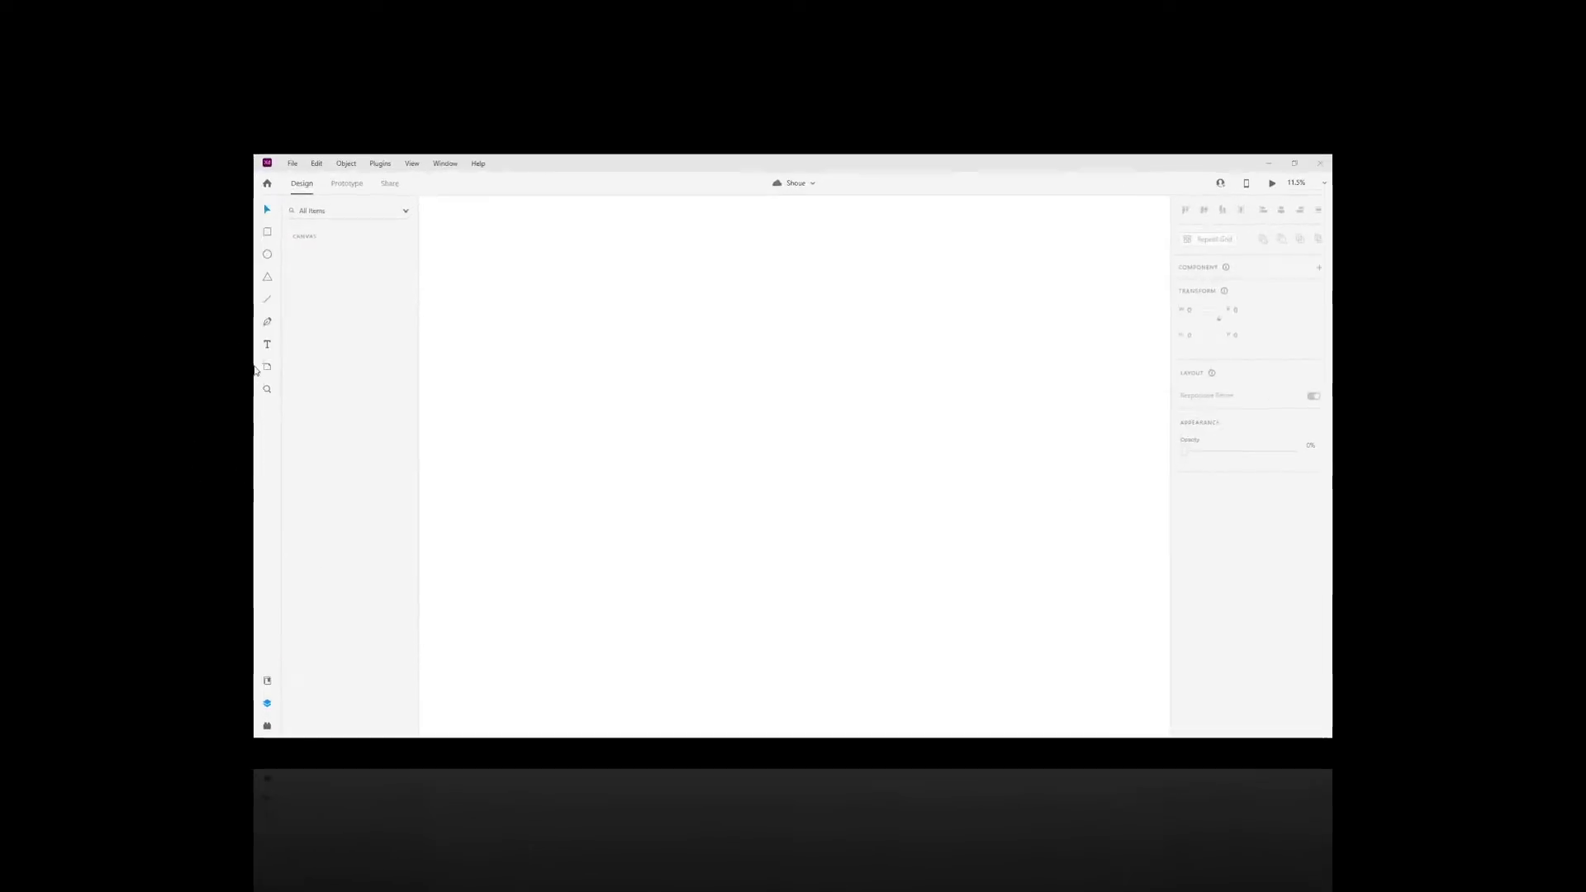
# Select the Artboard tool so the artboard size presets appear in the Property Inspector.
pyautogui.click(256, 367)
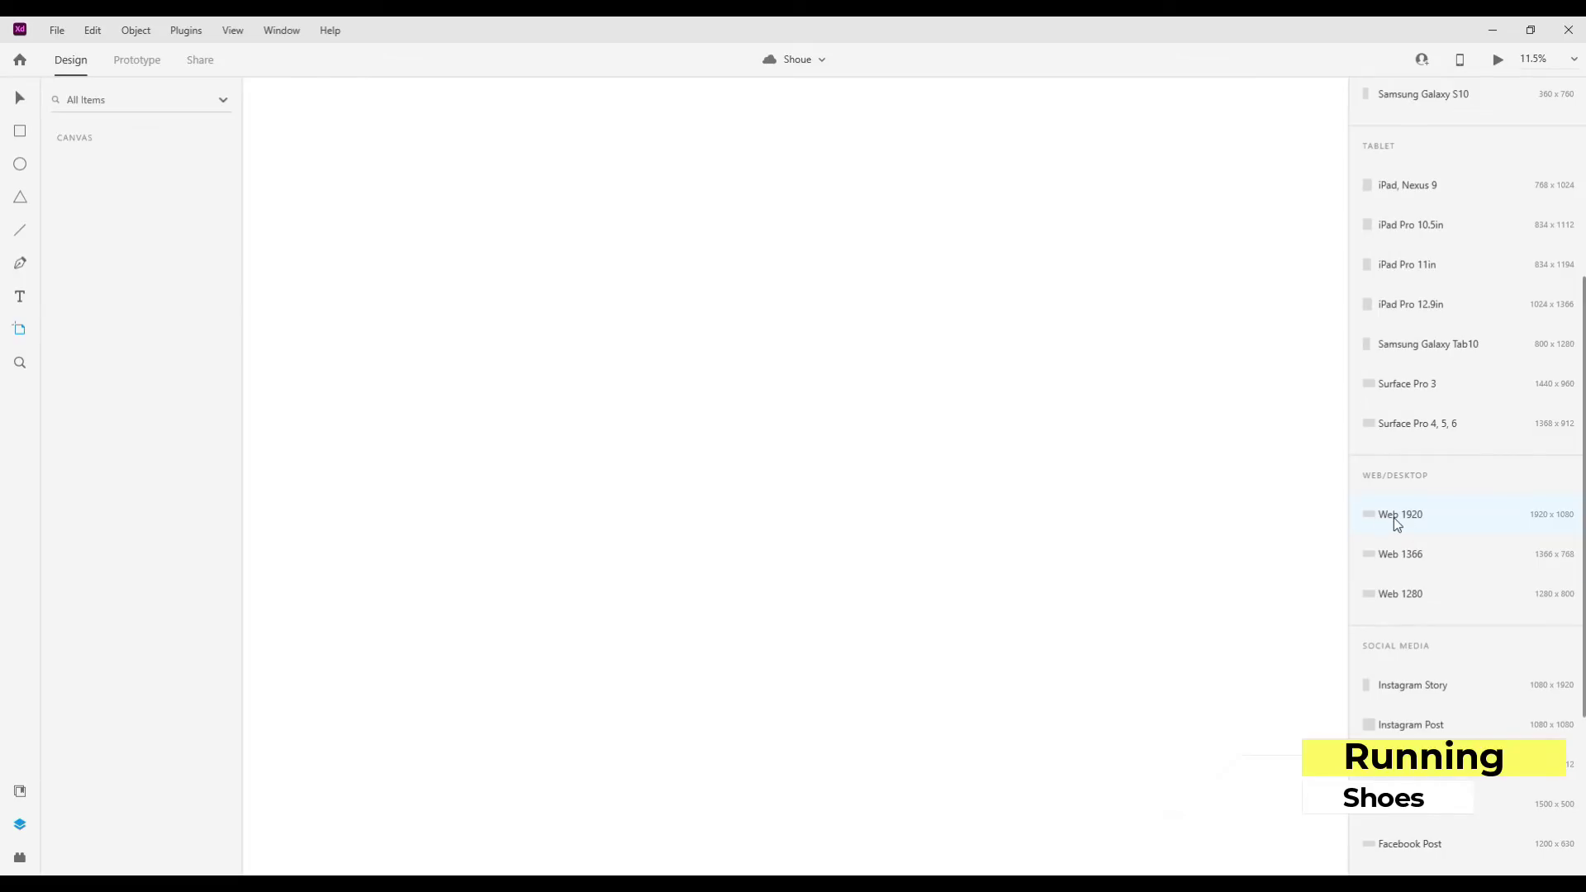
# Create a Web 1920×1080 artboard and delete the extra duplicate artboards.
pyautogui.click(1425, 516)
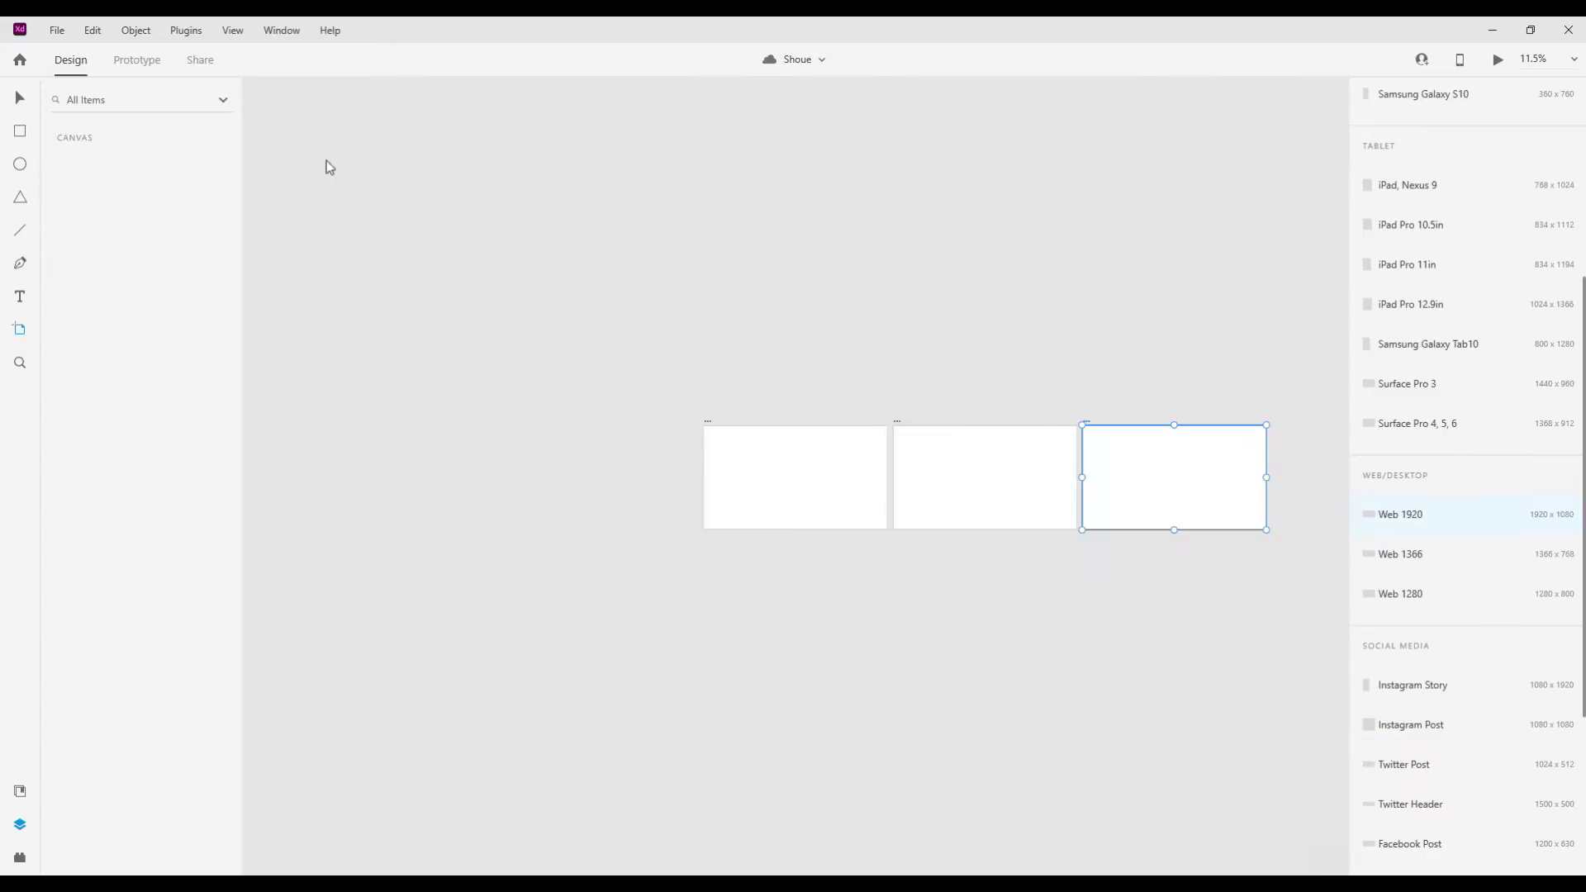
pyautogui.press('Delete')
pyautogui.press('Delete')
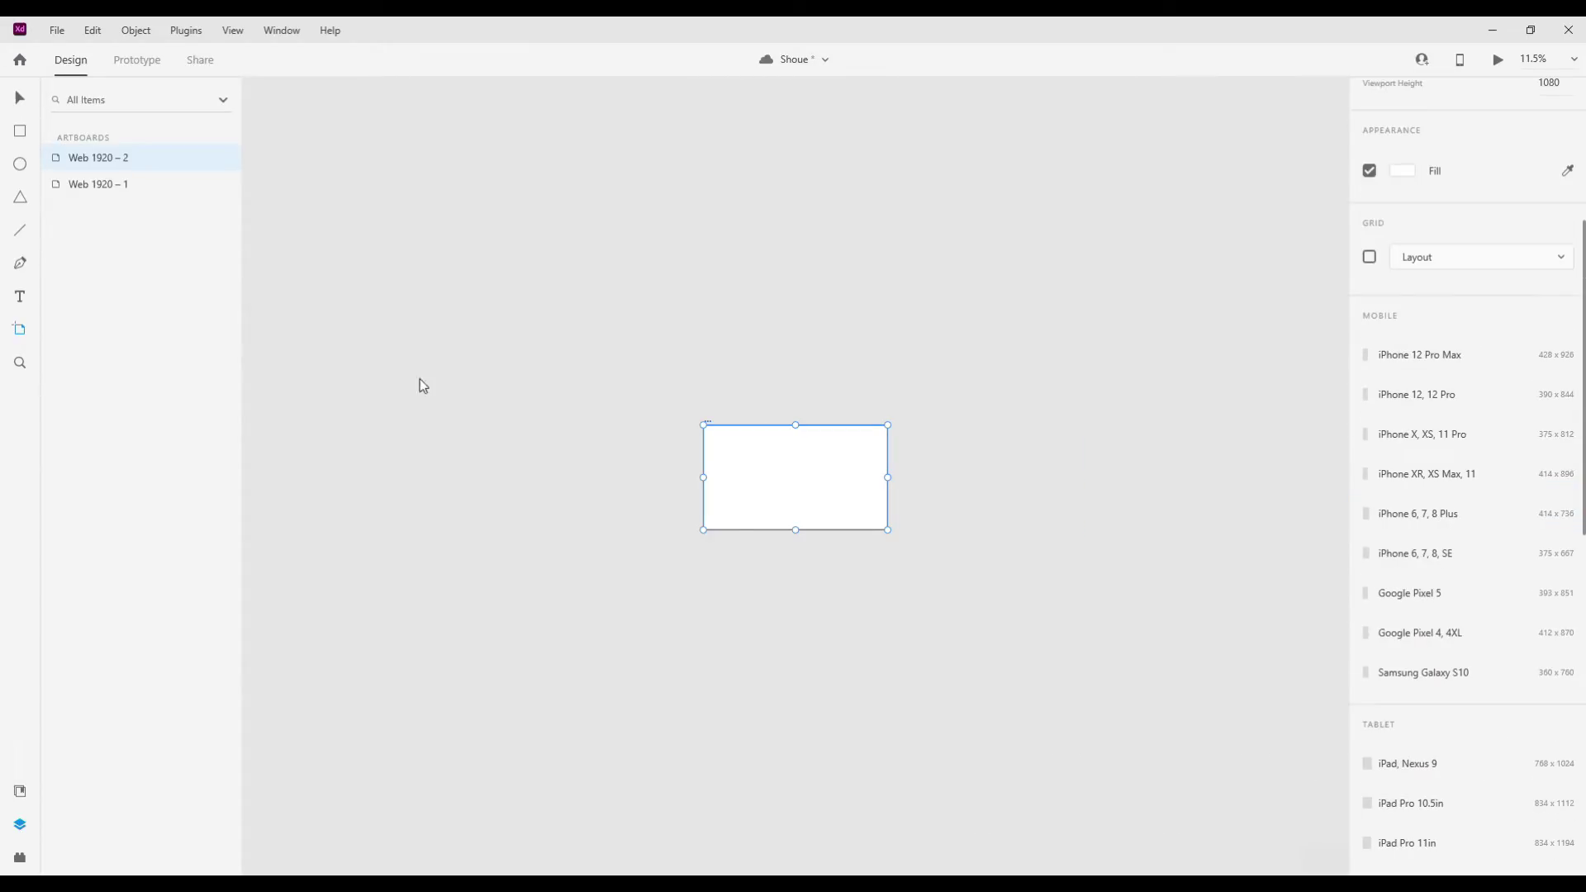
pyautogui.click(789, 462)
pyautogui.moveTo(790, 463); pyautogui.dragTo(709, 373)
pyautogui.scroll(2, 708, 374)
pyautogui.scroll(1, 710, 367)
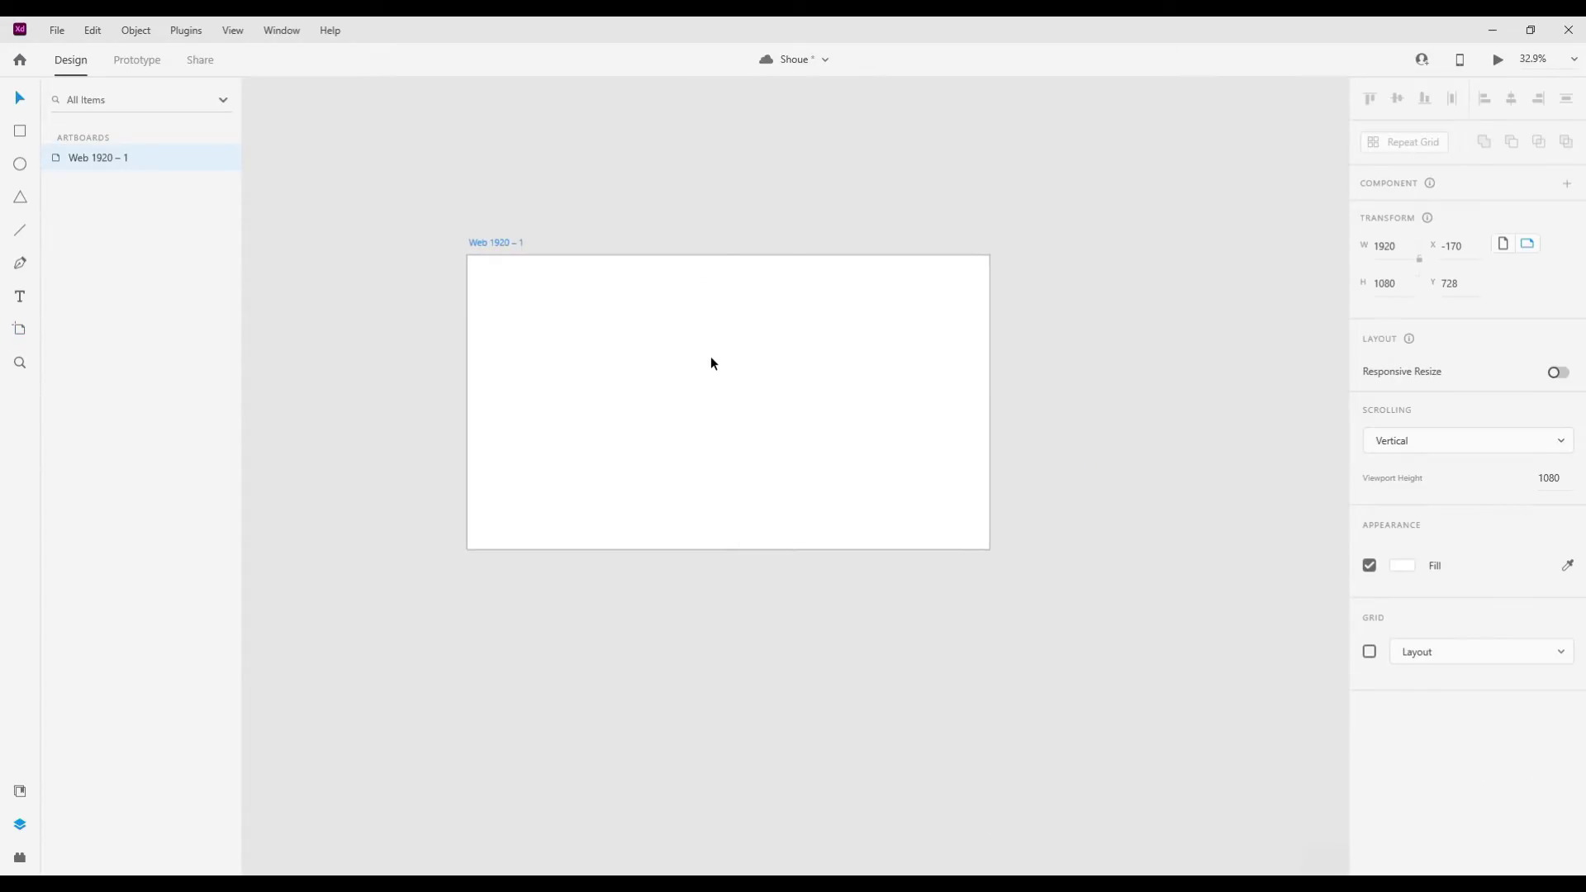
pyautogui.scroll(1, 686, 344)
# Rename the artboard to 'Shoue Preview'.
pyautogui.doubleClick(442, 237)
pyautogui.press('BackSpace')
pyautogui.write('Shoue Preview')
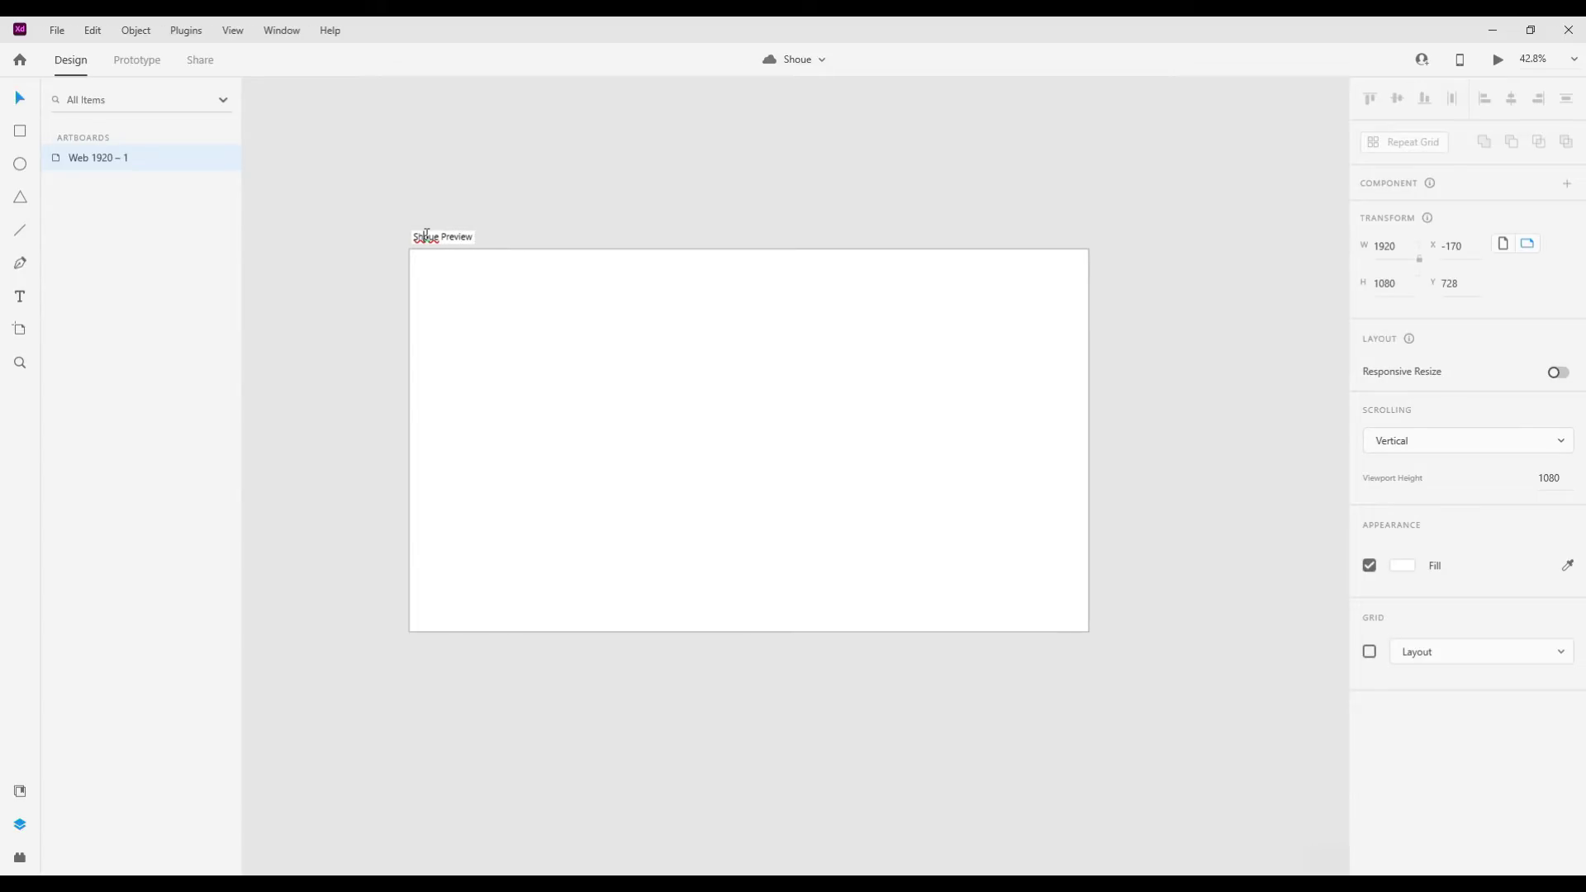
pyautogui.rightClick(426, 237)
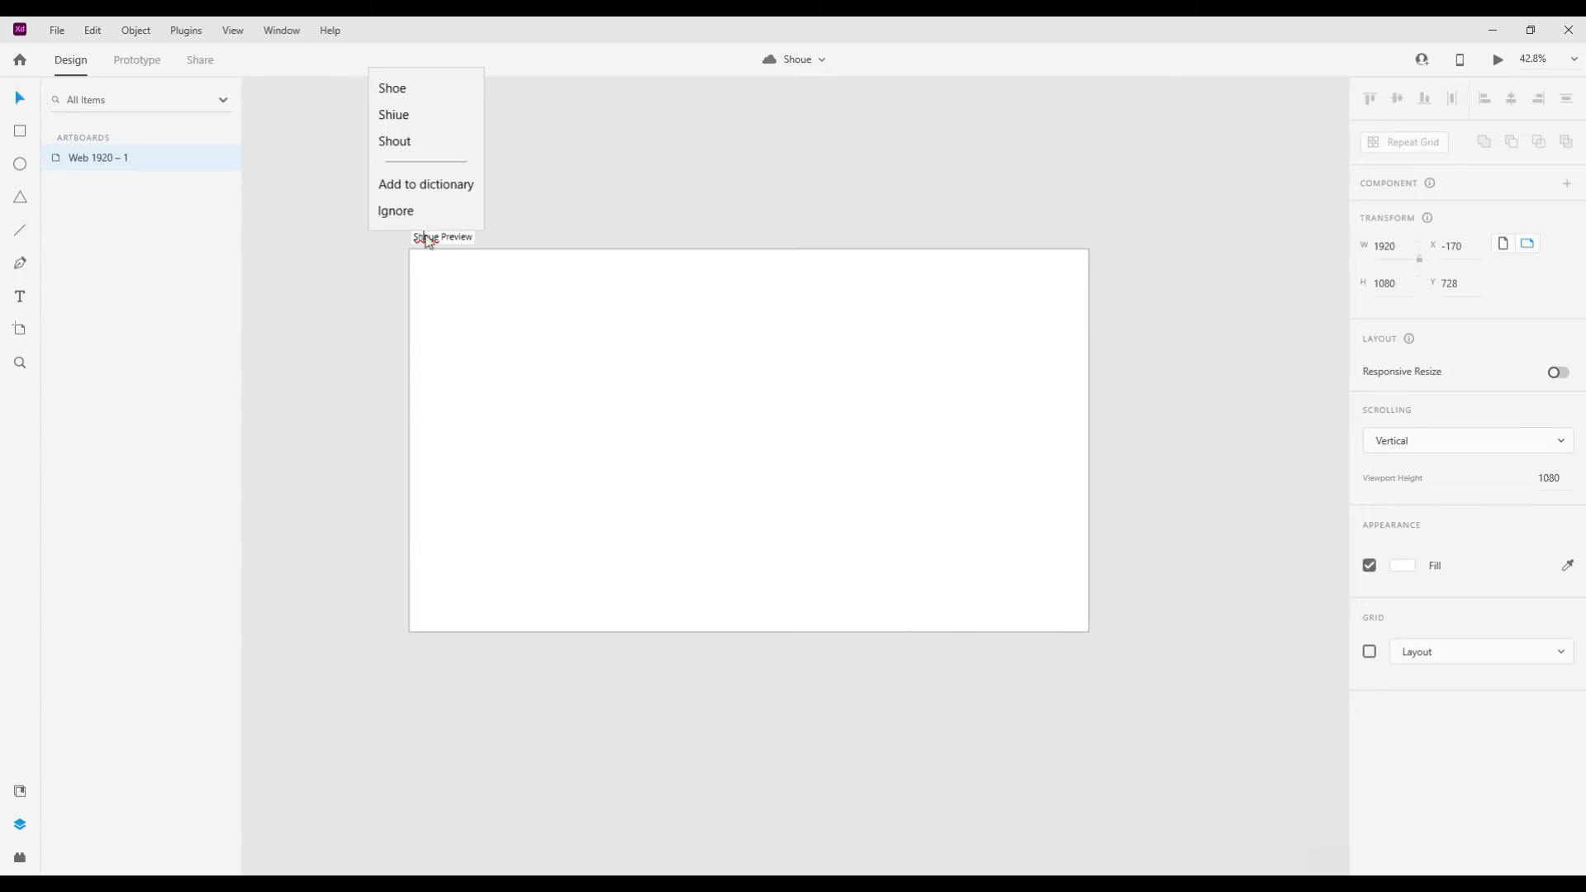
pyautogui.click(579, 174)
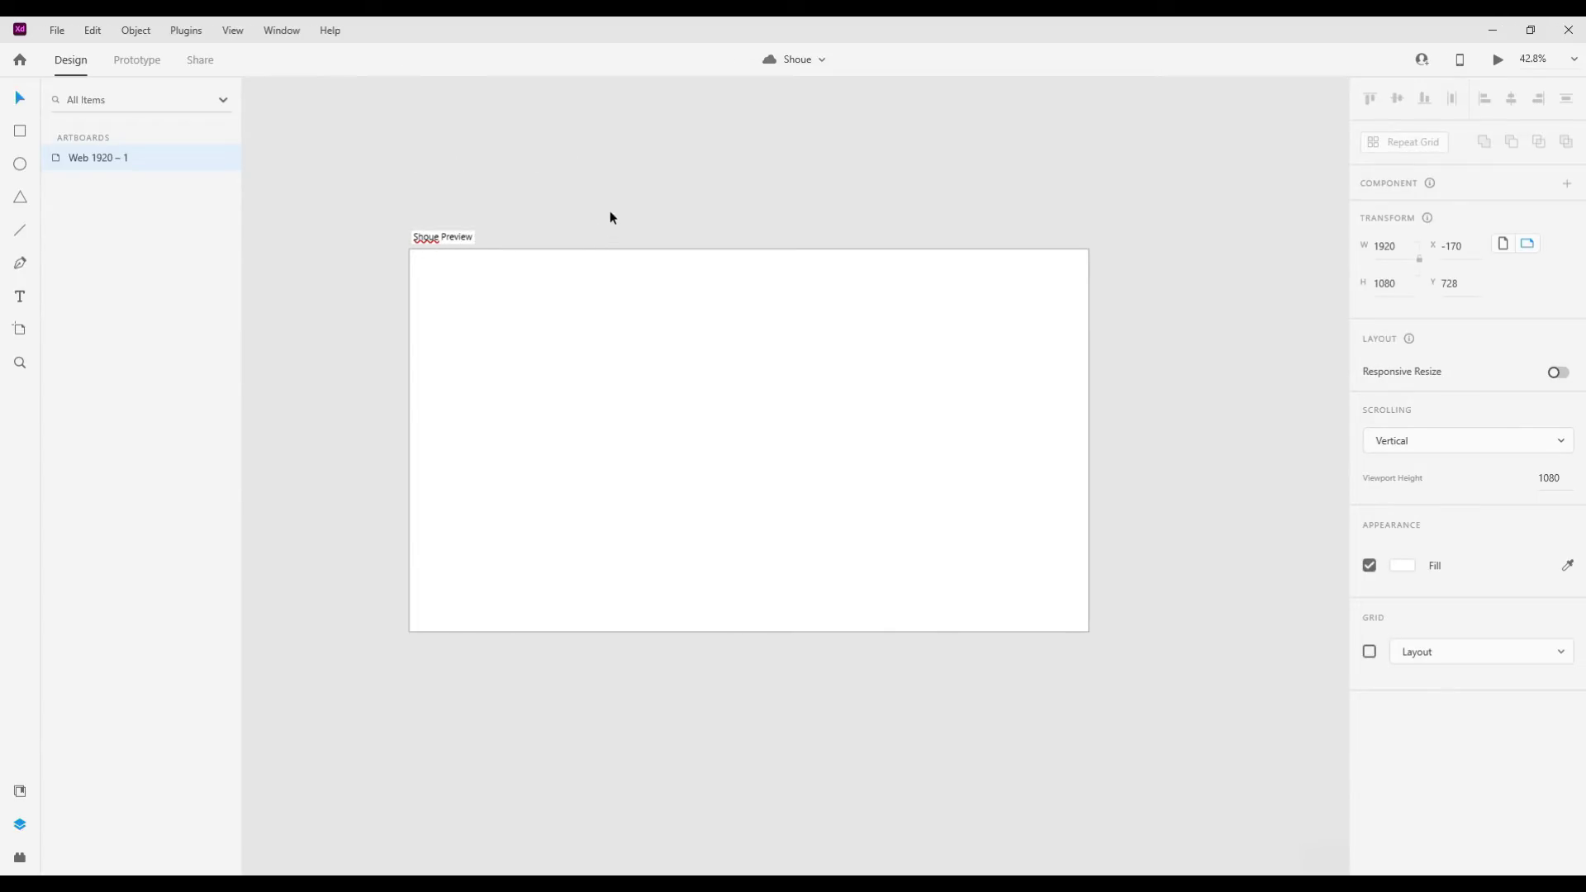
pyautogui.click(571, 225)
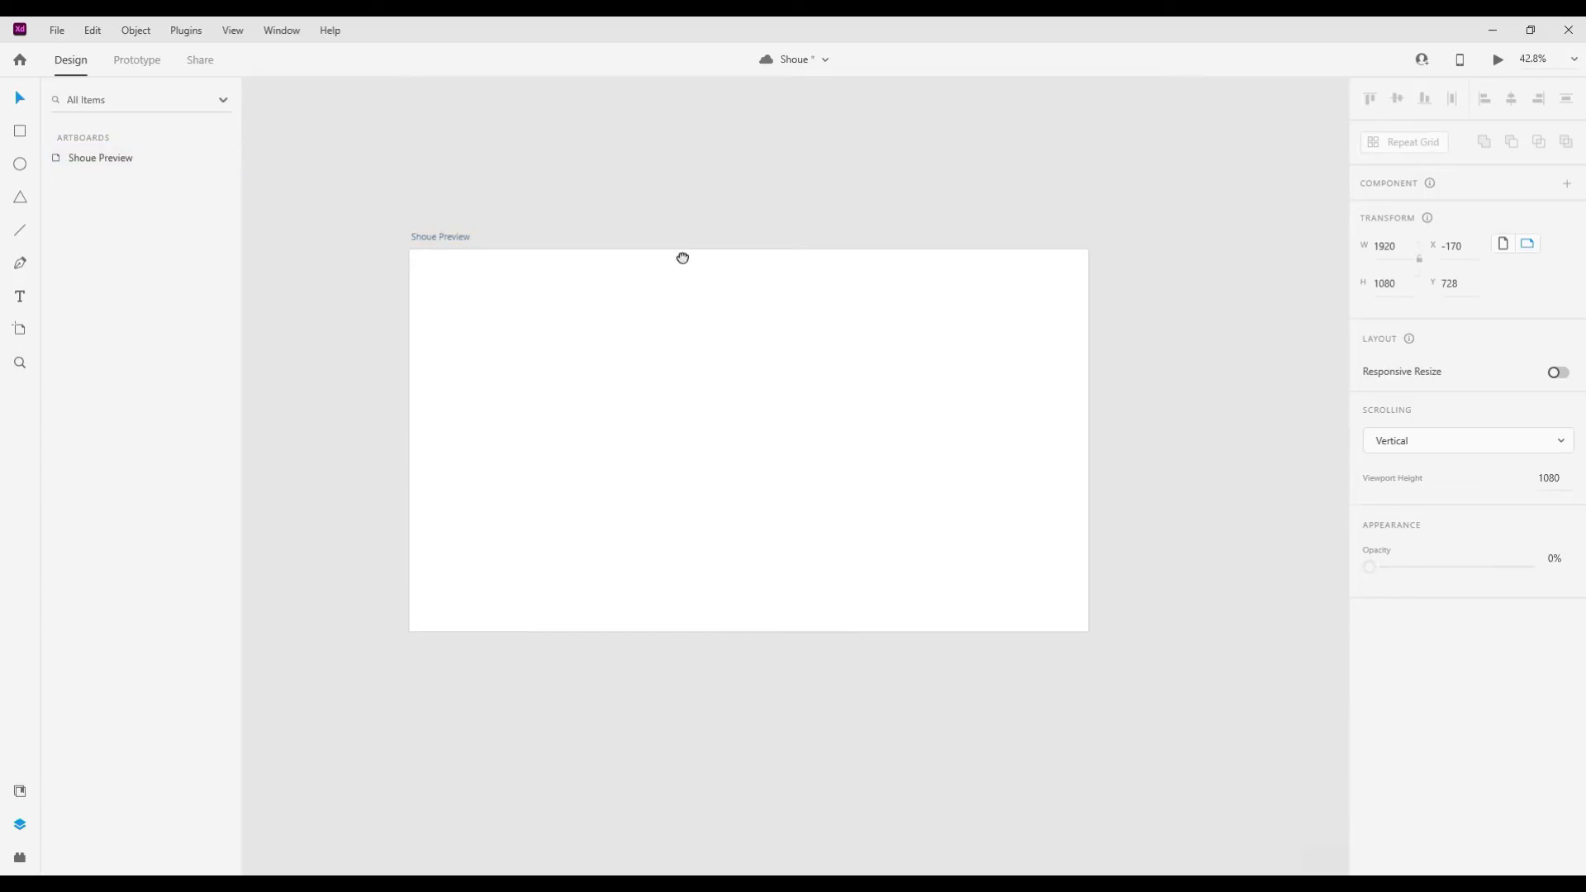
pyautogui.moveTo(628, 373); pyautogui.dragTo(655, 379)
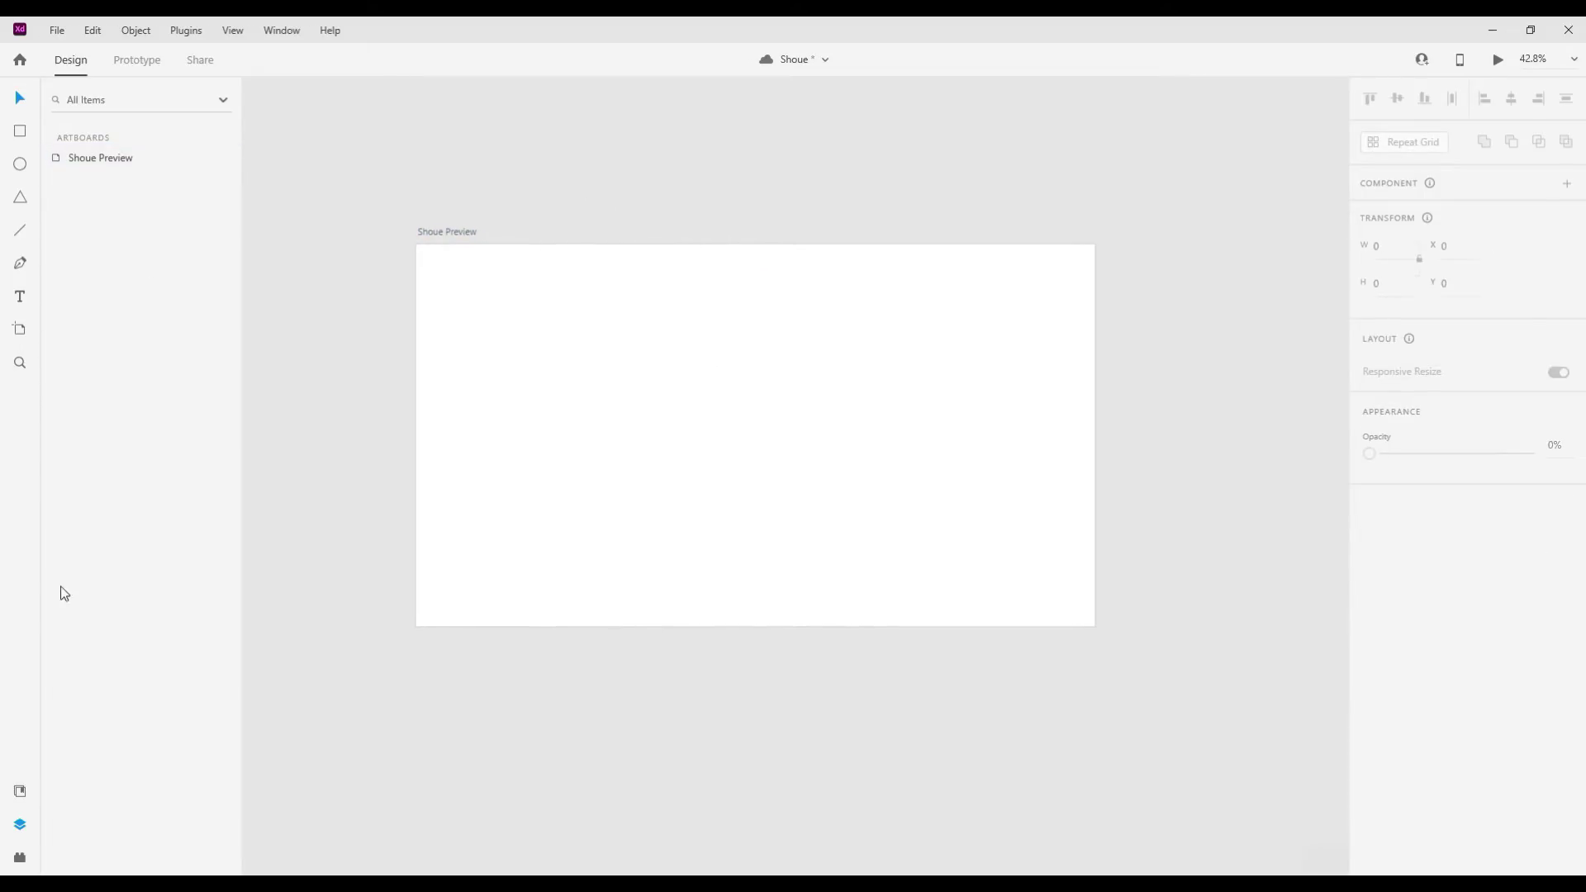
# Drag the swoosh logo component from the Assets panel onto the artboard.
pyautogui.click(19, 790)
pyautogui.moveTo(92, 356); pyautogui.dragTo(701, 467)
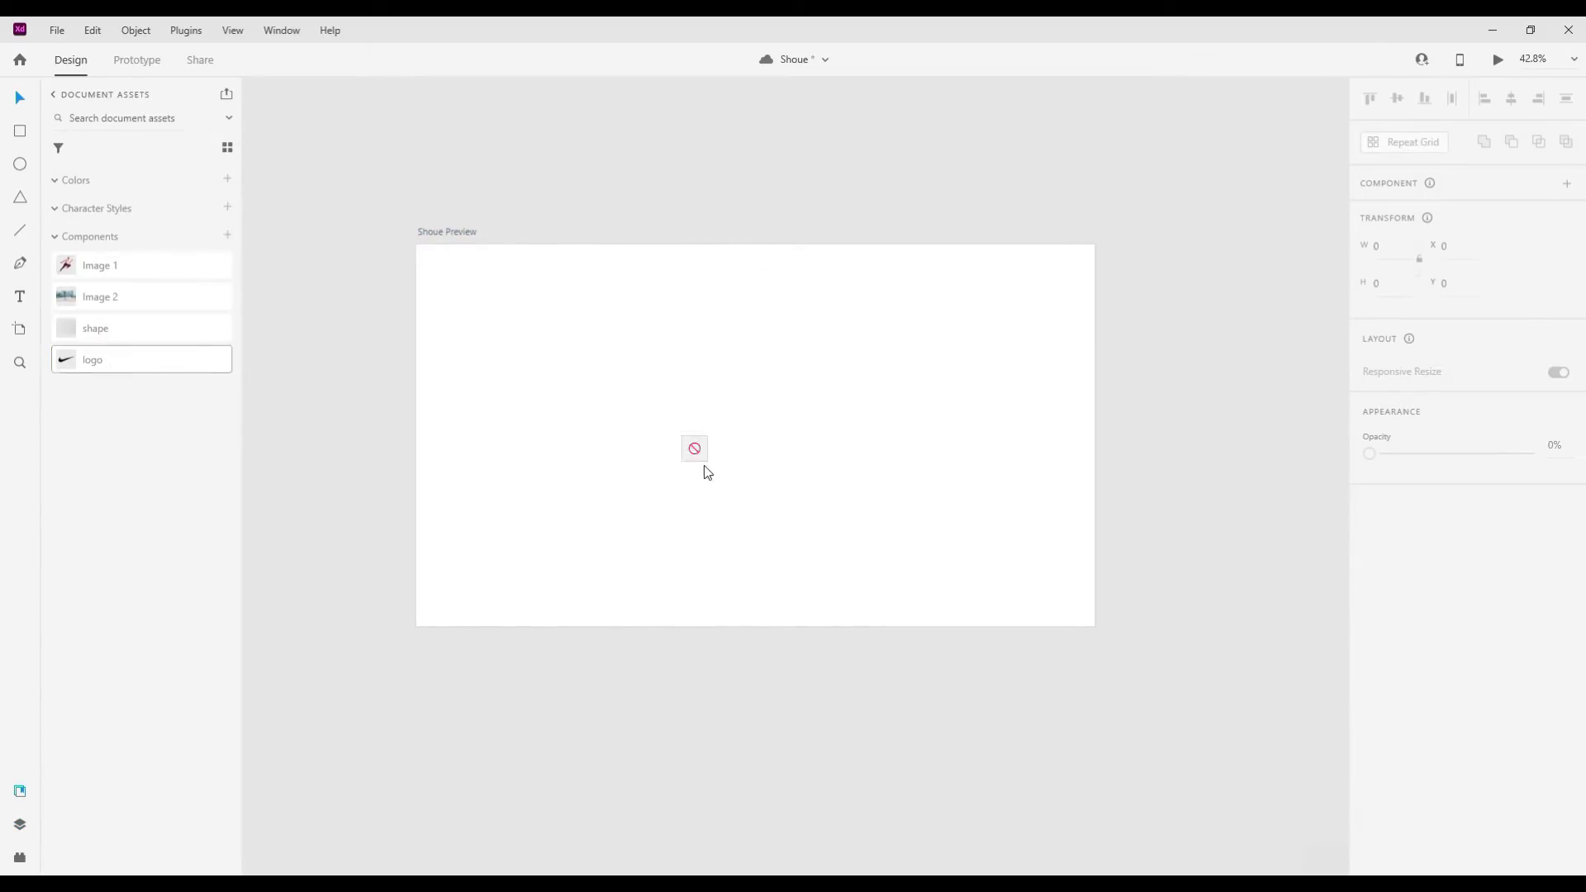
pyautogui.click(710, 404)
pyautogui.click(778, 493)
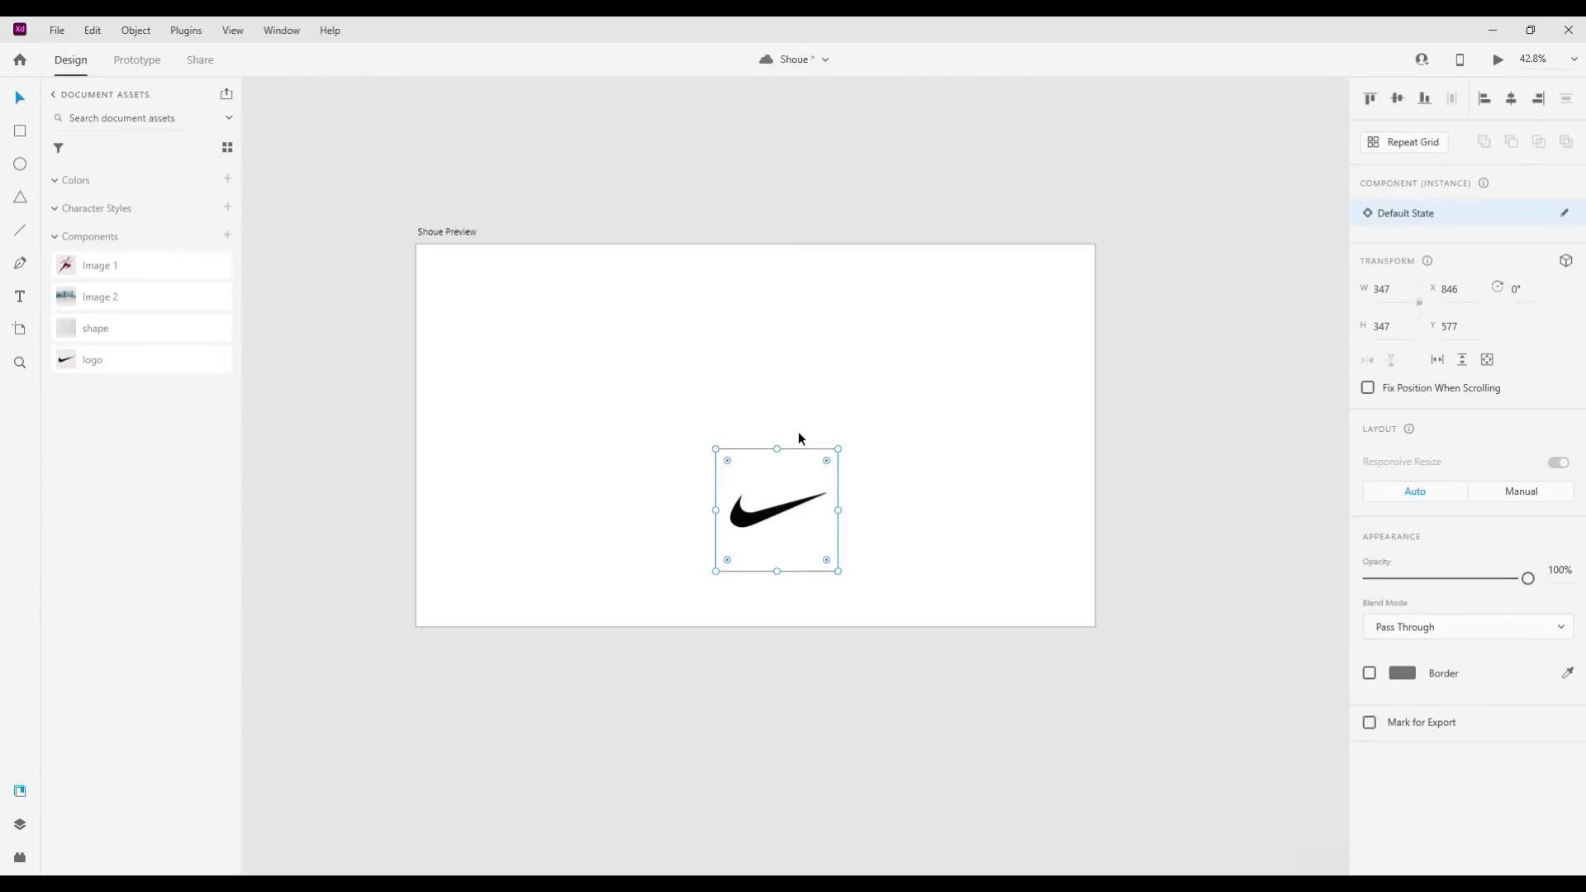
pyautogui.press('Escape')
# Move the swoosh logo so it snaps to the artboard centre.
pyautogui.click(20, 823)
pyautogui.click(756, 473)
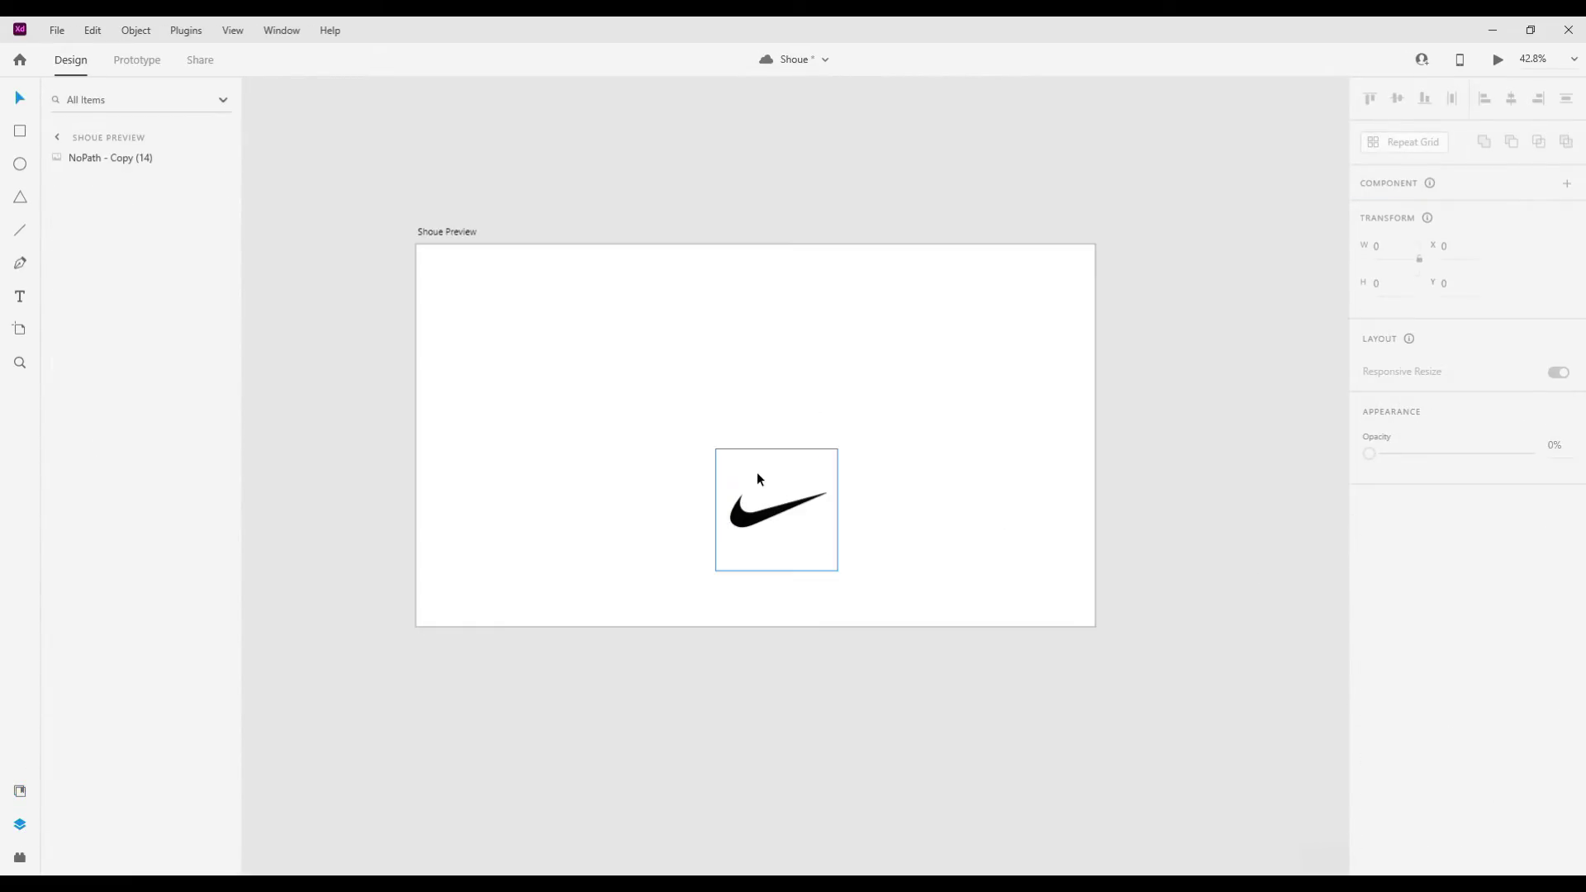
pyautogui.scroll(2, 756, 472)
pyautogui.scroll(-2, 751, 440)
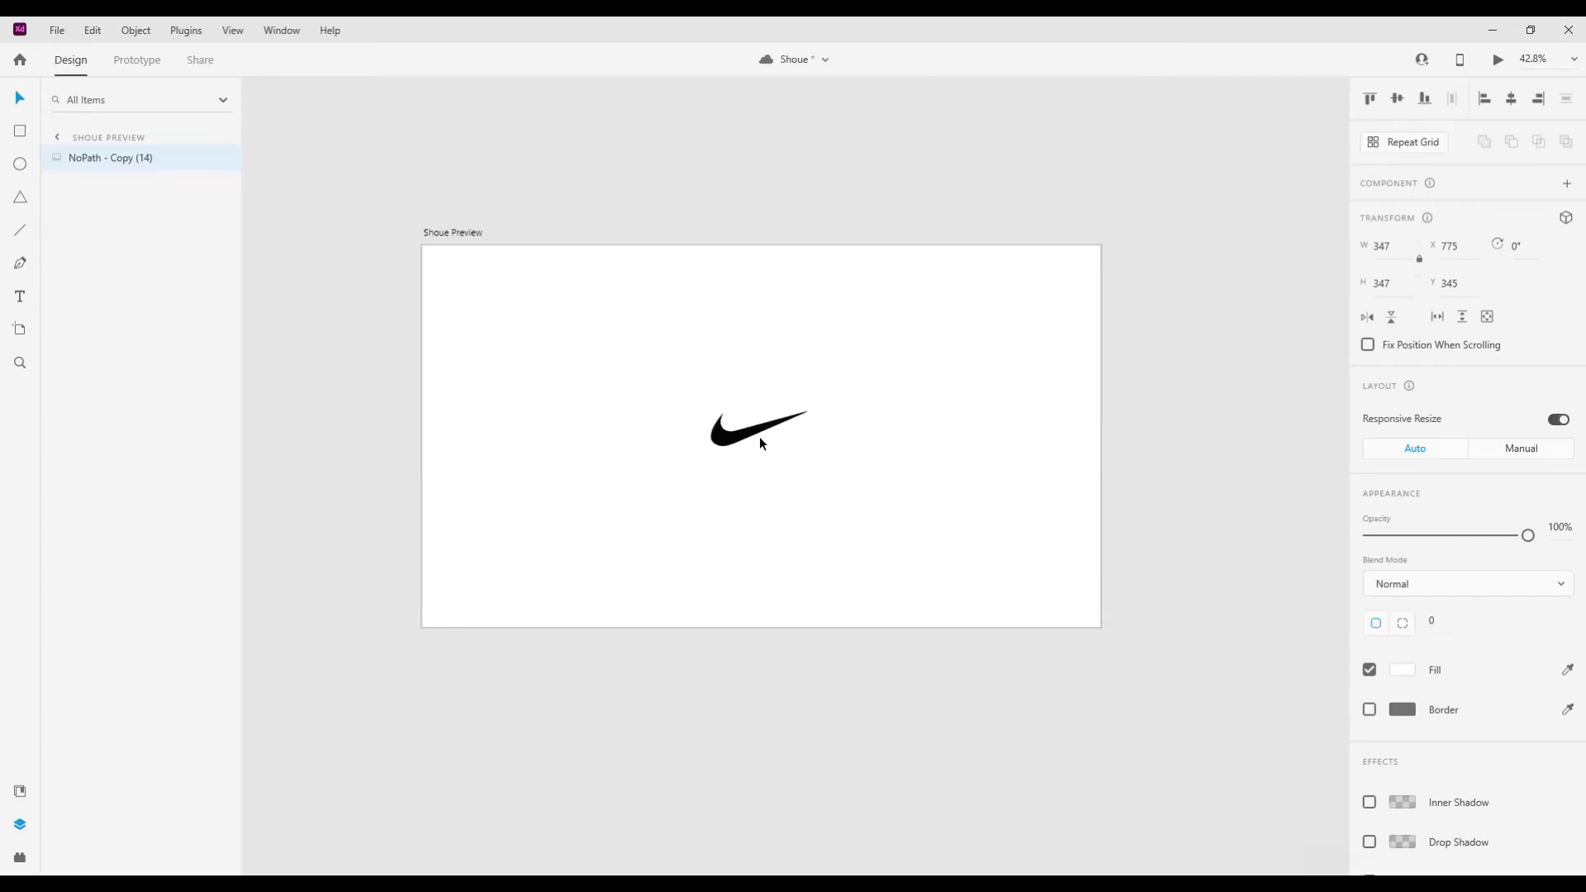
pyautogui.moveTo(760, 436); pyautogui.dragTo(758, 429)
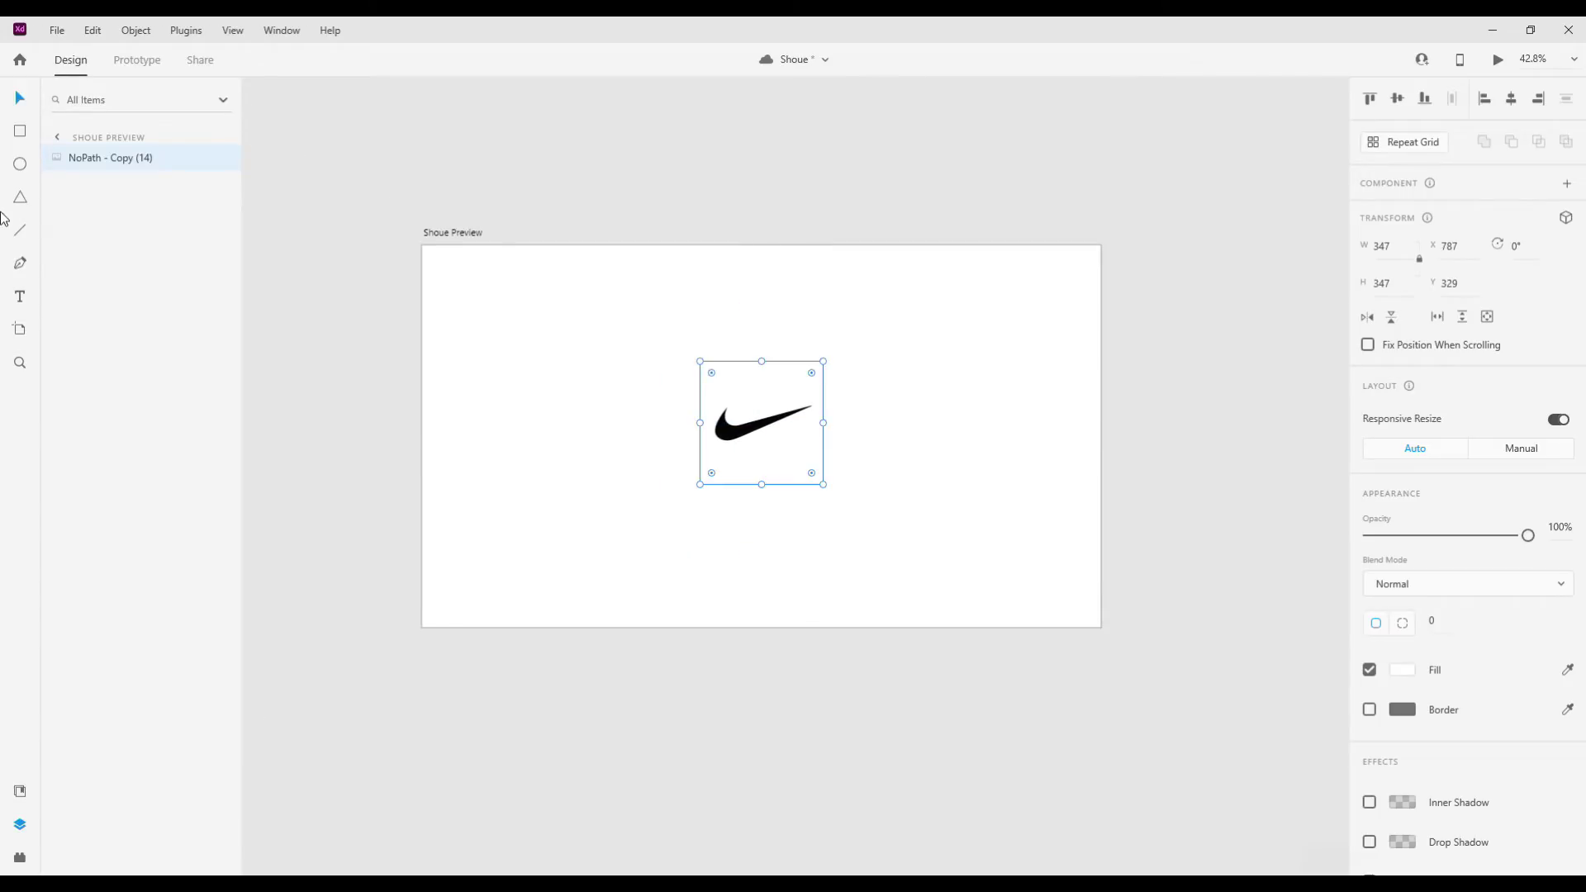
pyautogui.scroll(5, 652, 450)
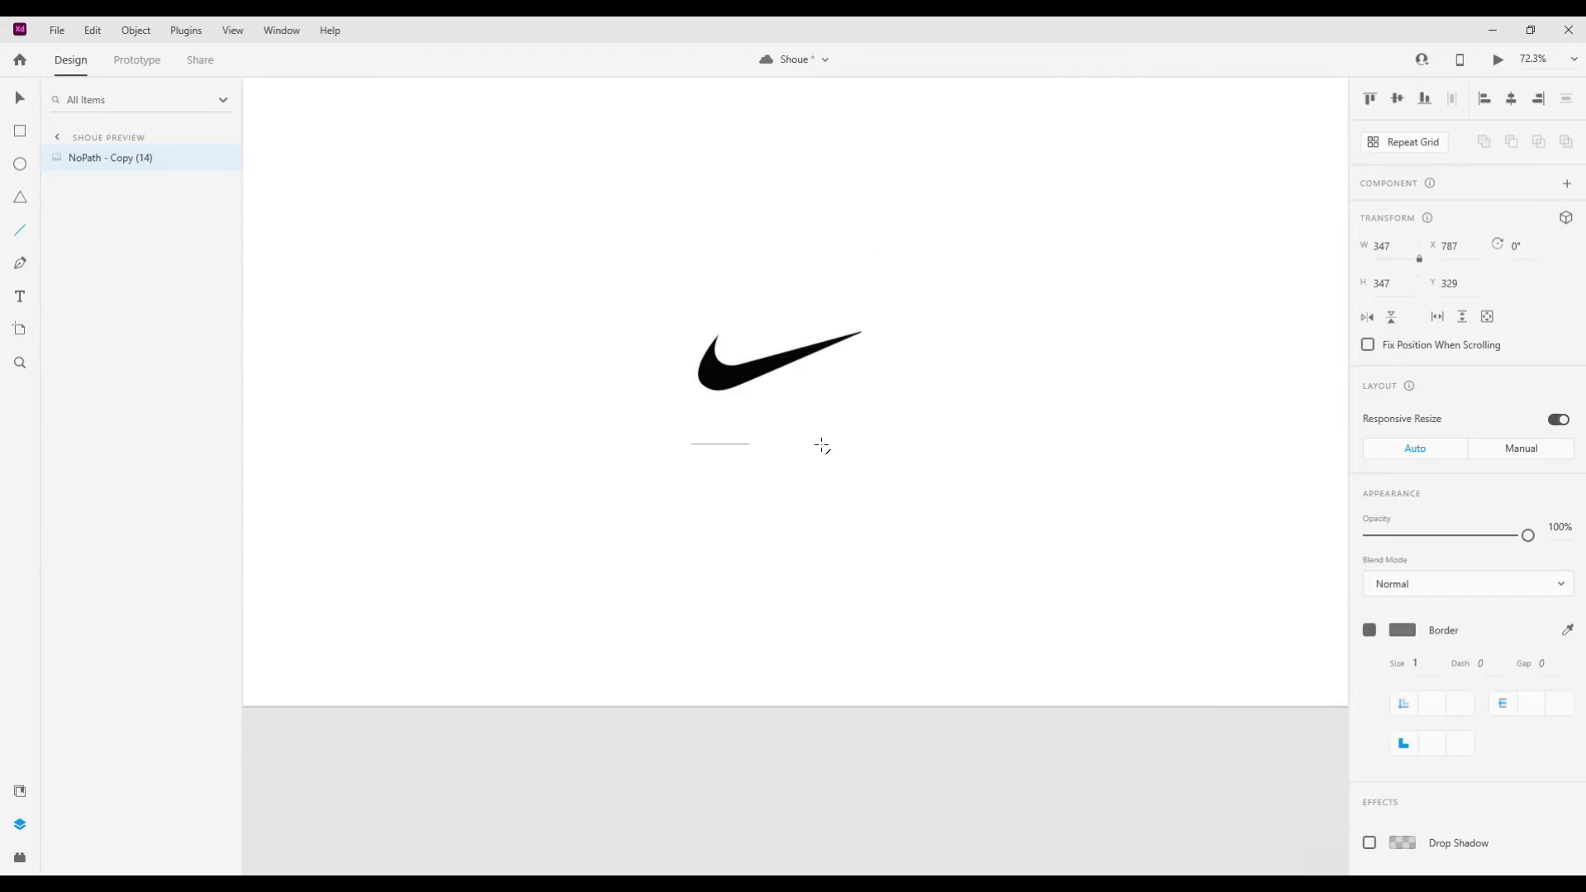
# Draw a rectangle over the swoosh and mask the logo with it.
pyautogui.click(20, 131)
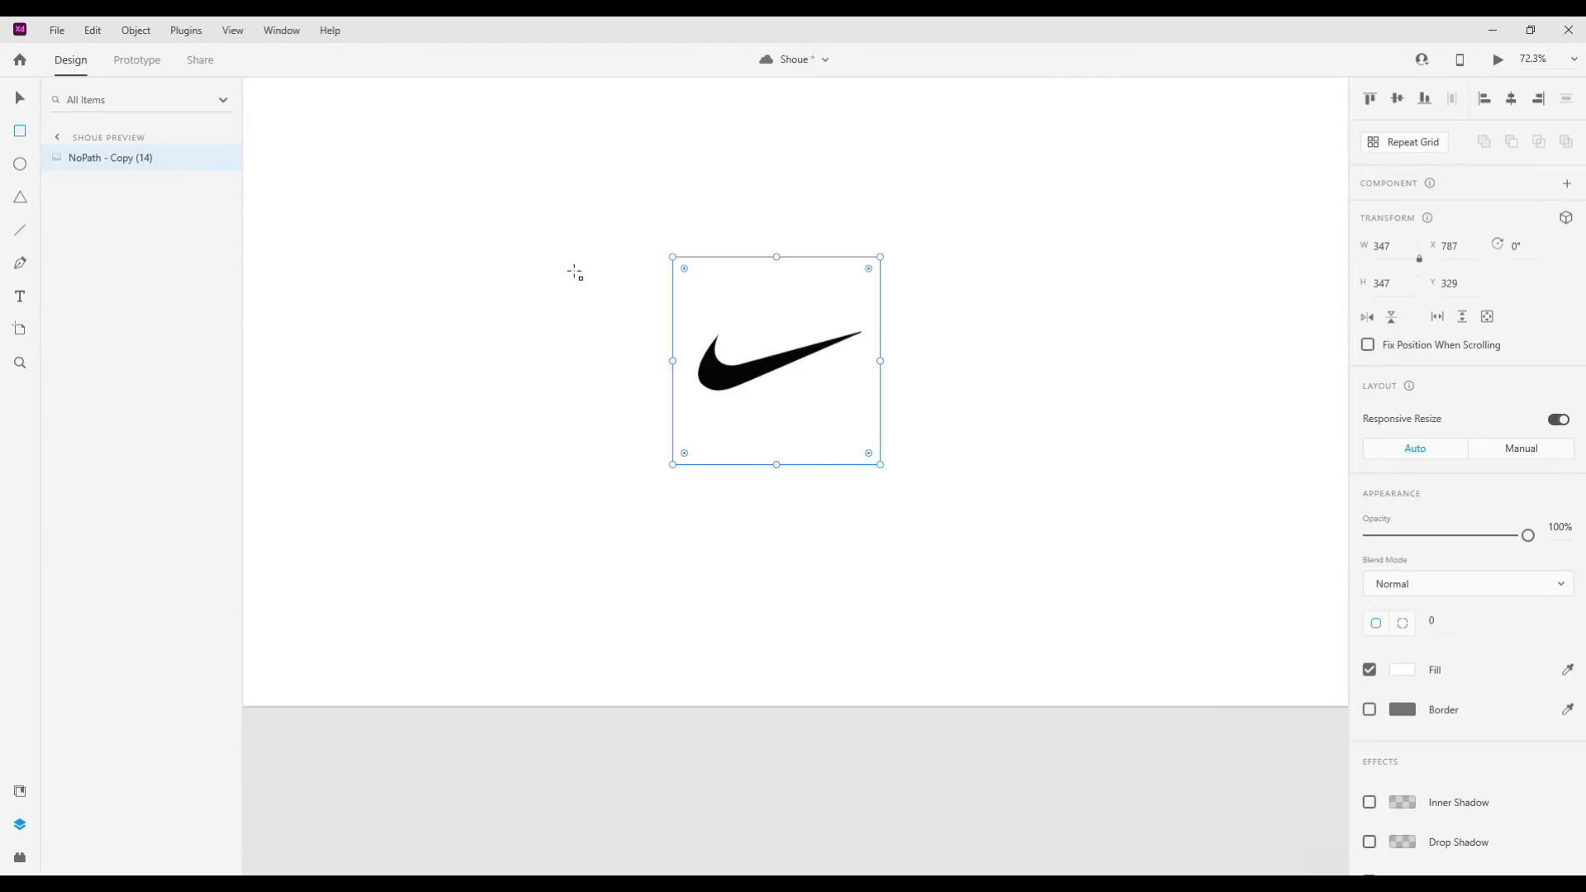
pyautogui.moveTo(686, 310); pyautogui.dragTo(879, 403)
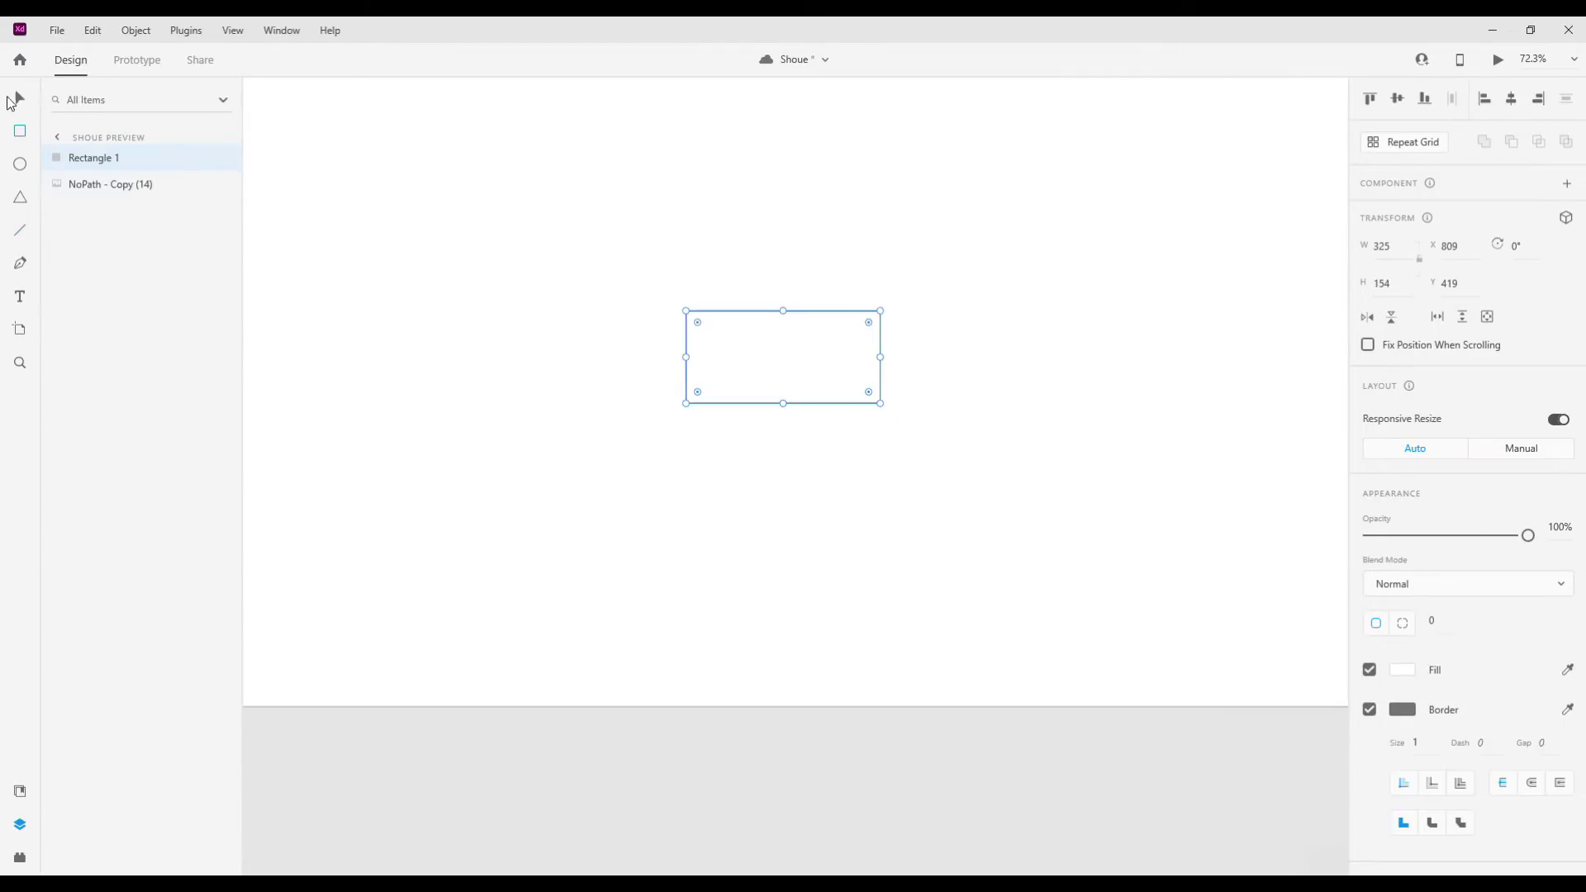
pyautogui.keyDown('shift'); pyautogui.click(788, 430); pyautogui.keyUp('shift')
pyautogui.rightClick(788, 430)
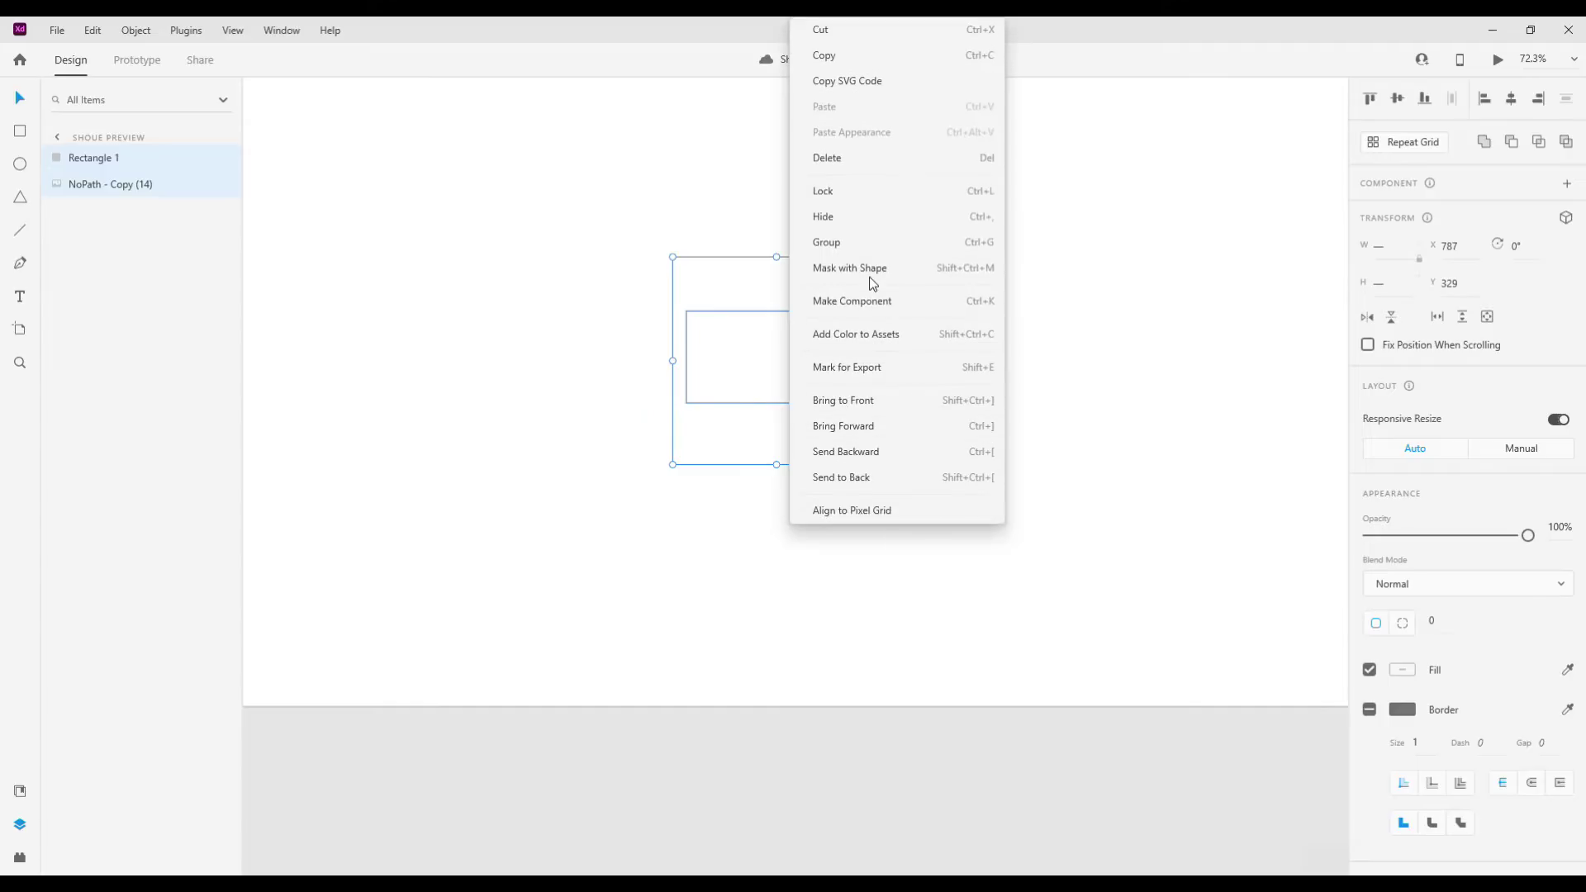
pyautogui.click(872, 274)
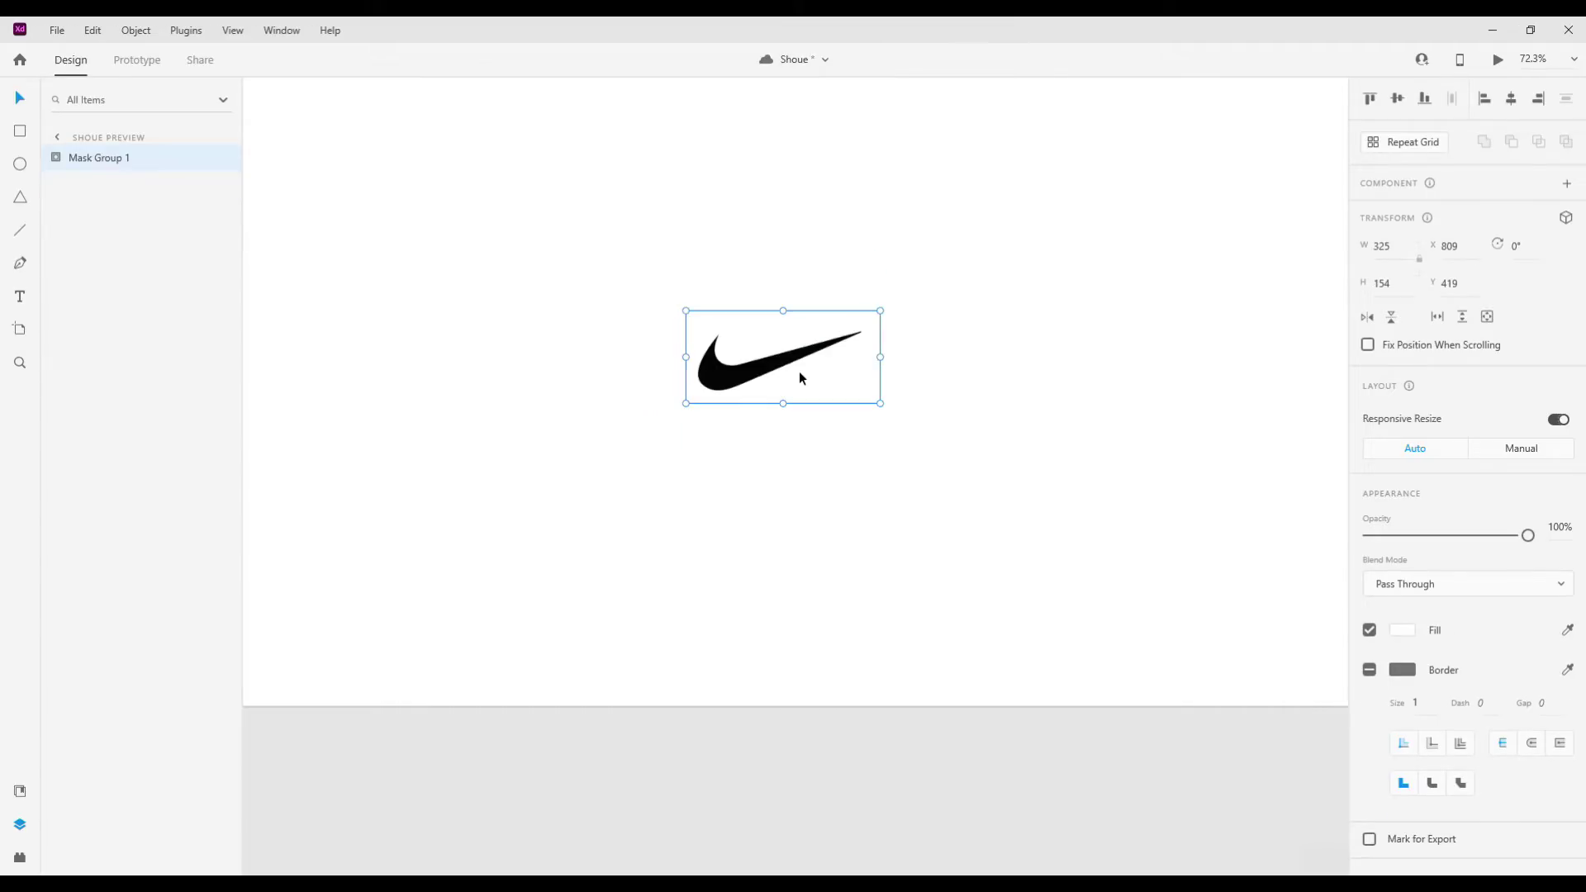
# Narrow the mask rectangle to 312 wide for a 312×154 crop.
pyautogui.doubleClick(832, 372)
pyautogui.moveTo(880, 357); pyautogui.dragTo(872, 357)
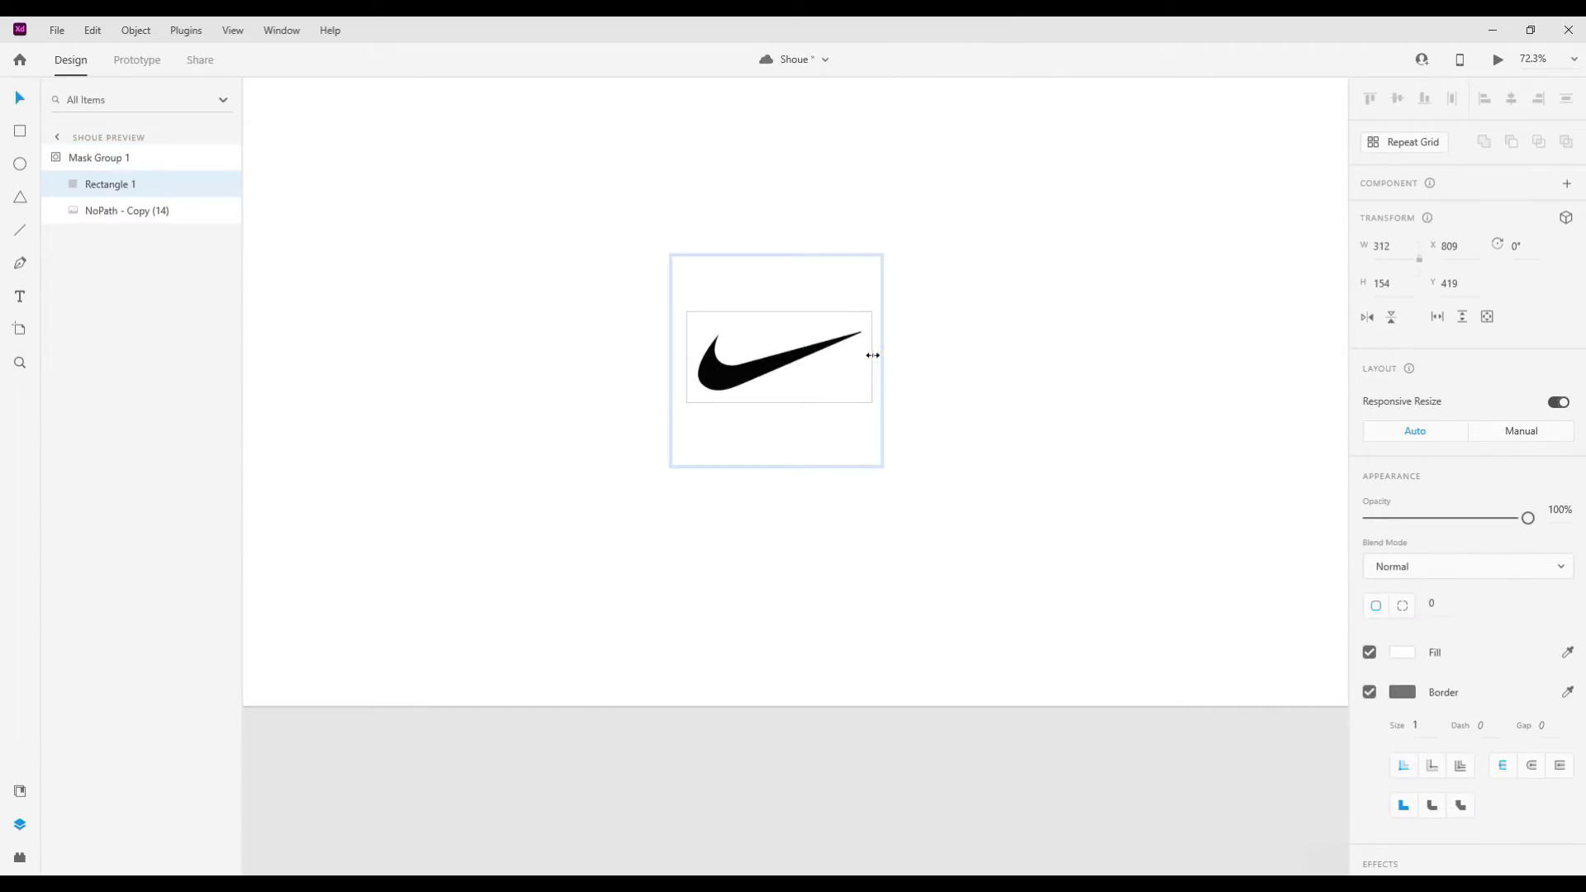
pyautogui.click(912, 384)
pyautogui.click(776, 364)
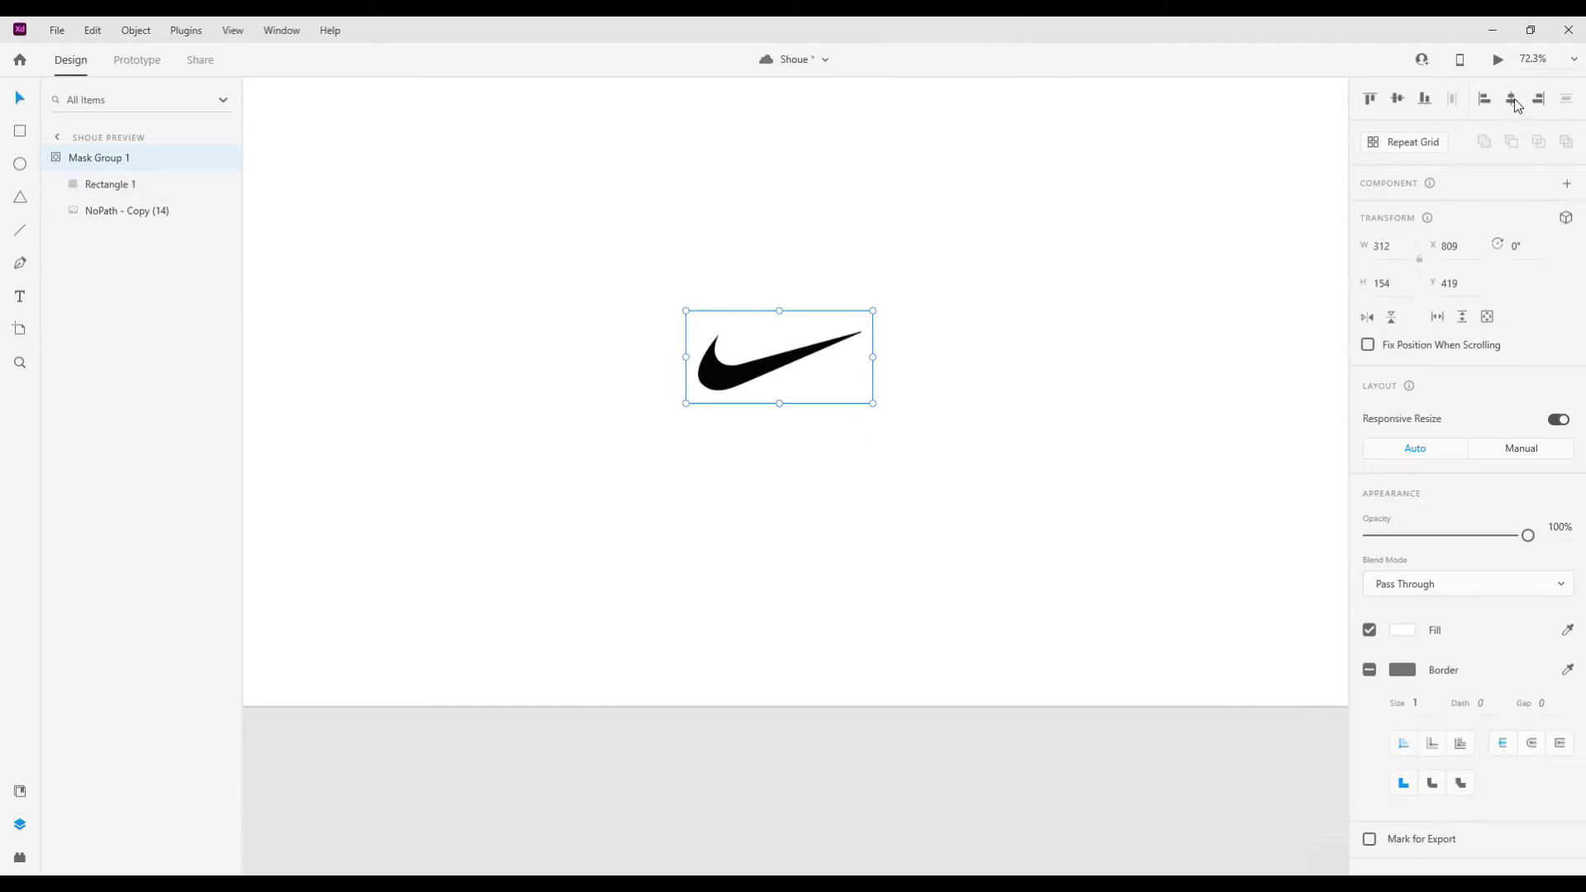
pyautogui.click(1084, 361)
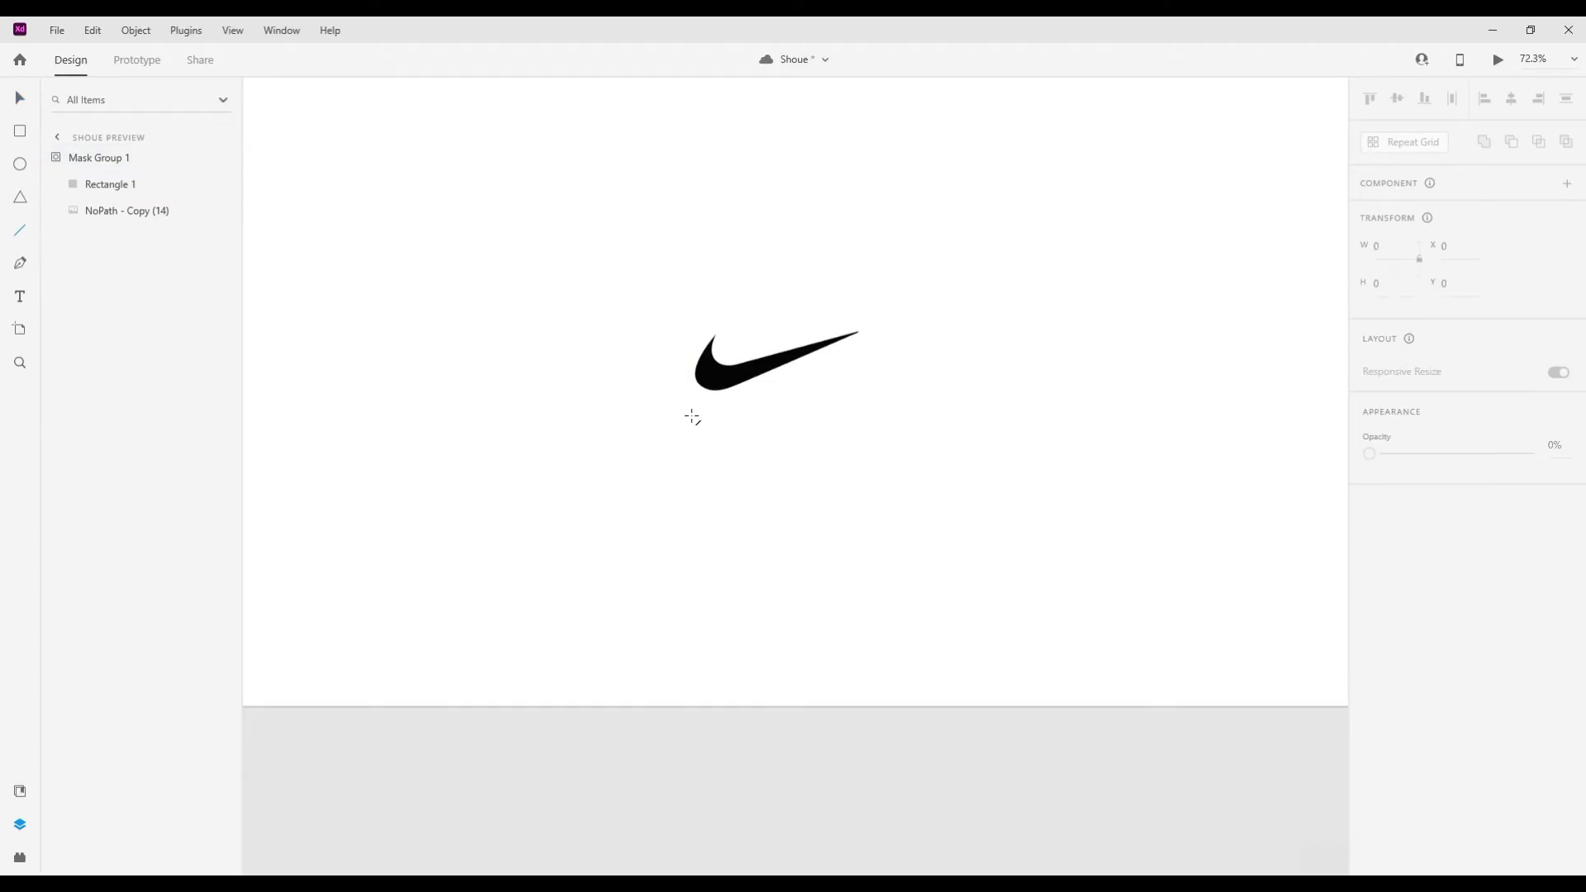
# Draw a horizontal line centred under the swoosh and group it with the logo.
pyautogui.moveTo(683, 422); pyautogui.dragTo(848, 422)
pyautogui.press('v')
pyautogui.moveTo(768, 423); pyautogui.dragTo(779, 432)
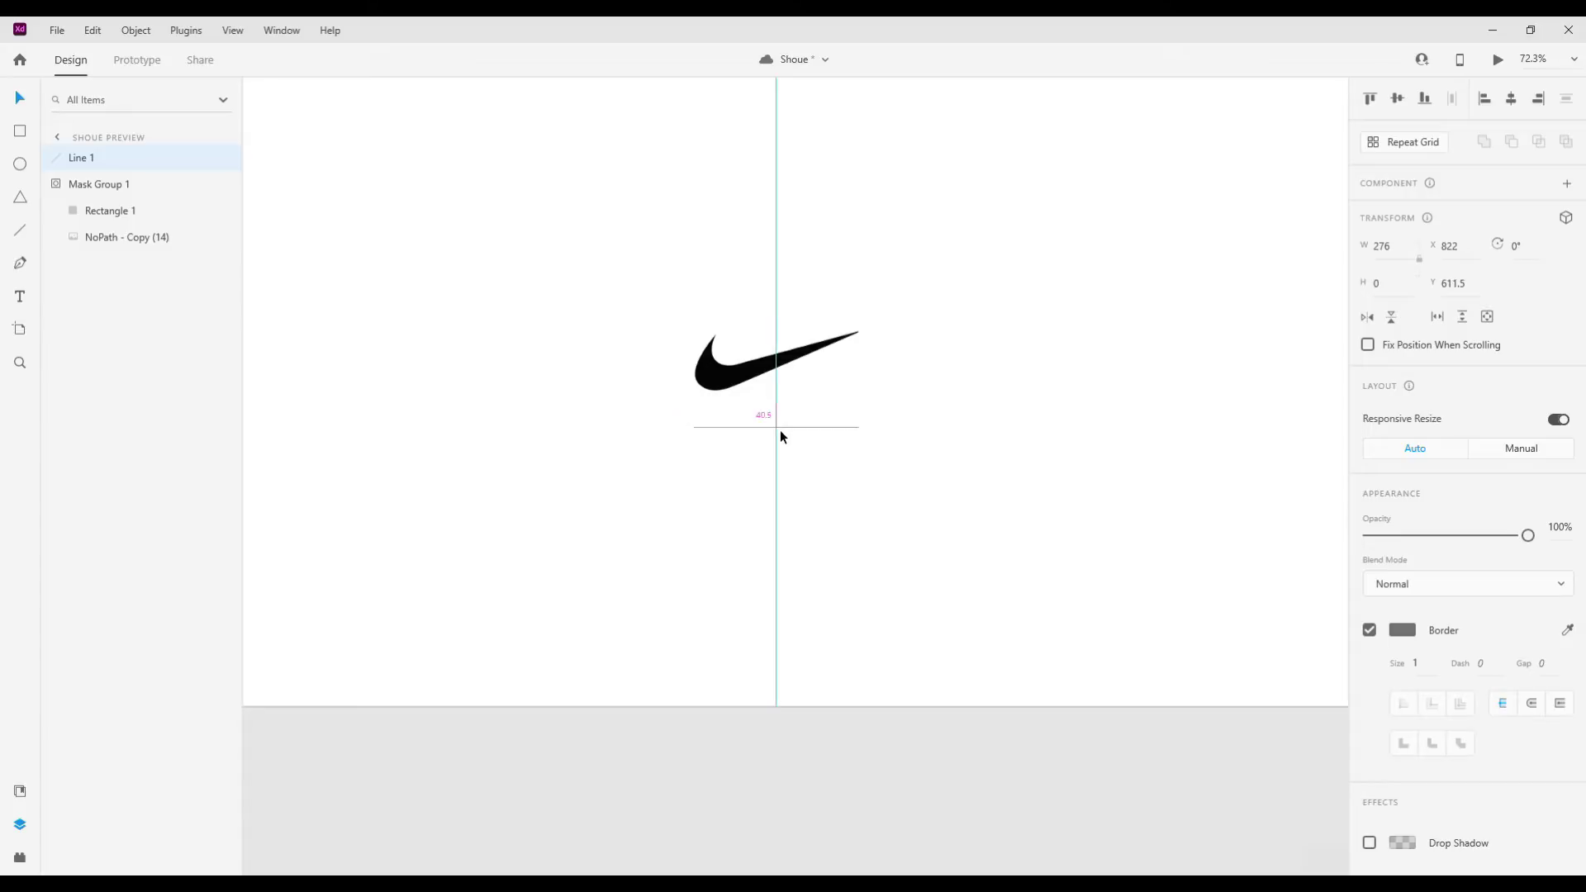
pyautogui.hotkey('ctrl', '-')
pyautogui.keyDown('shift'); pyautogui.click(766, 422); pyautogui.keyUp('shift')
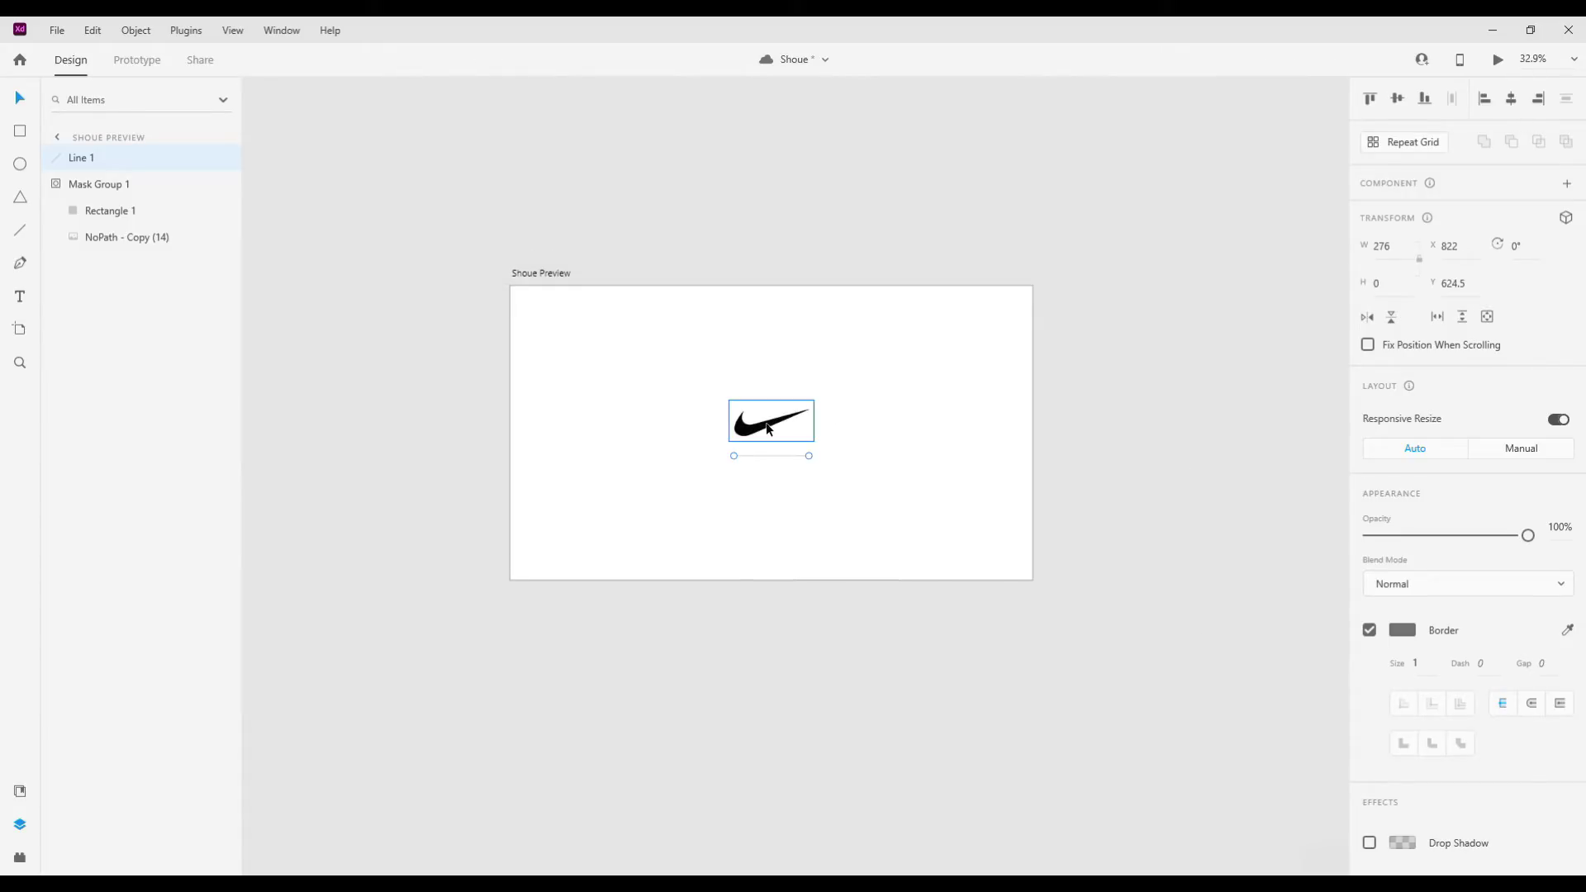
pyautogui.hotkey('ctrl', 'g')
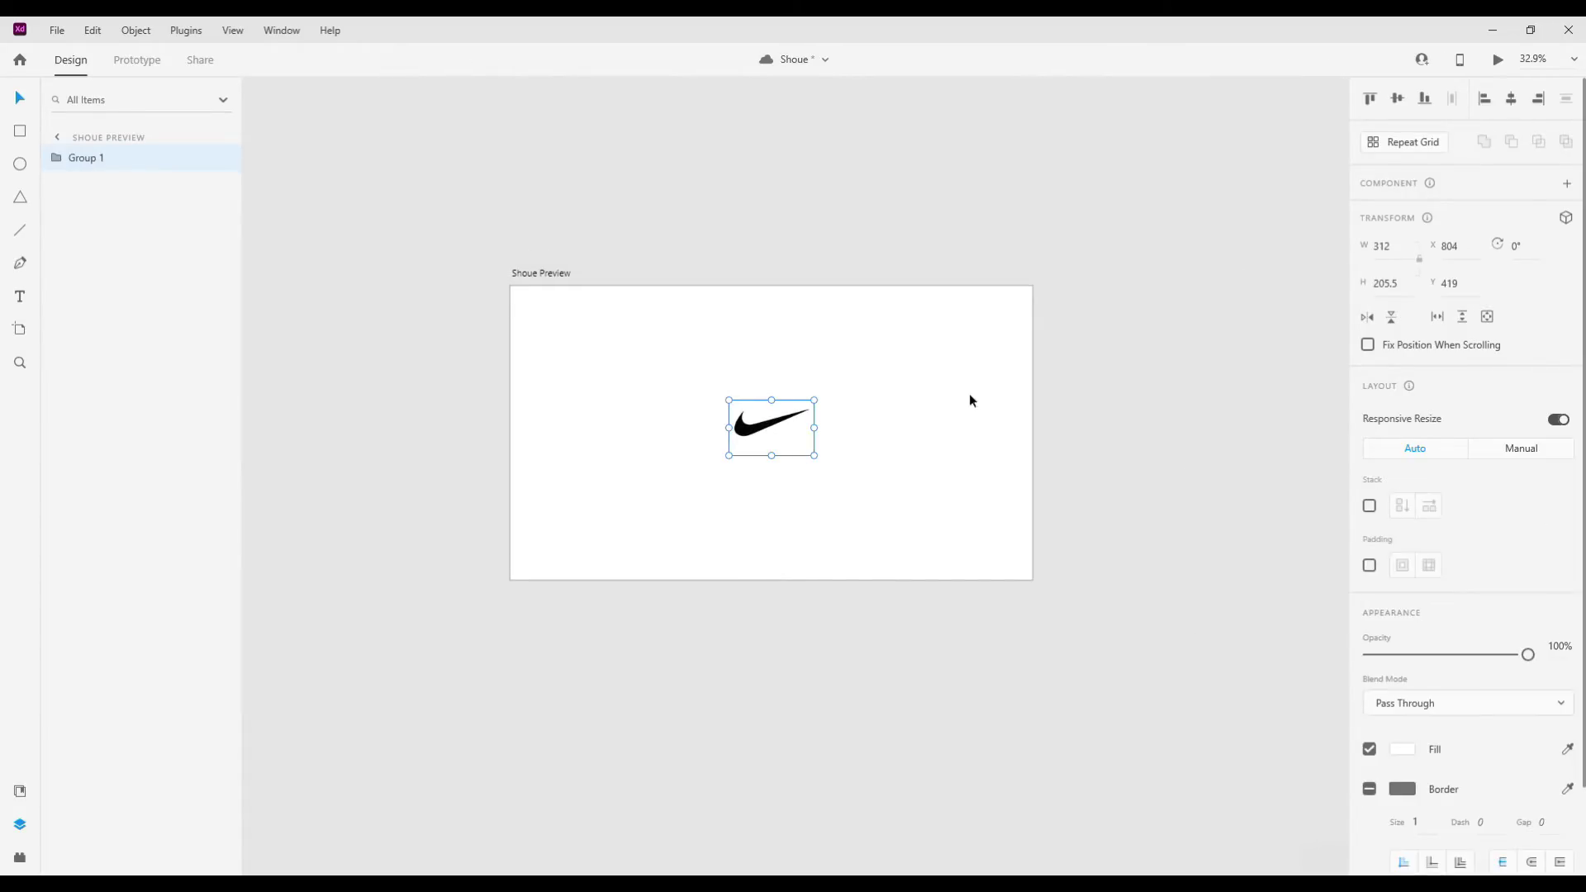
pyautogui.hotkey('ctrl', '+')
# Thicken the underline inside the group to border size 6.
pyautogui.doubleClick(751, 459)
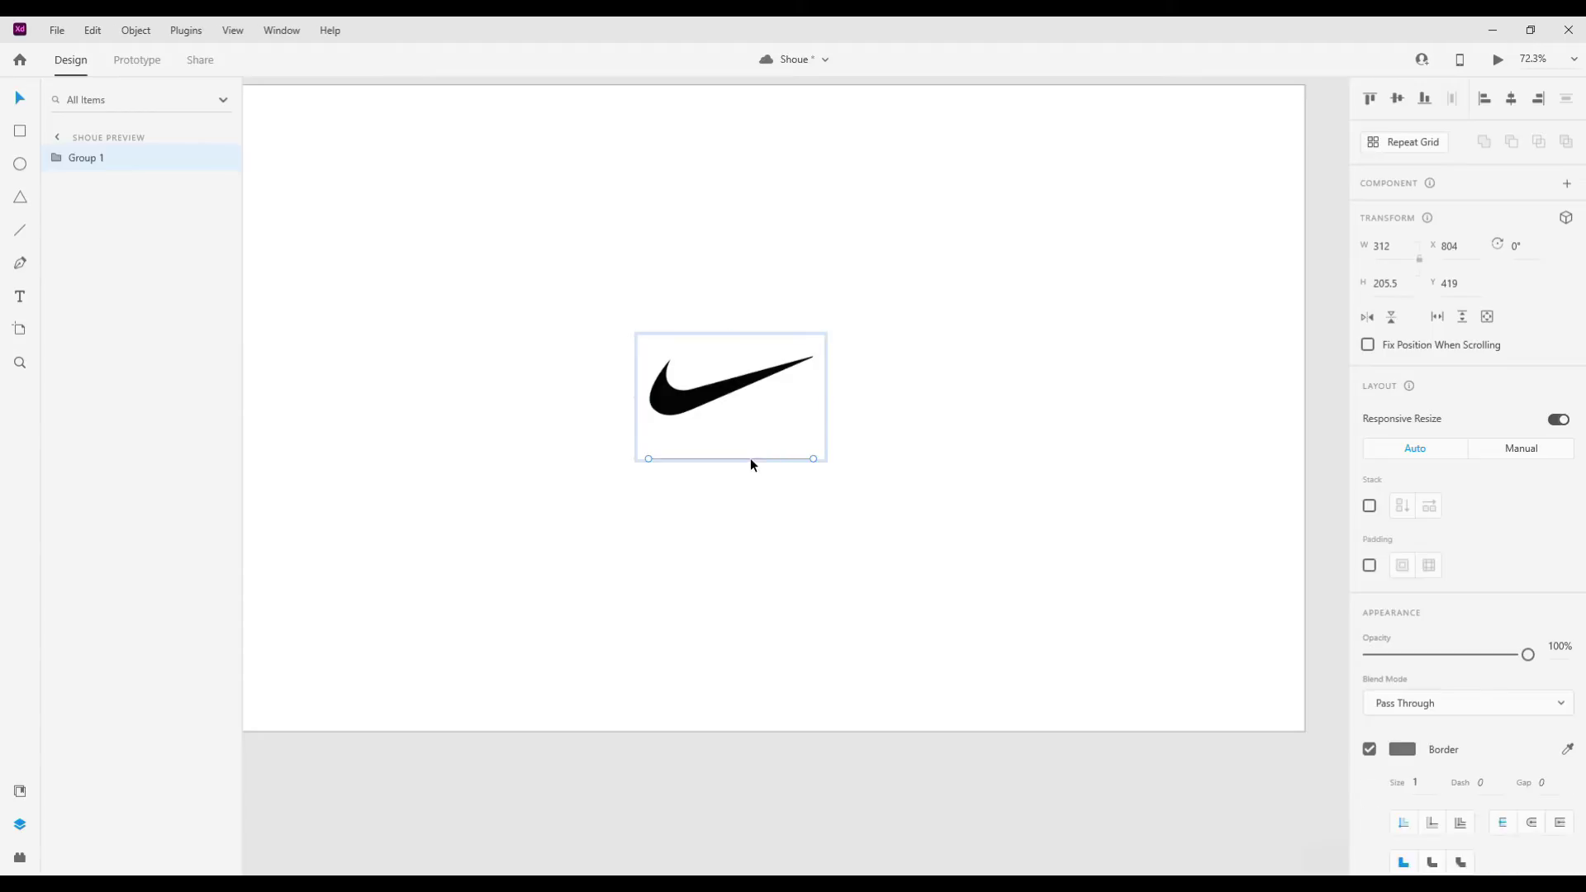
pyautogui.click(1415, 589)
pyautogui.press('Up')
pyautogui.press('Up')
pyautogui.press('Up')
pyautogui.press('Up')
pyautogui.press('Up')
pyautogui.press('Up')
pyautogui.press('Up')
pyautogui.press('Up')
pyautogui.press('Up')
pyautogui.press('Up')
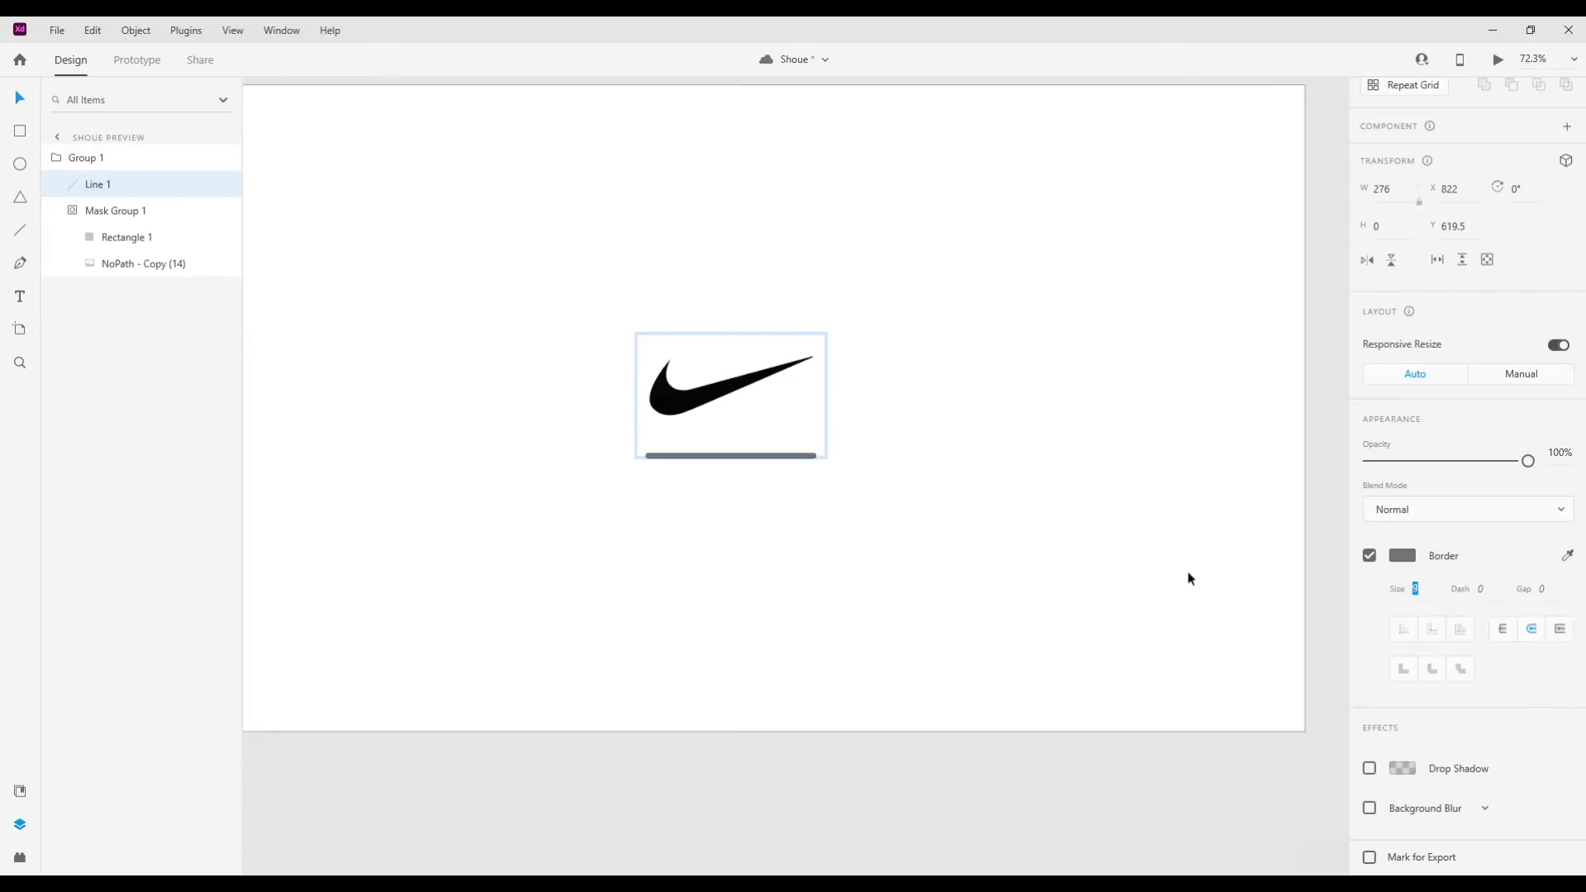
pyautogui.click(963, 543)
pyautogui.doubleClick(772, 456)
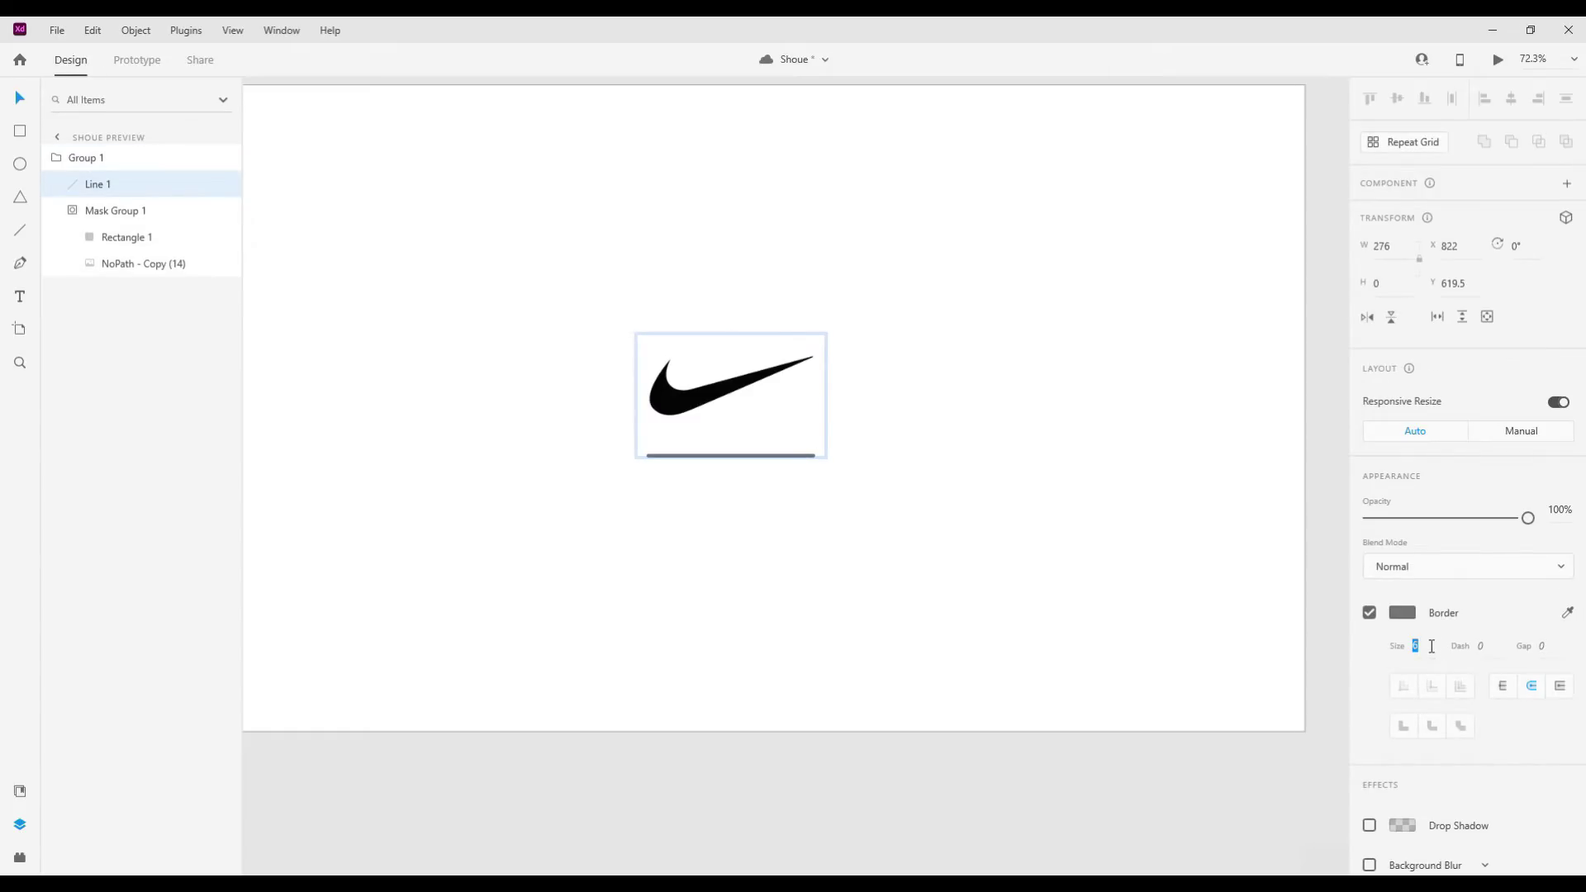
pyautogui.click(1010, 590)
pyautogui.scroll(-2, 940, 584)
pyautogui.scroll(-3, 778, 557)
# Nudge the Nike logo group down and set its opacity to 0%.
pyautogui.click(769, 483)
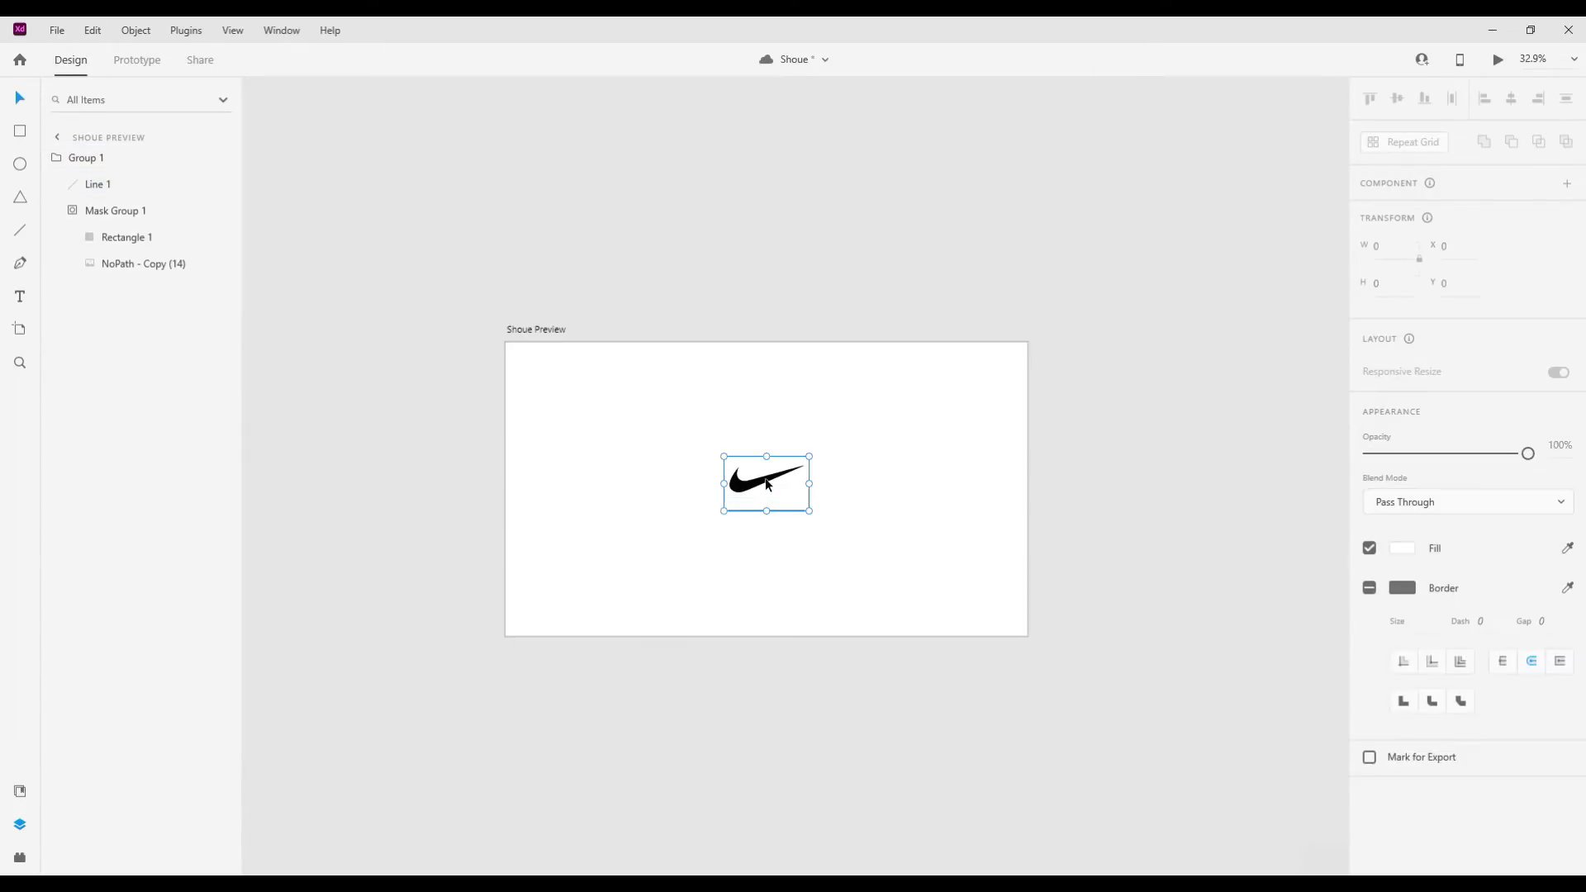
pyautogui.hotkey('shift', 'Down')
pyautogui.hotkey('shift', 'Down')
pyautogui.hotkey('shift', 'Down')
pyautogui.hotkey('shift', 'Down')
pyautogui.hotkey('shift', 'Down')
pyautogui.hotkey('shift', 'Down')
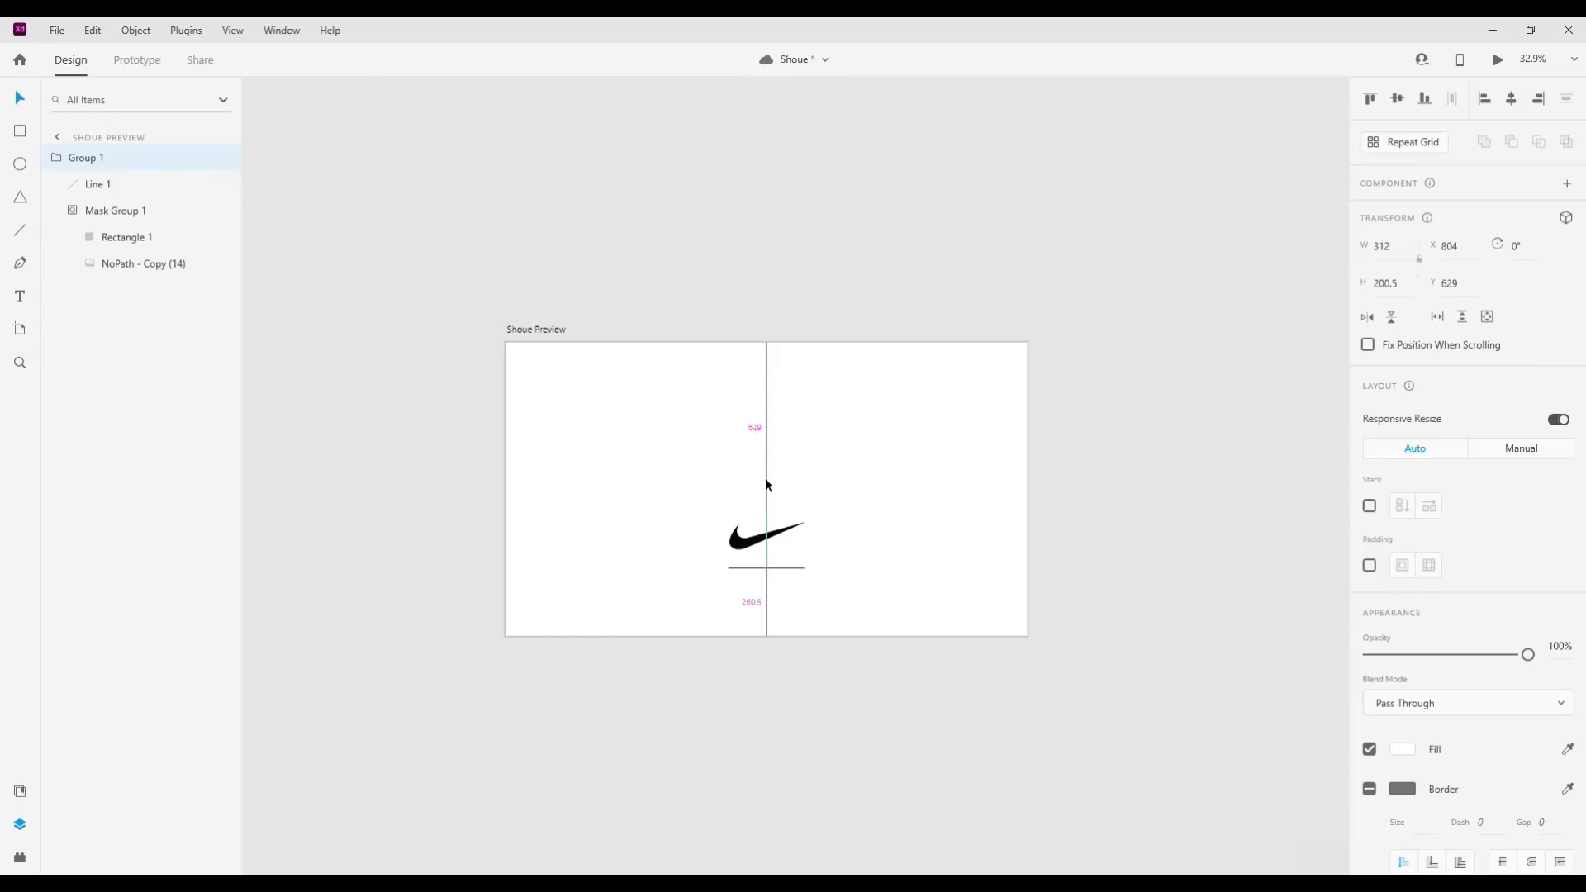
pyautogui.moveTo(1527, 654); pyautogui.dragTo(1132, 651)
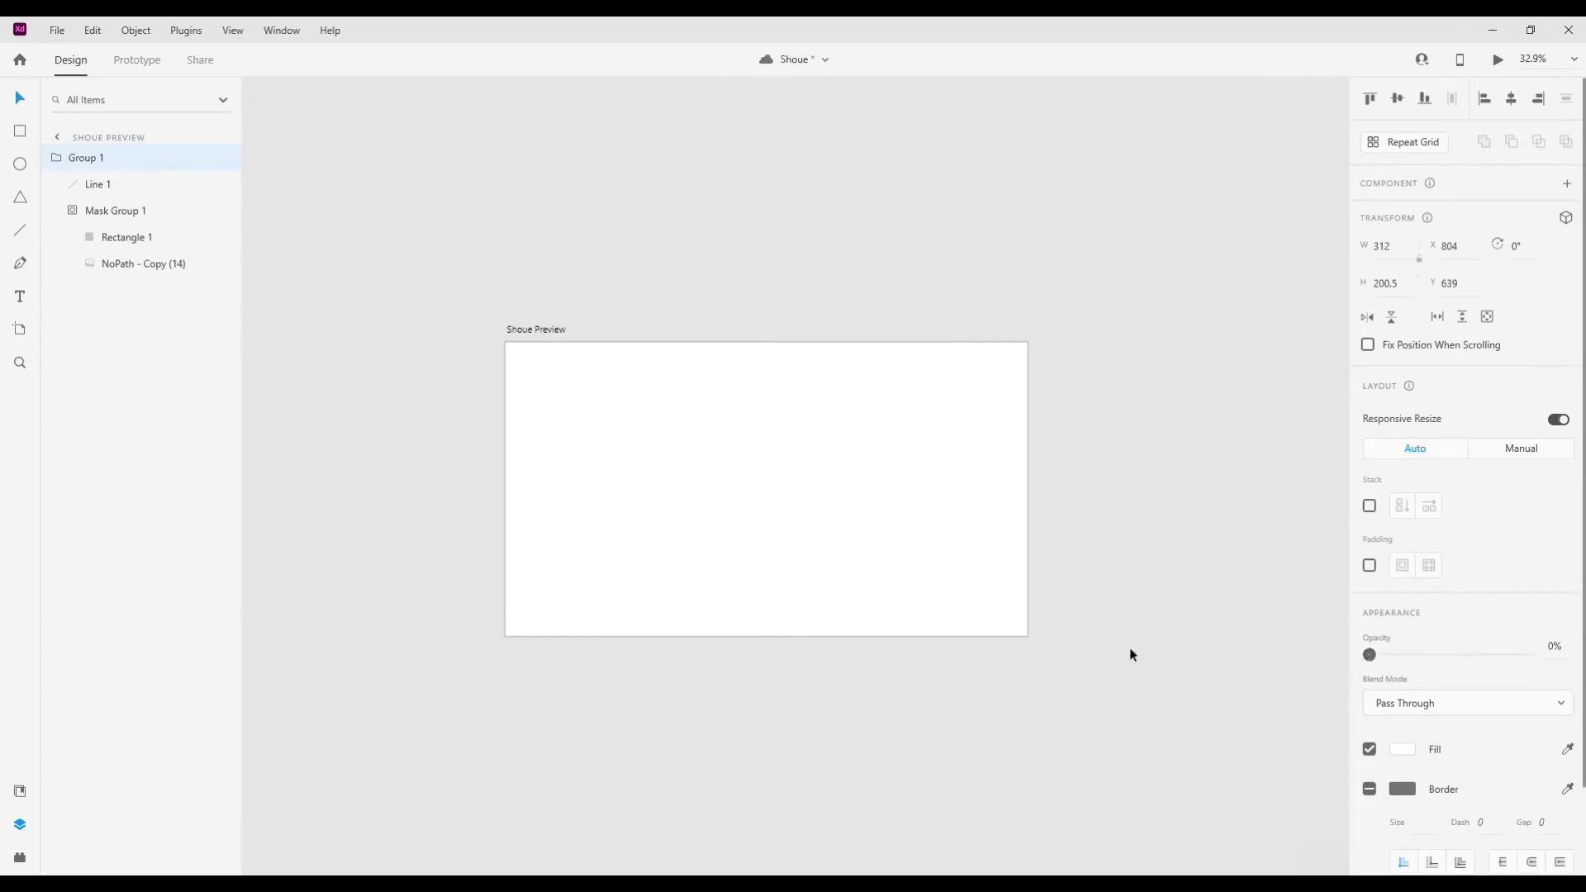
pyautogui.scroll(-2, 1072, 662)
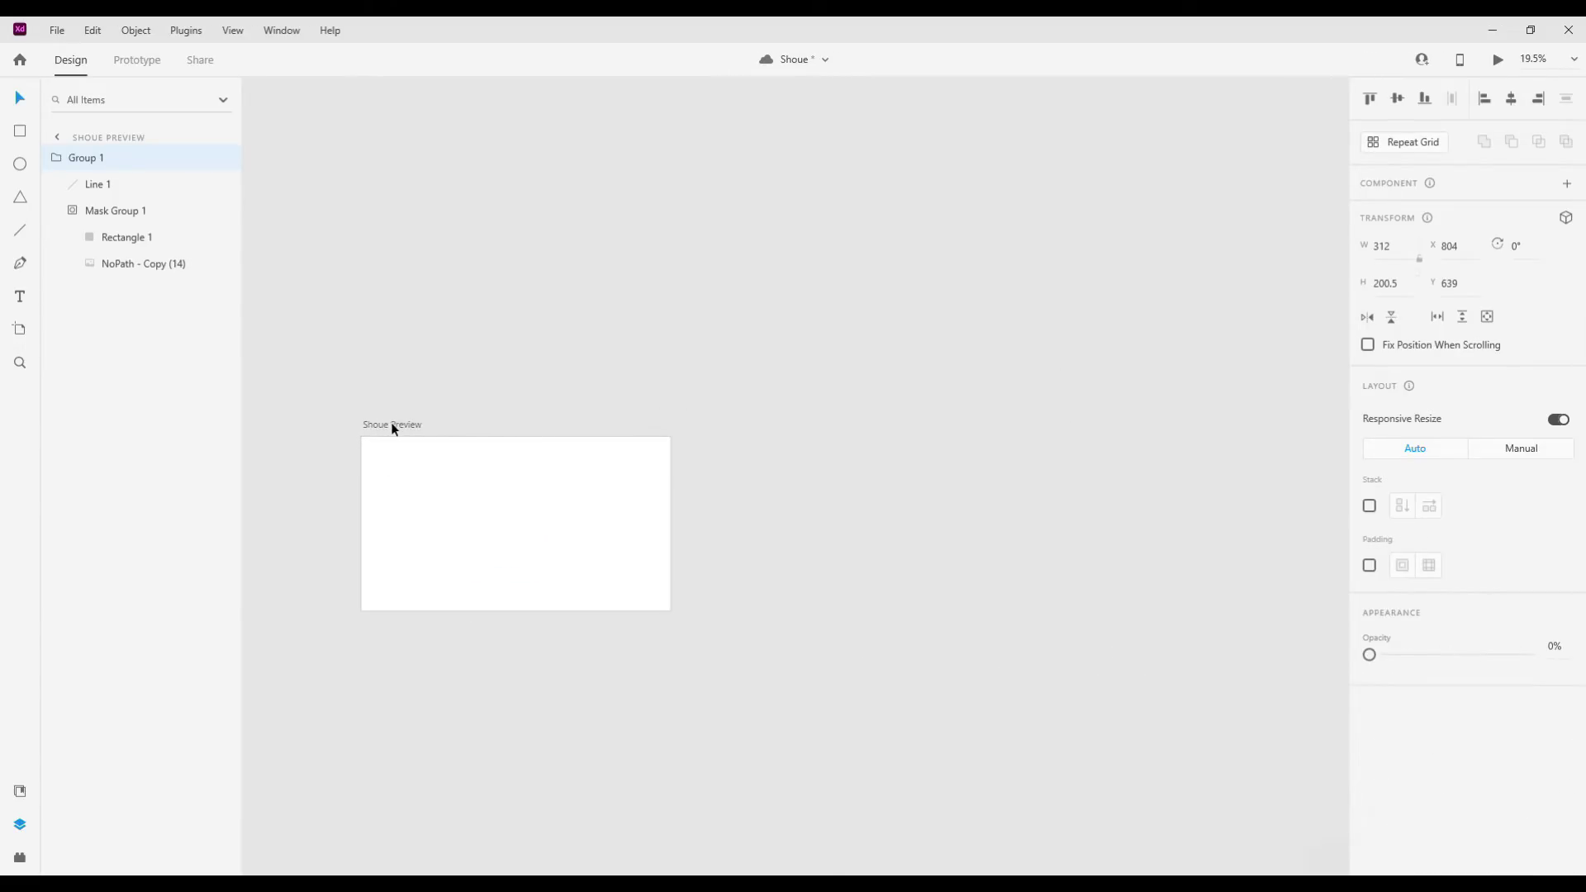
# Alt-drag the artboard to create the copy Shoue Preview – 1.
pyautogui.moveTo(389, 423); pyautogui.dragTo(773, 434)
pyautogui.hscroll(3, 768, 496)
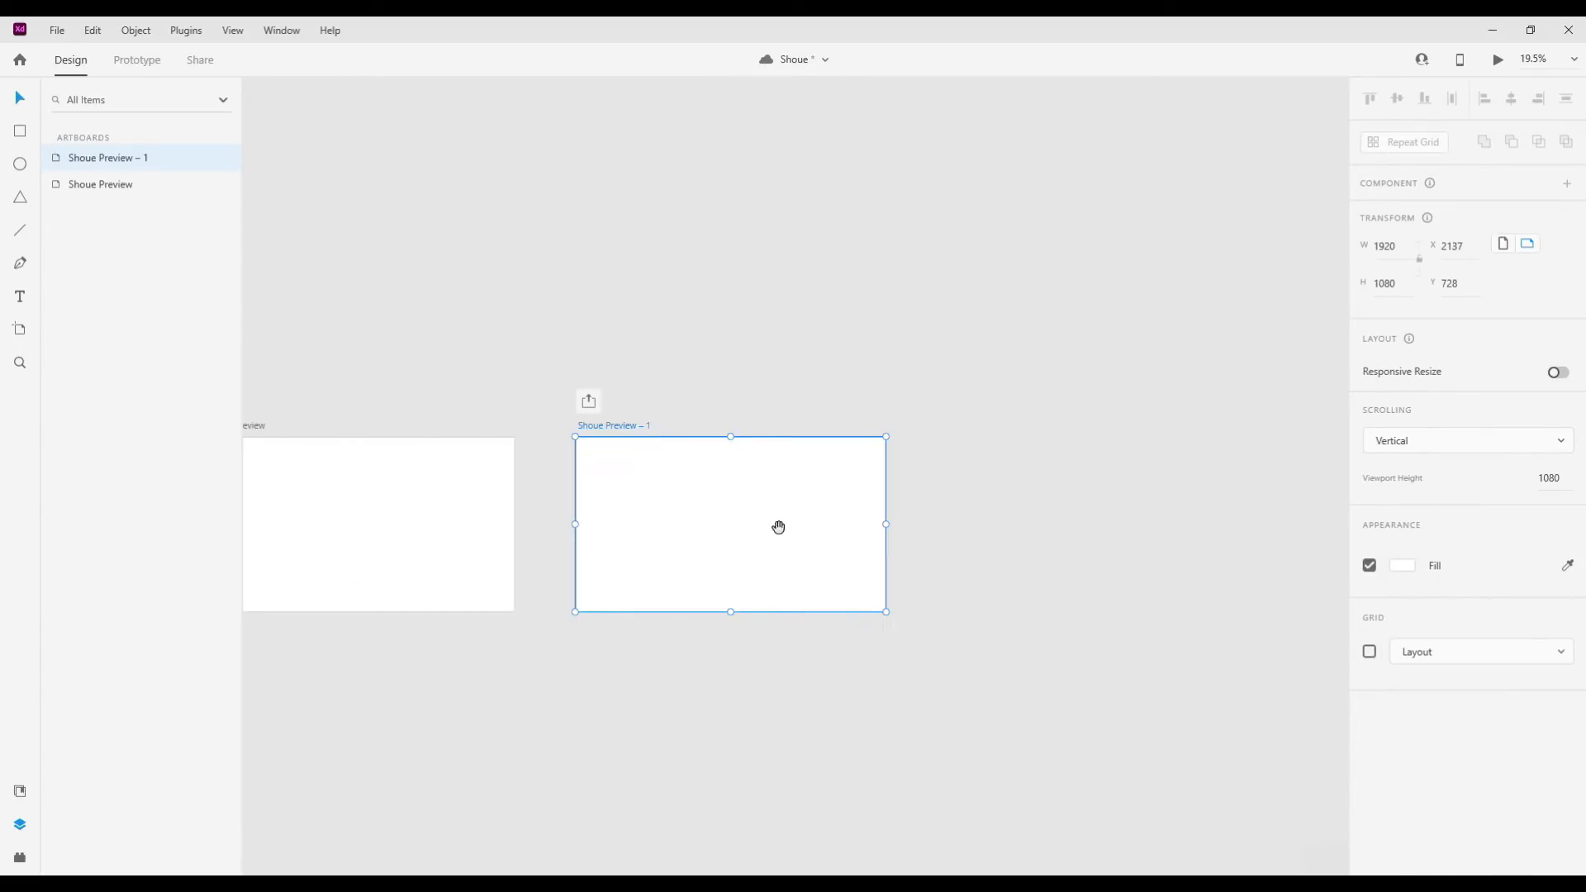
pyautogui.click(732, 545)
pyautogui.scroll(3, 734, 548)
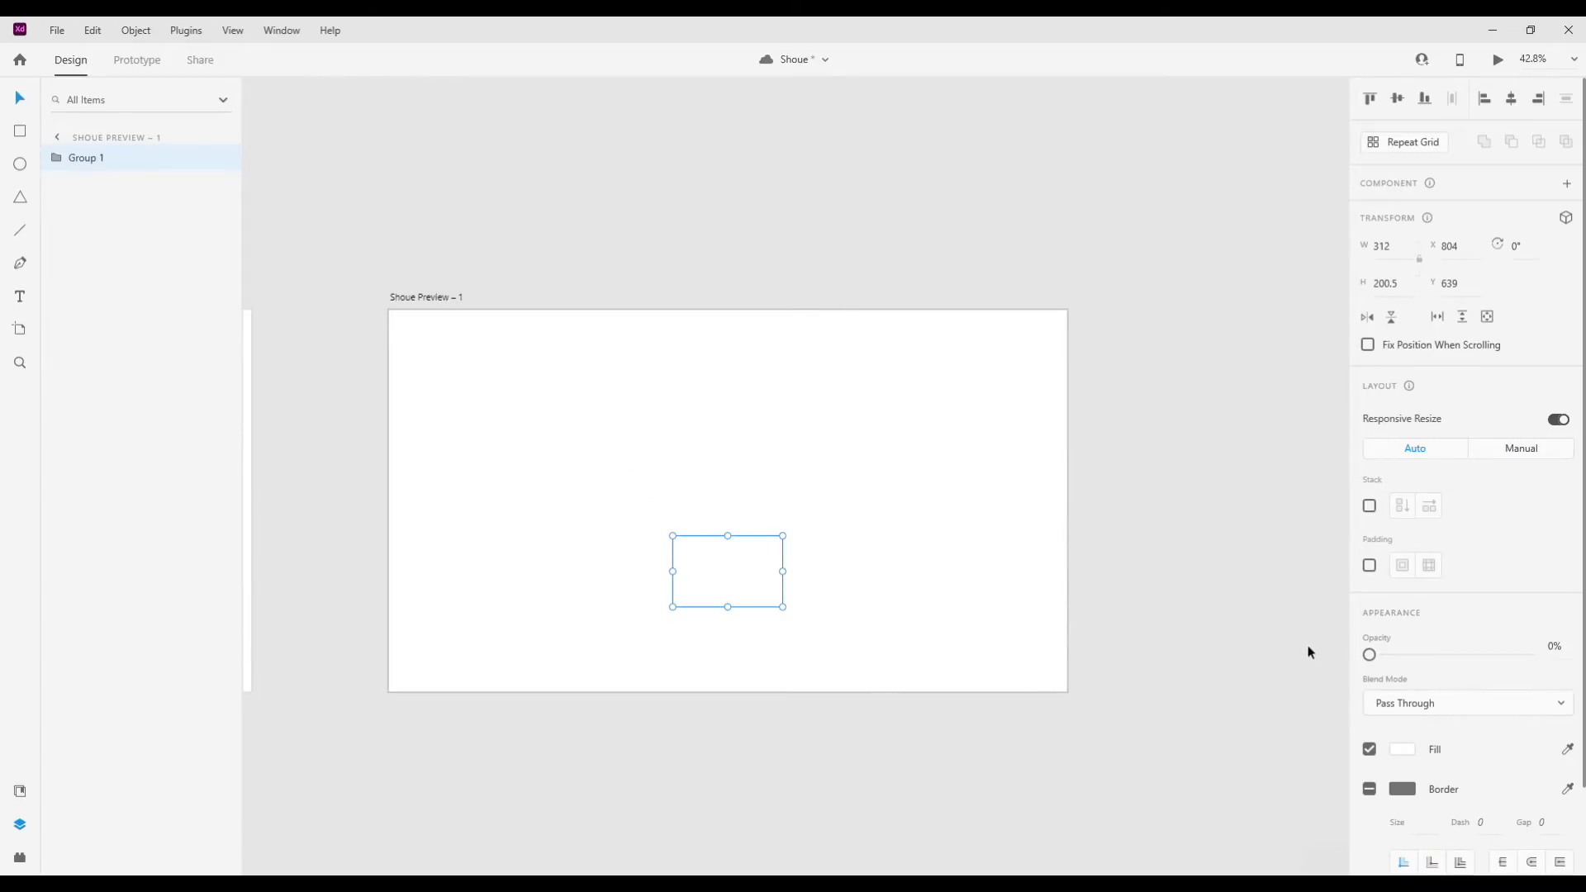
# On the copy, restore the logo group to 100% opacity and centre it vertically.
pyautogui.moveTo(1371, 656); pyautogui.dragTo(1575, 680)
pyautogui.hotkey('shift', 'Up')
pyautogui.hotkey('shift', 'Up')
pyautogui.hotkey('shift', 'Up')
pyautogui.hotkey('shift', 'Up')
pyautogui.hotkey('shift', 'Up')
pyautogui.hotkey('shift', 'Up')
pyautogui.click(1397, 98)
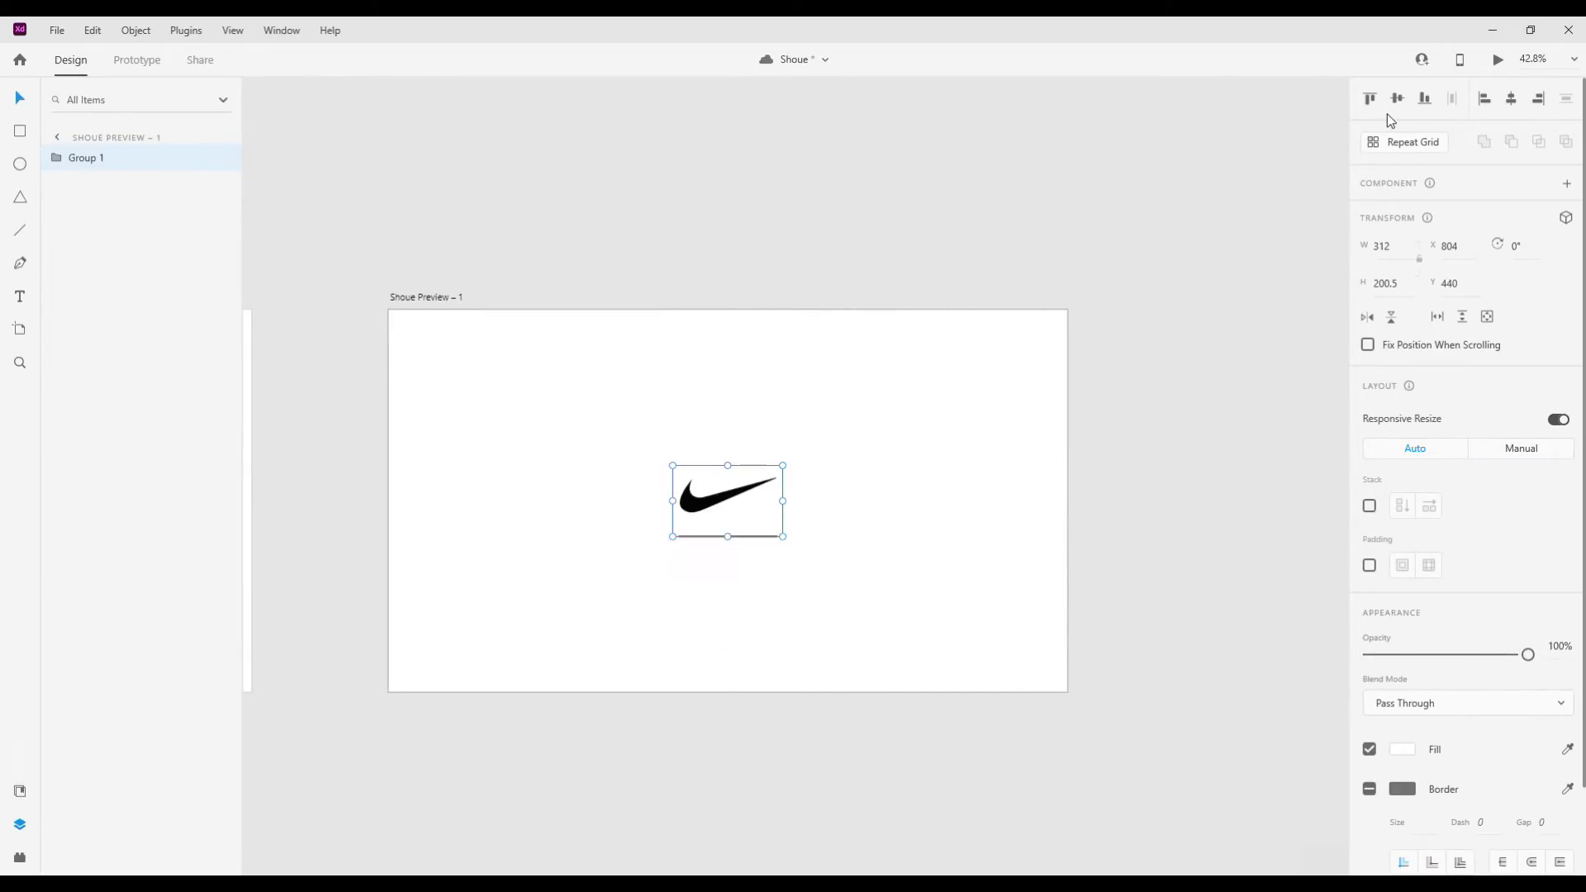
pyautogui.scroll(-2, 912, 292)
pyautogui.scroll(-1, 1131, 433)
pyautogui.click(1133, 440)
# Raise the hidden logo group's opacity on Shoue Preview to 45% to see it.
pyautogui.scroll(-1, 909, 442)
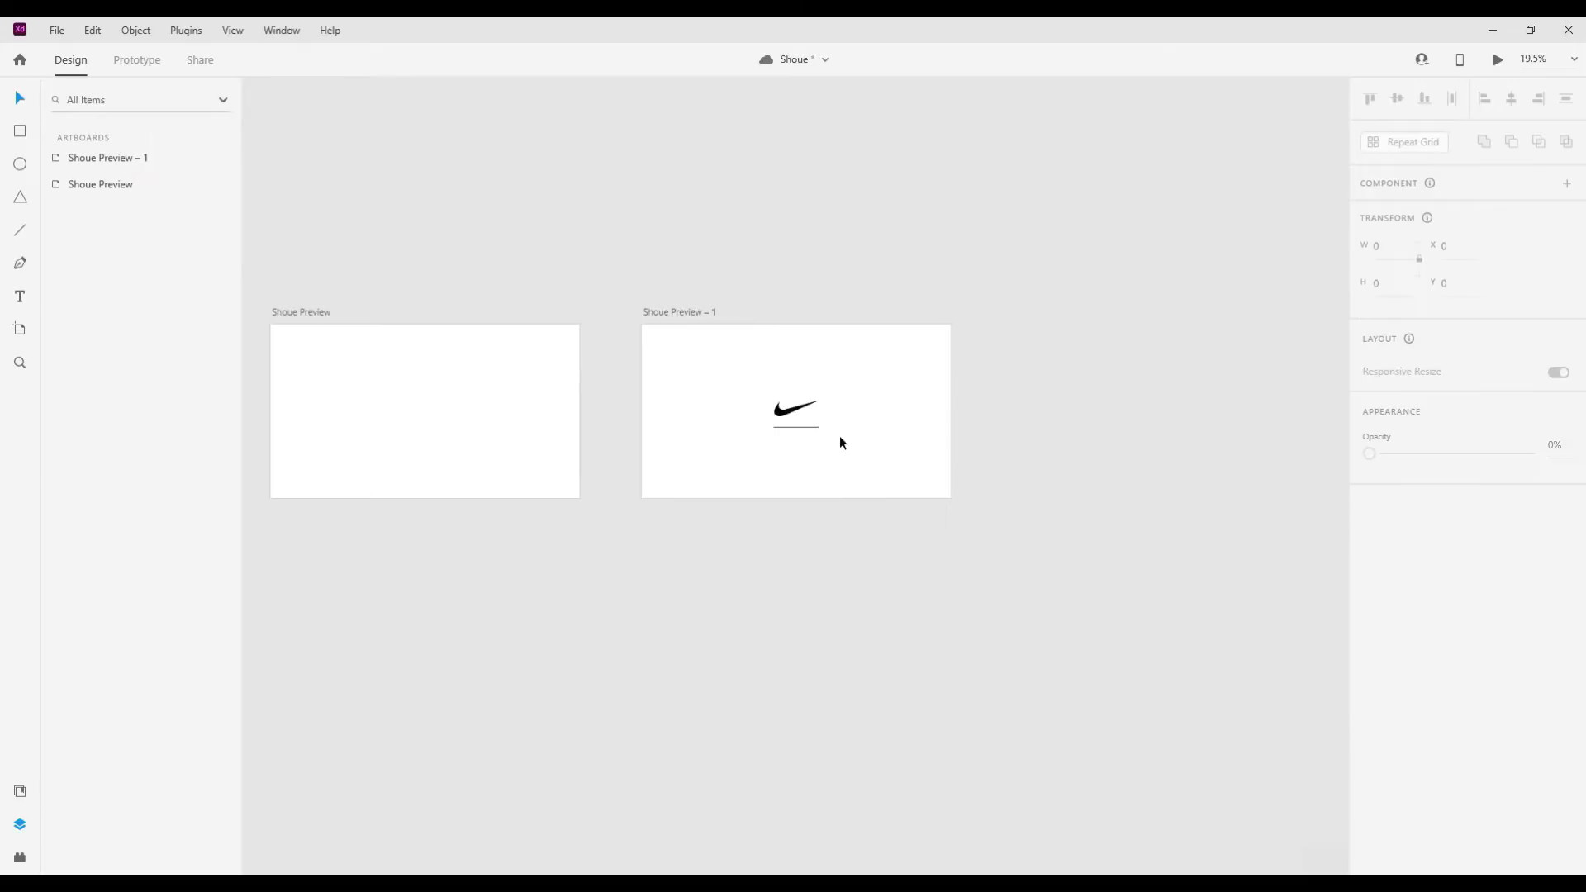
pyautogui.click(428, 446)
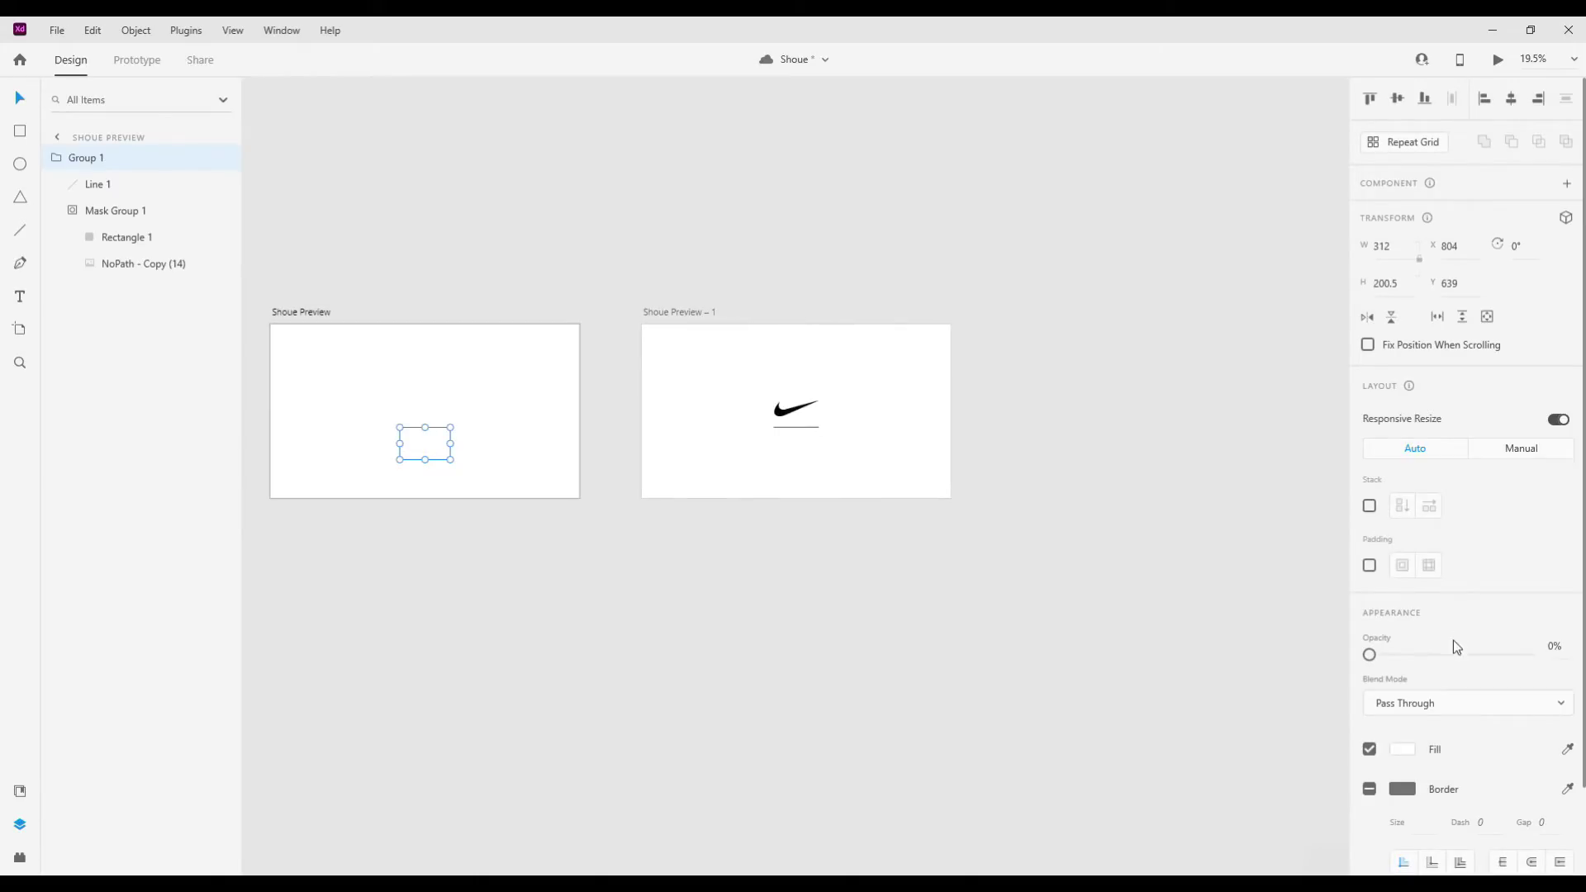
pyautogui.moveTo(1384, 663); pyautogui.dragTo(1440, 655)
pyautogui.scroll(4, 442, 485)
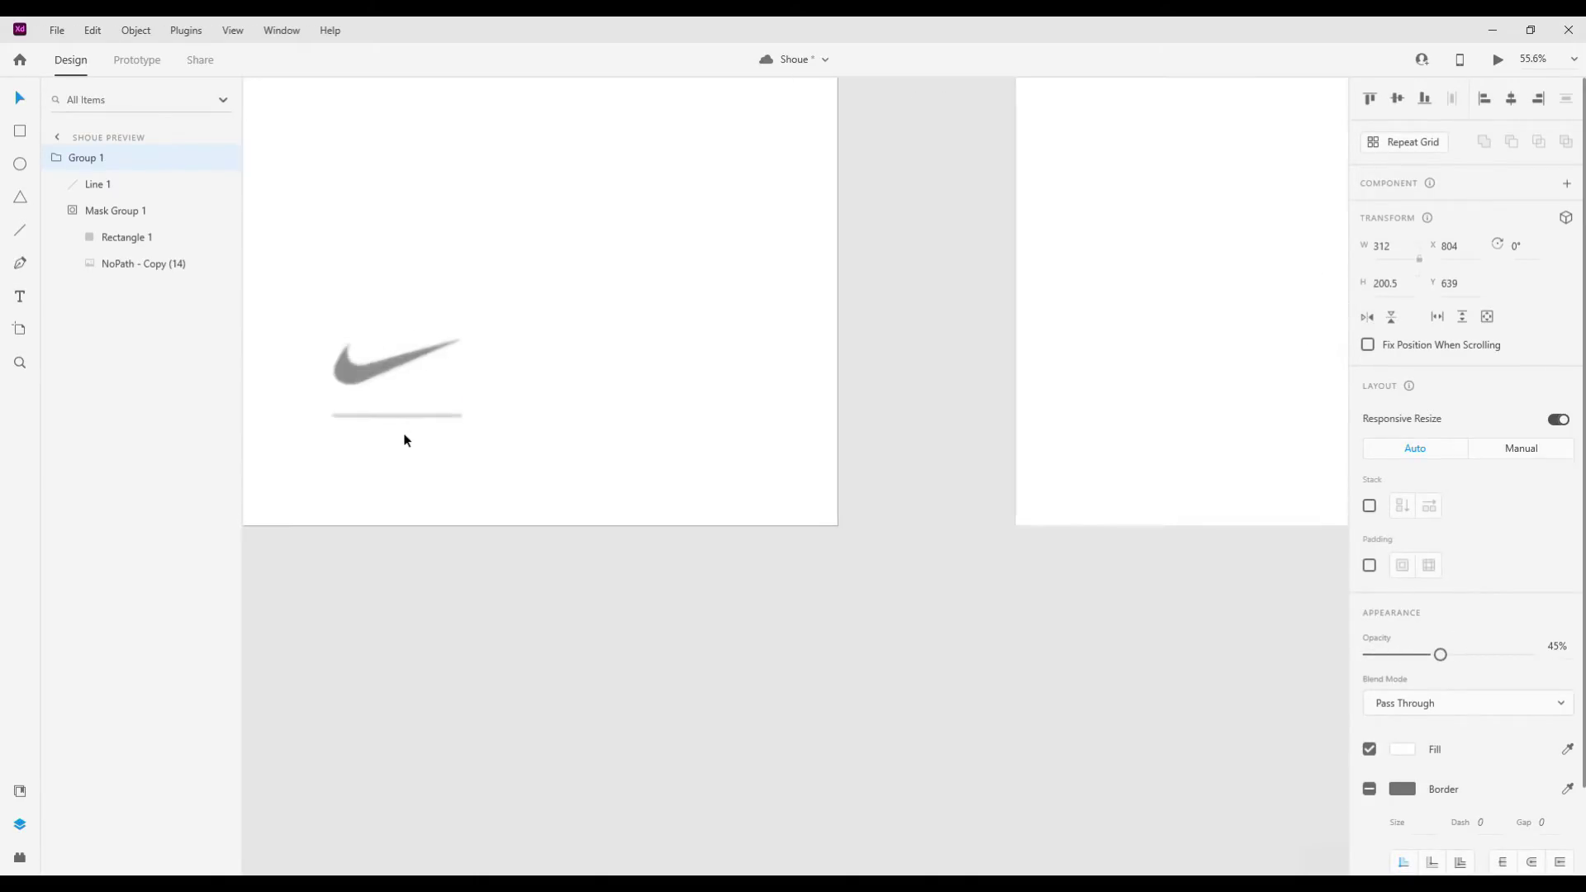
# Colour the underline #CCCCCC, save it as a swatch, and fade the group back to 0%.
pyautogui.doubleClick(413, 415)
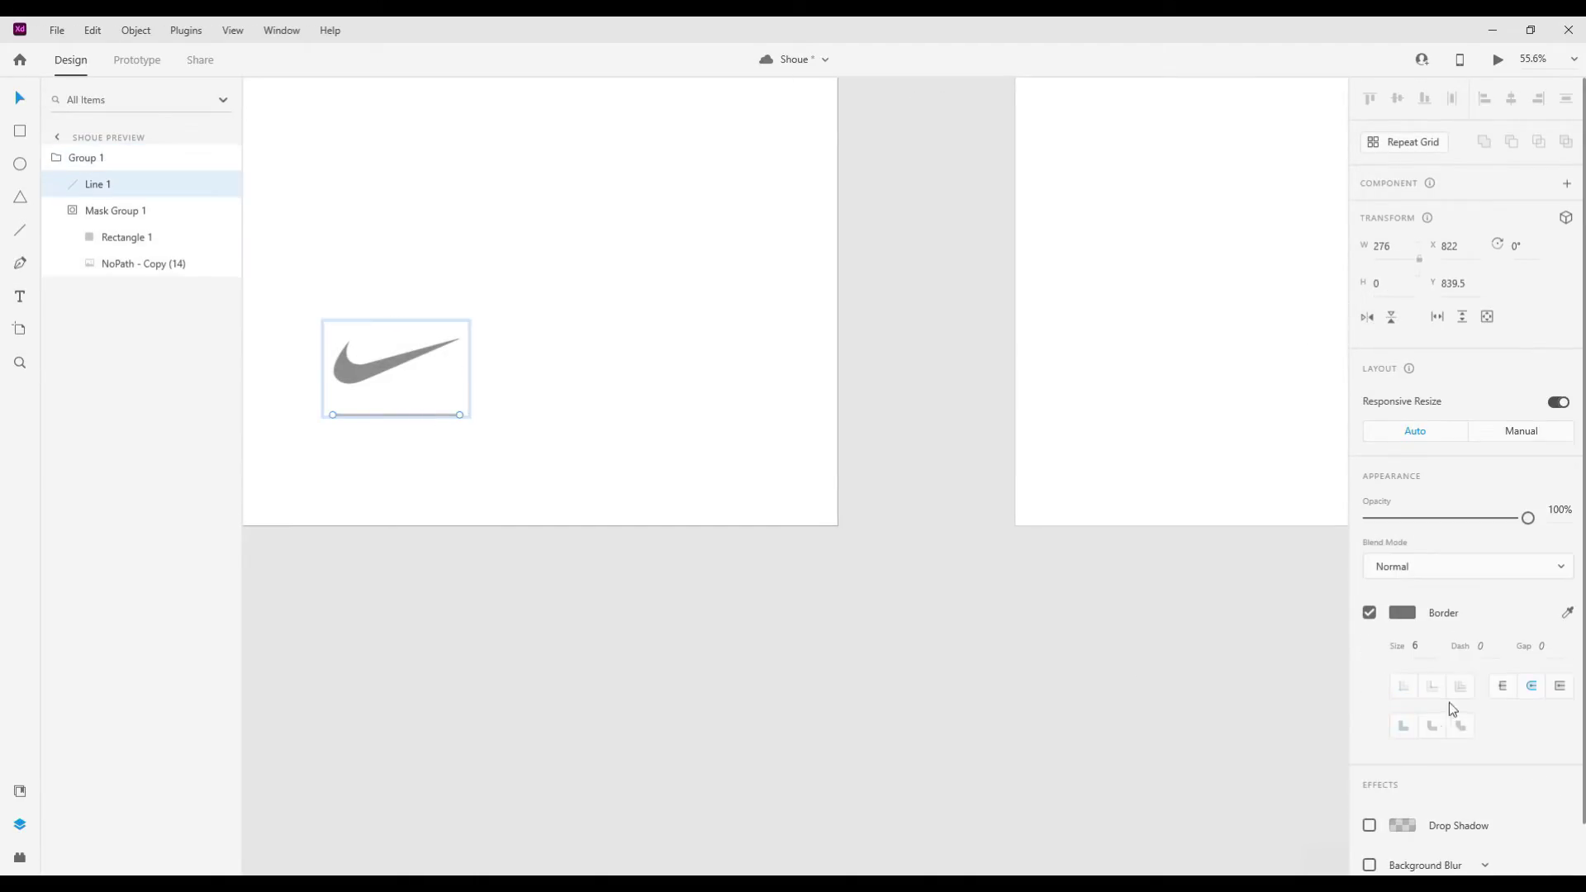
pyautogui.click(1403, 613)
pyautogui.moveTo(1189, 542); pyautogui.dragTo(1103, 528)
pyautogui.click(1165, 721)
pyautogui.click(692, 458)
pyautogui.scroll(-3, 692, 458)
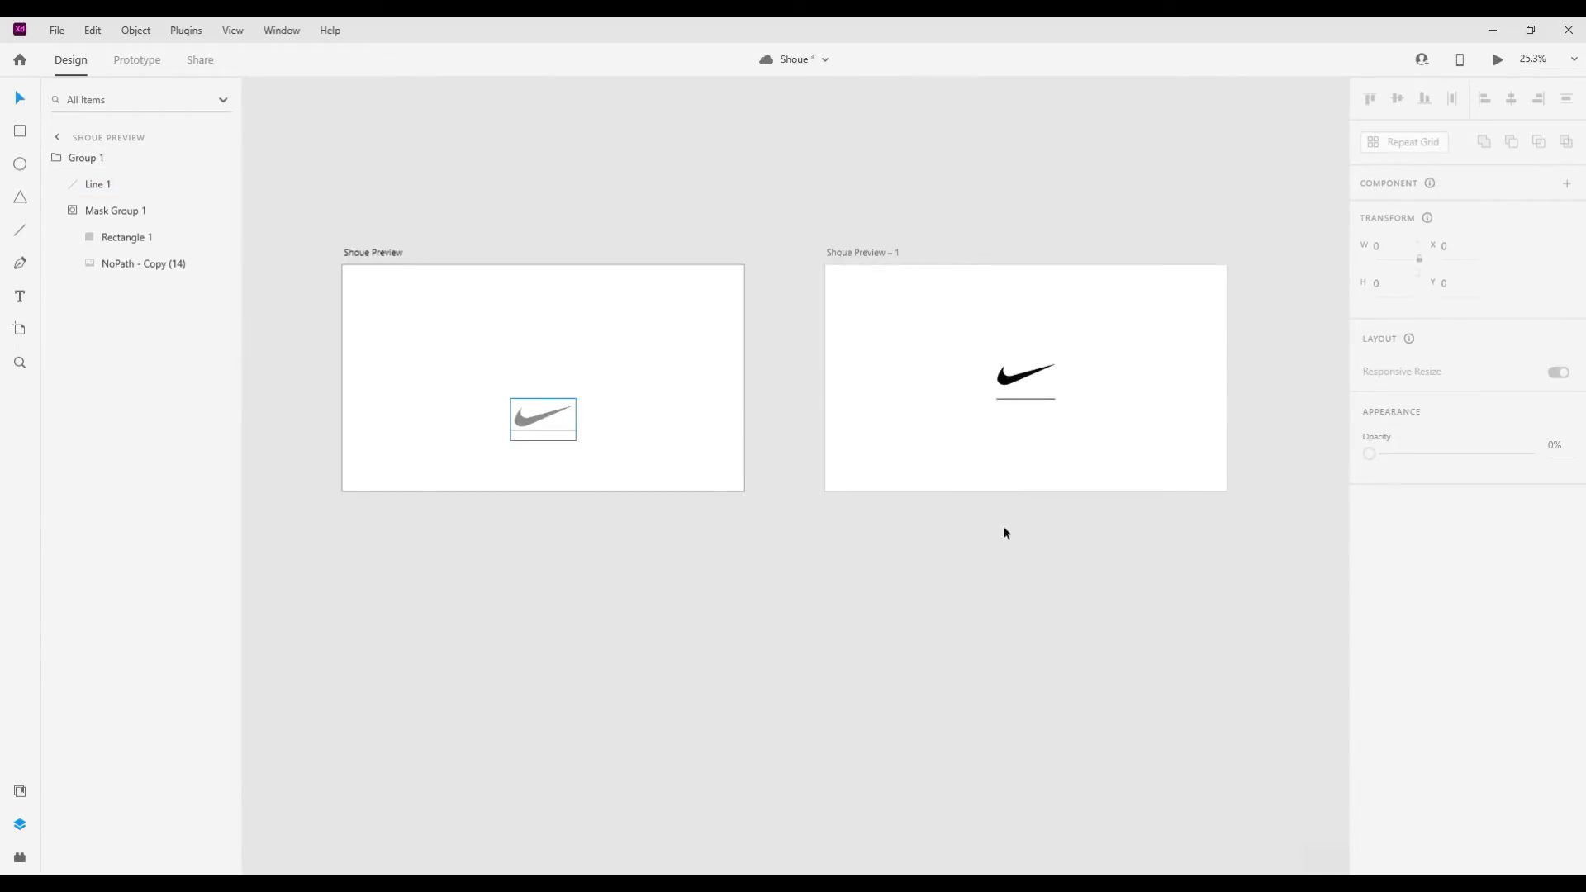
pyautogui.moveTo(1437, 655); pyautogui.dragTo(1221, 627)
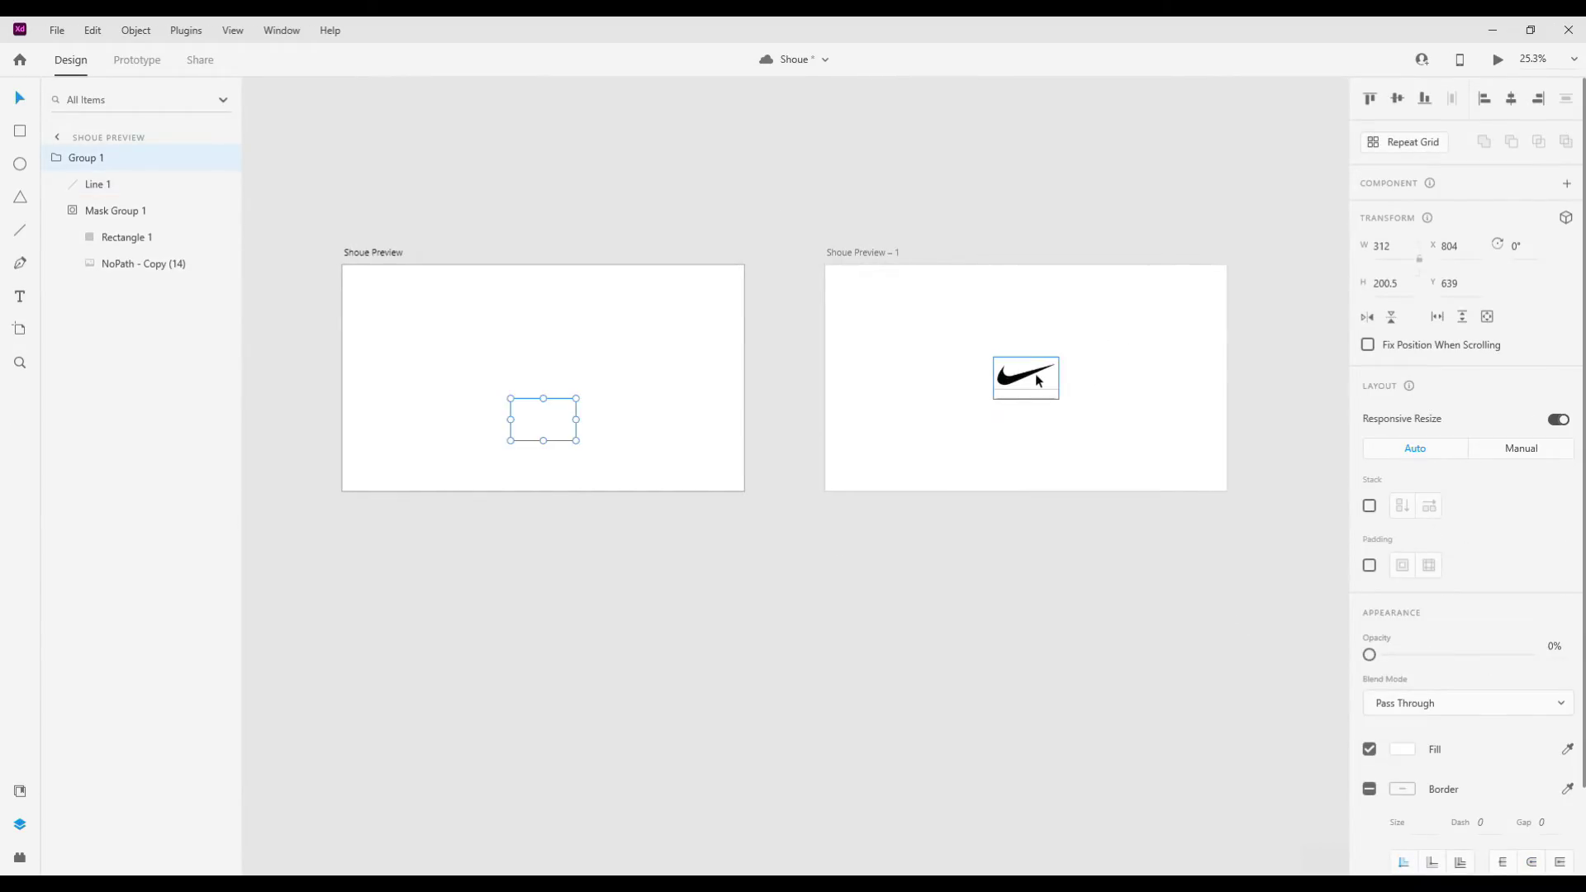
# Give the underline on Shoue Preview – 1 the saved light grey swatch.
pyautogui.scroll(3, 1034, 374)
pyautogui.doubleClick(1038, 427)
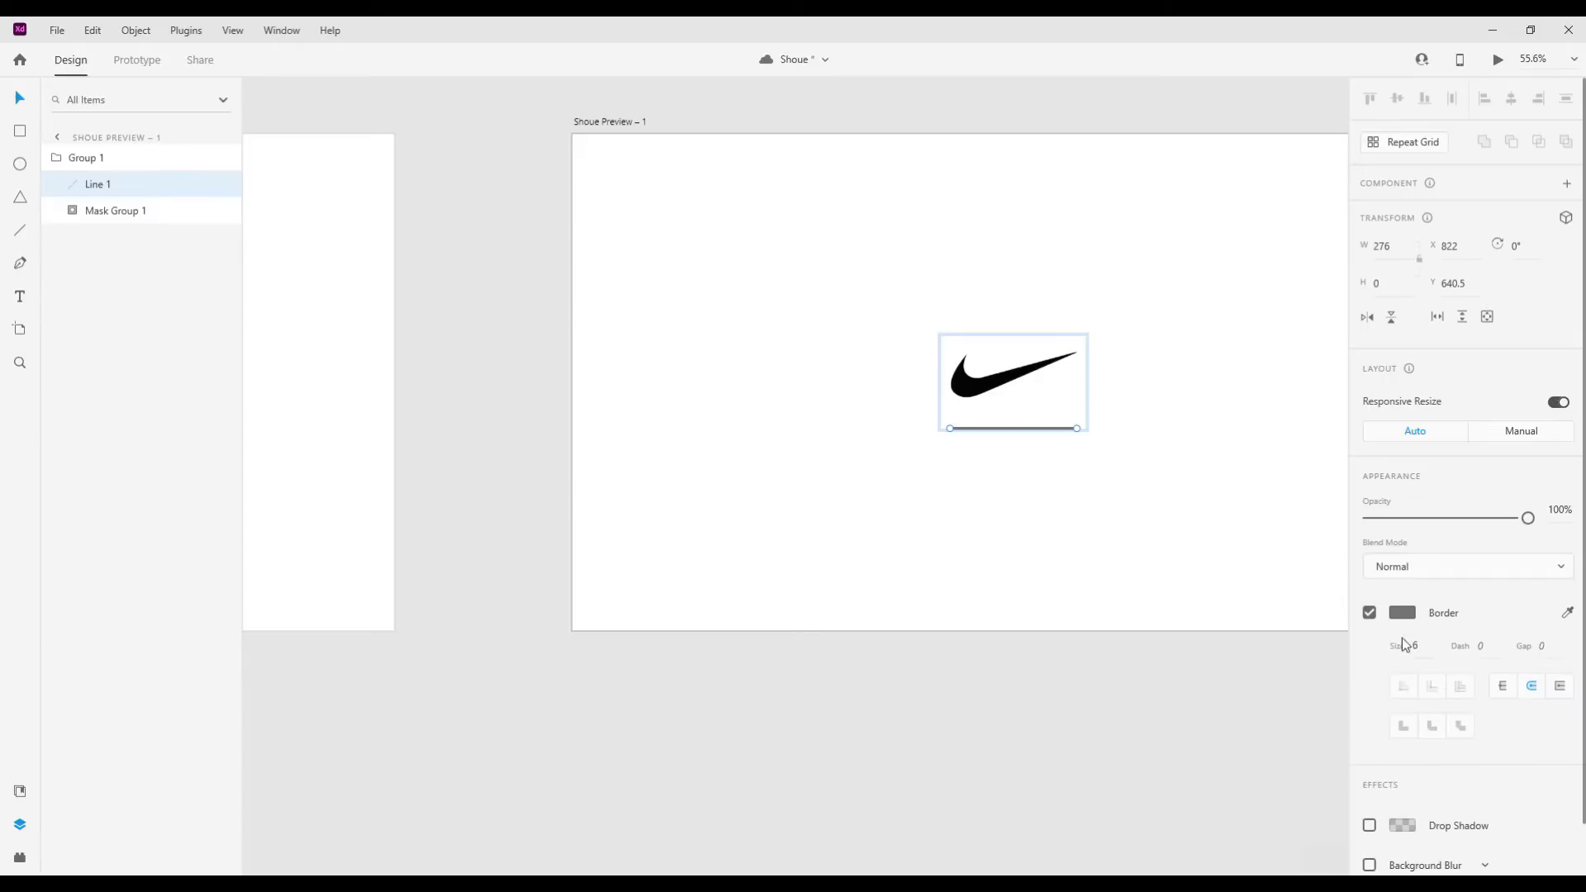
pyautogui.click(1401, 612)
pyautogui.click(963, 492)
pyautogui.scroll(-2, 1049, 545)
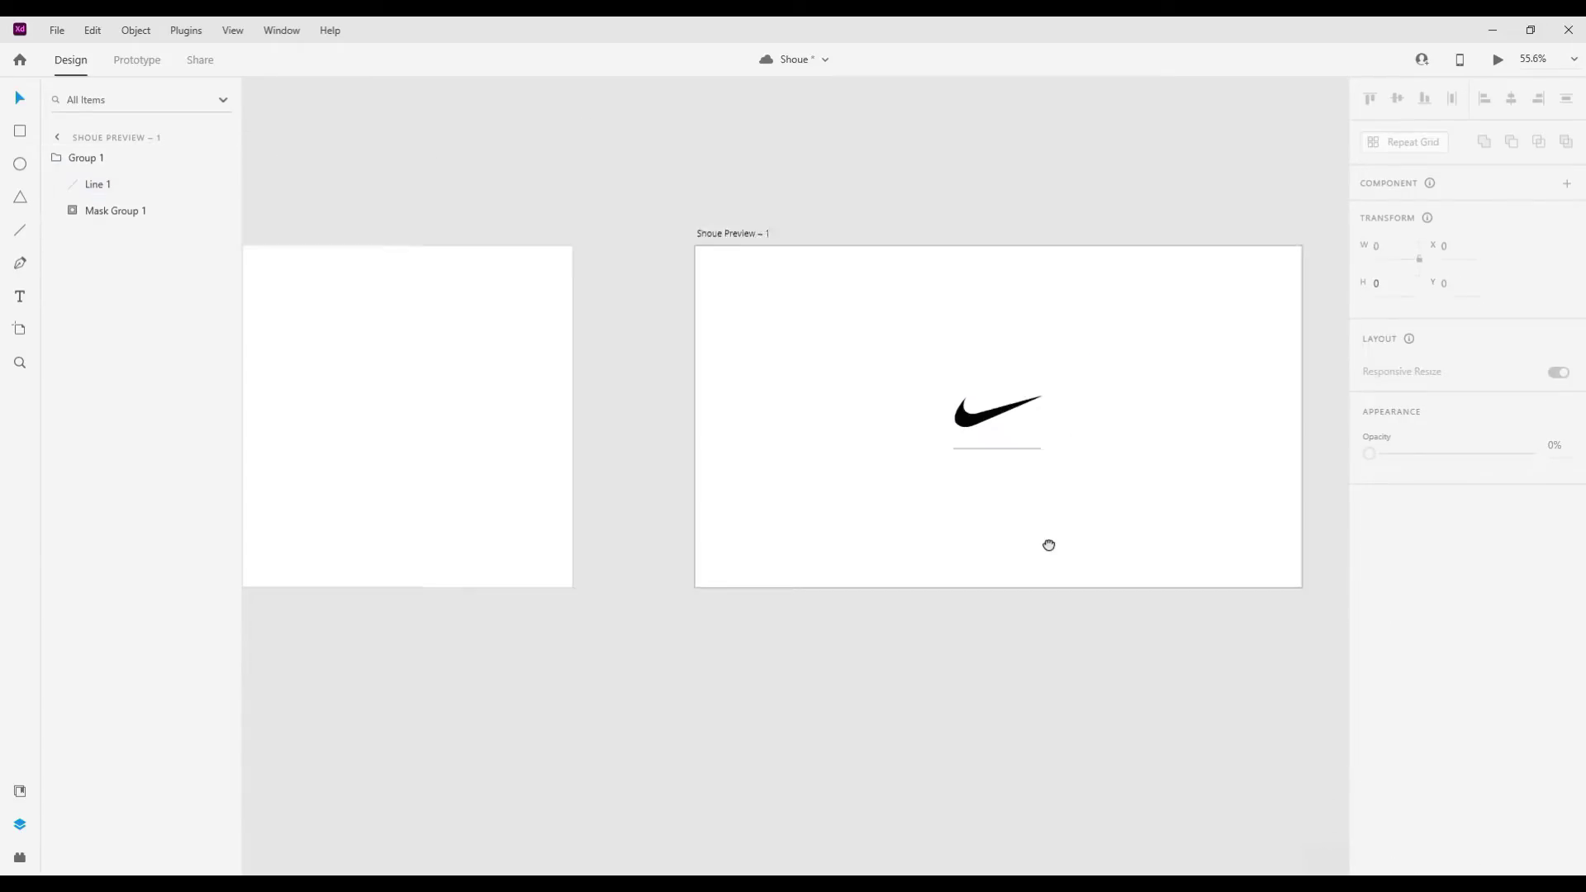
pyautogui.scroll(-2, 1049, 545)
# Duplicate the underline inside the logo group as Line 2.
pyautogui.click(496, 257)
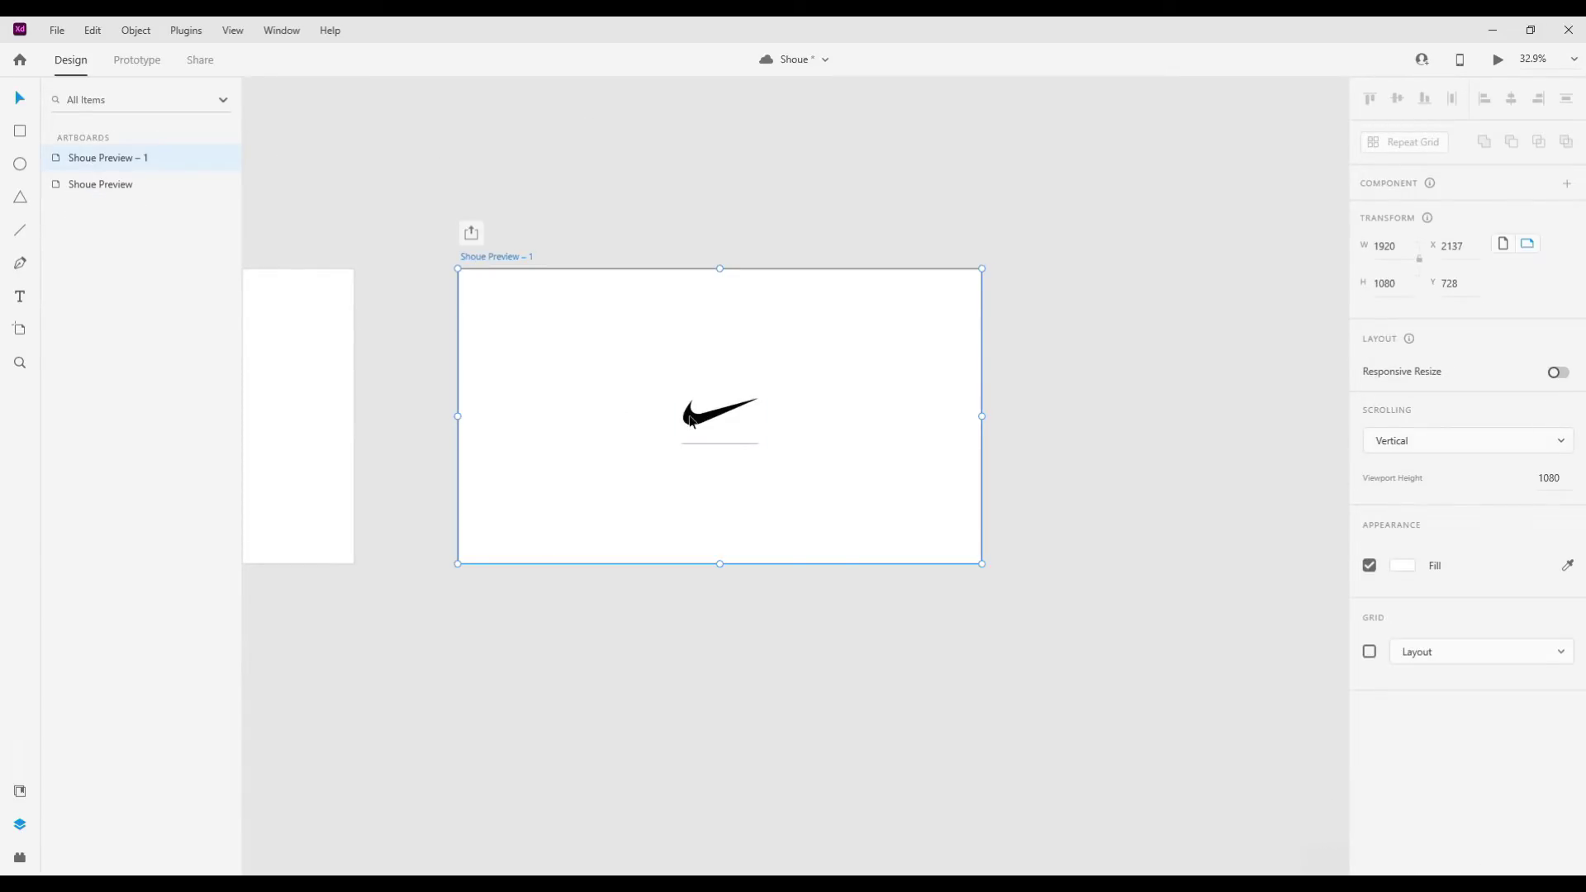
pyautogui.click(715, 441)
pyautogui.doubleClick(715, 441)
pyautogui.scroll(2, 715, 441)
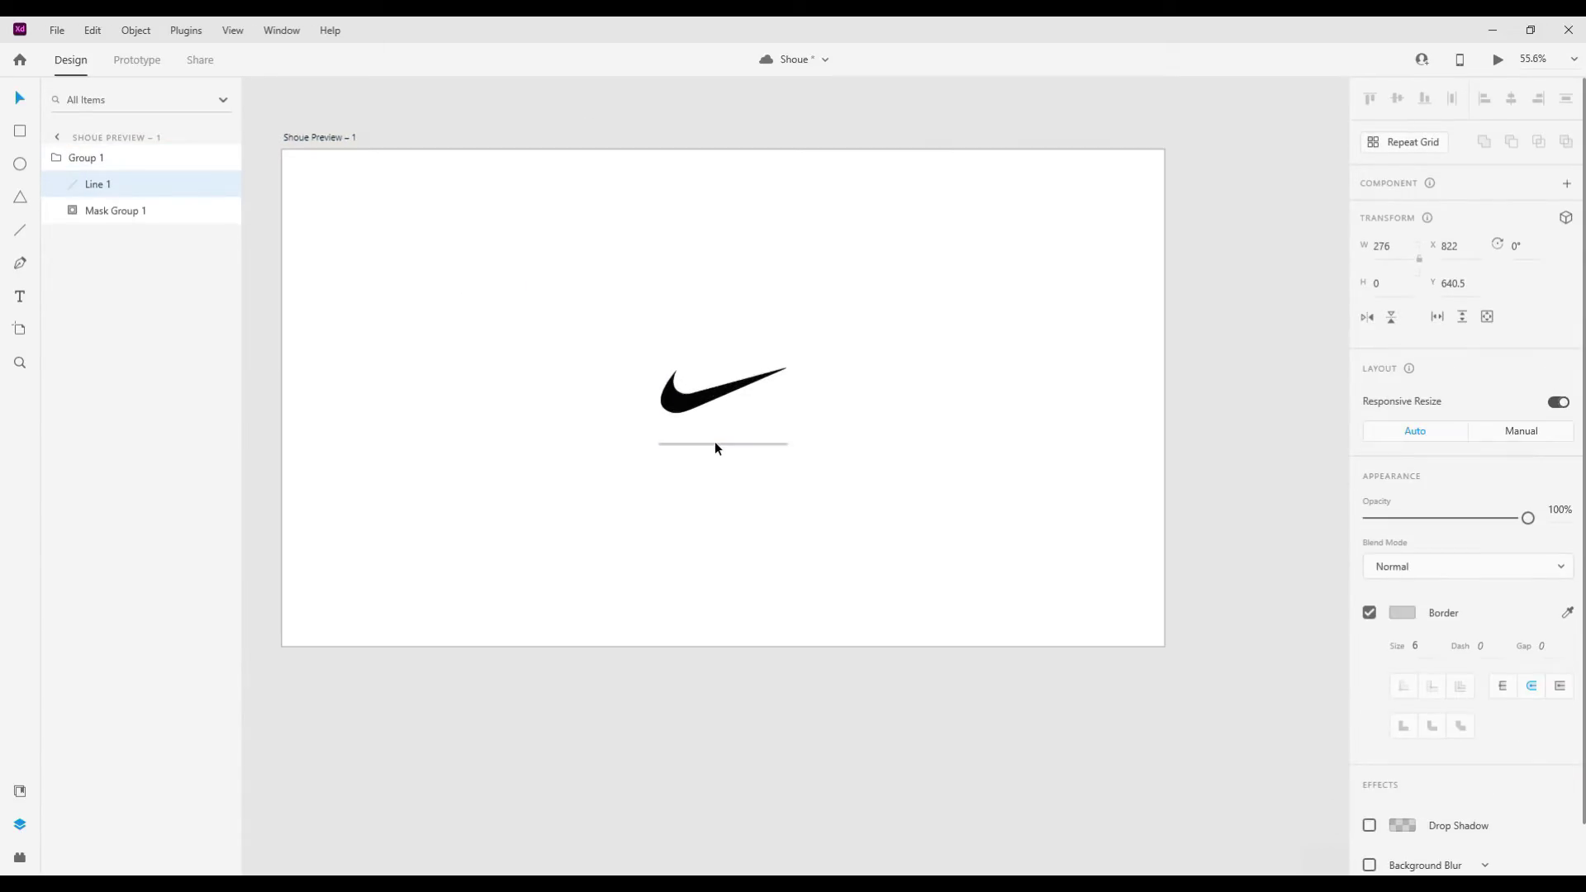
pyautogui.hotkey('ctrl', 'd')
pyautogui.scroll(2, 742, 446)
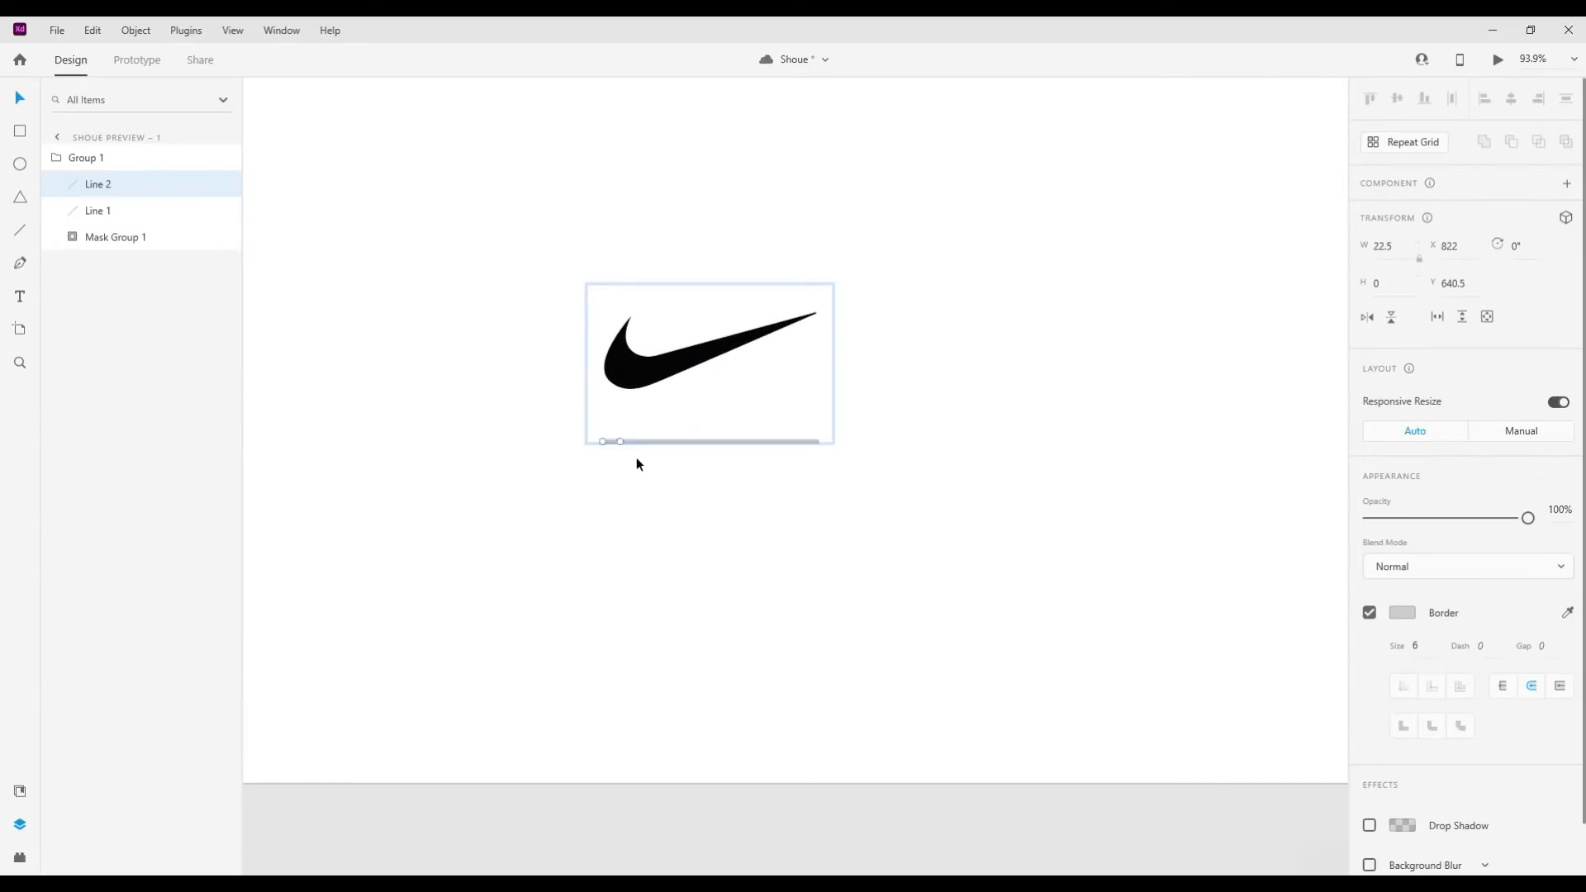
pyautogui.scroll(-3, 635, 458)
pyautogui.scroll(-2, 651, 474)
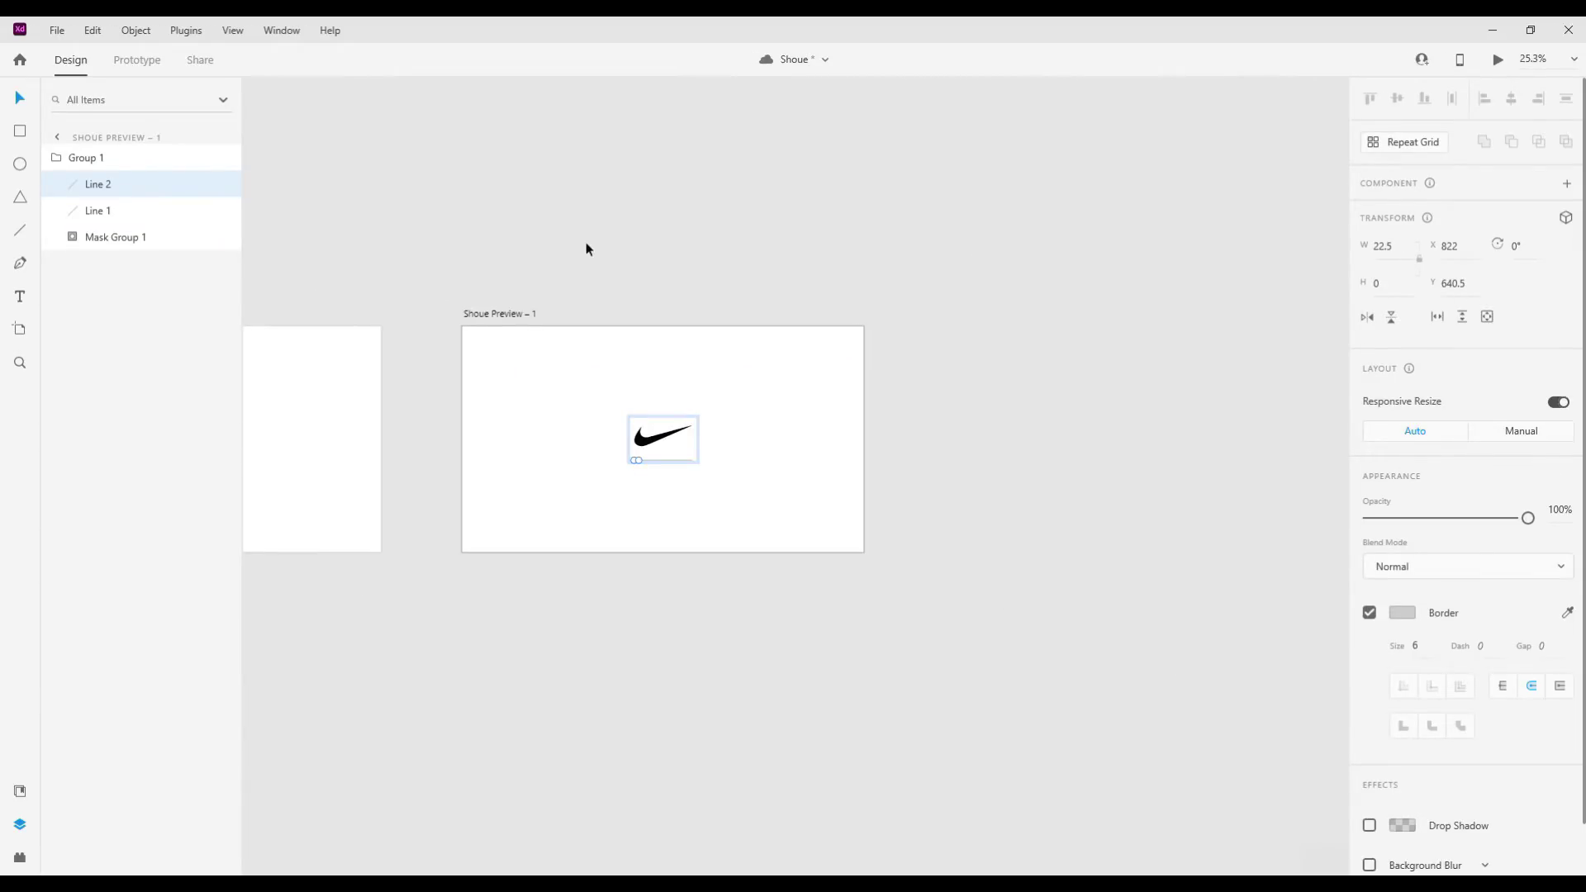
# Duplicate the artboard as Shoue Preview – 2 and make its Line 2 black and full width.
pyautogui.moveTo(496, 314); pyautogui.dragTo(965, 315)
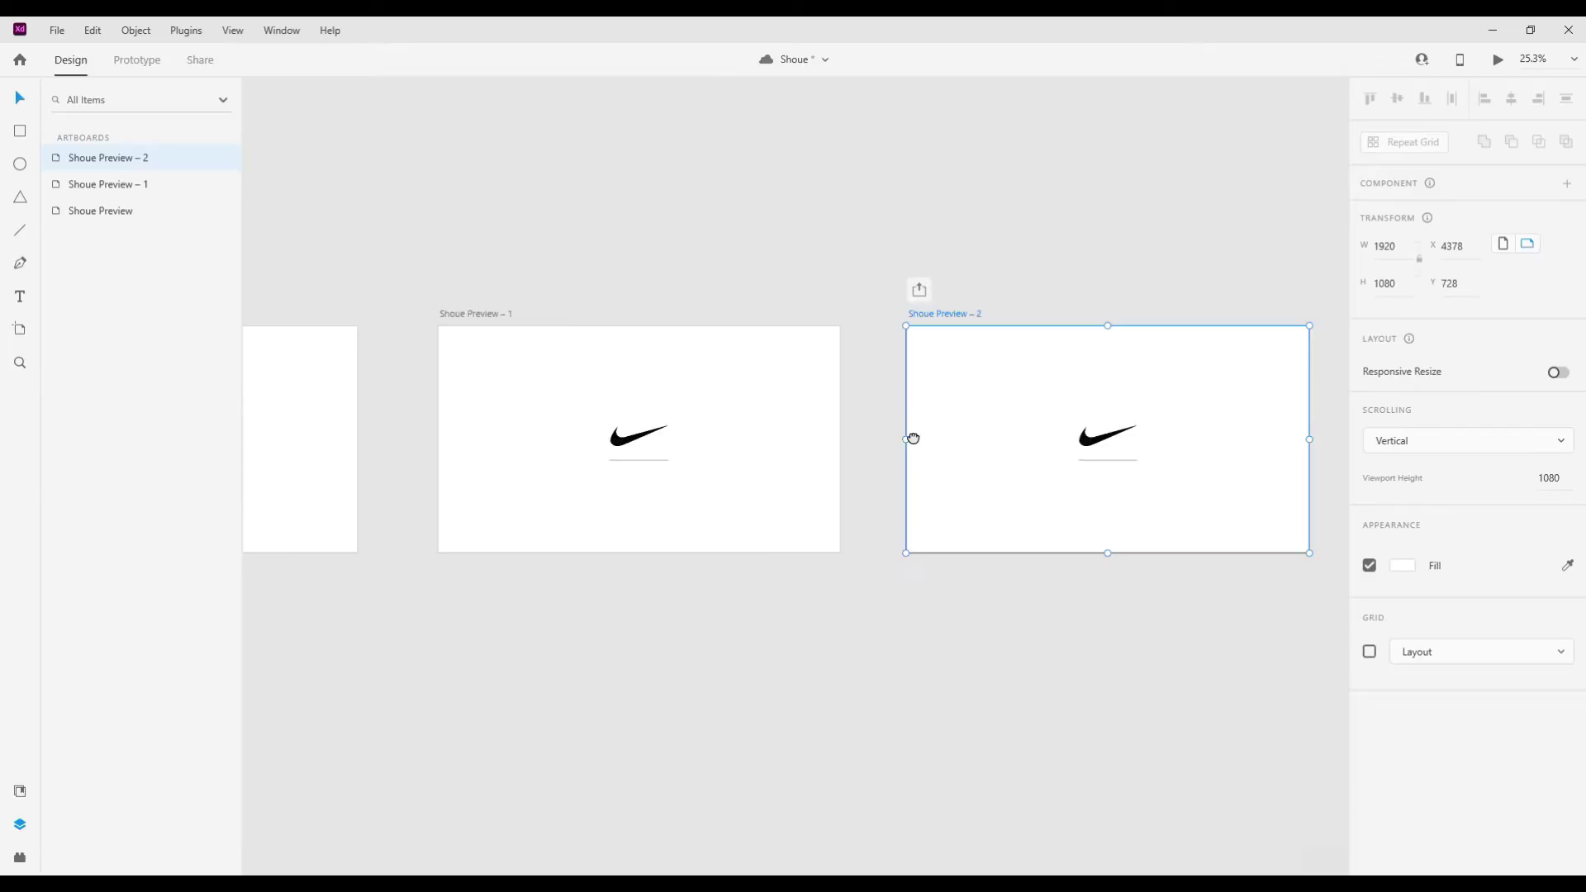
pyautogui.scroll(3, 913, 439)
pyautogui.scroll(2, 834, 455)
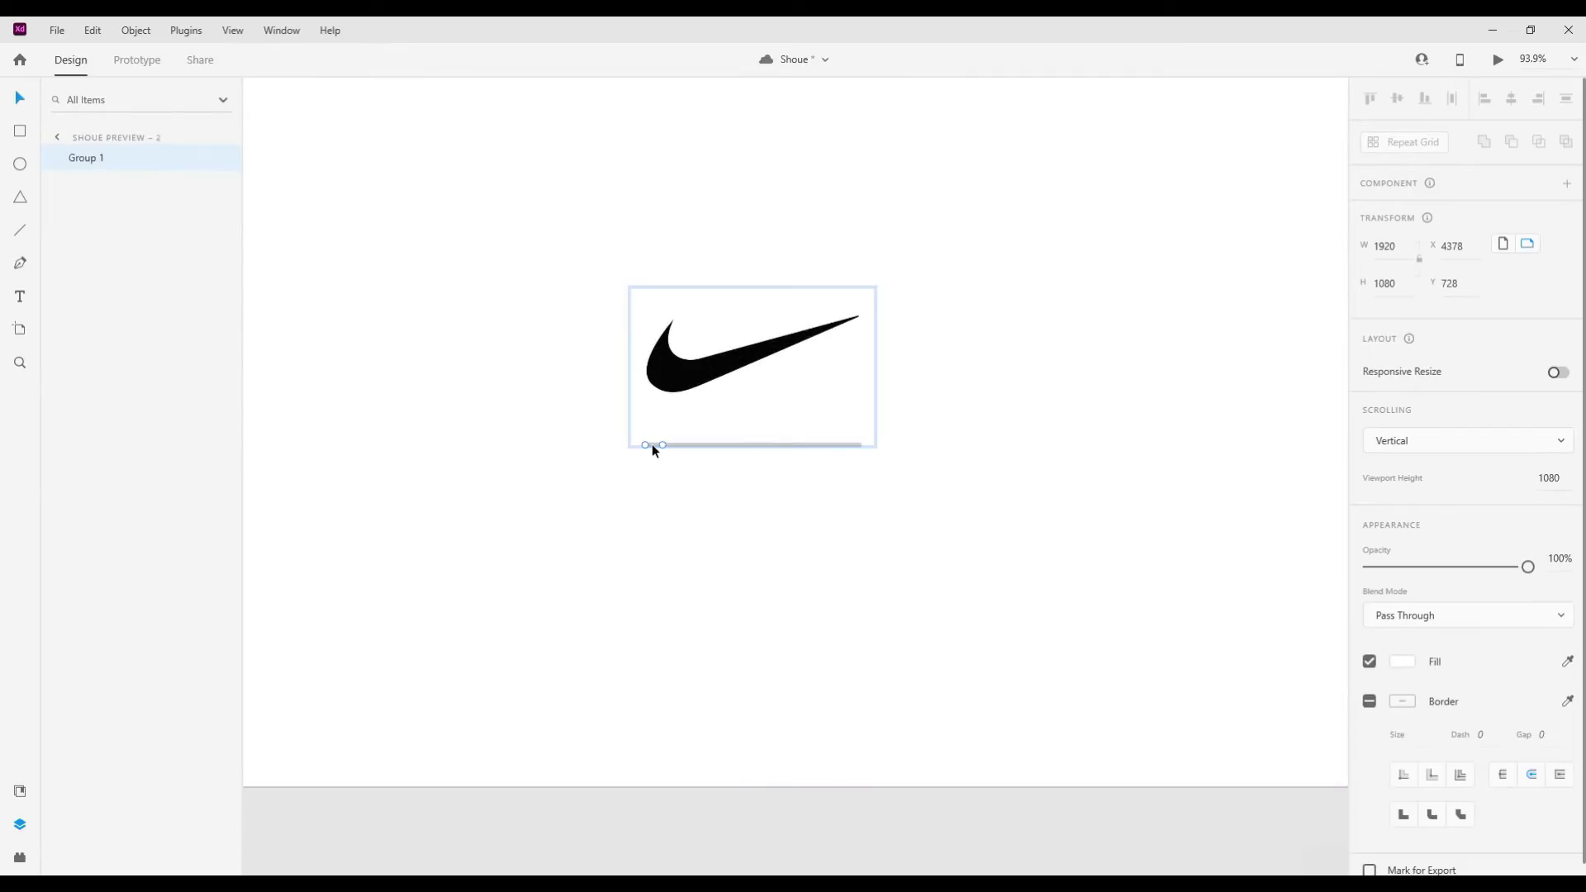
pyautogui.doubleClick(651, 445)
pyautogui.click(1401, 612)
pyautogui.moveTo(1222, 597); pyautogui.dragTo(1153, 644)
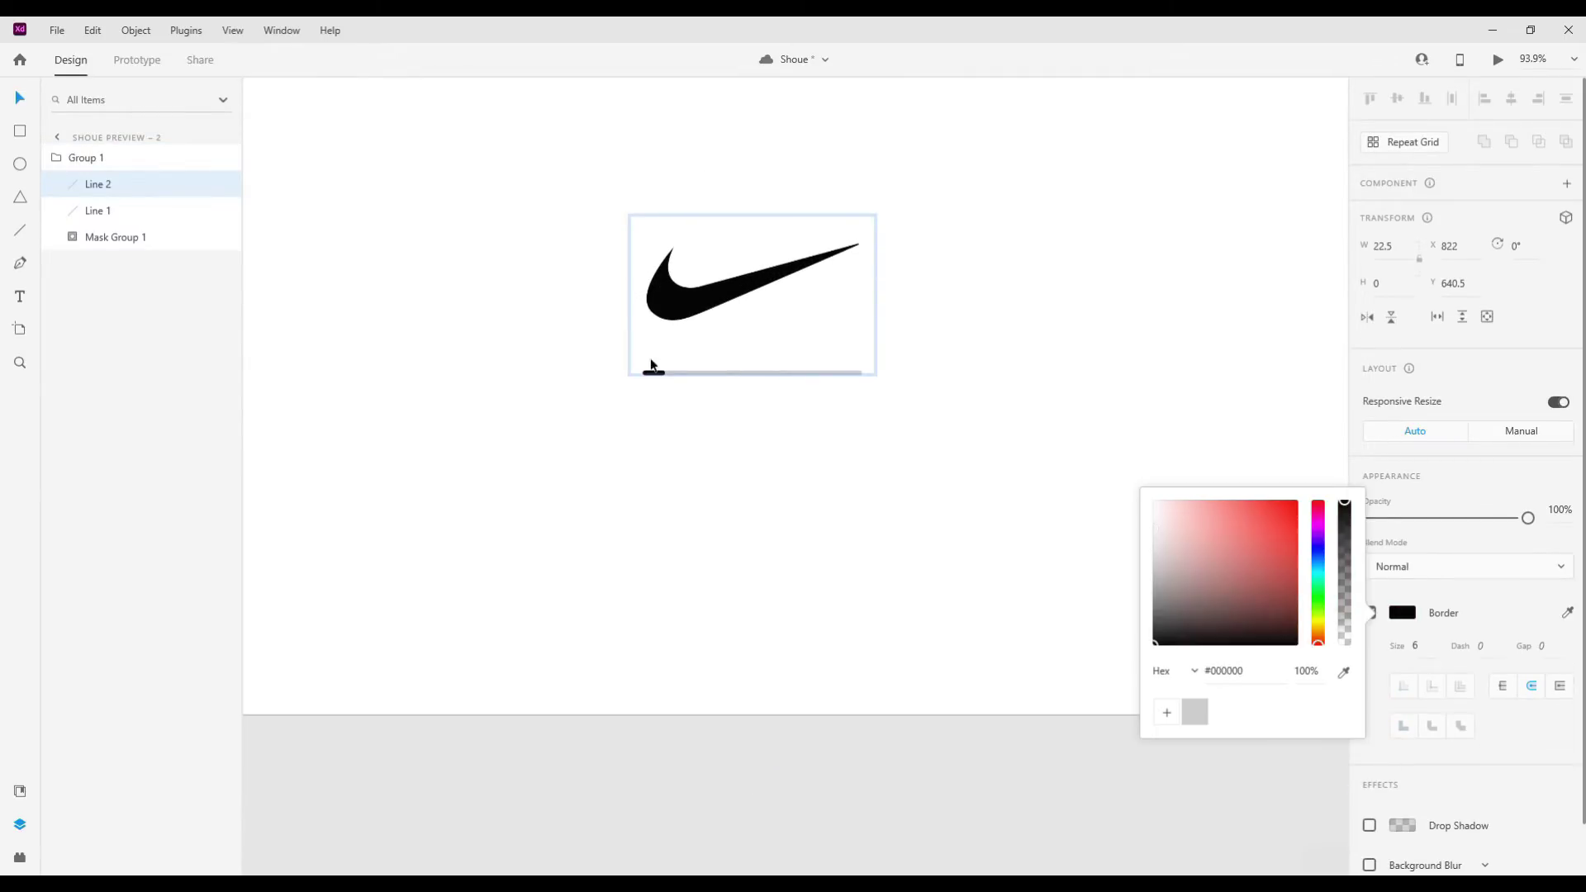
pyautogui.click(659, 370)
pyautogui.moveTo(659, 372); pyautogui.dragTo(859, 373)
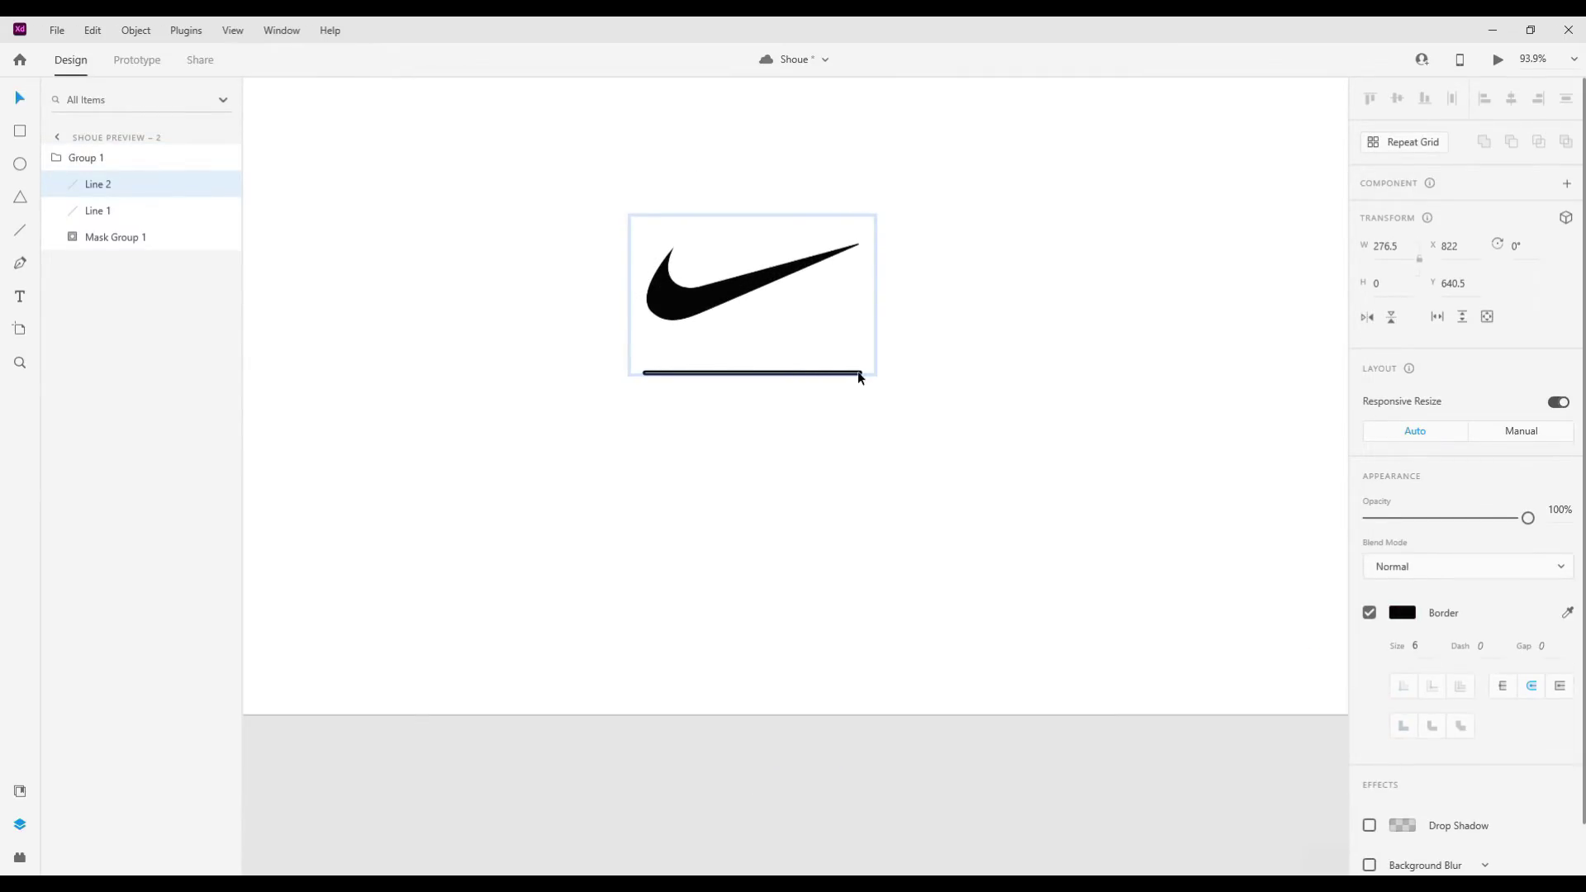
pyautogui.scroll(-5, 899, 397)
# Duplicate Shoue Preview – 2 into Shoue Preview – 3, placed to the right.
pyautogui.moveTo(958, 404); pyautogui.dragTo(780, 425)
pyautogui.click(545, 284)
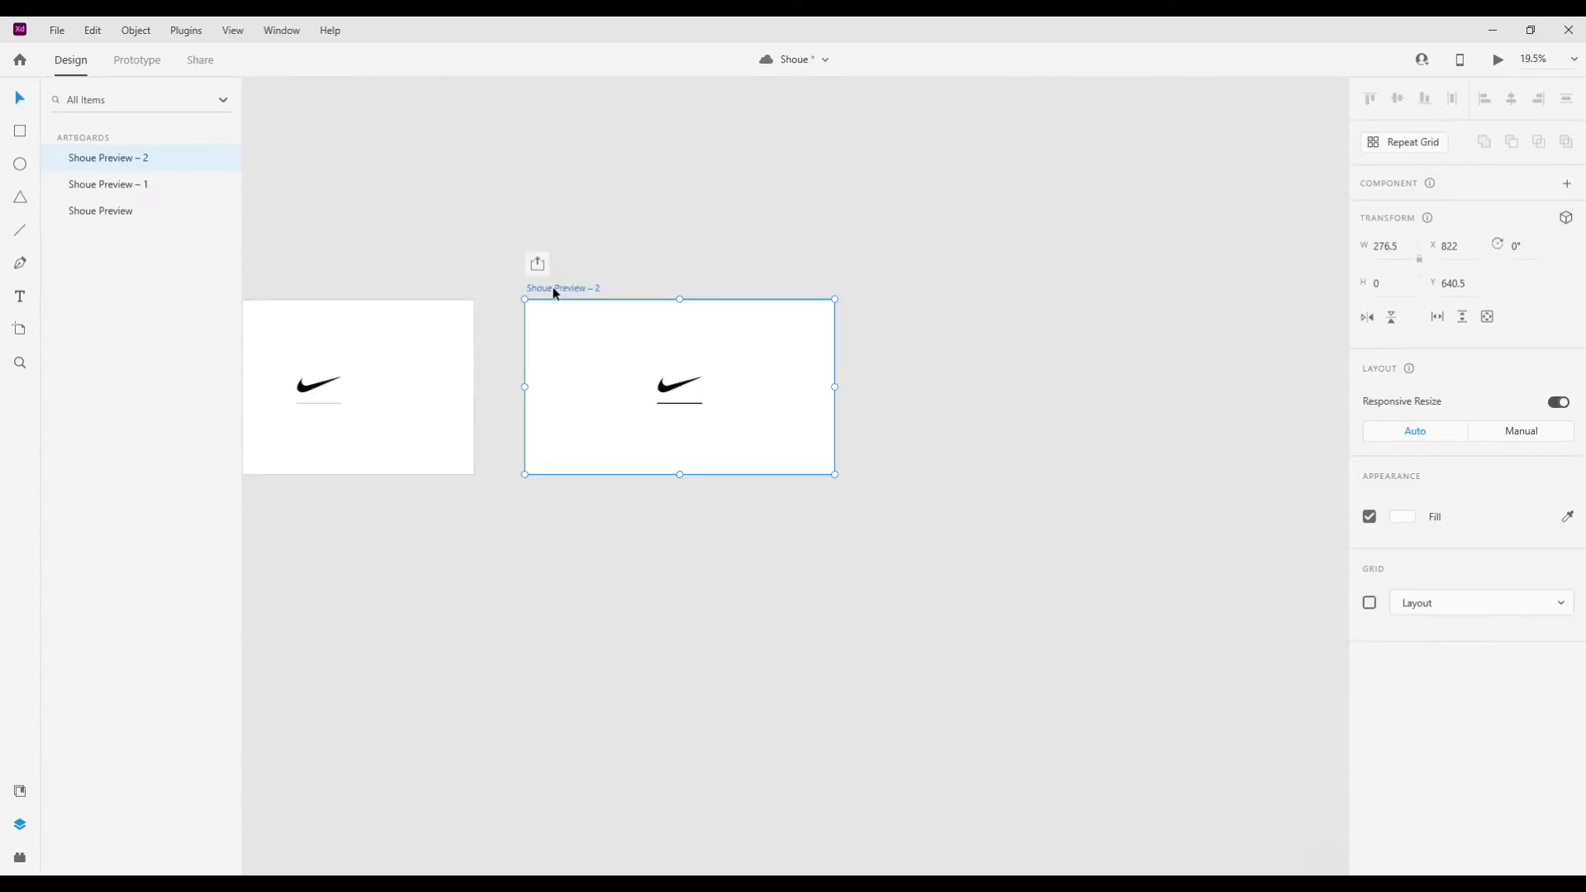
pyautogui.hotkey('ctrl', 'd')
pyautogui.moveTo(930, 274); pyautogui.dragTo(913, 289)
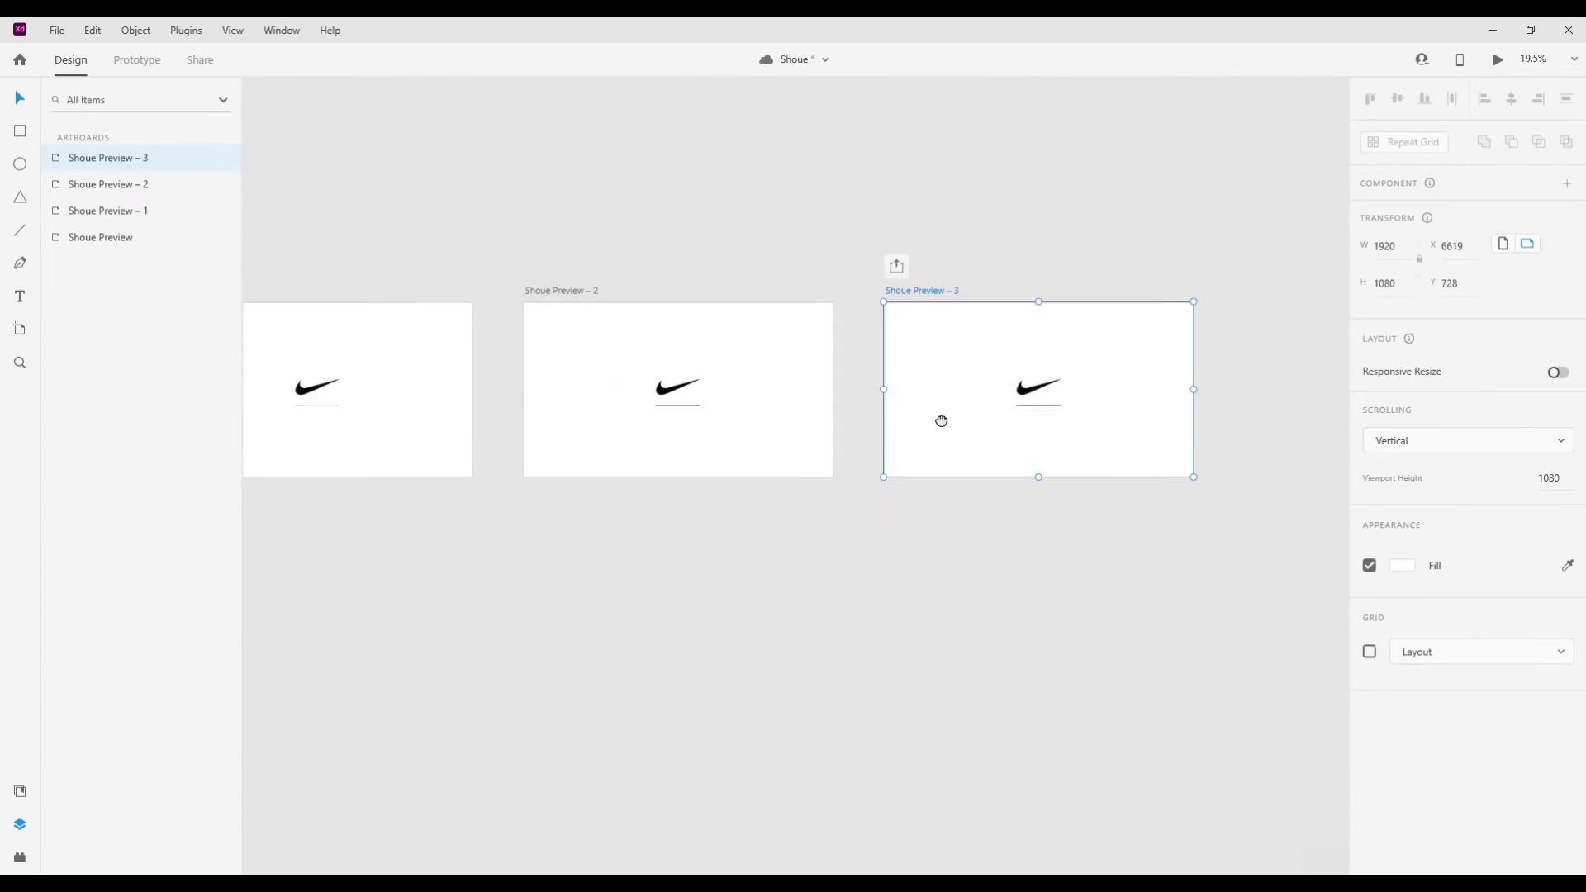
pyautogui.scroll(5, 887, 389)
# On Shoue Preview – 3, shrink Line 2 to width 15 and fade it to 0% opacity.
pyautogui.click(881, 379)
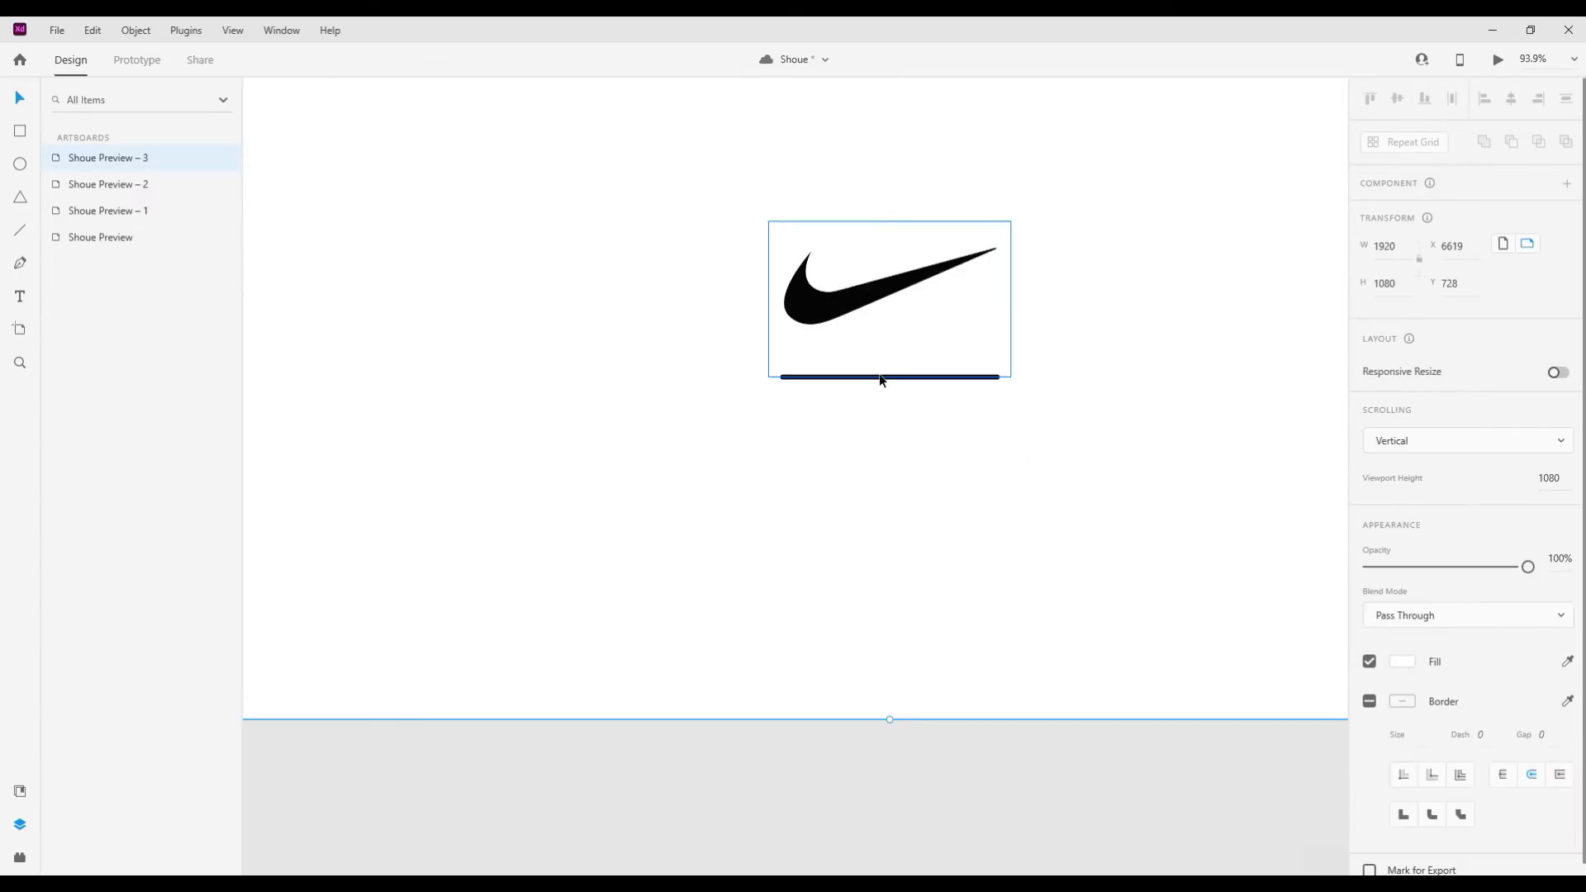
pyautogui.doubleClick(785, 379)
pyautogui.moveTo(930, 381); pyautogui.dragTo(985, 377)
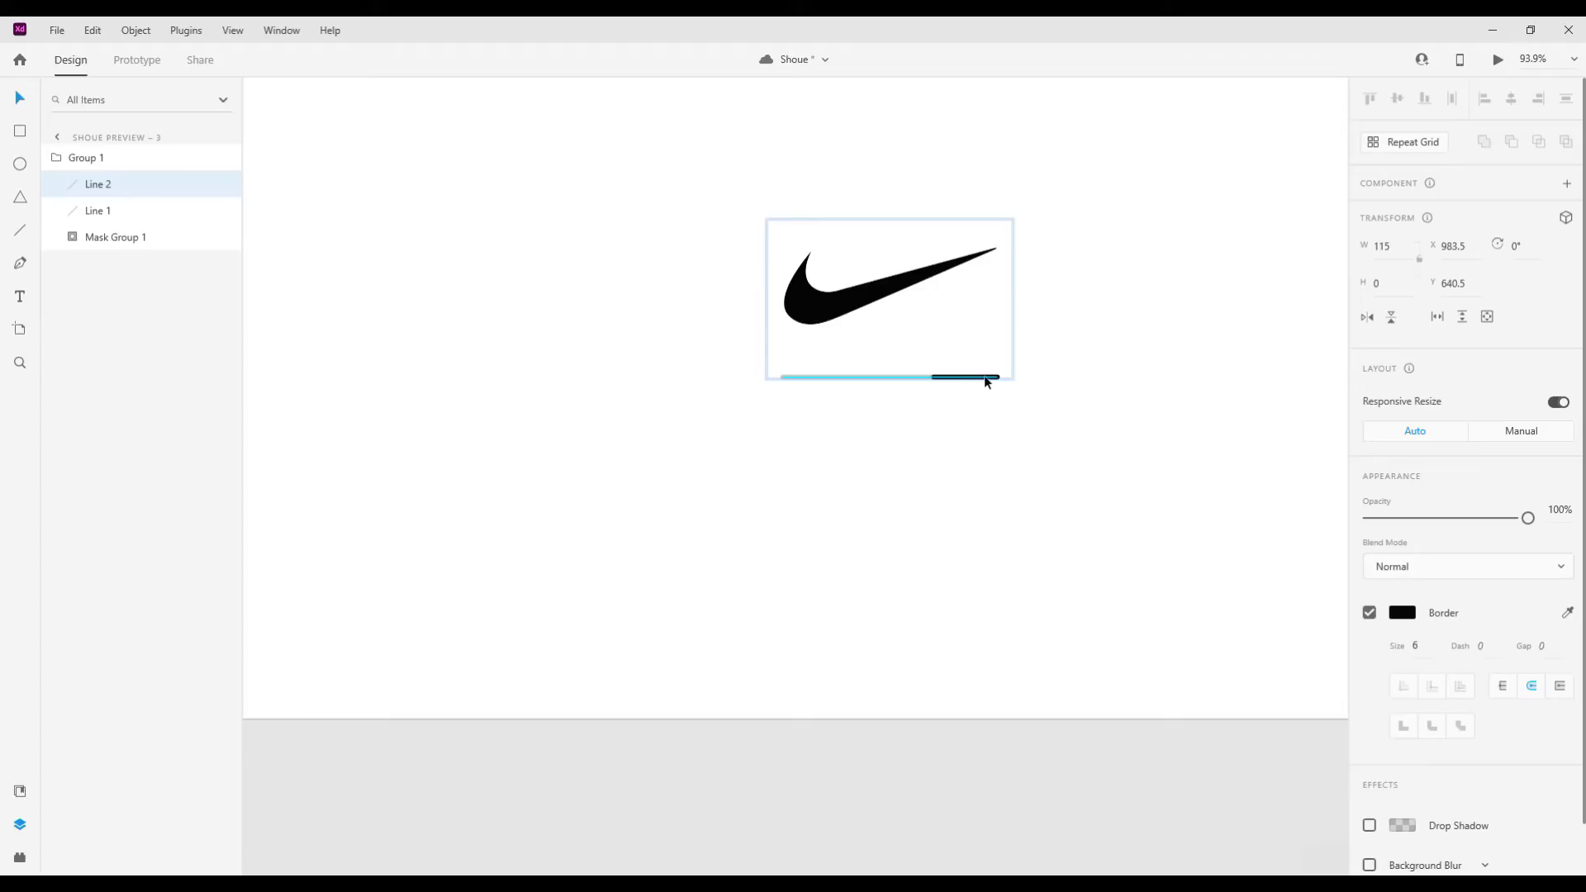
pyautogui.moveTo(1528, 517); pyautogui.dragTo(1369, 518)
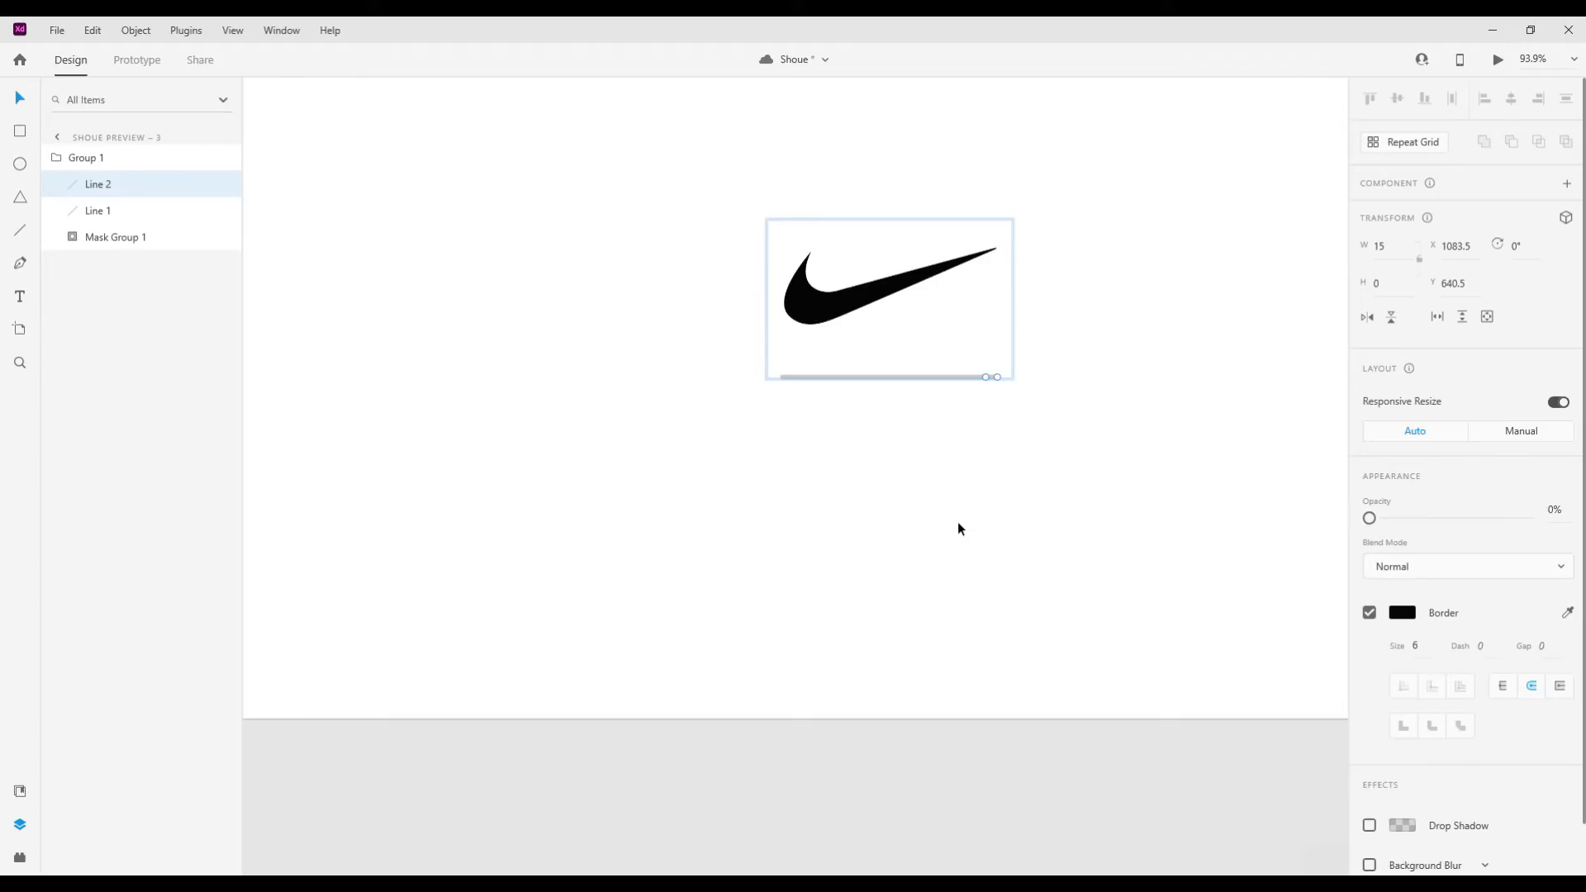
pyautogui.scroll(-1, 957, 528)
pyautogui.scroll(-2, 958, 528)
pyautogui.scroll(-2, 956, 528)
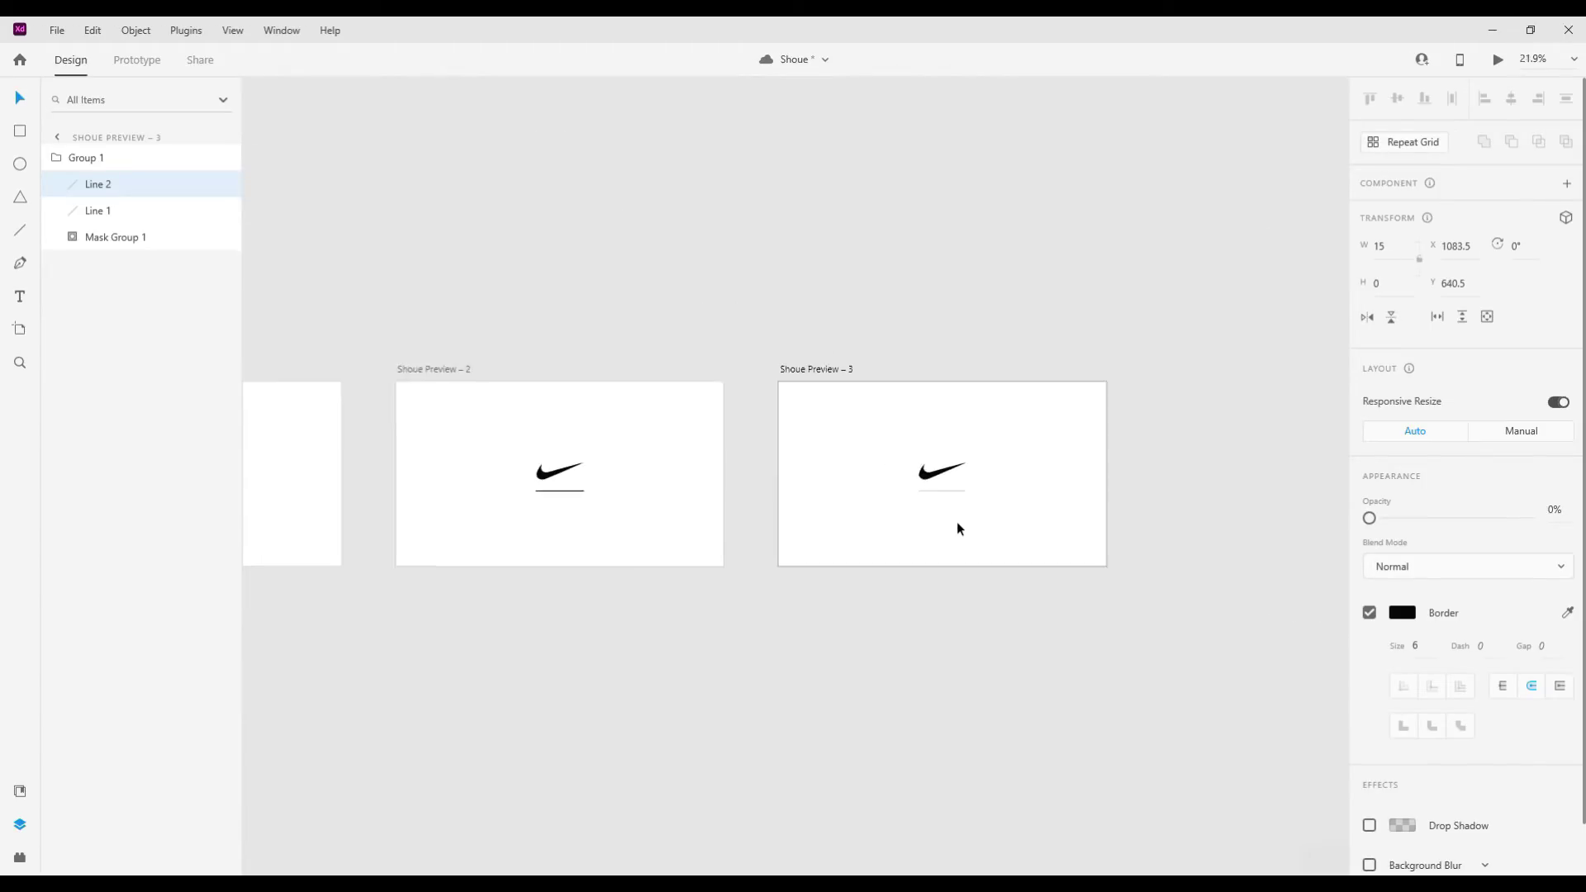
pyautogui.click(973, 588)
pyautogui.scroll(-2, 973, 588)
# In Prototype mode, link the first Shoue Preview artboard to Shoue Preview – 1.
pyautogui.click(137, 61)
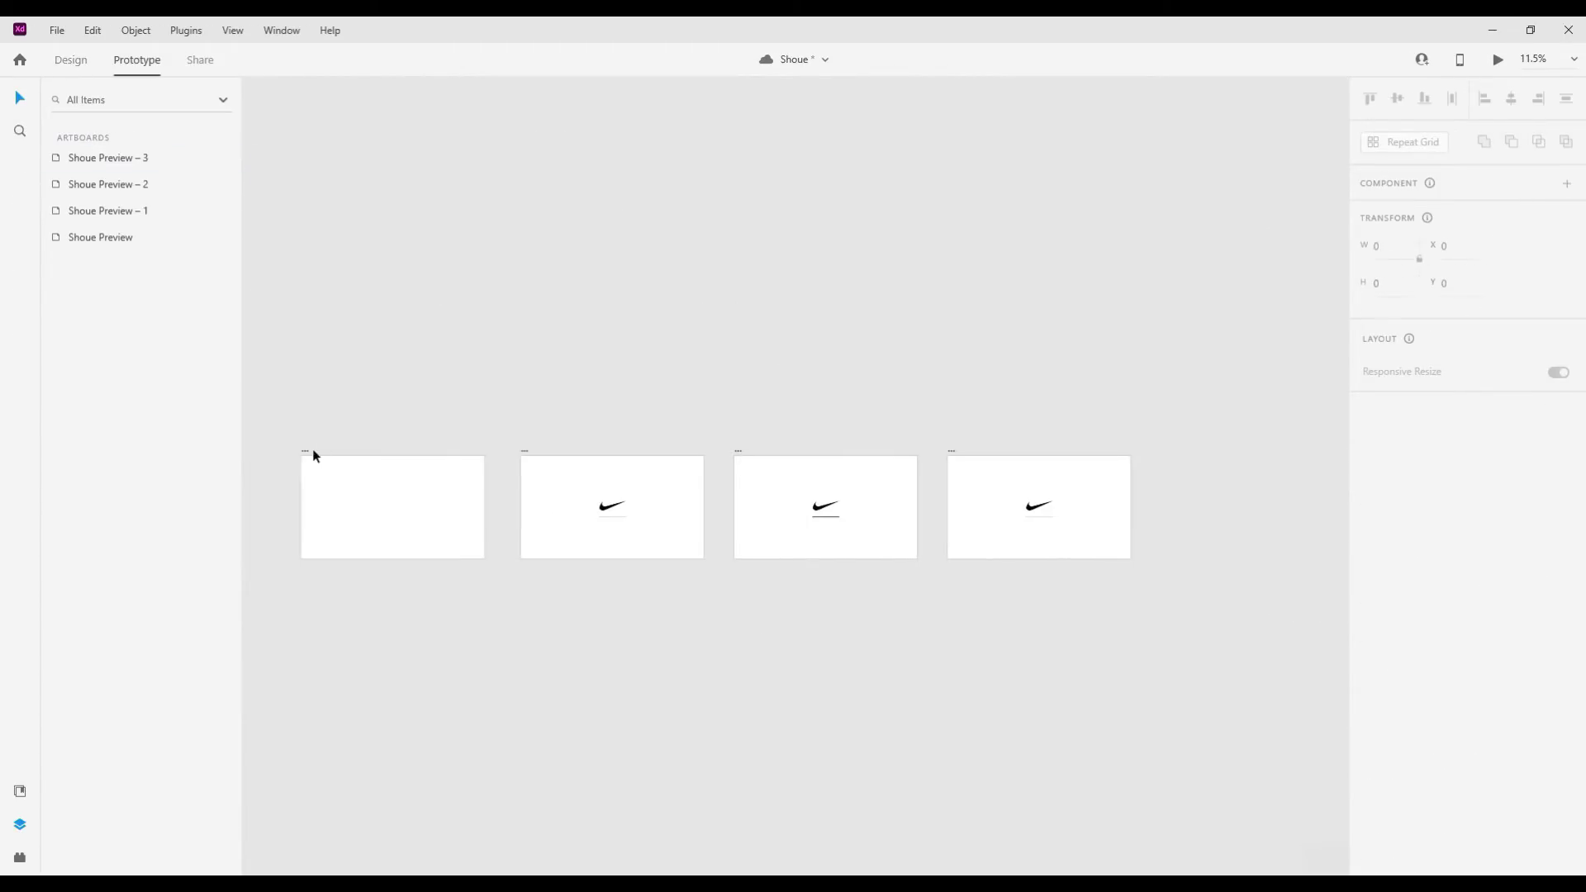
pyautogui.click(306, 450)
pyautogui.moveTo(484, 491)
pyautogui.mouseDown()
pyautogui.moveTo(581, 513)
pyautogui.moveTo(634, 488)
pyautogui.mouseUp()
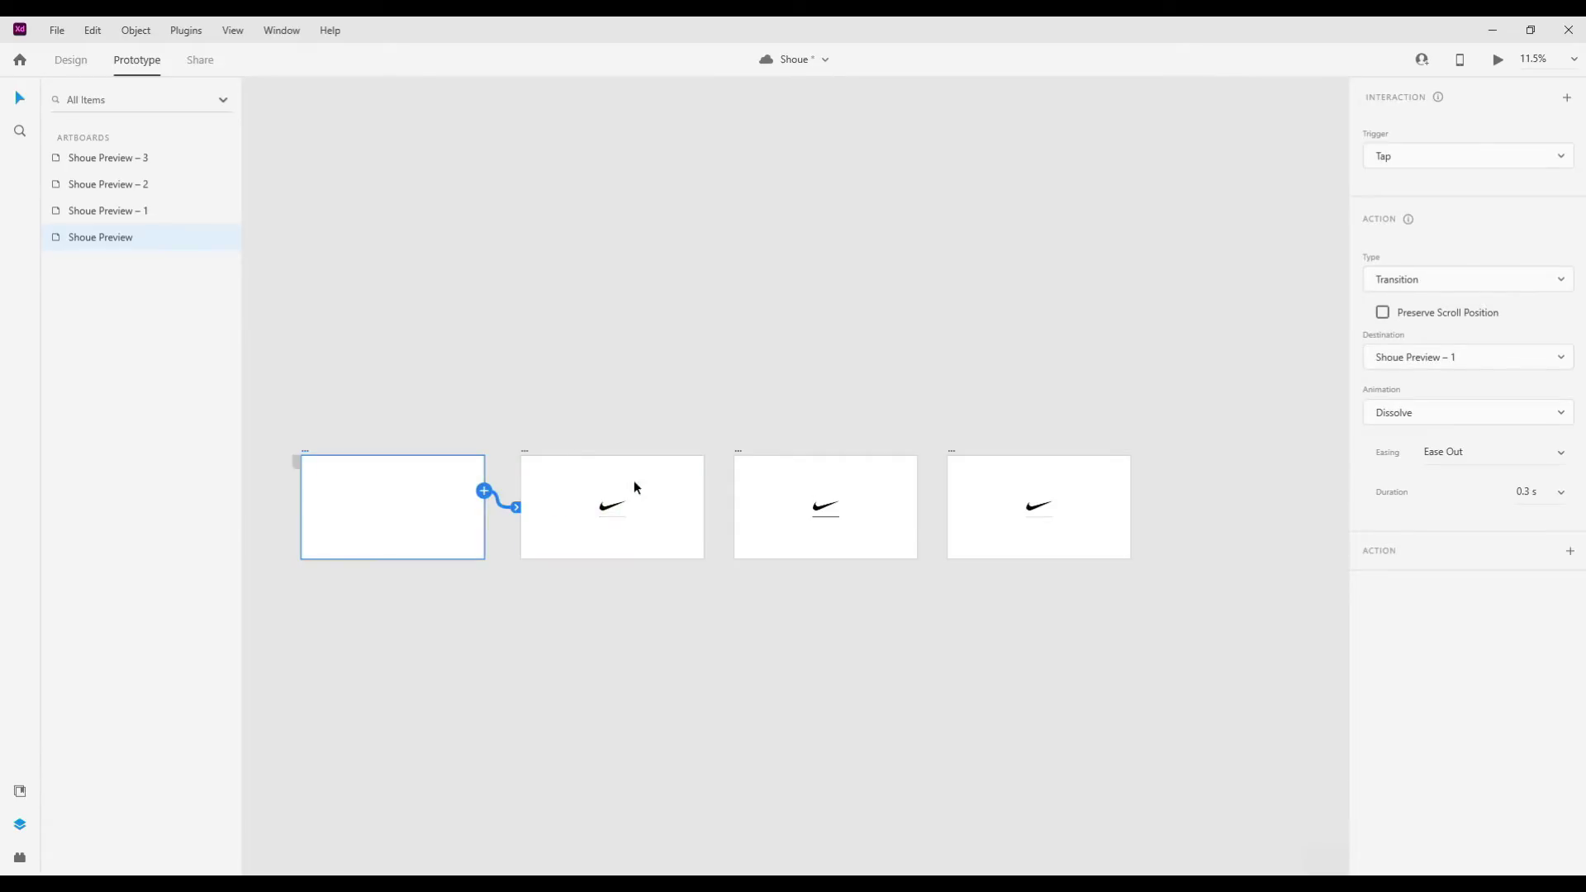
pyautogui.click(524, 451)
pyautogui.click(305, 451)
# Set that interaction to Auto-Animate with Ease In-Out easing and 0.4 s duration.
pyautogui.click(1515, 281)
pyautogui.click(1484, 312)
pyautogui.click(1563, 379)
pyautogui.click(1541, 442)
pyautogui.click(1560, 417)
pyautogui.click(1491, 446)
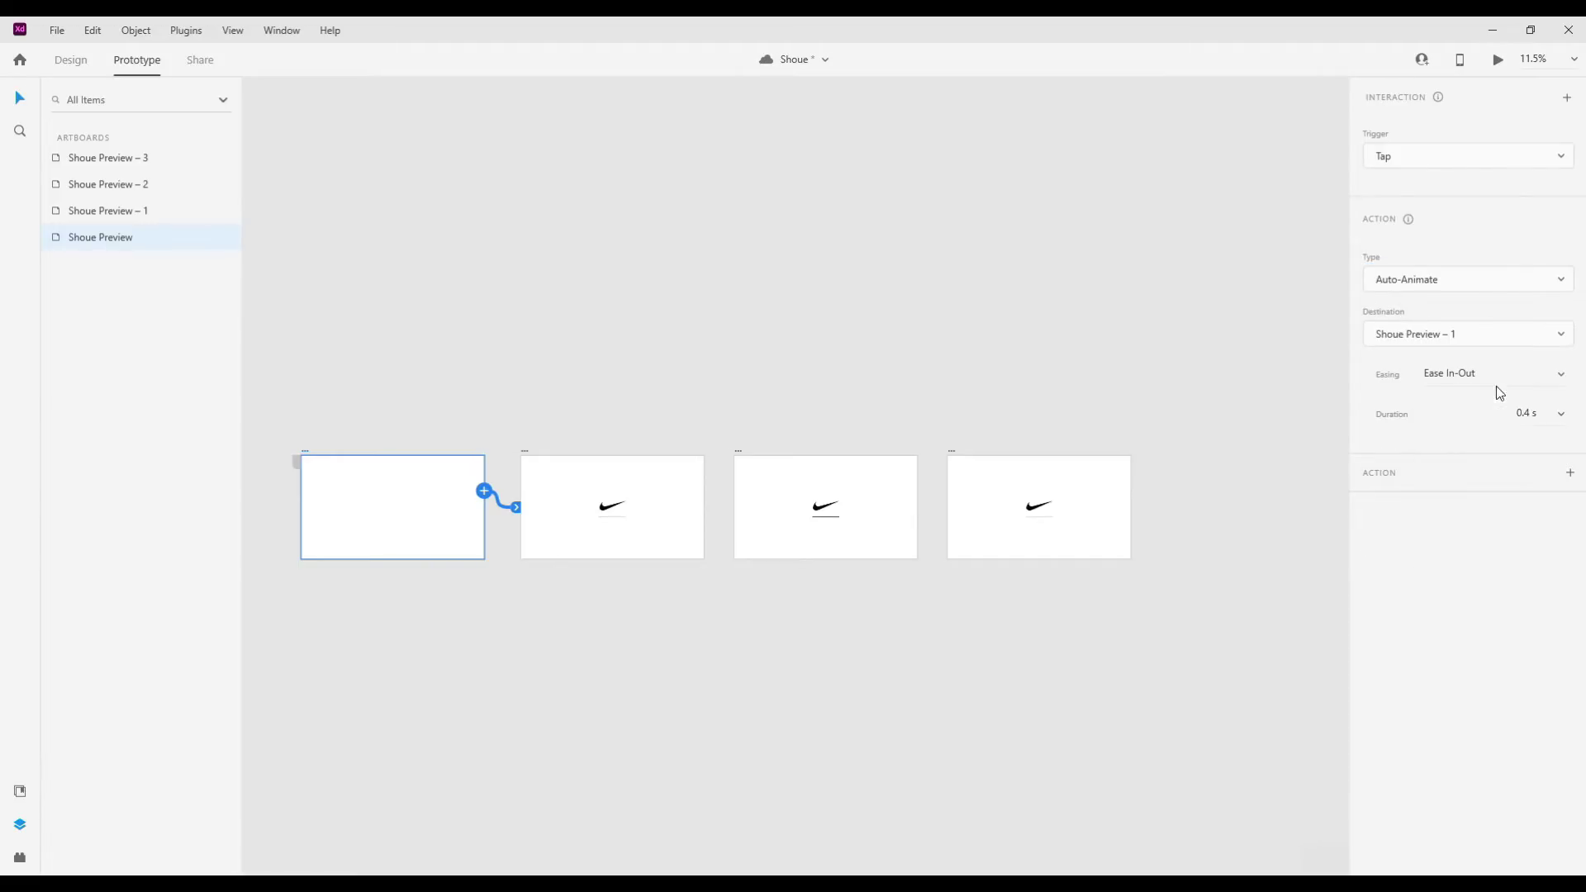
# Link Shoue Preview – 1 to Shoue Preview – 2 with a Time trigger, 0.4 s duration.
pyautogui.click(526, 456)
pyautogui.moveTo(704, 490); pyautogui.dragTo(755, 502)
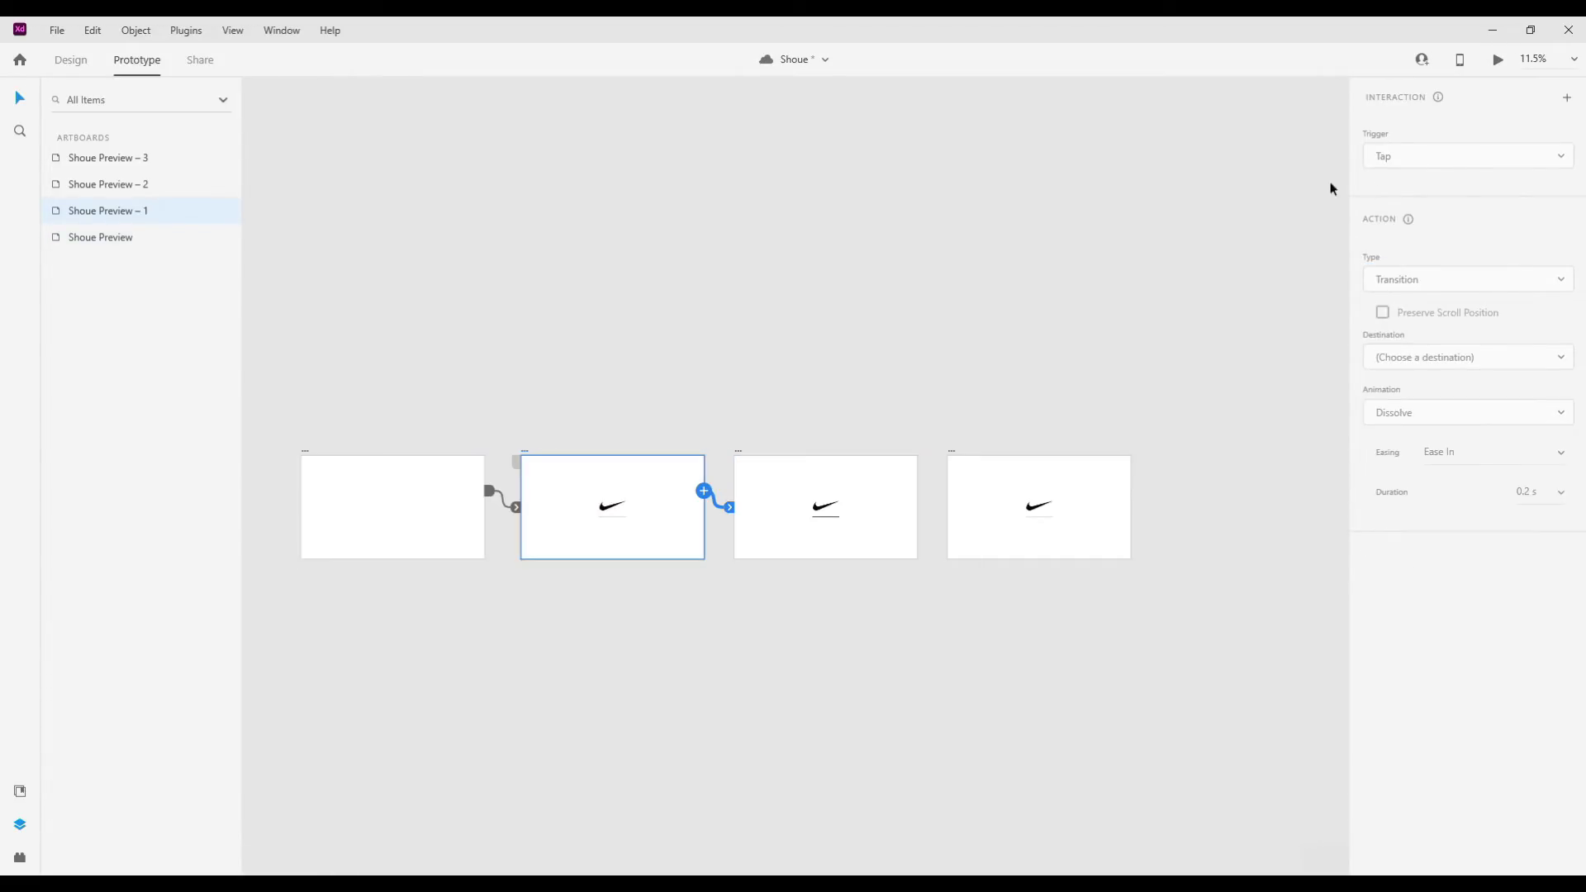
pyautogui.click(1441, 163)
pyautogui.click(1423, 222)
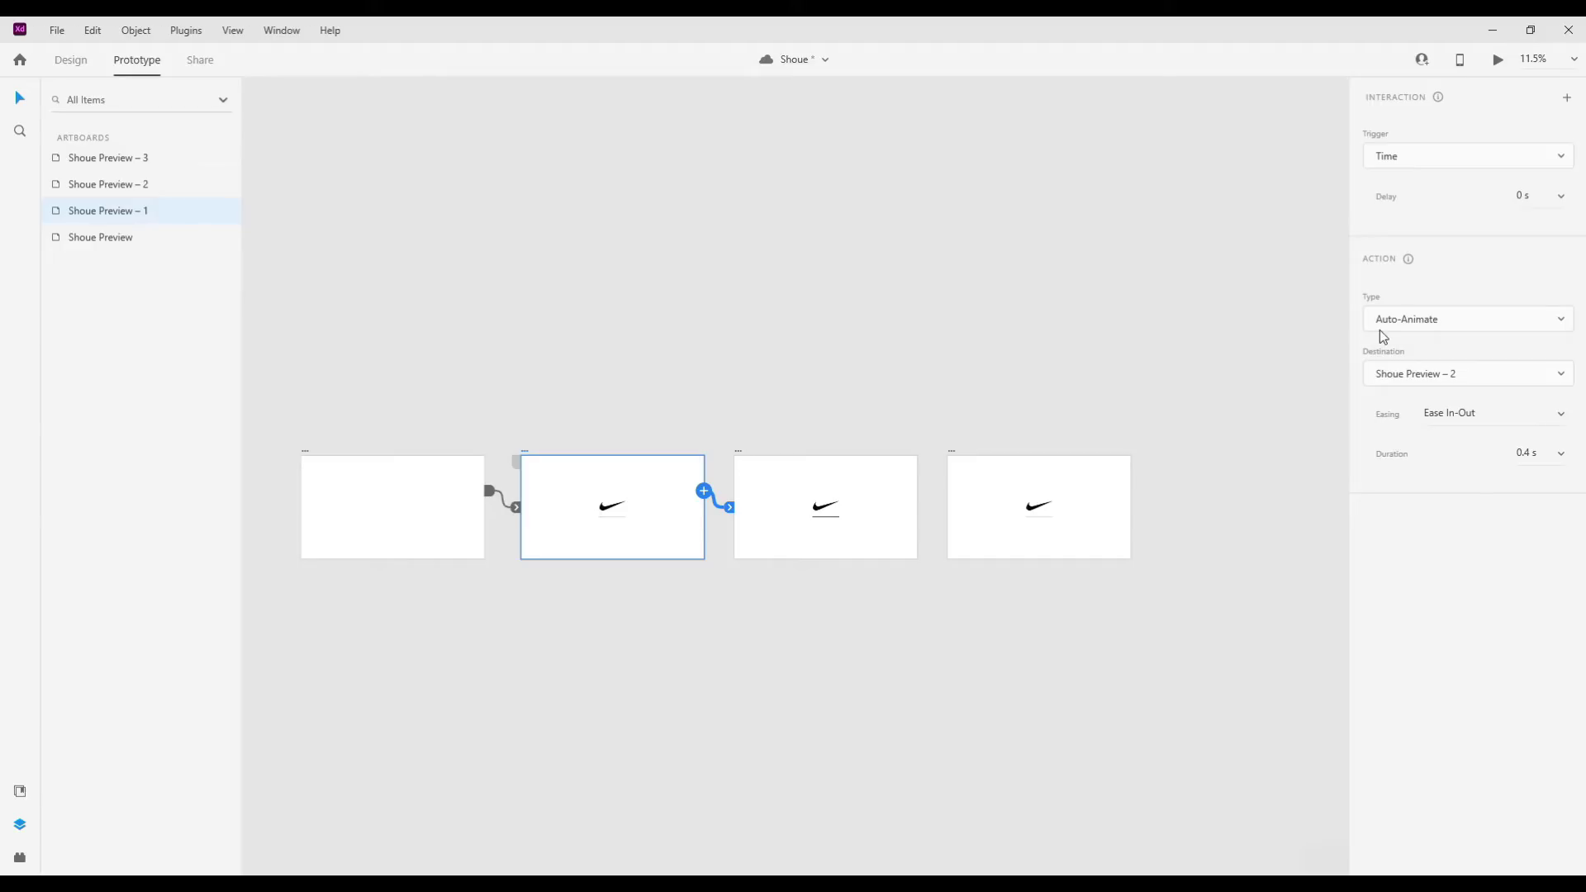
pyautogui.click(1567, 459)
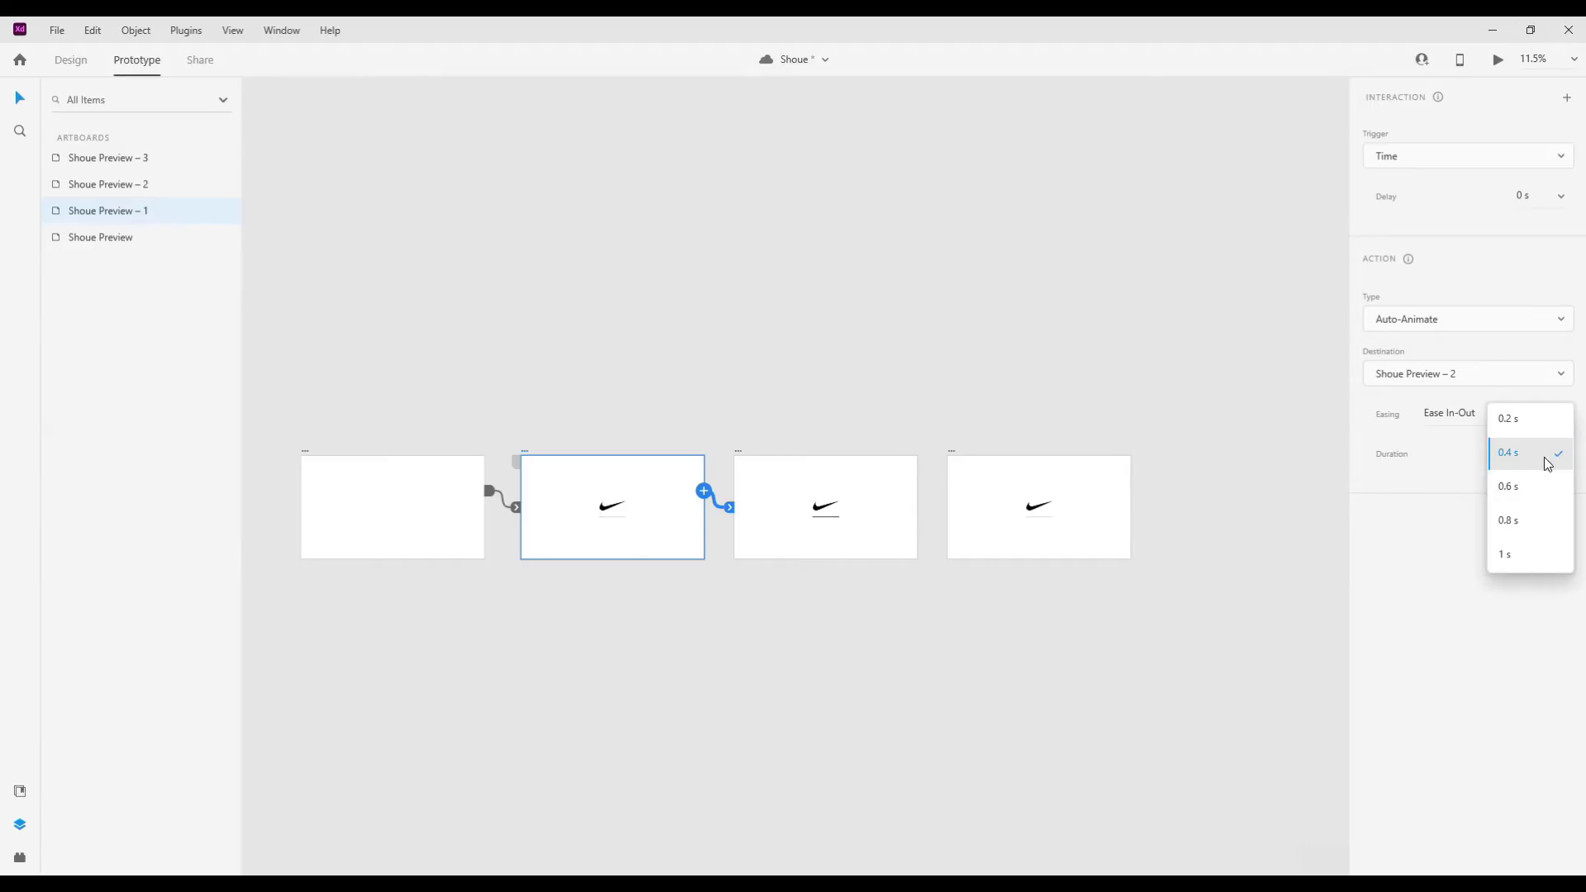
pyautogui.click(1547, 463)
# Link Shoue Preview – 2 to Shoue Preview – 3, then reselect the first artboard.
pyautogui.click(736, 453)
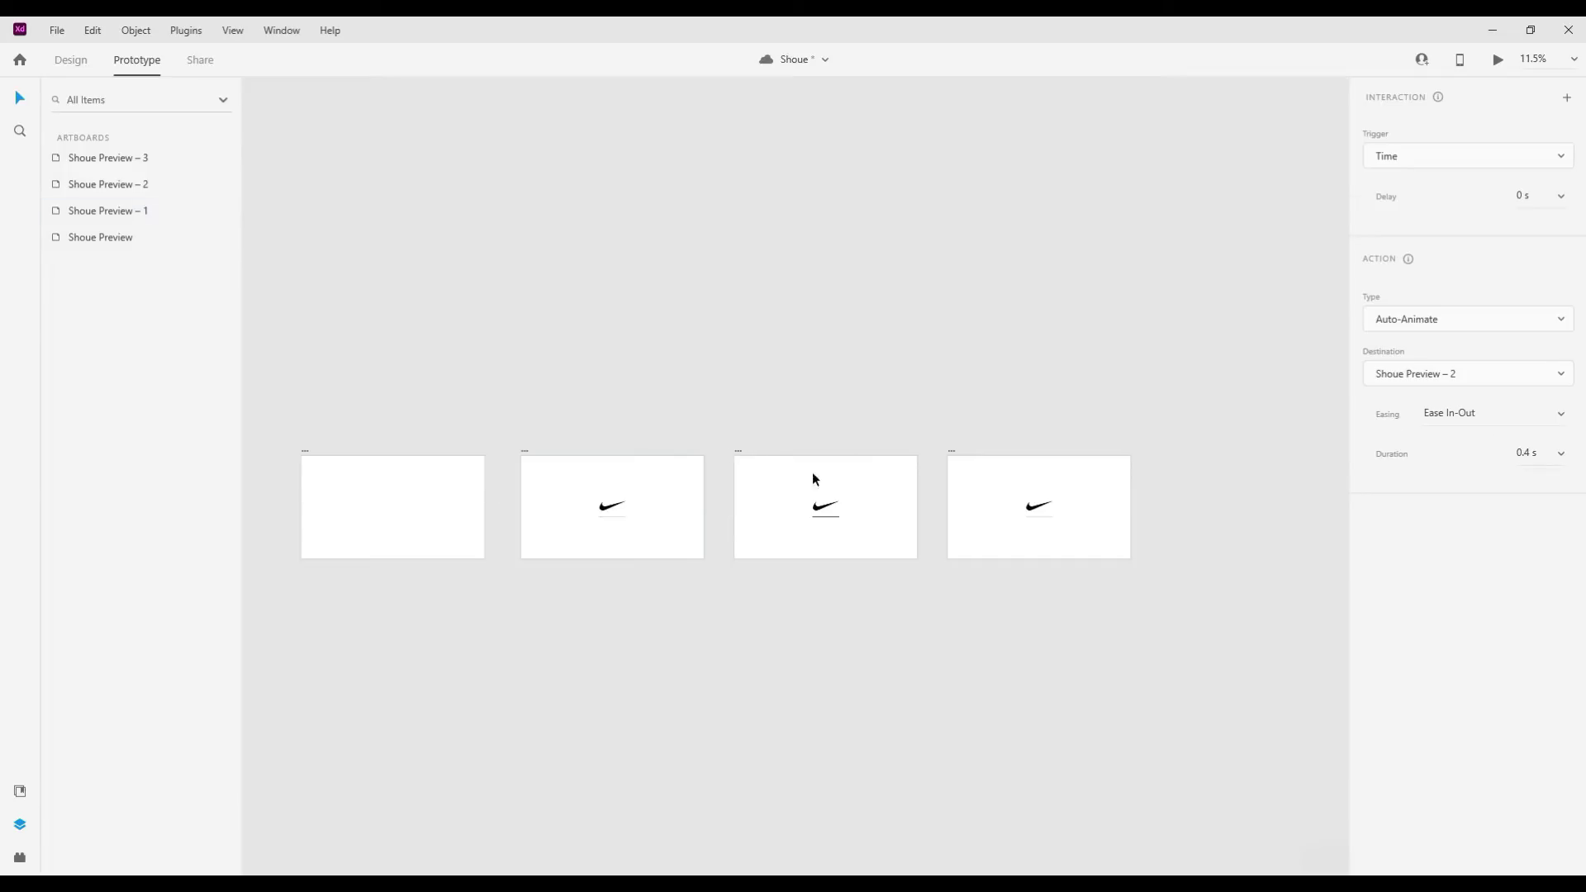
pyautogui.moveTo(917, 490); pyautogui.dragTo(958, 503)
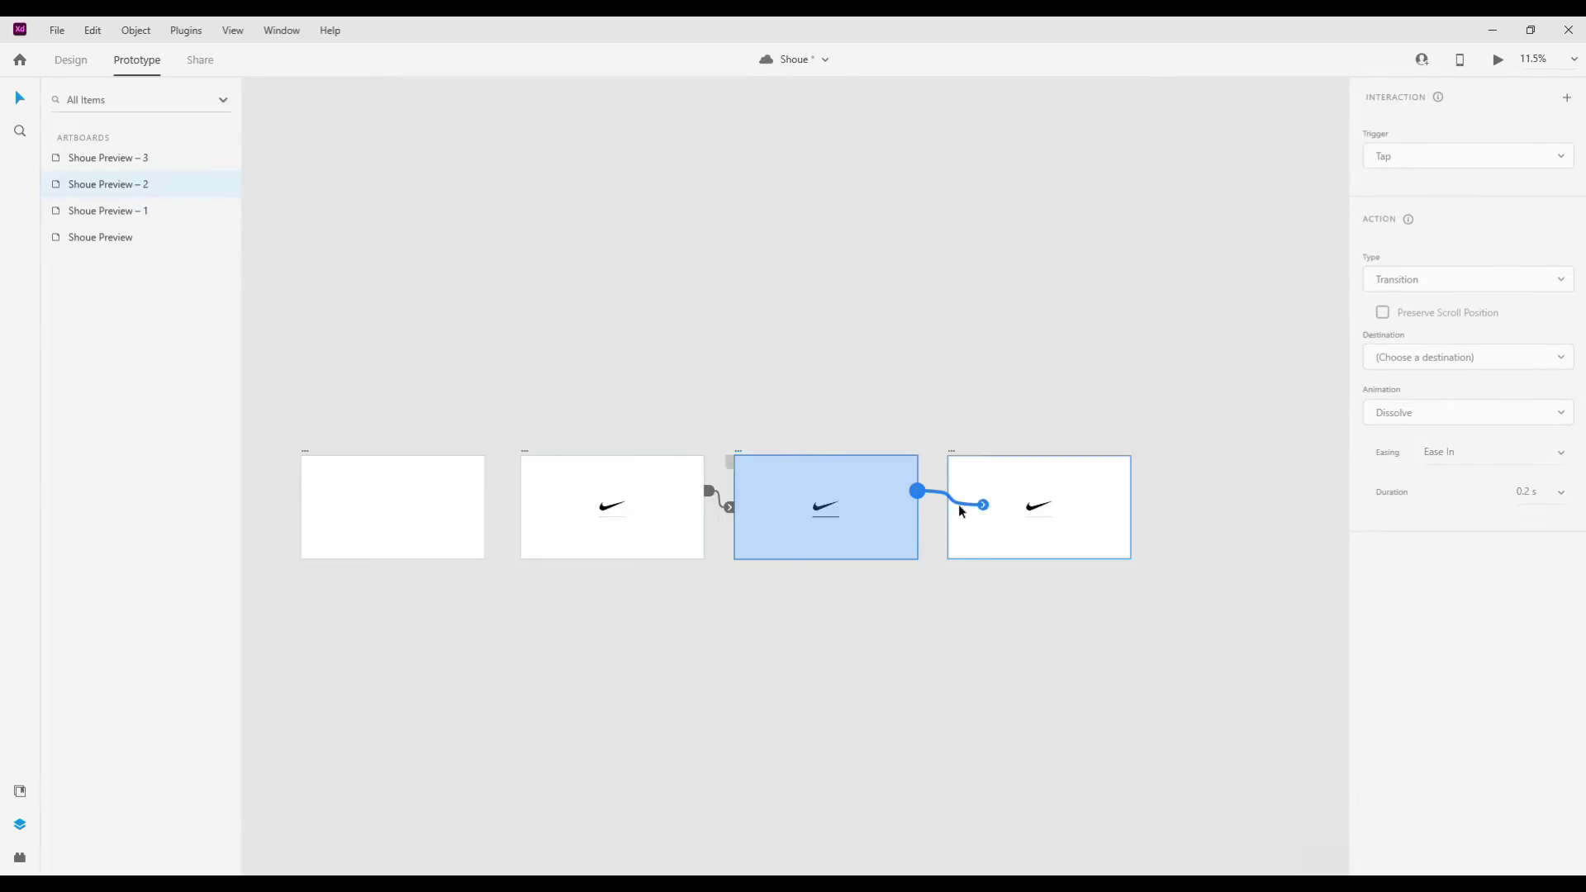
pyautogui.click(304, 451)
# Play the prototype preview twice to review the current transitions.
pyautogui.hotkey('ctrl', 'Return')
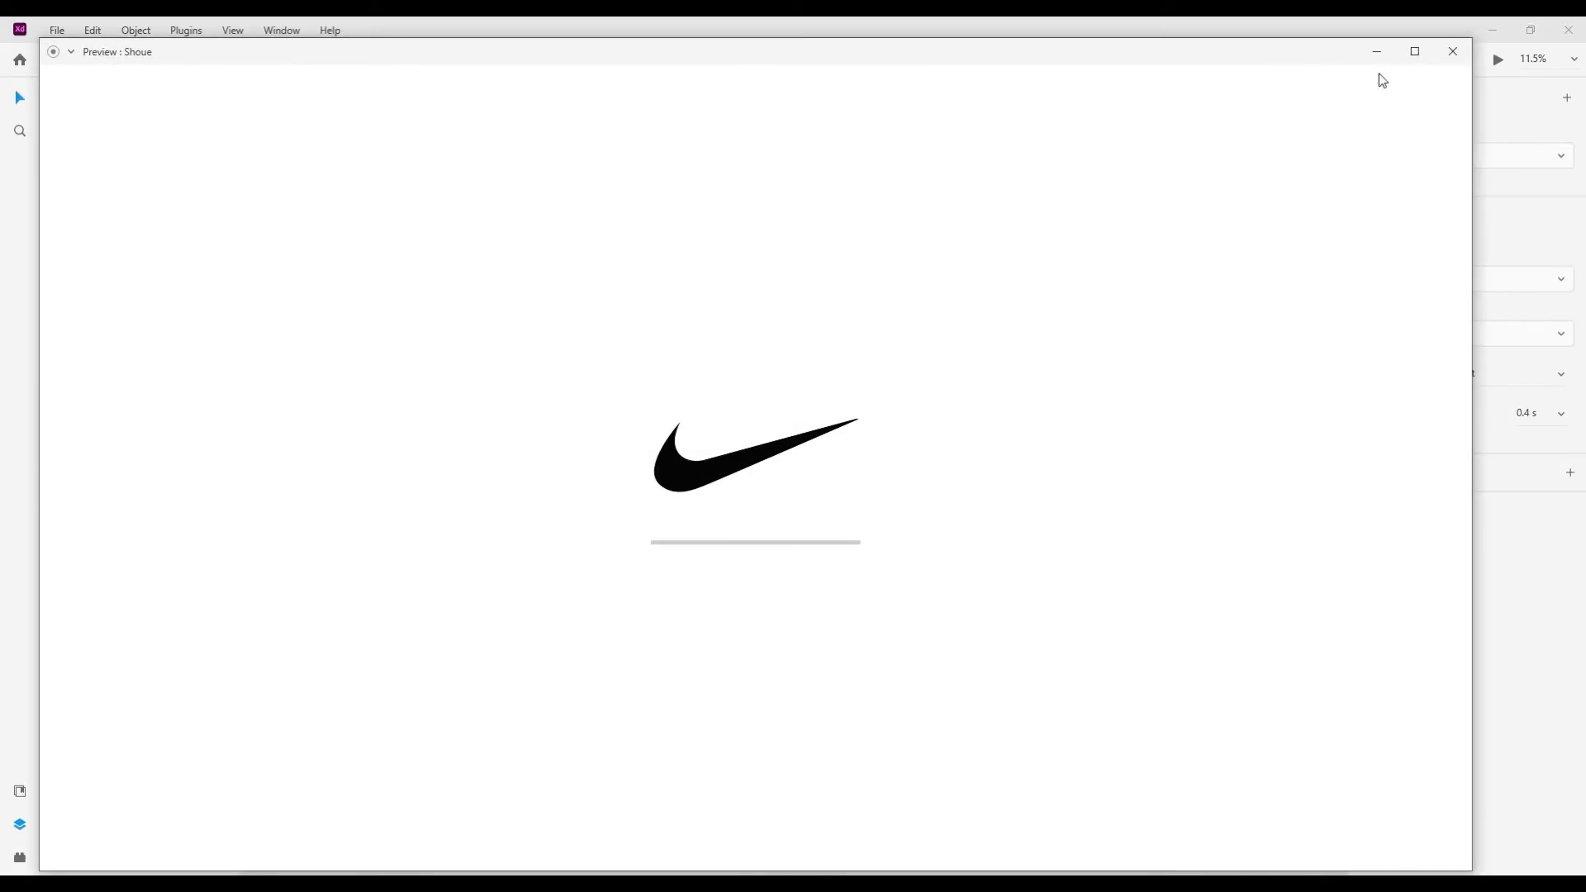
pyautogui.click(1452, 51)
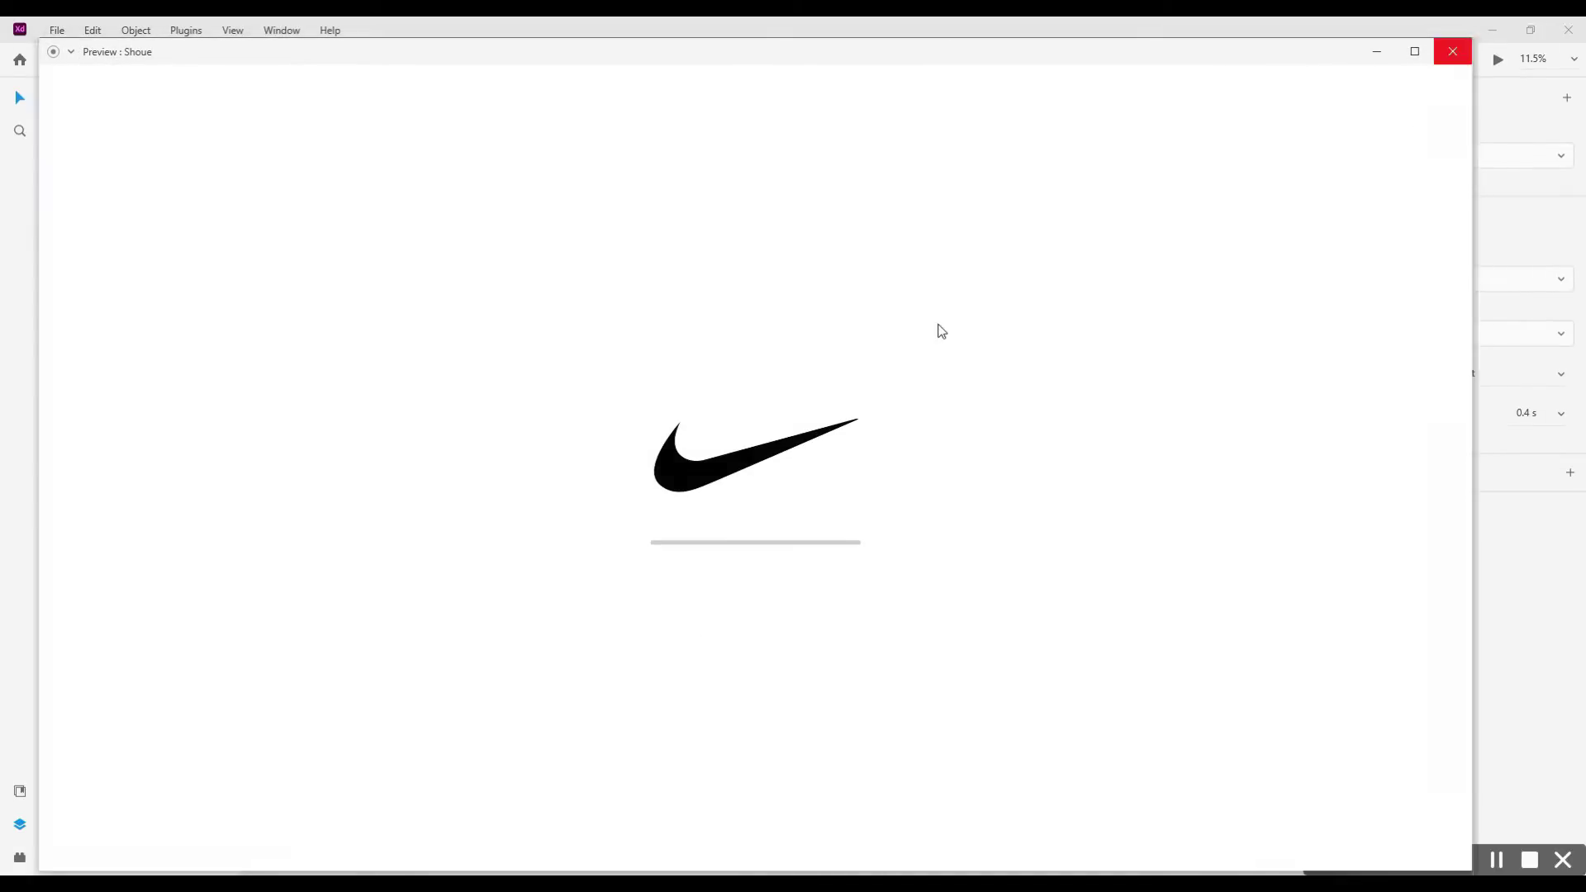
pyautogui.hotkey('ctrl', 'Return')
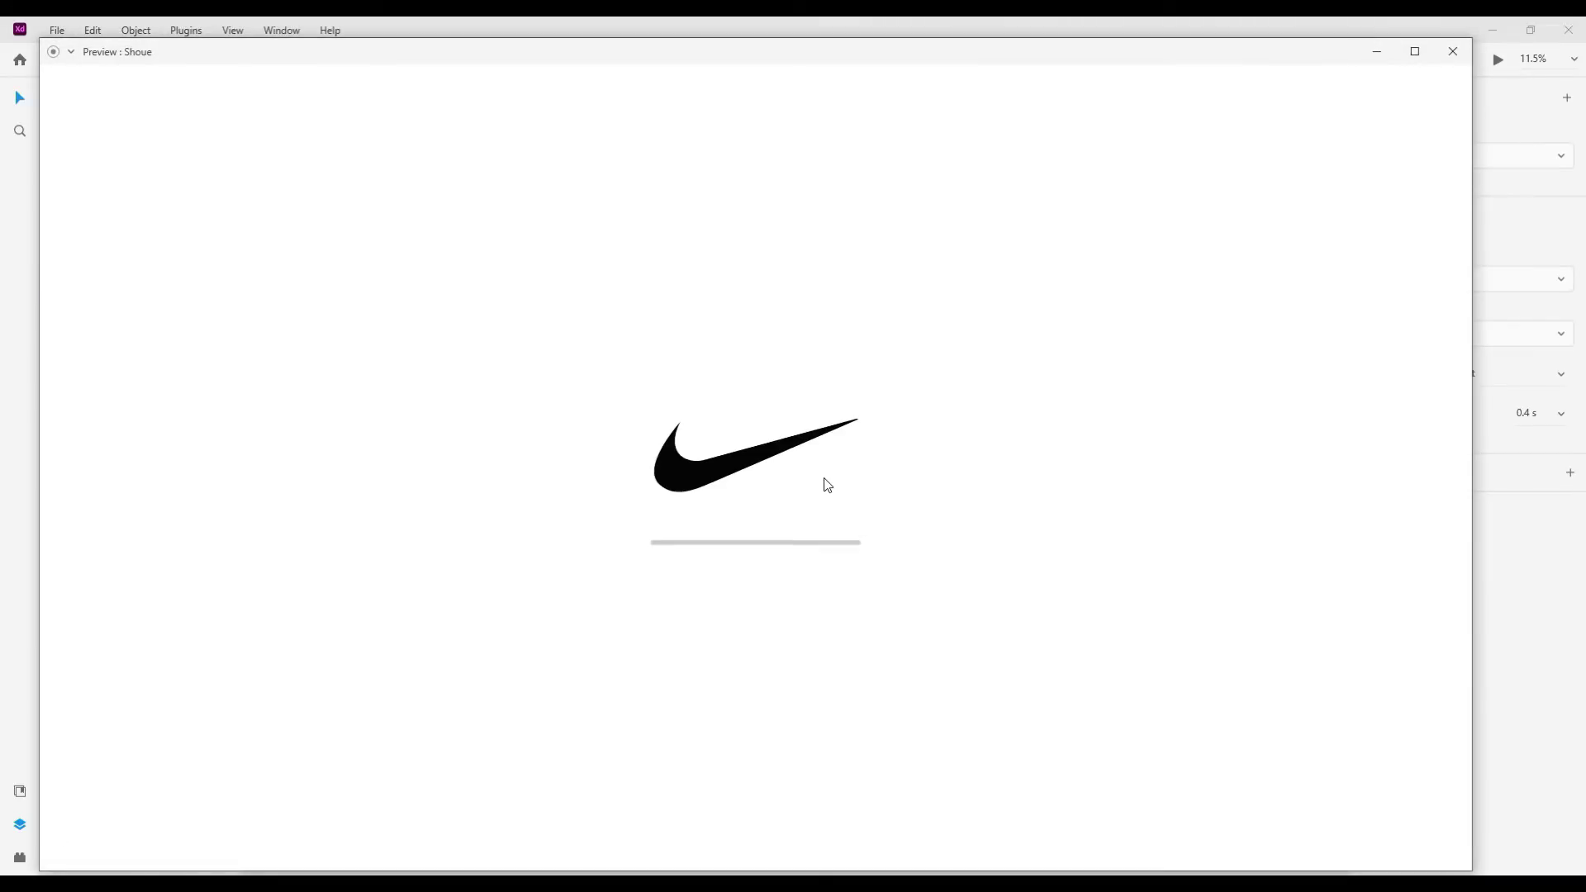
pyautogui.click(1451, 52)
# Set the timed transition duration on Shoue Preview – 1 and – 2 to 0.8 s.
pyautogui.click(524, 454)
pyautogui.click(1557, 452)
pyautogui.click(1543, 520)
pyautogui.click(737, 453)
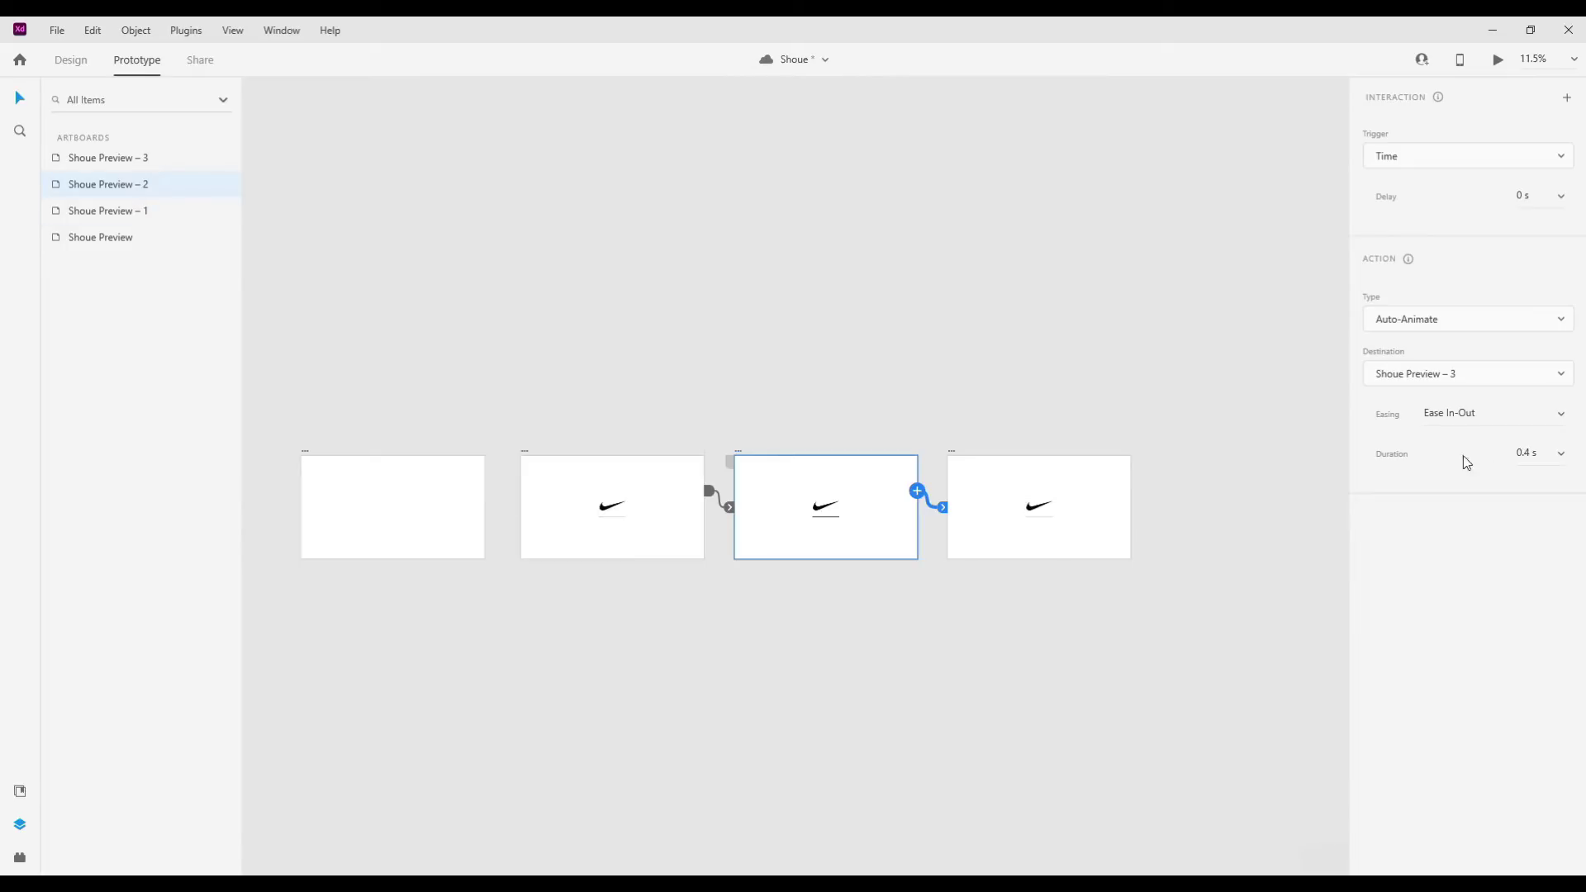
pyautogui.click(1558, 452)
pyautogui.click(1541, 520)
# Replay the prototype from the first artboard to check the slower transitions.
pyautogui.click(309, 453)
pyautogui.hotkey('ctrl', 'Return')
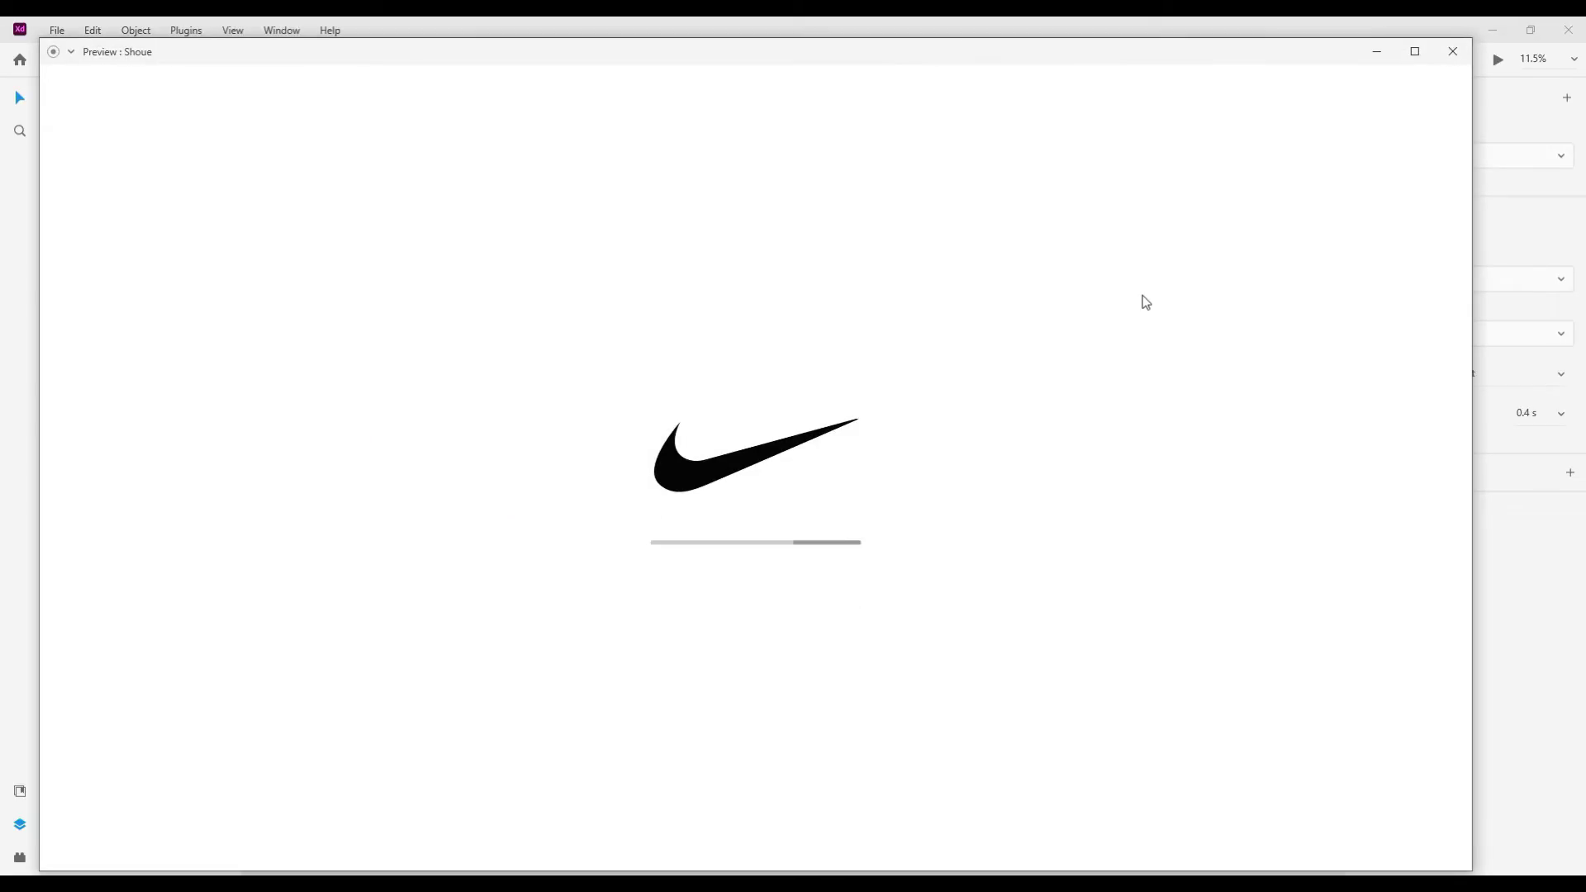
pyautogui.click(1452, 51)
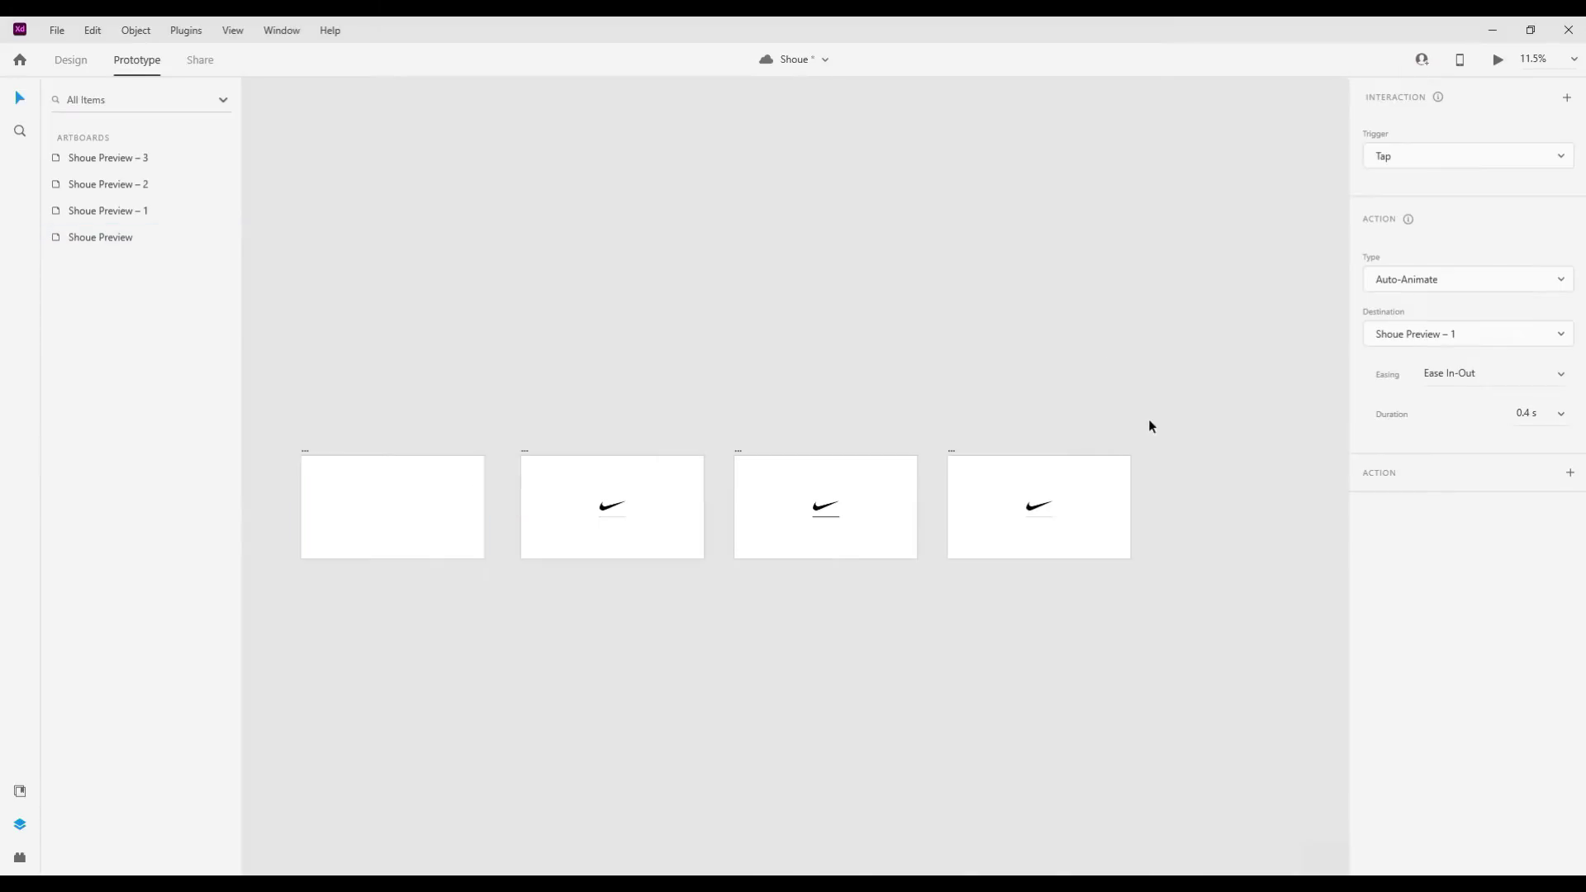
# In Design mode, duplicate Shoue Preview – 3 as Shoue Preview – 4 with Ctrl+D.
pyautogui.moveTo(1148, 419); pyautogui.dragTo(668, 406)
pyautogui.click(534, 426)
pyautogui.hotkey('ctrl', 'Tab')
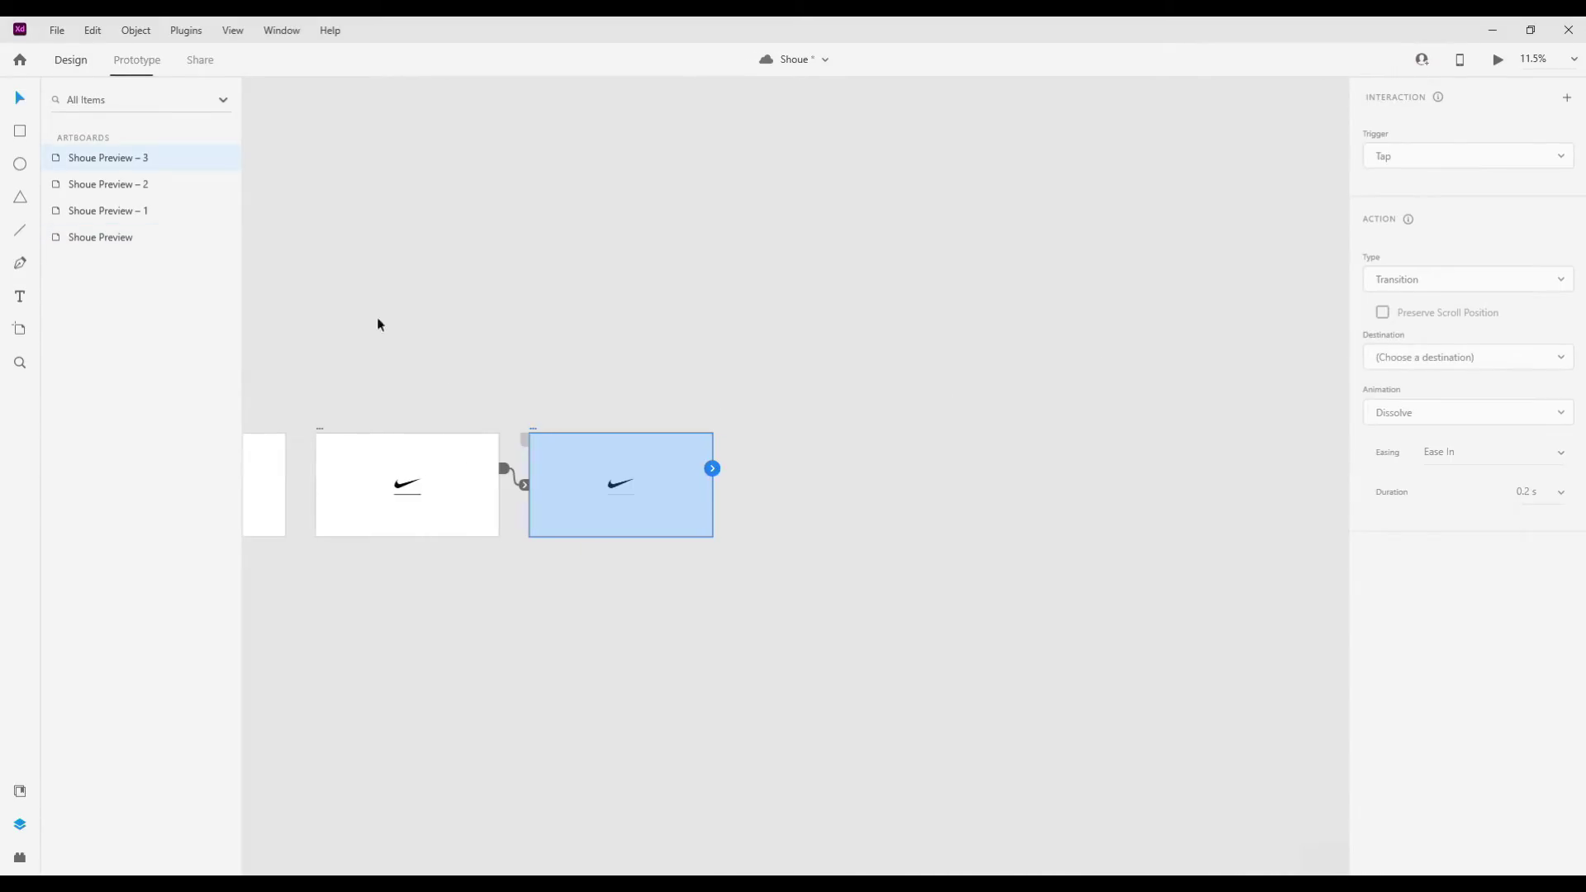
pyautogui.hotkey('ctrl', 'd')
# Select all five artboards in the row, then clear the selection.
pyautogui.scroll(-3, 740, 445)
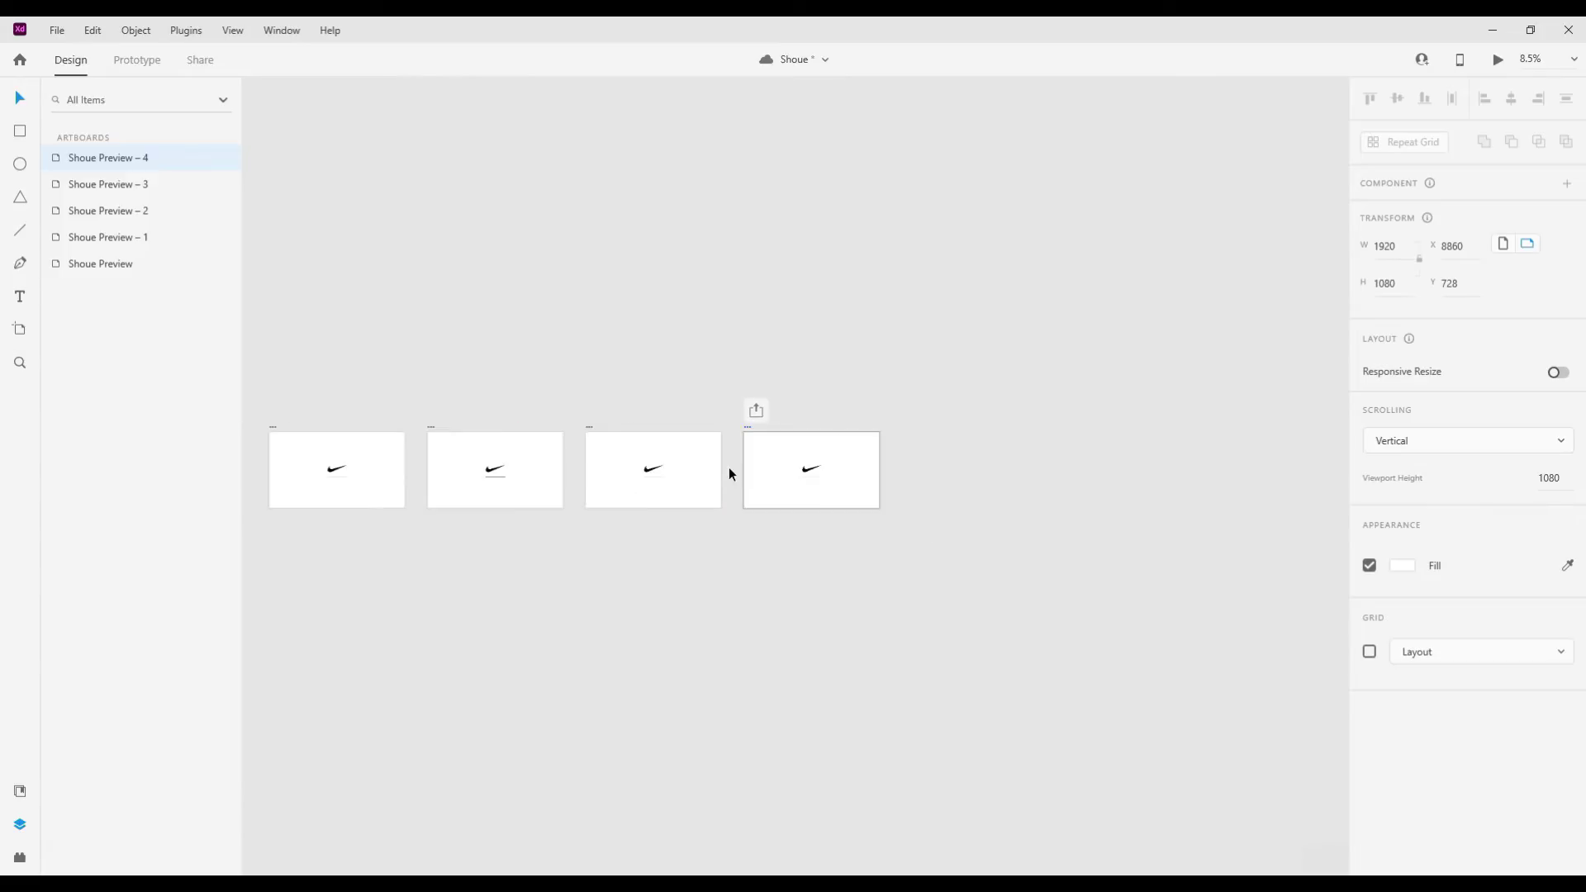
pyautogui.scroll(-3, 660, 446)
pyautogui.keyDown('shift'); pyautogui.click(566, 426); pyautogui.keyUp('shift')
pyautogui.keyDown('shift'); pyautogui.click(642, 426); pyautogui.keyUp('shift')
pyautogui.keyDown('shift'); pyautogui.click(717, 426); pyautogui.keyUp('shift')
pyautogui.keyDown('shift'); pyautogui.click(792, 428); pyautogui.keyUp('shift')
pyautogui.hscroll(3, 601, 399)
pyautogui.scroll(3, 719, 449)
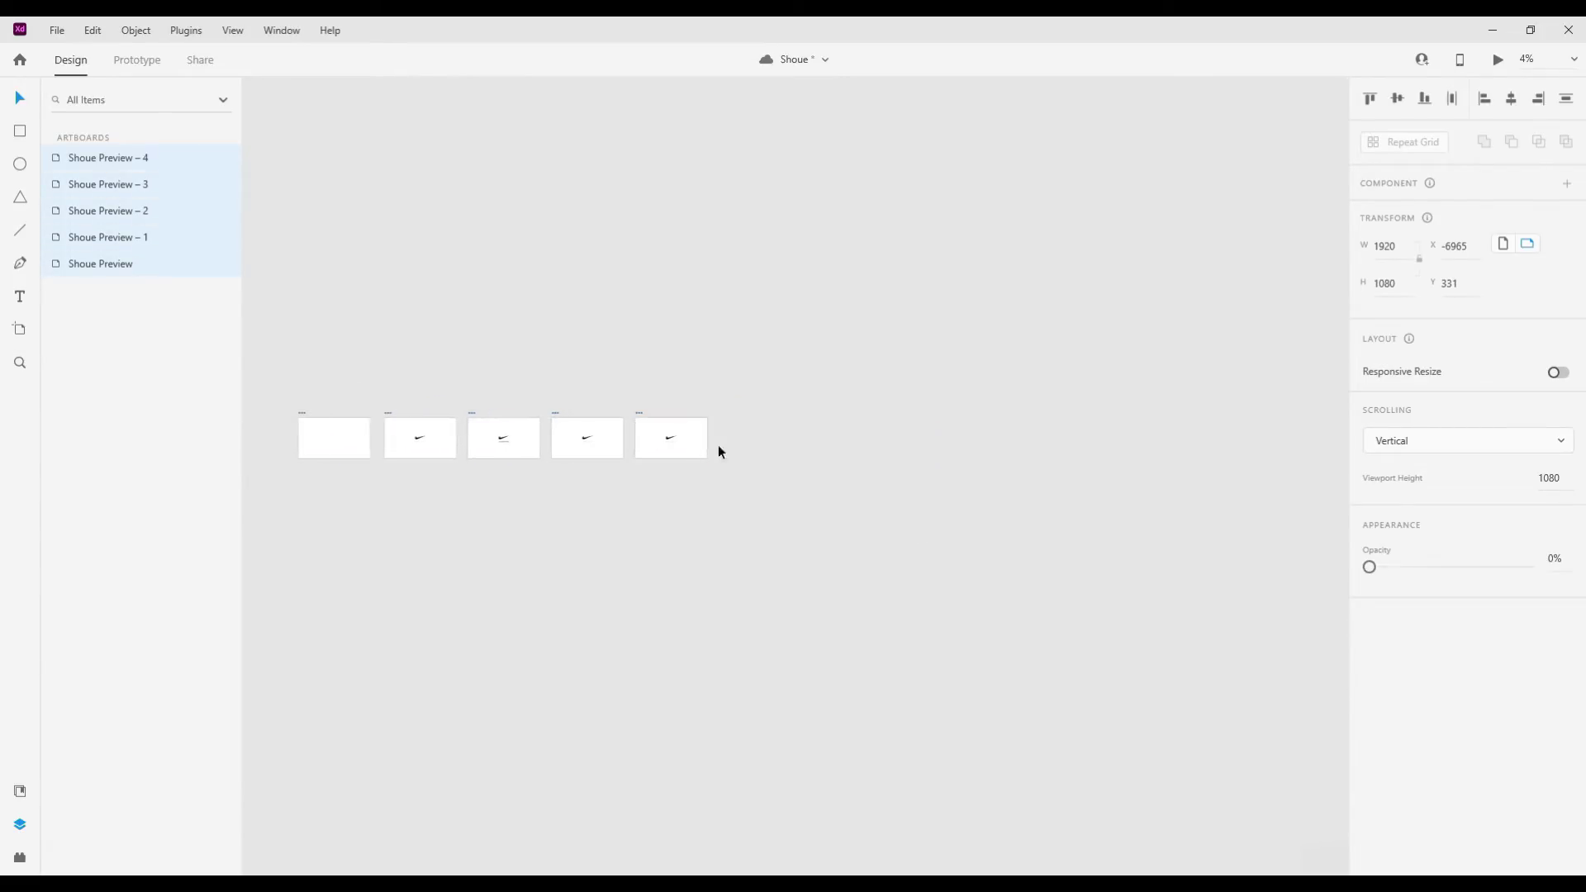
pyautogui.click(827, 570)
# Alt-drag Shoue Preview – 4 to the right to create Shoue Preview – 5.
pyautogui.hscroll(2, 830, 562)
pyautogui.click(591, 390)
pyautogui.click(772, 398)
pyautogui.click(587, 393)
pyautogui.moveTo(587, 393); pyautogui.dragTo(799, 394)
# On Shoue Preview – 5, shrink the swoosh around its centre to 60 wide and hide it.
pyautogui.scroll(2, 920, 463)
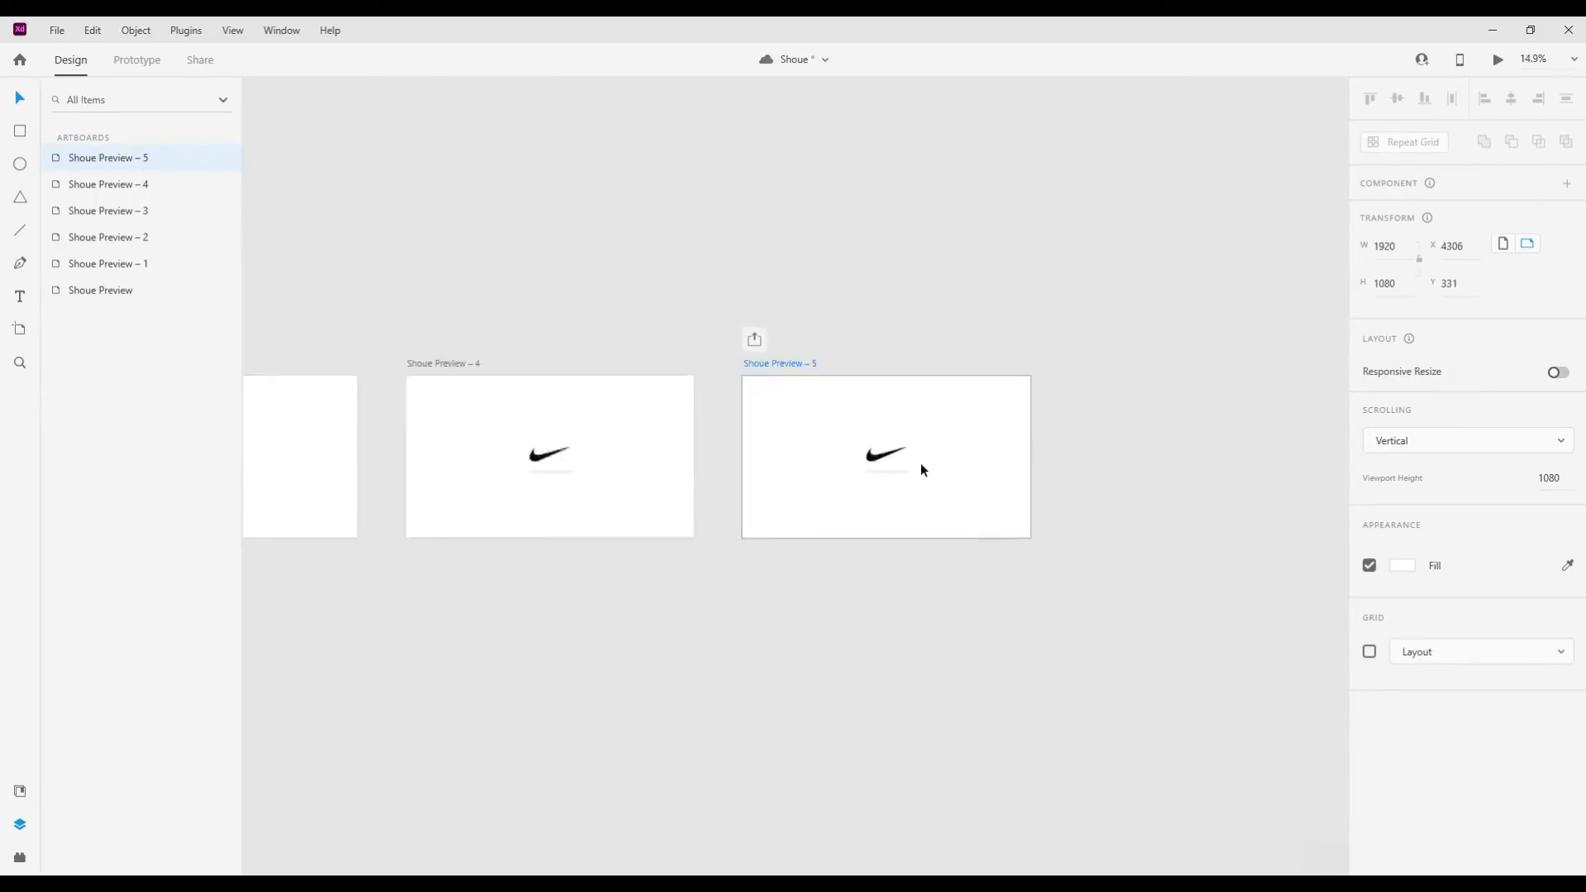
pyautogui.scroll(3, 881, 461)
pyautogui.click(880, 460)
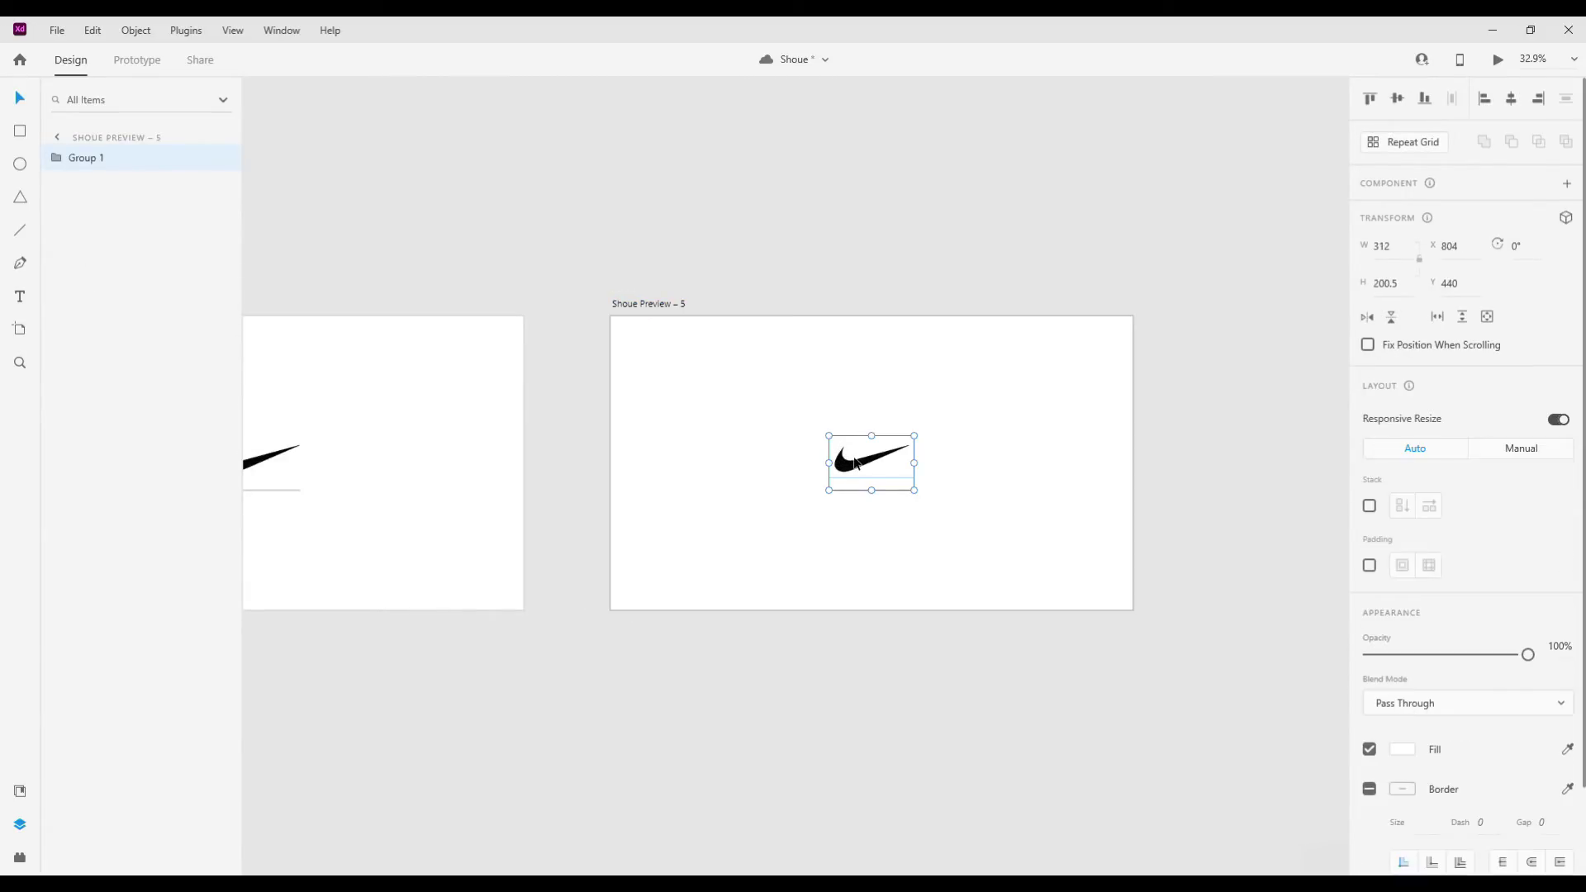
pyautogui.press('alt')
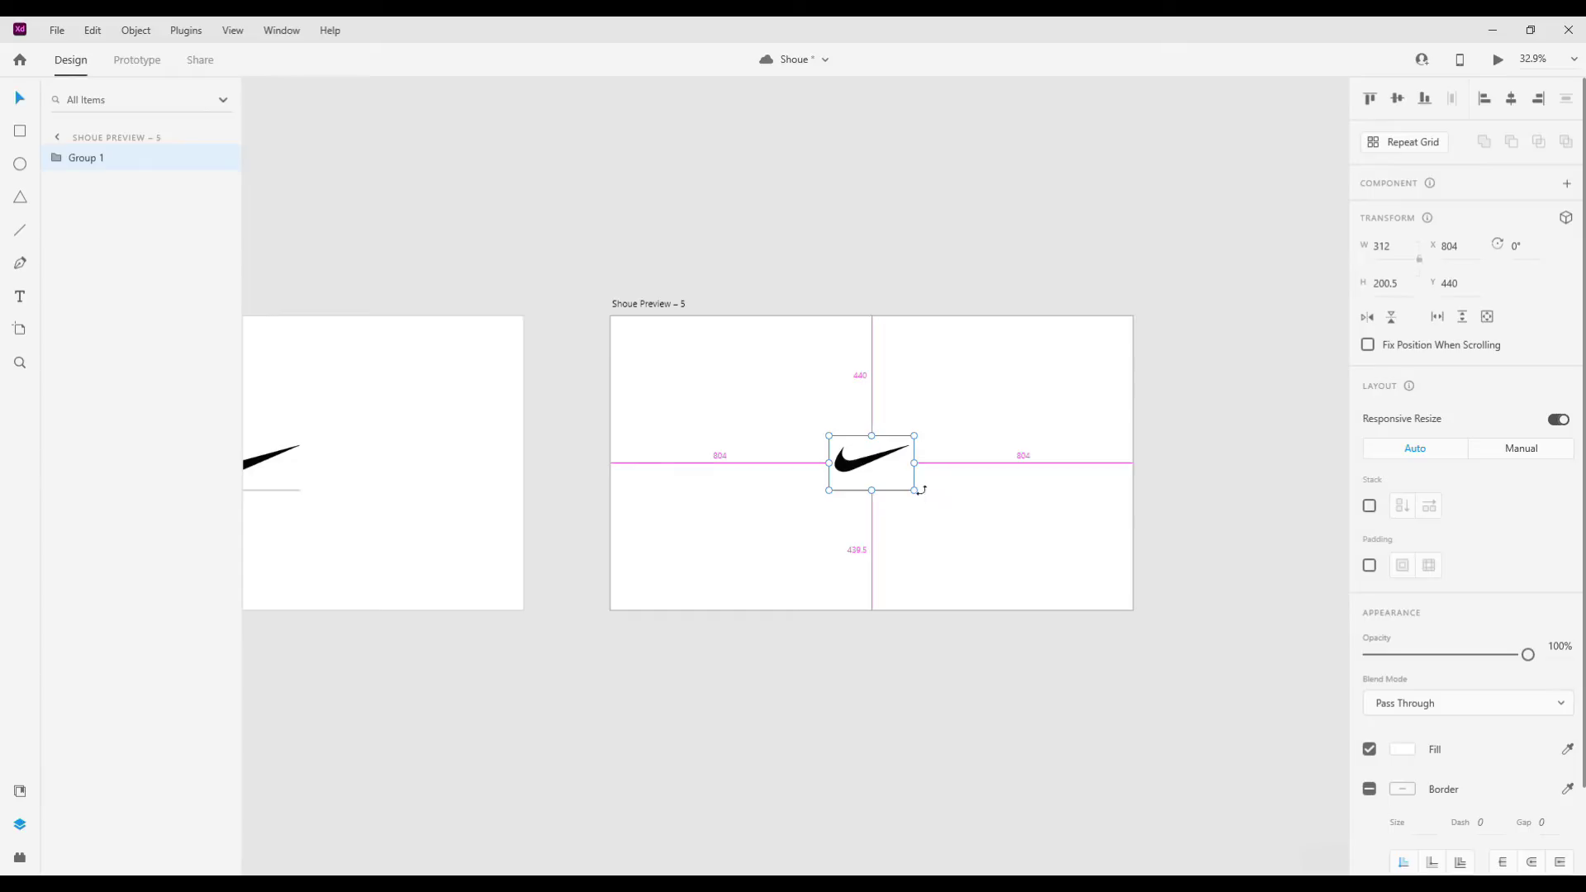
pyautogui.moveTo(914, 489); pyautogui.dragTo(875, 467)
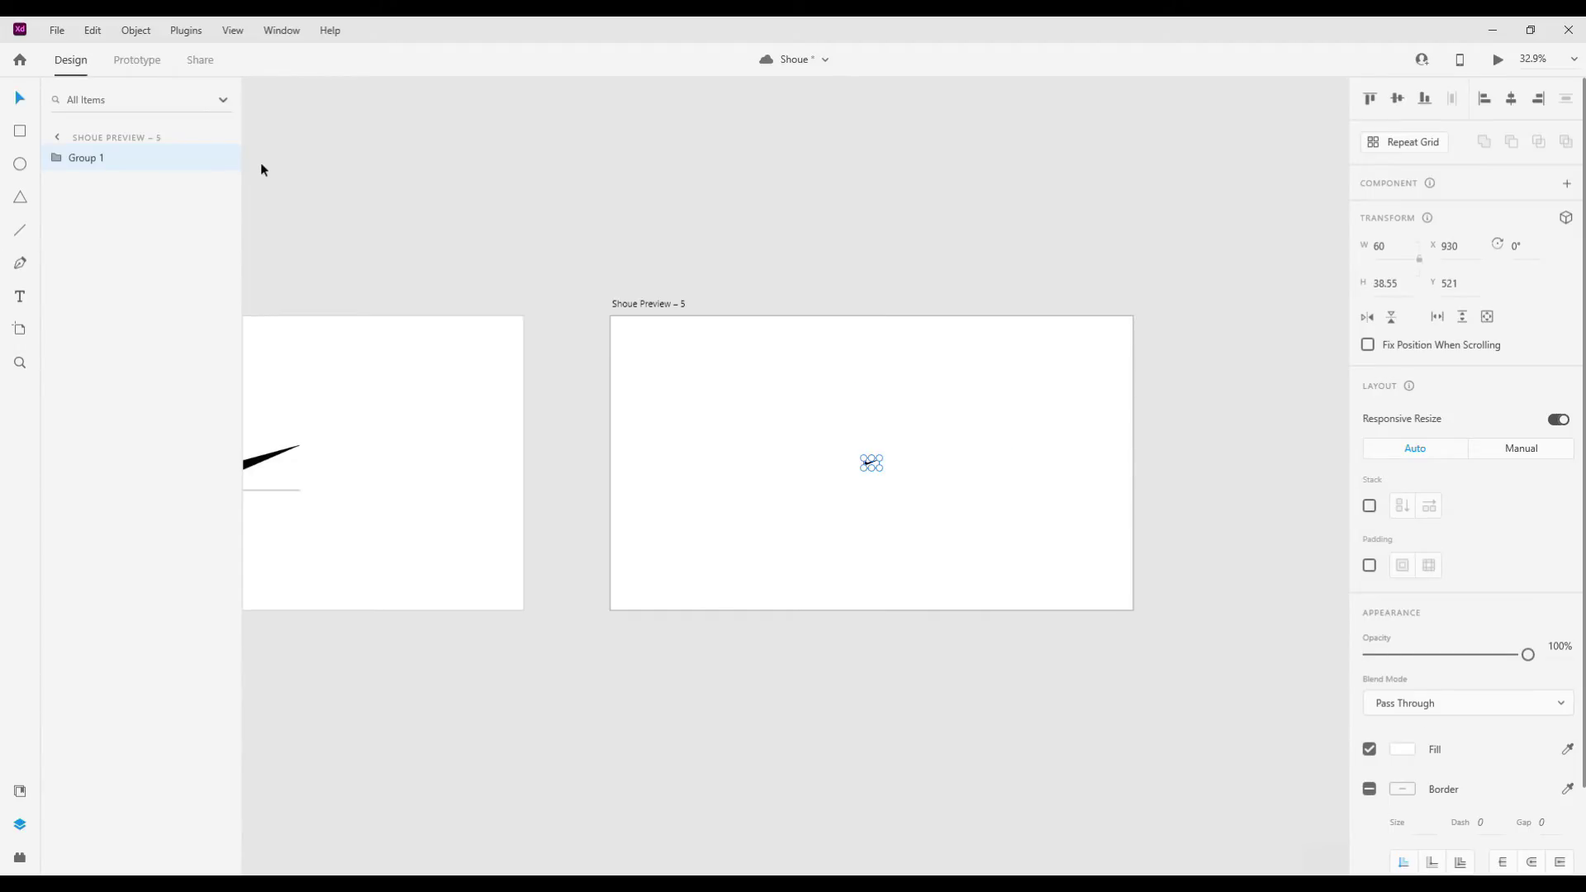
pyautogui.click(223, 157)
pyautogui.click(763, 246)
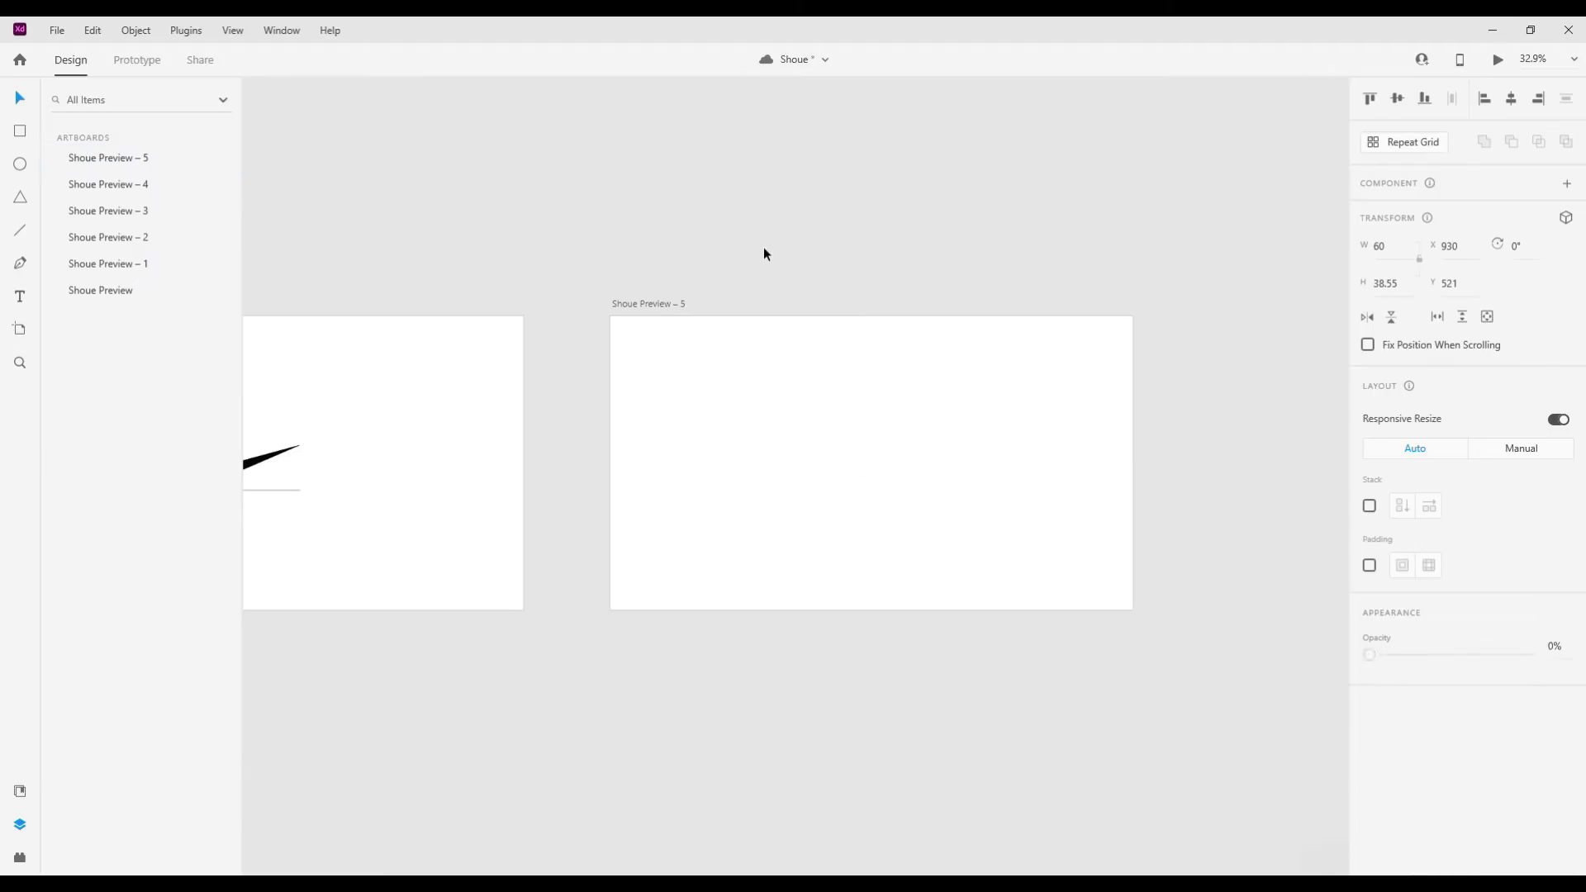
pyautogui.scroll(-3, 693, 237)
pyautogui.click(137, 60)
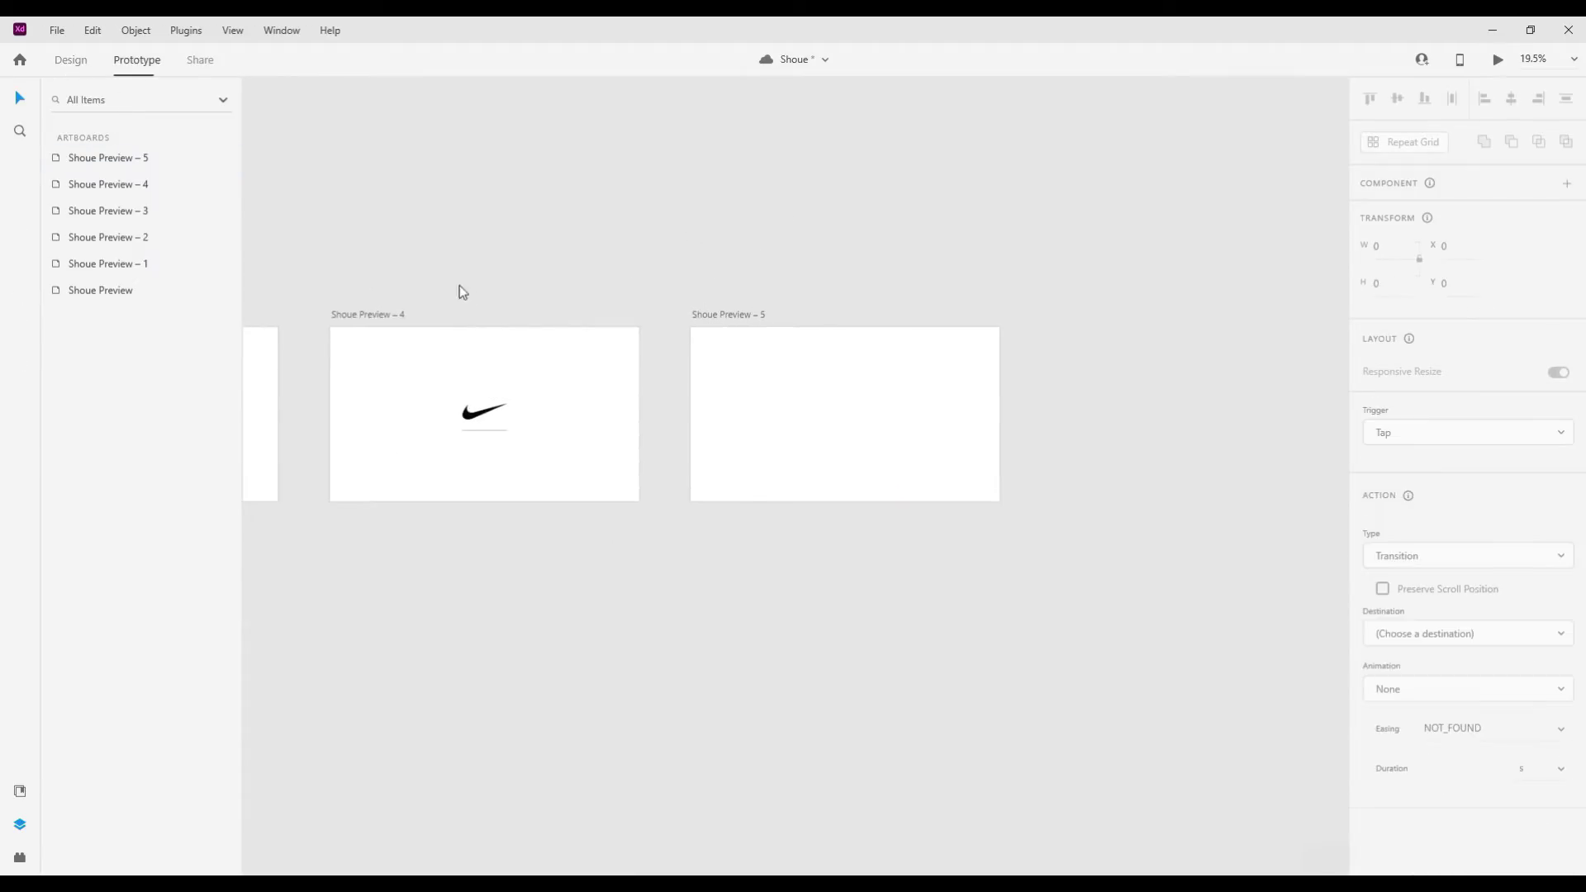
# Link Shoue Preview – 4 to Shoue Preview – 5 with a 0.8 s Auto-Animate transition.
pyautogui.click(368, 314)
pyautogui.moveTo(638, 398); pyautogui.dragTo(732, 426)
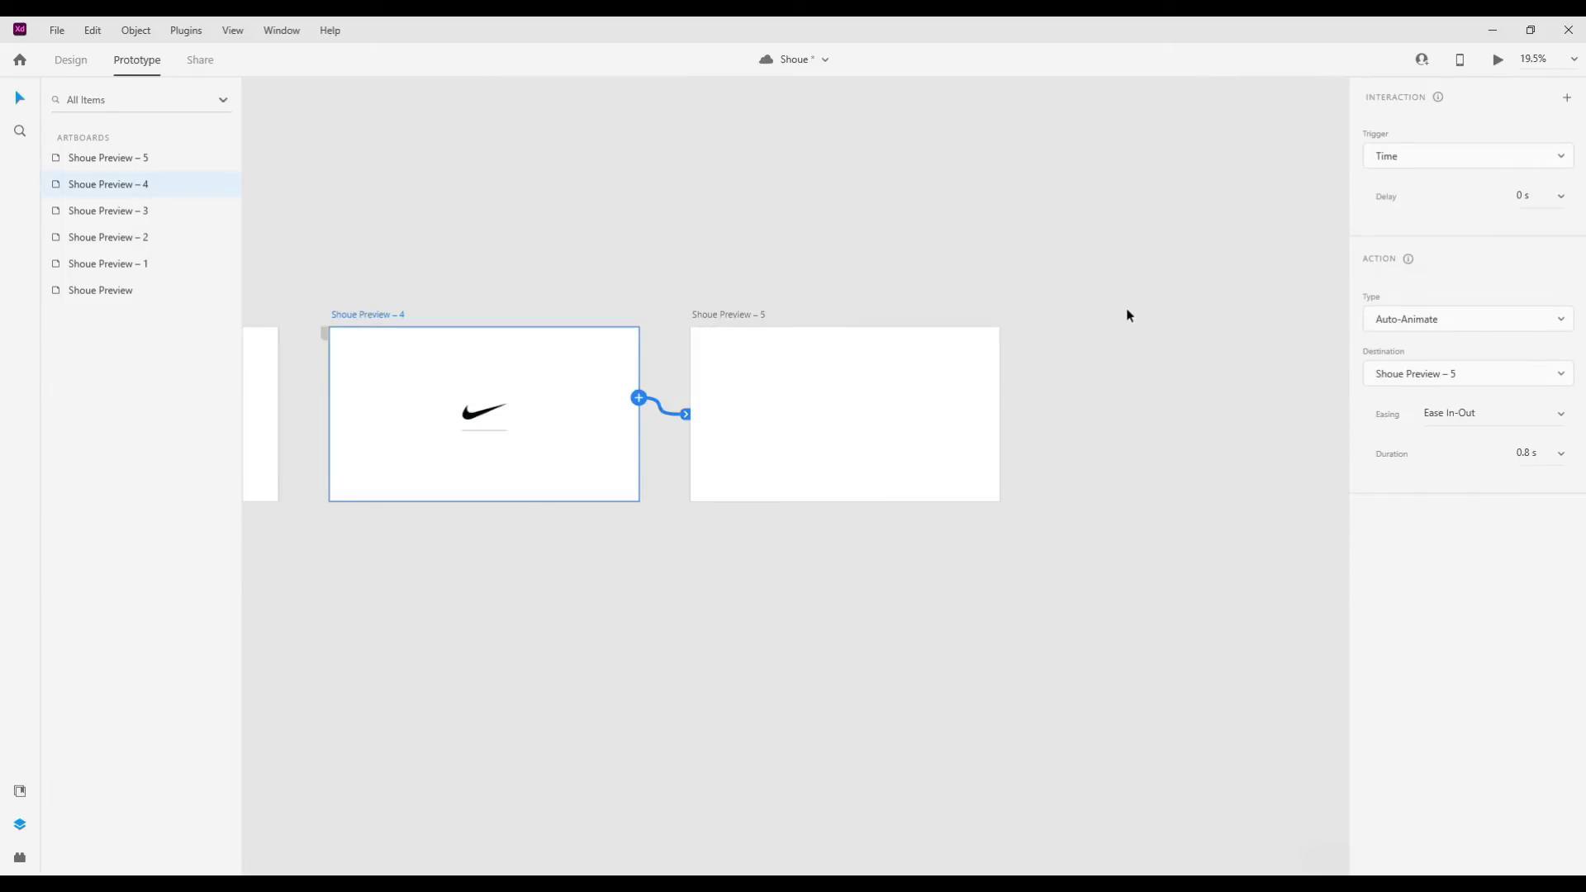
pyautogui.scroll(-2, 1019, 317)
pyautogui.click(1560, 453)
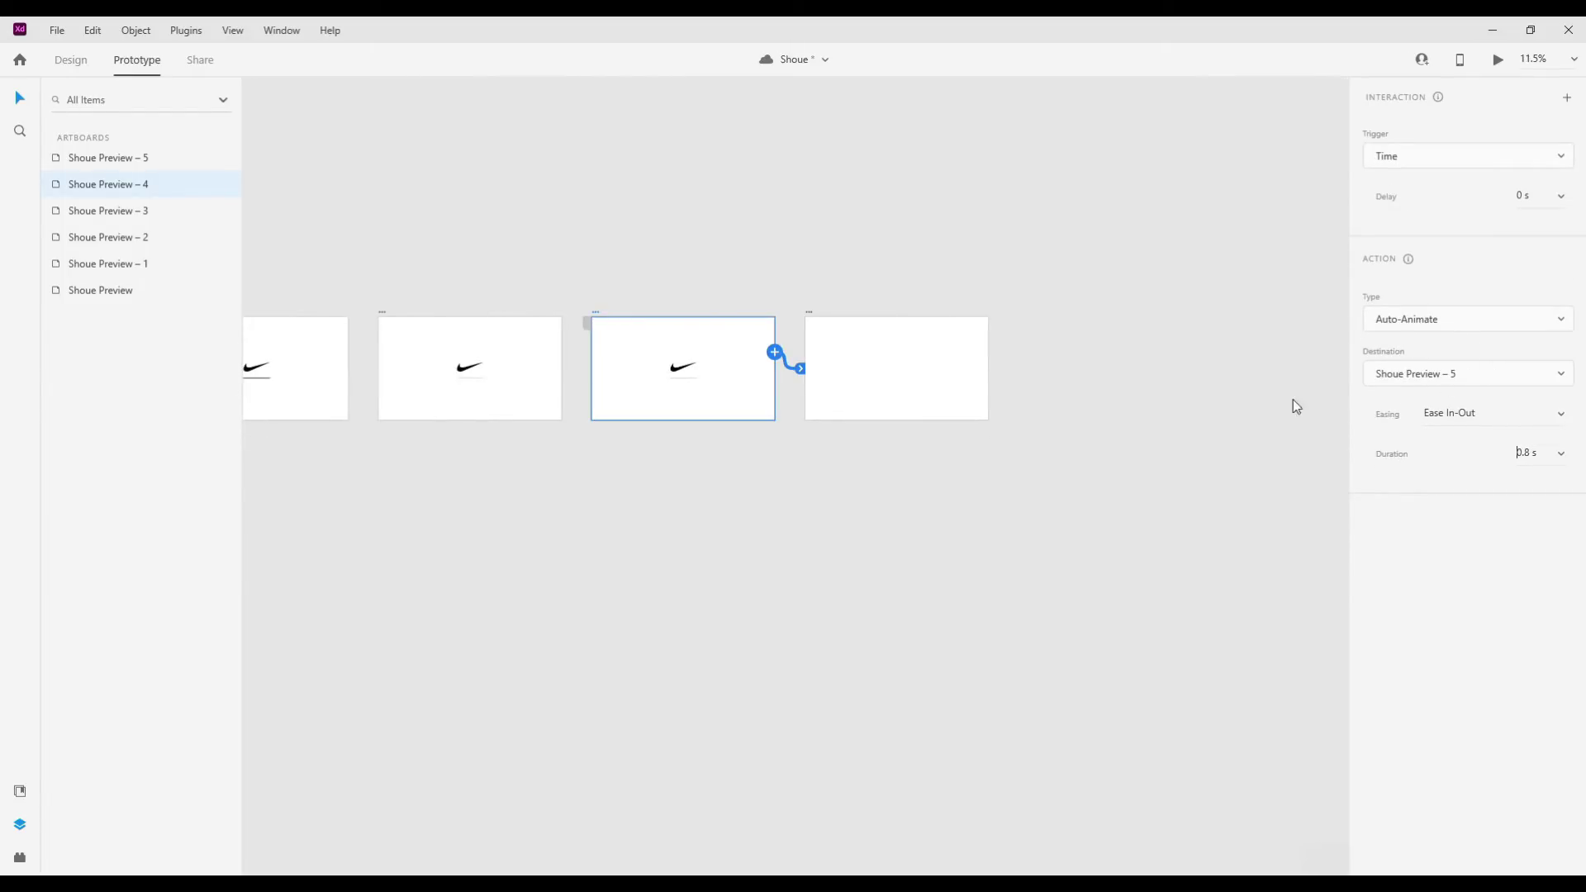
pyautogui.scroll(-2, 460, 343)
# Play the prototype from the first artboard to watch the swoosh animation.
pyautogui.click(273, 337)
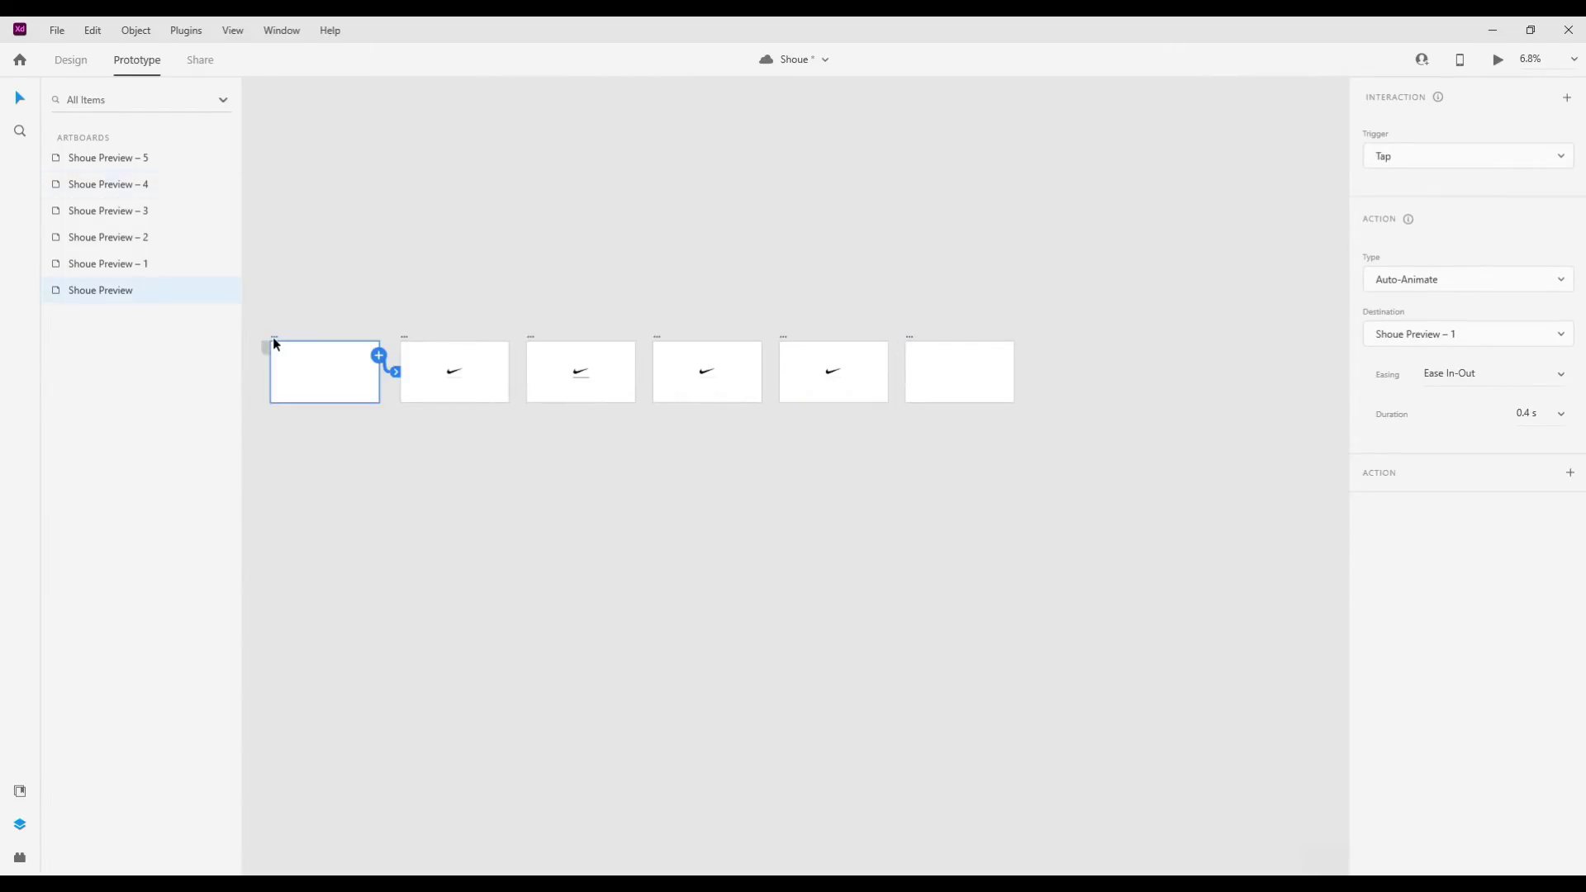
pyautogui.hotkey('ctrl', 'Return')
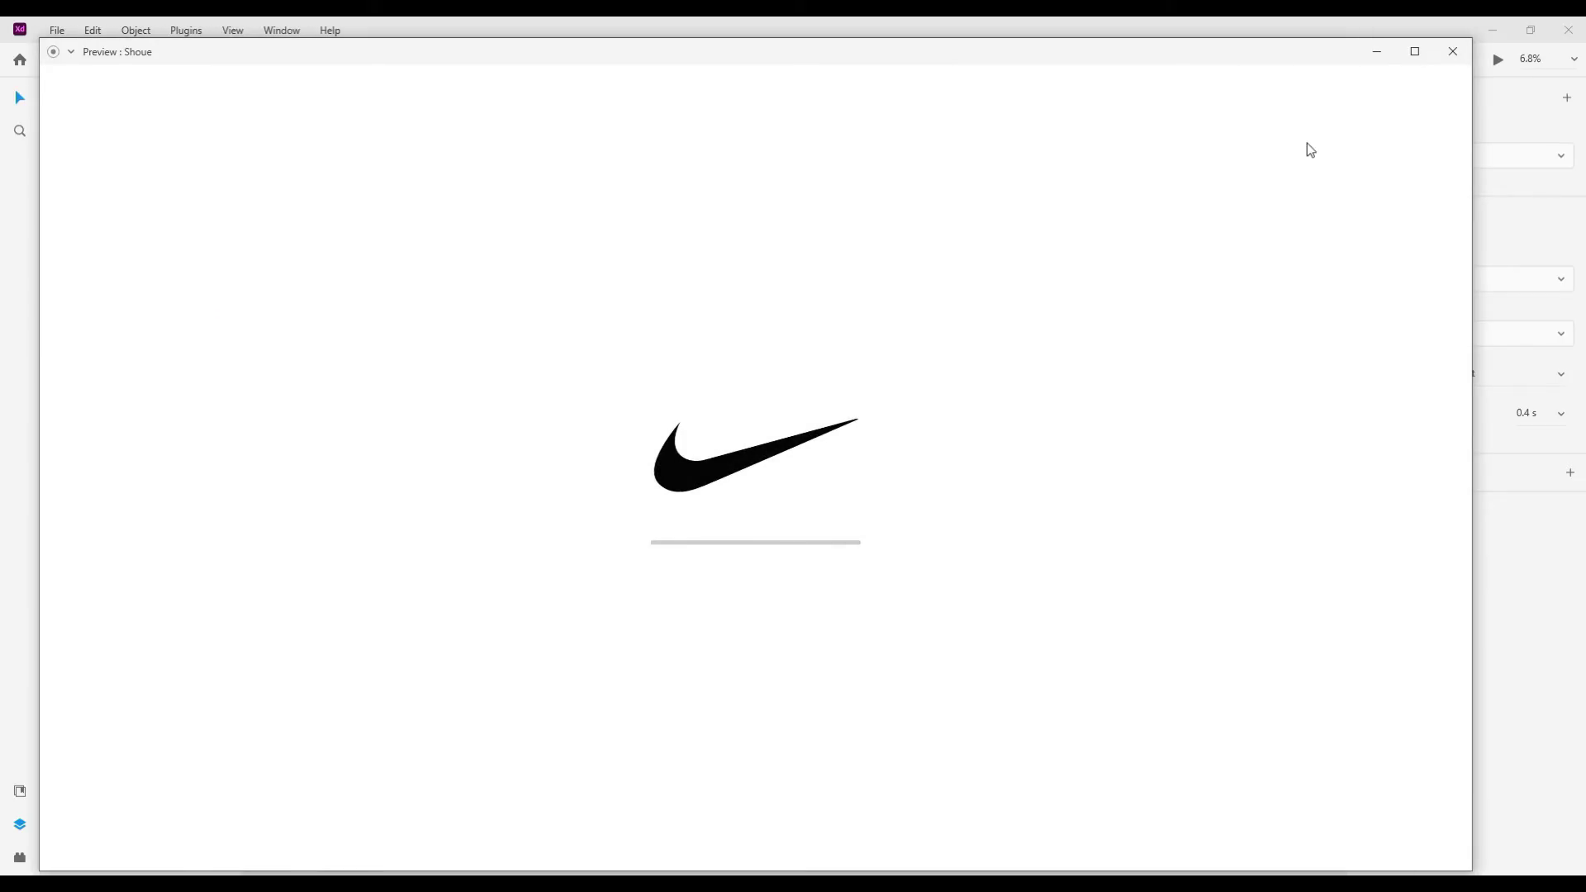
pyautogui.click(1451, 51)
# Inspect Shoue Preview – 4 and – 5, then replay the preview from the first artboard.
pyautogui.click(779, 336)
pyautogui.scroll(2, 984, 370)
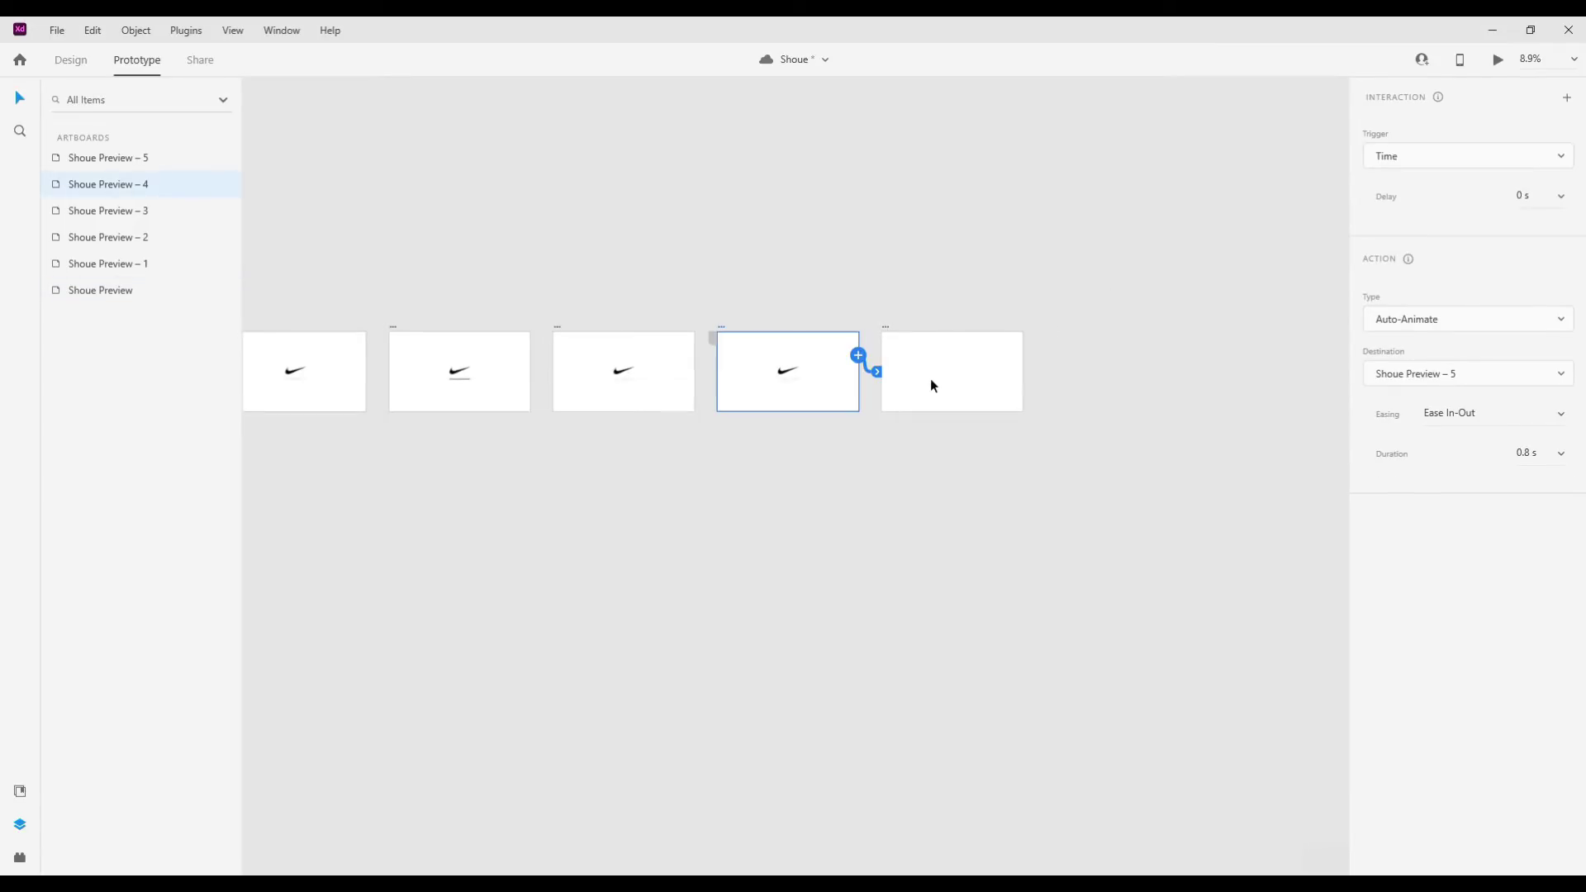
pyautogui.click(952, 375)
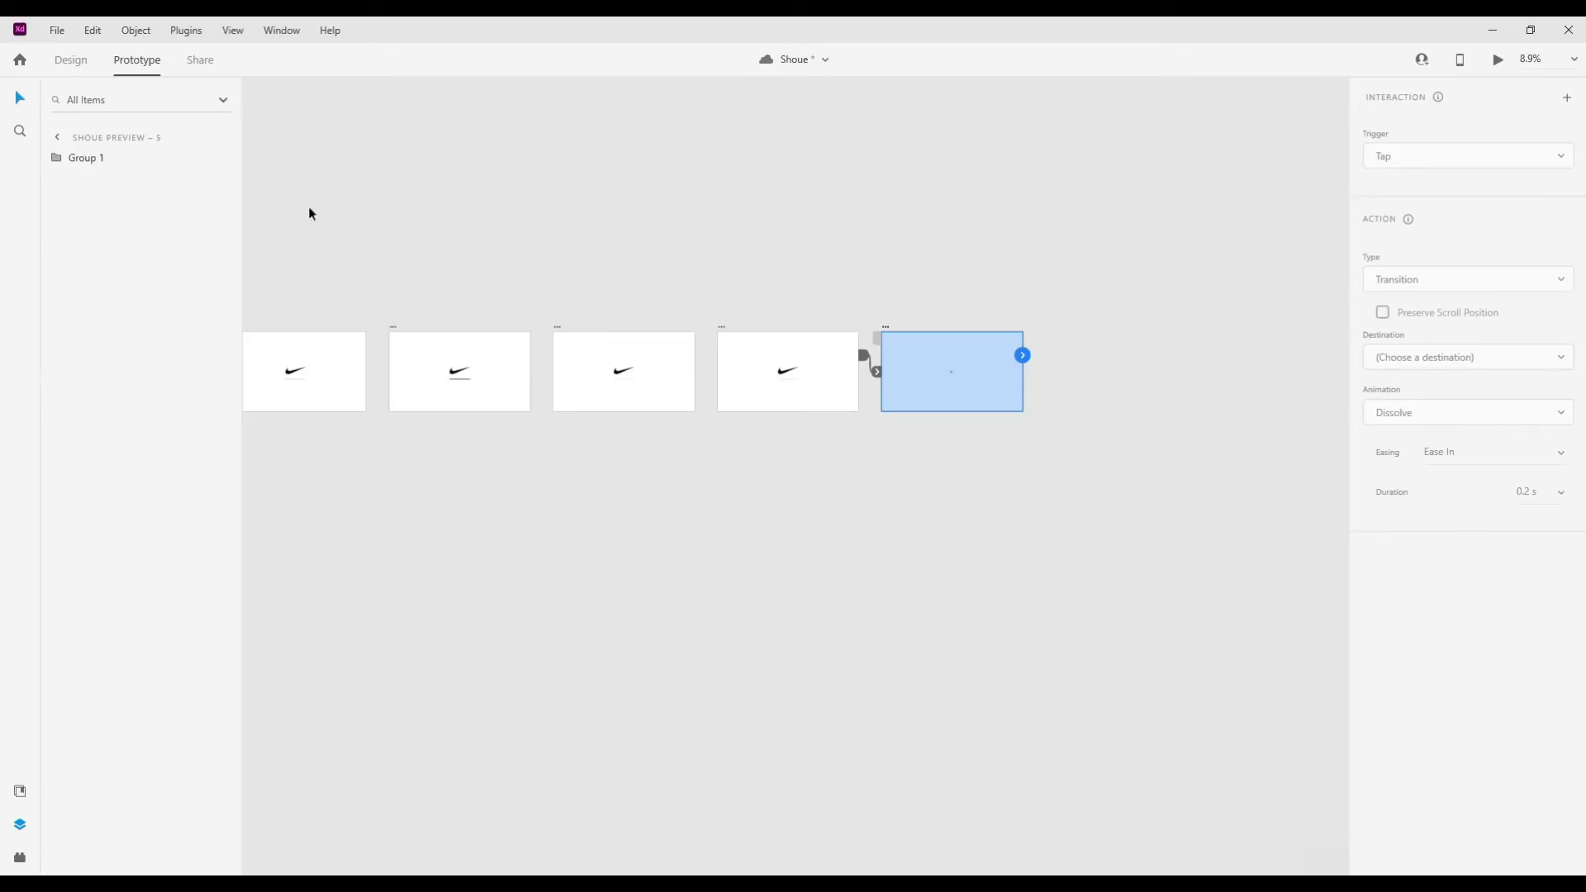
pyautogui.click(583, 276)
pyautogui.hscroll(-5, 383, 297)
pyautogui.click(264, 325)
pyautogui.hotkey('ctrl', 'Return')
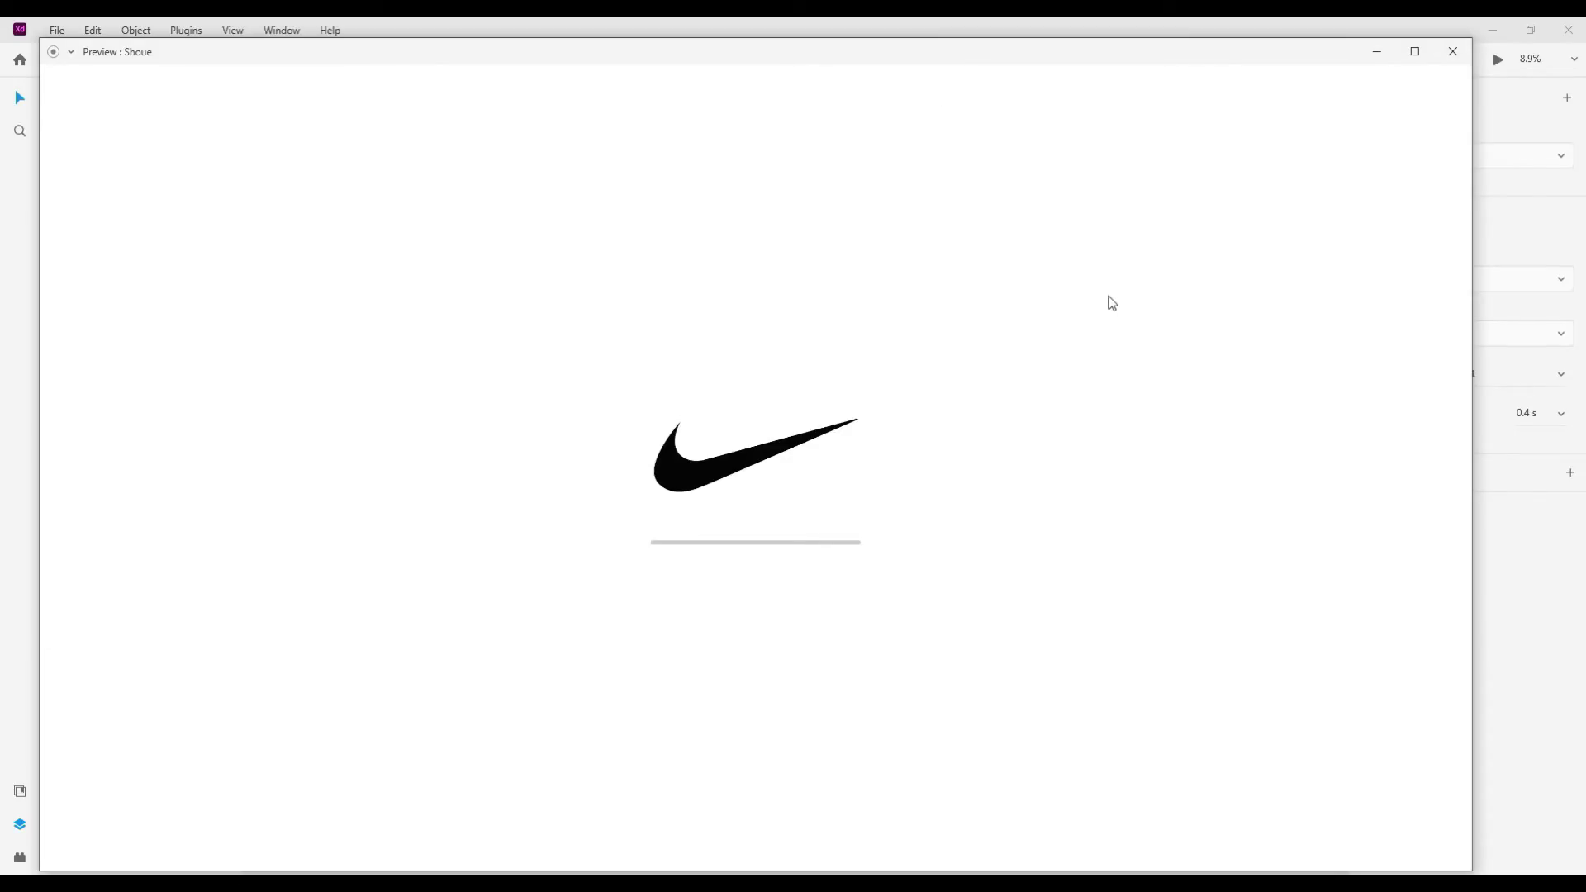
pyautogui.click(1453, 51)
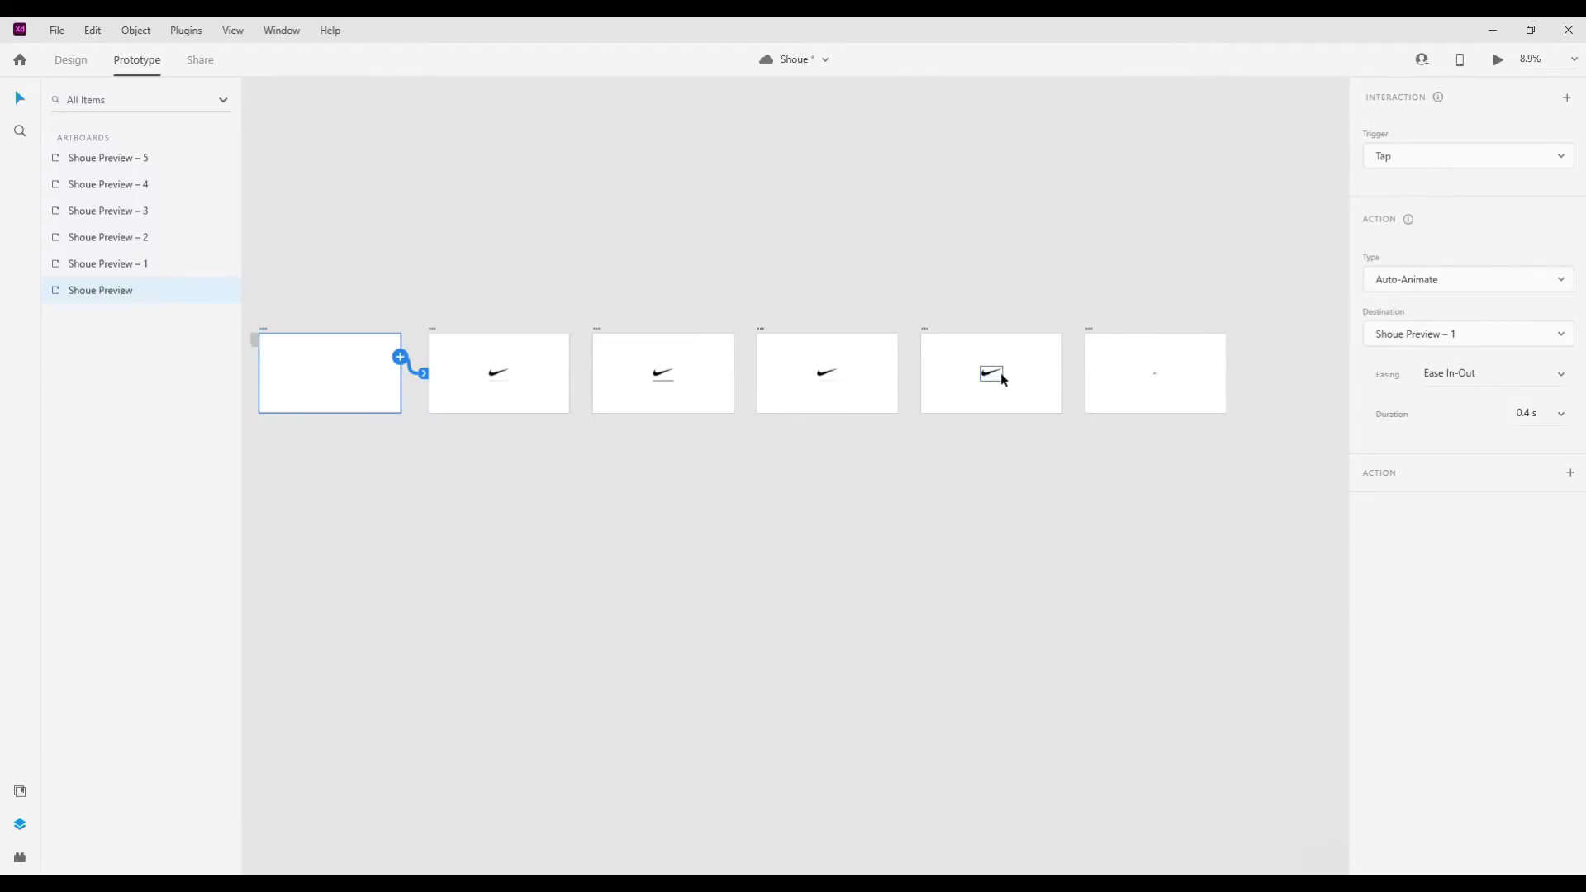
# Reposition the Shoue Preview – 5 artboard beside Shoue Preview – 4.
pyautogui.click(999, 374)
pyautogui.scroll(2, 1042, 393)
pyautogui.hotkey('ctrl', '1')
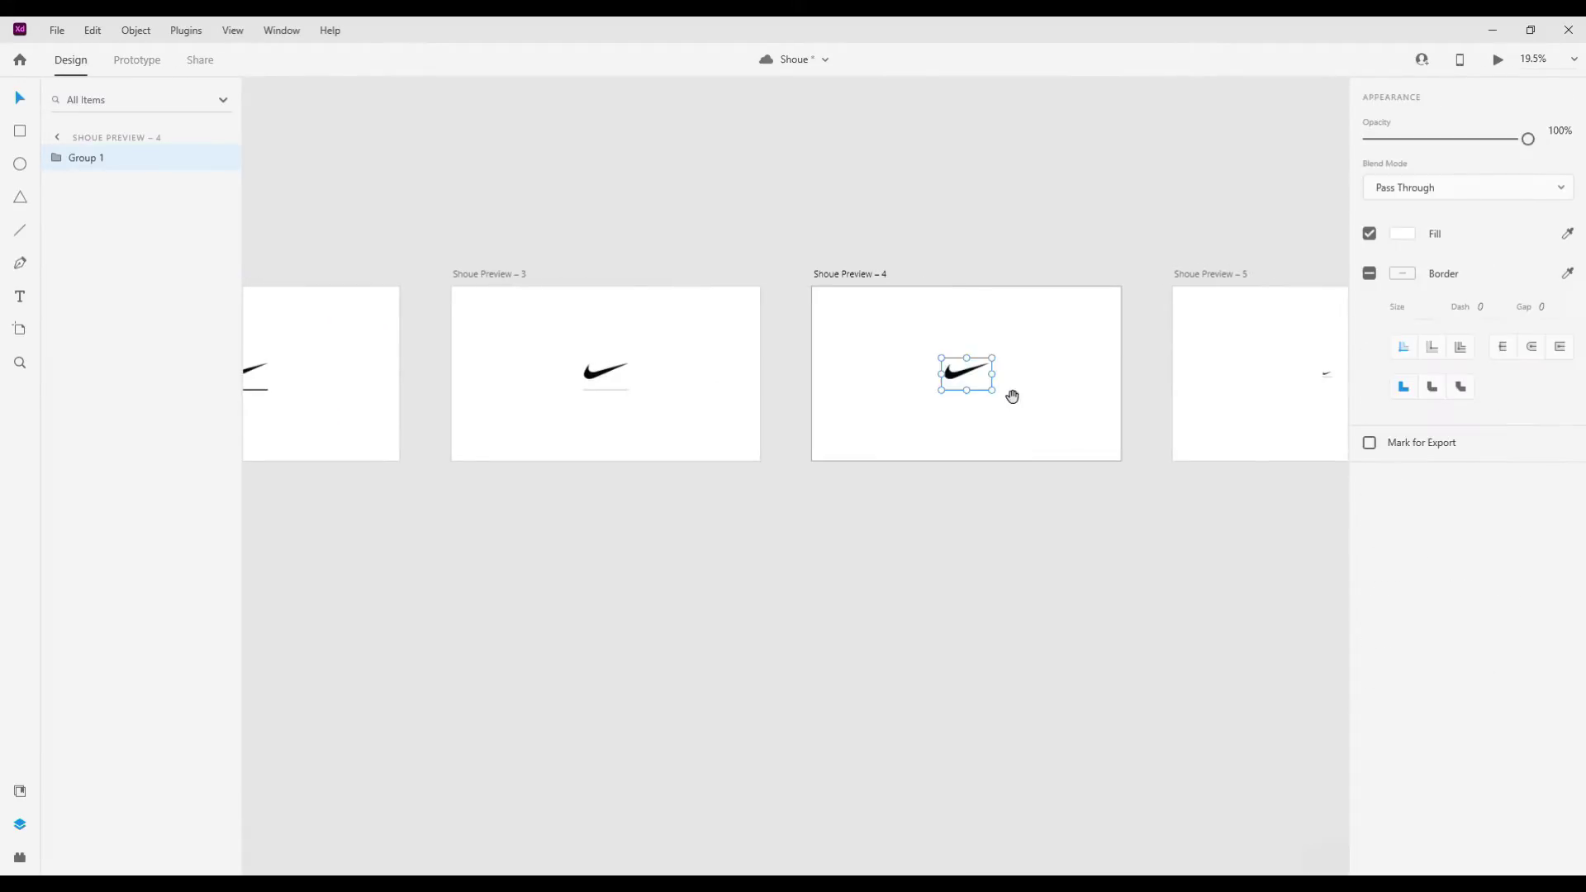
pyautogui.hscroll(5, 908, 347)
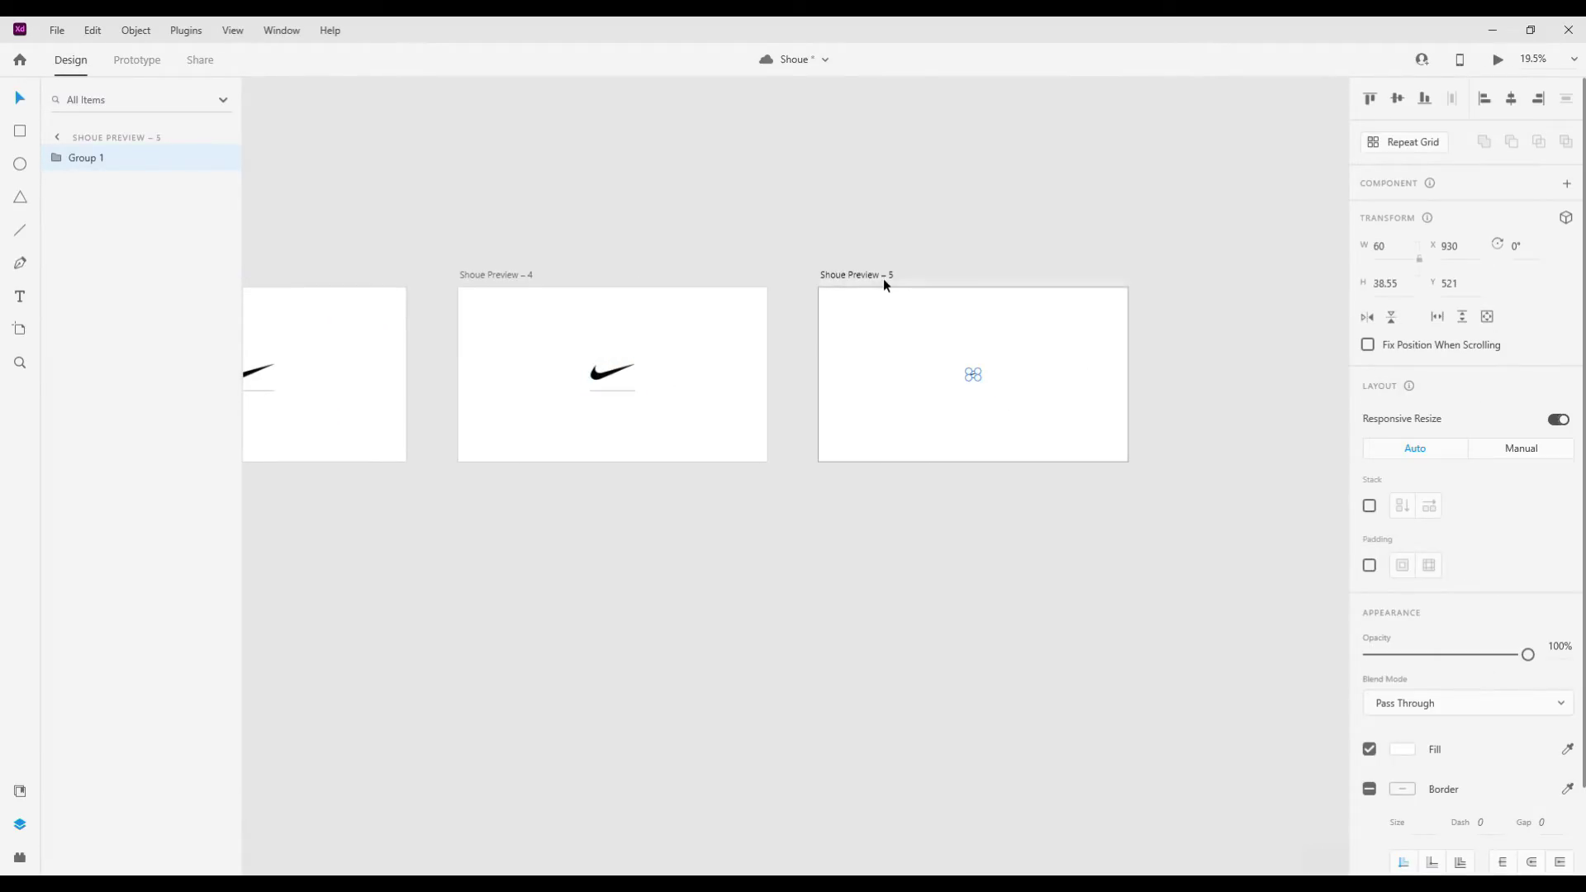
pyautogui.moveTo(881, 275)
pyautogui.mouseDown()
pyautogui.moveTo(493, 280)
pyautogui.moveTo(859, 279)
pyautogui.mouseUp()
pyautogui.doubleClick(844, 277)
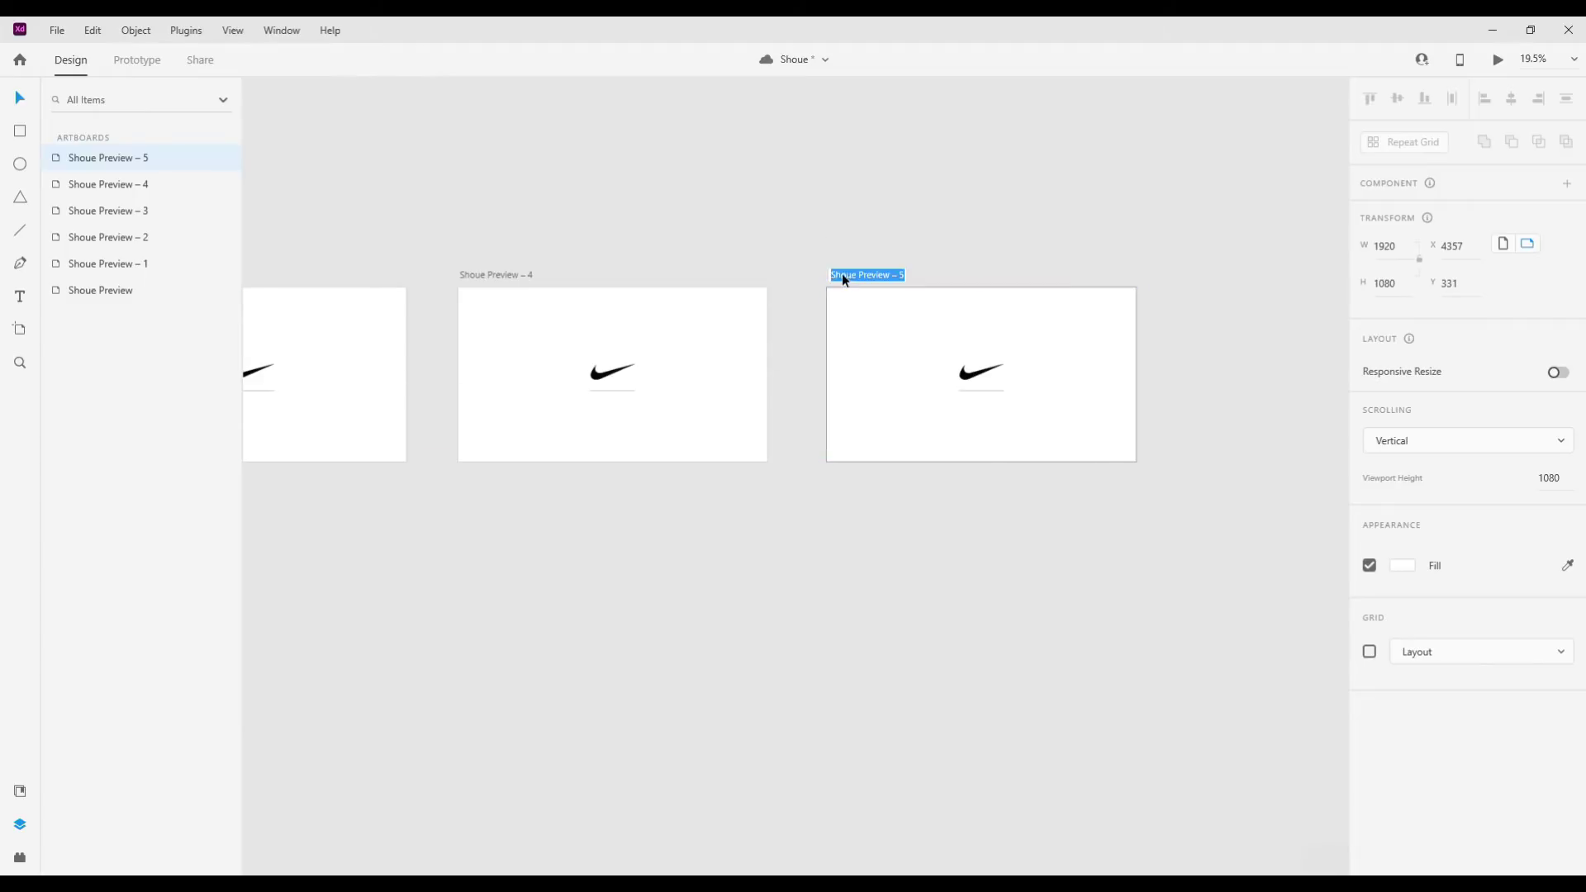
pyautogui.click(148, 62)
pyautogui.click(845, 223)
pyautogui.moveTo(859, 279); pyautogui.dragTo(859, 277)
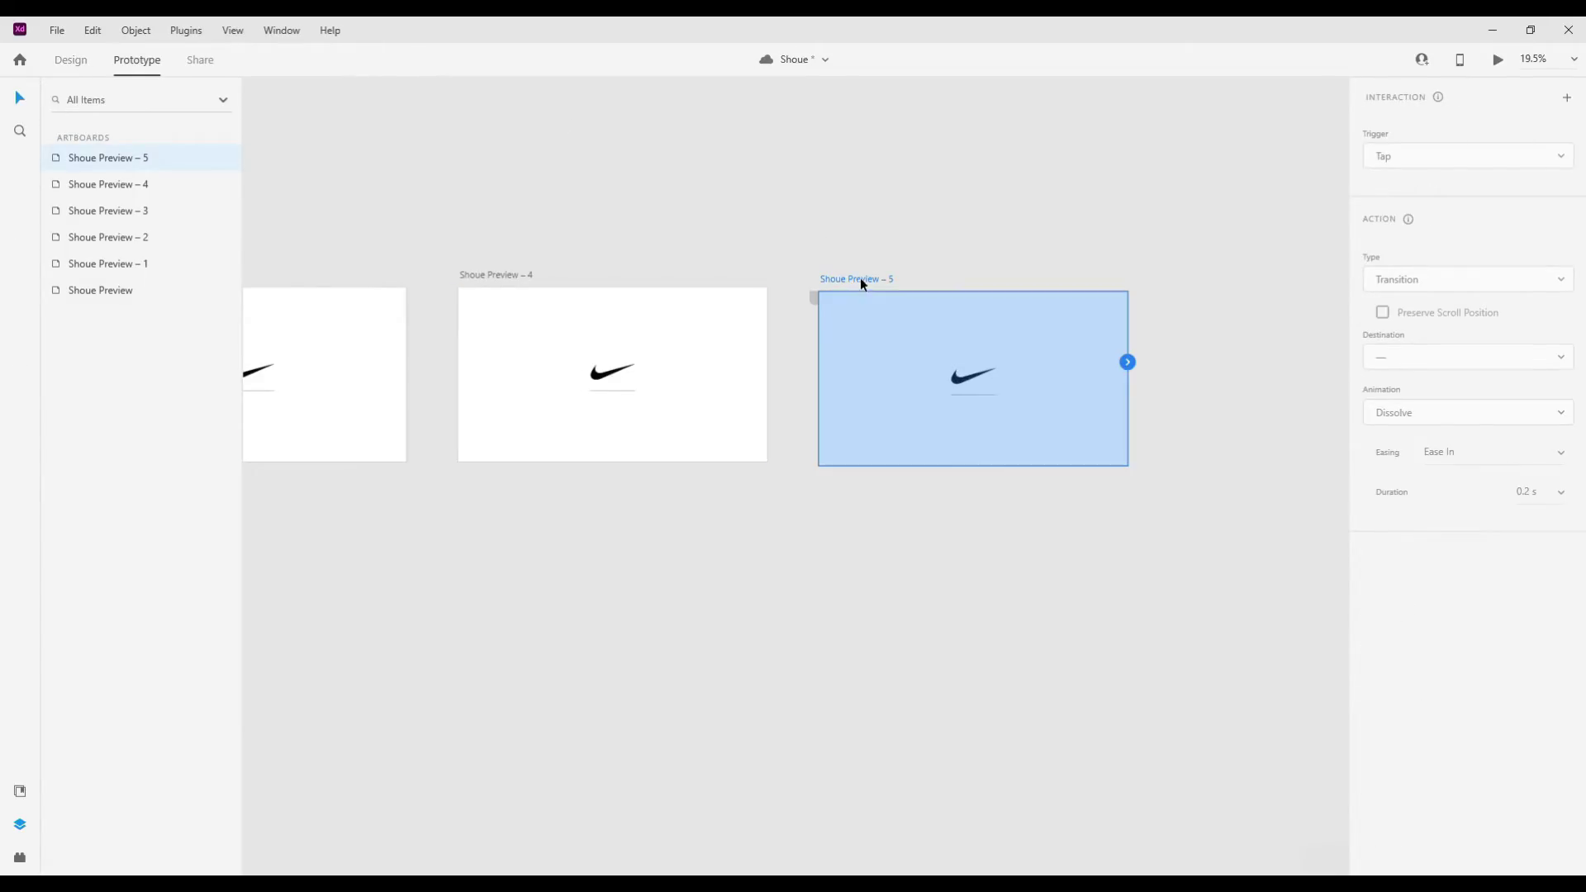
# In Design mode, shrink the Shoue Preview – 5 swoosh around its centre to 124 wide.
pyautogui.click(71, 59)
pyautogui.click(991, 380)
pyautogui.moveTo(997, 391); pyautogui.dragTo(968, 376)
pyautogui.click(552, 234)
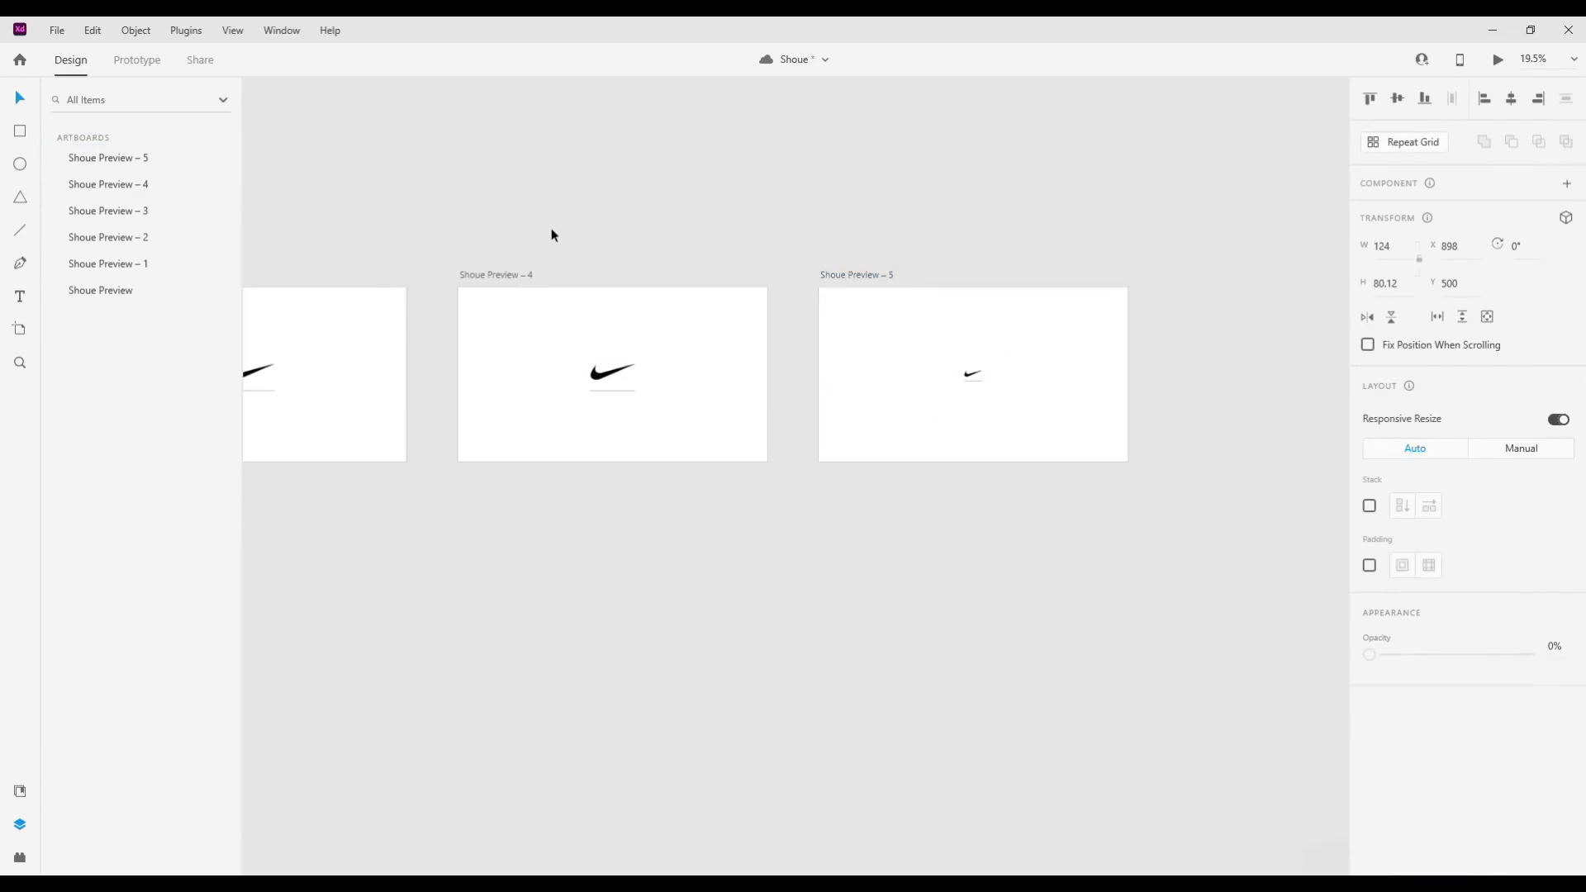
# Wire Shoue Preview – 4 to Shoue Preview – 5 with a timed Auto-Animate transition.
pyautogui.click(137, 59)
pyautogui.click(588, 289)
pyautogui.moveTo(718, 325)
pyautogui.mouseDown()
pyautogui.moveTo(924, 372)
pyautogui.moveTo(1017, 372)
pyautogui.mouseUp()
pyautogui.scroll(-1, 844, 358)
# Play the prototype twice from the first artboard to review the swoosh animation.
pyautogui.press('Escape')
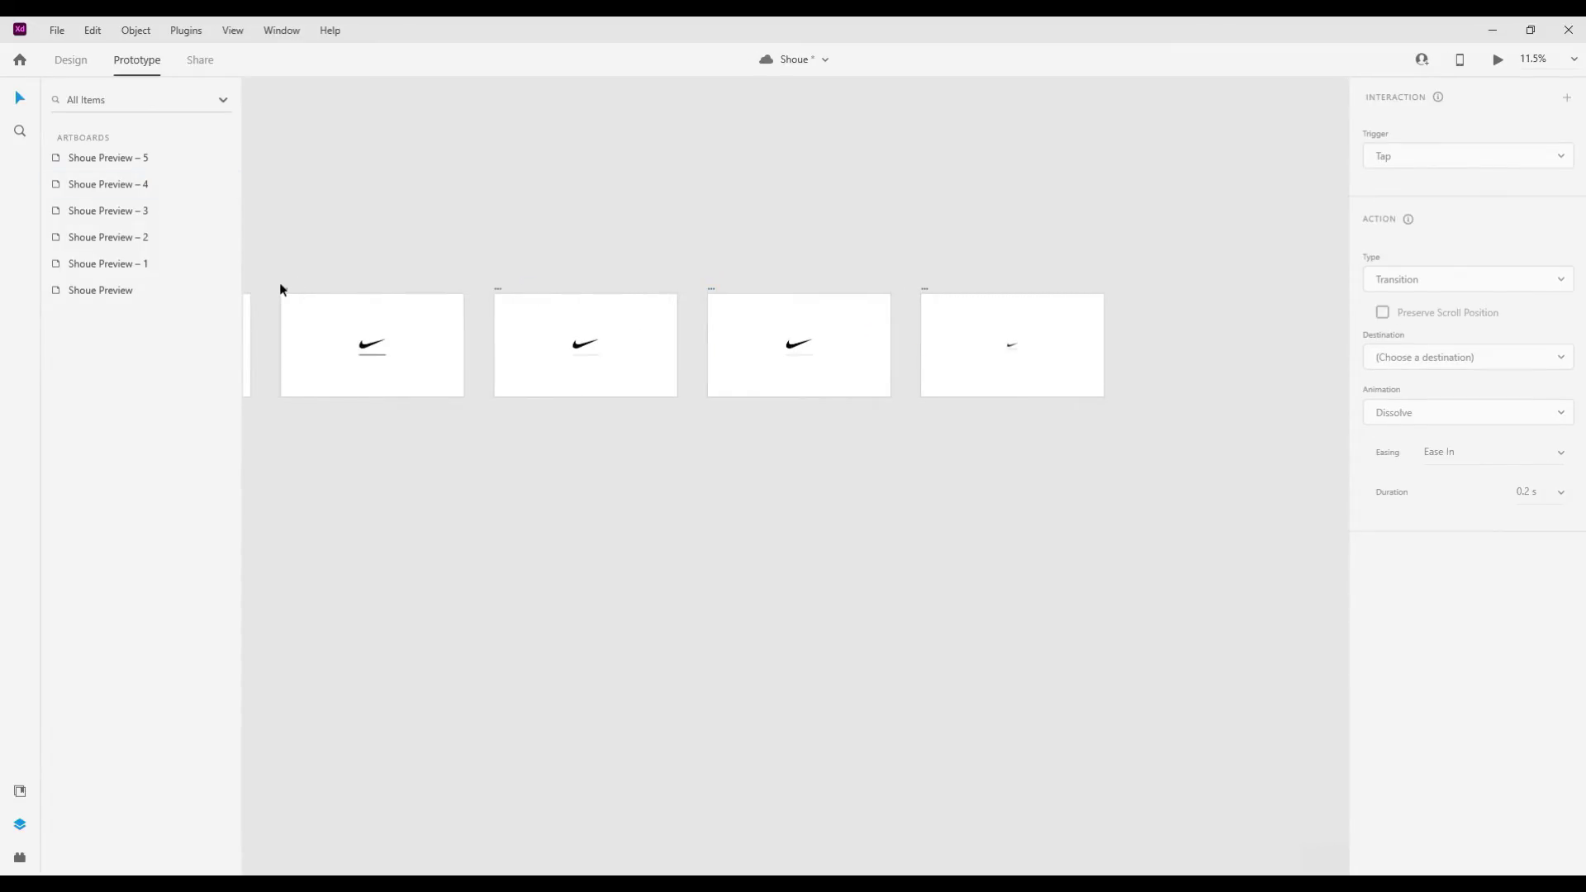
pyautogui.click(285, 284)
pyautogui.hotkey('ctrl', 'Return')
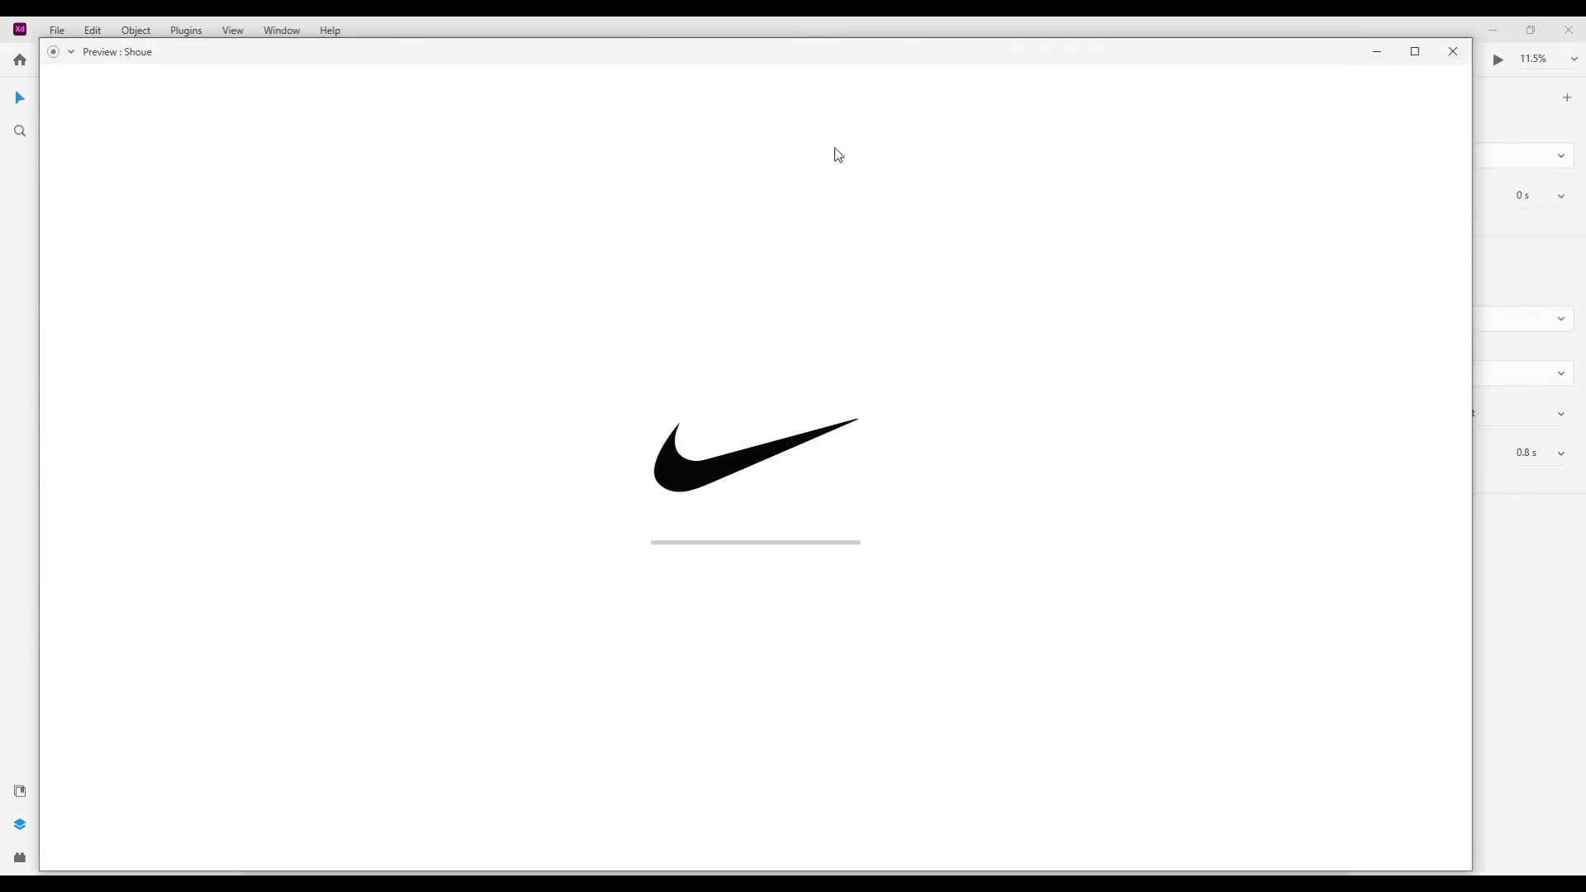
pyautogui.click(1452, 51)
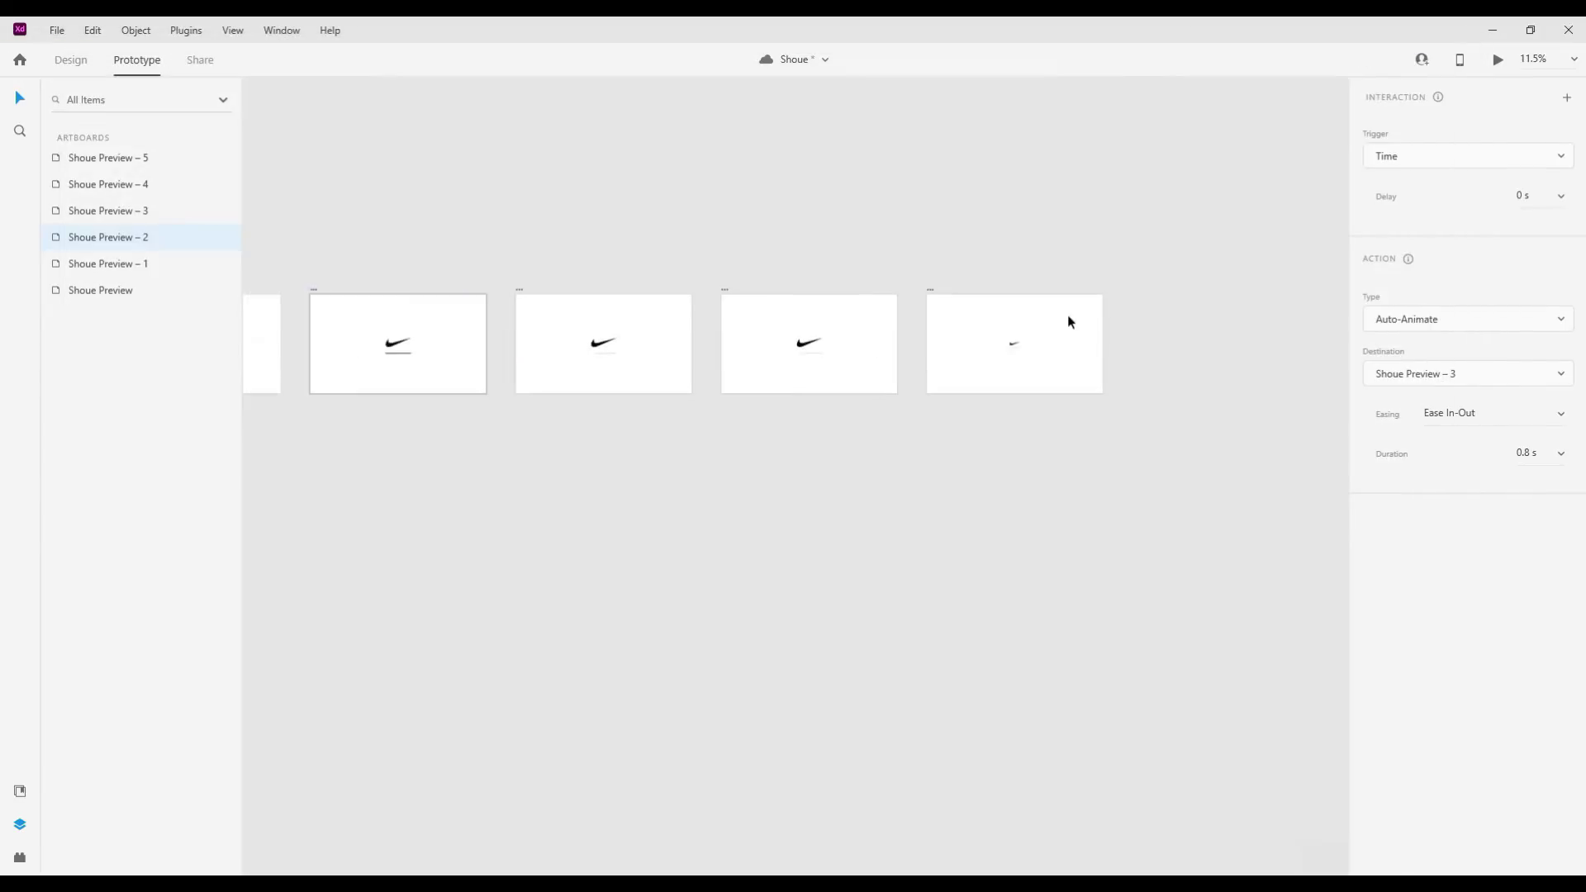
pyautogui.click(271, 290)
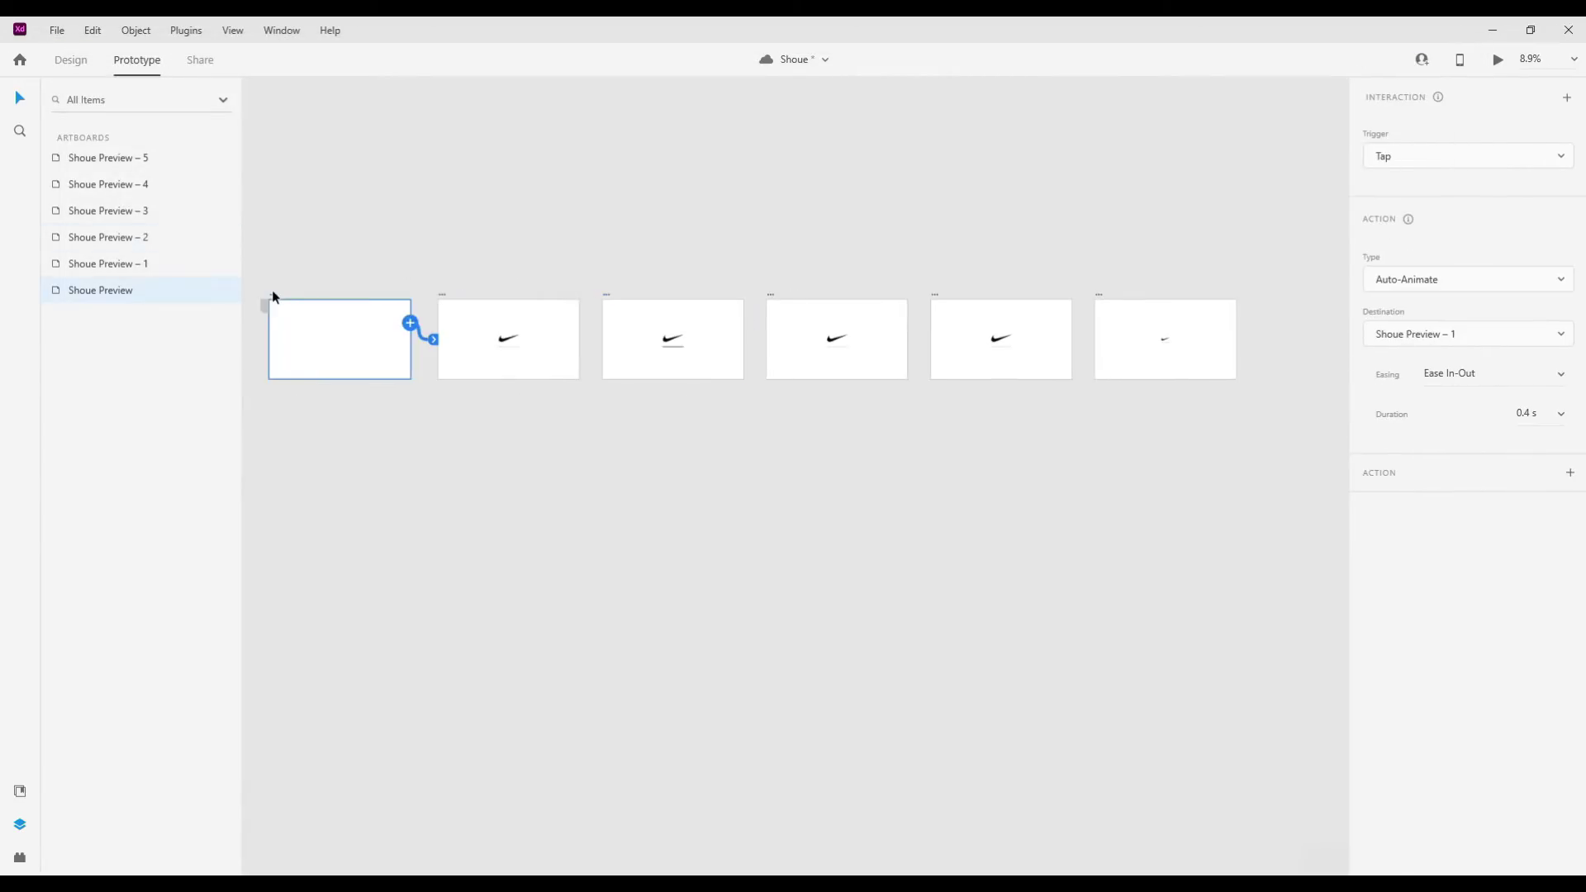
pyautogui.hotkey('ctrl', 'Return')
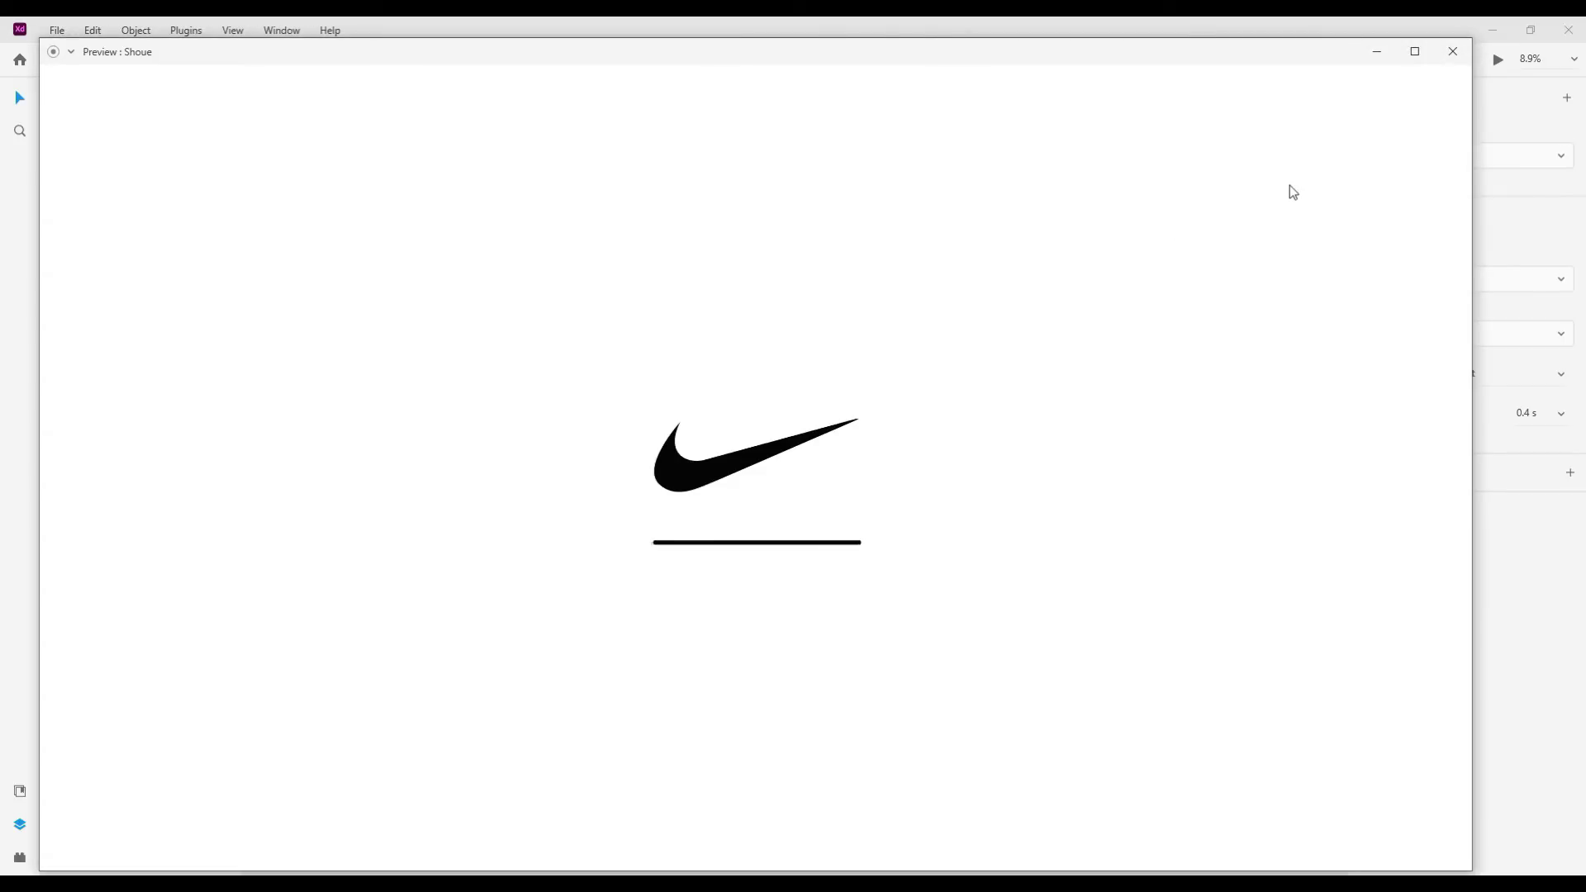
pyautogui.click(1451, 46)
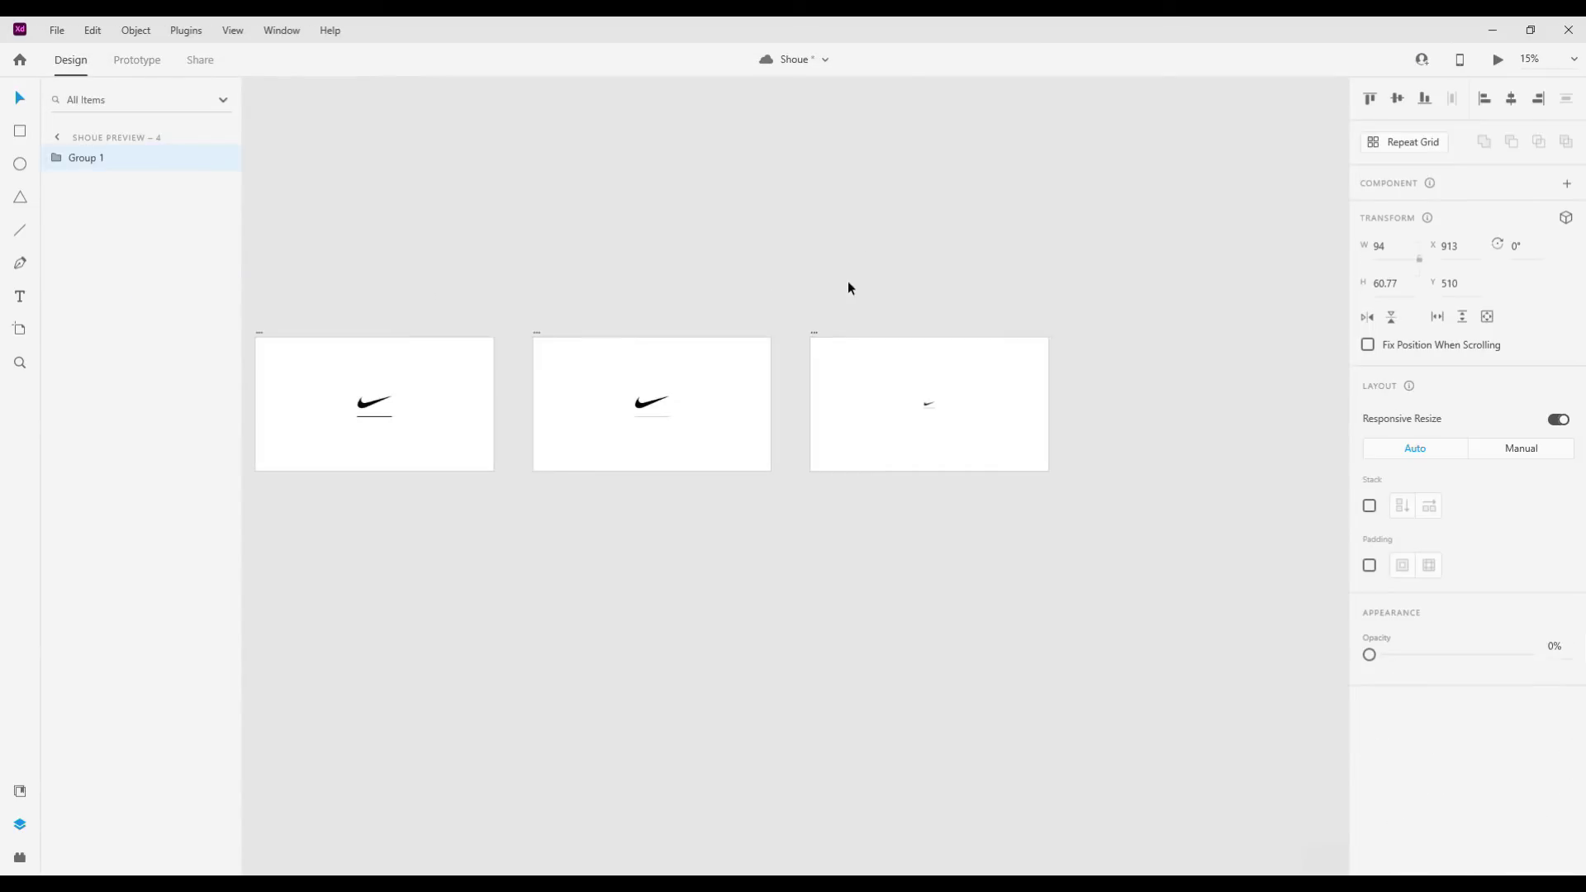
# Hide Group 1 on Shoue Preview – 4 using its eye icon in Layers.
pyautogui.click(848, 287)
pyautogui.doubleClick(190, 158)
pyautogui.click(207, 158)
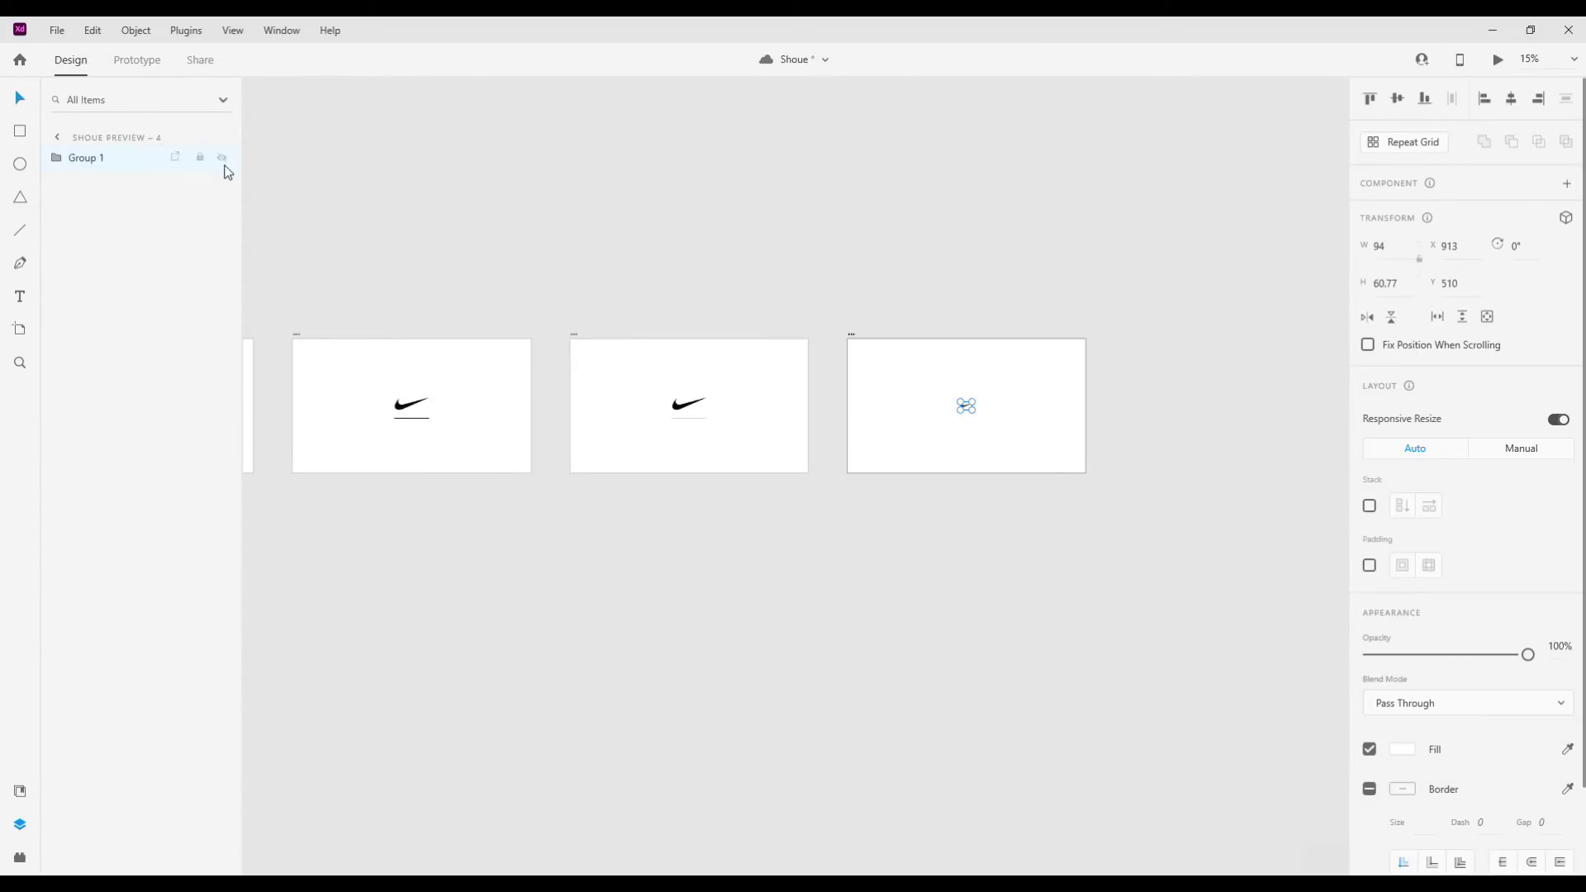
# In Prototype mode, replay the preview from the first artboard to check the fade.
pyautogui.click(574, 333)
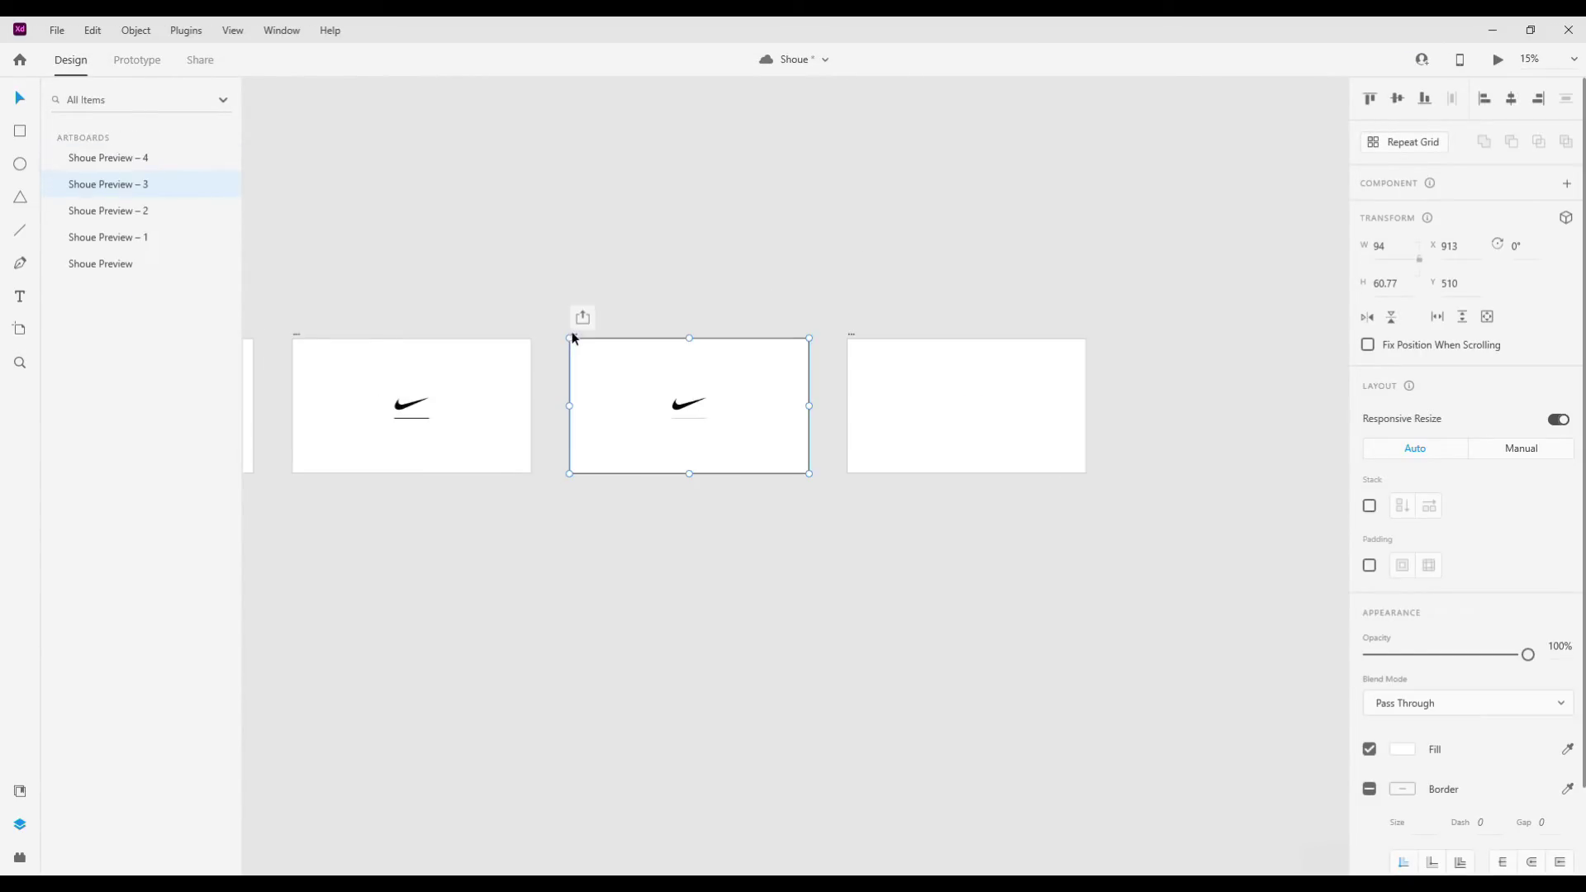
pyautogui.click(155, 68)
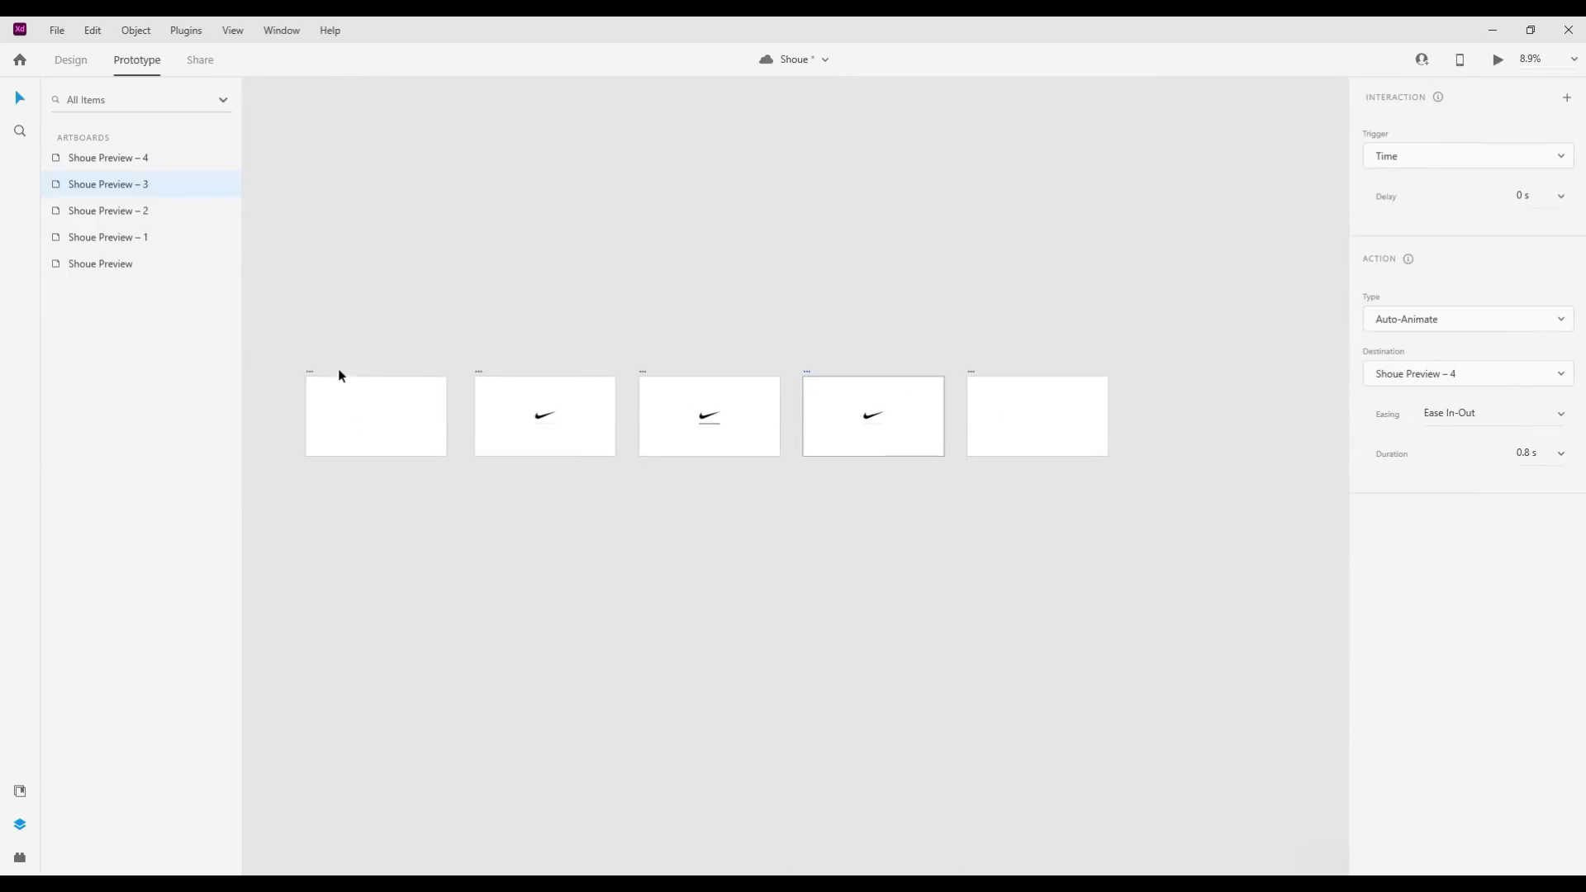
pyautogui.click(309, 370)
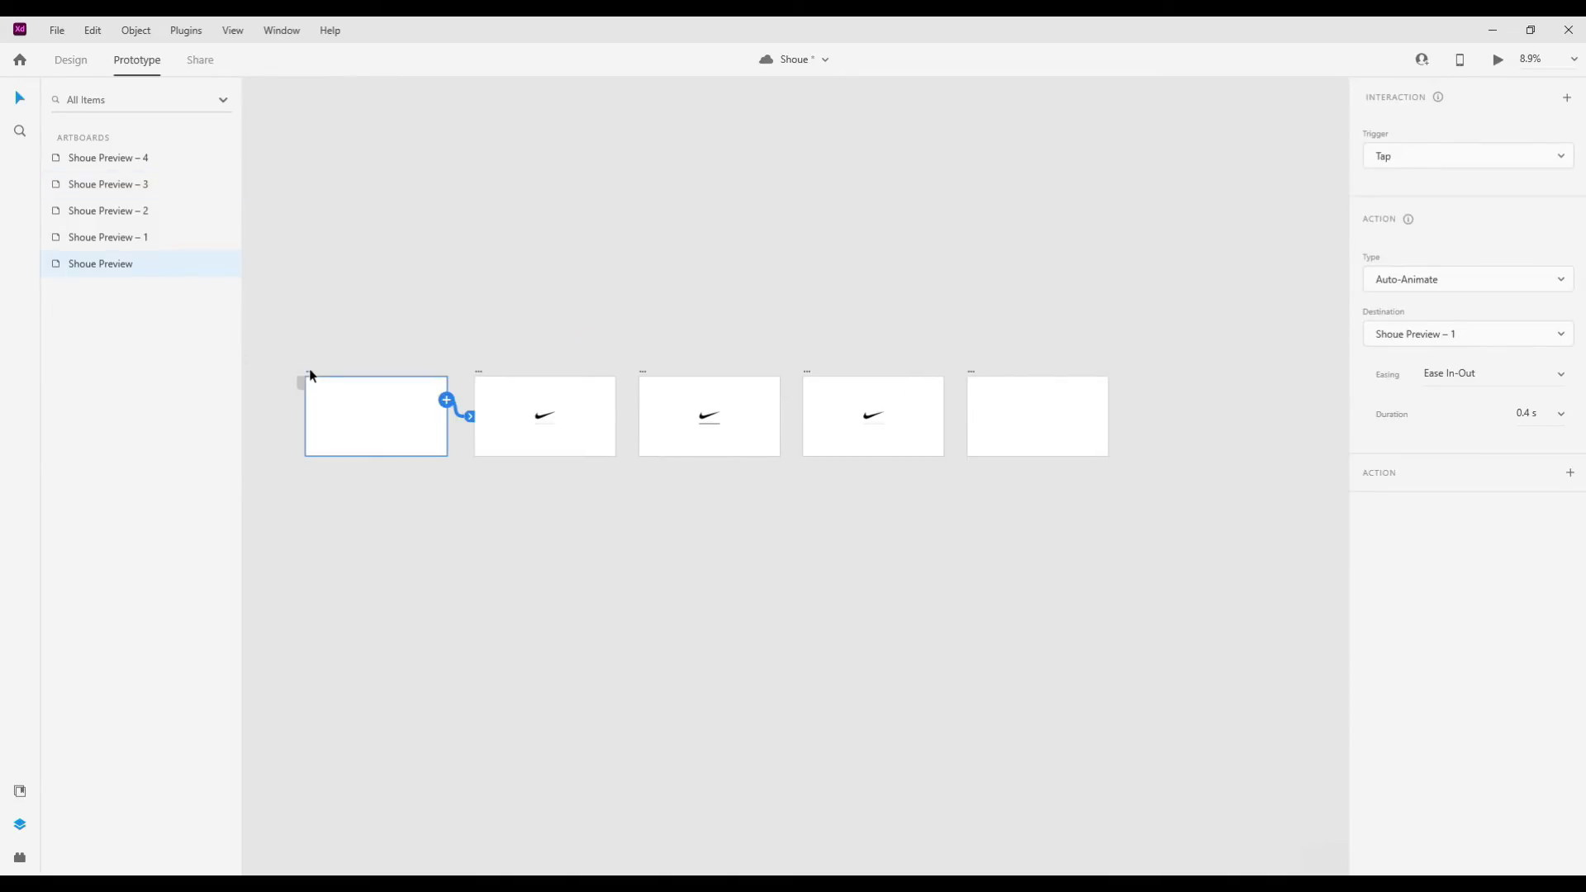
pyautogui.hotkey('ctrl', 'Return')
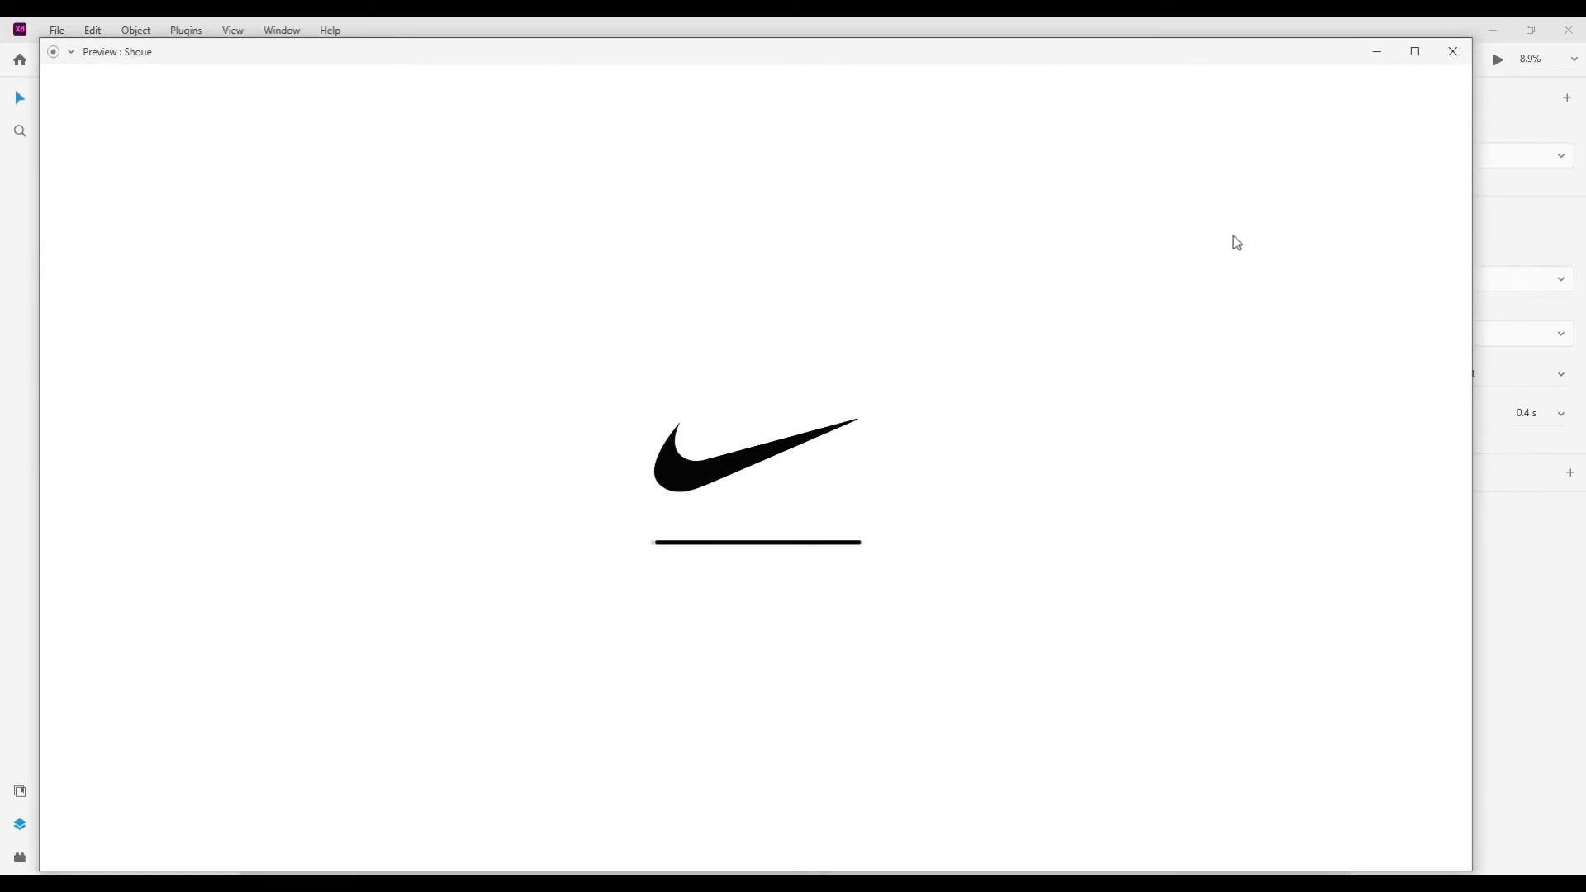
pyautogui.click(1452, 51)
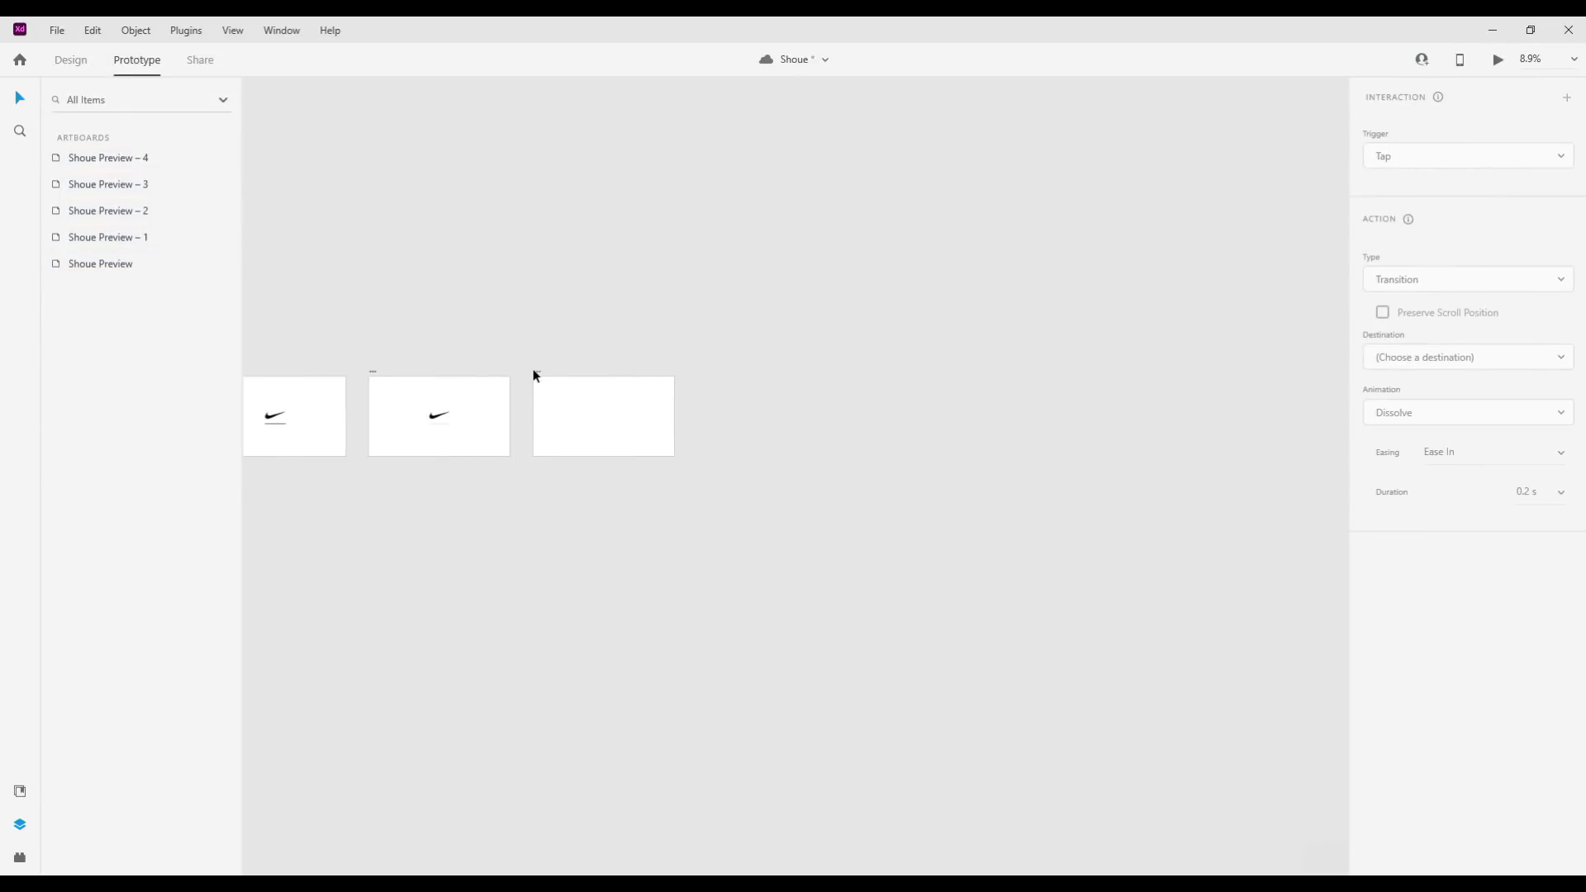
# In Design mode, Alt-drag Shoue Preview – 4 to create Shoue Preview – 5.
pyautogui.click(533, 374)
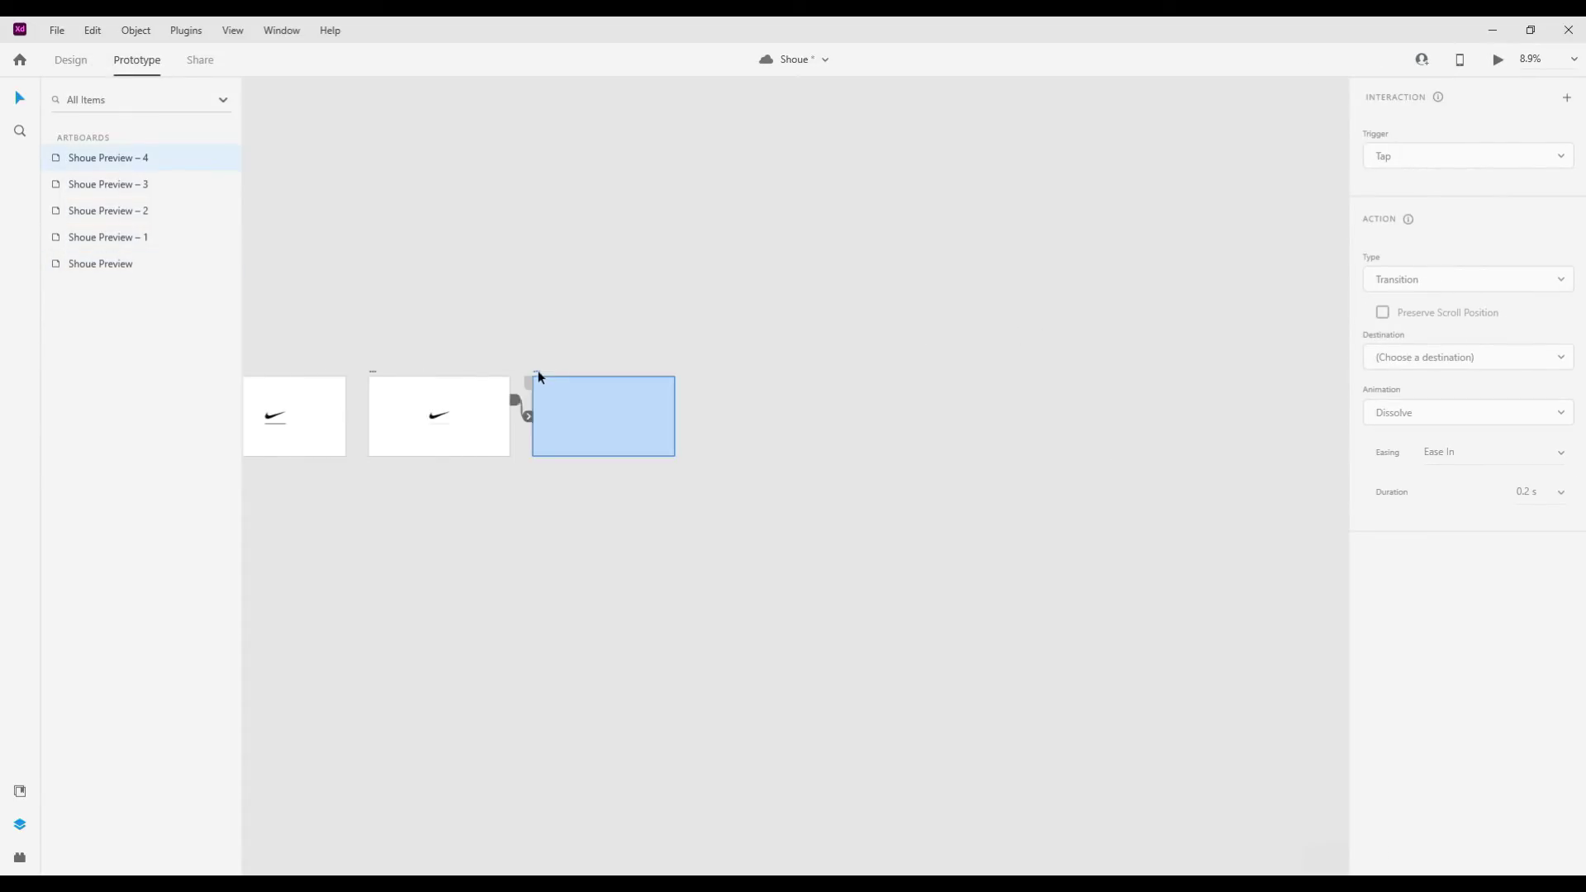
pyautogui.hotkey('ctrl', 'Tab')
pyautogui.moveTo(538, 374); pyautogui.dragTo(702, 373)
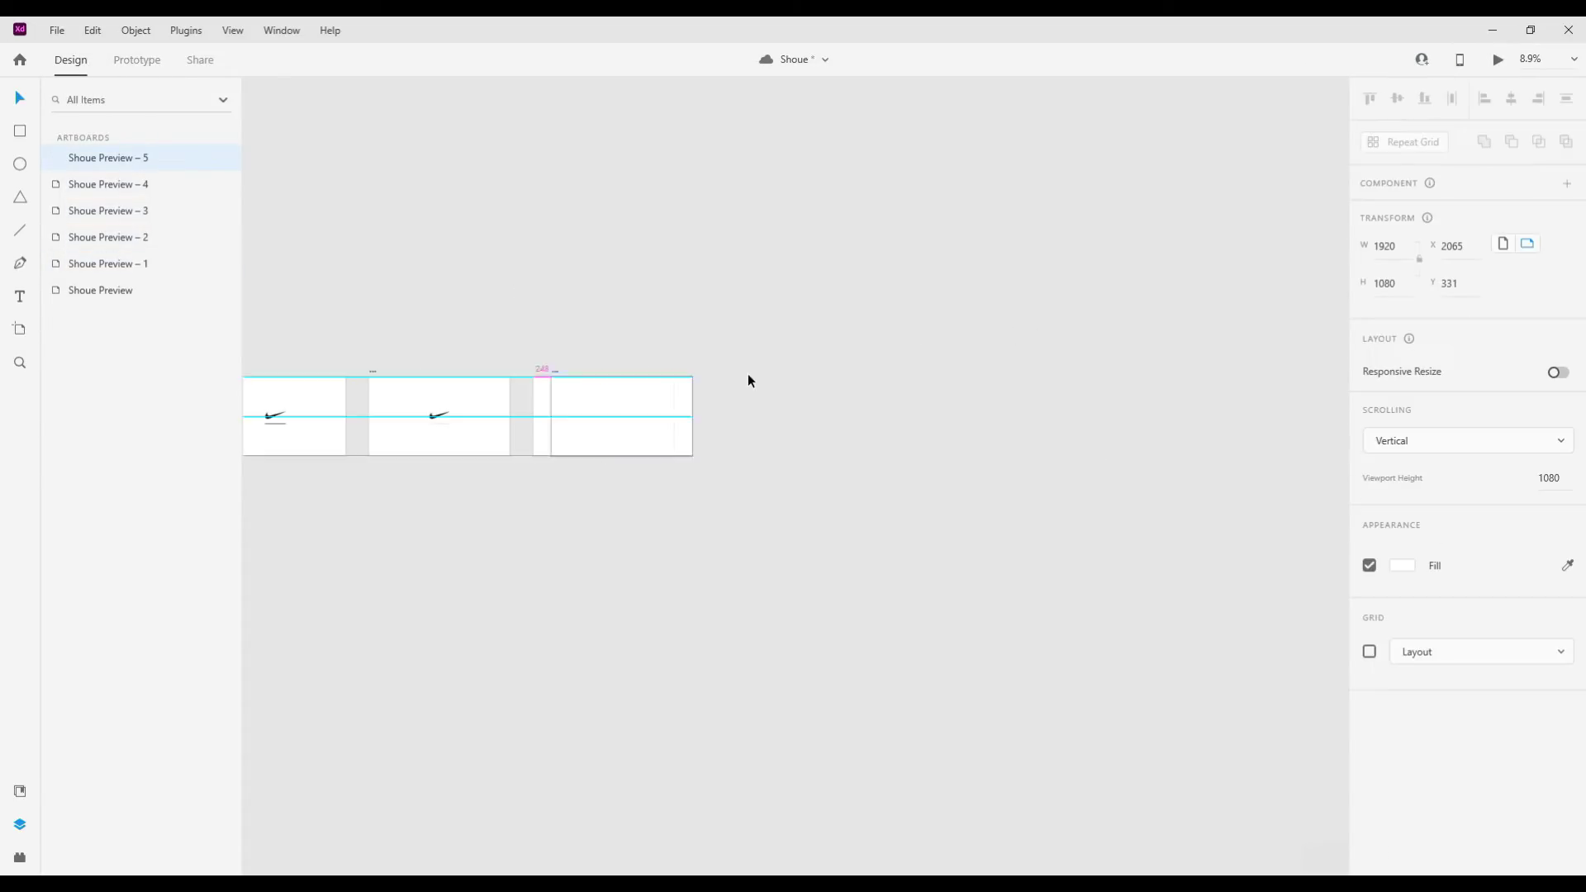
pyautogui.click(747, 399)
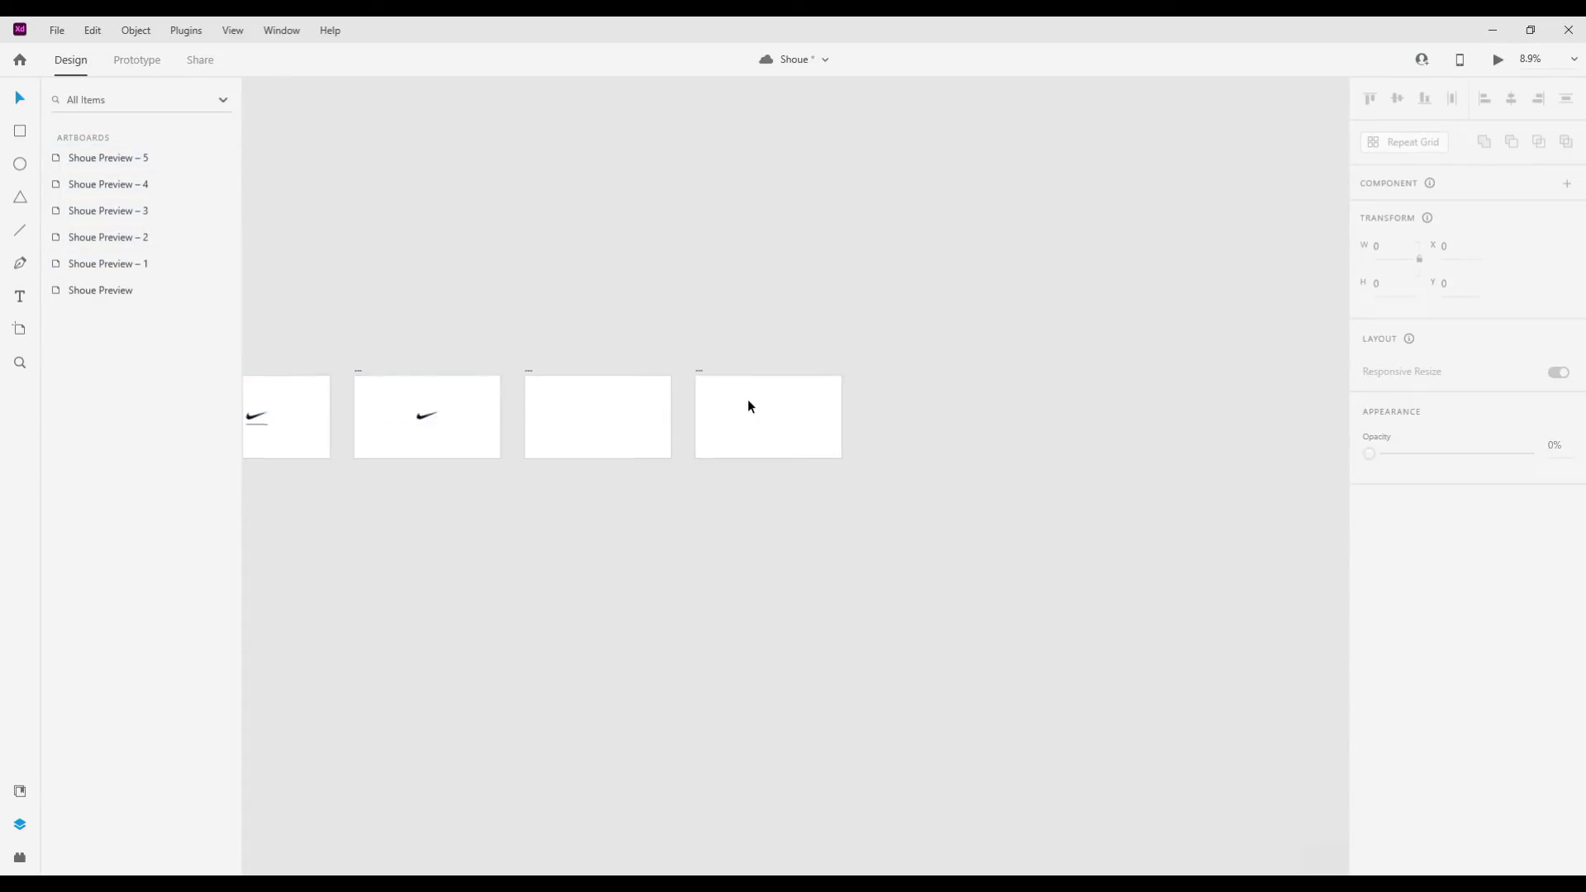
pyautogui.scroll(5, 747, 399)
pyautogui.scroll(3, 808, 550)
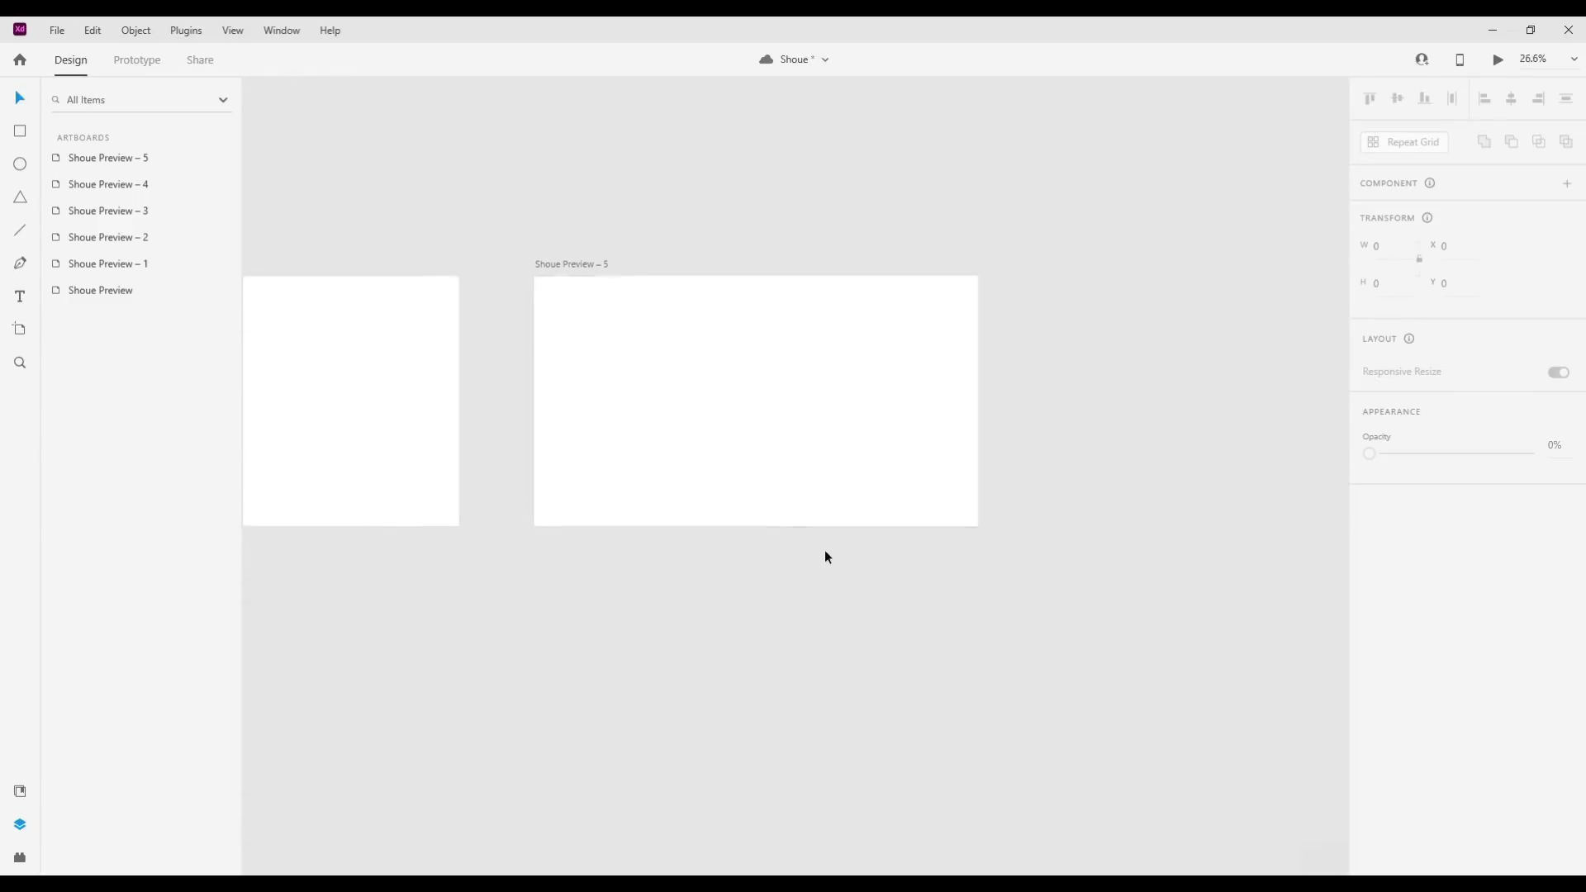
pyautogui.scroll(-2, 619, 410)
# Draw a borderless 1622 × 1080 rectangle covering most of Shoue Preview – 5.
pyautogui.press('r')
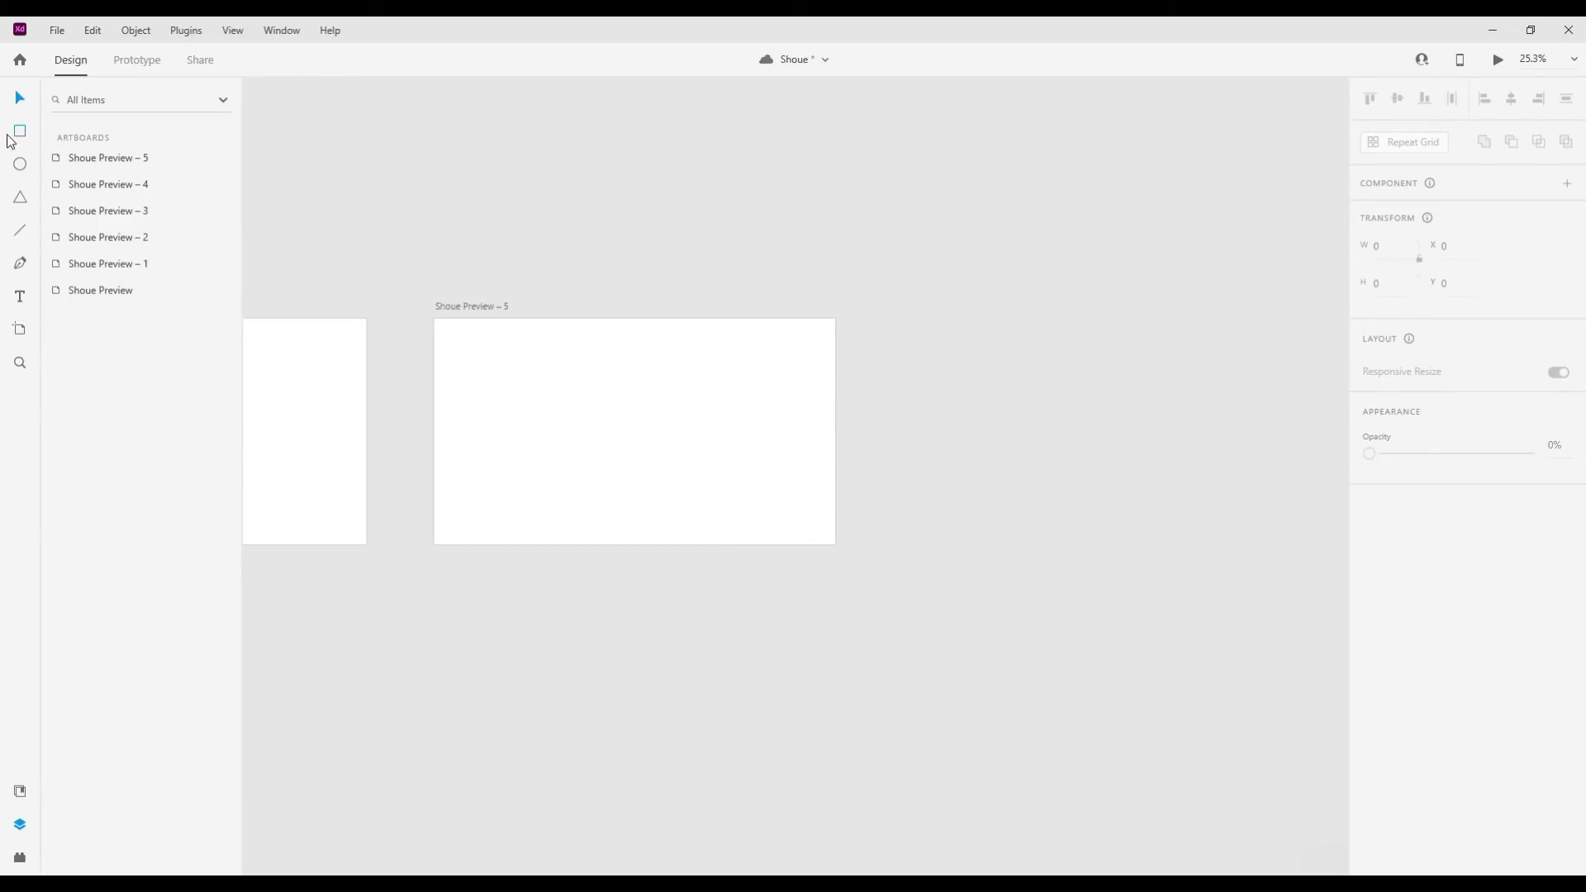
pyautogui.moveTo(433, 318); pyautogui.dragTo(772, 545)
pyautogui.scroll(3, 679, 464)
pyautogui.hscroll(-2, 1043, 405)
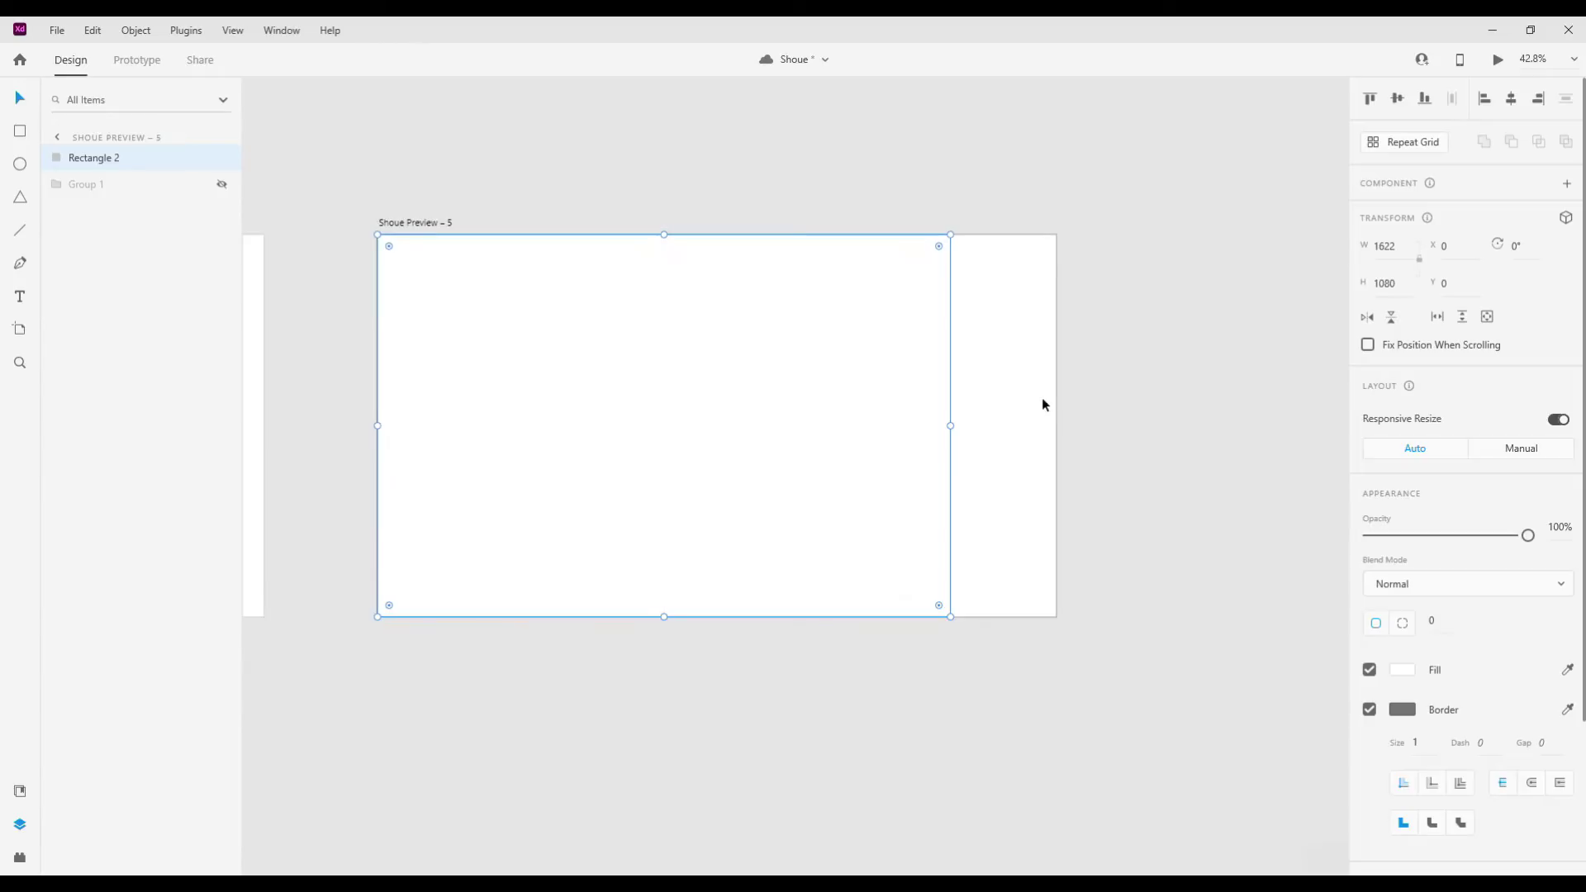
pyautogui.click(1369, 709)
# Fill the rectangle with a diagonal linear gradient from #EBEBEB to #D1D1D1.
pyautogui.click(1401, 670)
pyautogui.click(1181, 538)
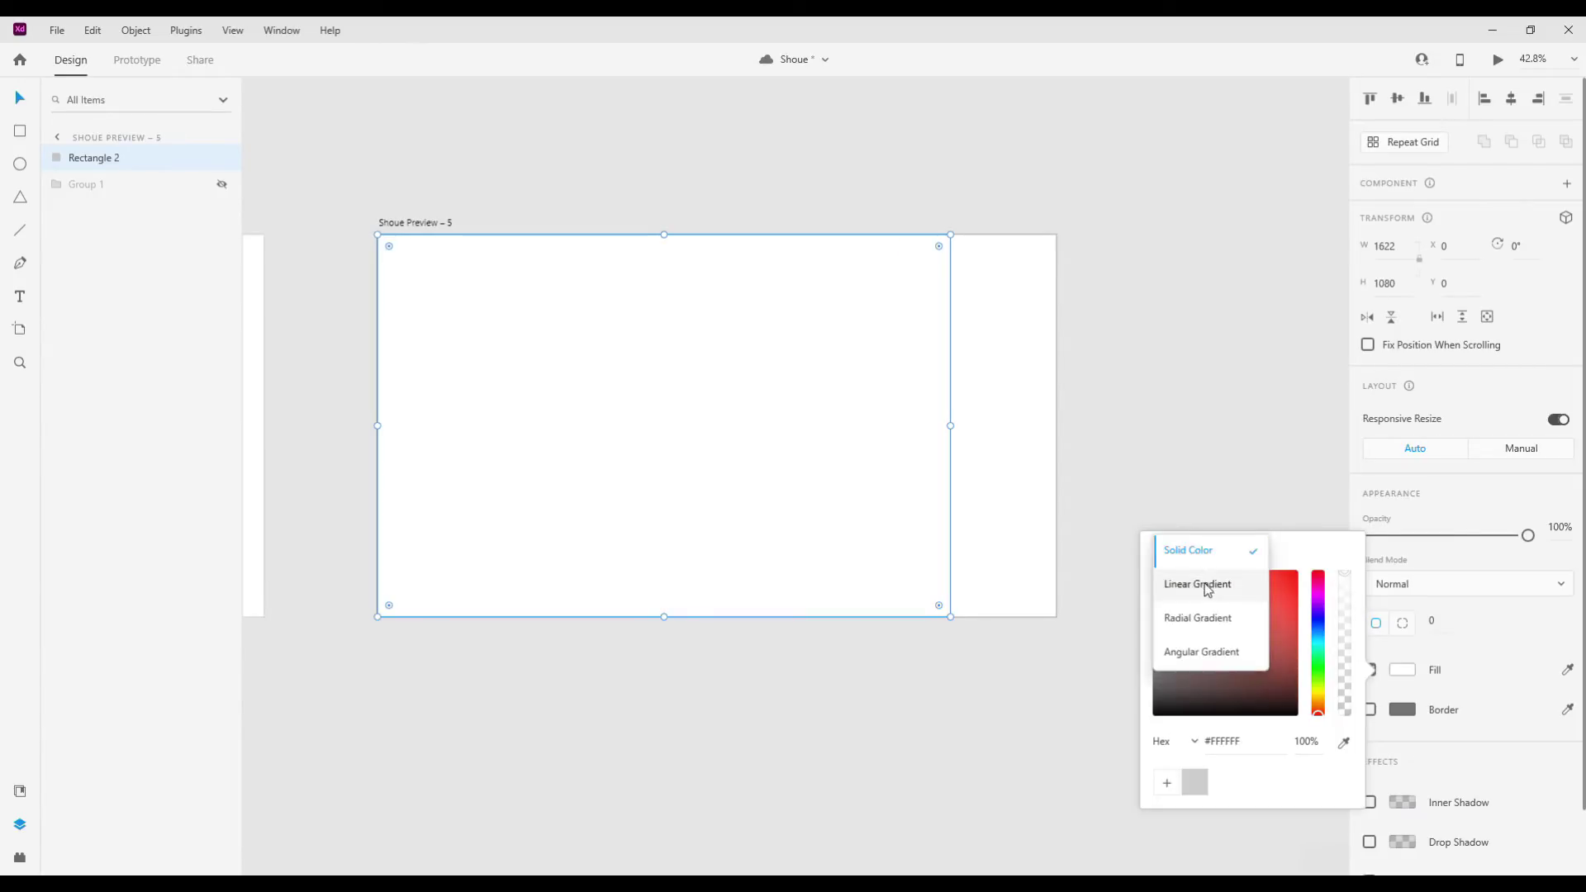
pyautogui.click(1194, 584)
pyautogui.click(1351, 563)
pyautogui.moveTo(1201, 626)
pyautogui.mouseDown()
pyautogui.moveTo(1109, 613)
pyautogui.moveTo(1137, 602)
pyautogui.moveTo(1121, 586)
pyautogui.mouseUp()
pyautogui.click(1159, 564)
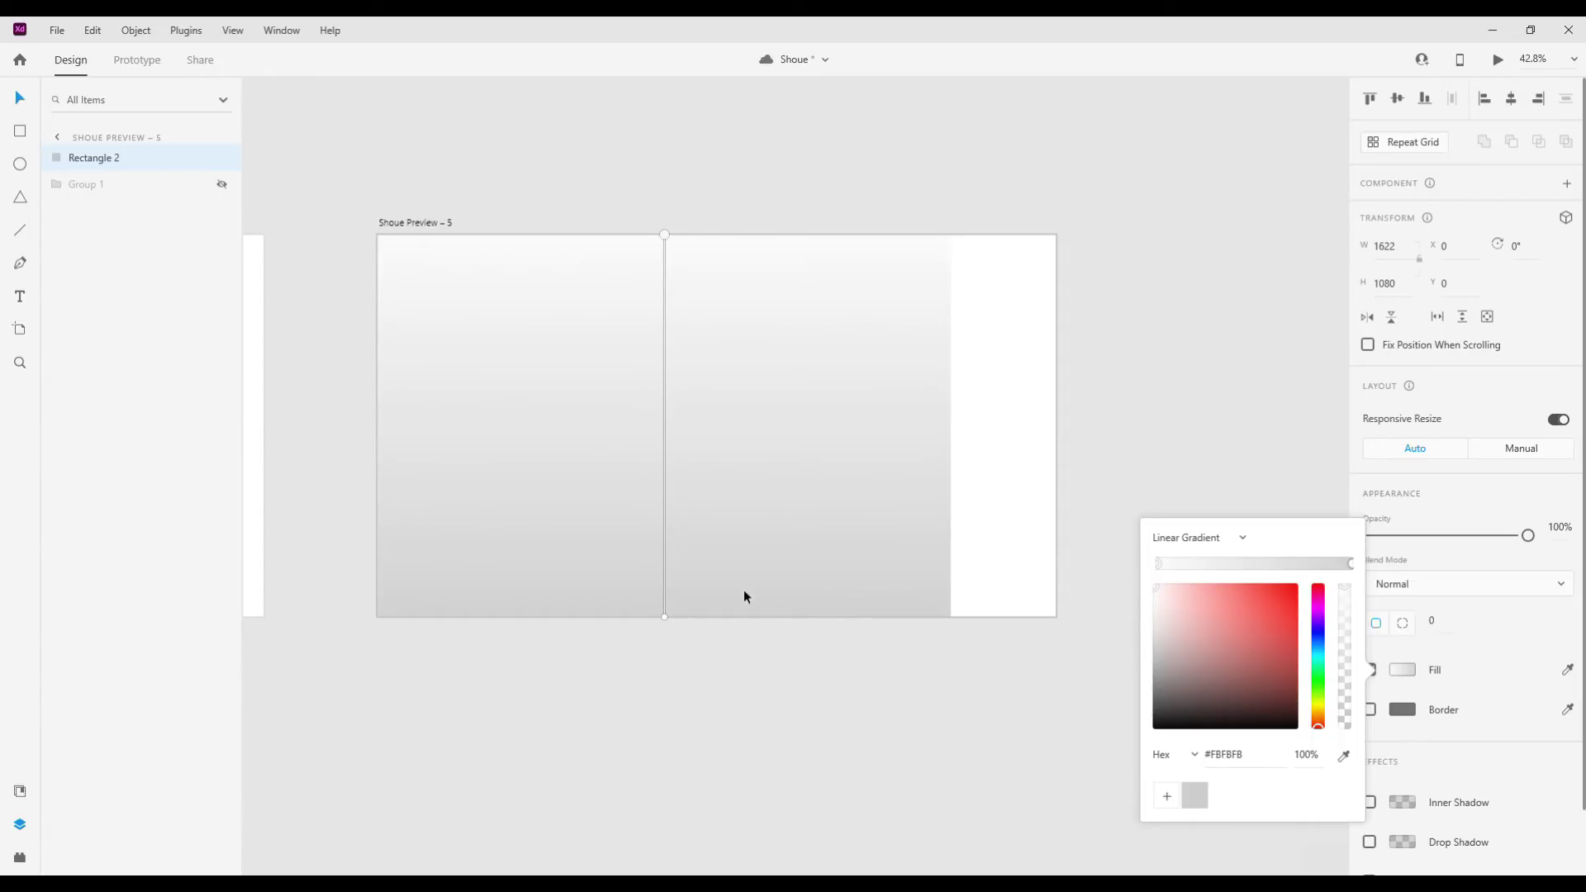
pyautogui.moveTo(665, 617); pyautogui.dragTo(863, 658)
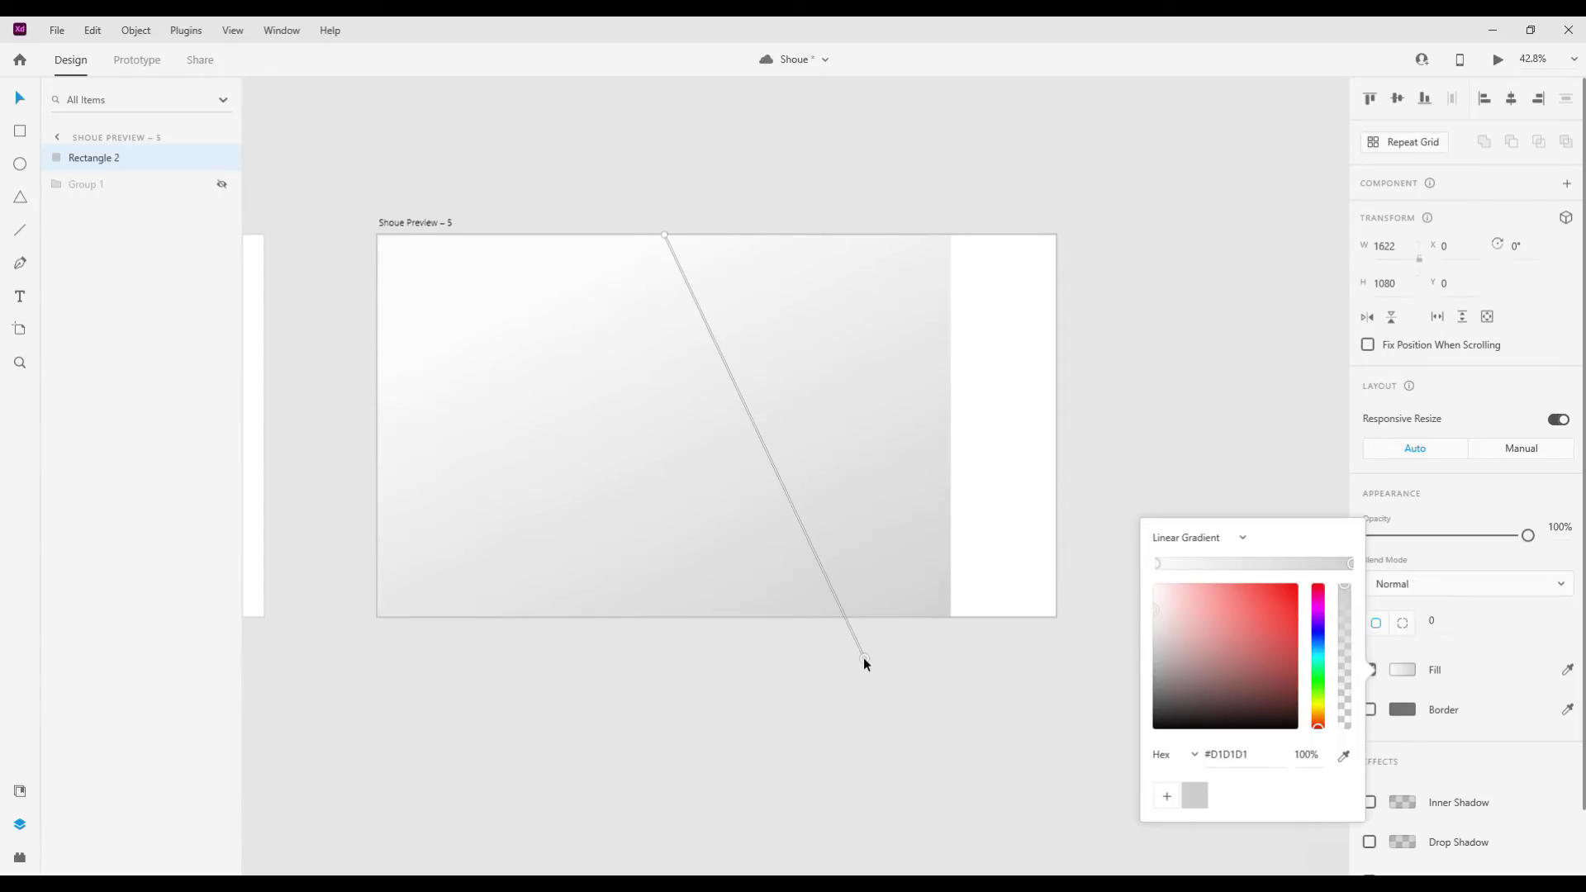
pyautogui.click(858, 684)
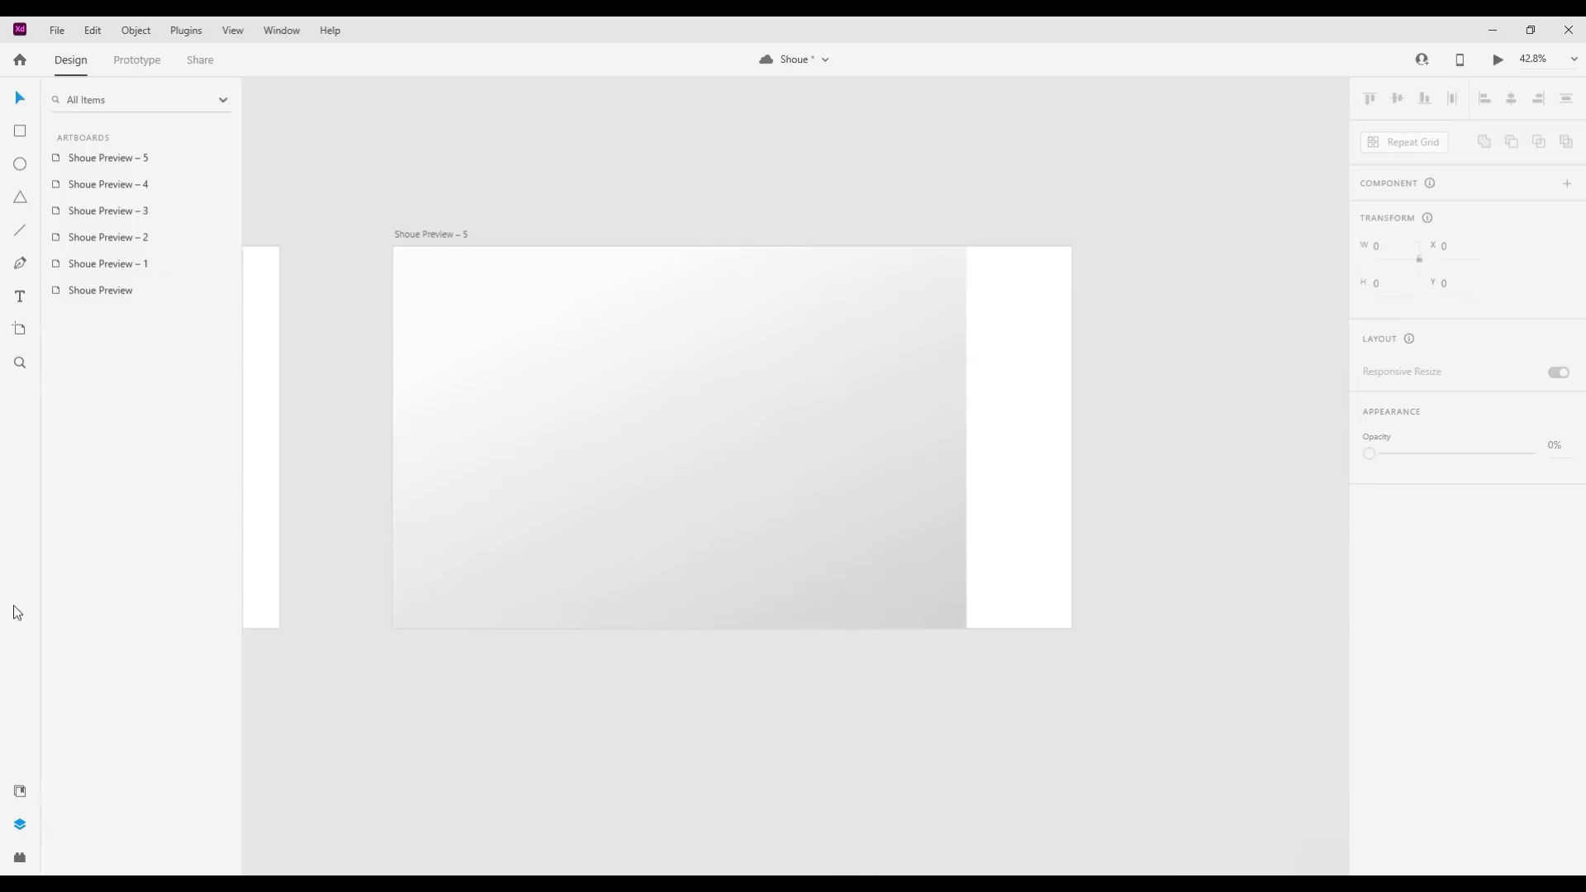
pyautogui.click(20, 791)
# Place the swoosh logo component from Document Assets at 80 × 80, positioned at X 50, Y 10.
pyautogui.moveTo(124, 360); pyautogui.dragTo(601, 575)
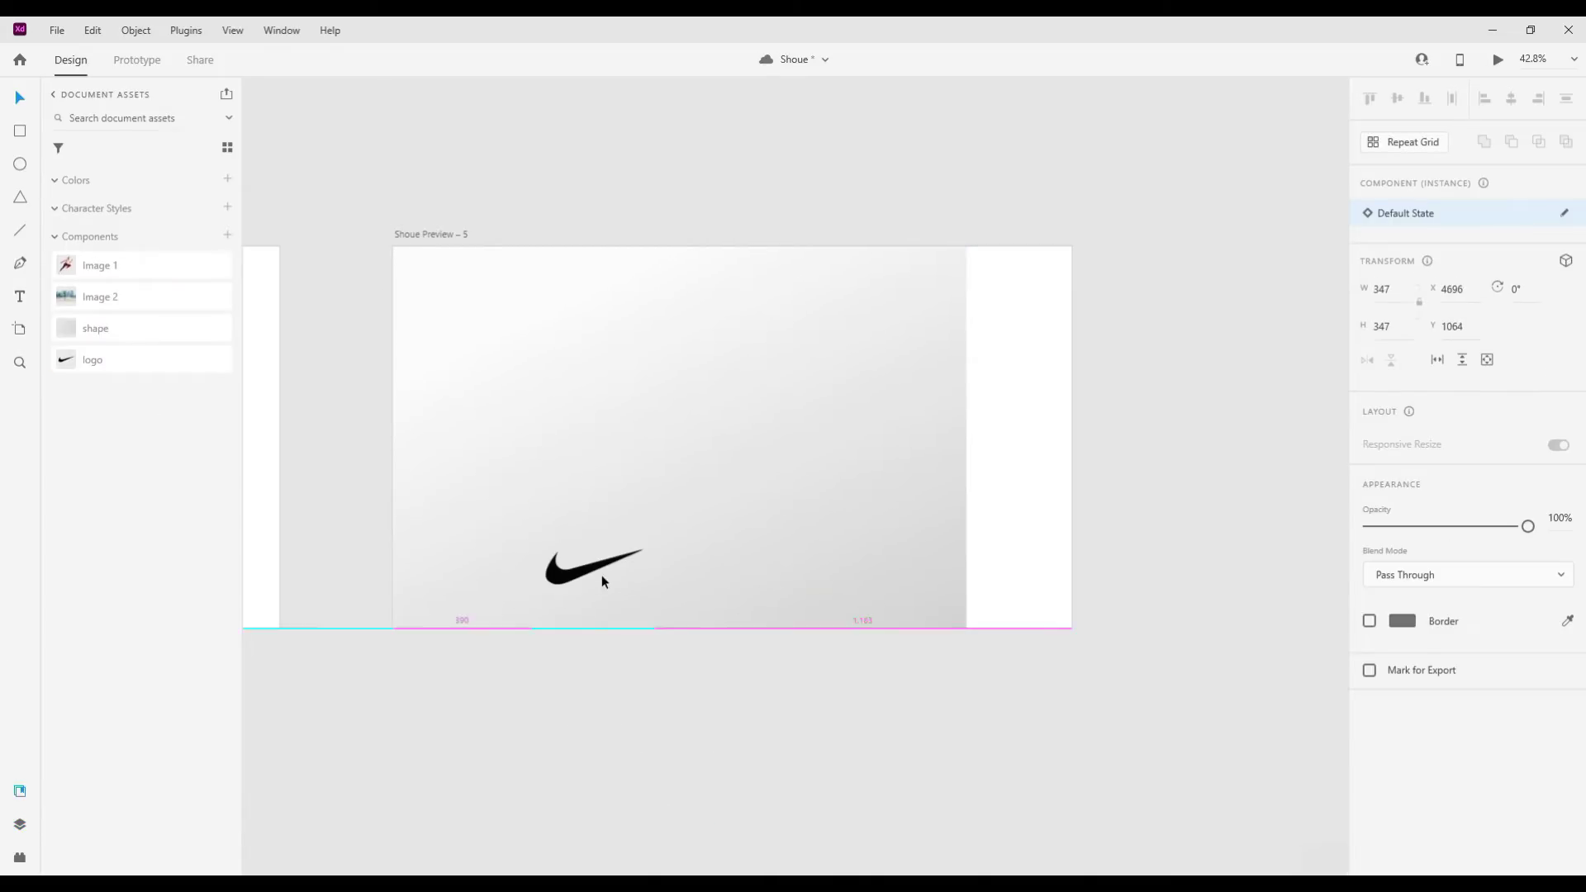
pyautogui.moveTo(654, 628)
pyautogui.mouseDown()
pyautogui.moveTo(562, 534)
pyautogui.moveTo(484, 383)
pyautogui.mouseUp()
pyautogui.moveTo(430, 303); pyautogui.dragTo(429, 294)
pyautogui.scroll(5, 429, 295)
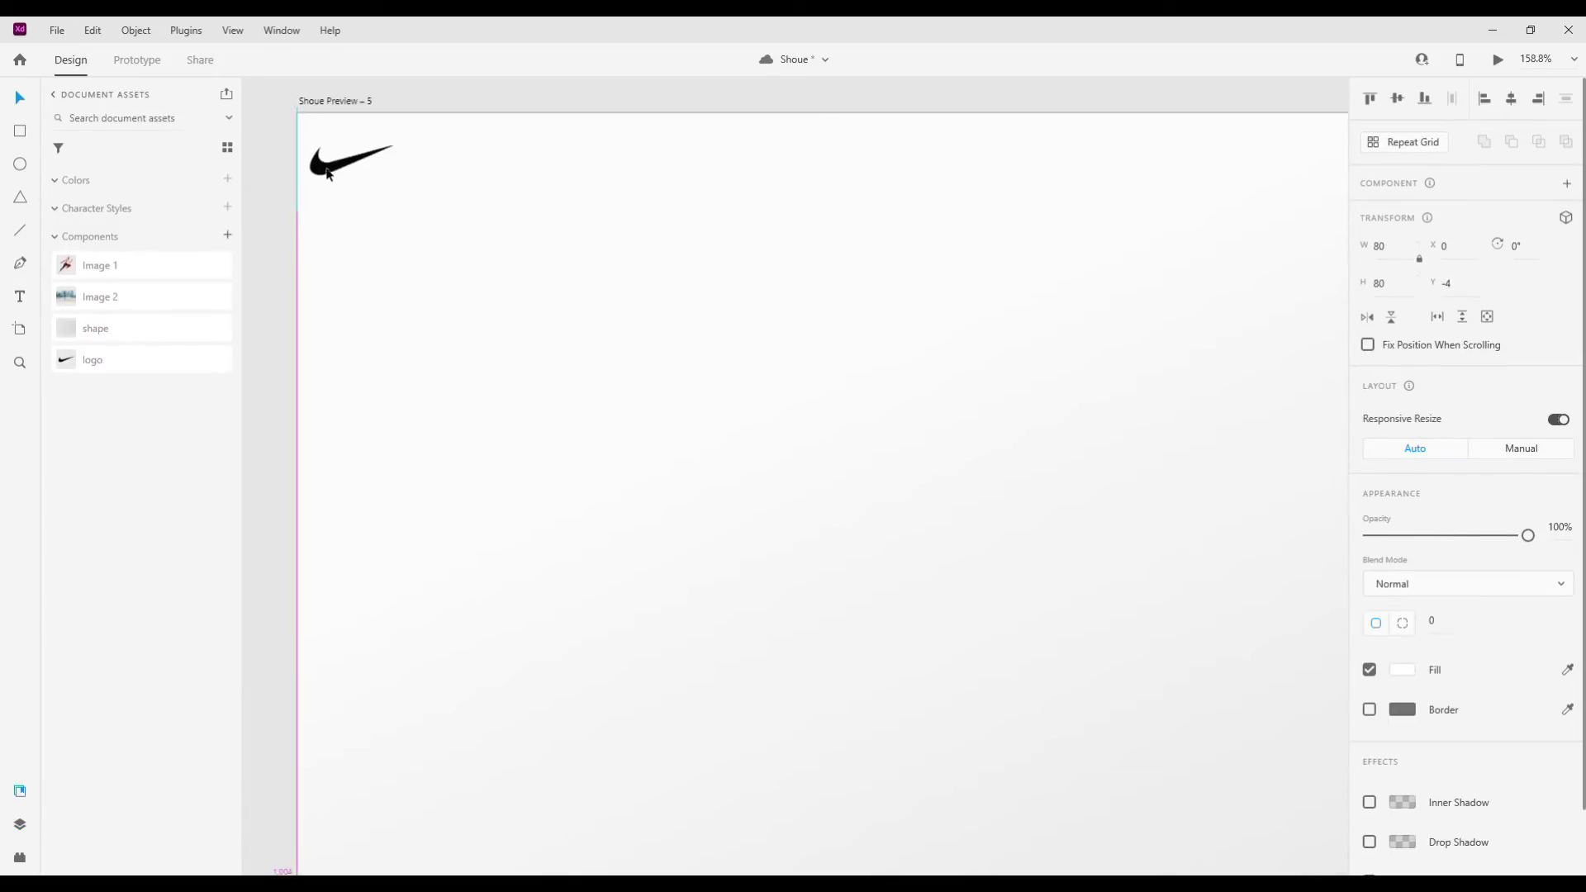
pyautogui.hotkey('shift', 'Right')
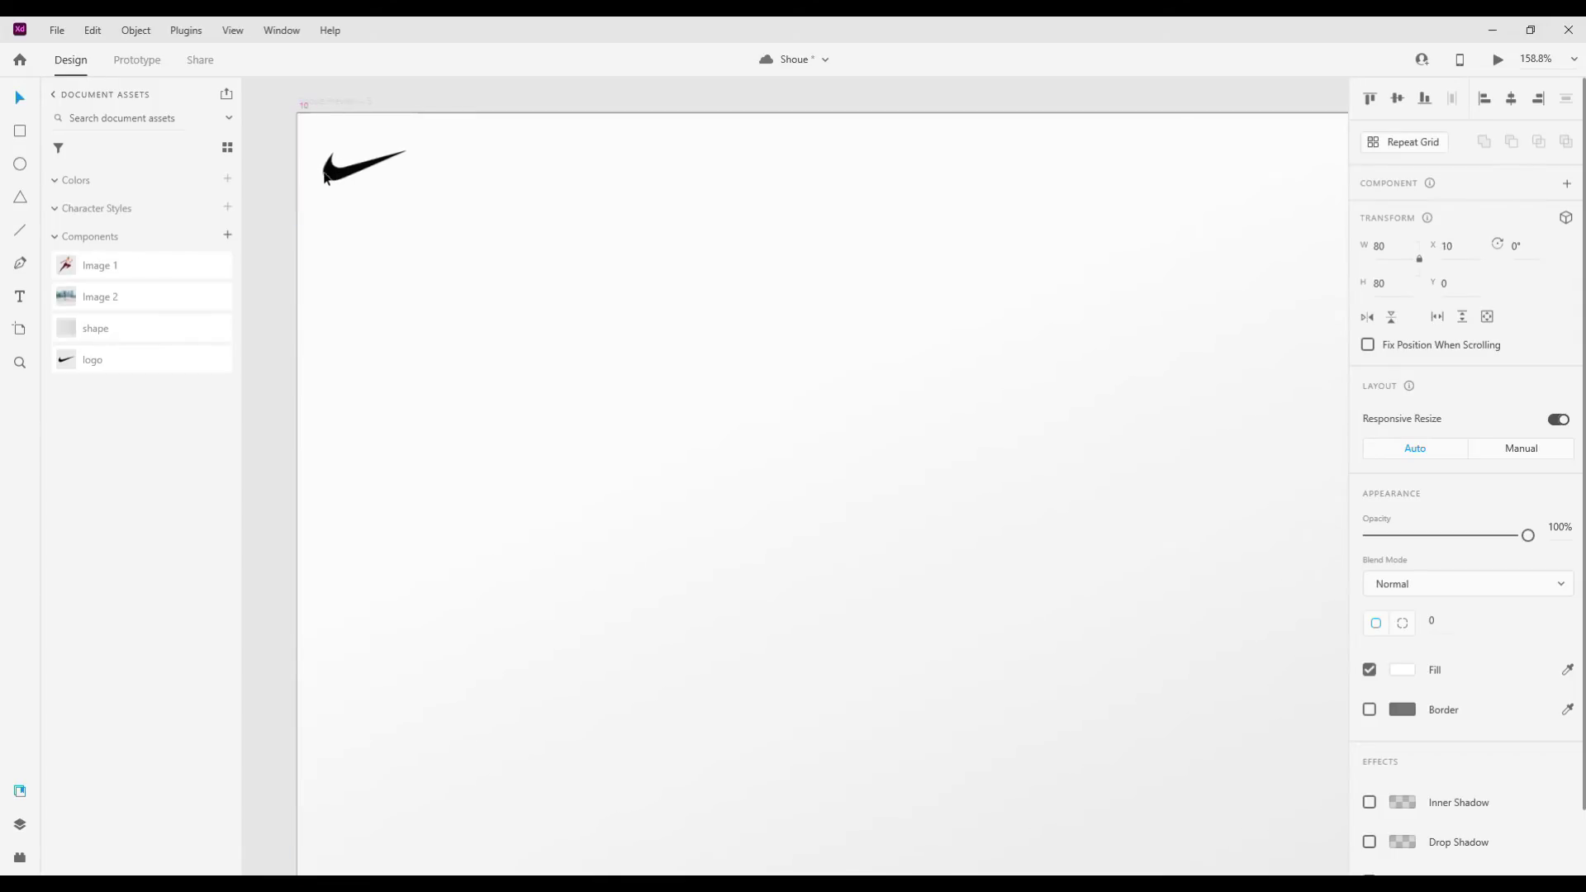
pyautogui.hotkey('shift', 'Down')
pyautogui.scroll(2, 481, 220)
pyautogui.click(382, 227)
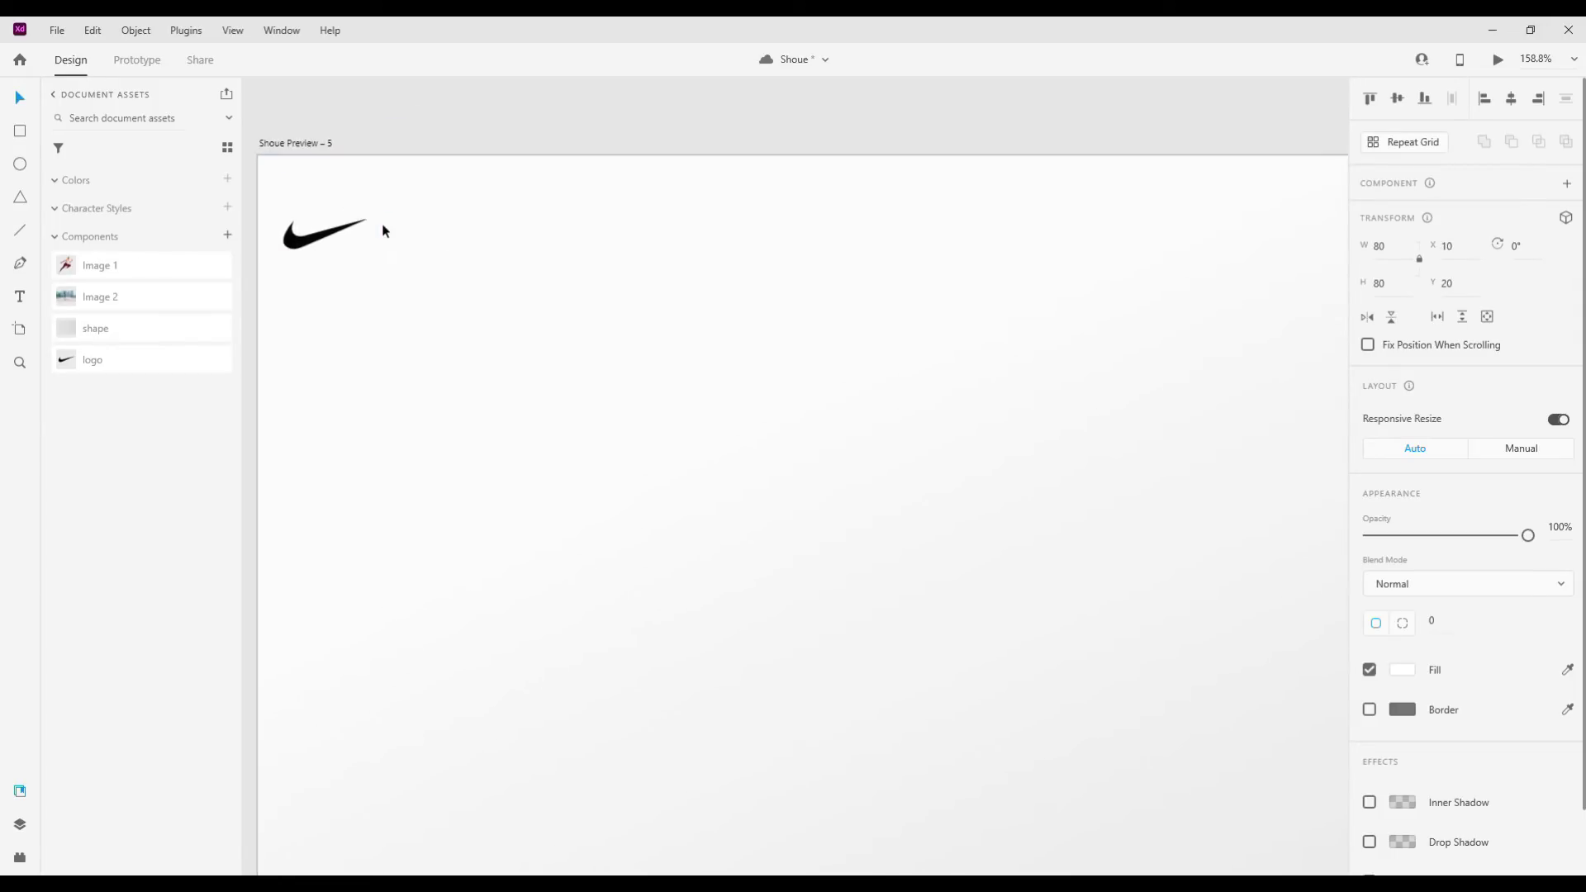
pyautogui.hotkey('shift', 'Right')
pyautogui.hotkey('shift', 'Right')
pyautogui.hotkey('shift', 'Right')
pyautogui.scroll(-3, 439, 246)
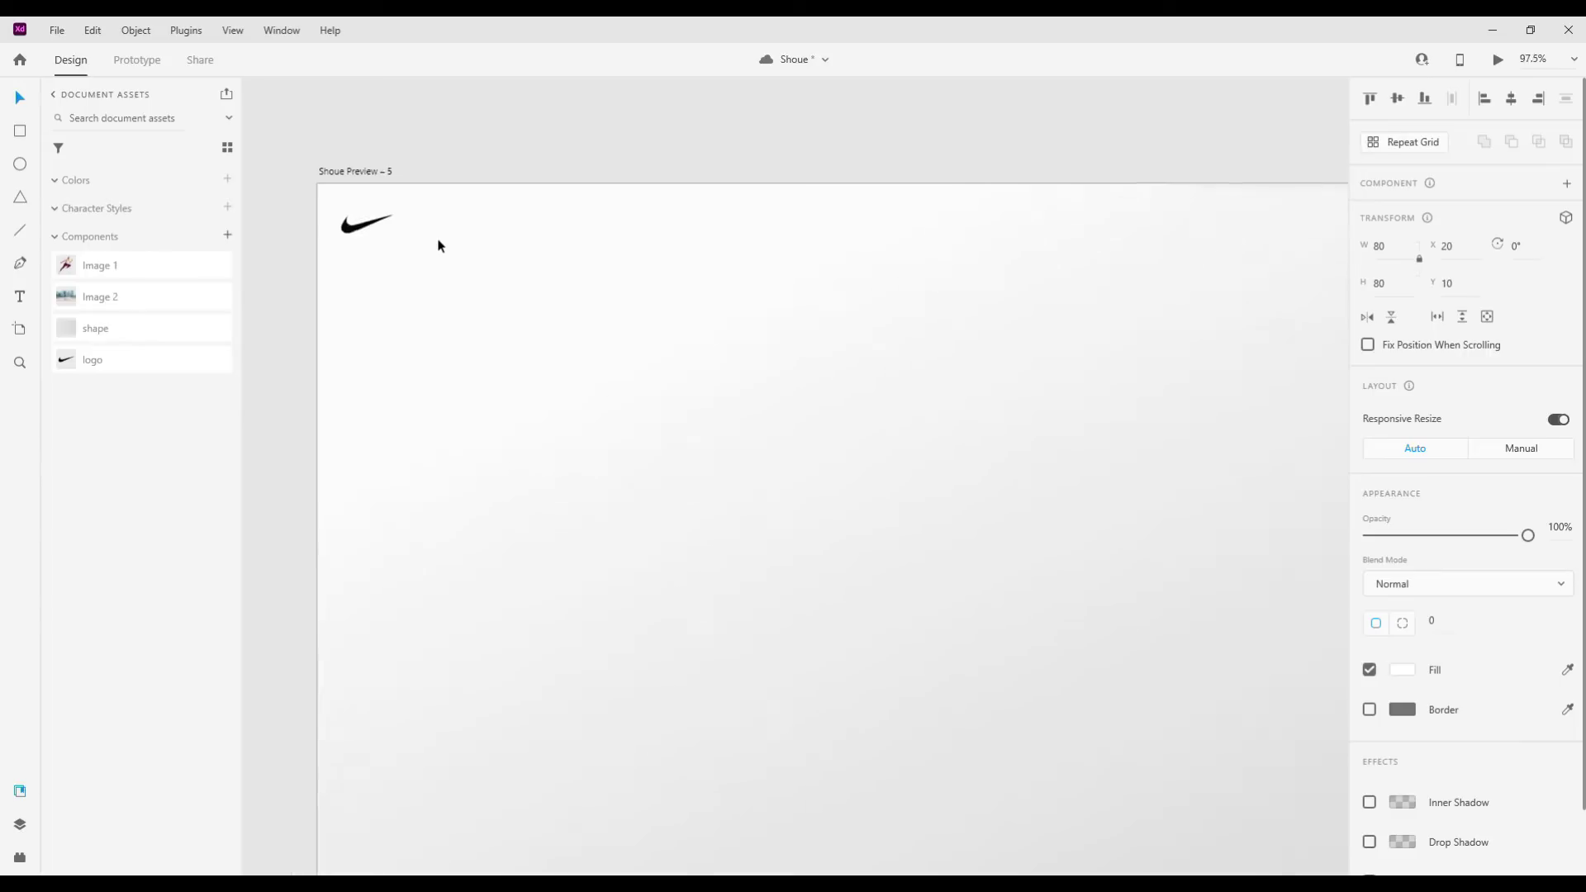
pyautogui.scroll(-3, 534, 407)
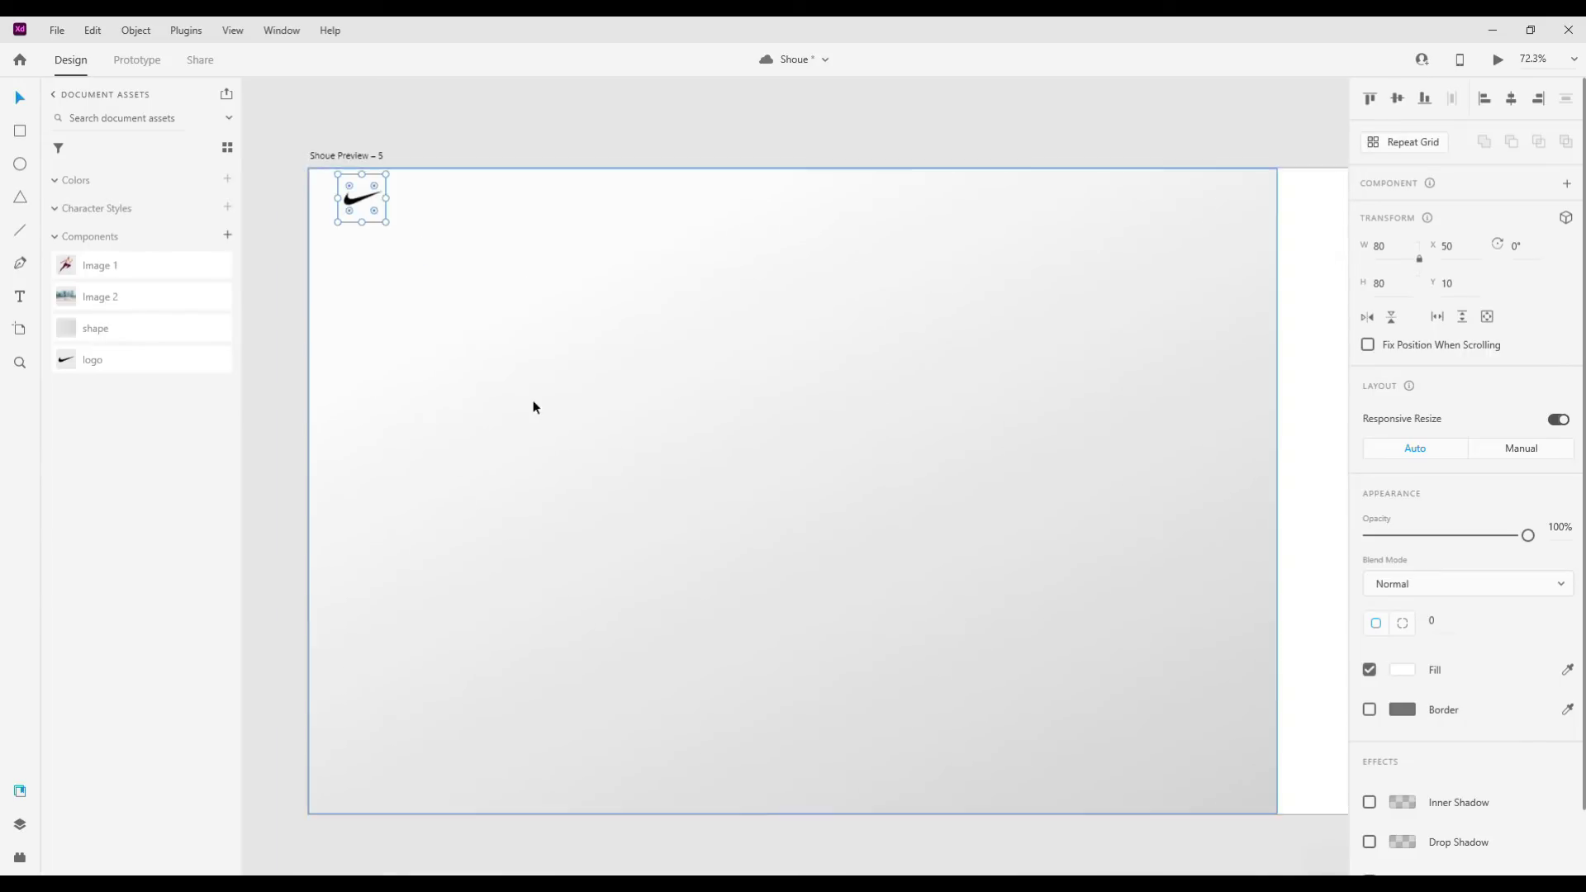
pyautogui.scroll(-1, 619, 297)
# Add a 'Man' text label in Oswald and move it to the top of the artboard.
pyautogui.click(20, 826)
pyautogui.press('t')
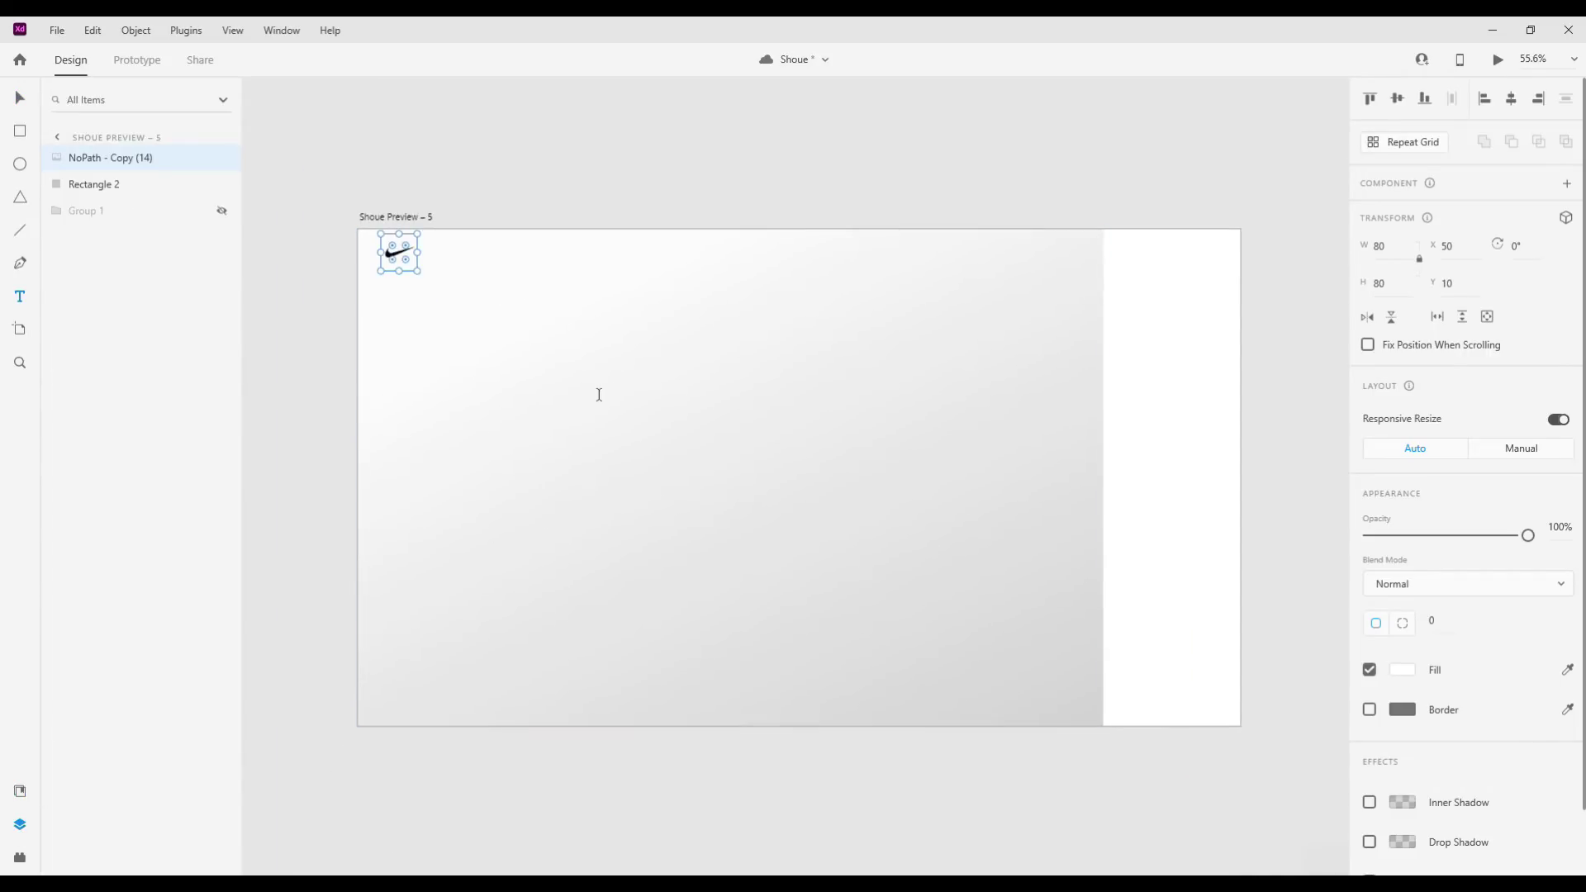
pyautogui.click(623, 390)
pyautogui.click(28, 101)
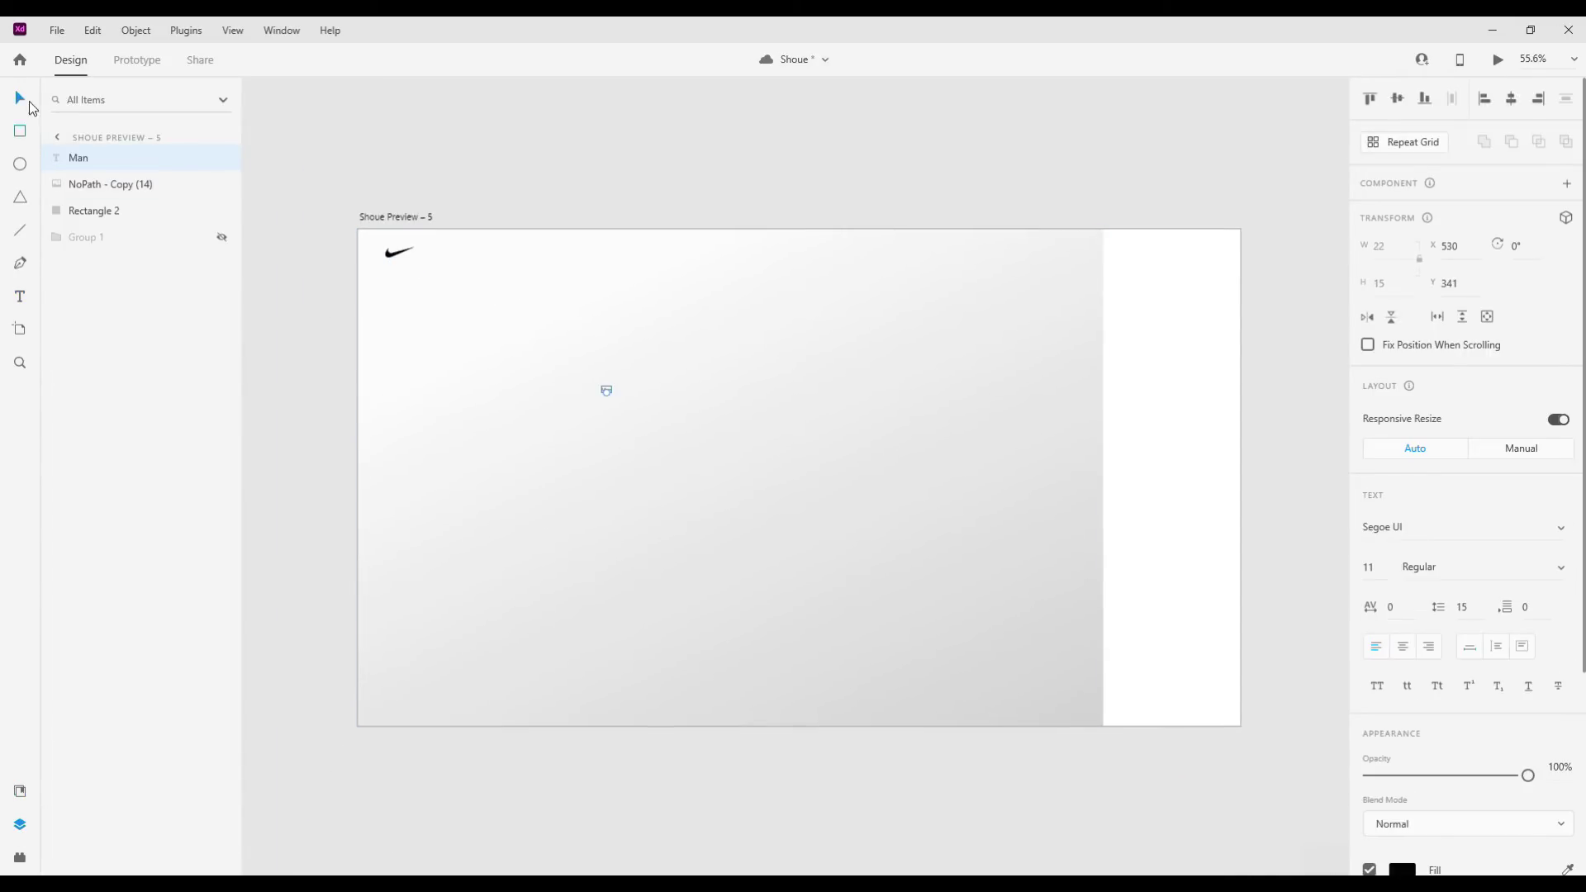
pyautogui.click(1411, 534)
pyautogui.moveTo(607, 386)
pyautogui.mouseDown()
pyautogui.moveTo(736, 253)
pyautogui.moveTo(855, 261)
pyautogui.mouseUp()
# Duplicate the label into 'Woman' and 'Kids' labels placed to its right.
pyautogui.scroll(5, 736, 253)
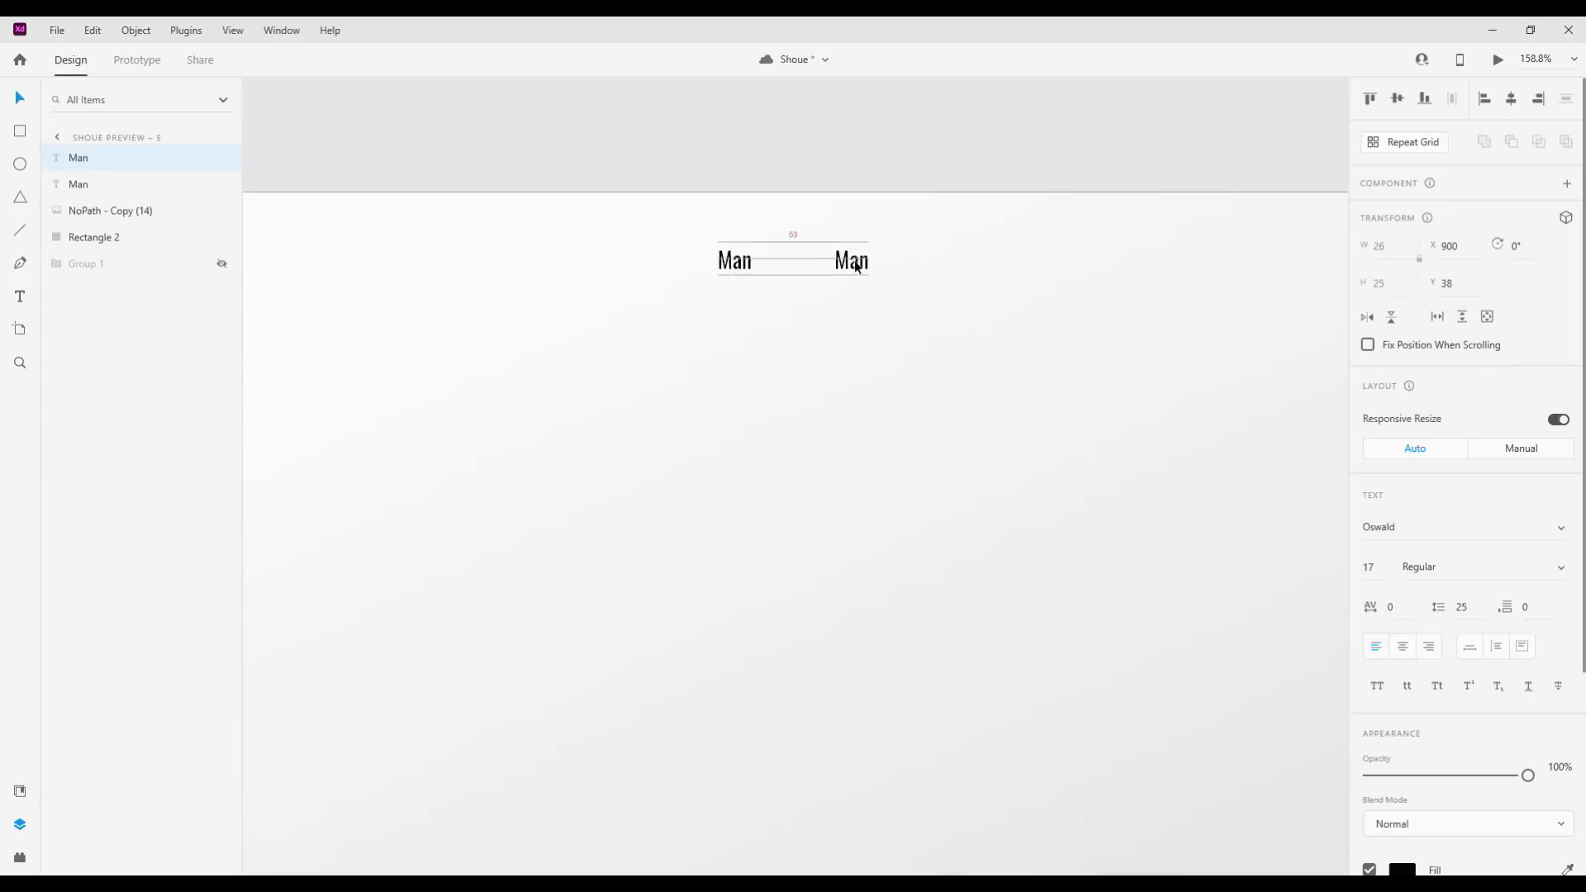
pyautogui.press('BackSpace')
pyautogui.press('Escape')
pyautogui.moveTo(863, 263); pyautogui.dragTo(1010, 269)
pyautogui.doubleClick(1011, 268)
pyautogui.write('Kis')
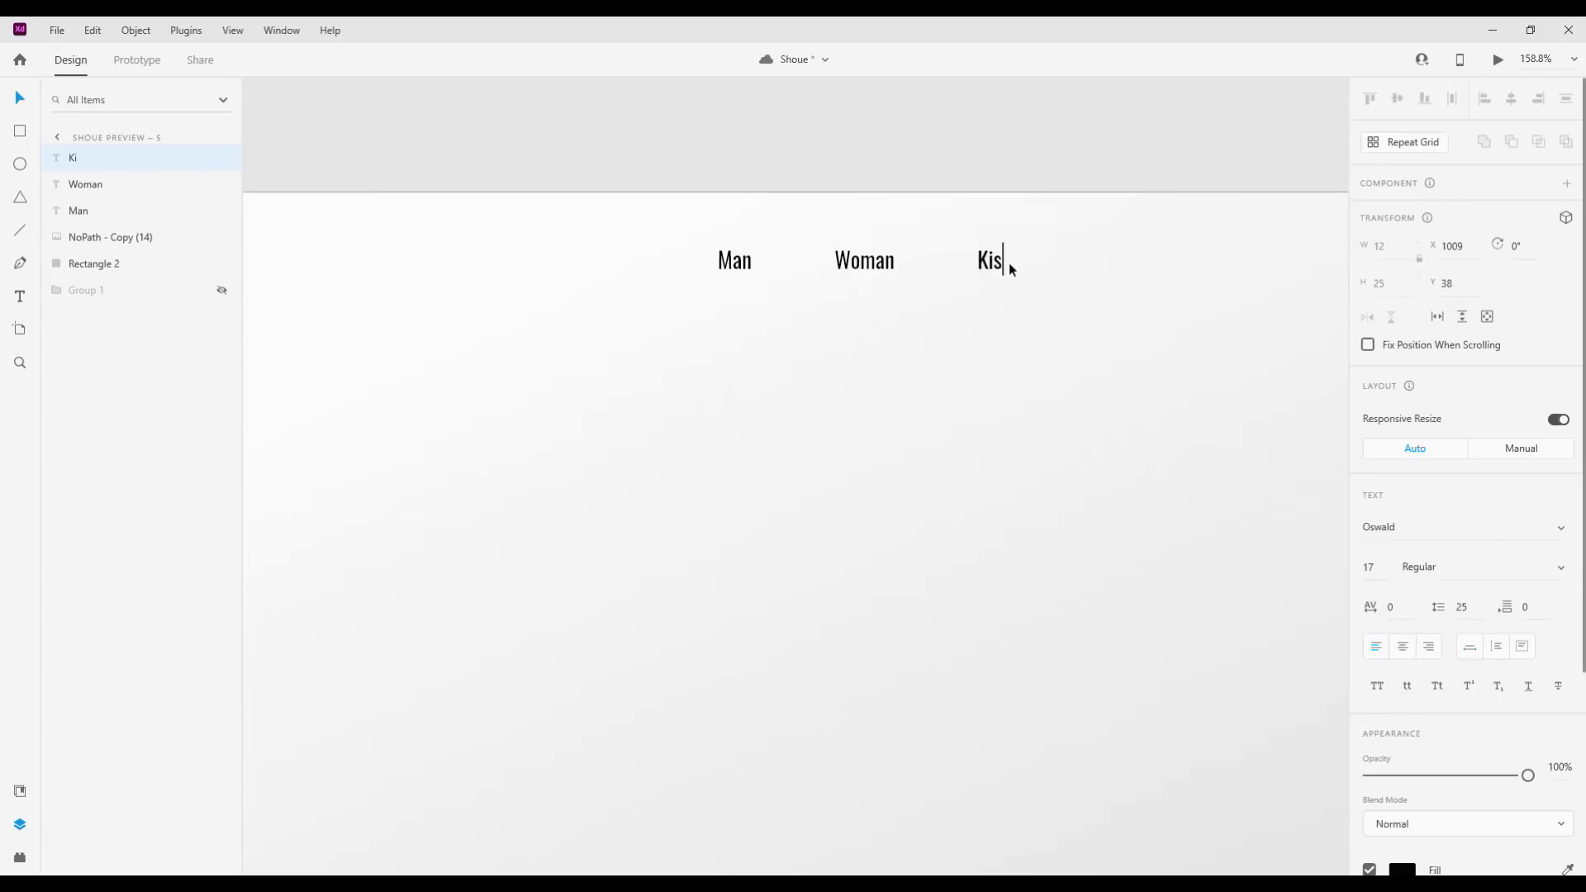
pyautogui.press('BackSpace')
pyautogui.write('ds')
# Set all three navigation labels to All Caps so they read MAN, WOMAN, KIDS.
pyautogui.press('Escape')
pyautogui.moveTo(1033, 290); pyautogui.dragTo(710, 248)
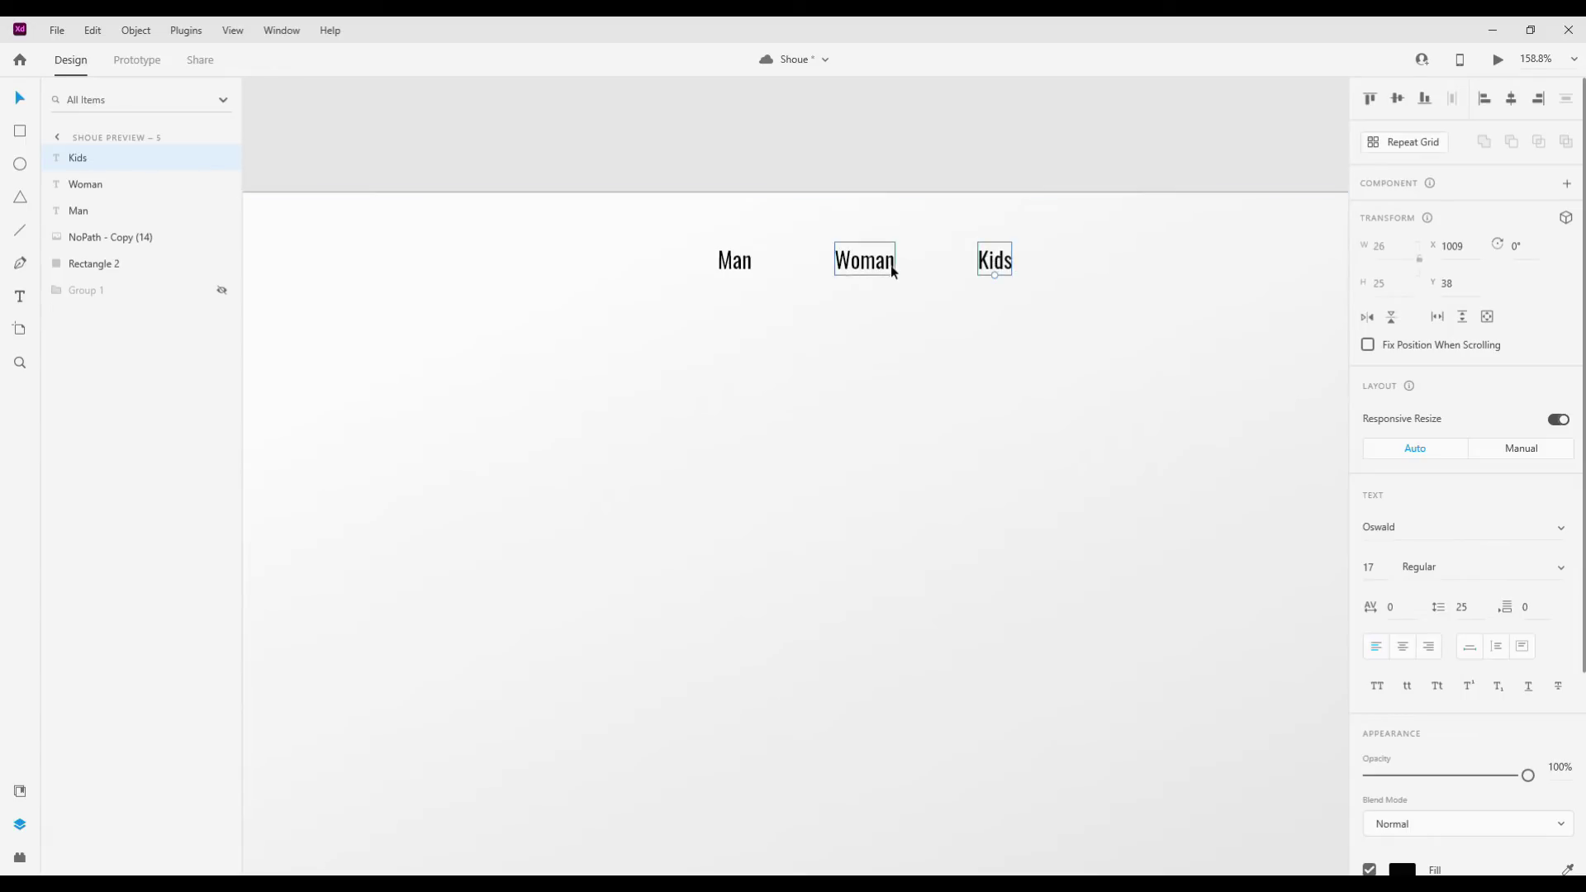
pyautogui.click(1379, 687)
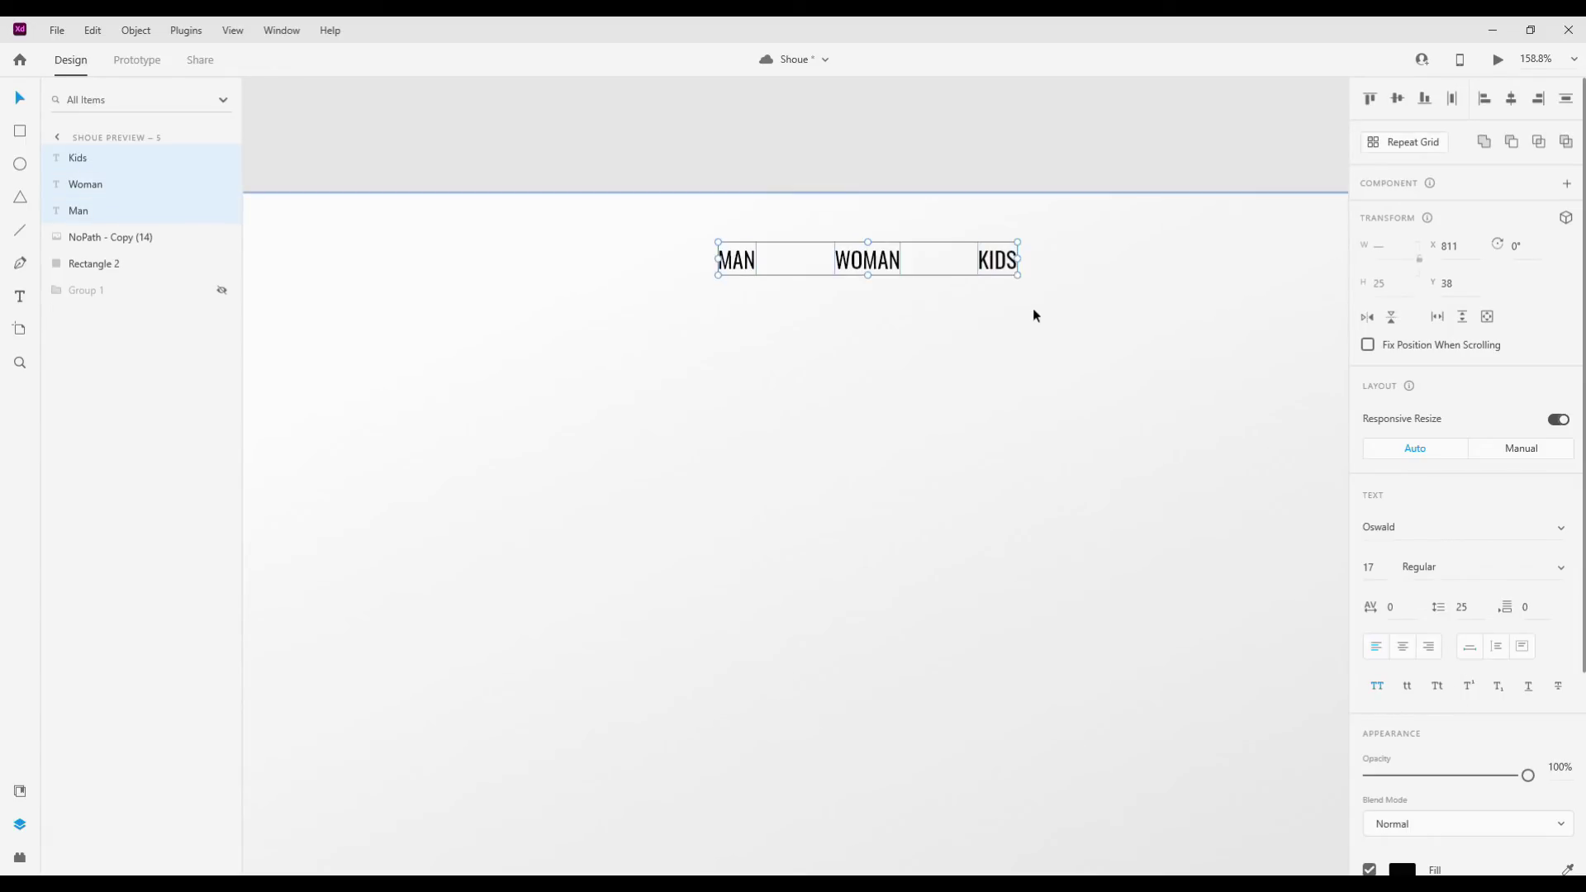
pyautogui.click(1029, 321)
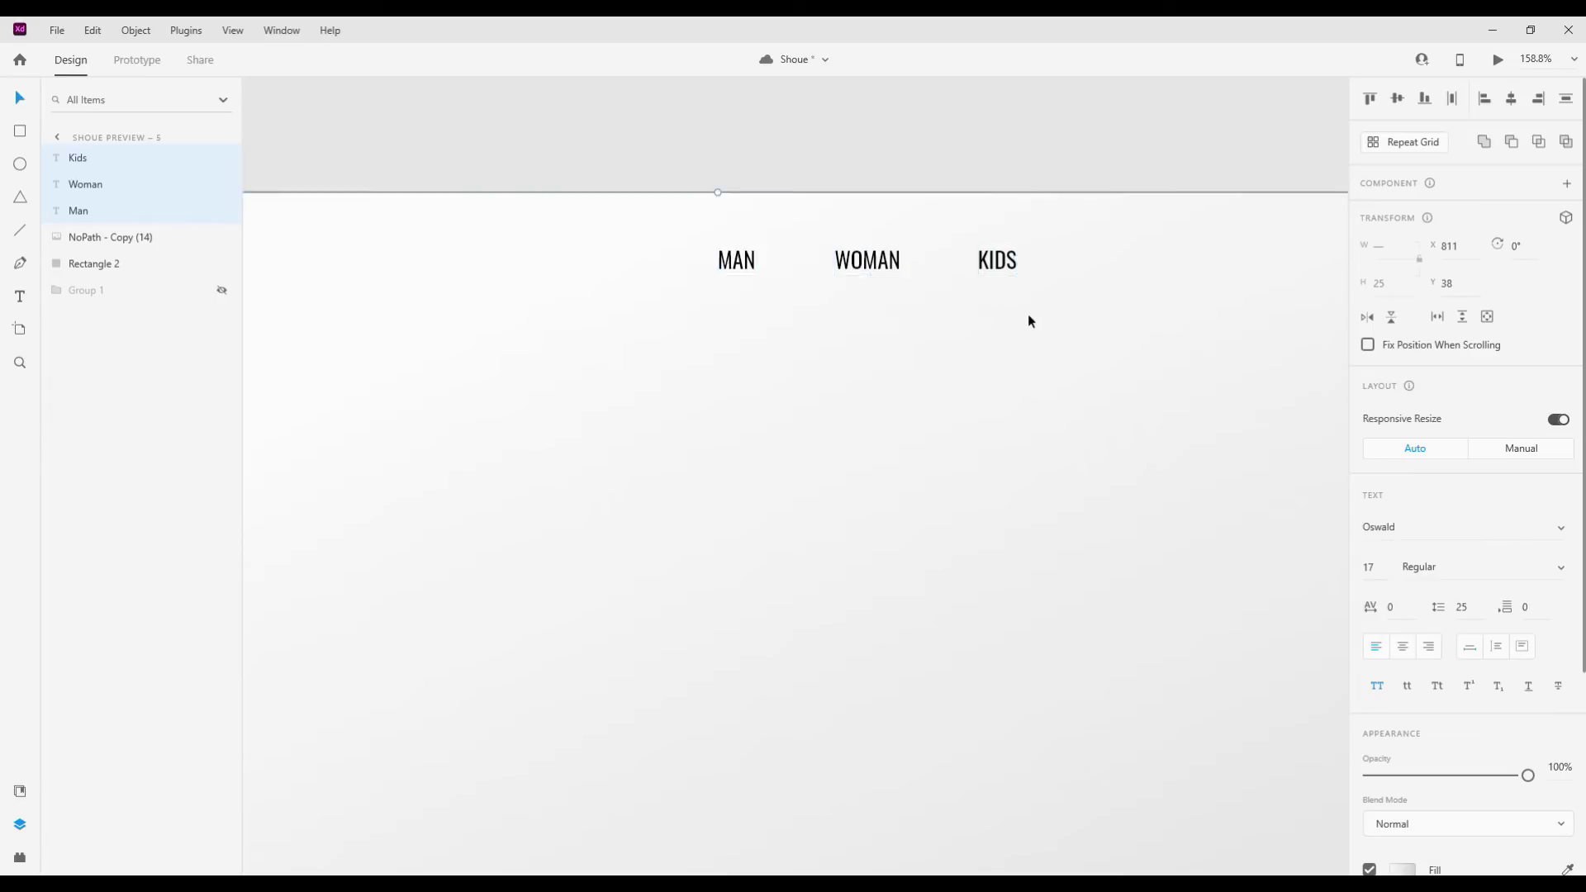
pyautogui.scroll(-3, 1029, 319)
pyautogui.hscroll(1, 912, 324)
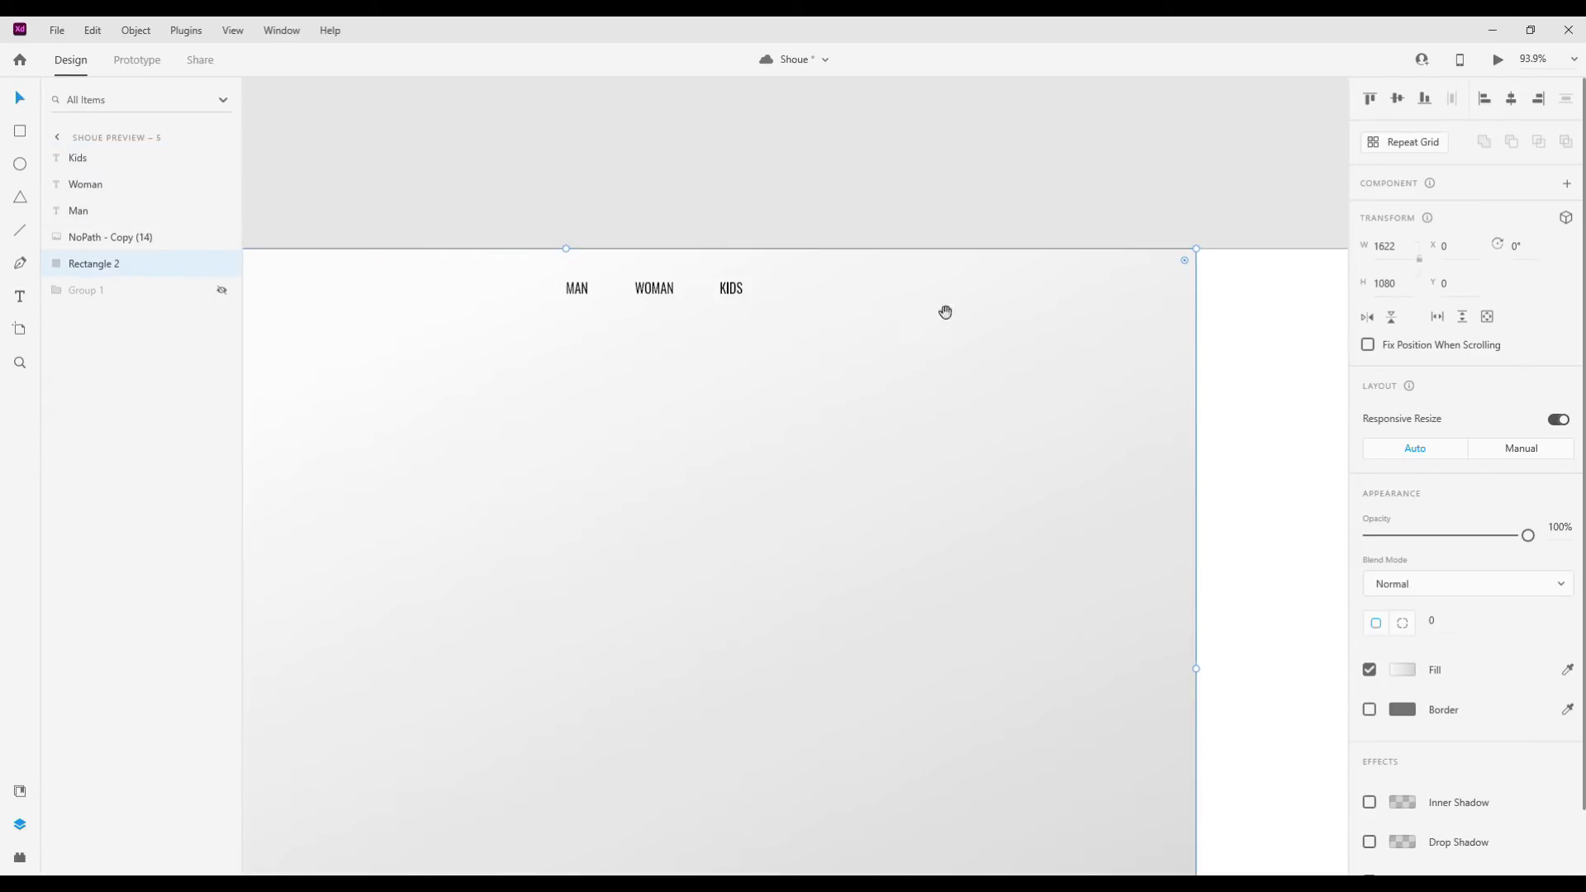
pyautogui.hscroll(2, 946, 311)
# Insert the md-appstore shopping-bag icon from Icons 4 Design by searching 'stor'.
pyautogui.click(20, 857)
pyautogui.click(105, 183)
pyautogui.write('sto')
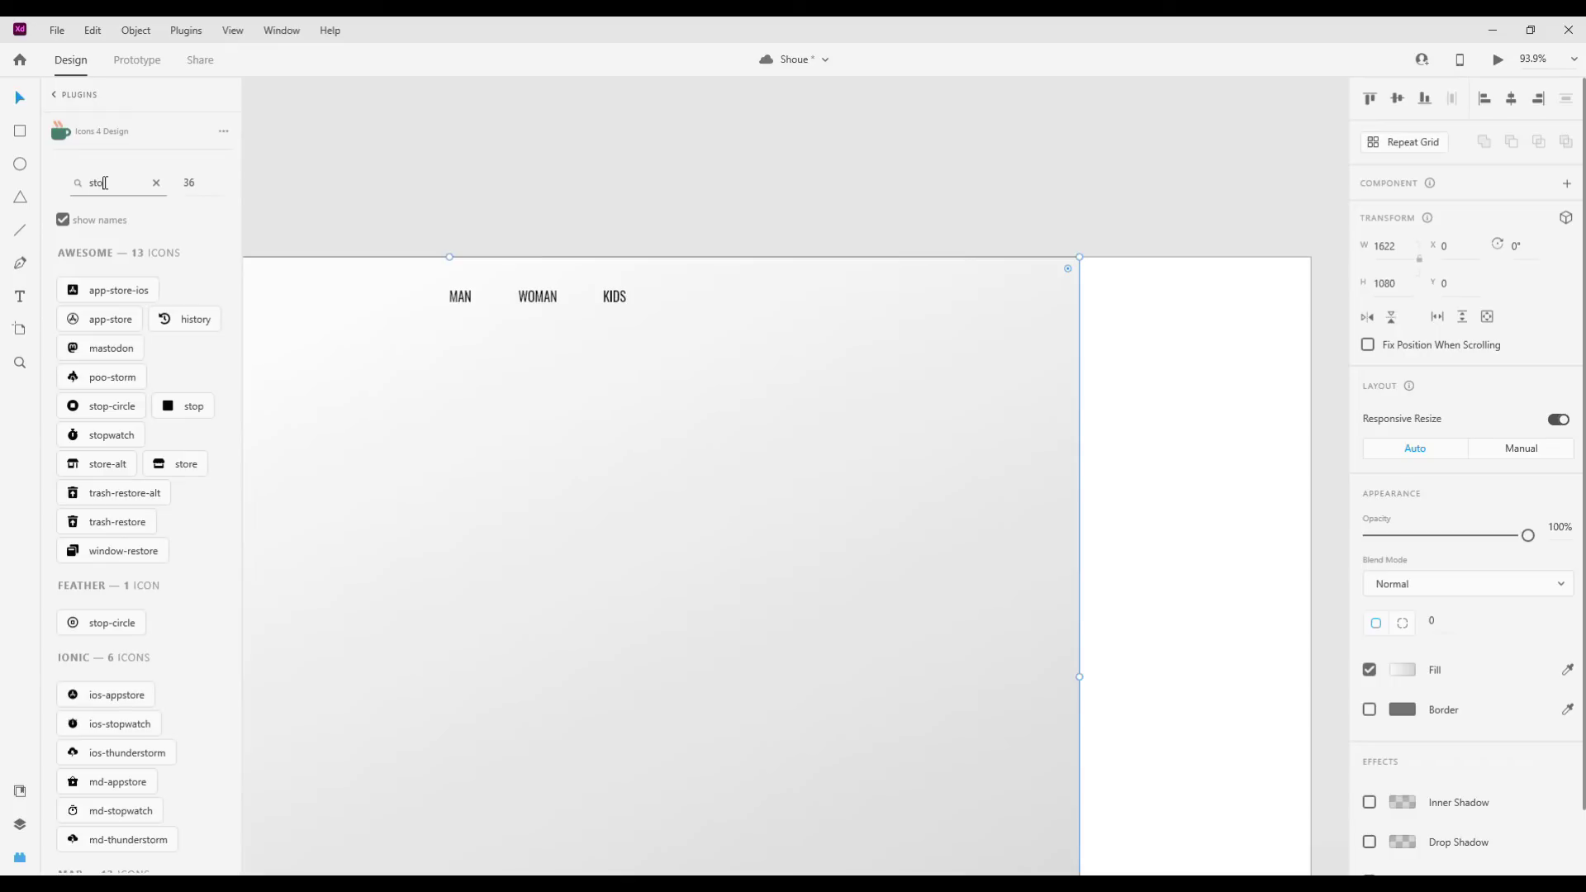
pyautogui.write('r')
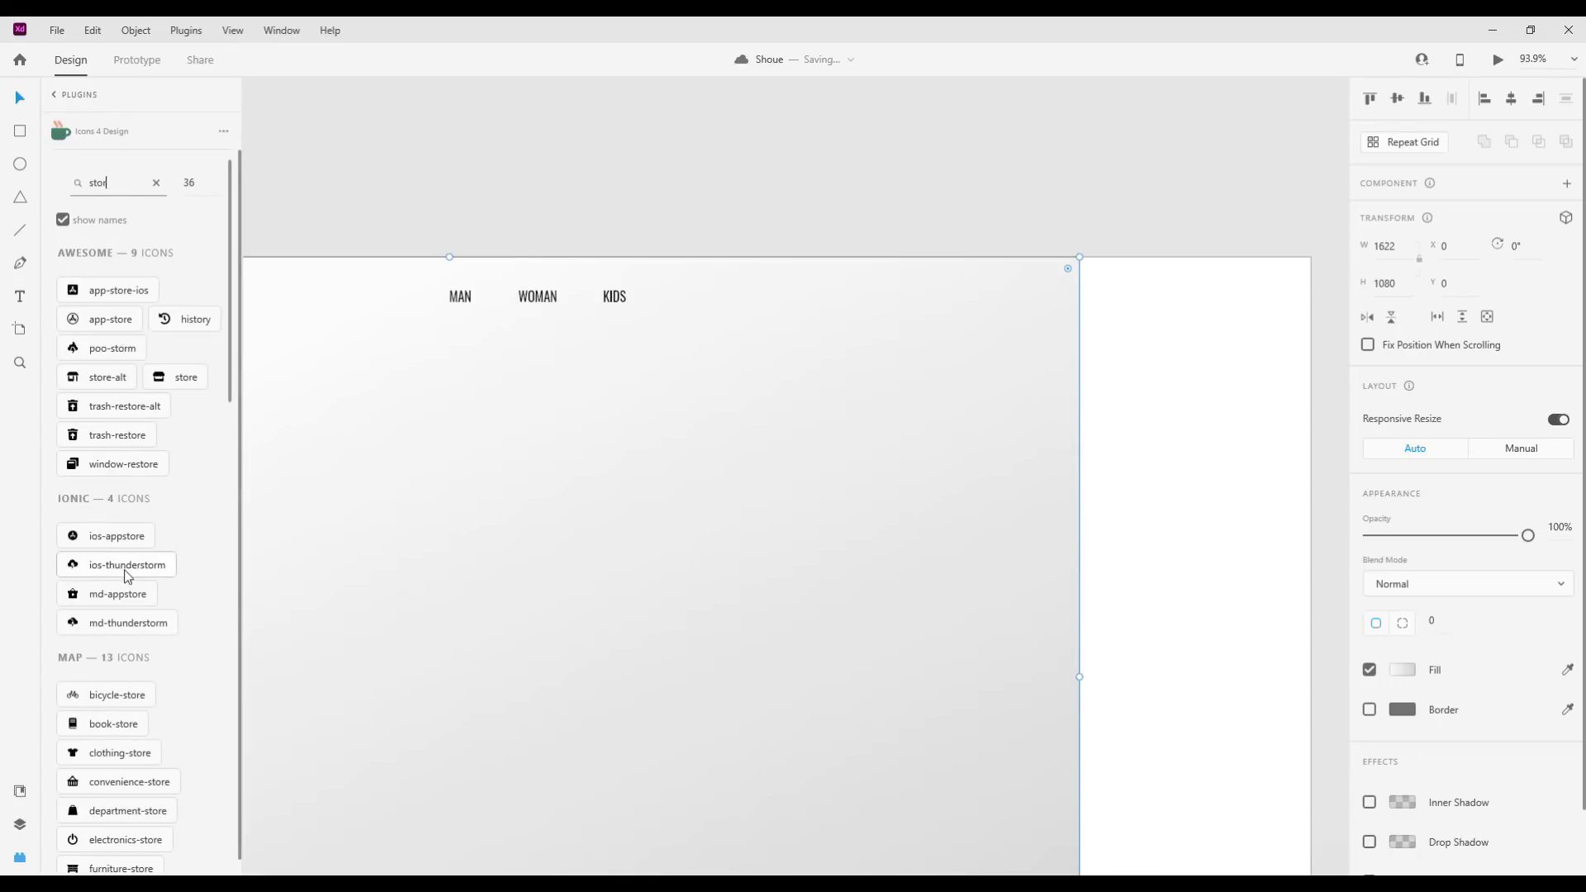
pyautogui.click(136, 595)
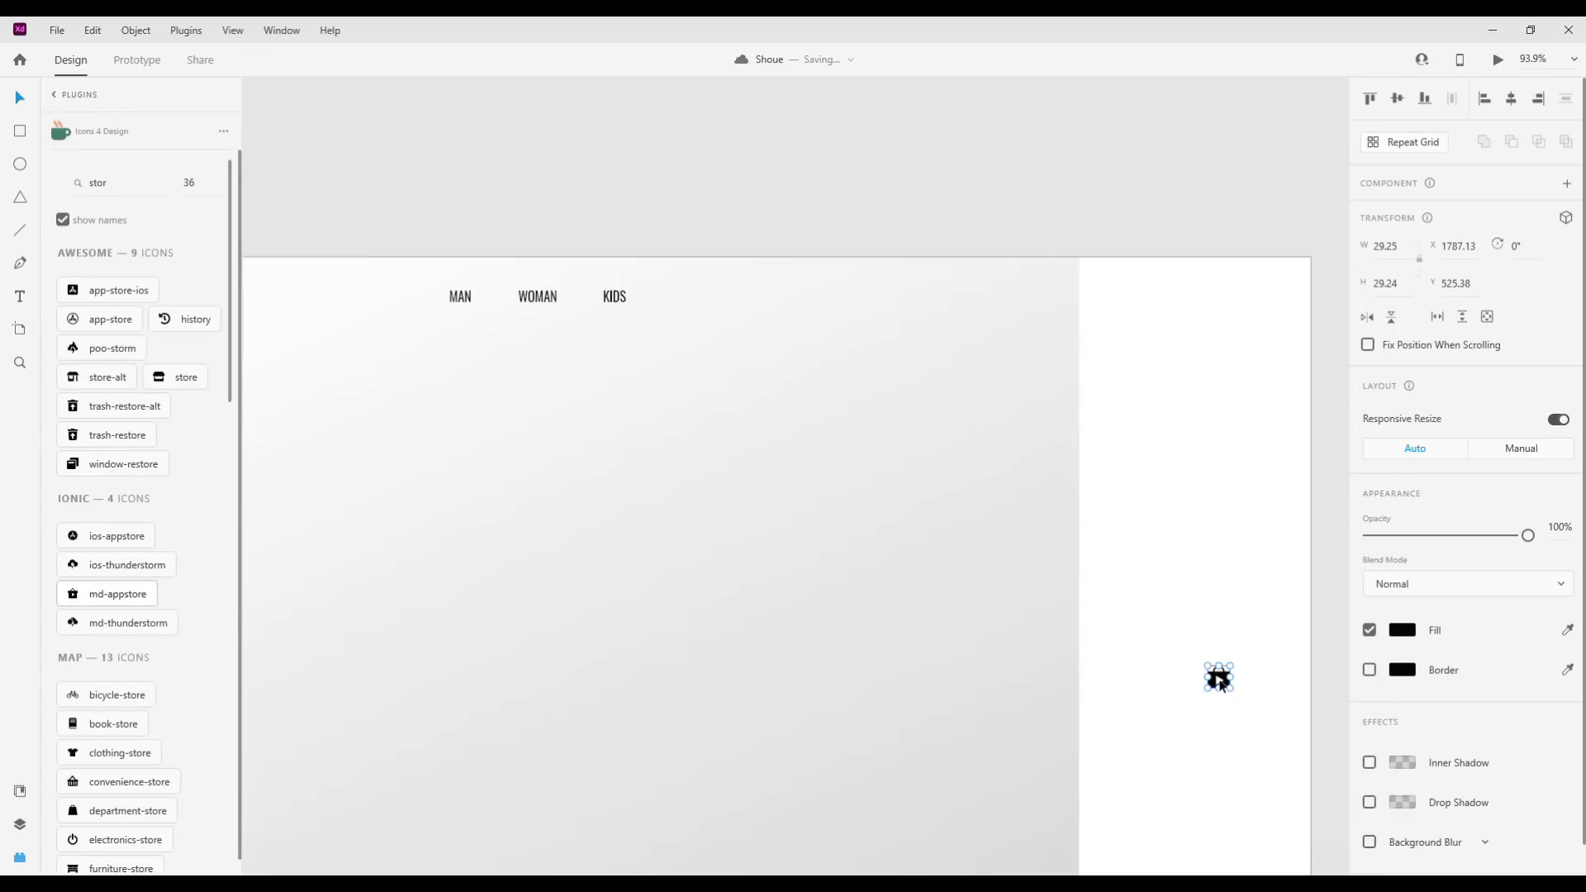
# Delete the play-triangle cutout from inside the bag icon.
pyautogui.scroll(5, 994, 336)
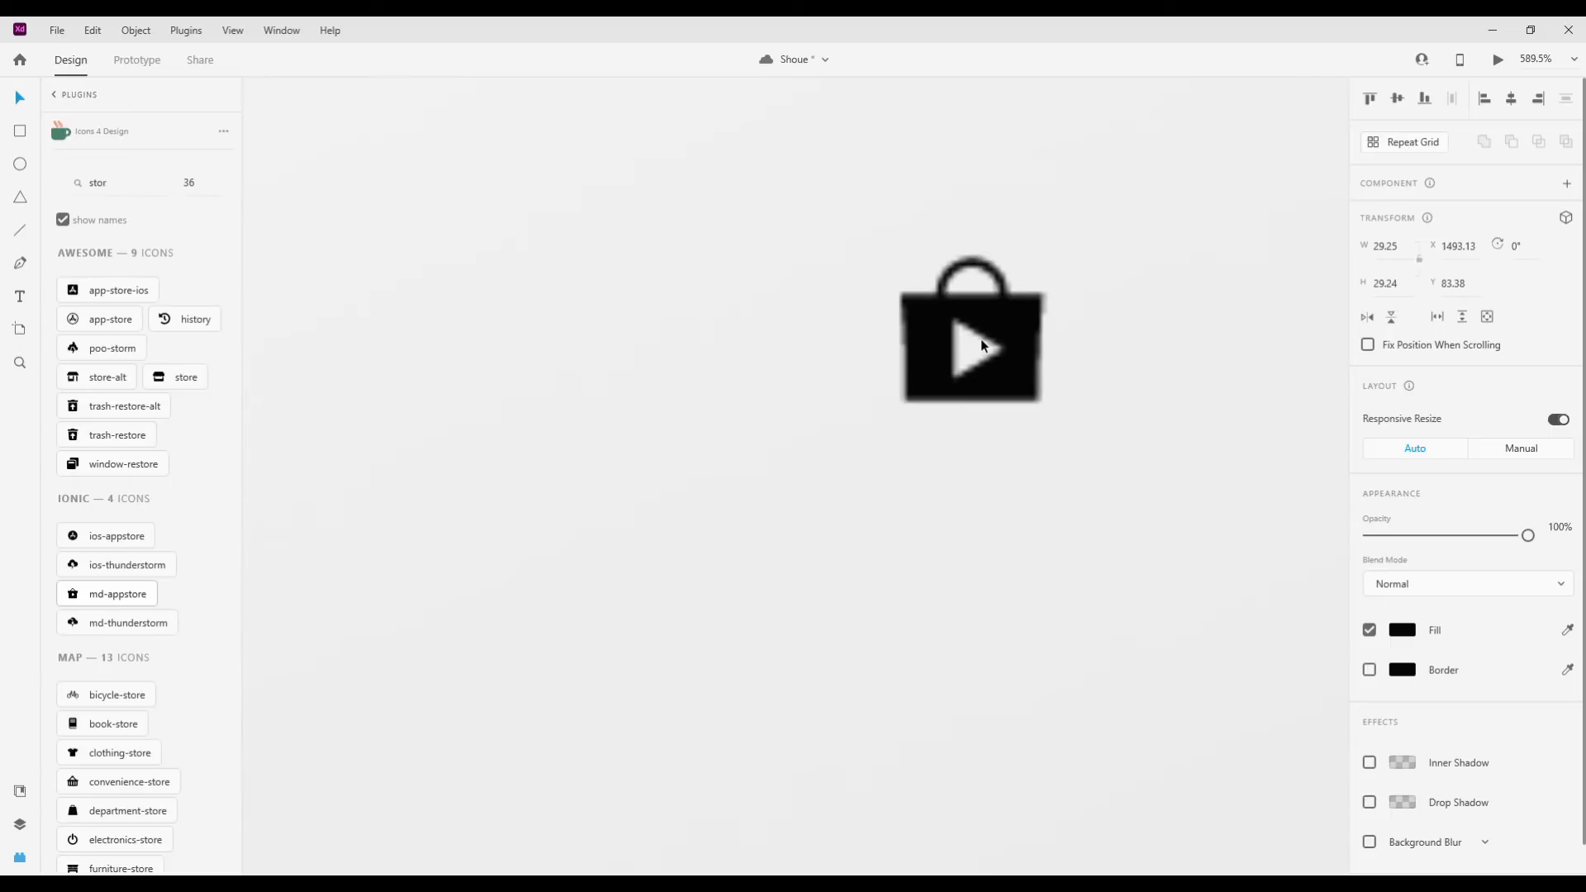
pyautogui.doubleClick(980, 339)
pyautogui.click(1001, 347)
pyautogui.press('Delete')
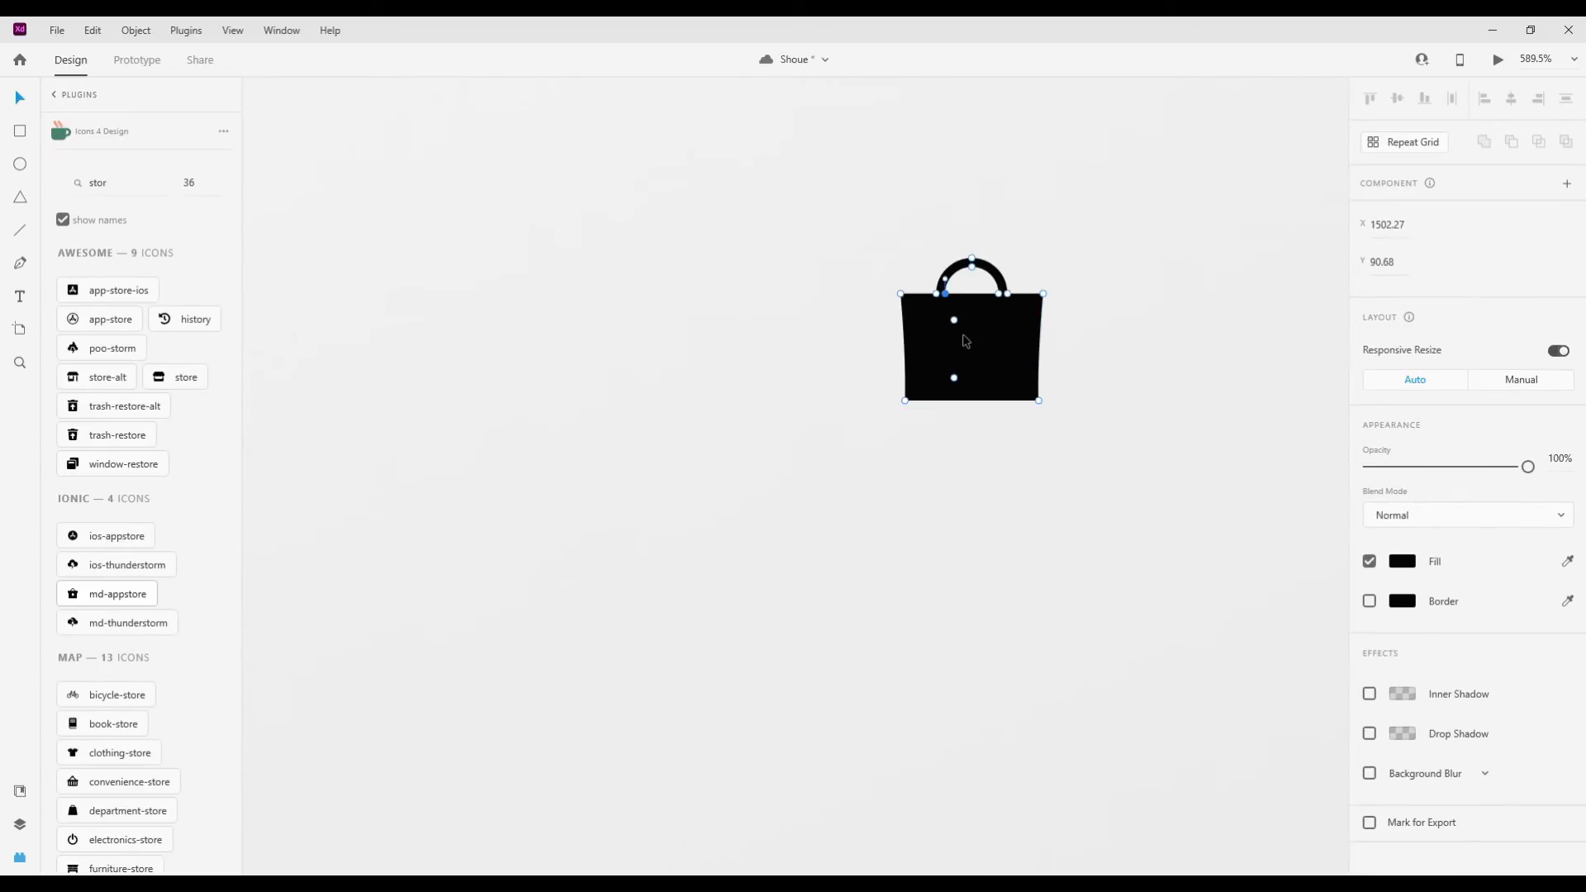
pyautogui.press('Escape')
pyautogui.press('Escape')
# Move the bag icon up level with the navigation labels.
pyautogui.scroll(-3, 1004, 404)
pyautogui.moveTo(1003, 393); pyautogui.dragTo(991, 316)
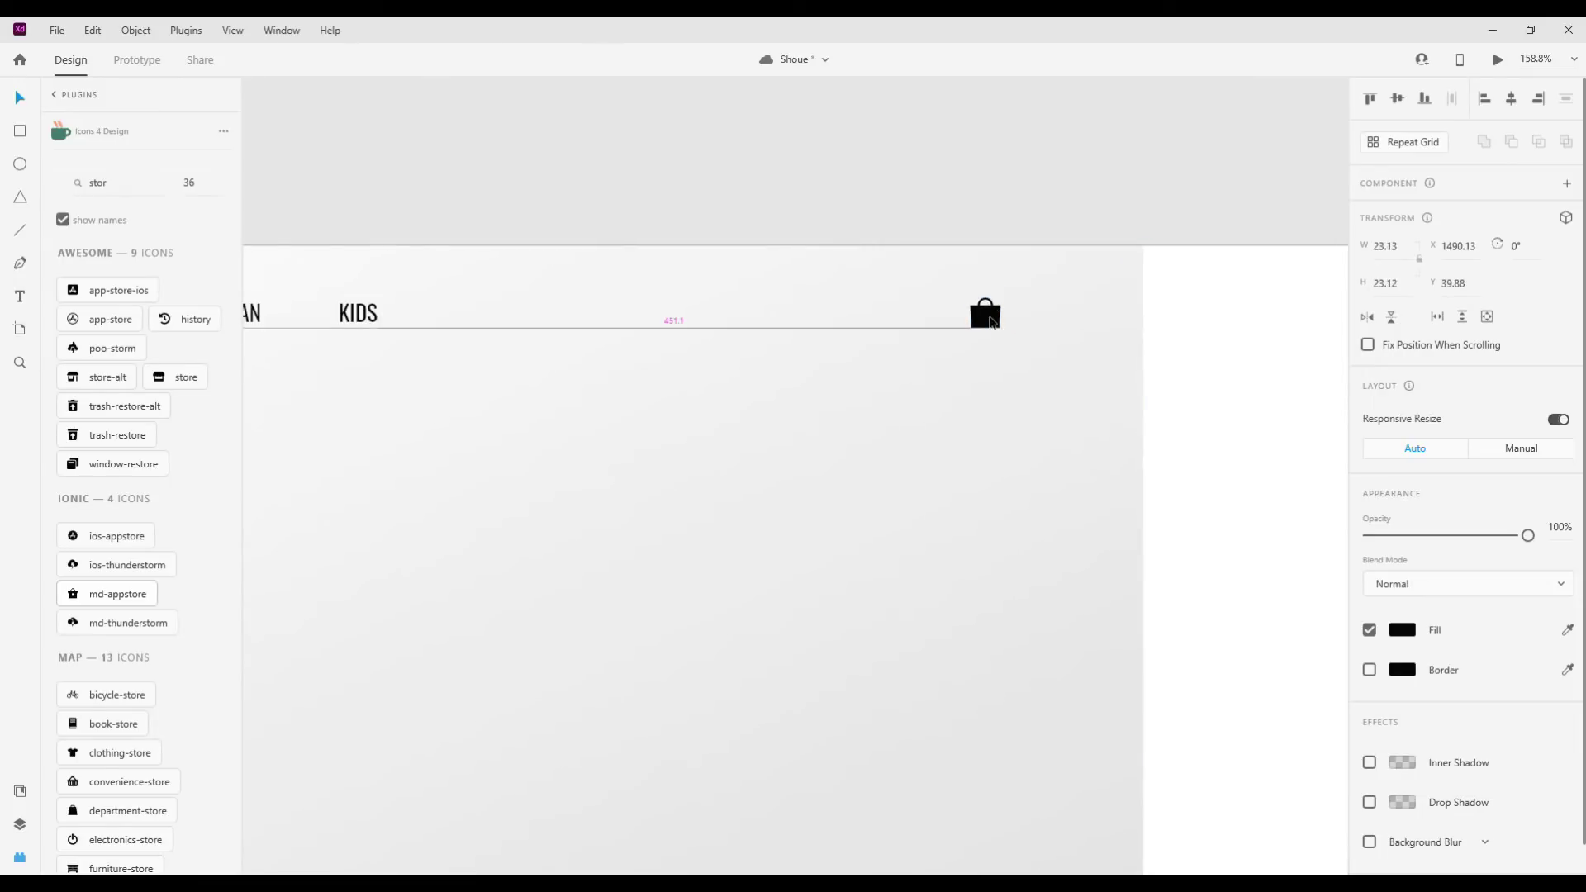
pyautogui.scroll(2, 992, 317)
pyautogui.moveTo(978, 320); pyautogui.dragTo(942, 318)
# Swap the bag's solid fill for an outline border.
pyautogui.hotkey('ctrl', 'y')
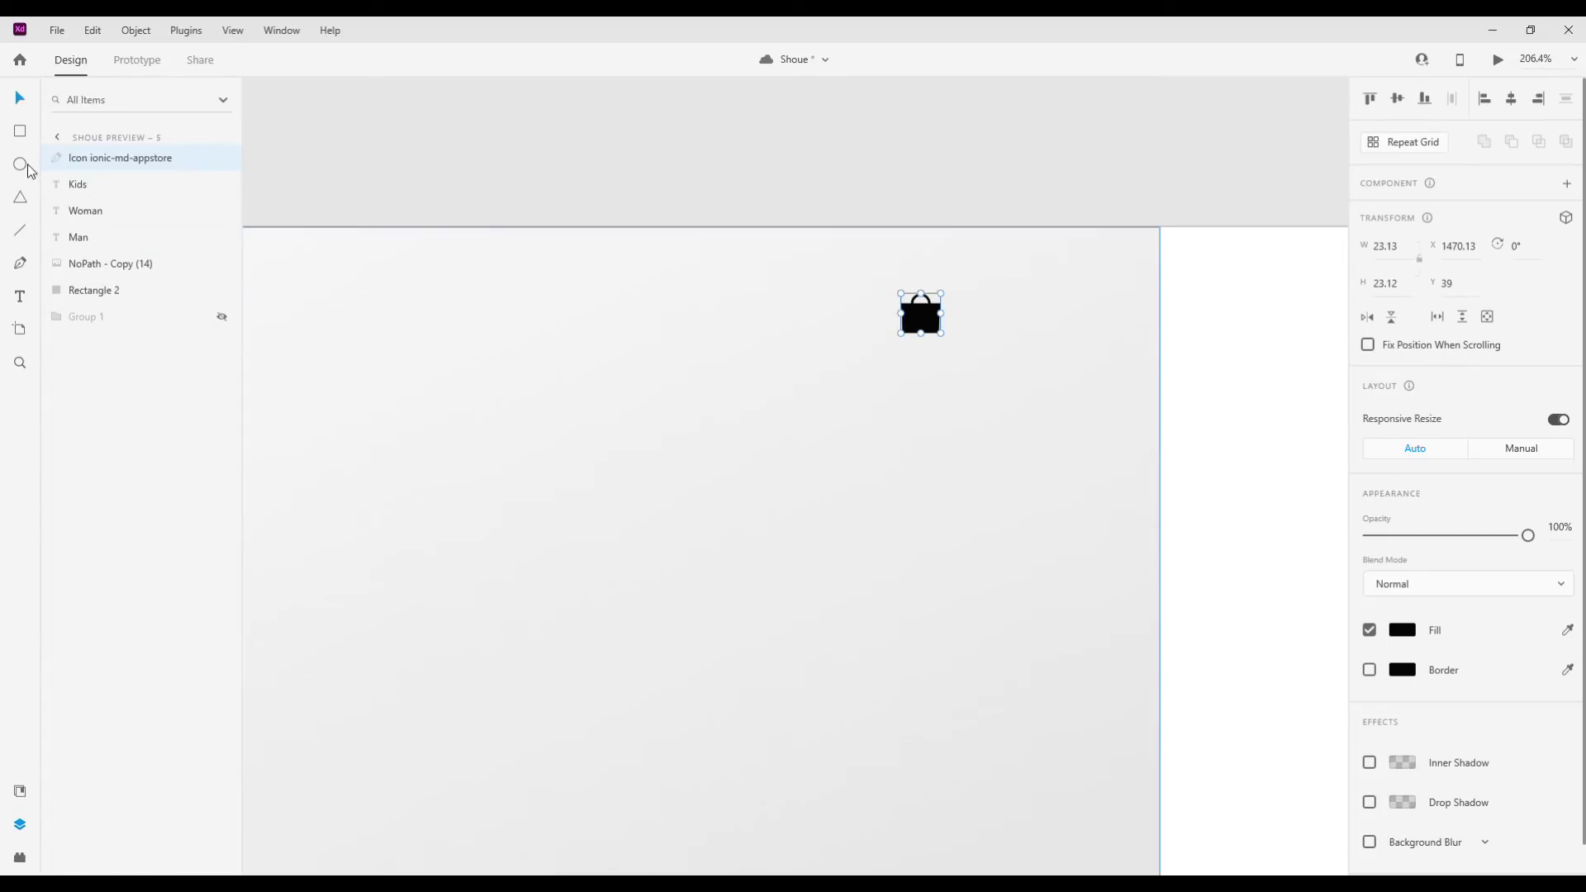
pyautogui.hotkey('ctrl', '3')
pyautogui.click(1369, 670)
pyautogui.click(1368, 630)
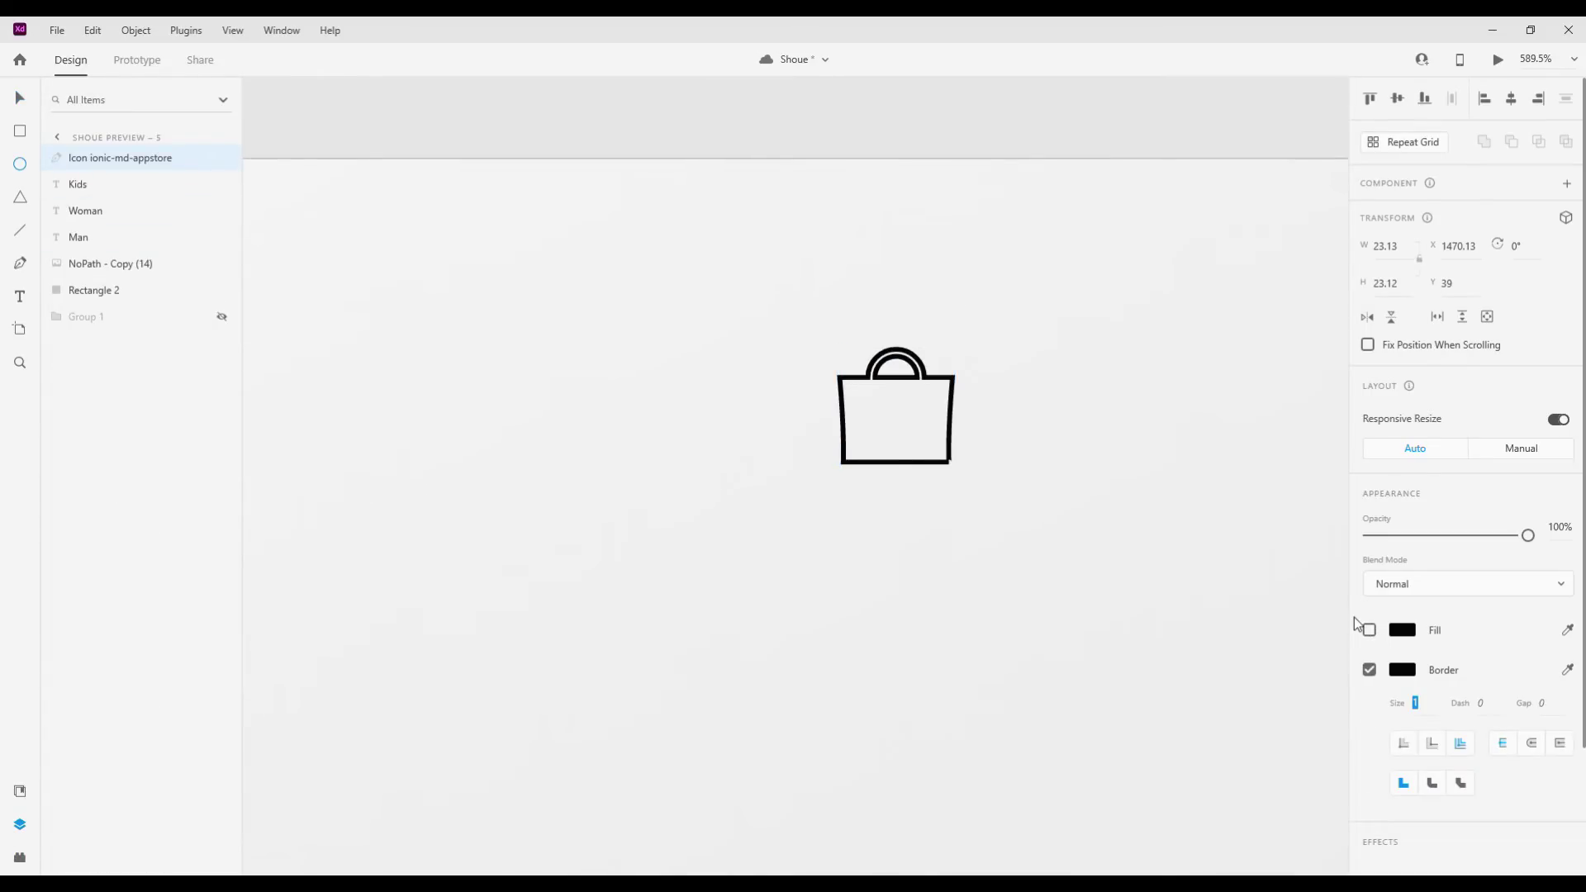
pyautogui.press('v')
# Reshape the bag's handle arc by editing its points.
pyautogui.scroll(5, 937, 382)
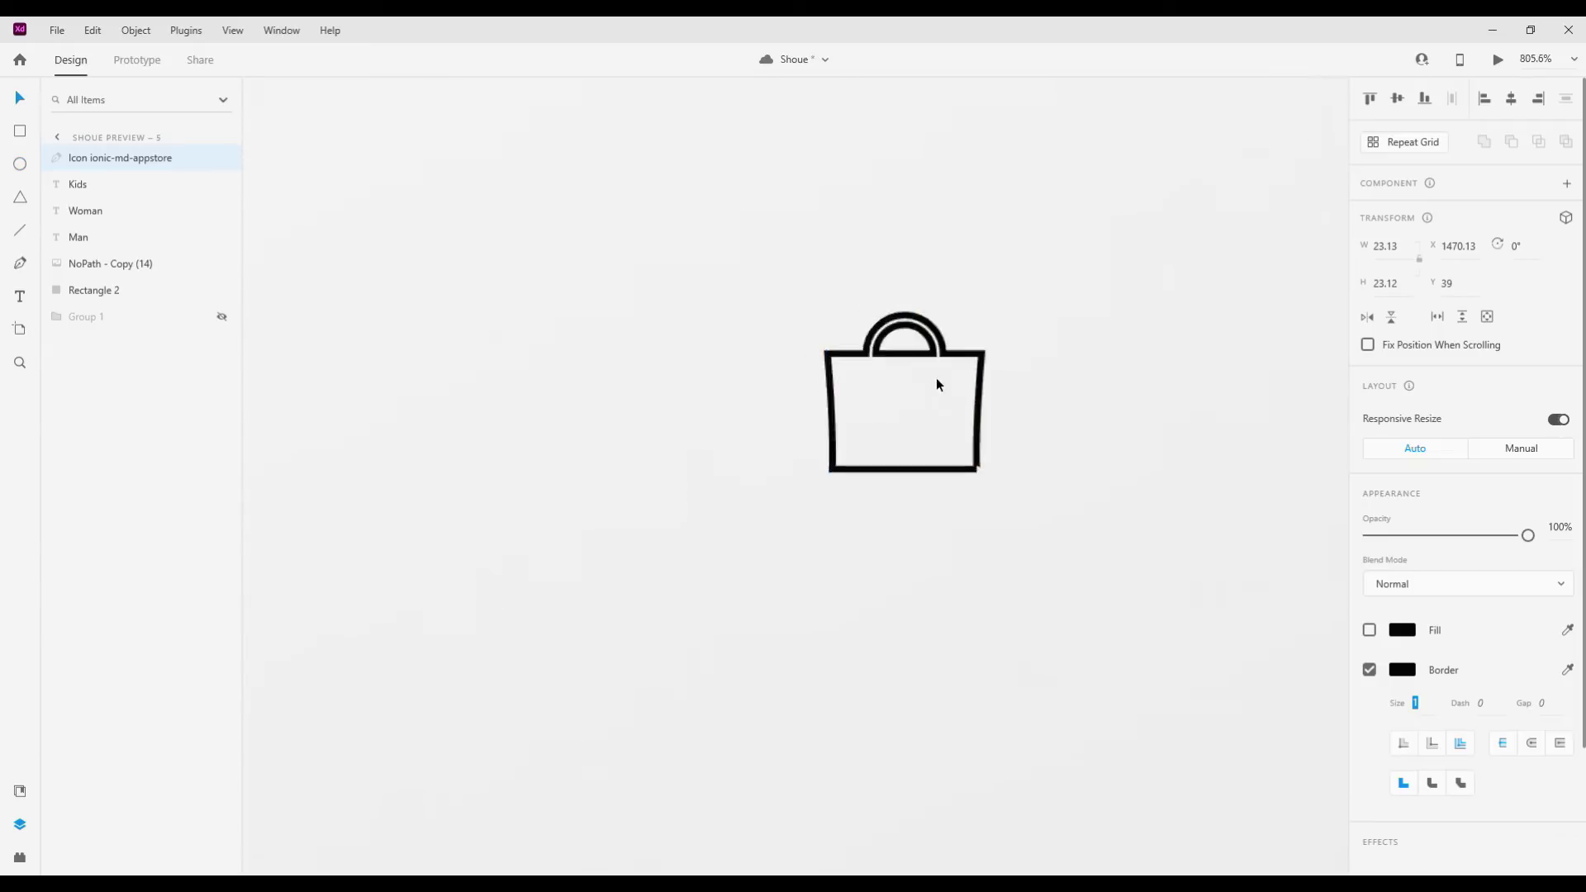
pyautogui.doubleClick(964, 320)
pyautogui.moveTo(965, 321)
pyautogui.mouseDown()
pyautogui.moveTo(918, 266)
pyautogui.moveTo(935, 336)
pyautogui.mouseUp()
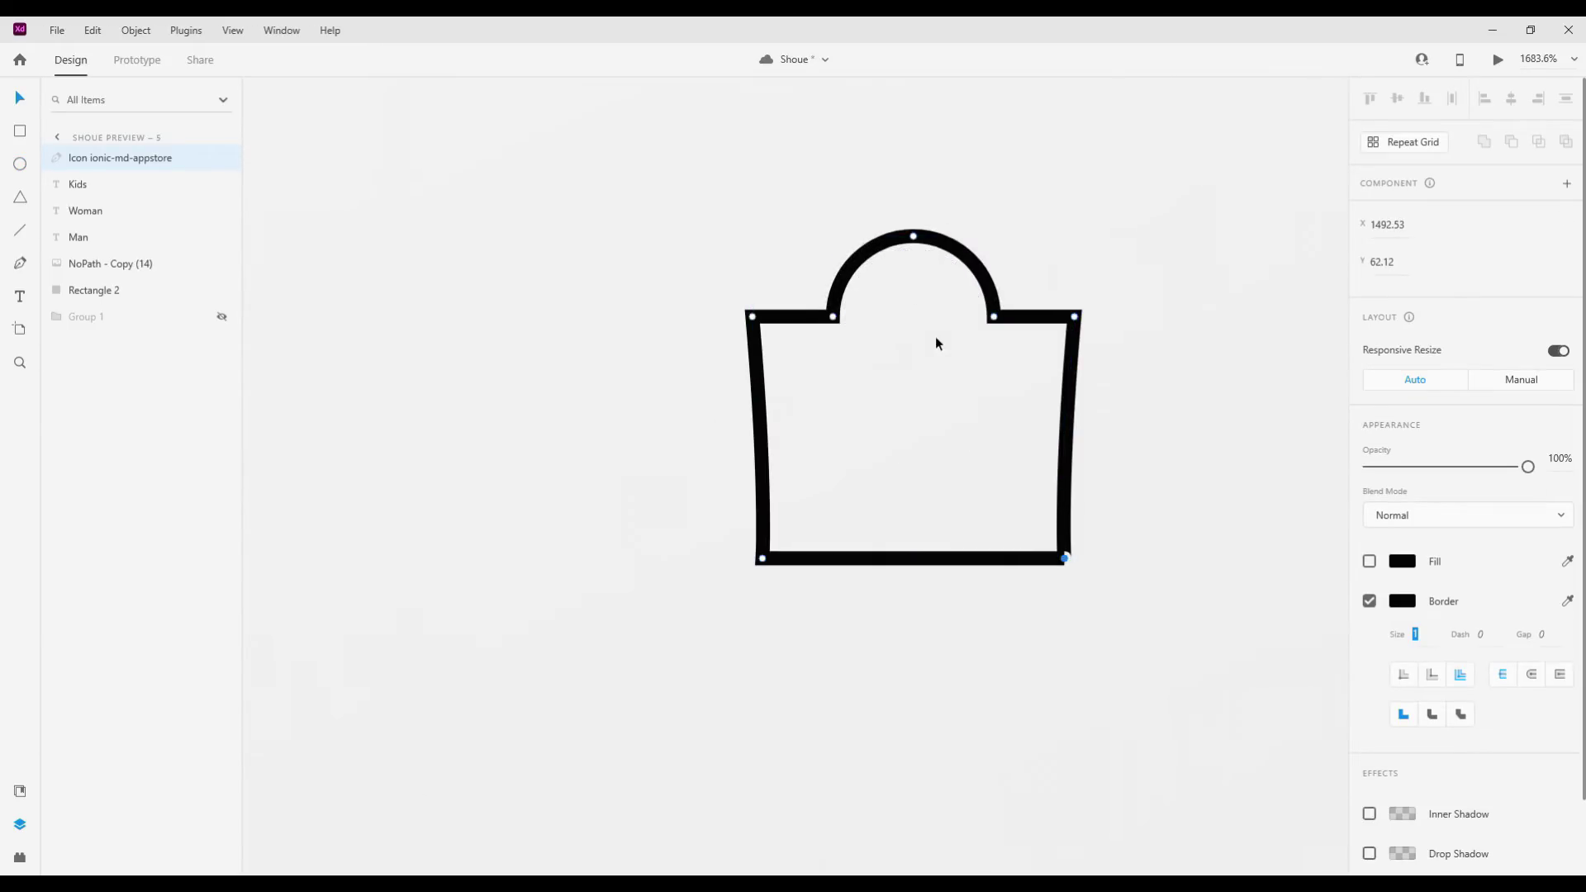
pyautogui.click(1048, 429)
# Draw a small borderless circle at the bag's top-right corner.
pyautogui.scroll(-10, 1044, 437)
pyautogui.scroll(5, 1022, 406)
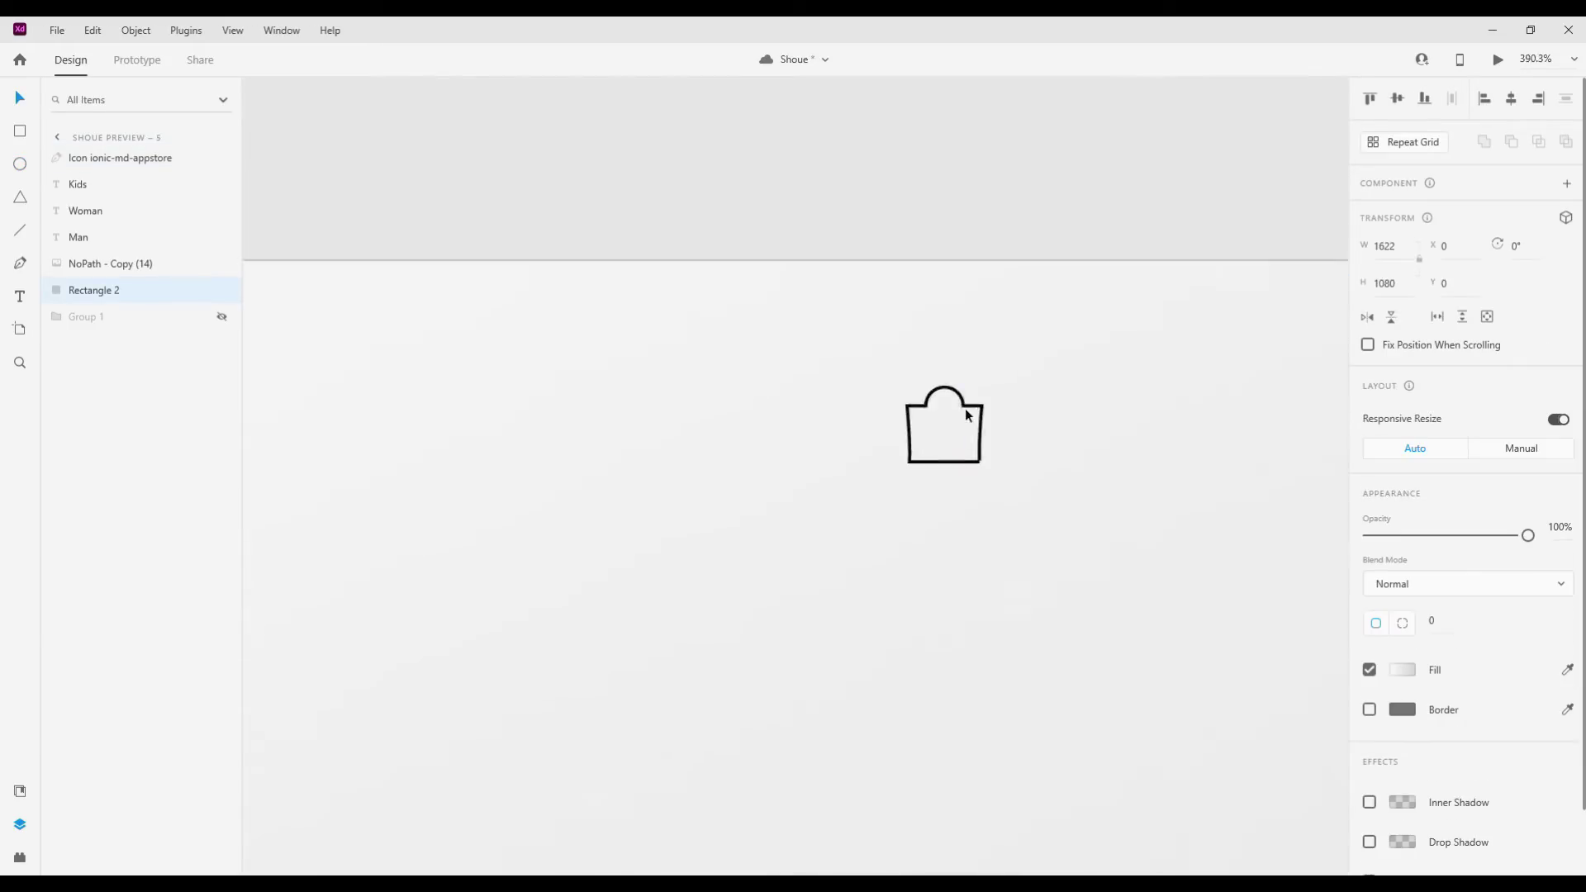
pyautogui.moveTo(960, 350); pyautogui.dragTo(1046, 426)
pyautogui.click(1368, 670)
# Fill the badge circle with cyan #00A2CC.
pyautogui.click(1401, 630)
pyautogui.click(1319, 596)
pyautogui.click(1295, 559)
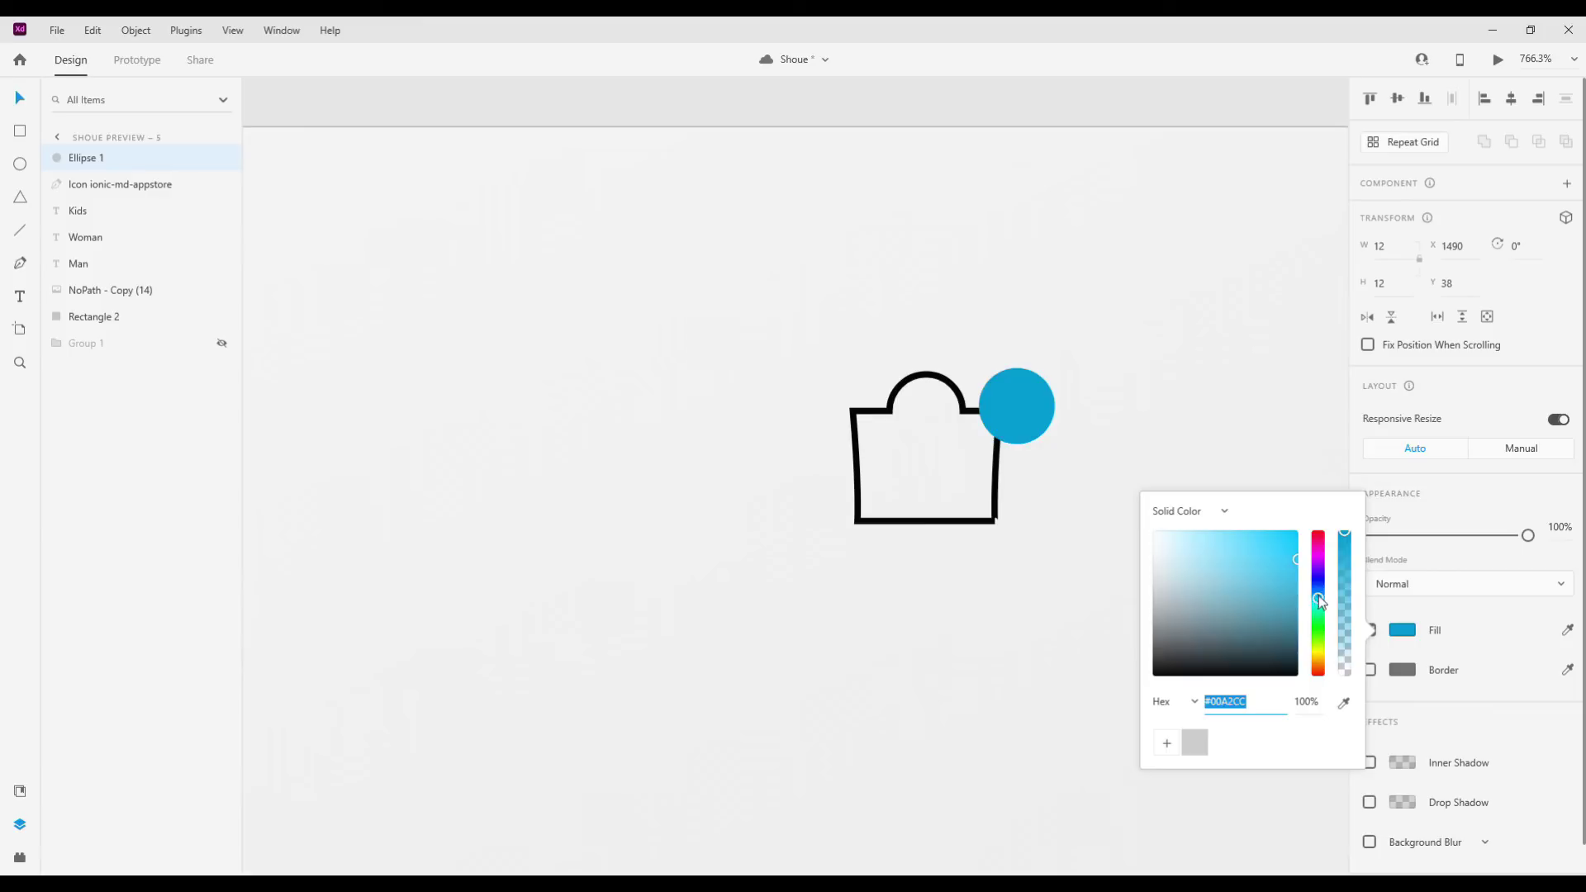
pyautogui.click(1279, 552)
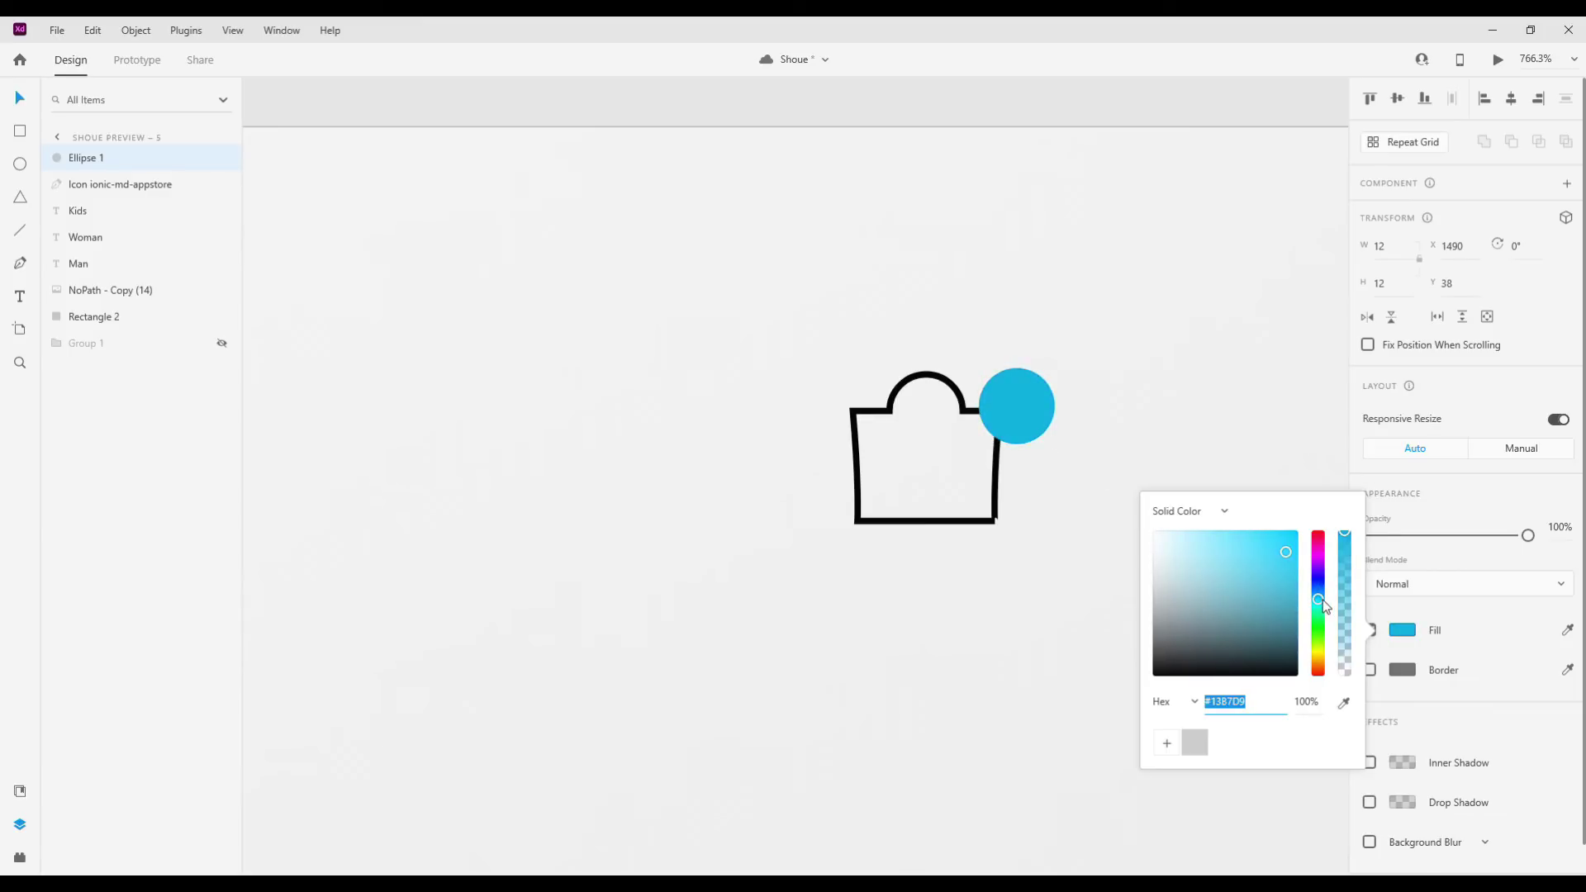
pyautogui.click(1012, 414)
# Add a white '2' sized to sit inside the circle.
pyautogui.press('t')
pyautogui.scroll(2, 1016, 409)
pyautogui.click(1114, 410)
pyautogui.write('2')
pyautogui.press('Escape')
pyautogui.moveTo(1045, 417)
pyautogui.mouseDown()
pyautogui.moveTo(1049, 334)
pyautogui.moveTo(1019, 405)
pyautogui.mouseUp()
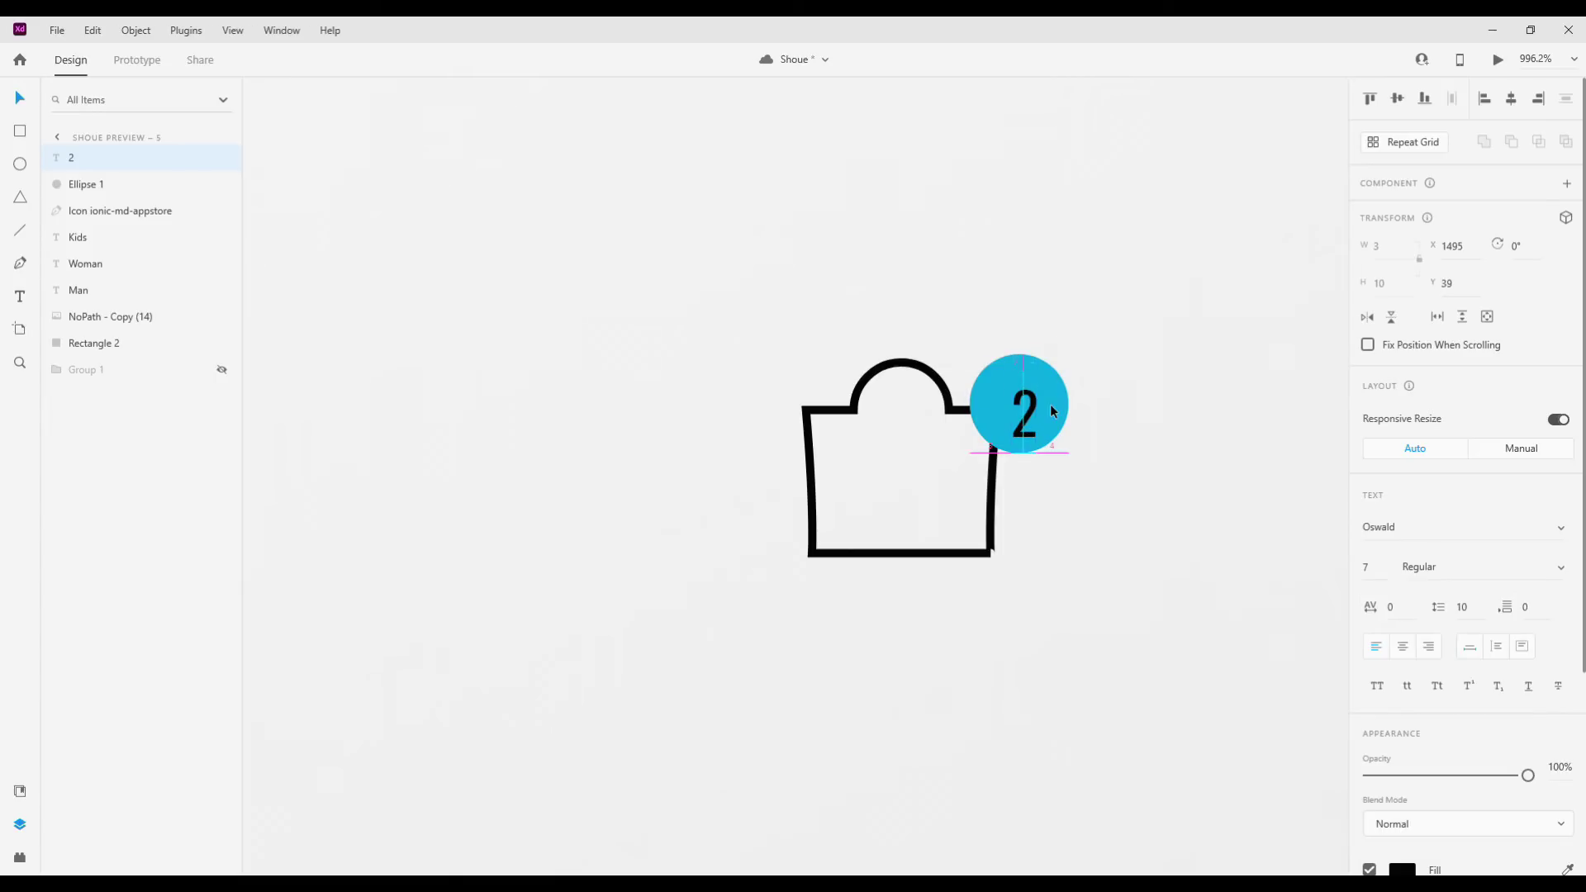
pyautogui.scroll(-3, 1454, 578)
pyautogui.click(1401, 630)
pyautogui.press('Escape')
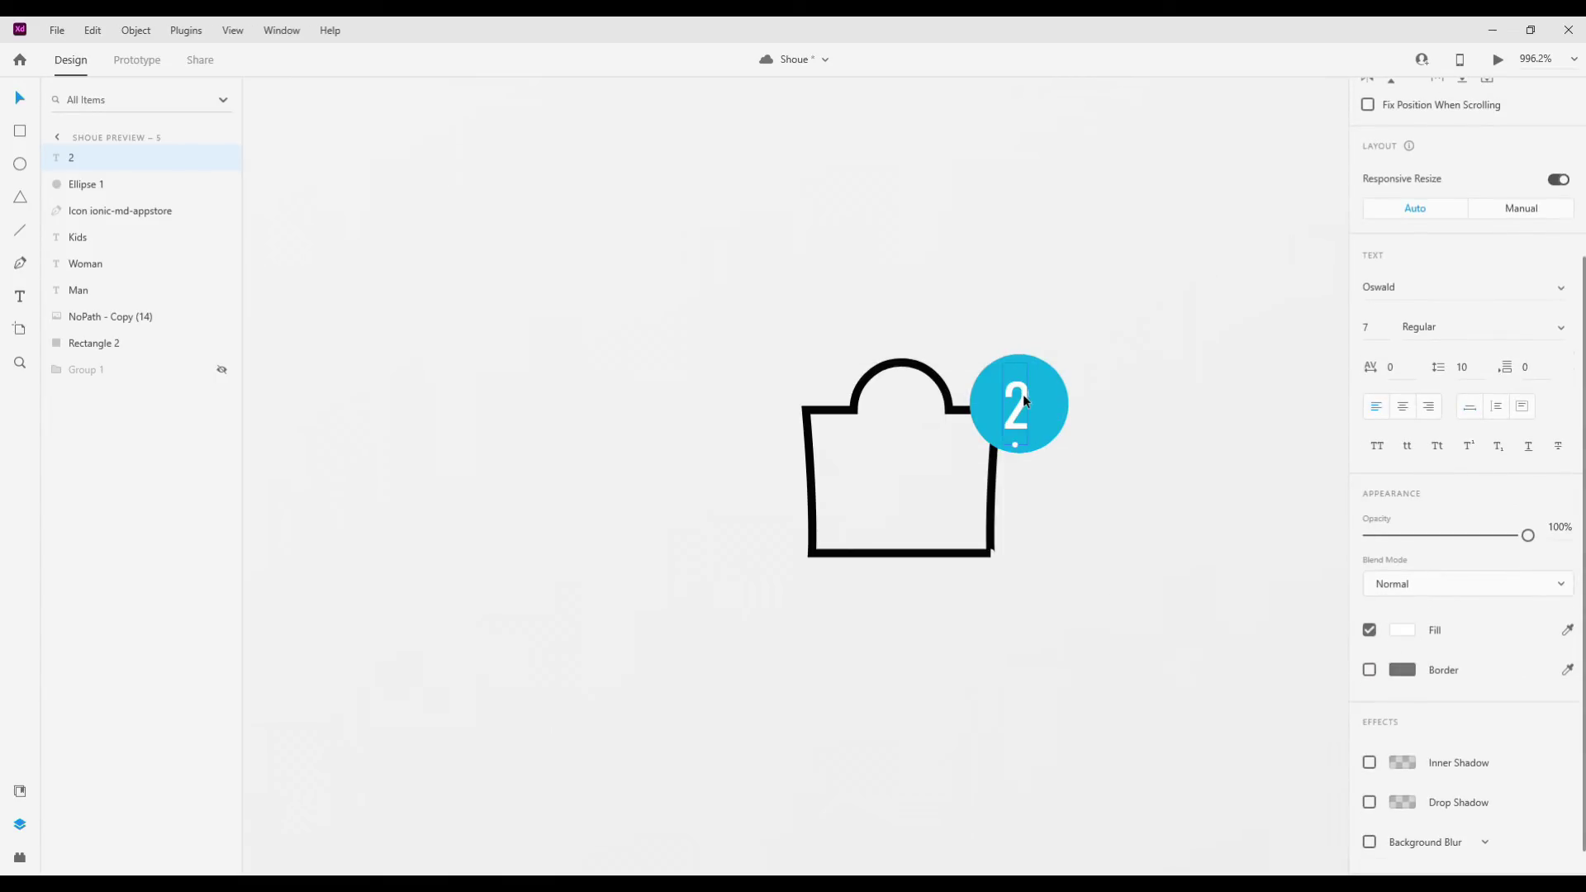
# Group the 2 with its circle, then group that badge with the bag and shift them right.
pyautogui.click(1057, 378)
pyautogui.keyDown('shift'); pyautogui.click(1035, 398); pyautogui.keyUp('shift')
pyautogui.hotkey('ctrl', 'g')
pyautogui.scroll(-5, 1044, 481)
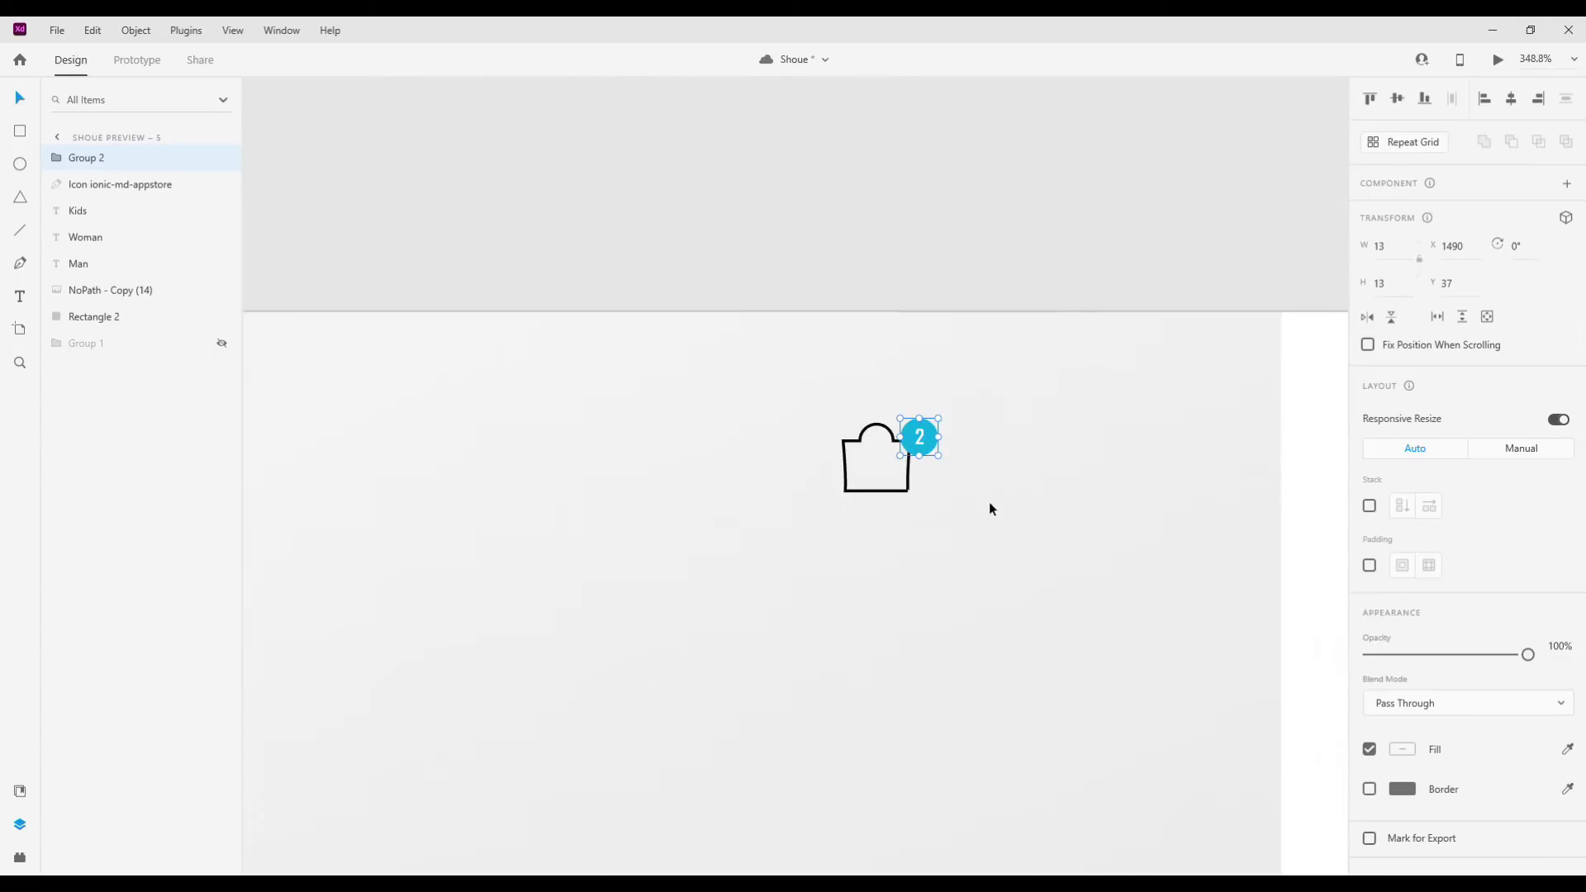
pyautogui.click(909, 464)
pyautogui.hotkey('ctrl', 'g')
pyautogui.moveTo(946, 444); pyautogui.dragTo(977, 447)
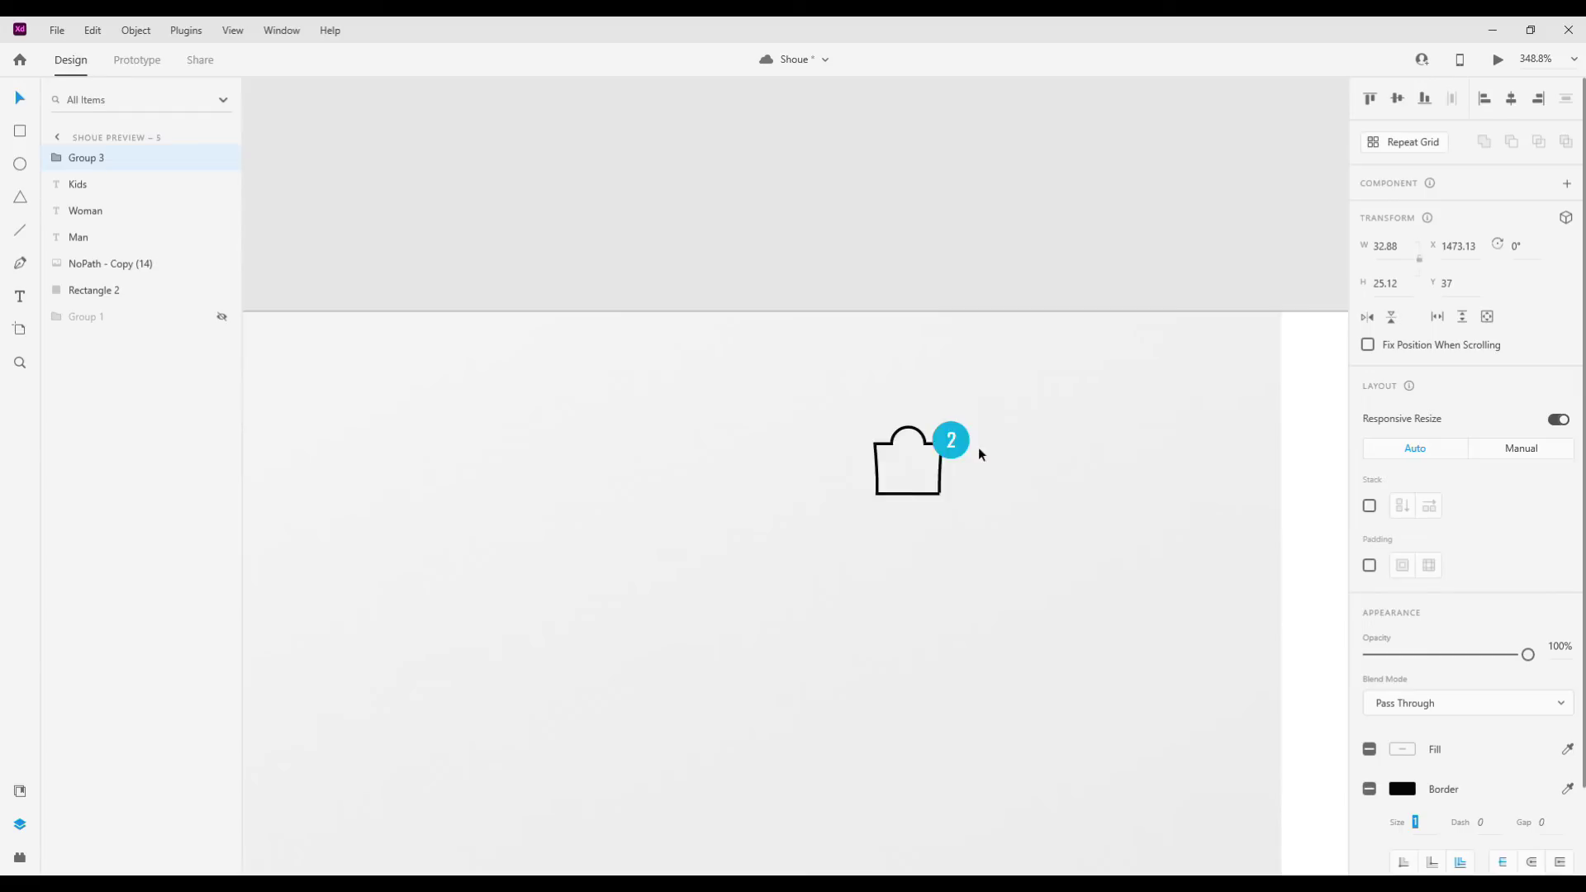
# Insert the search magnifier icon from Icons 4 Design beside the bag.
pyautogui.click(20, 856)
pyautogui.click(91, 132)
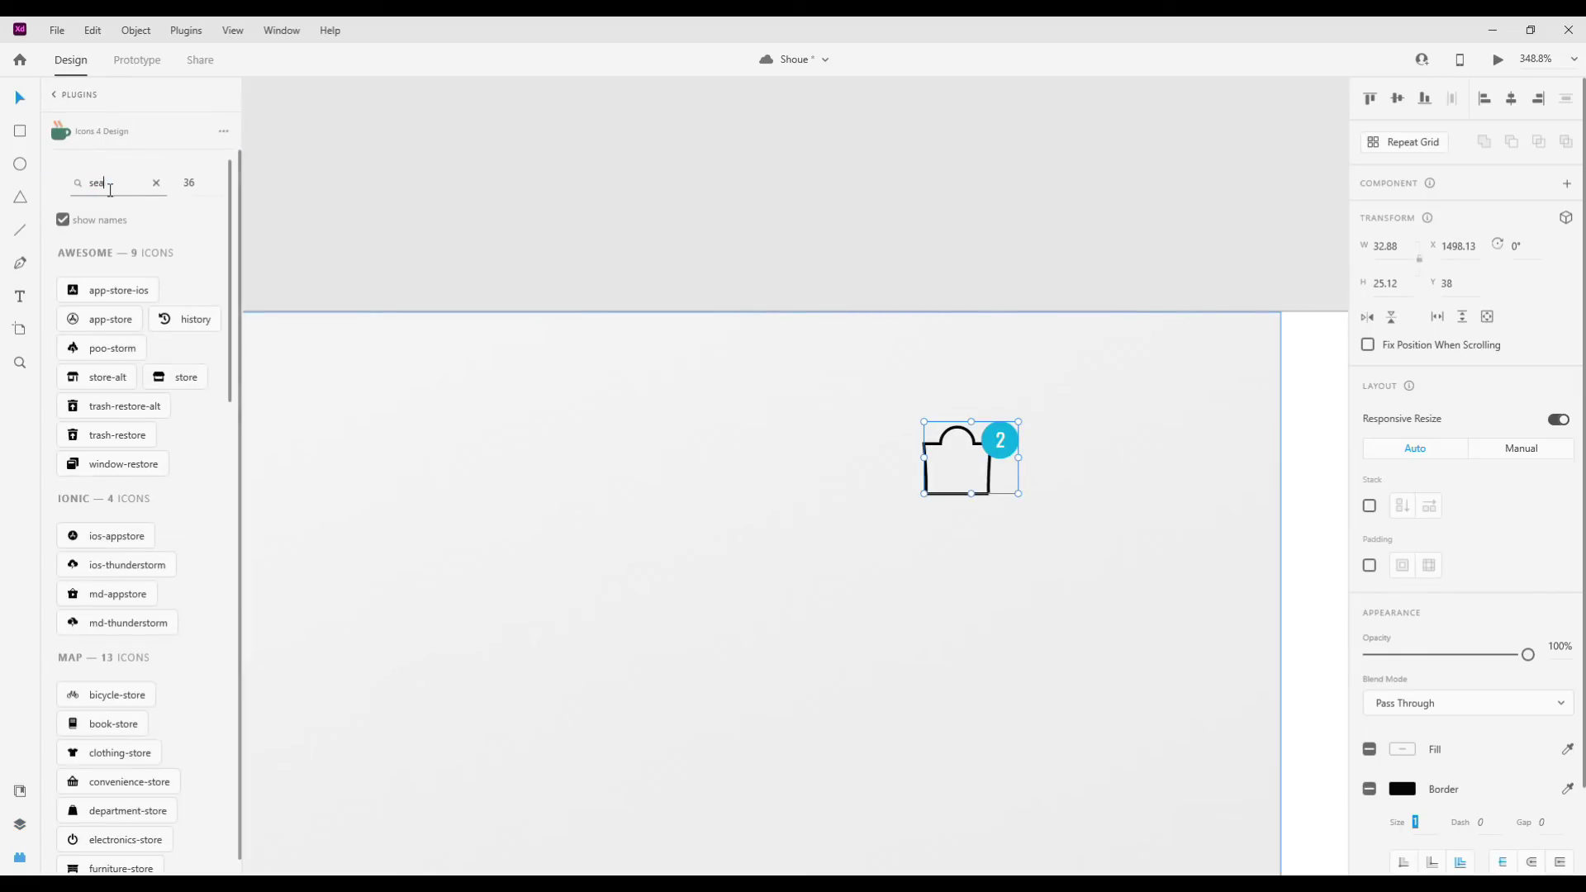
pyautogui.write('rch')
pyautogui.click(92, 536)
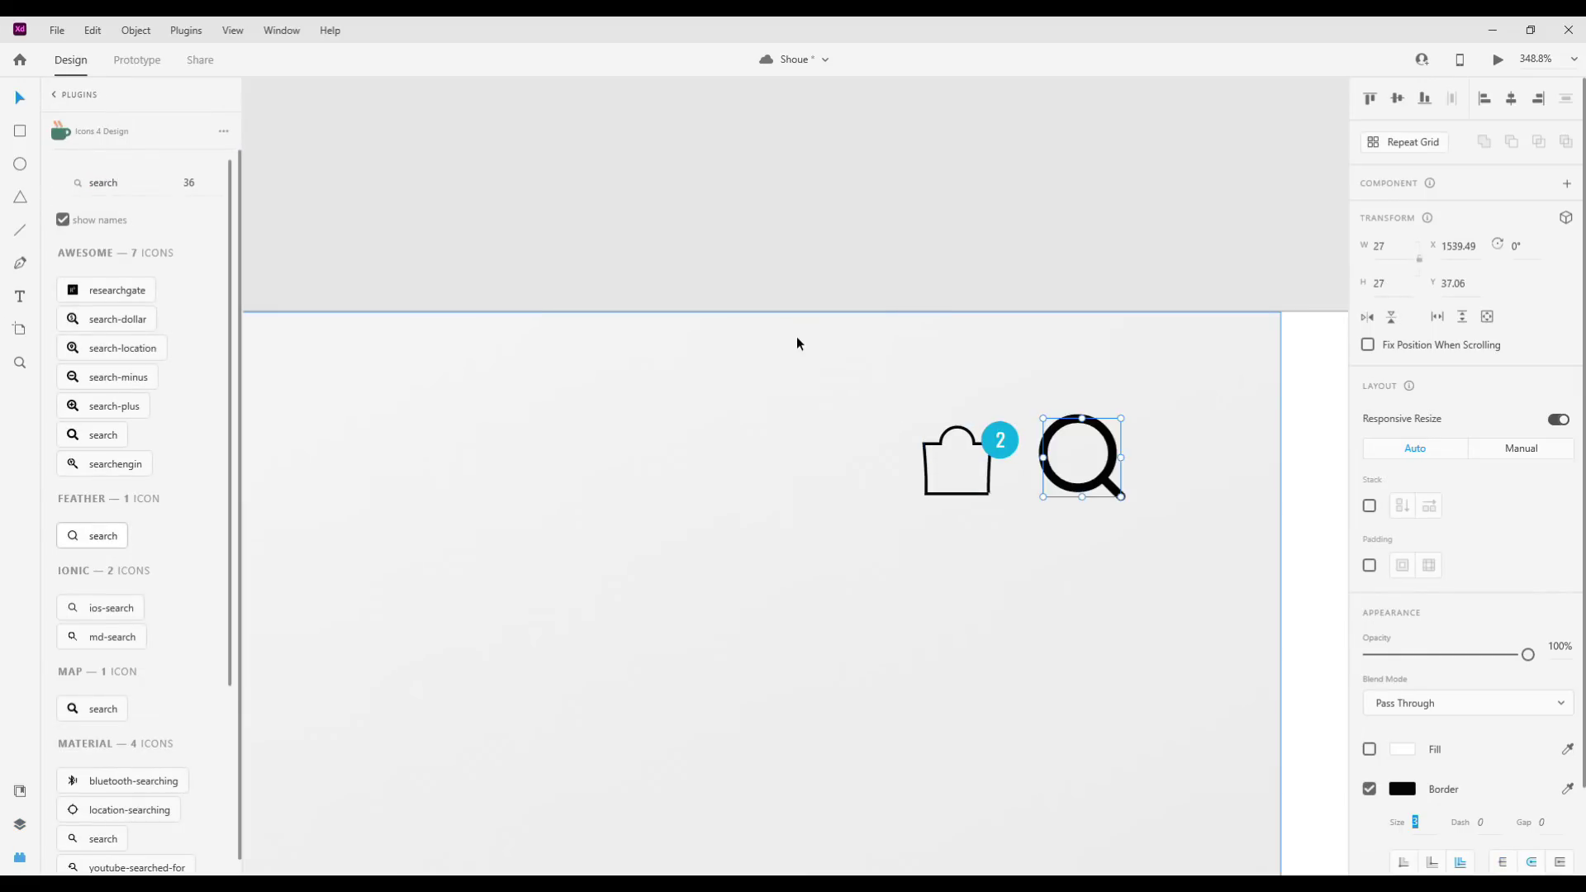
pyautogui.scroll(1, 797, 343)
pyautogui.moveTo(1190, 538)
pyautogui.mouseDown()
pyautogui.moveTo(1211, 538)
pyautogui.moveTo(1193, 518)
pyautogui.mouseUp()
# Set the bag's border size to 1 and the magnifier's border size to 2.
pyautogui.scroll(-2, 1411, 679)
pyautogui.press('BackSpace')
pyautogui.write('1')
pyautogui.press('Return')
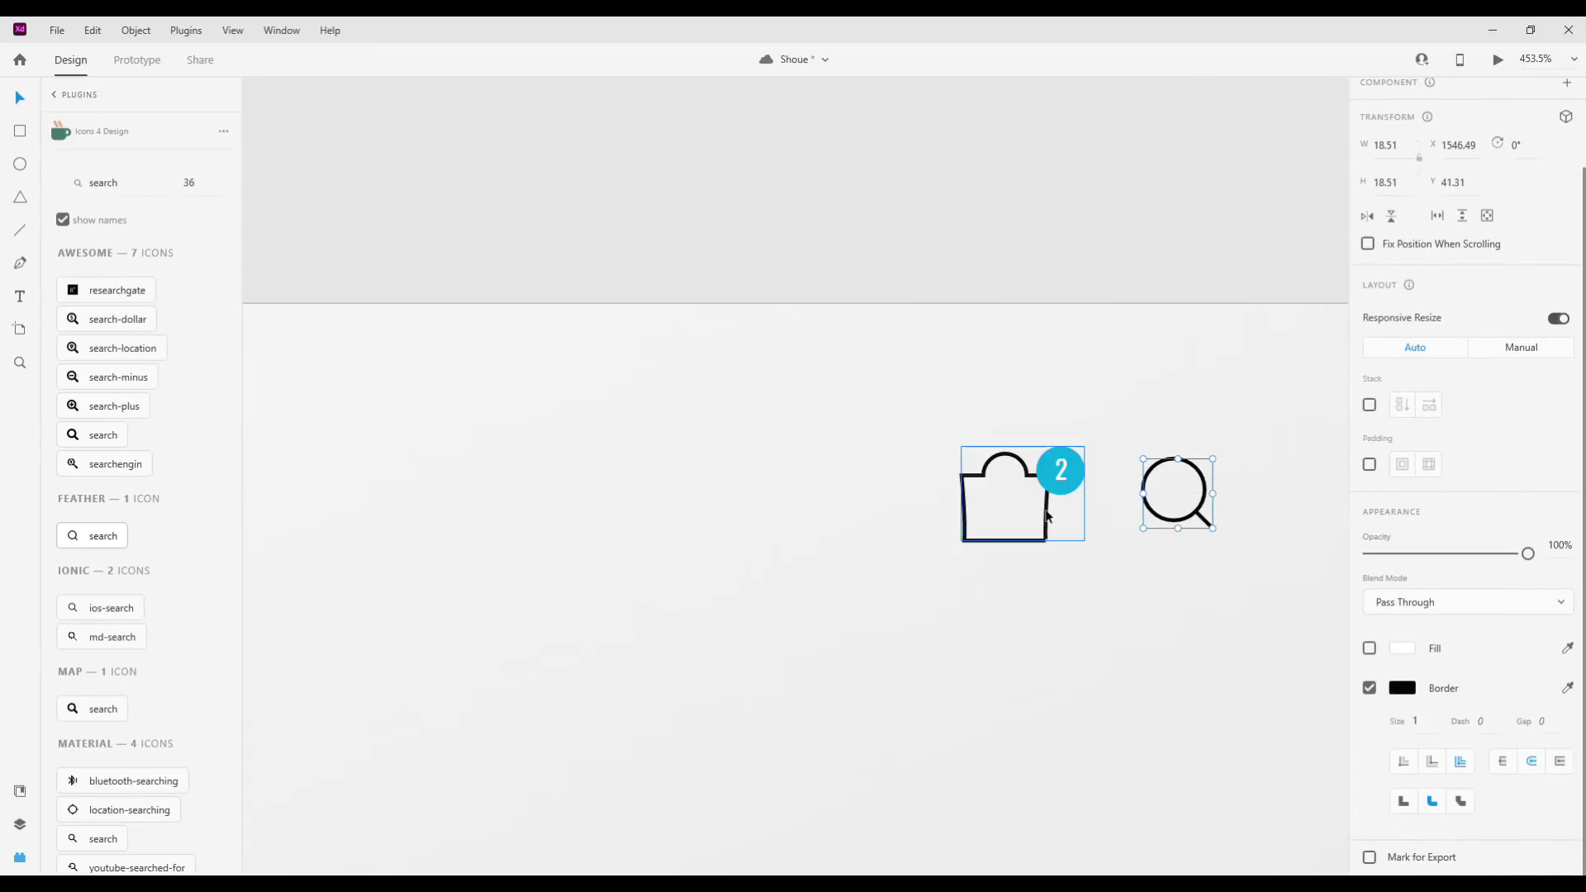
pyautogui.click(1046, 516)
pyautogui.write('1')
pyautogui.press('Return')
pyautogui.click(1177, 492)
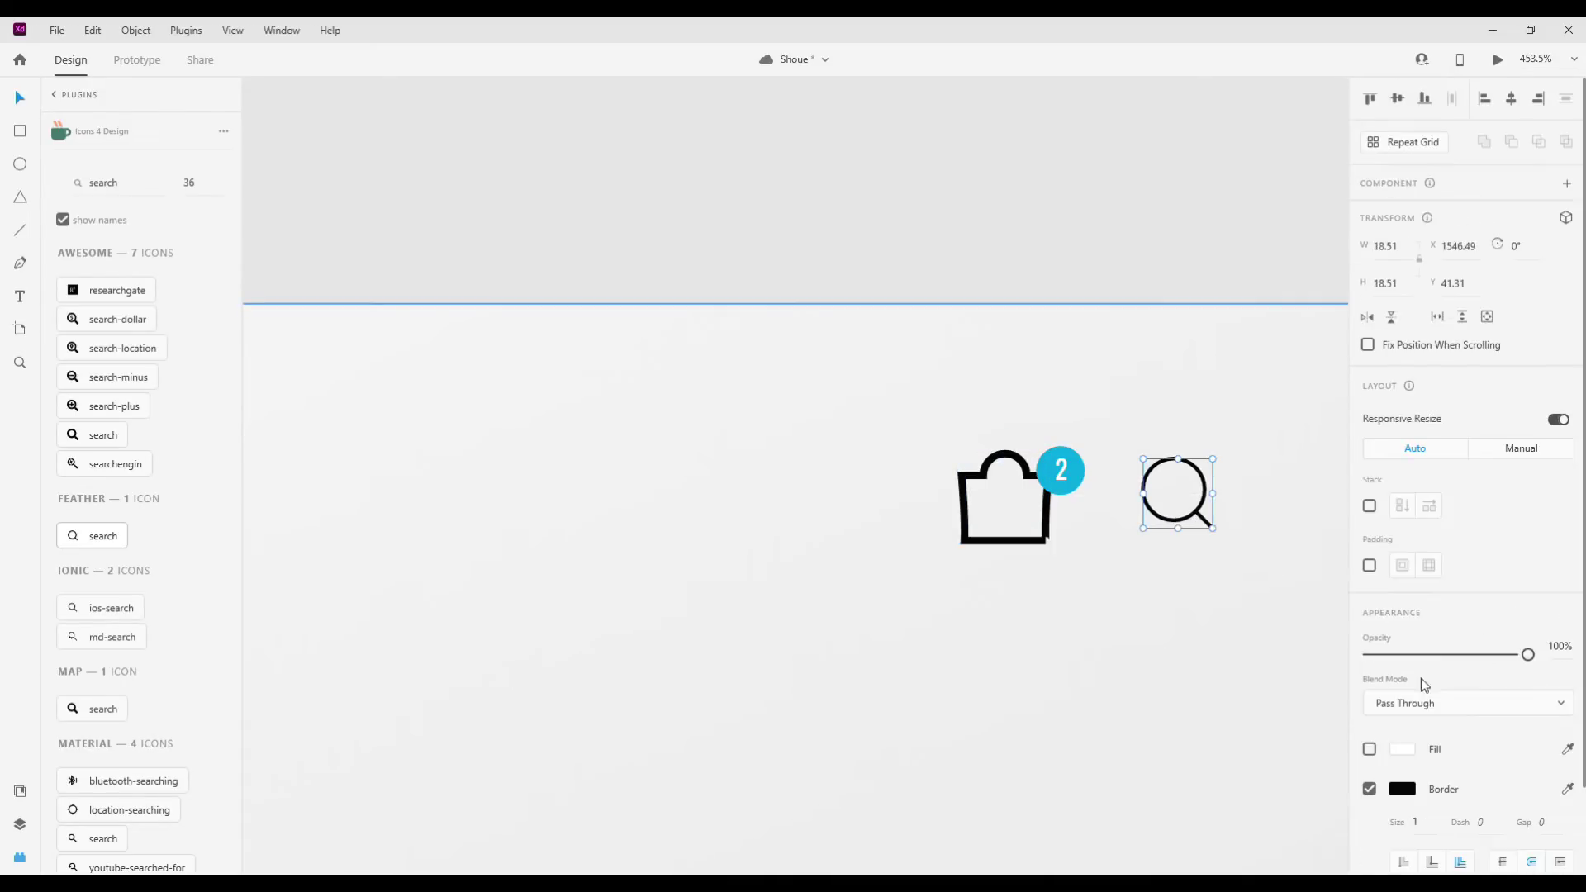
pyautogui.write('2')
pyautogui.press('Return')
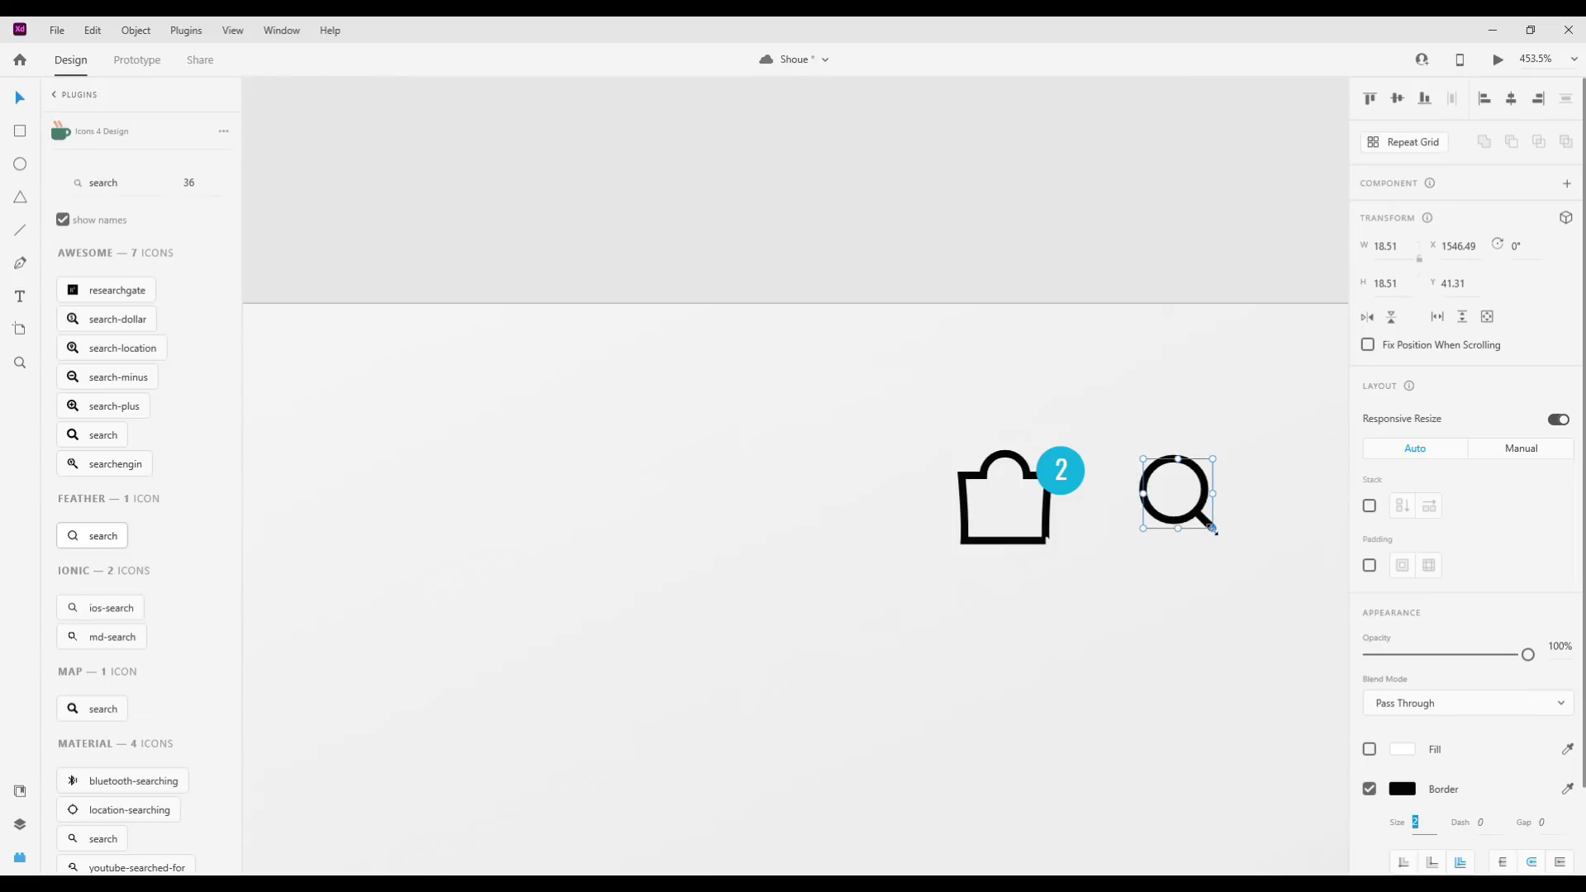
# Group the MAN, WOMAN and KIDS navigation links.
pyautogui.scroll(-2, 1125, 545)
pyautogui.scroll(-3, 1125, 545)
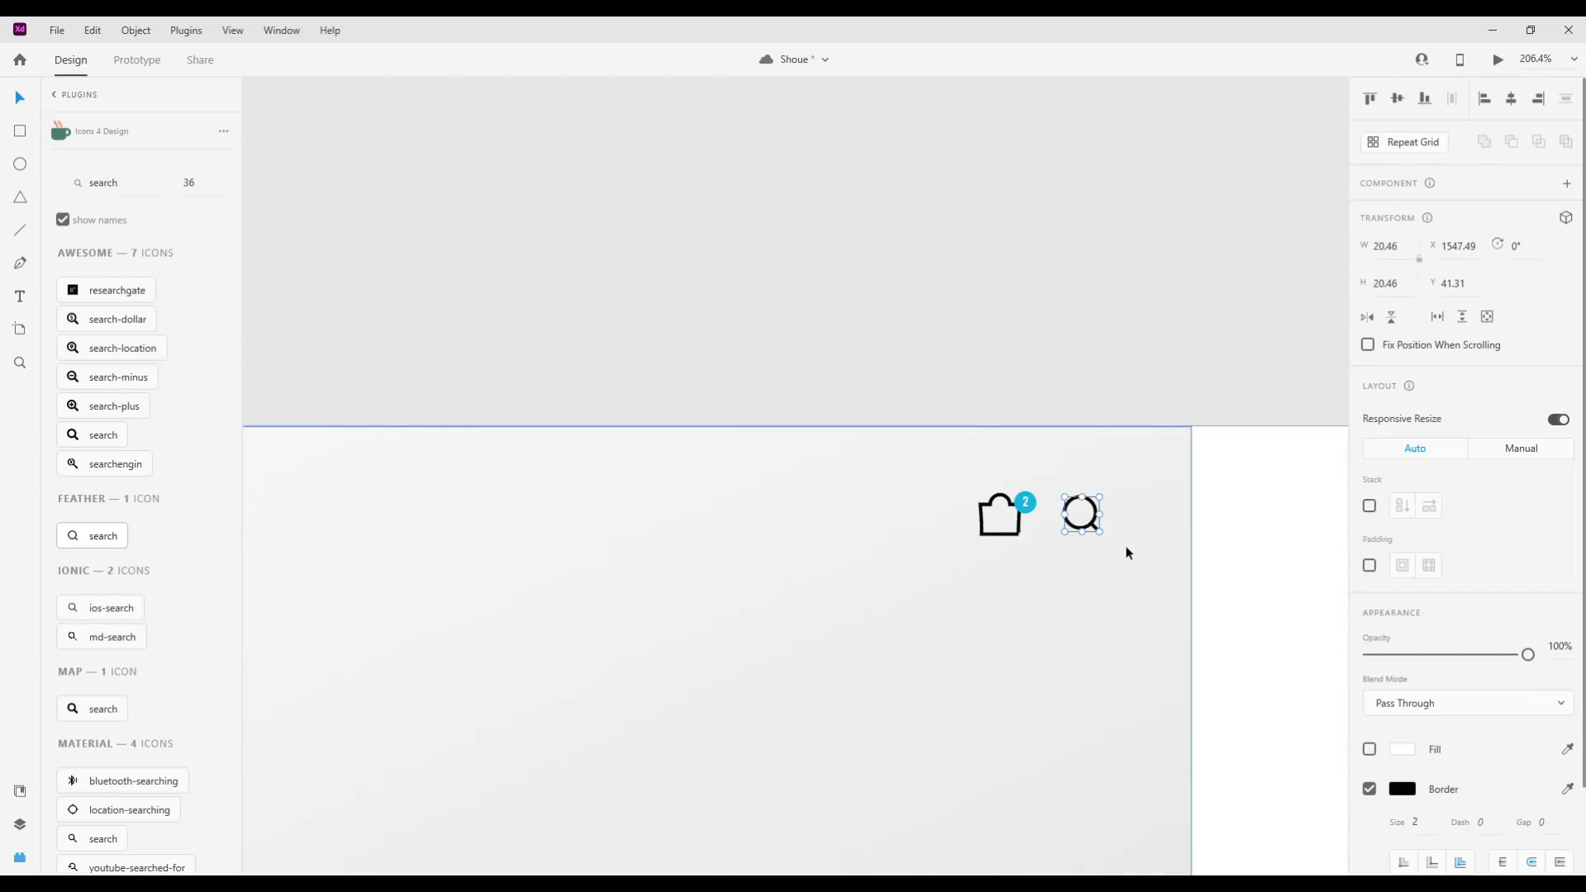
pyautogui.keyDown('shift'); pyautogui.click(1017, 522); pyautogui.keyUp('shift')
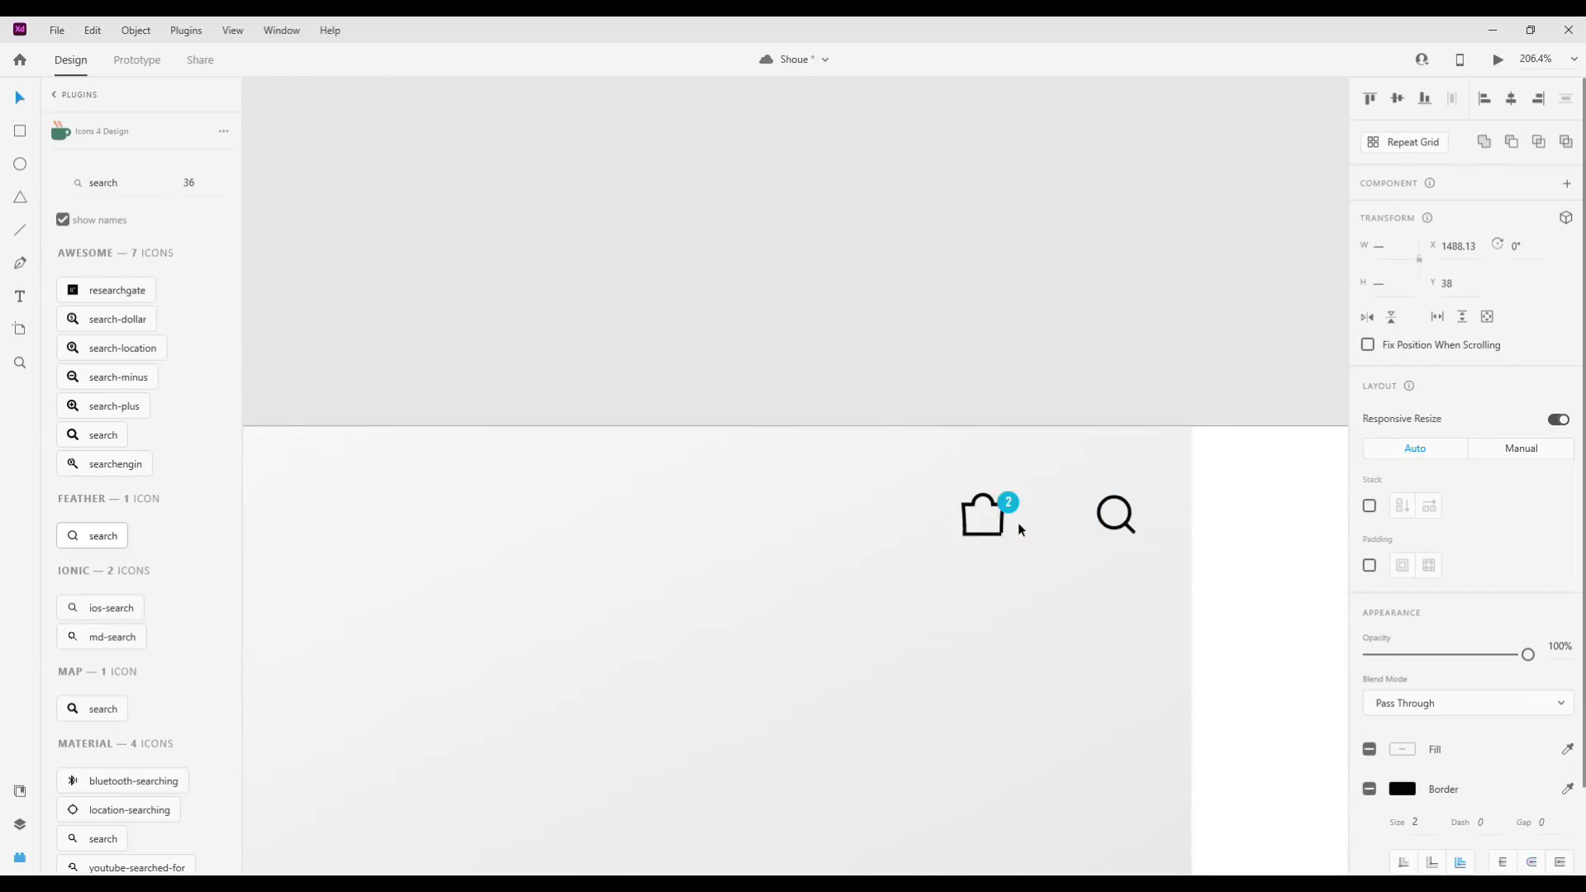
pyautogui.scroll(-2, 1019, 527)
pyautogui.scroll(-3, 1019, 527)
pyautogui.click(830, 532)
pyautogui.keyDown('shift'); pyautogui.click(864, 522); pyautogui.keyUp('shift')
pyautogui.keyDown('shift'); pyautogui.click(800, 524); pyautogui.keyUp('shift')
pyautogui.hotkey('ctrl', 'g')
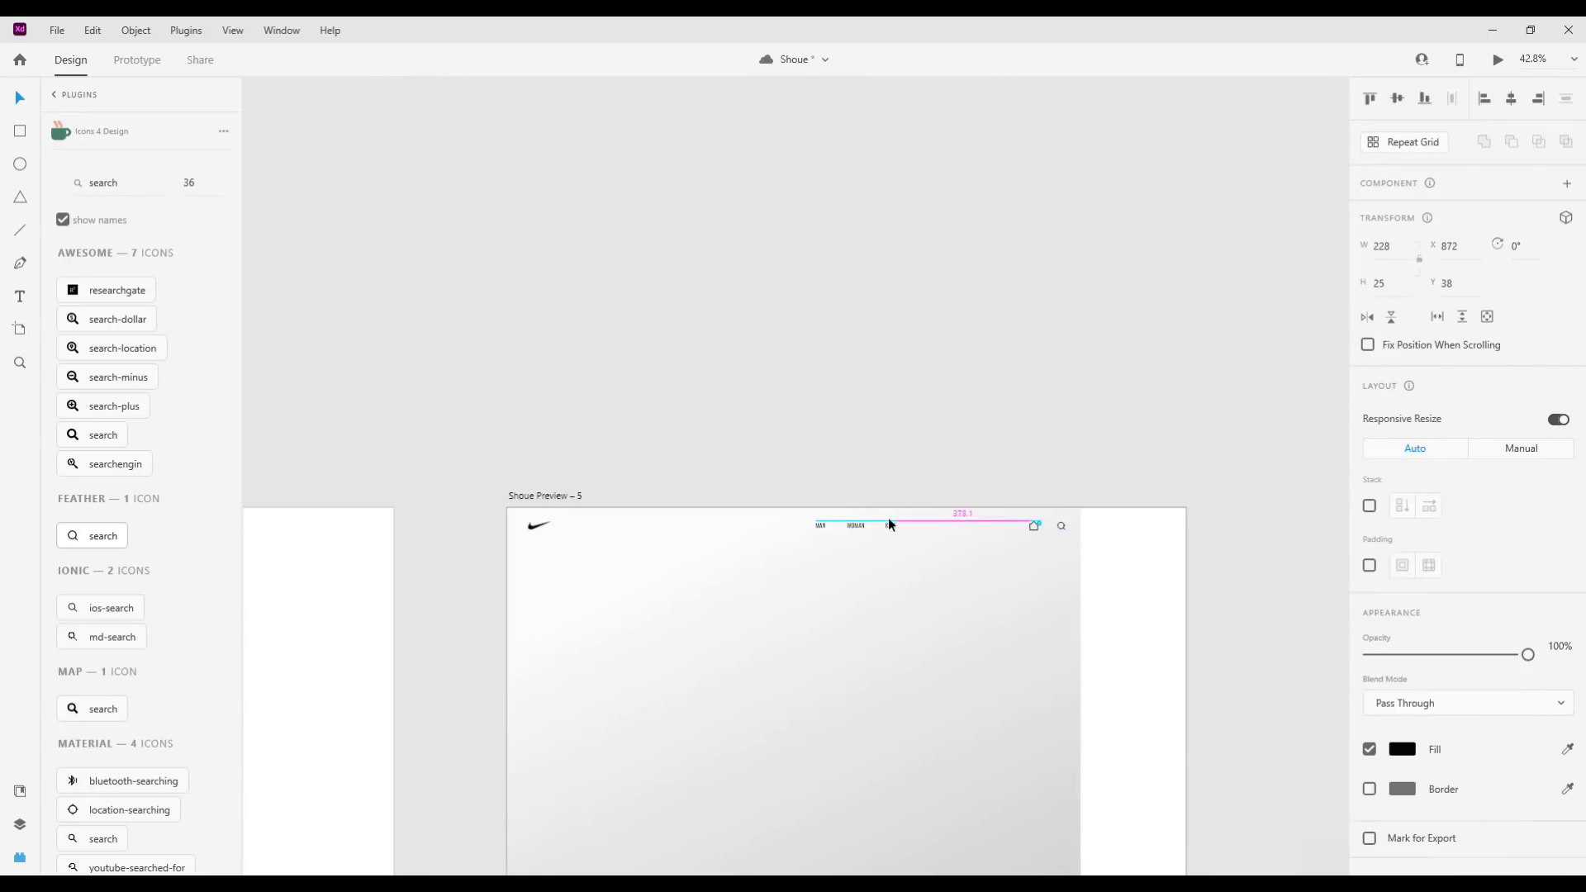
# Select the previous search term in the Icons 4 Design search field.
pyautogui.hscroll(2, 1037, 512)
pyautogui.scroll(2, 1039, 519)
pyautogui.doubleClick(116, 183)
# Insert a 'menu' hamburger icon and place it at the artboard's top-right.
pyautogui.write('menu')
pyautogui.click(91, 290)
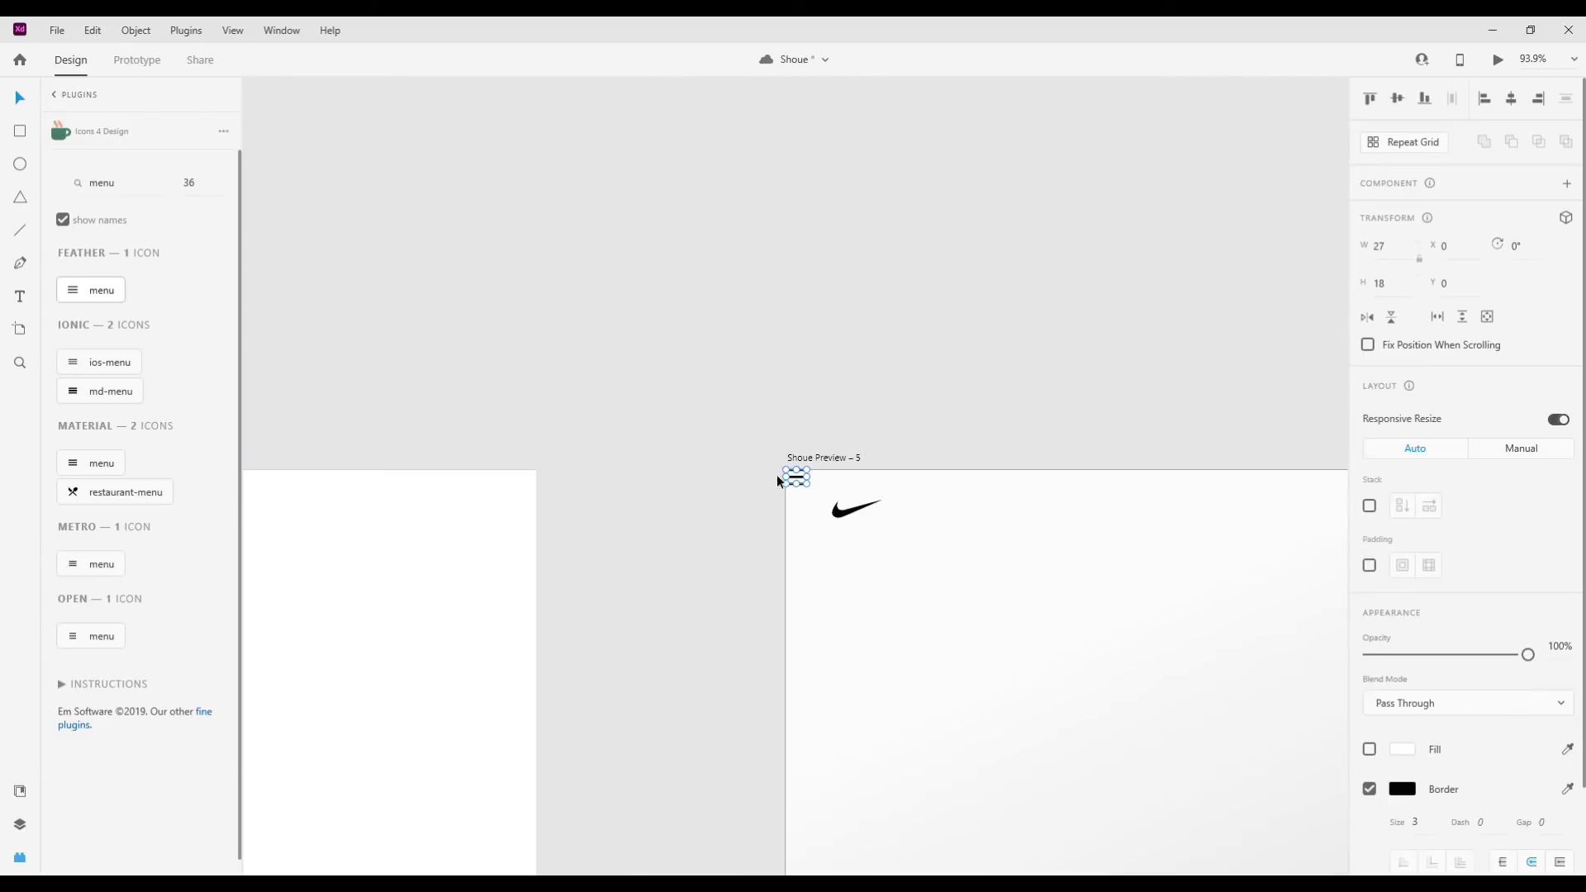
pyautogui.moveTo(796, 476)
pyautogui.mouseDown()
pyautogui.moveTo(1342, 500)
pyautogui.moveTo(1174, 520)
pyautogui.mouseUp()
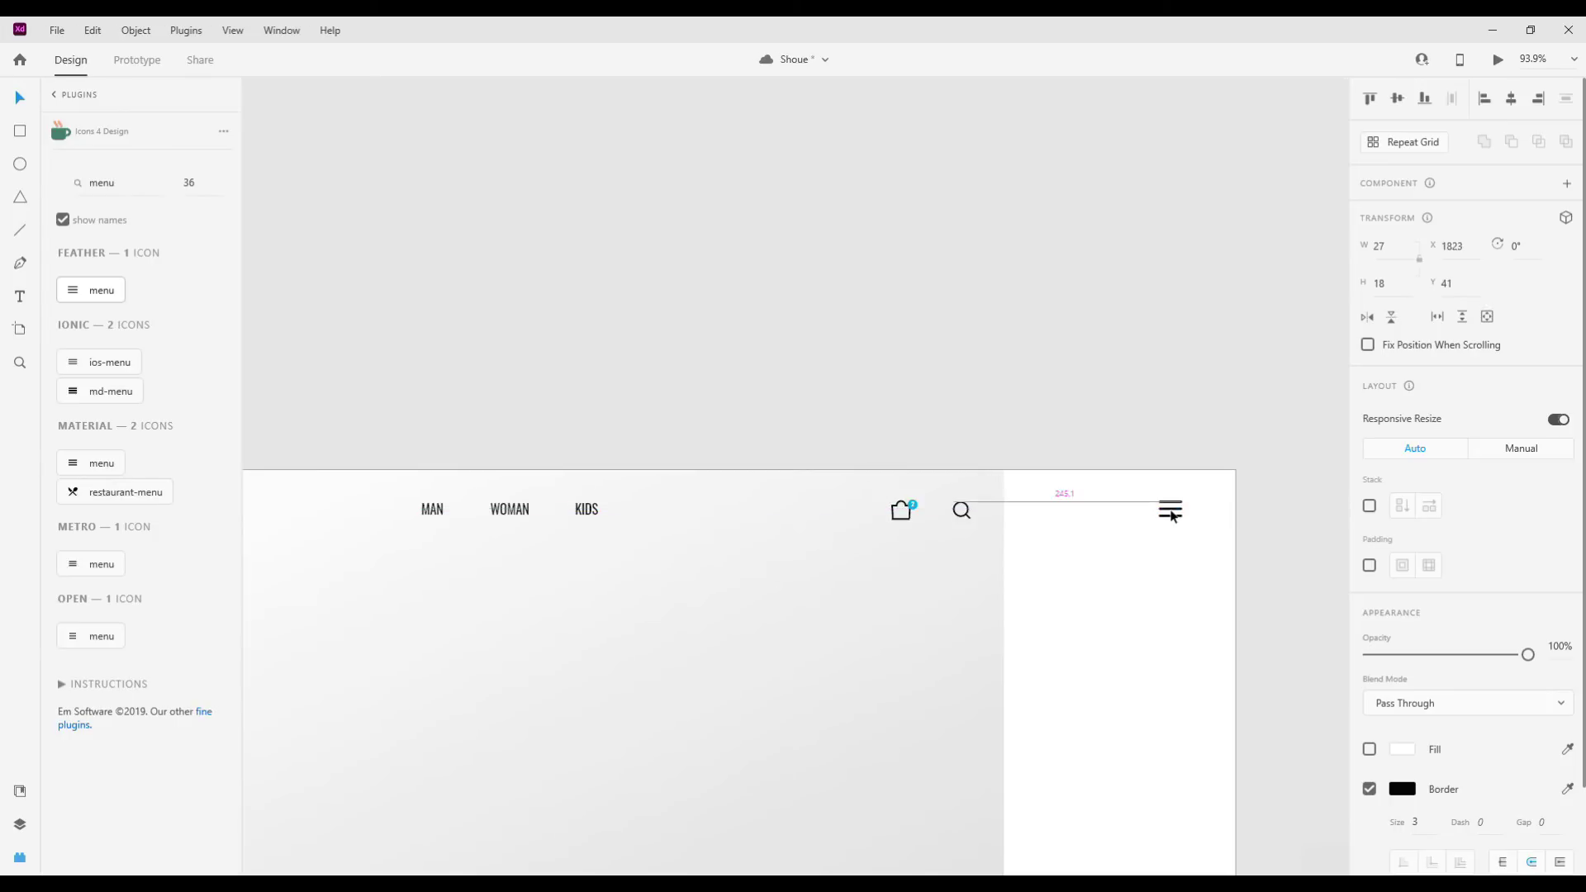
pyautogui.scroll(5, 1171, 510)
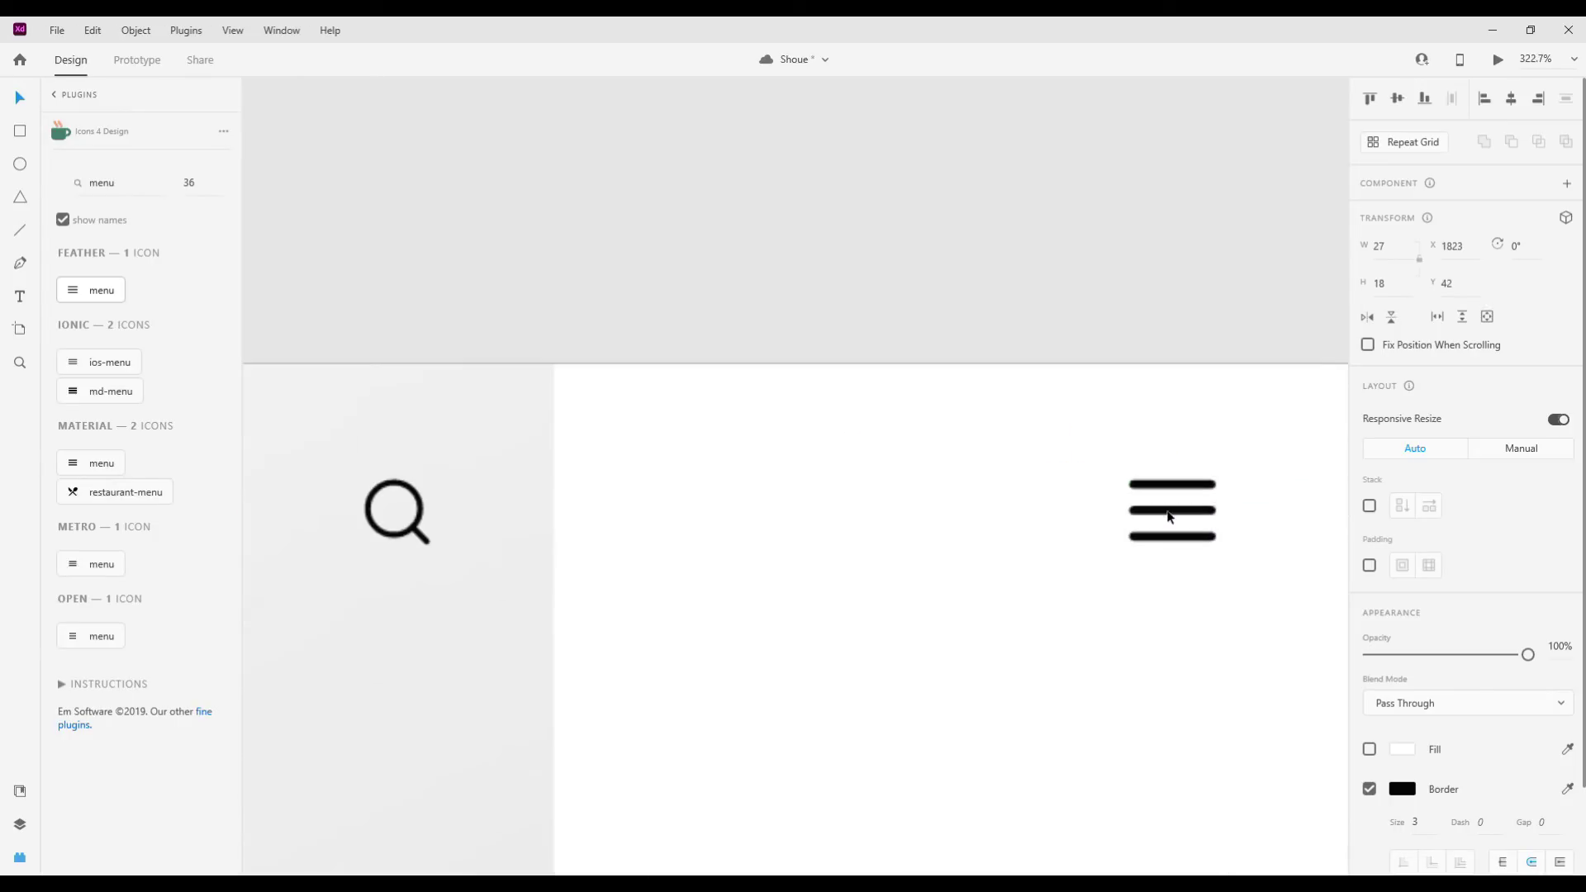
pyautogui.doubleClick(1192, 512)
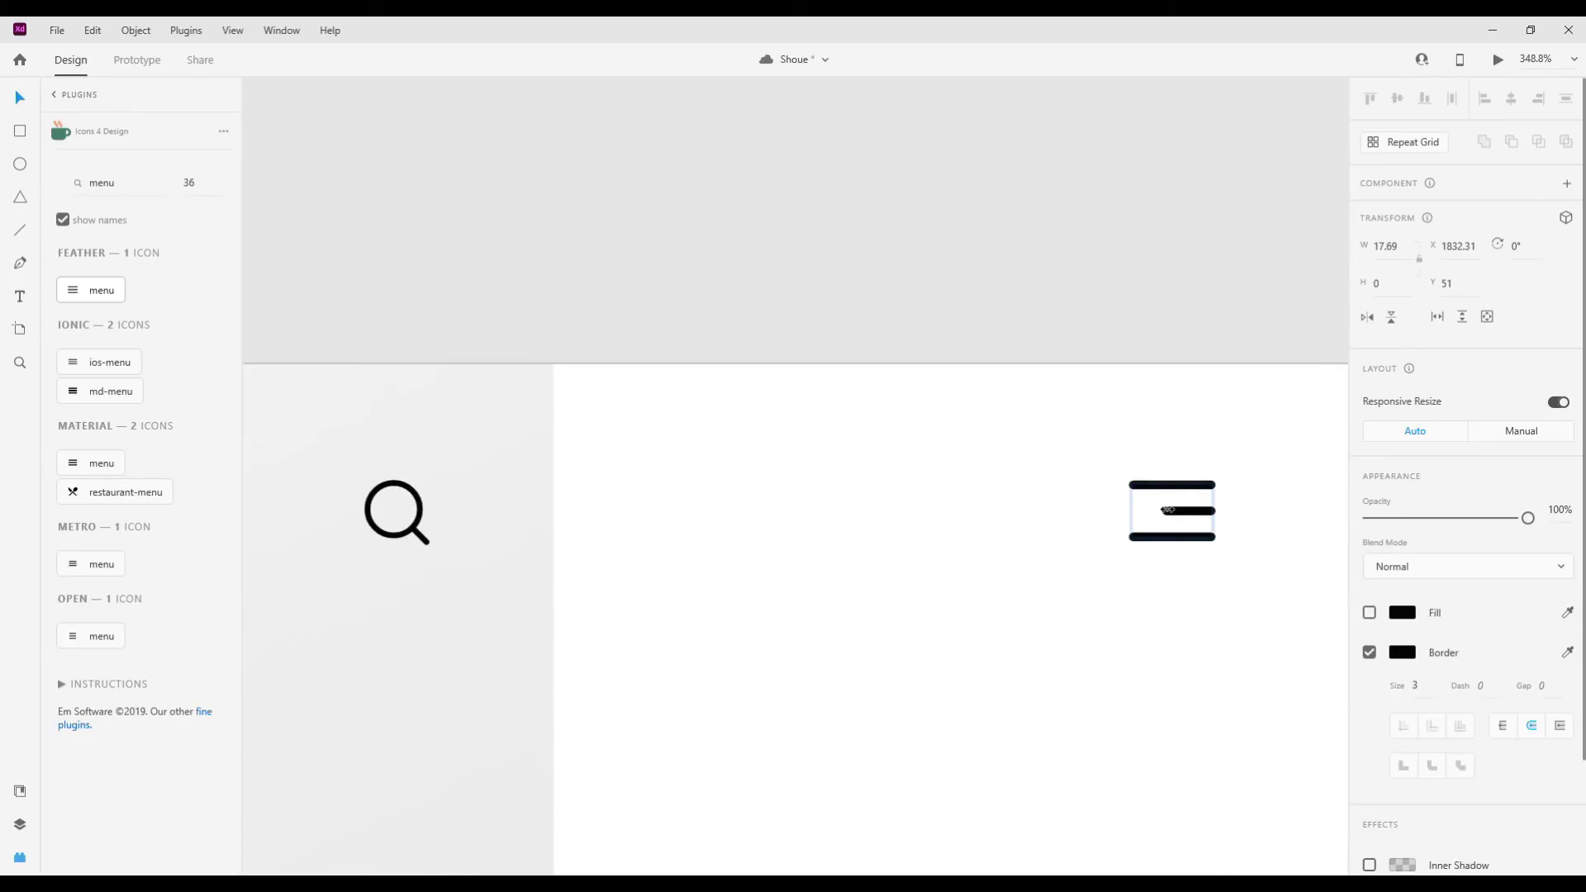
pyautogui.press('Escape')
# Group the nav links, cart, search and menu icons with the Nike logo, then show Layers.
pyautogui.scroll(-5, 1172, 570)
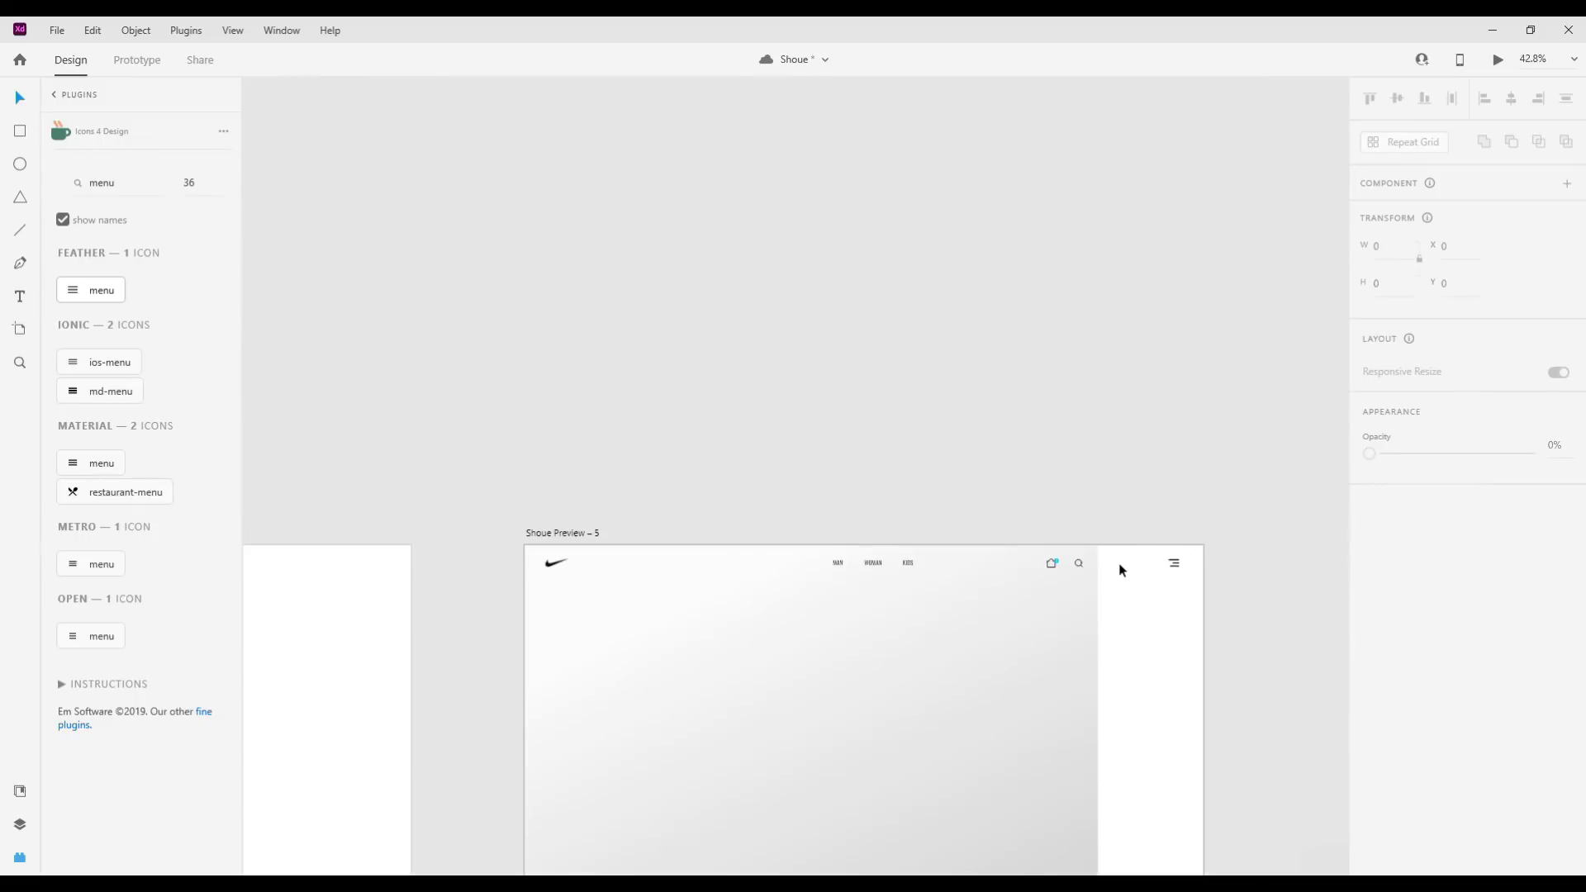
pyautogui.click(1181, 564)
pyautogui.keyDown('shift'); pyautogui.click(1052, 562); pyautogui.keyUp('shift')
pyautogui.keyDown('shift'); pyautogui.click(908, 568); pyautogui.keyUp('shift')
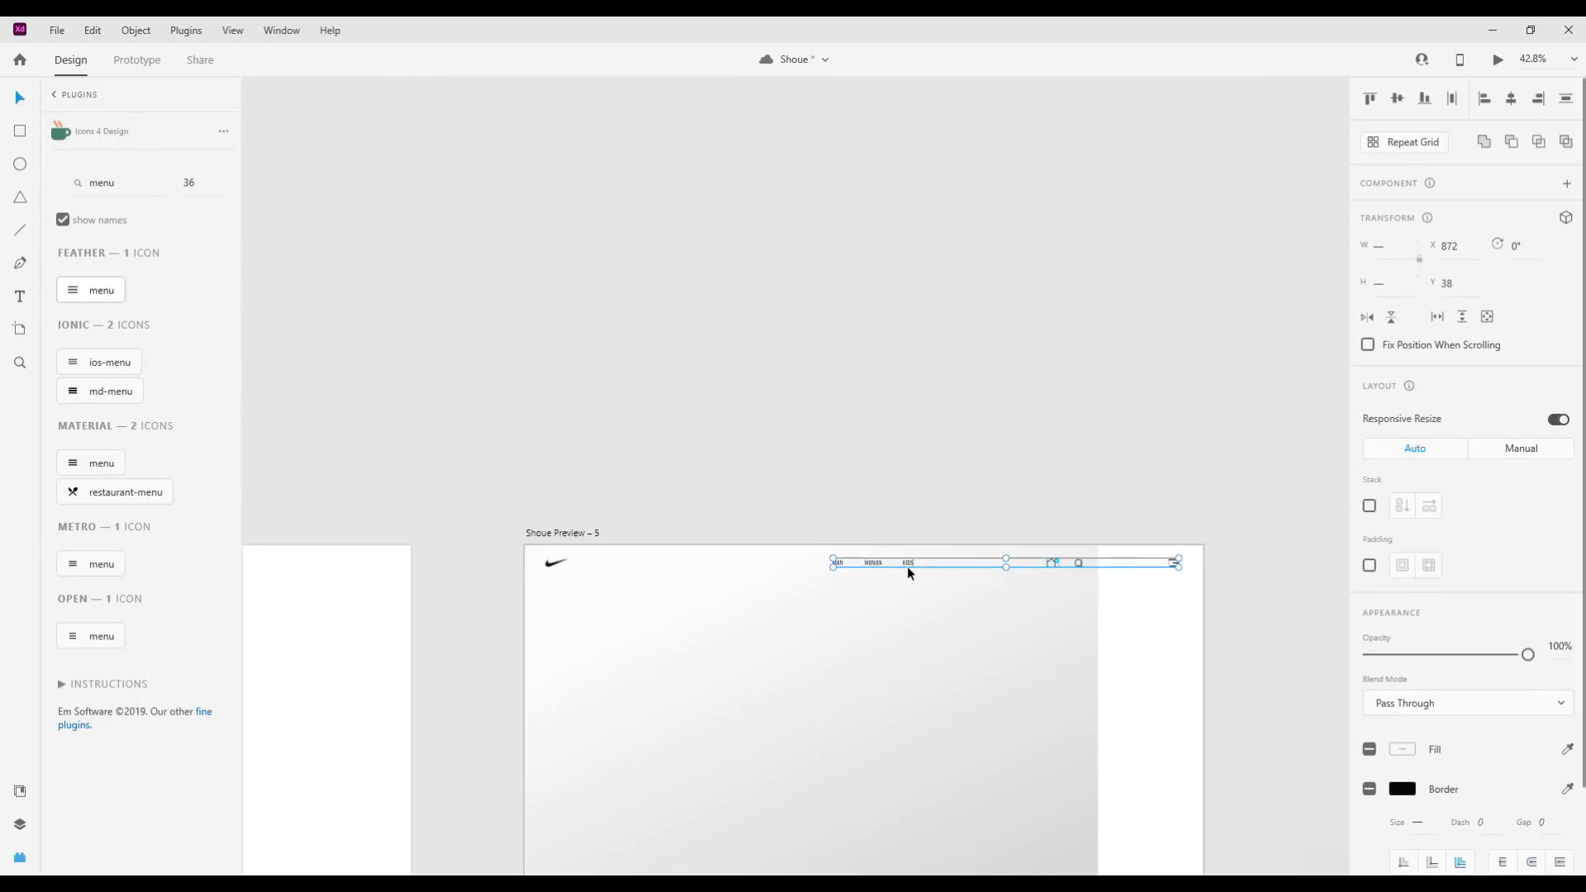
pyautogui.keyDown('shift'); pyautogui.click(566, 566); pyautogui.keyUp('shift')
pyautogui.hotkey('ctrl', 'g')
pyautogui.scroll(-5, 1172, 527)
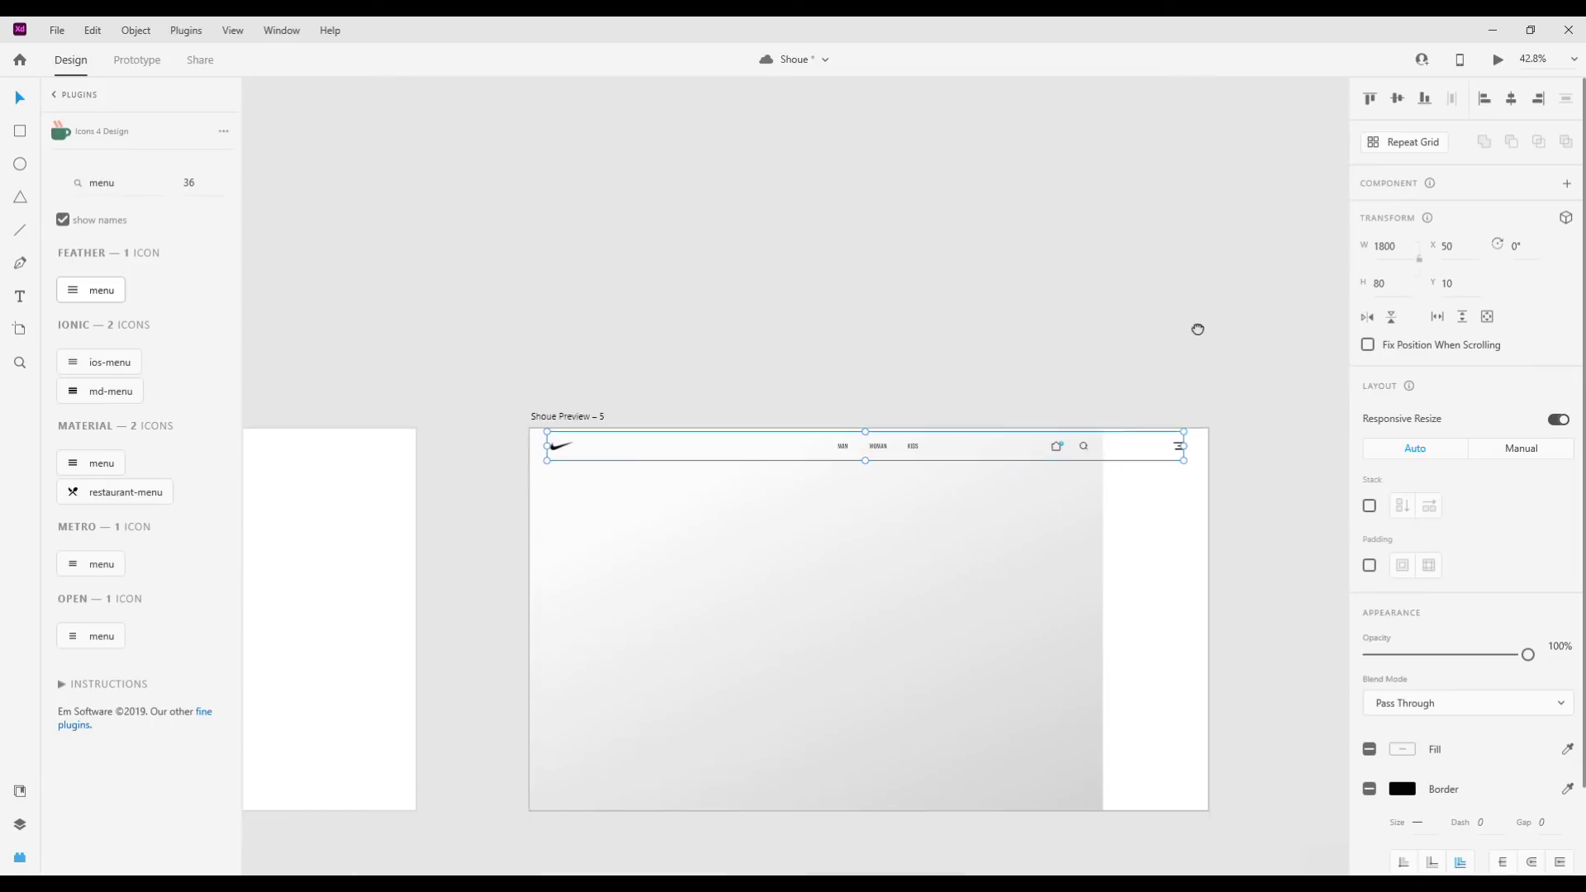
pyautogui.press('Escape')
pyautogui.hotkey('ctrl', 'y')
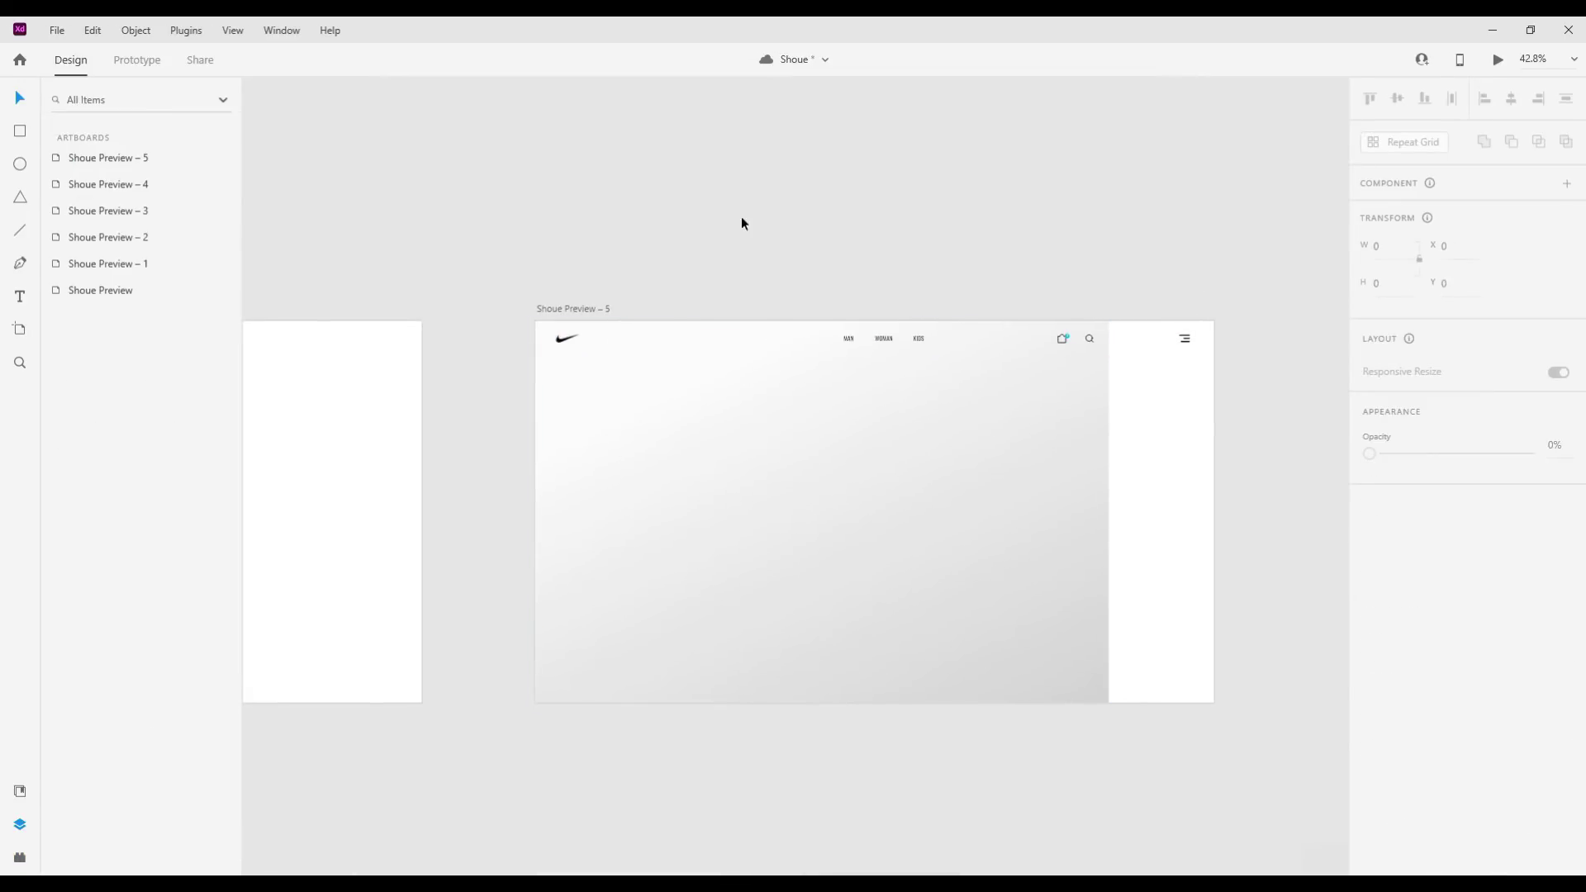
# Draw a borderless tall rectangle and place the striped 'shape' asset at full artboard height.
pyautogui.moveTo(601, 320)
pyautogui.mouseDown()
pyautogui.moveTo(764, 687)
pyautogui.moveTo(814, 705)
pyautogui.mouseUp()
pyautogui.click(1370, 710)
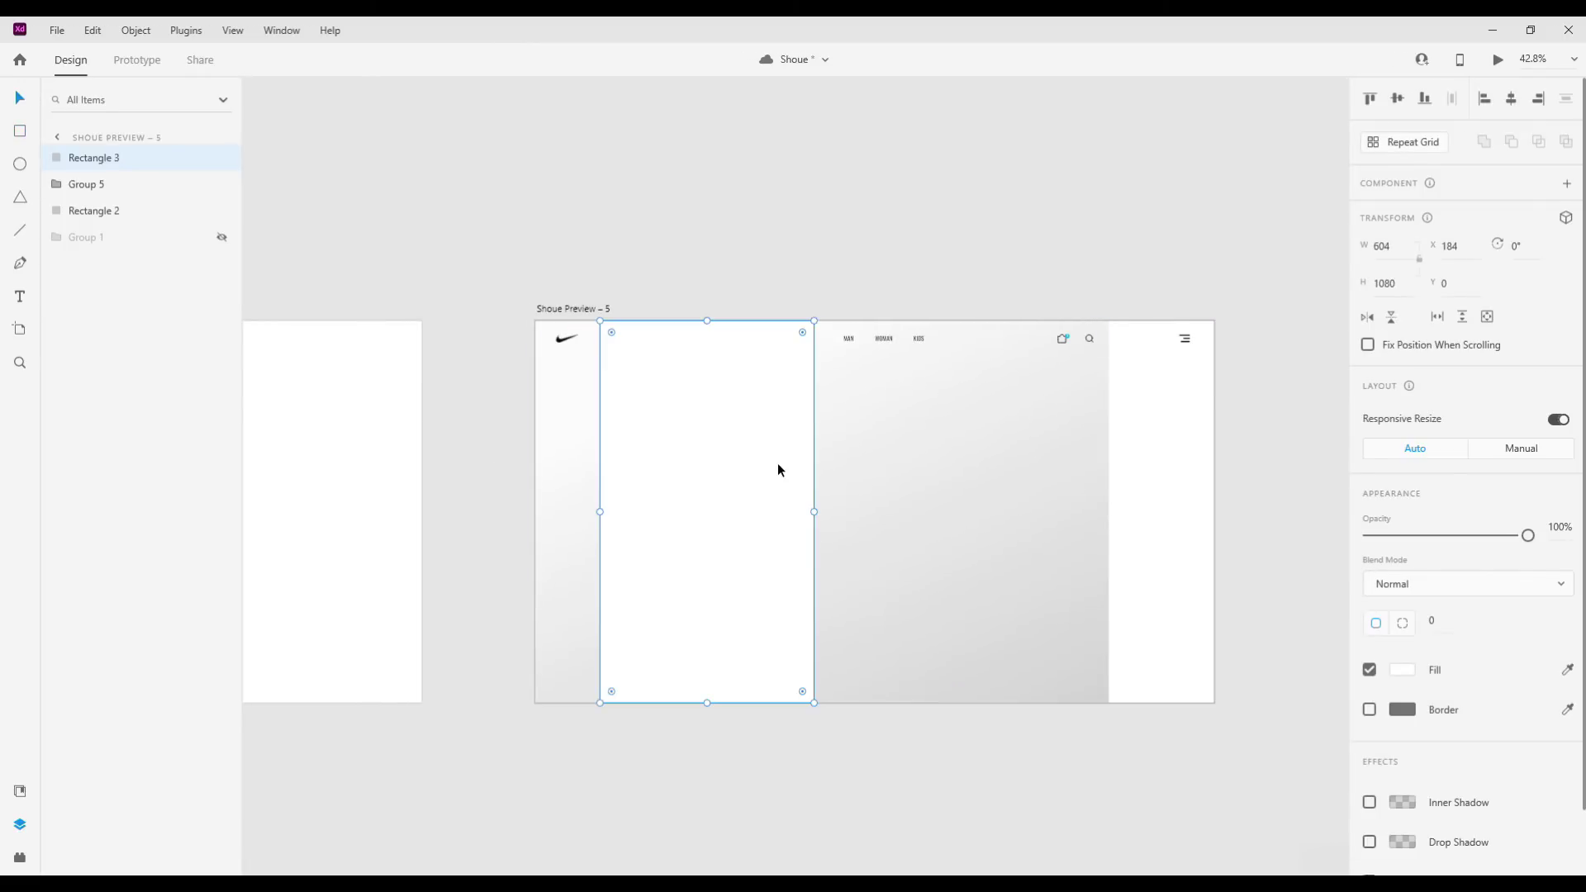
pyautogui.click(19, 791)
pyautogui.moveTo(108, 327); pyautogui.dragTo(749, 520)
pyautogui.moveTo(953, 635); pyautogui.dragTo(1057, 740)
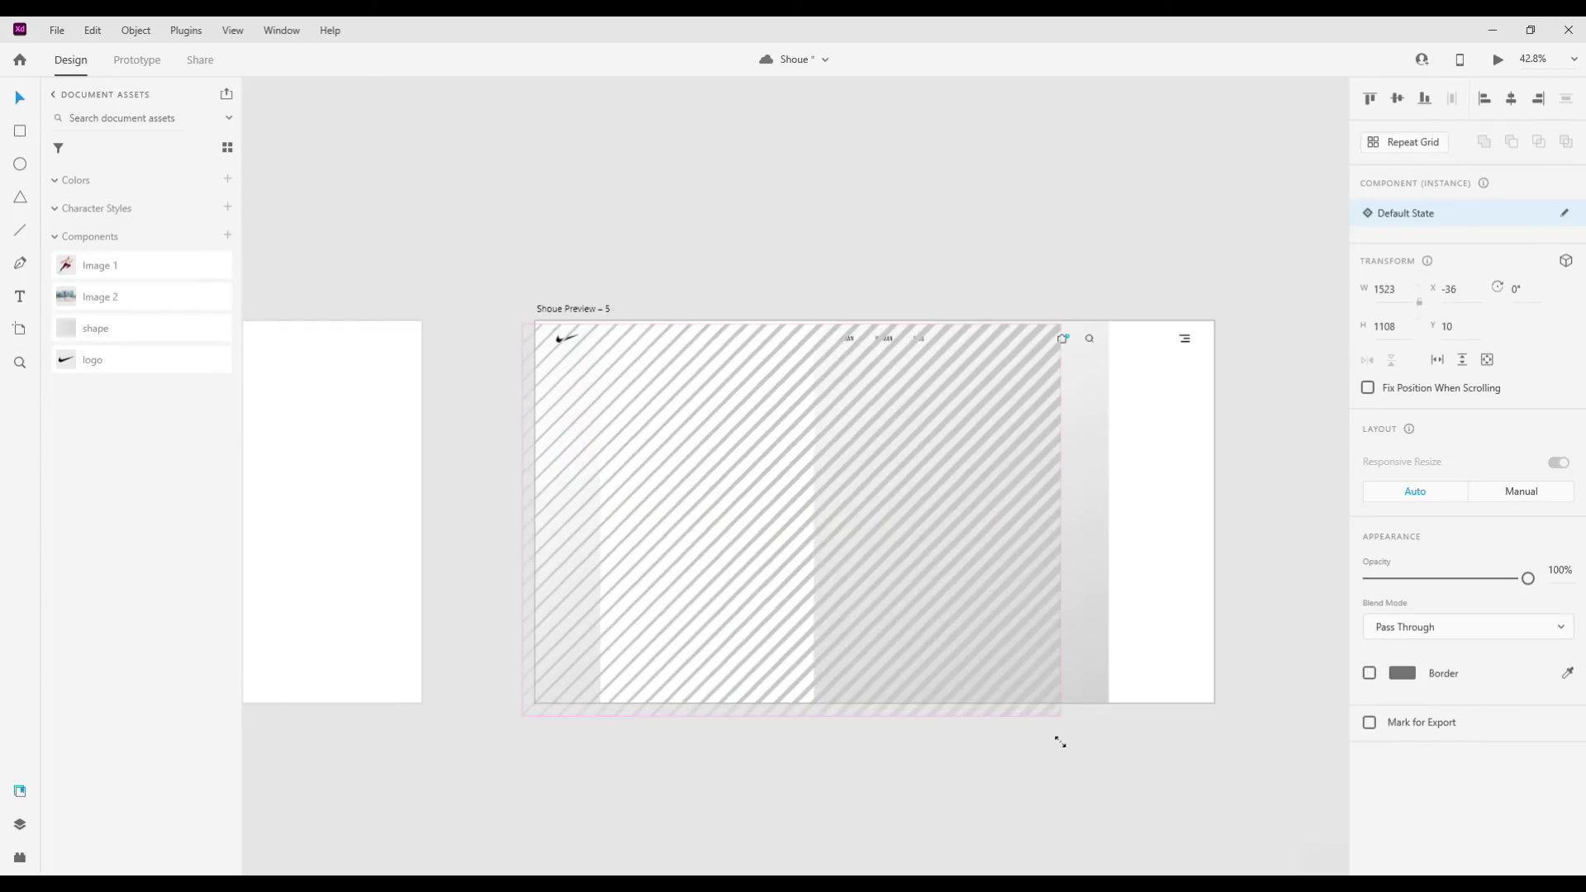
pyautogui.moveTo(923, 606); pyautogui.dragTo(920, 601)
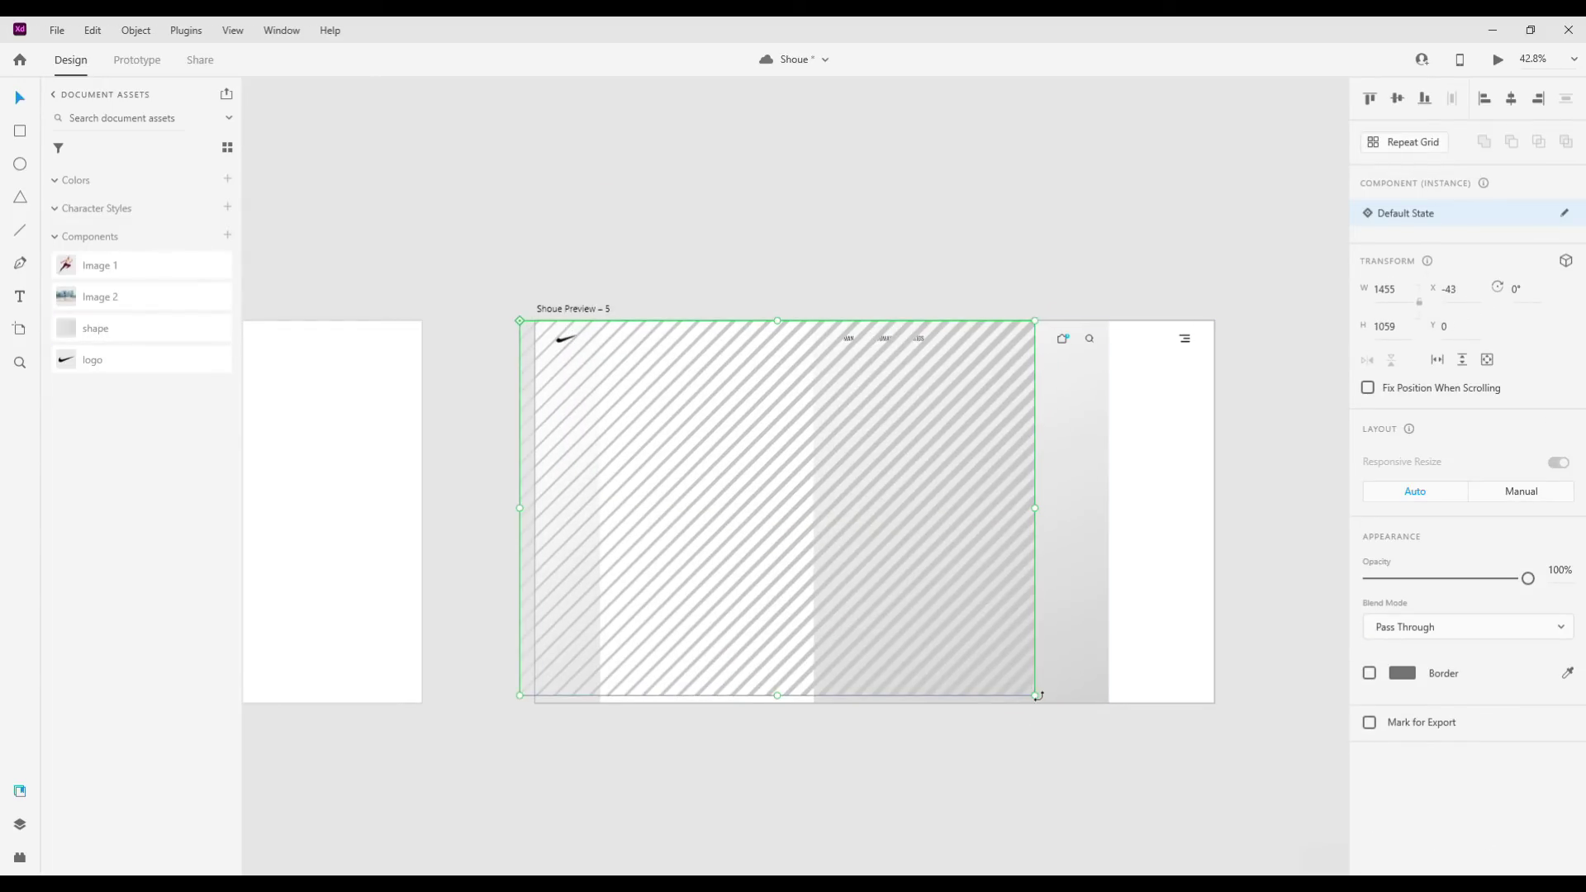
pyautogui.moveTo(1035, 695); pyautogui.dragTo(1045, 702)
# Mask the stripes with the rectangle and fade the panel to 58% opacity.
pyautogui.hotkey('ctrl', 'y')
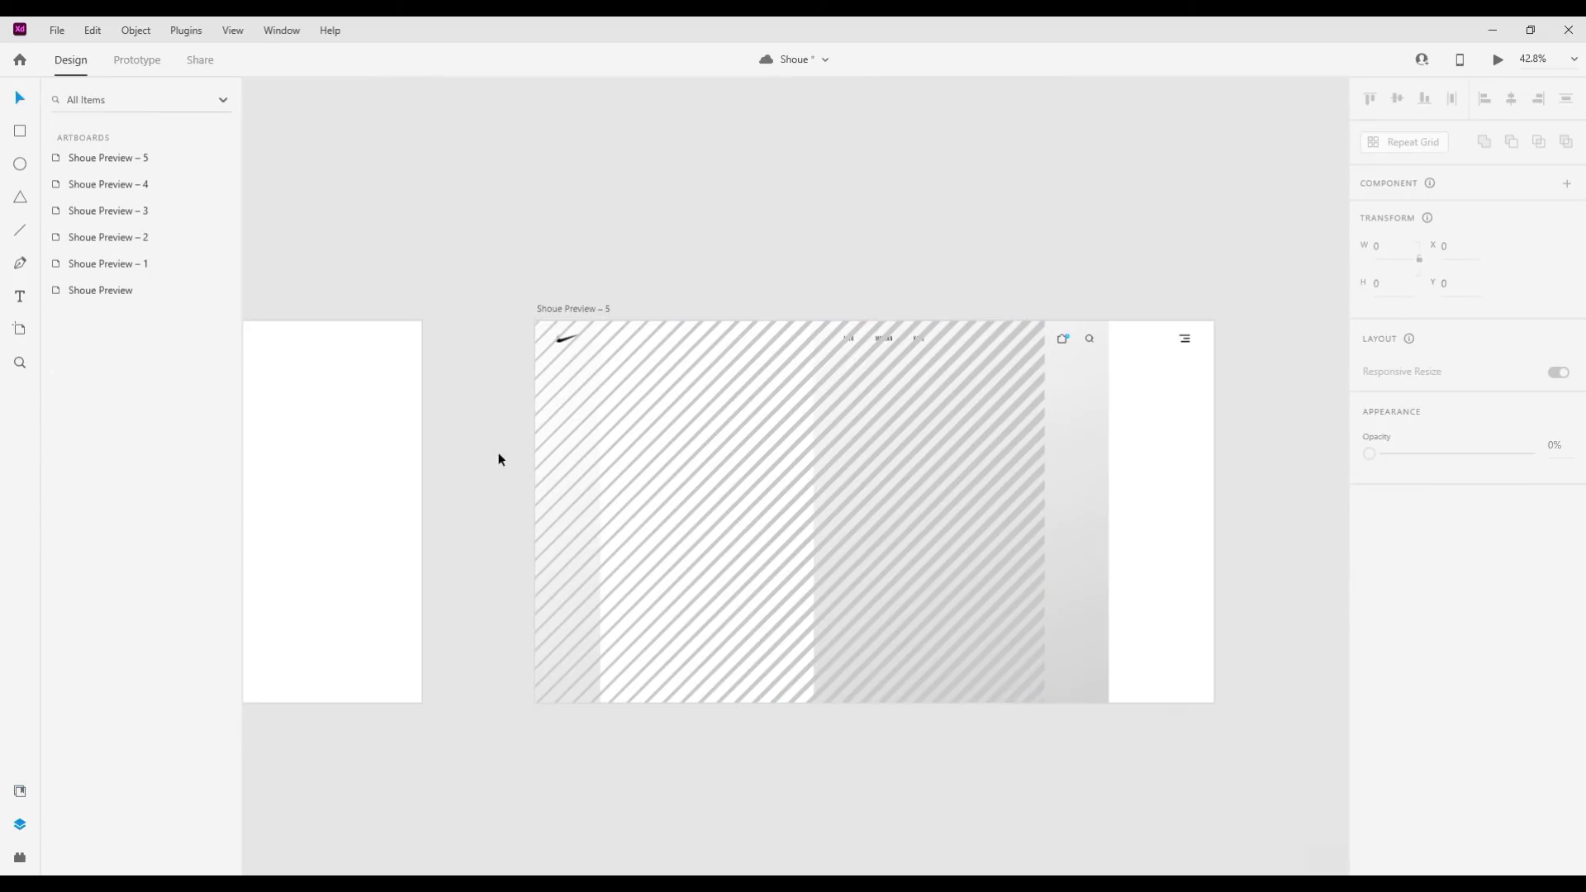
pyautogui.click(675, 479)
pyautogui.moveTo(102, 201); pyautogui.dragTo(102, 198)
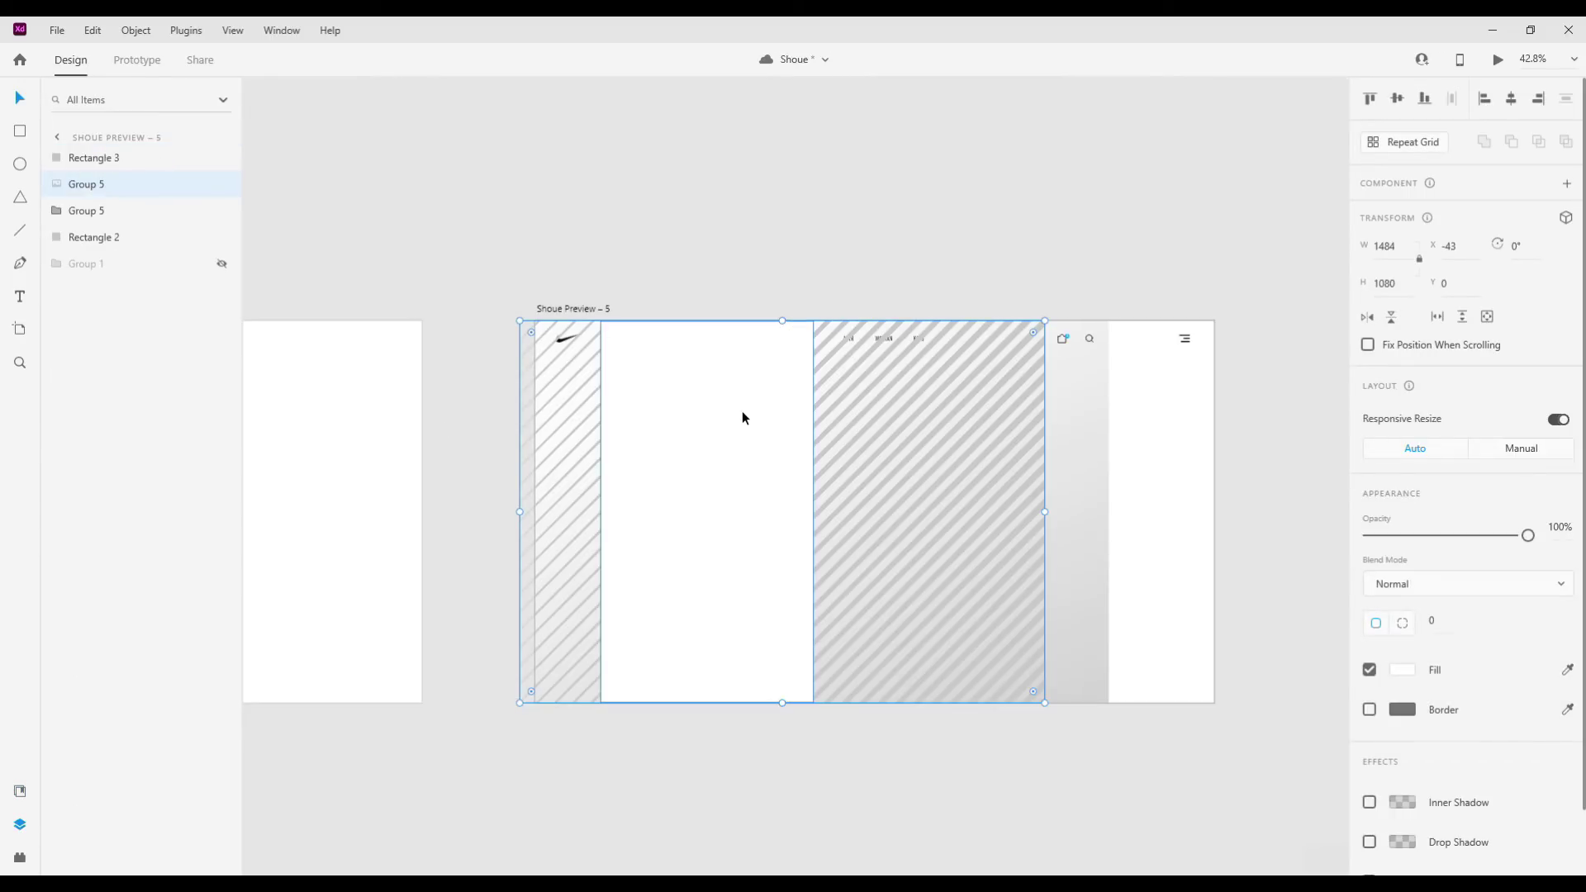
pyautogui.rightClick(742, 410)
pyautogui.click(870, 265)
pyautogui.scroll(2, 783, 519)
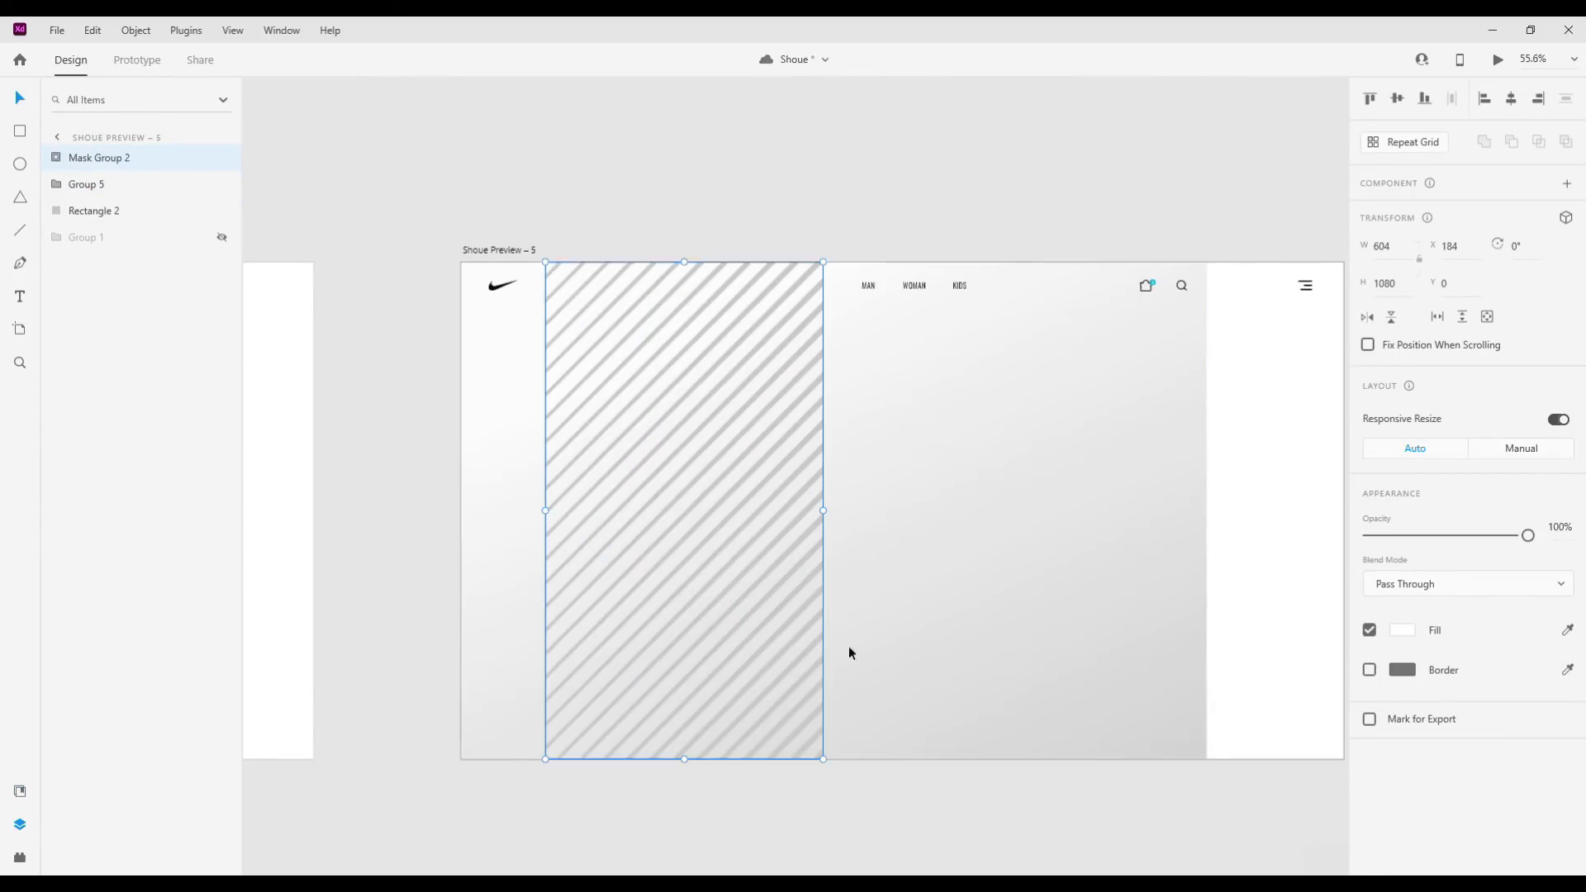
pyautogui.moveTo(1528, 535); pyautogui.dragTo(1454, 536)
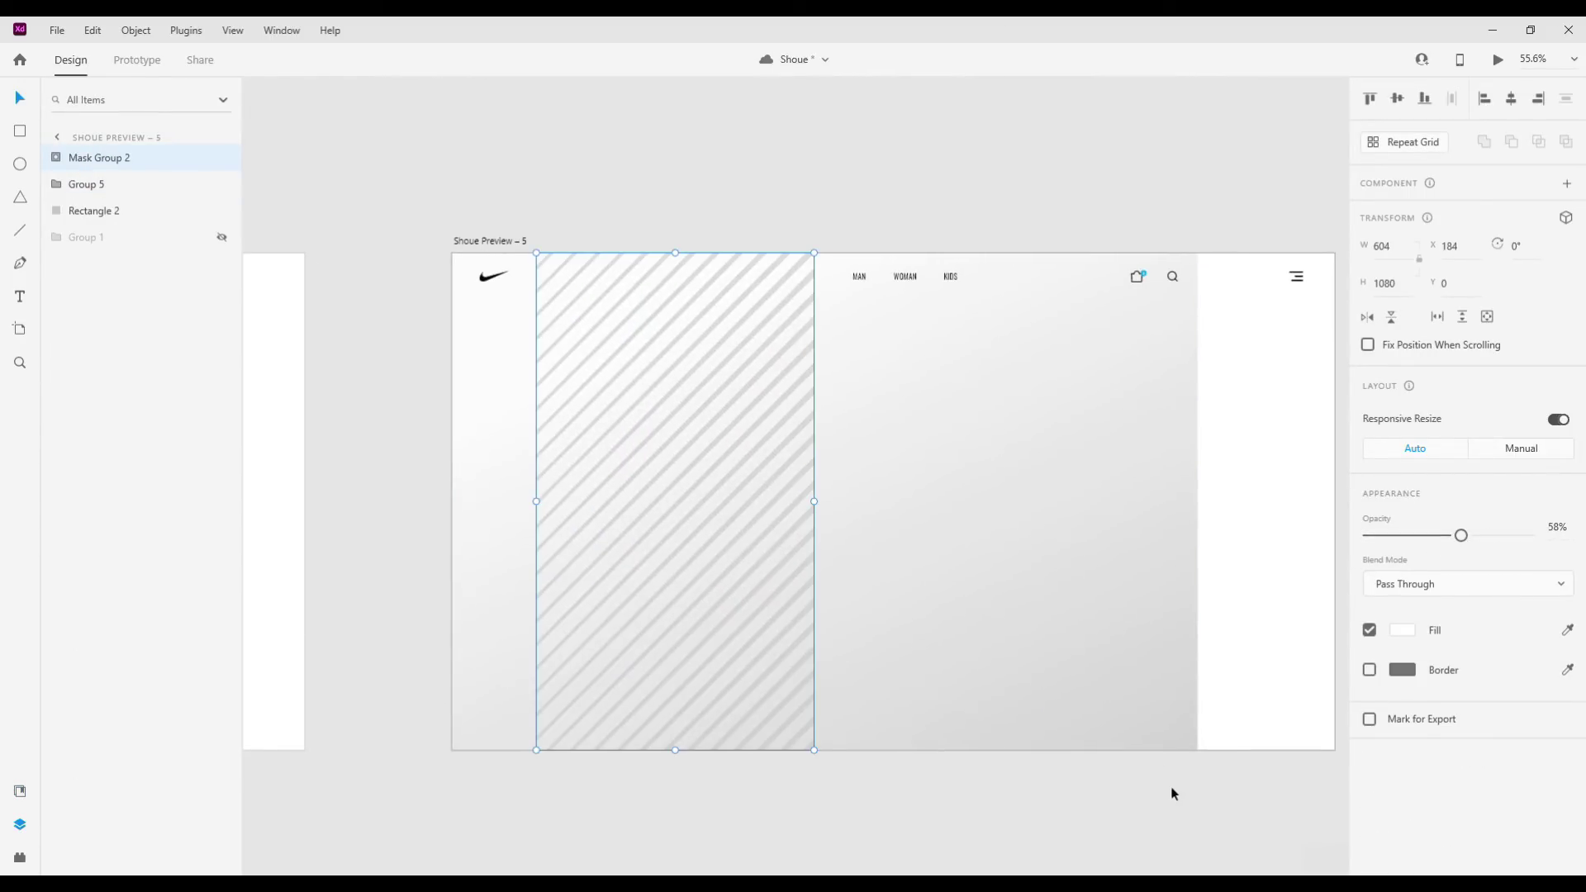
# Start a new text box at the lower left of the artboard for the '01' label.
pyautogui.moveTo(1173, 793); pyautogui.dragTo(1079, 691)
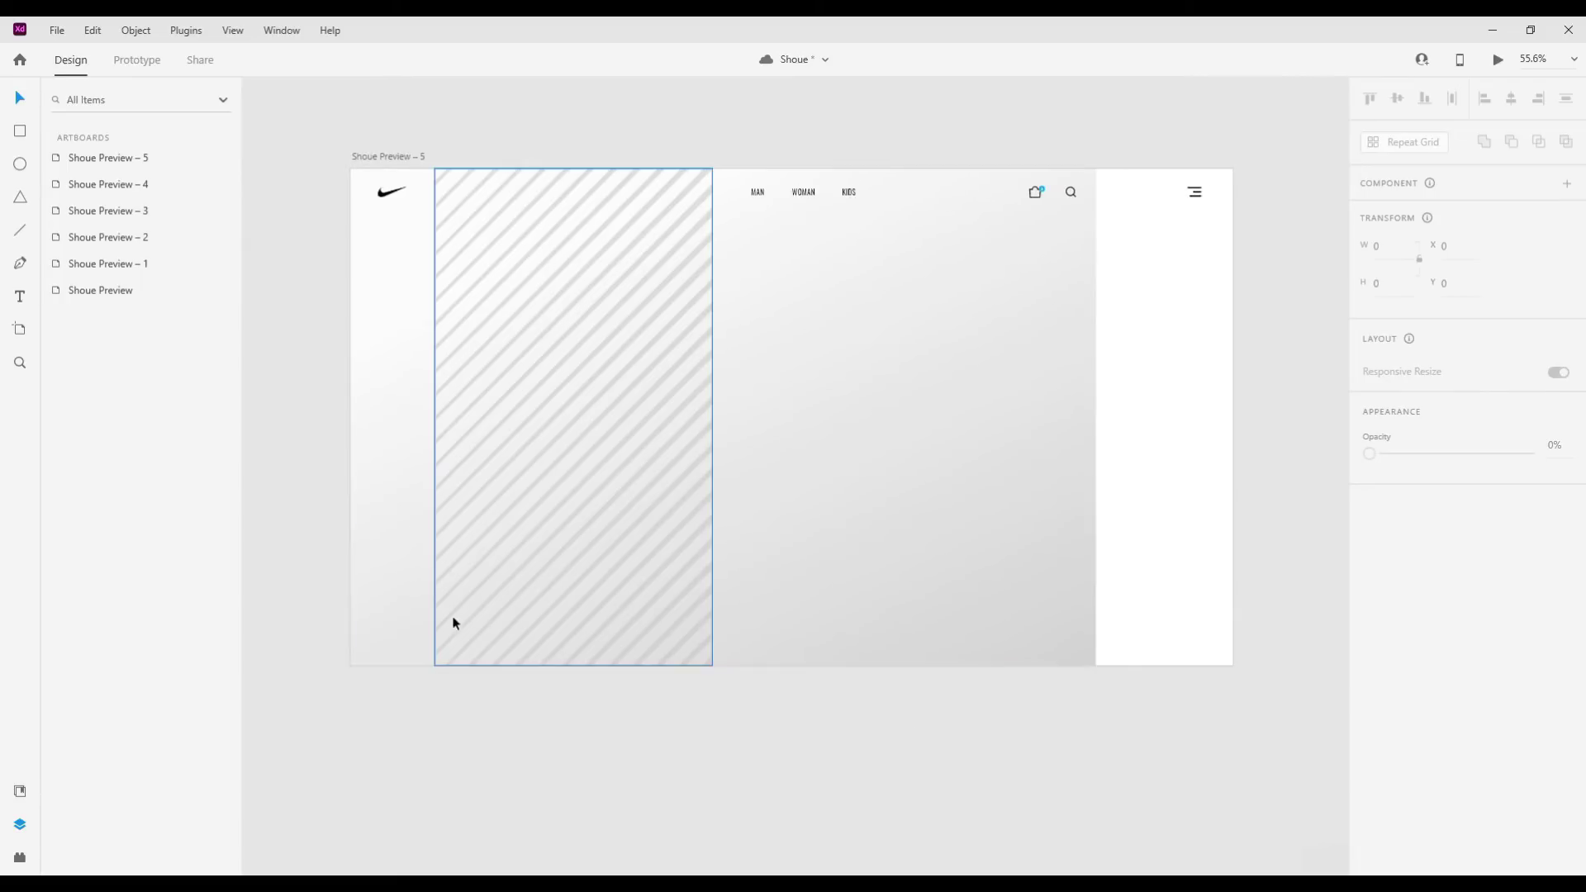
pyautogui.scroll(1, 446, 616)
pyautogui.press('t')
pyautogui.click(408, 570)
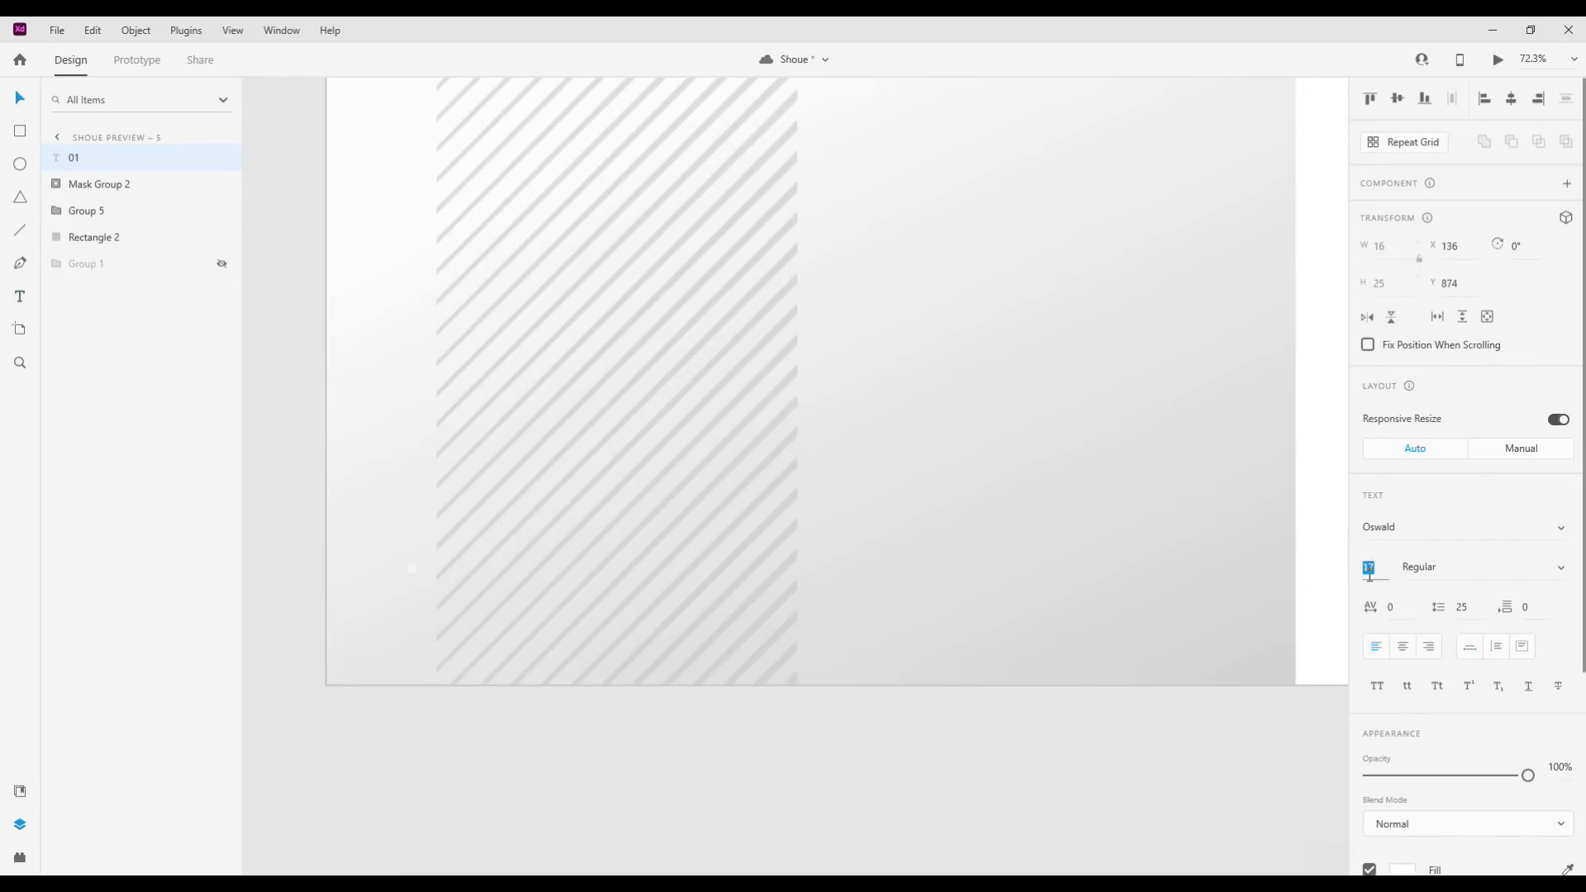
# Set the 01 label to size 30 with black (000000) fill and move it up-left.
pyautogui.press('Up')
pyautogui.press('Up')
pyautogui.scroll(-3, 1415, 582)
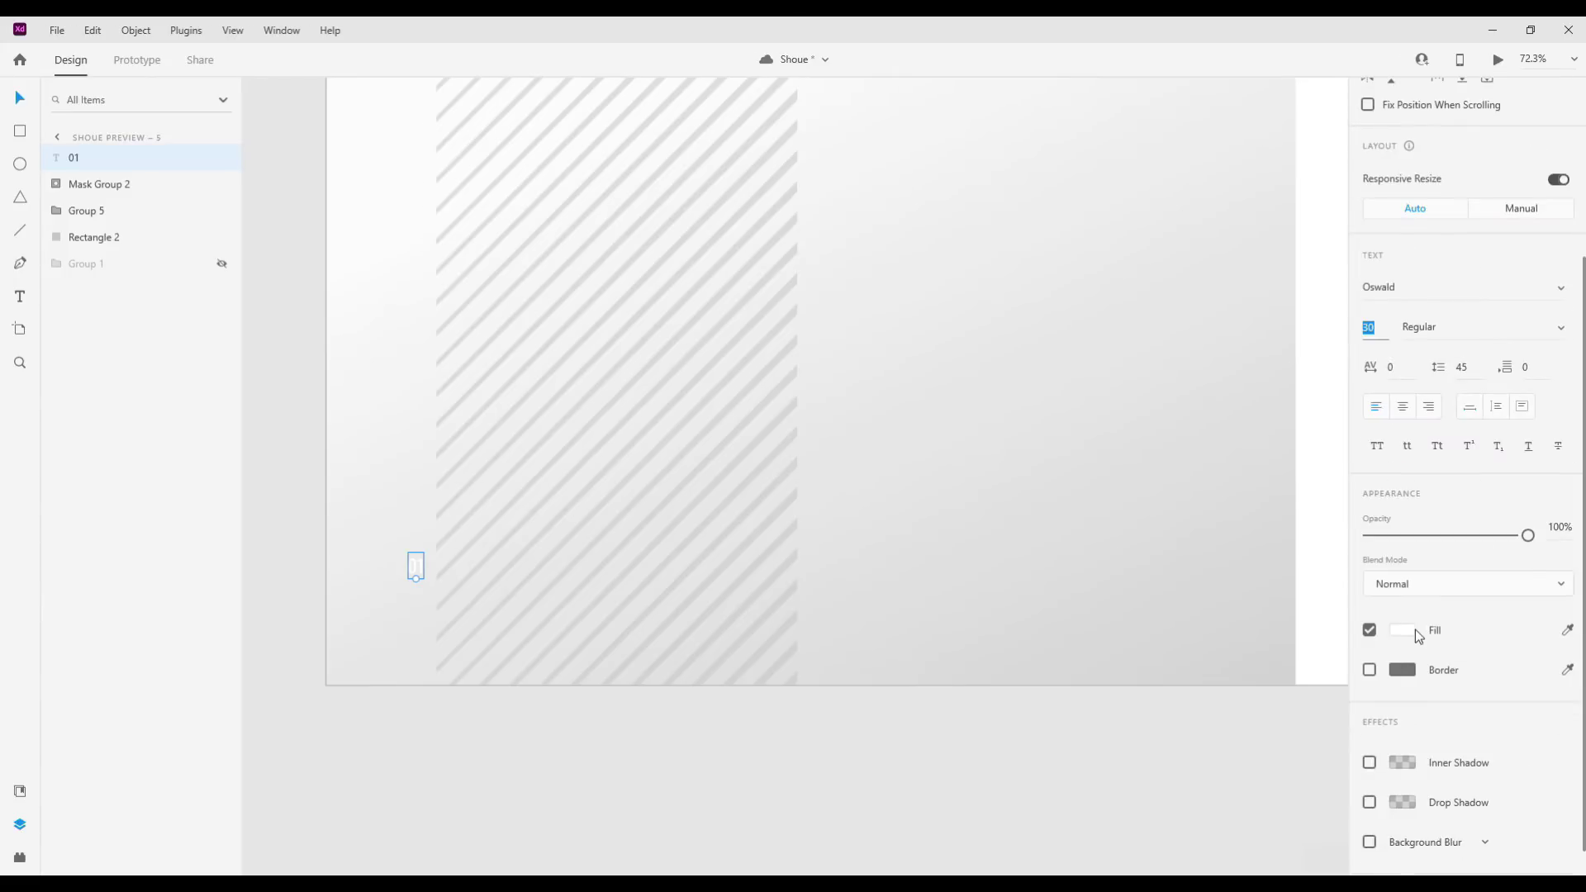
pyautogui.click(1402, 629)
pyautogui.moveTo(1194, 617)
pyautogui.mouseDown()
pyautogui.moveTo(1138, 638)
pyautogui.moveTo(1096, 467)
pyautogui.mouseUp()
pyautogui.write('000000')
pyautogui.moveTo(410, 566); pyautogui.dragTo(380, 406)
# Draw a vertical line below 01 with a 2px black stroke.
pyautogui.scroll(2, 382, 419)
pyautogui.scroll(1, 377, 410)
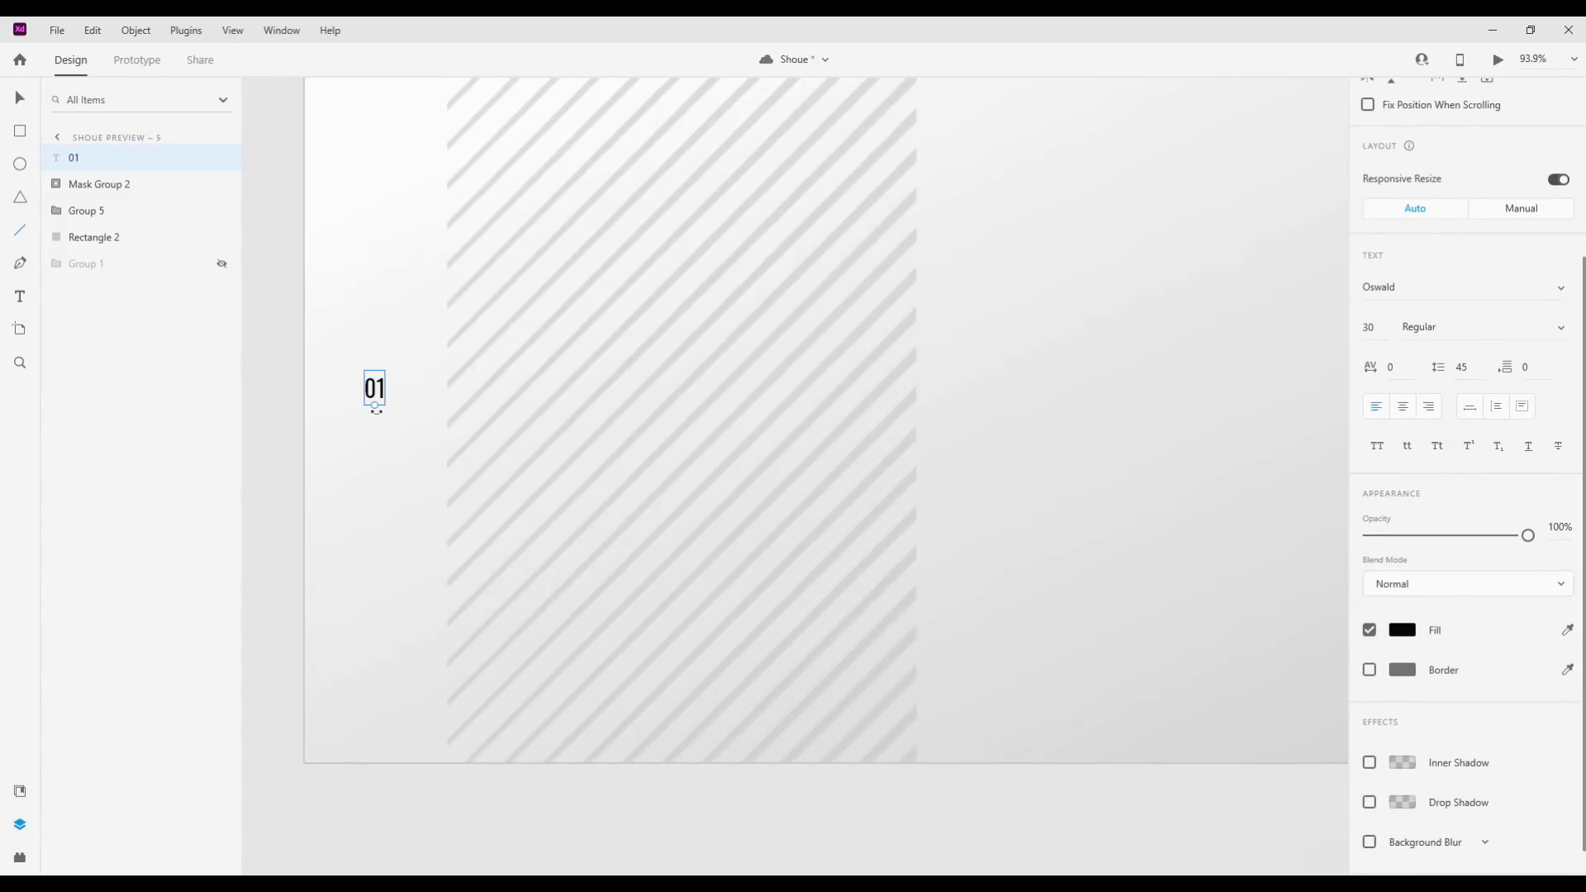
pyautogui.moveTo(374, 419); pyautogui.dragTo(374, 548)
pyautogui.click(1401, 554)
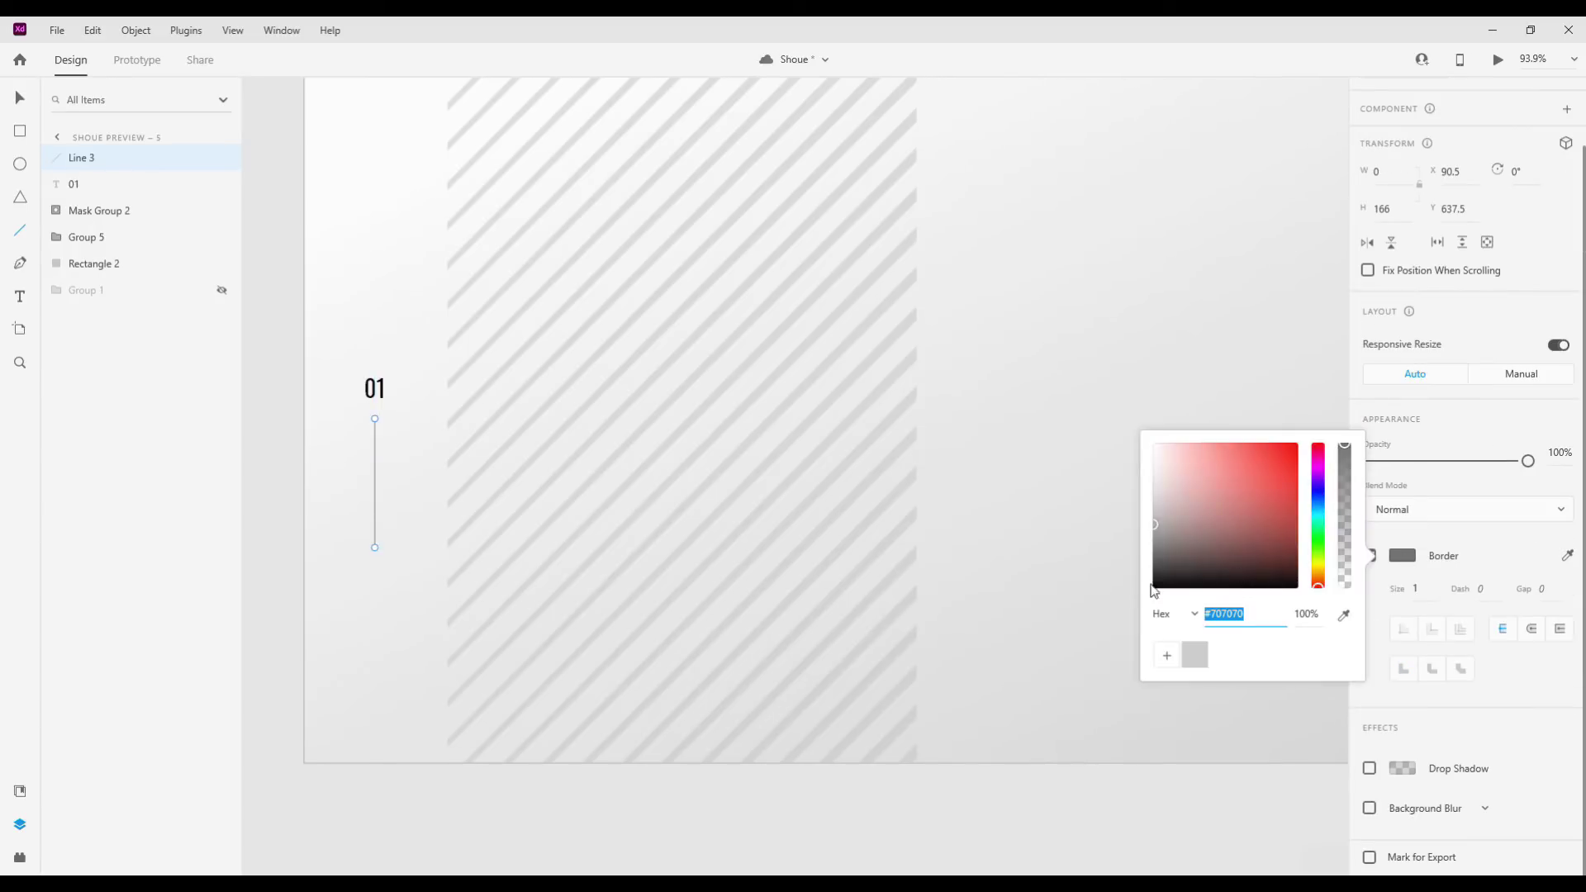
pyautogui.click(17, 94)
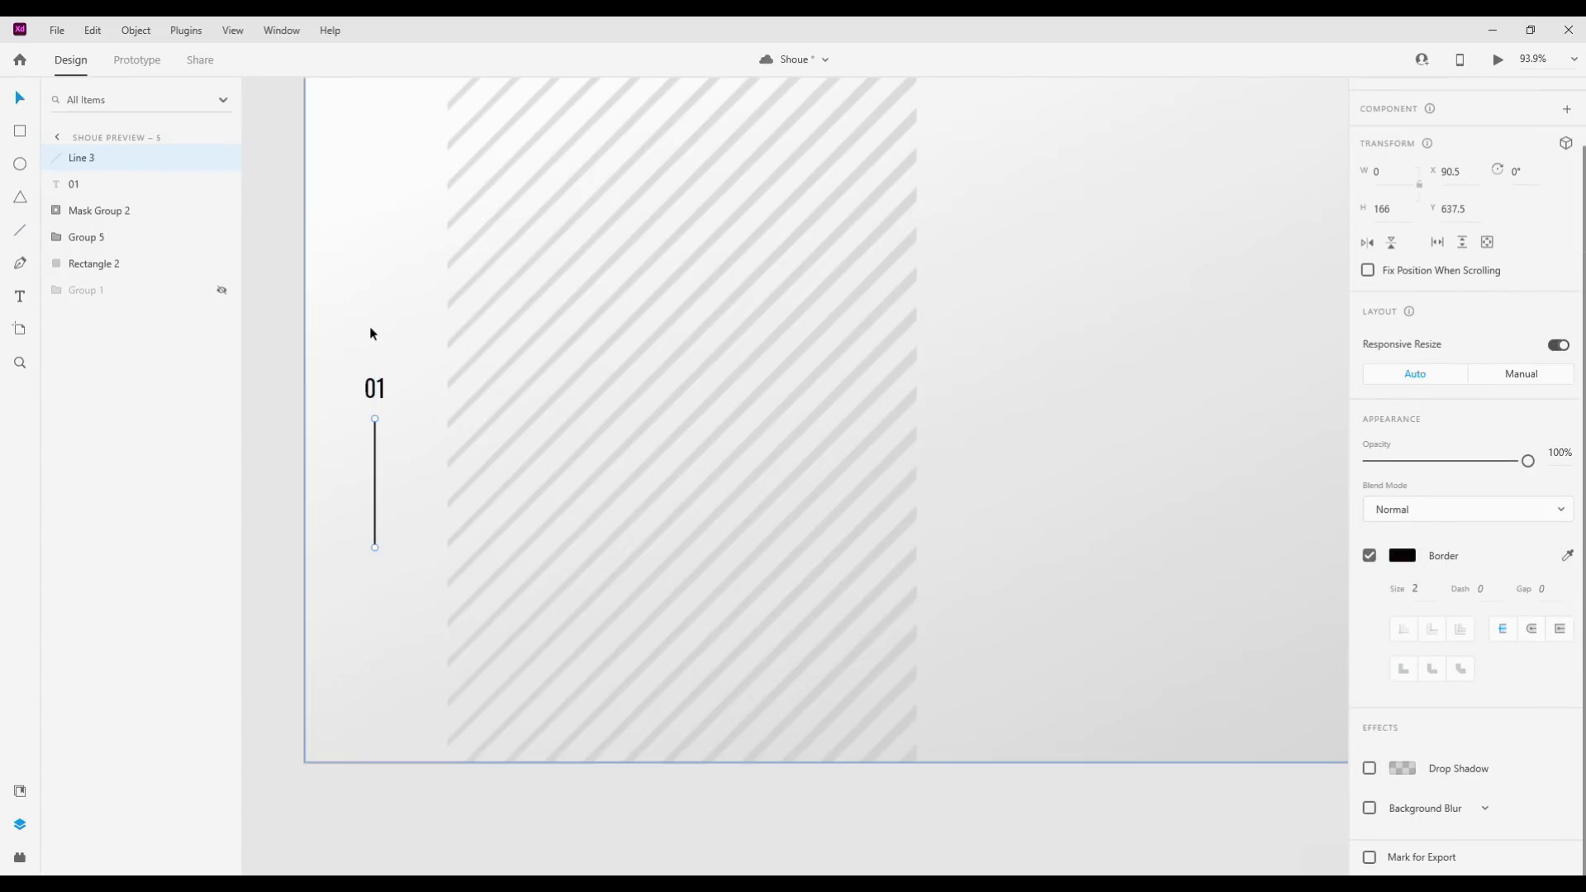
# Alt-drag a copy of 01 below the line and edit it to 02.
pyautogui.moveTo(374, 388); pyautogui.dragTo(371, 578)
pyautogui.scroll(5, 380, 571)
pyautogui.doubleClick(371, 578)
pyautogui.write('02')
pyautogui.press('Escape')
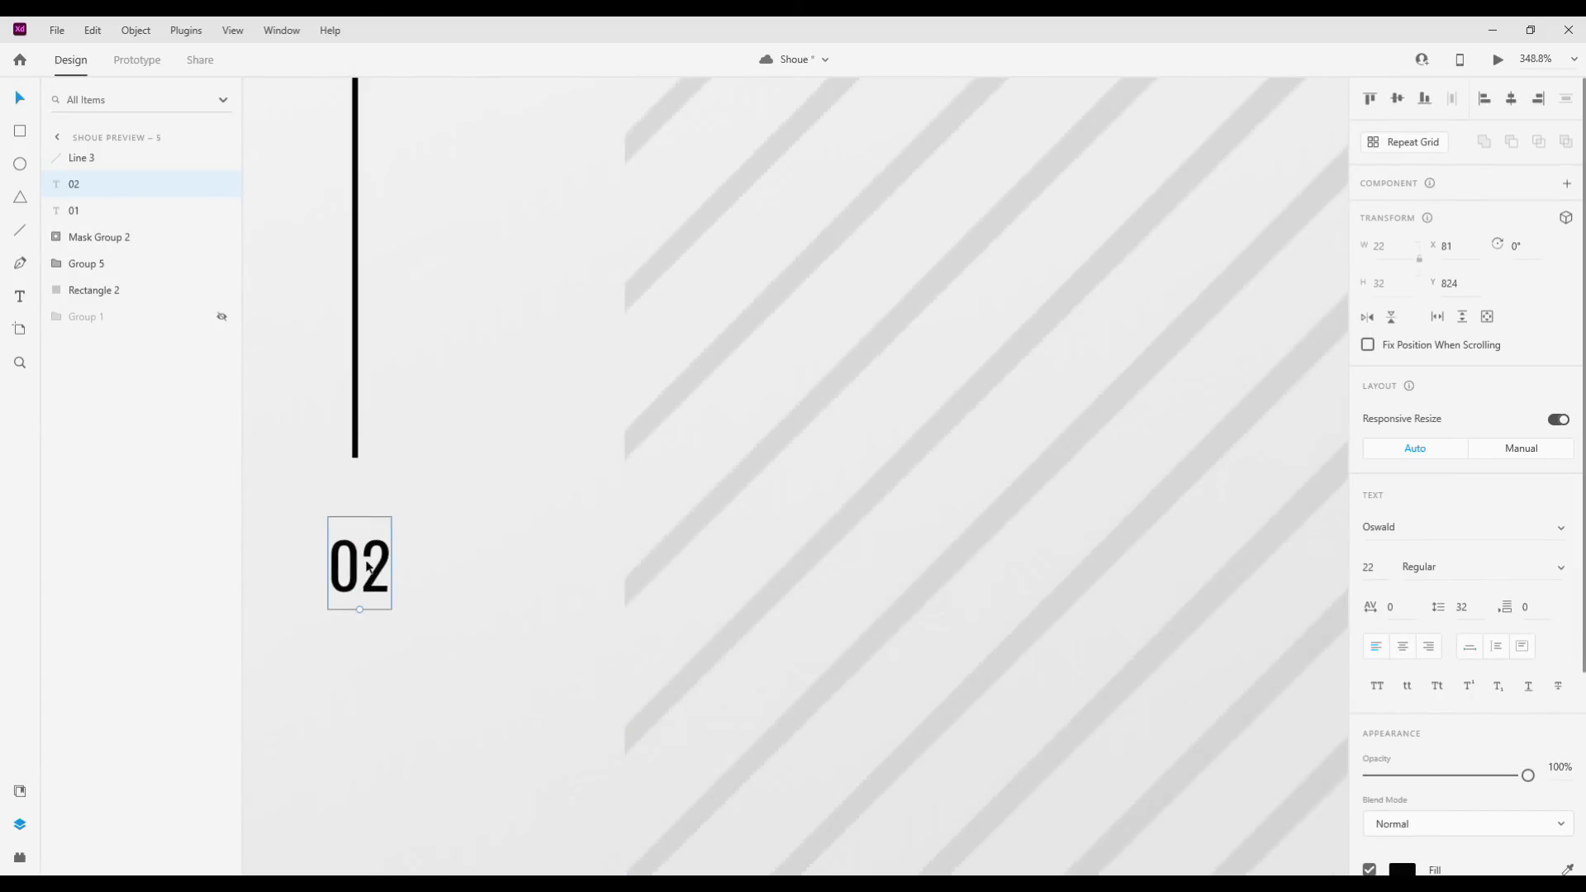
# Copy the number further down and edit the copies to 03 and 04.
pyautogui.moveTo(363, 570); pyautogui.dragTo(361, 863)
pyautogui.doubleClick(369, 710)
pyautogui.write('03')
pyautogui.press('Escape')
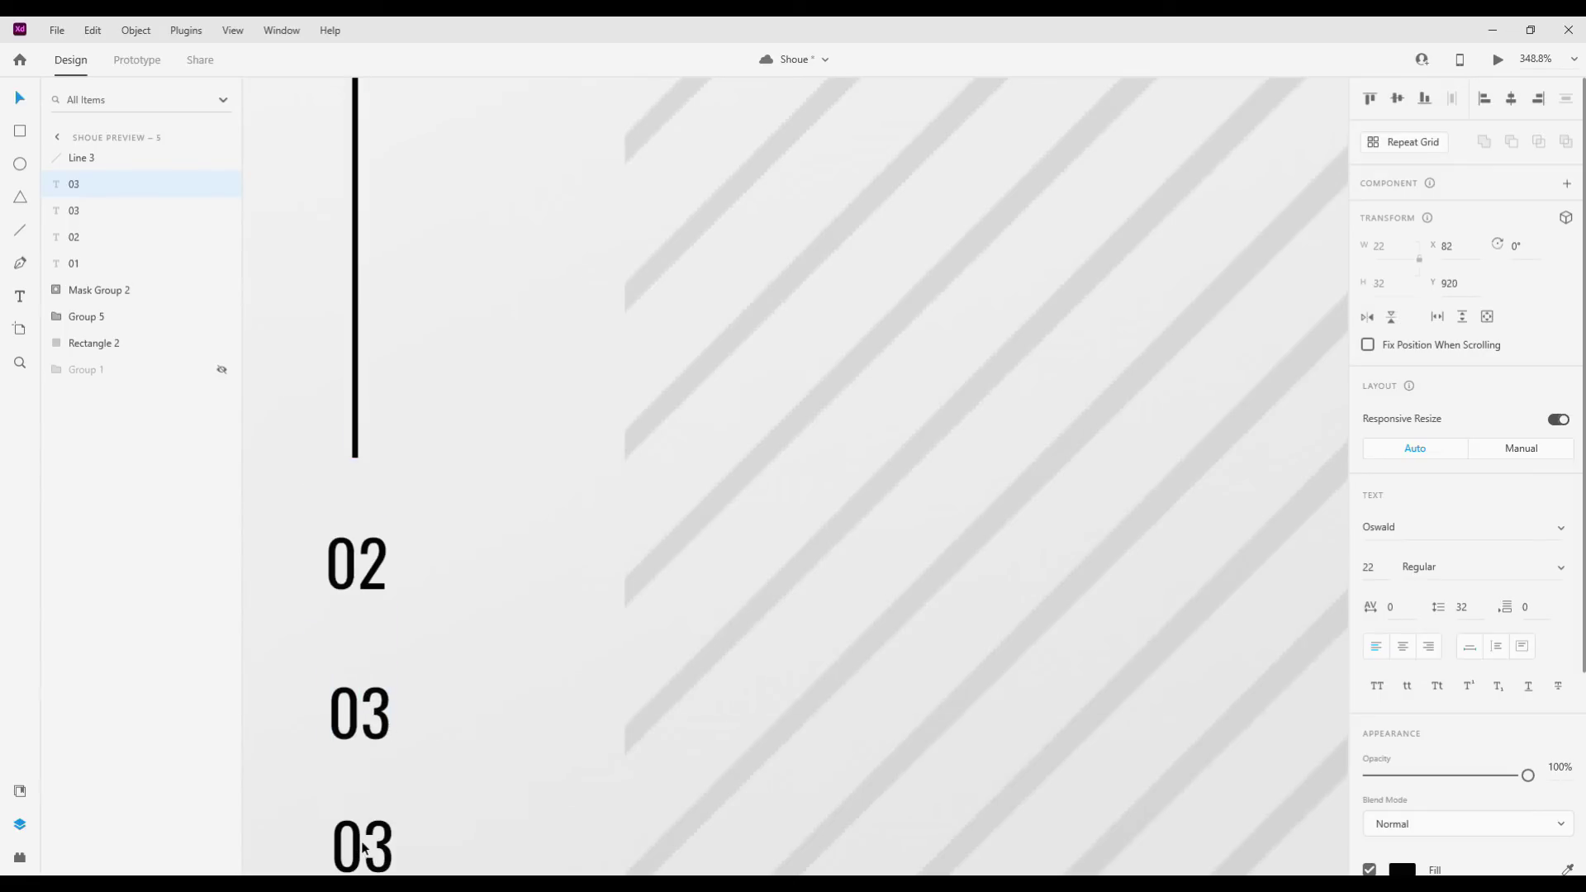
pyautogui.scroll(-2, 372, 743)
pyautogui.doubleClick(363, 660)
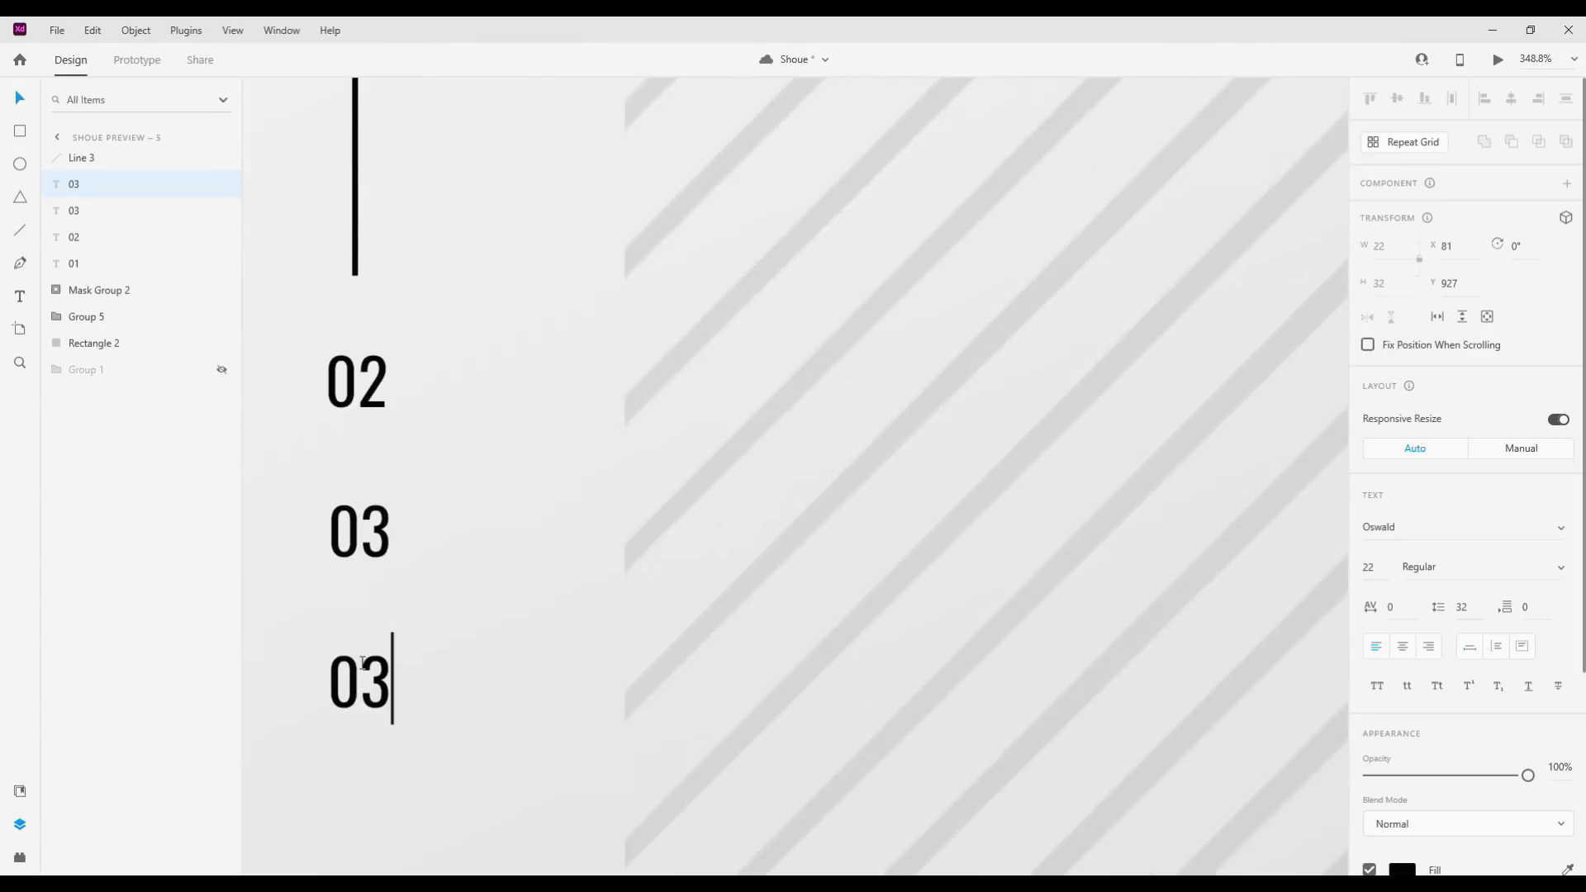
pyautogui.write('04')
pyautogui.scroll(-5, 466, 669)
# Select the line with numbers 01–04 and group them with Ctrl+G.
pyautogui.moveTo(454, 702); pyautogui.dragTo(399, 459)
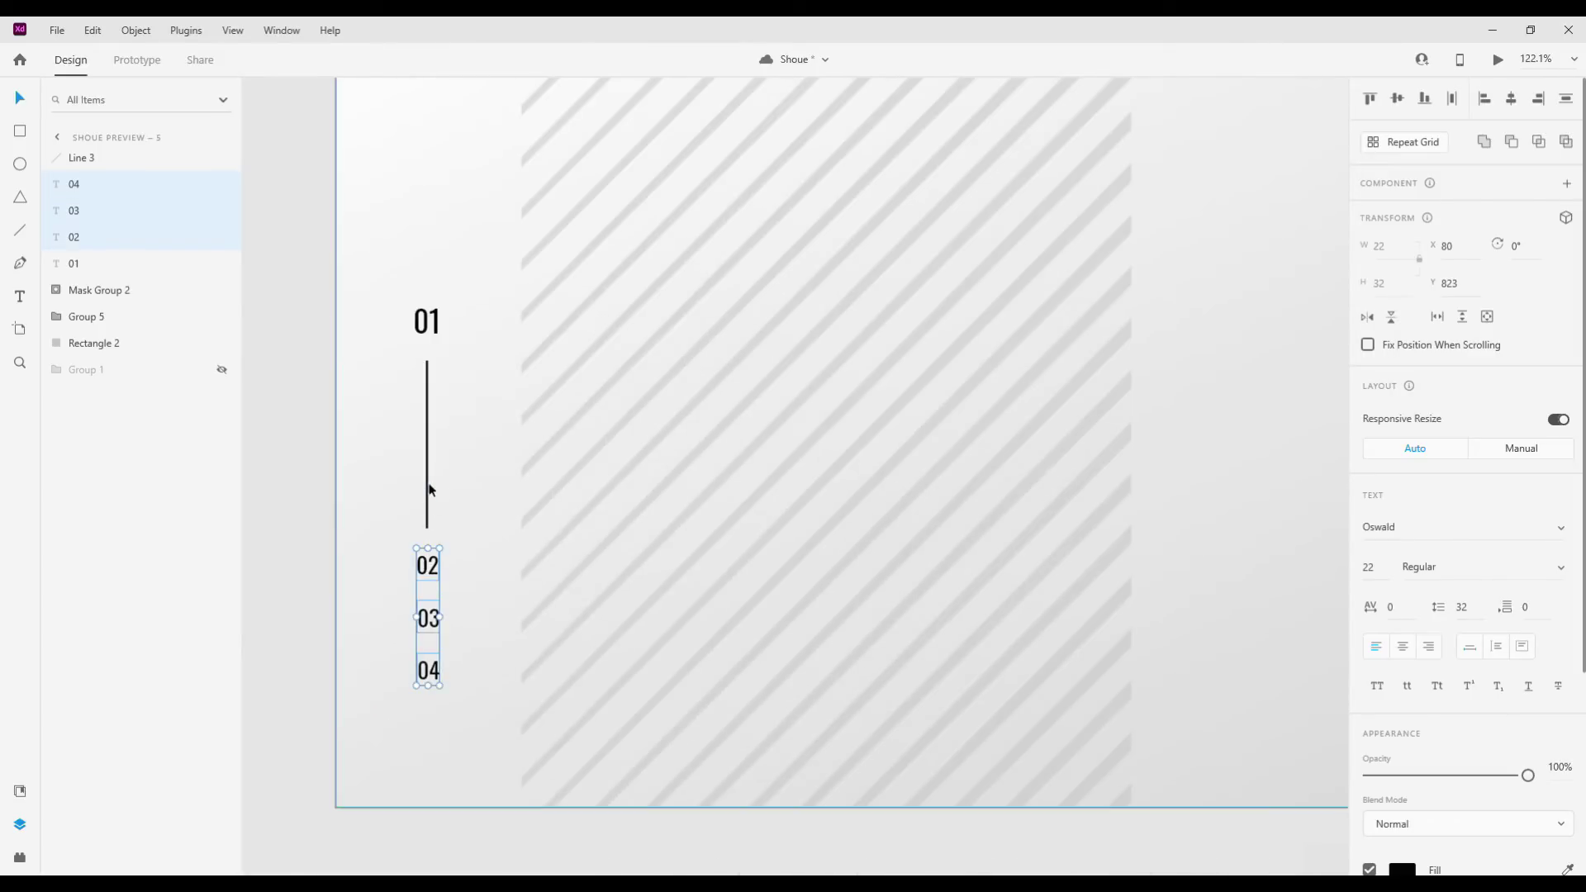
pyautogui.keyDown('shift'); pyautogui.click(425, 322); pyautogui.keyUp('shift')
pyautogui.hotkey('ctrl', 'g')
pyautogui.scroll(-5, 527, 442)
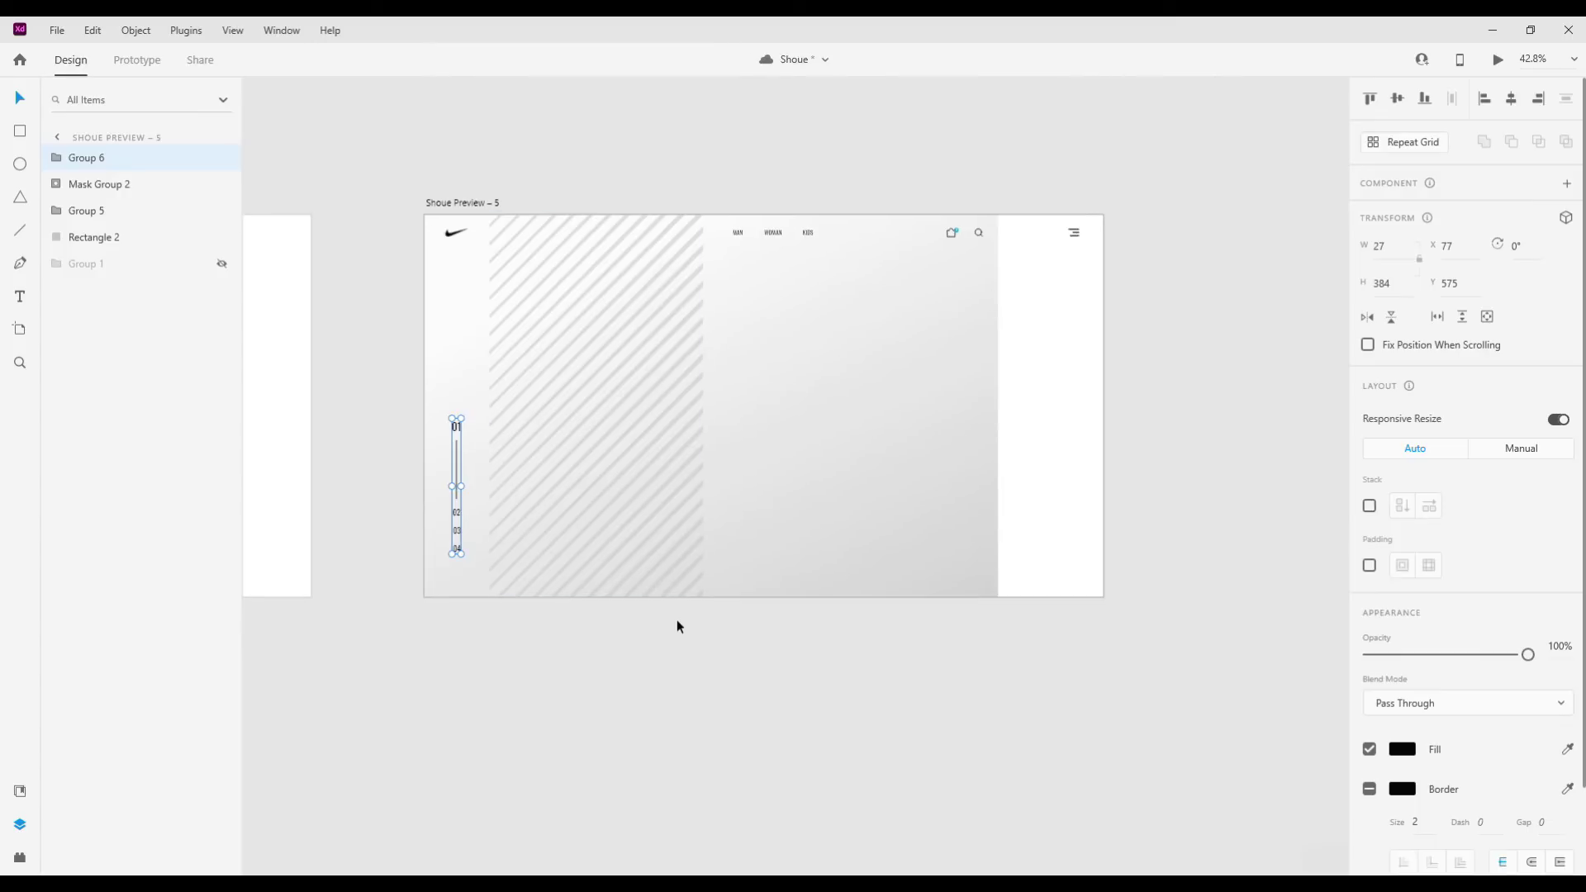
pyautogui.click(676, 619)
# Drag the Image 1 runner photo from Document Assets up into the artboard.
pyautogui.click(20, 791)
pyautogui.moveTo(110, 265); pyautogui.dragTo(514, 673)
pyautogui.click(20, 824)
pyautogui.moveTo(702, 826)
pyautogui.mouseDown()
pyautogui.moveTo(656, 330)
pyautogui.moveTo(673, 334)
pyautogui.mouseUp()
pyautogui.click(906, 659)
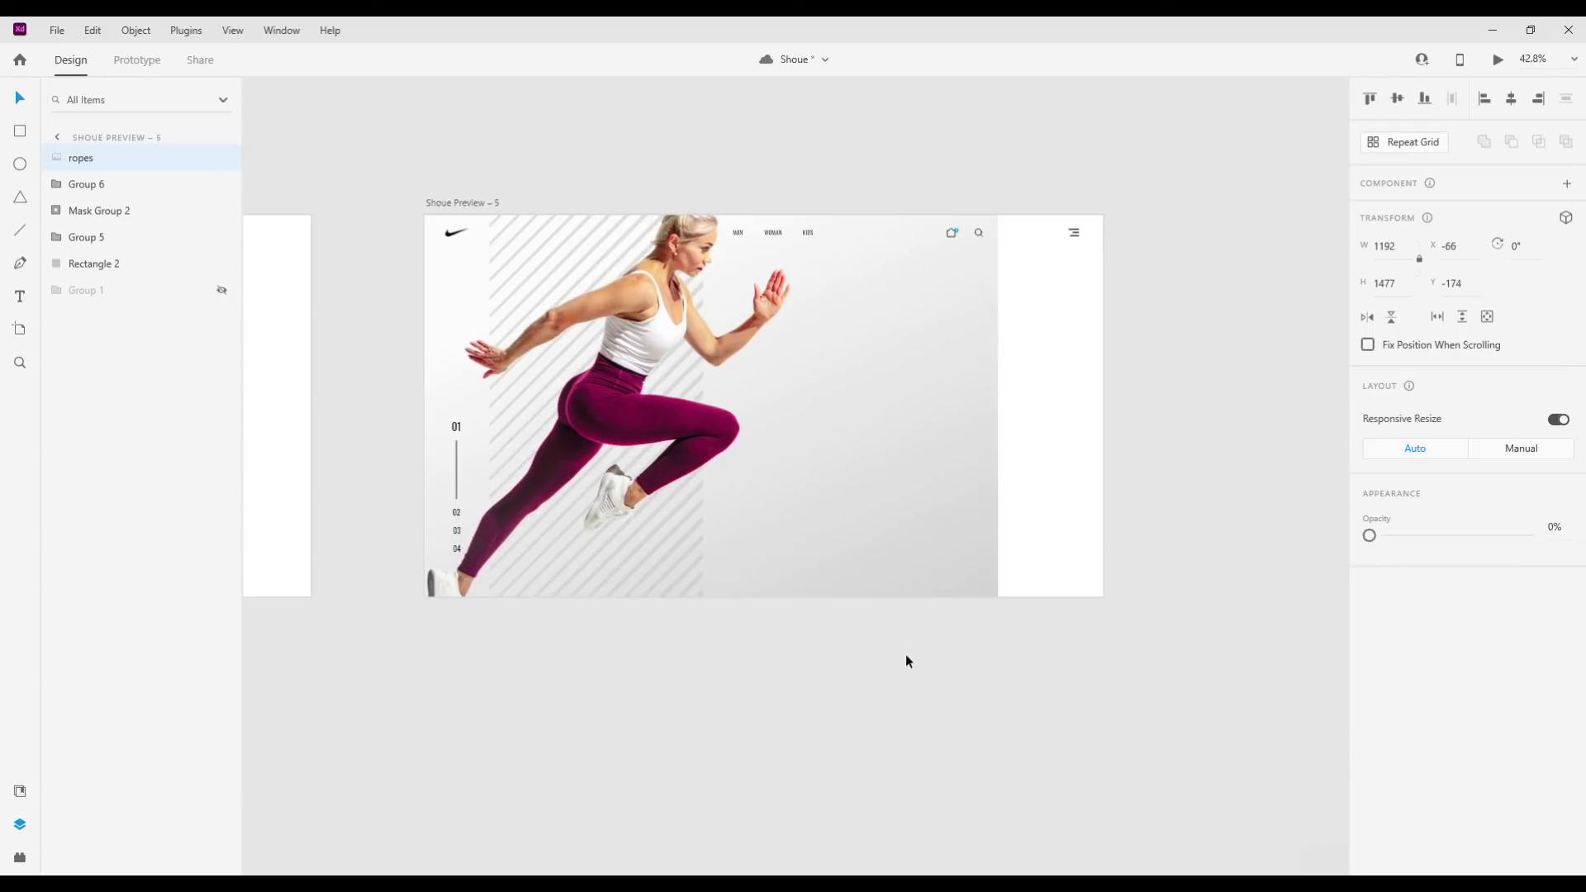
pyautogui.click(459, 488)
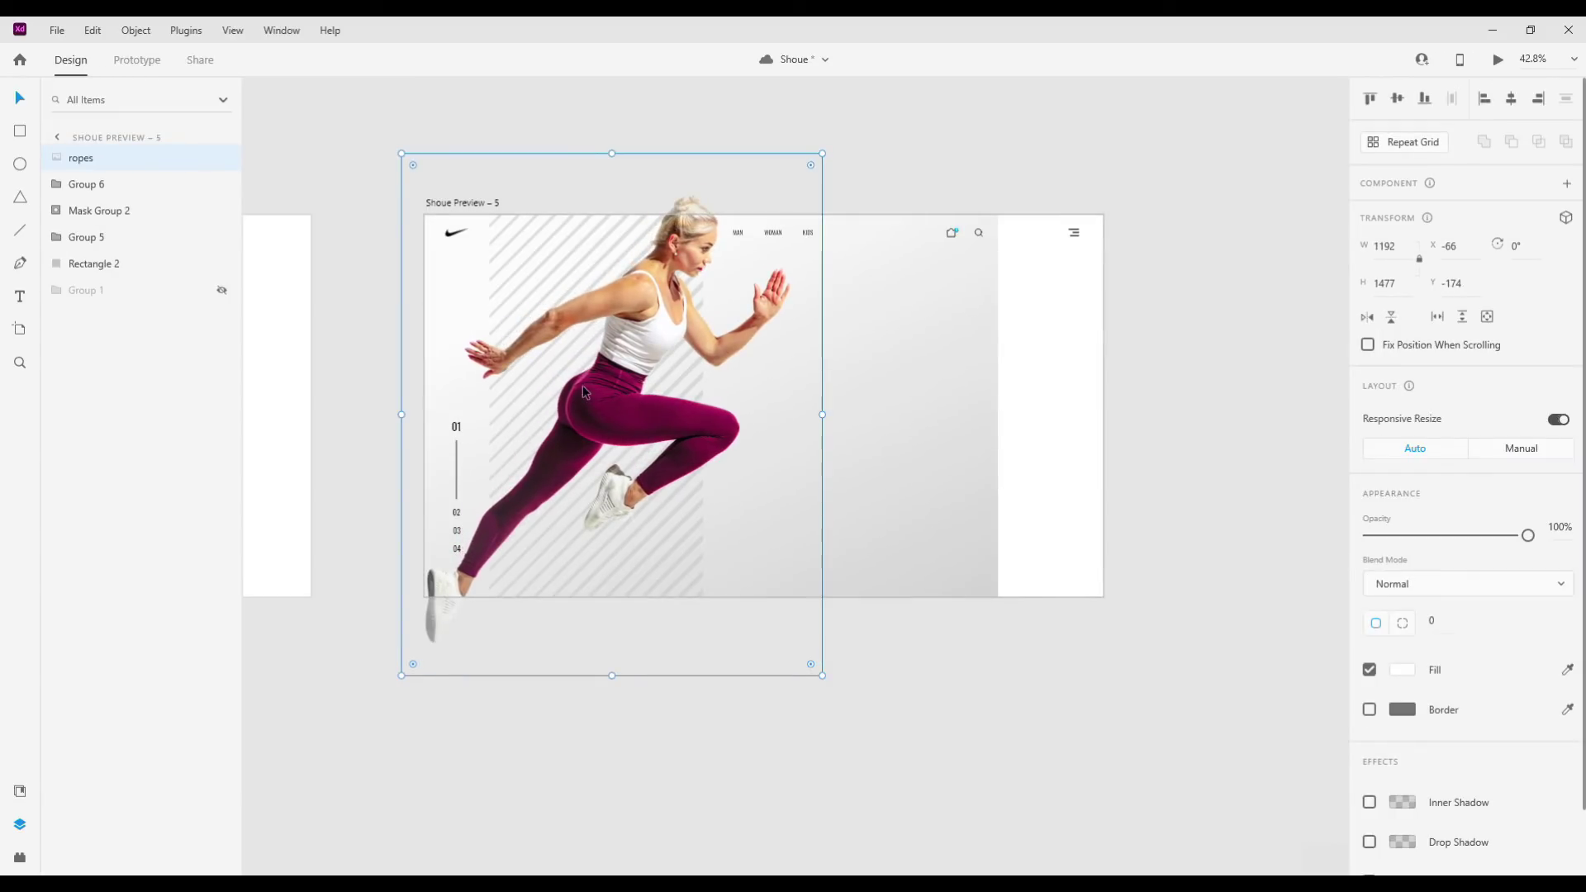
# Nudge the 01–04 number indicator group to the right.
pyautogui.click(91, 187)
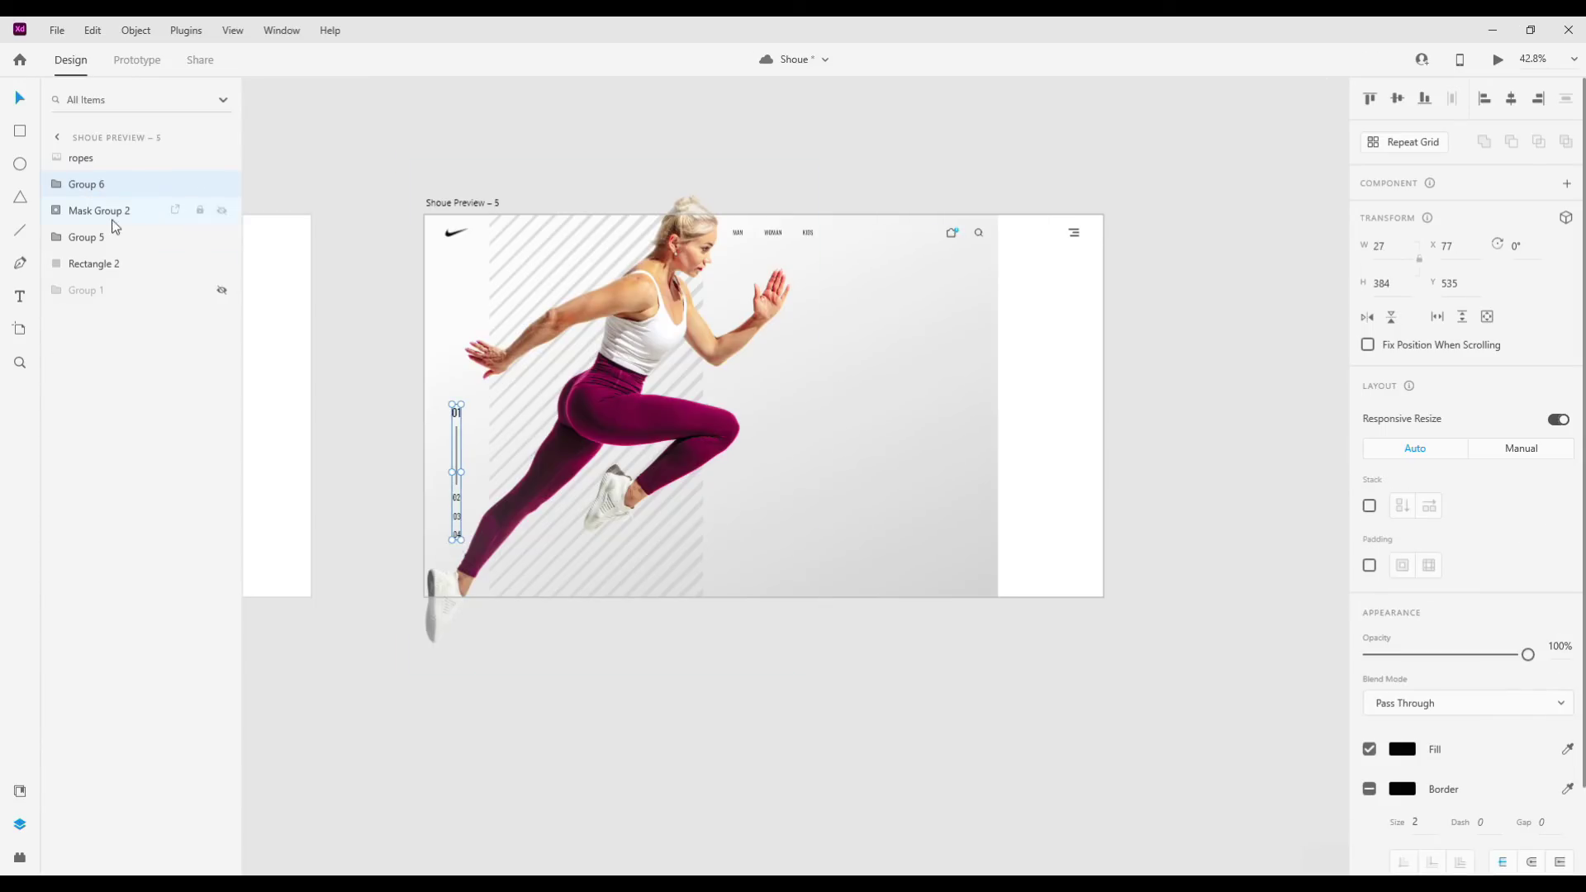
pyautogui.hotkey('shift', 'Right')
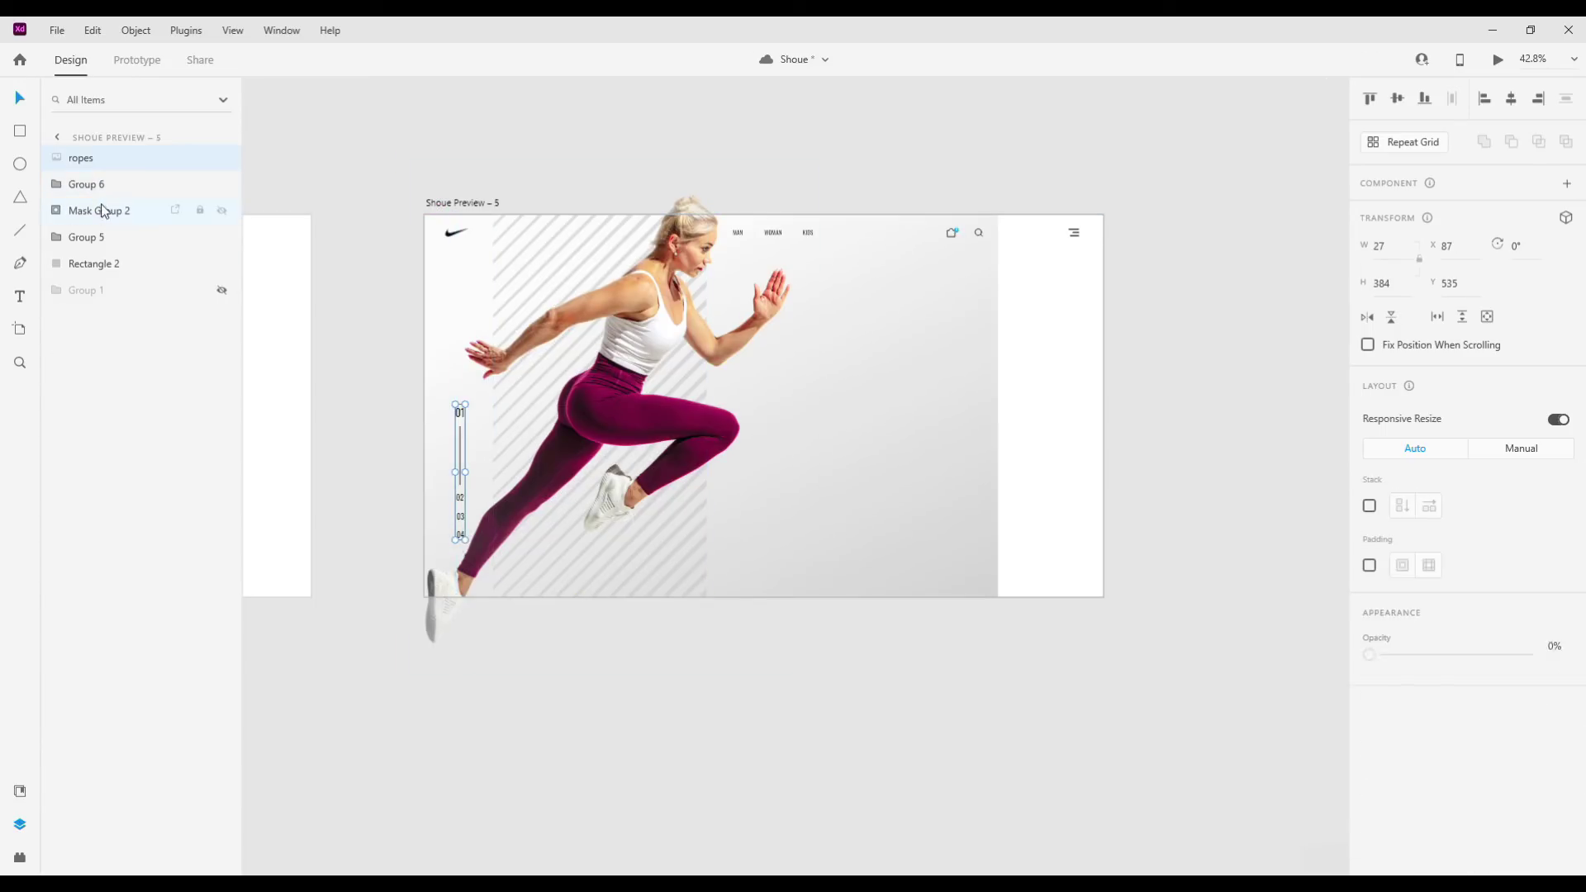
pyautogui.click(103, 211)
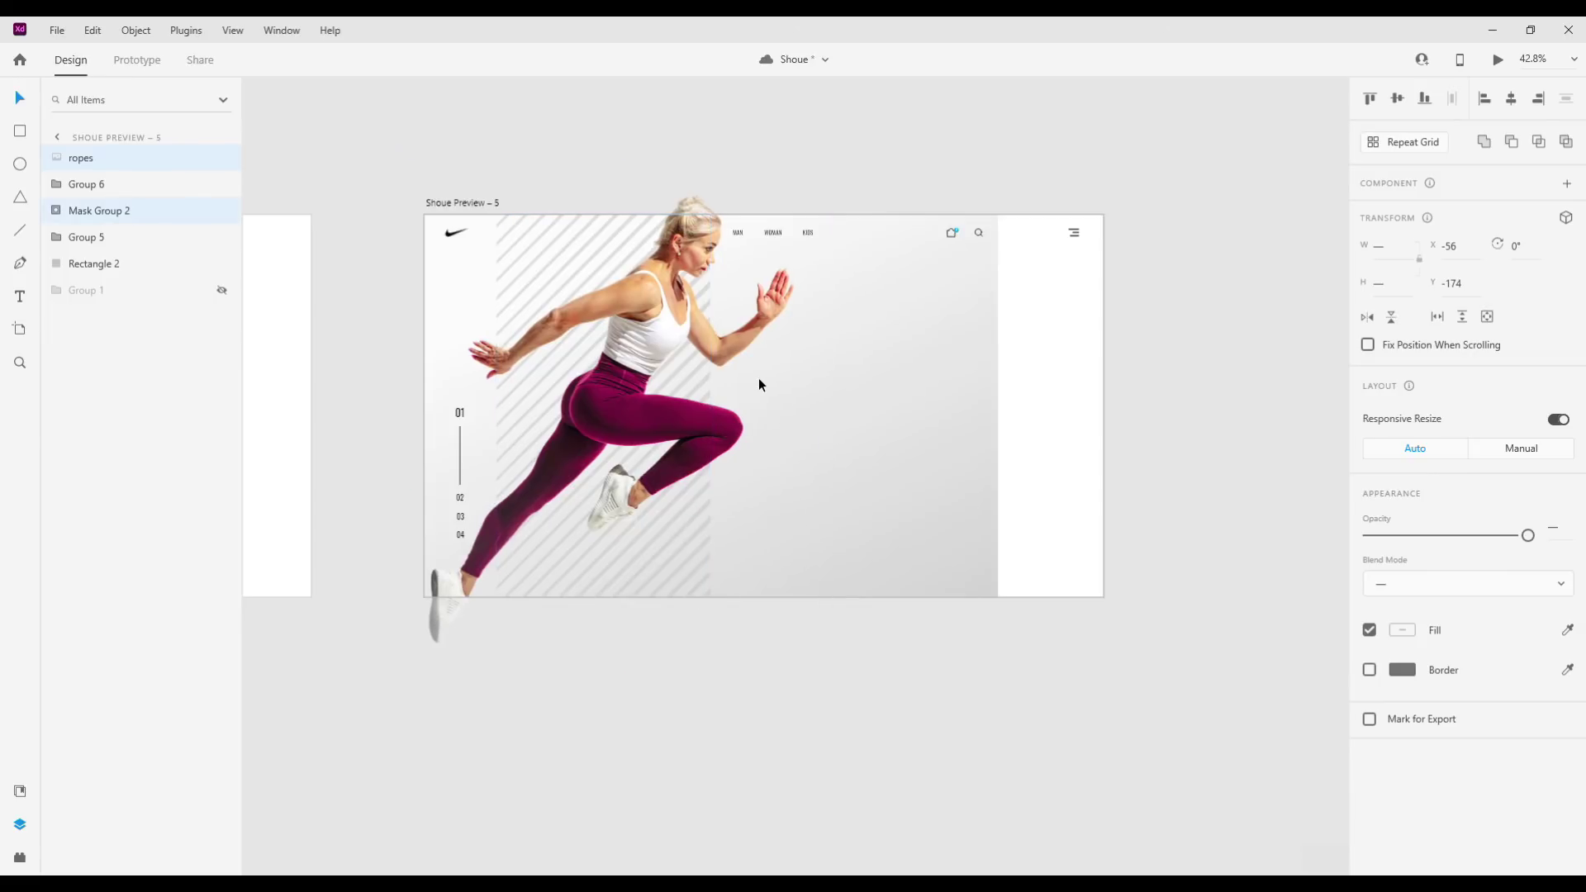
pyautogui.click(96, 246)
# Inspect Group 5's MAN/WOMAN/KIDS navigation, then select the Shoue Preview – 5 artboard.
pyautogui.doubleClick(91, 244)
pyautogui.click(108, 327)
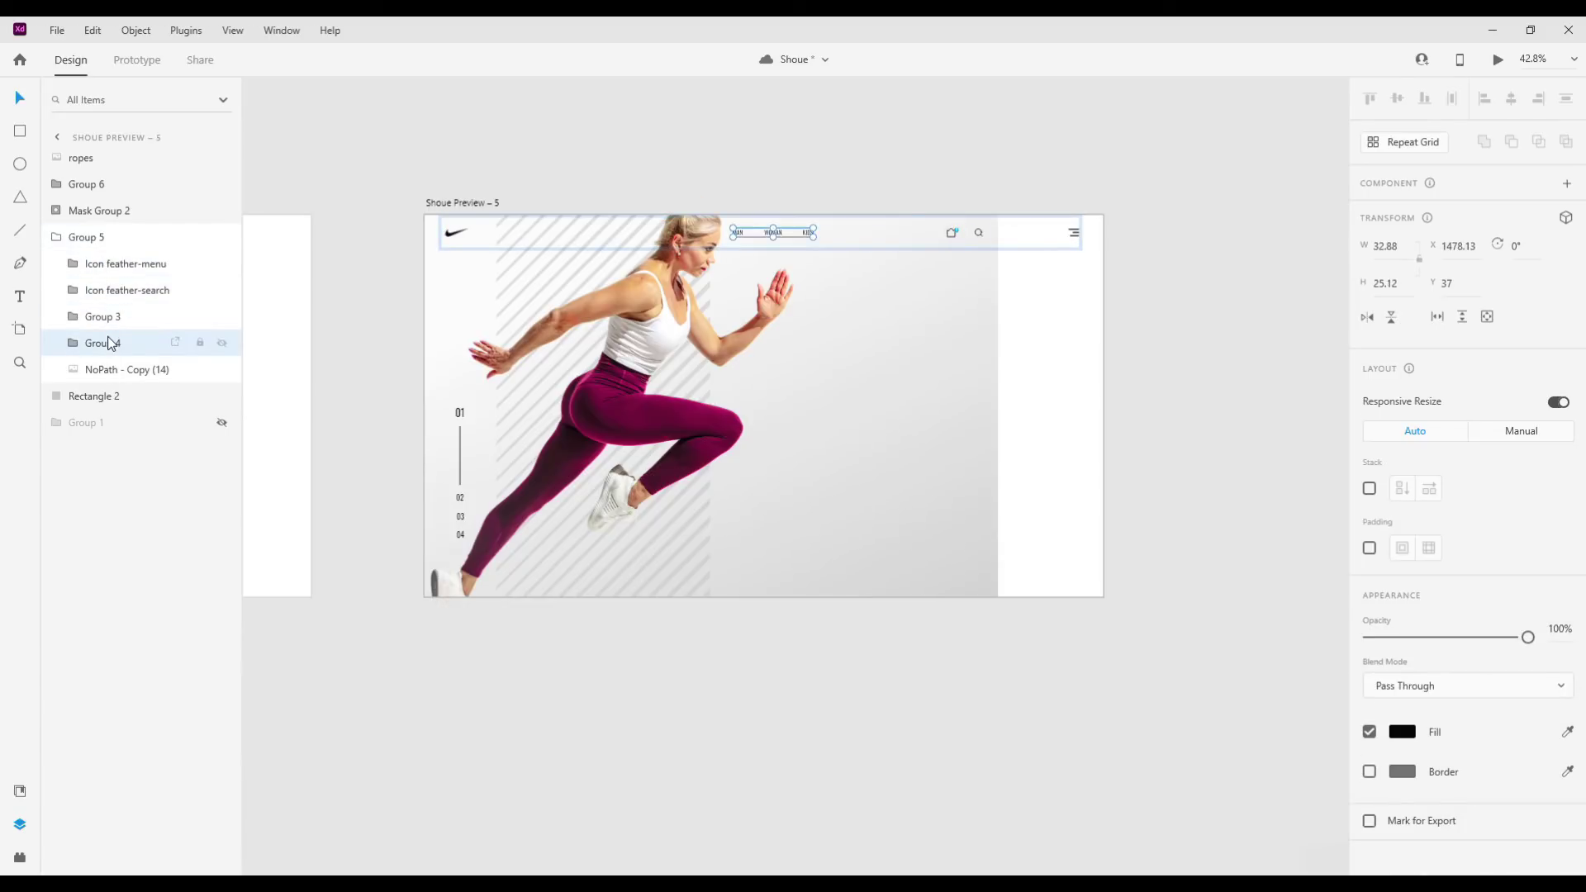
pyautogui.click(987, 699)
pyautogui.scroll(3, 740, 612)
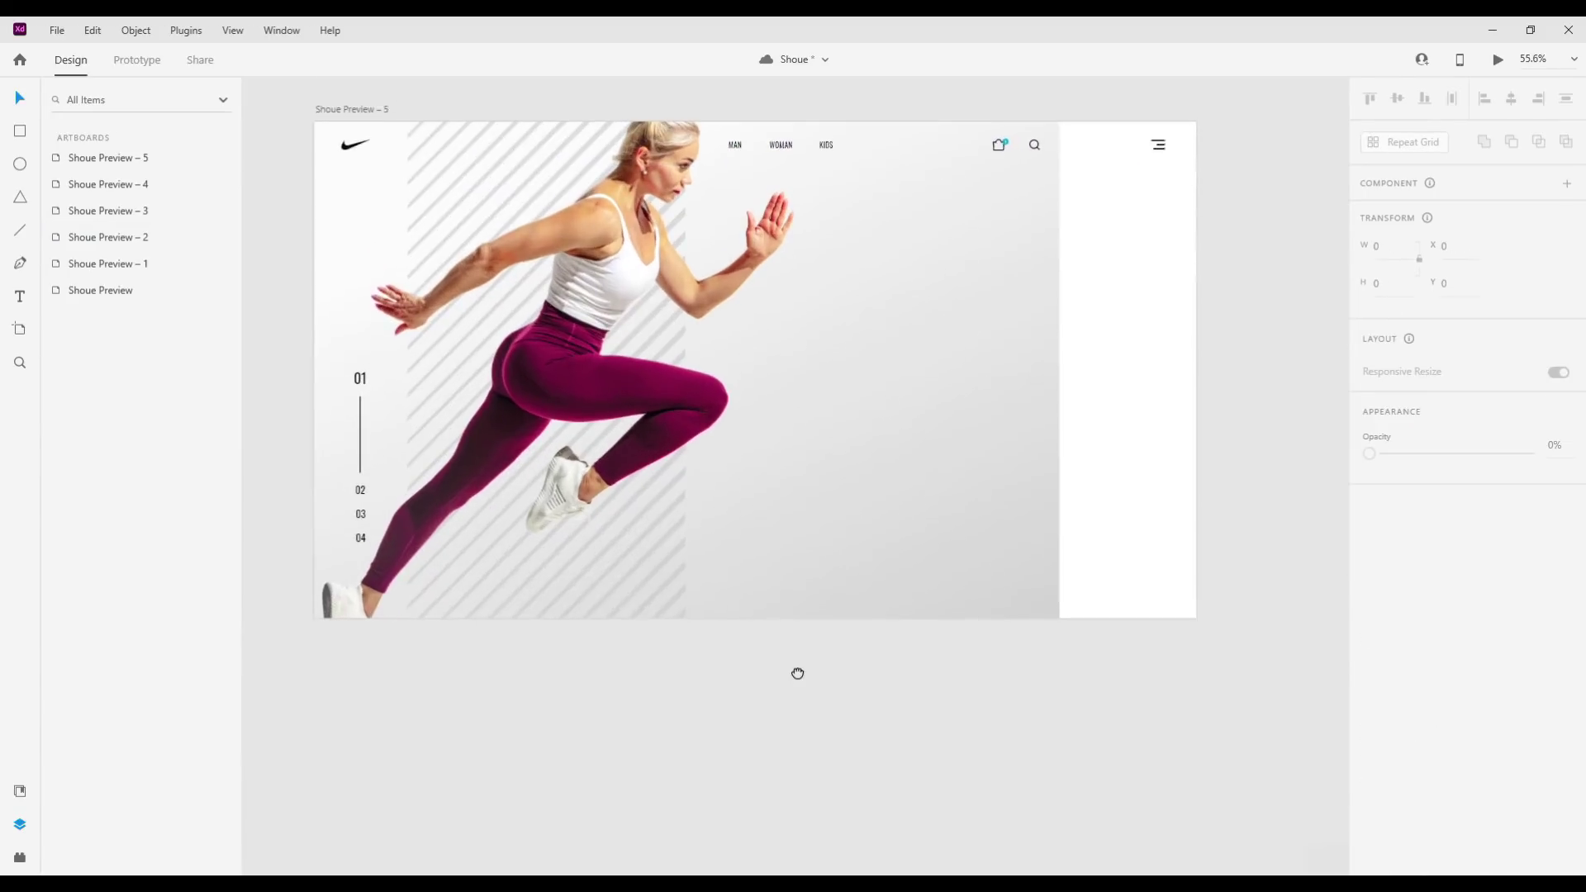
pyautogui.click(342, 170)
# Preview the design, then add a huge bold 'Fast' text on the artboard.
pyautogui.hotkey('ctrl', 'Return')
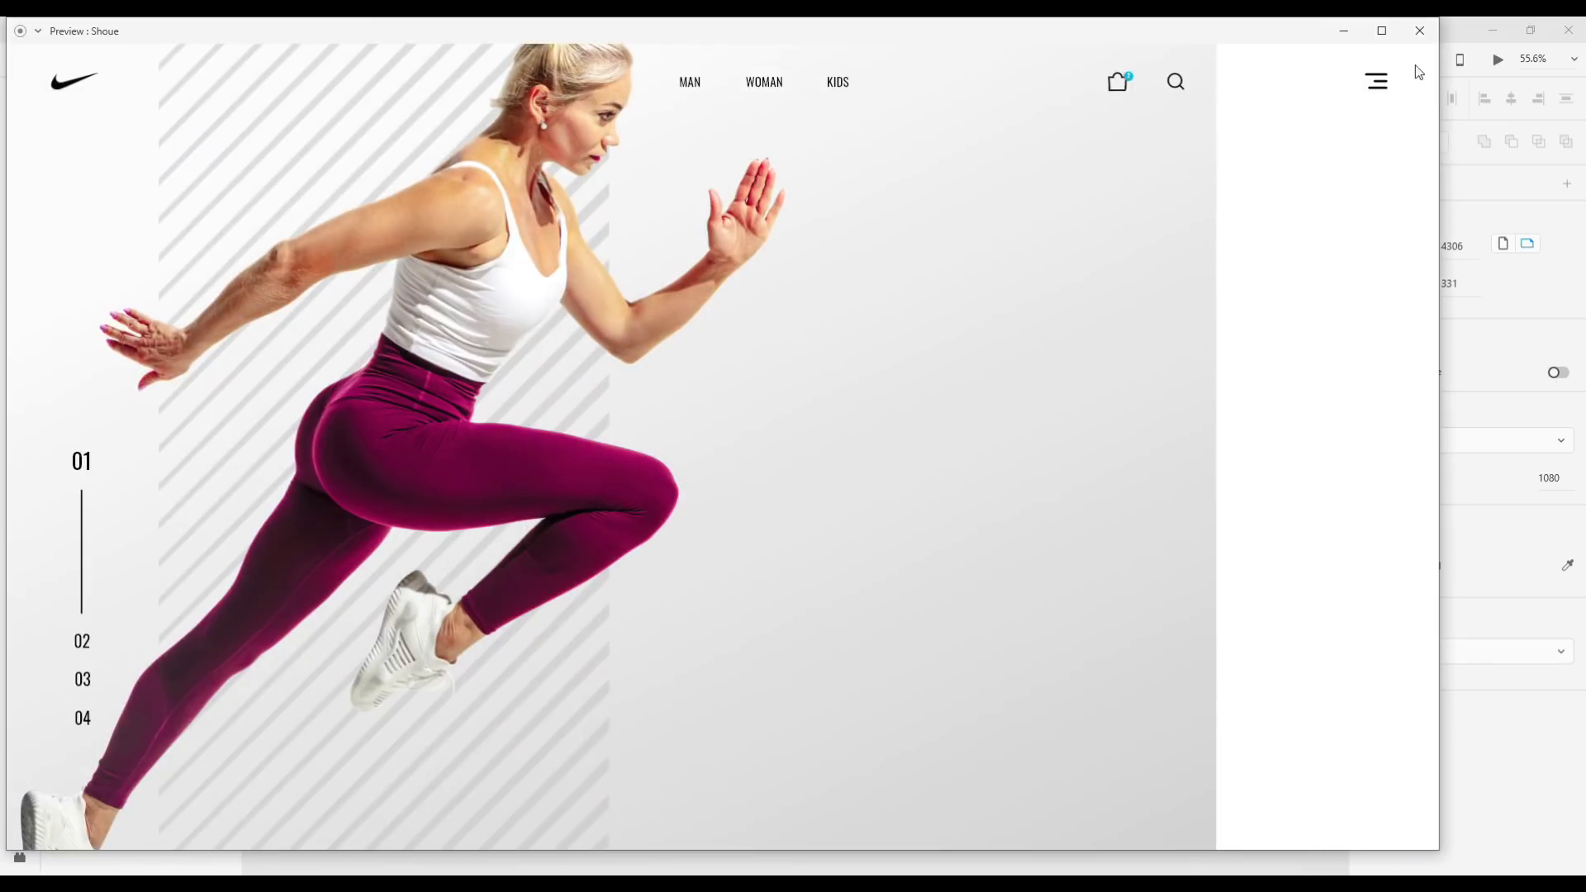
pyautogui.click(1569, 33)
pyautogui.moveTo(265, 100); pyautogui.dragTo(815, 779)
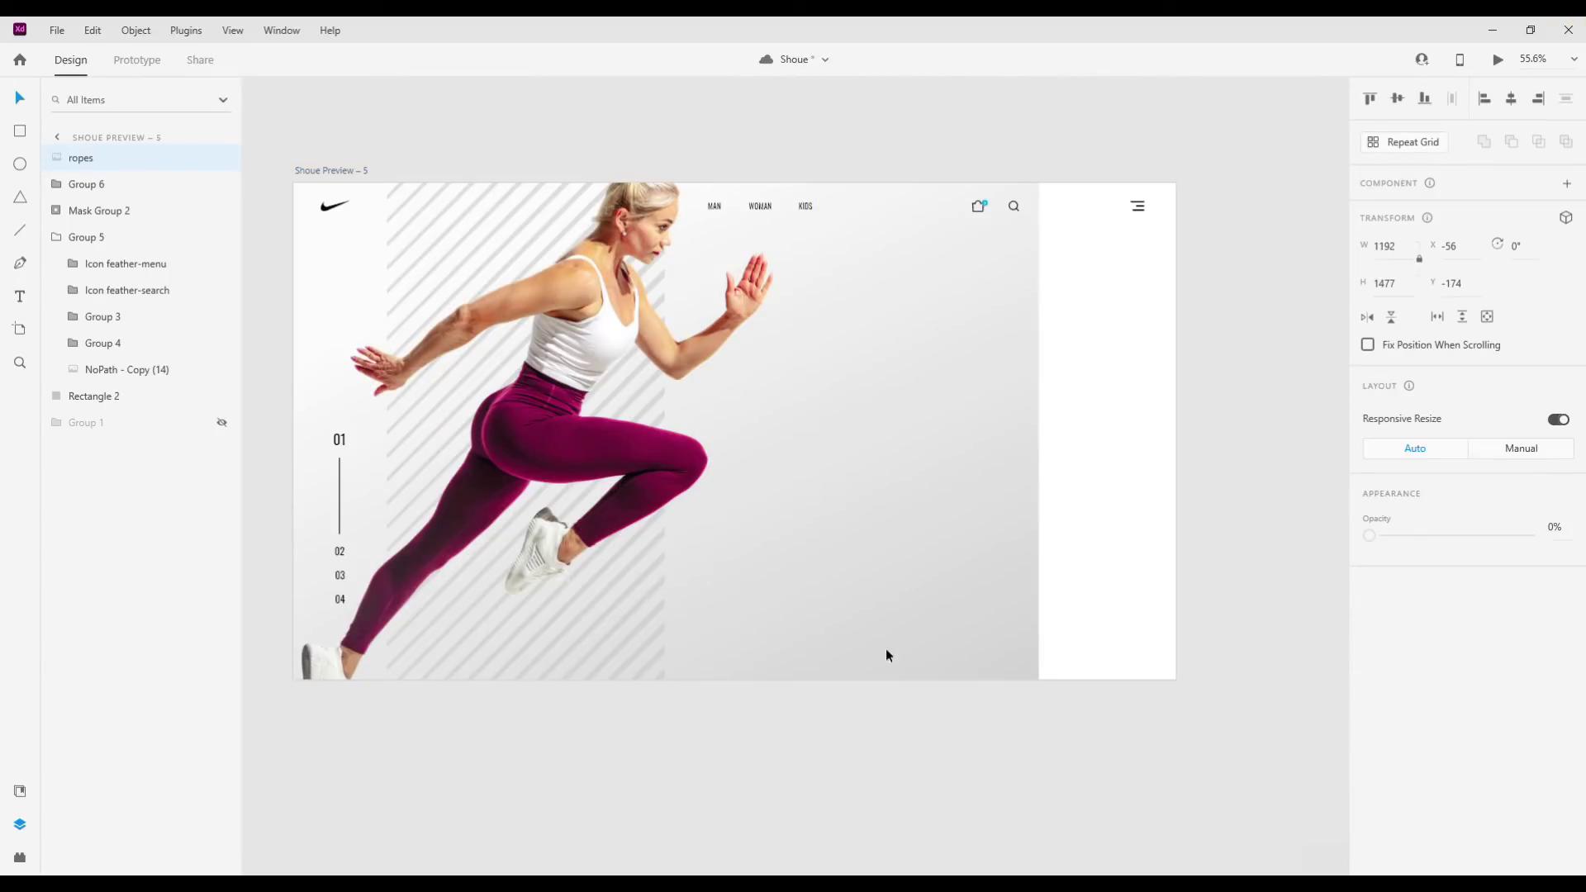
pyautogui.click(635, 568)
pyautogui.write('Fast')
pyautogui.press('Escape')
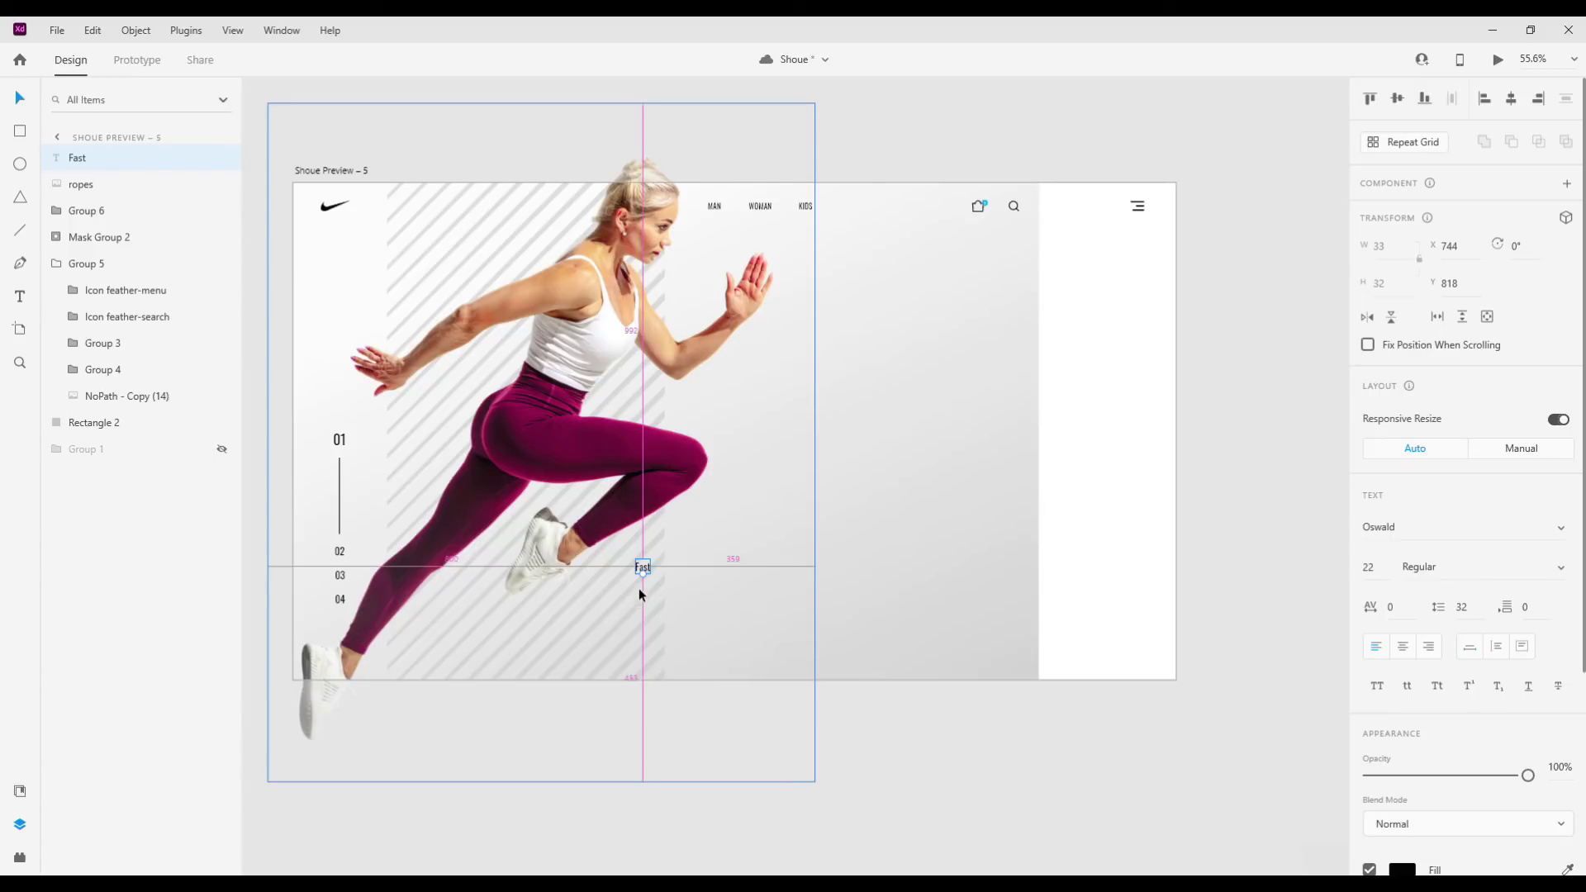
pyautogui.moveTo(641, 575); pyautogui.dragTo(711, 605)
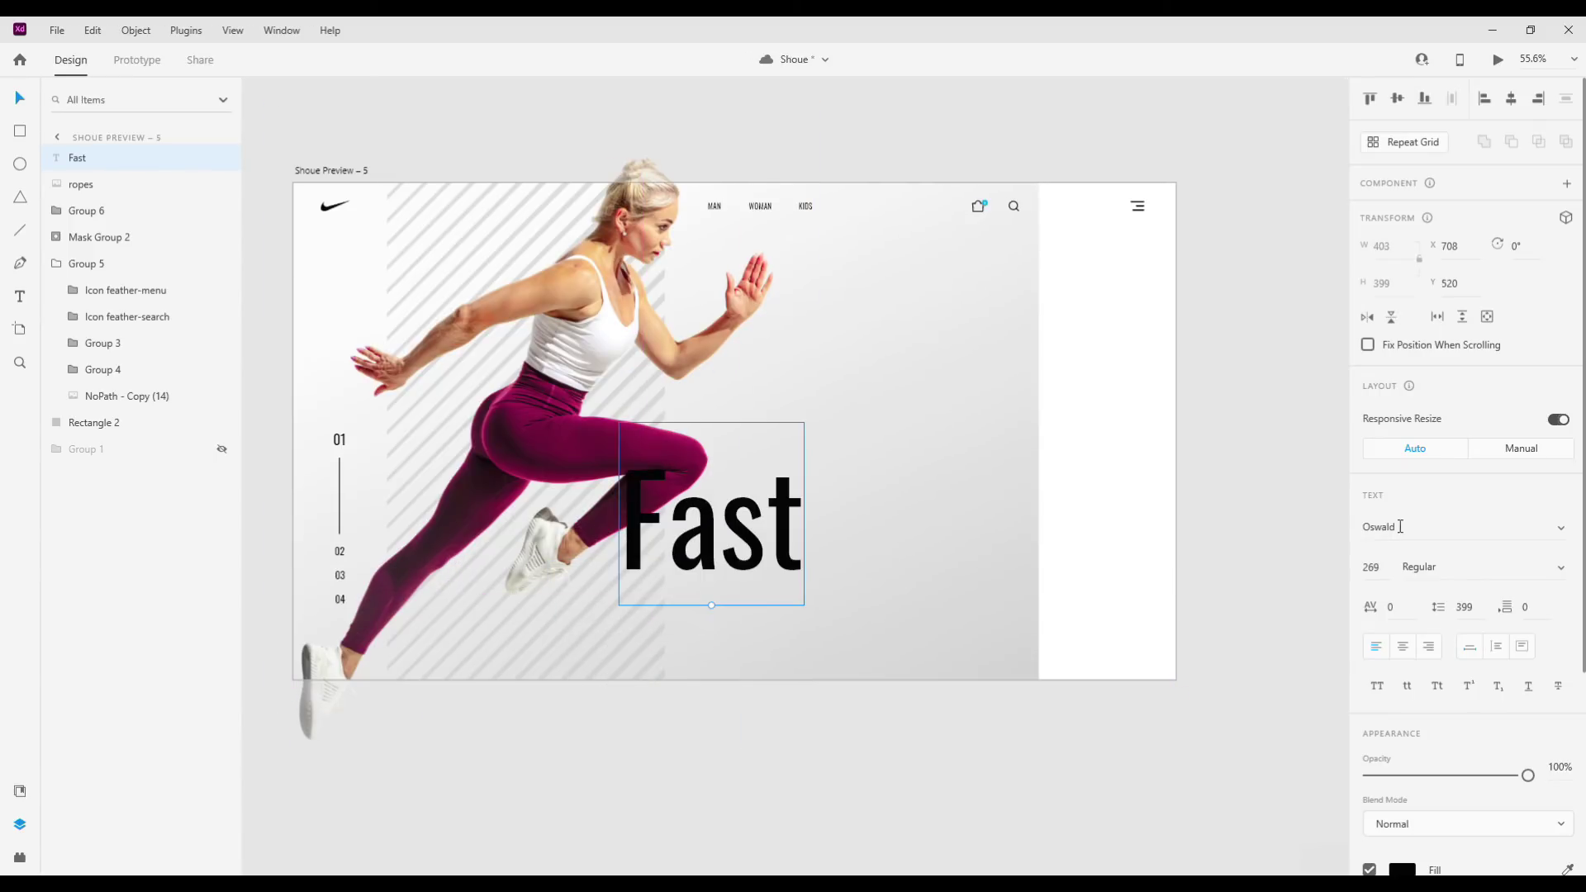
pyautogui.press('Down')
pyautogui.press('Down')
# Inspect the cart badge circle's cyan fill colour.
pyautogui.scroll(-3, 1431, 562)
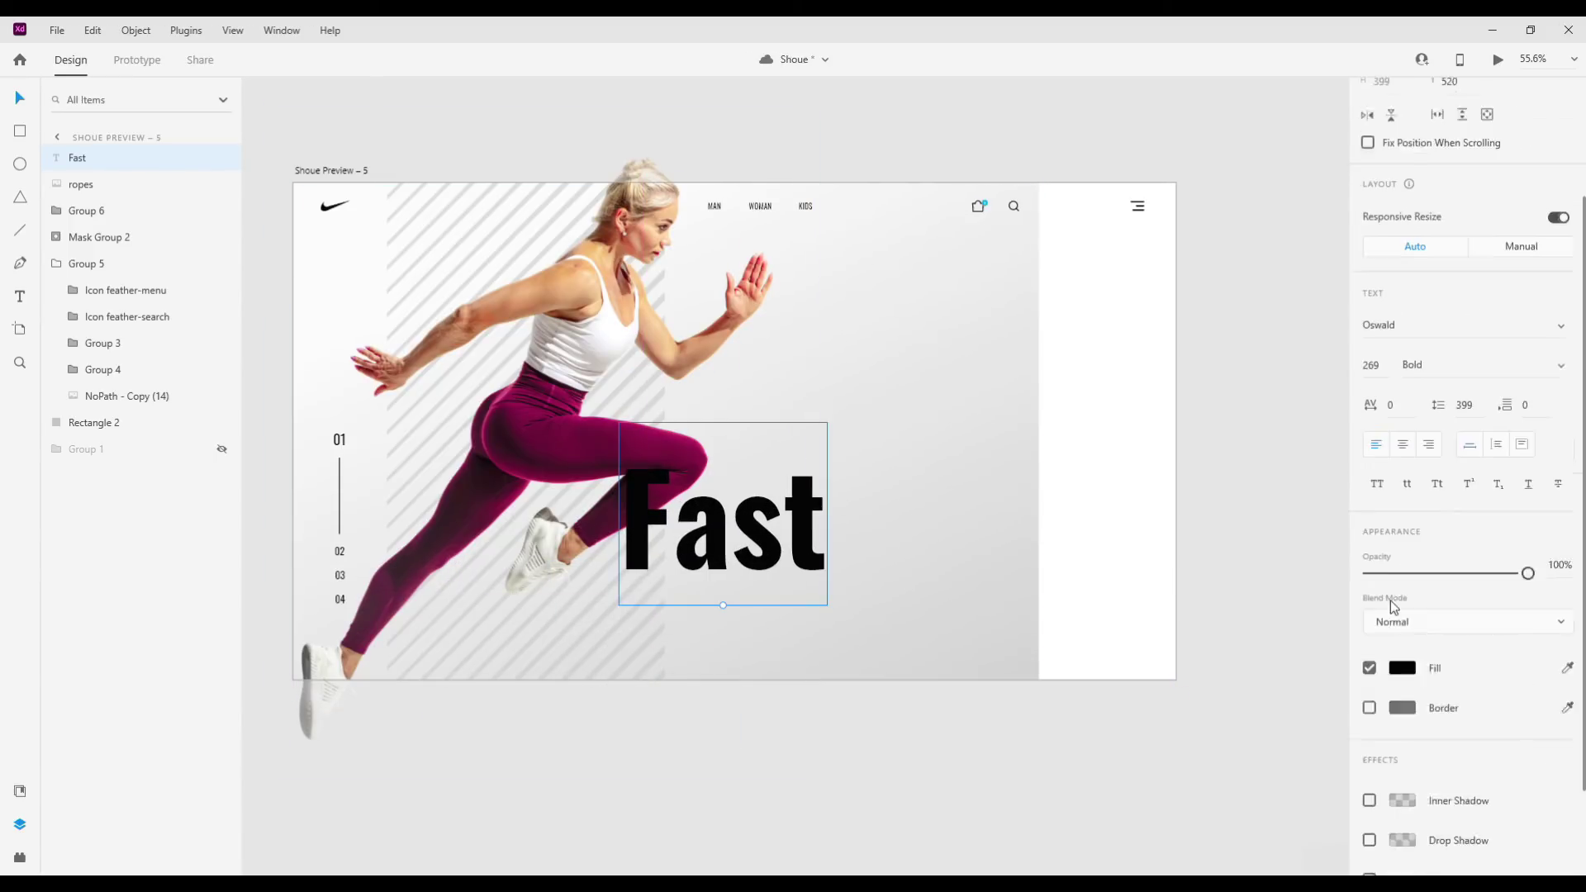
pyautogui.scroll(-2, 1404, 578)
pyautogui.scroll(5, 983, 181)
pyautogui.doubleClick(996, 258)
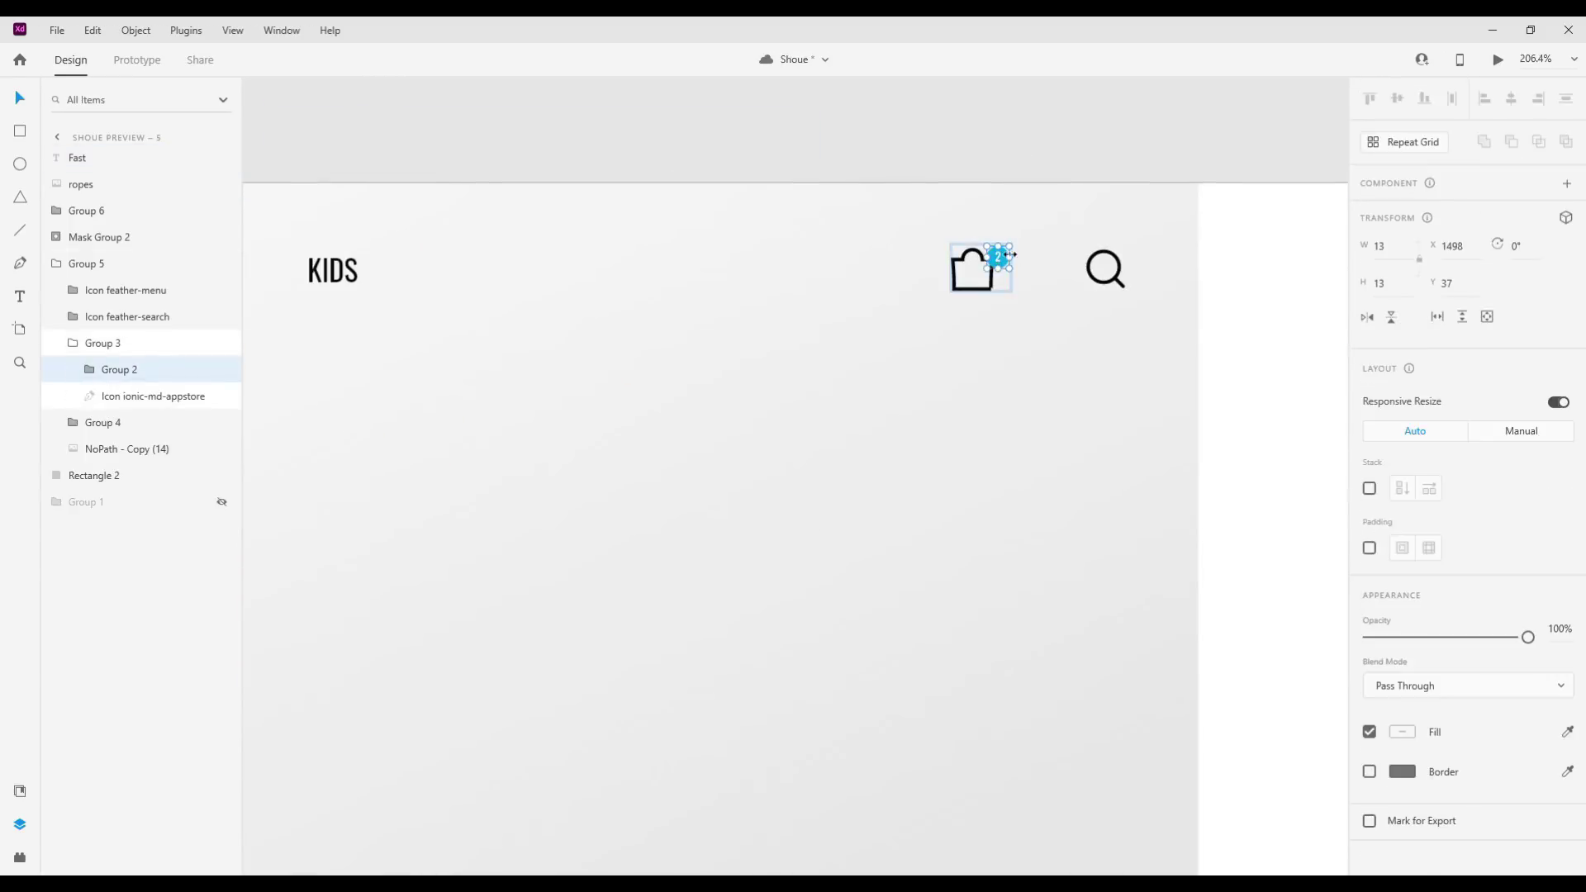
pyautogui.doubleClick(1011, 252)
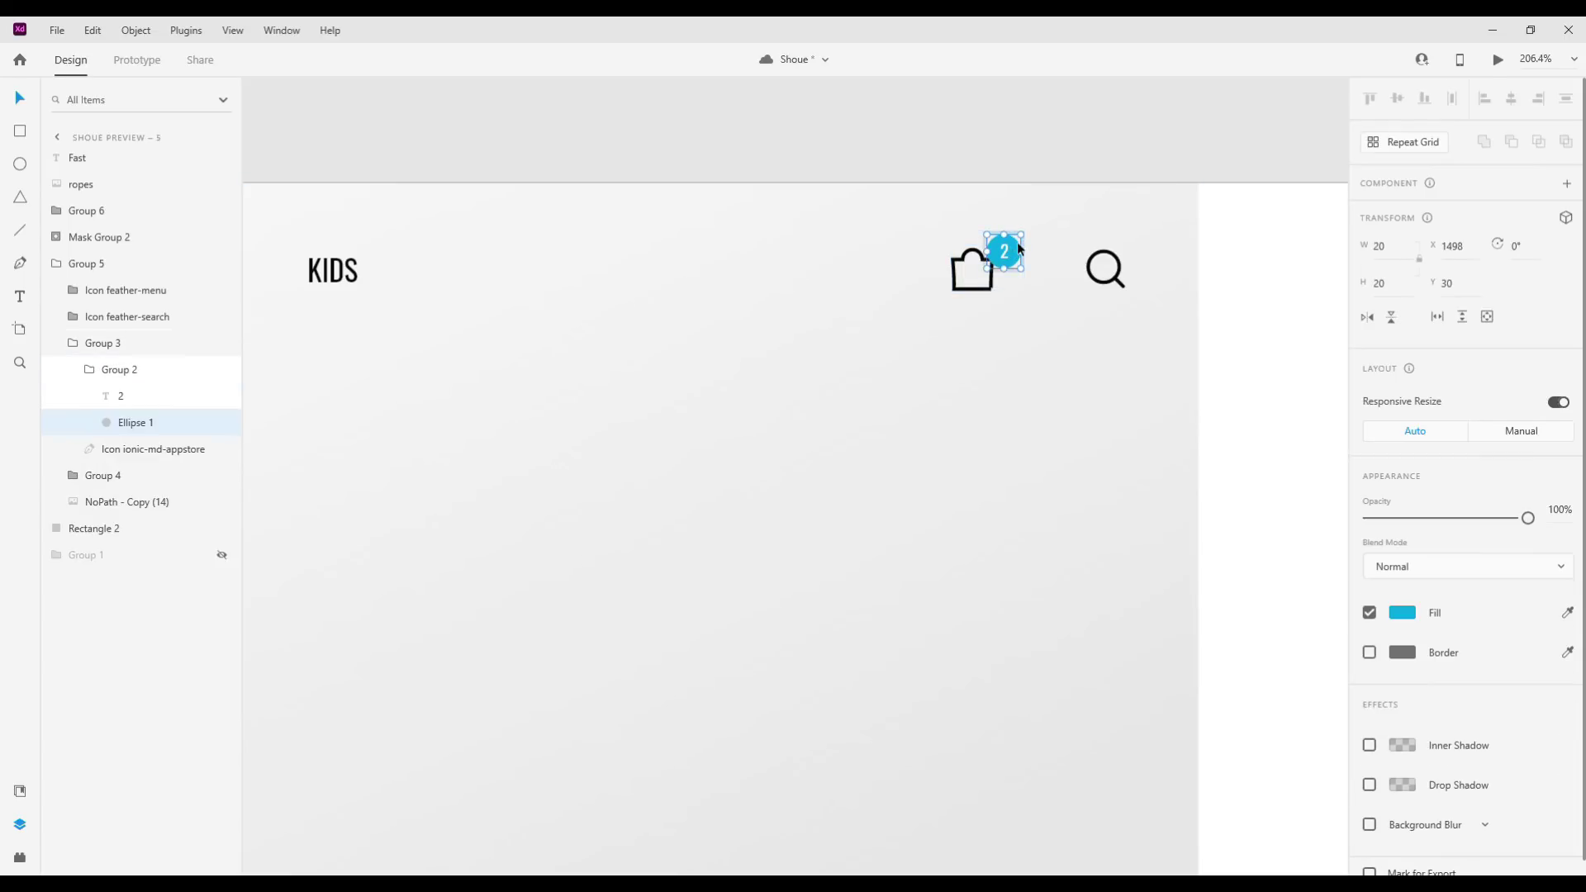
pyautogui.click(1401, 612)
pyautogui.click(811, 652)
# Colour Fast with the saved cyan and move it up and left.
pyautogui.scroll(-5, 754, 710)
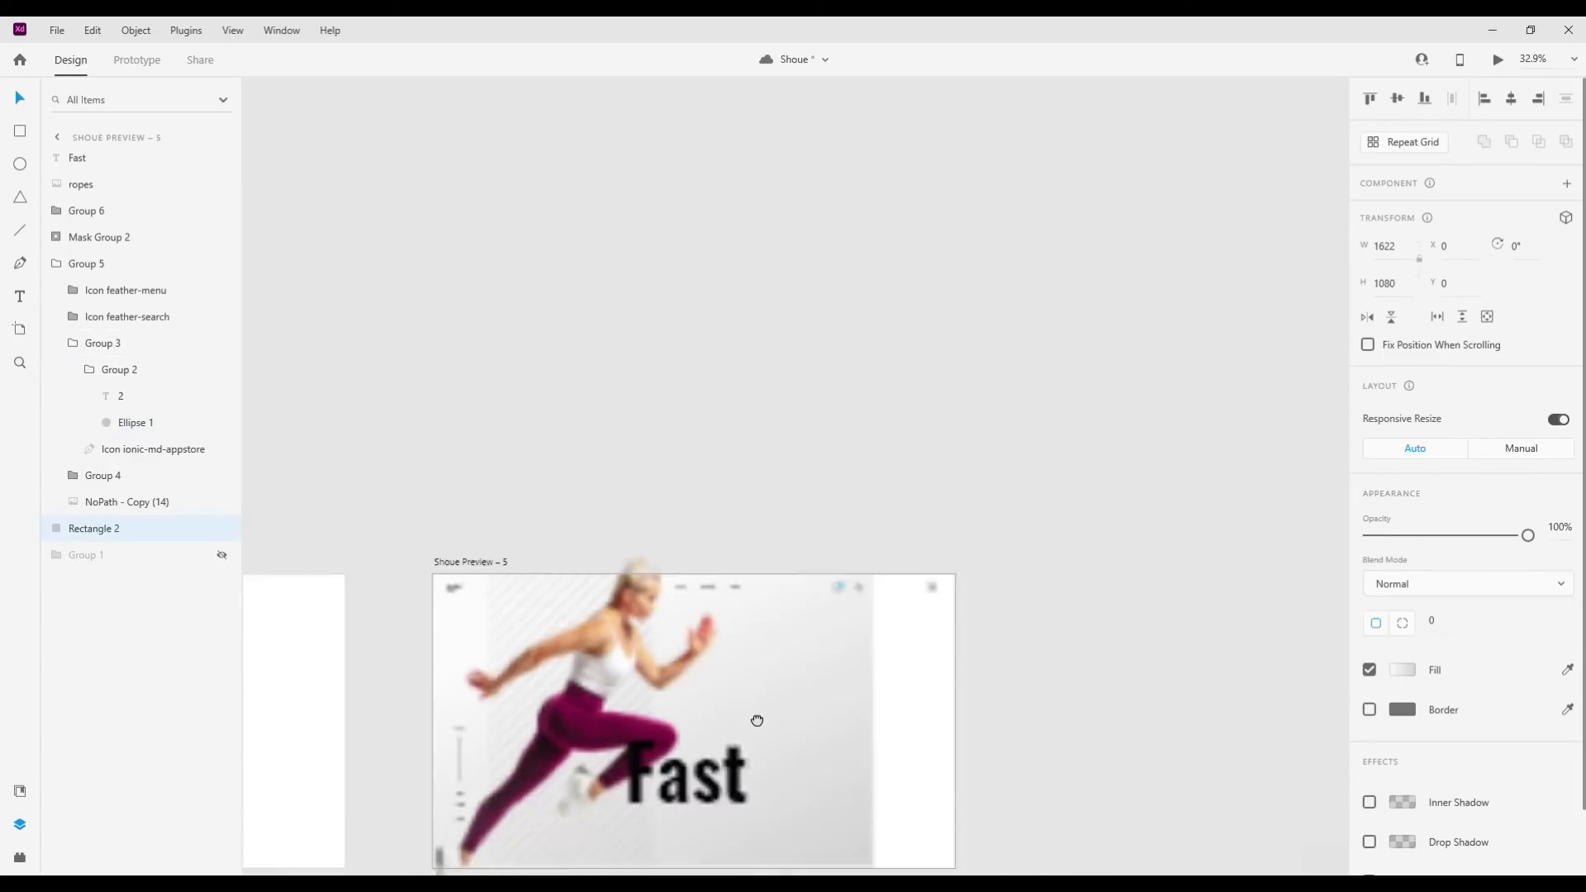
pyautogui.click(704, 653)
pyautogui.scroll(-1, 1415, 701)
pyautogui.click(1401, 605)
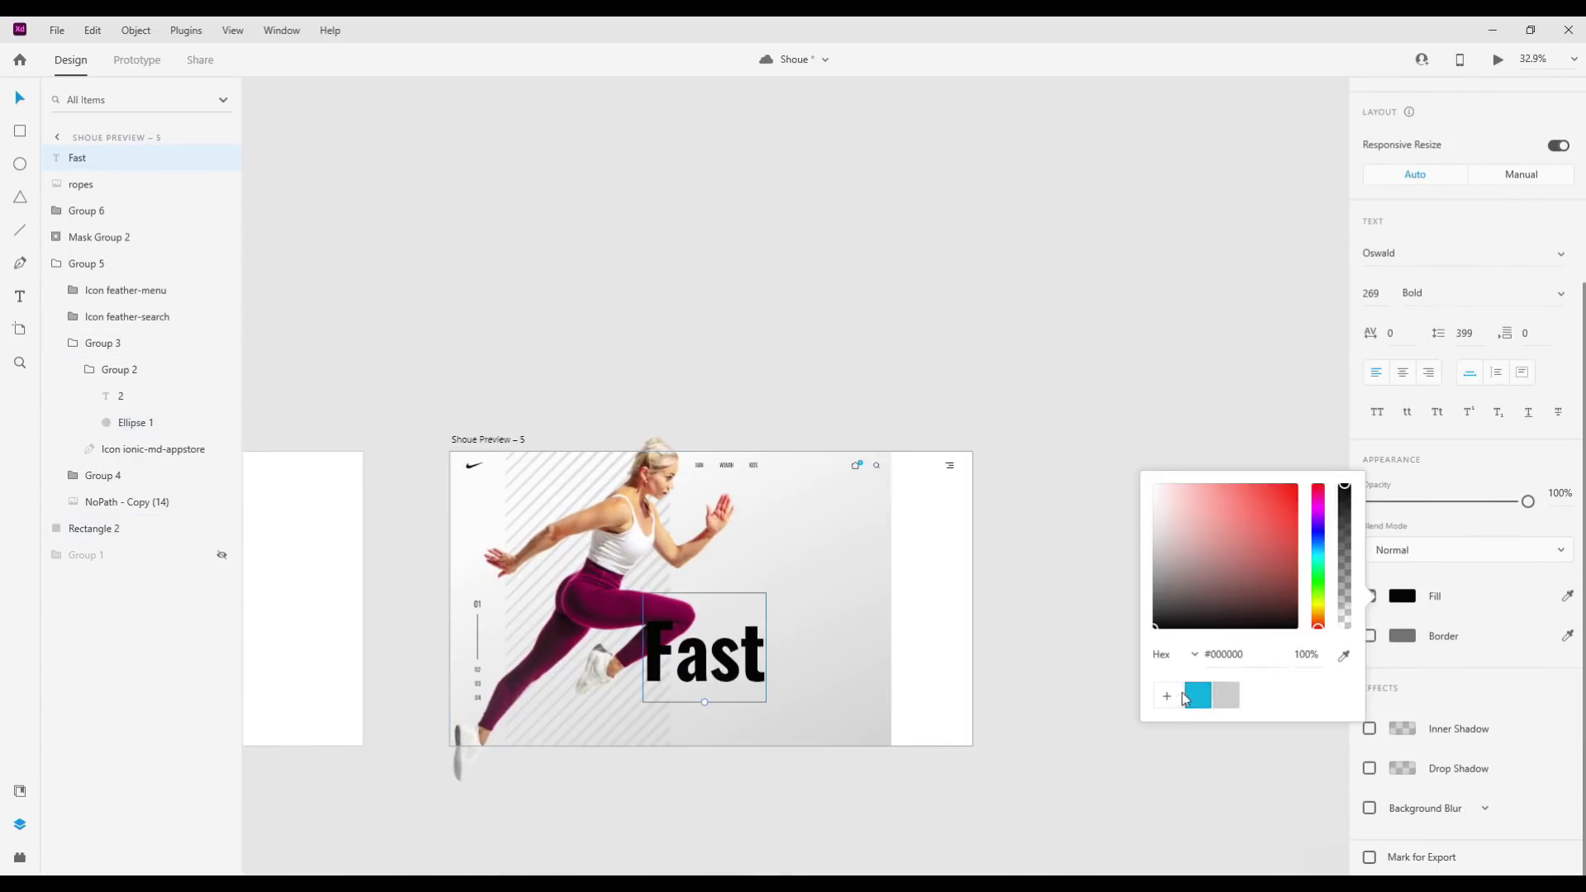
pyautogui.click(1193, 695)
pyautogui.moveTo(691, 672); pyautogui.dragTo(583, 635)
pyautogui.scroll(3, 583, 636)
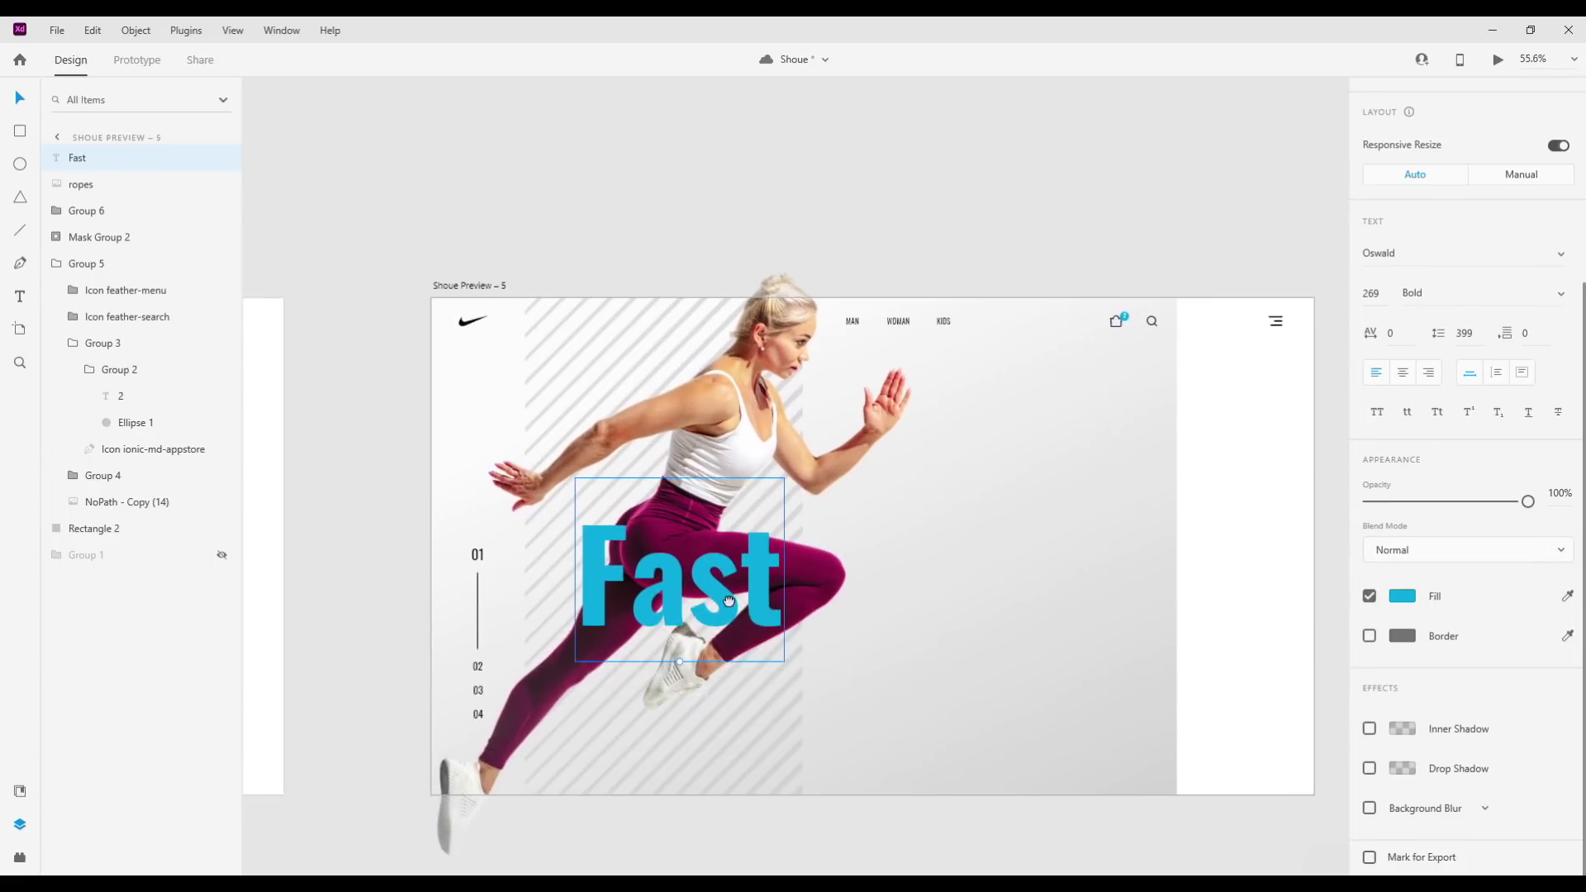
# Try other hues on Fast, revert to the saved cyan, and nudge it up.
pyautogui.click(1399, 596)
pyautogui.moveTo(1318, 551); pyautogui.dragTo(1317, 612)
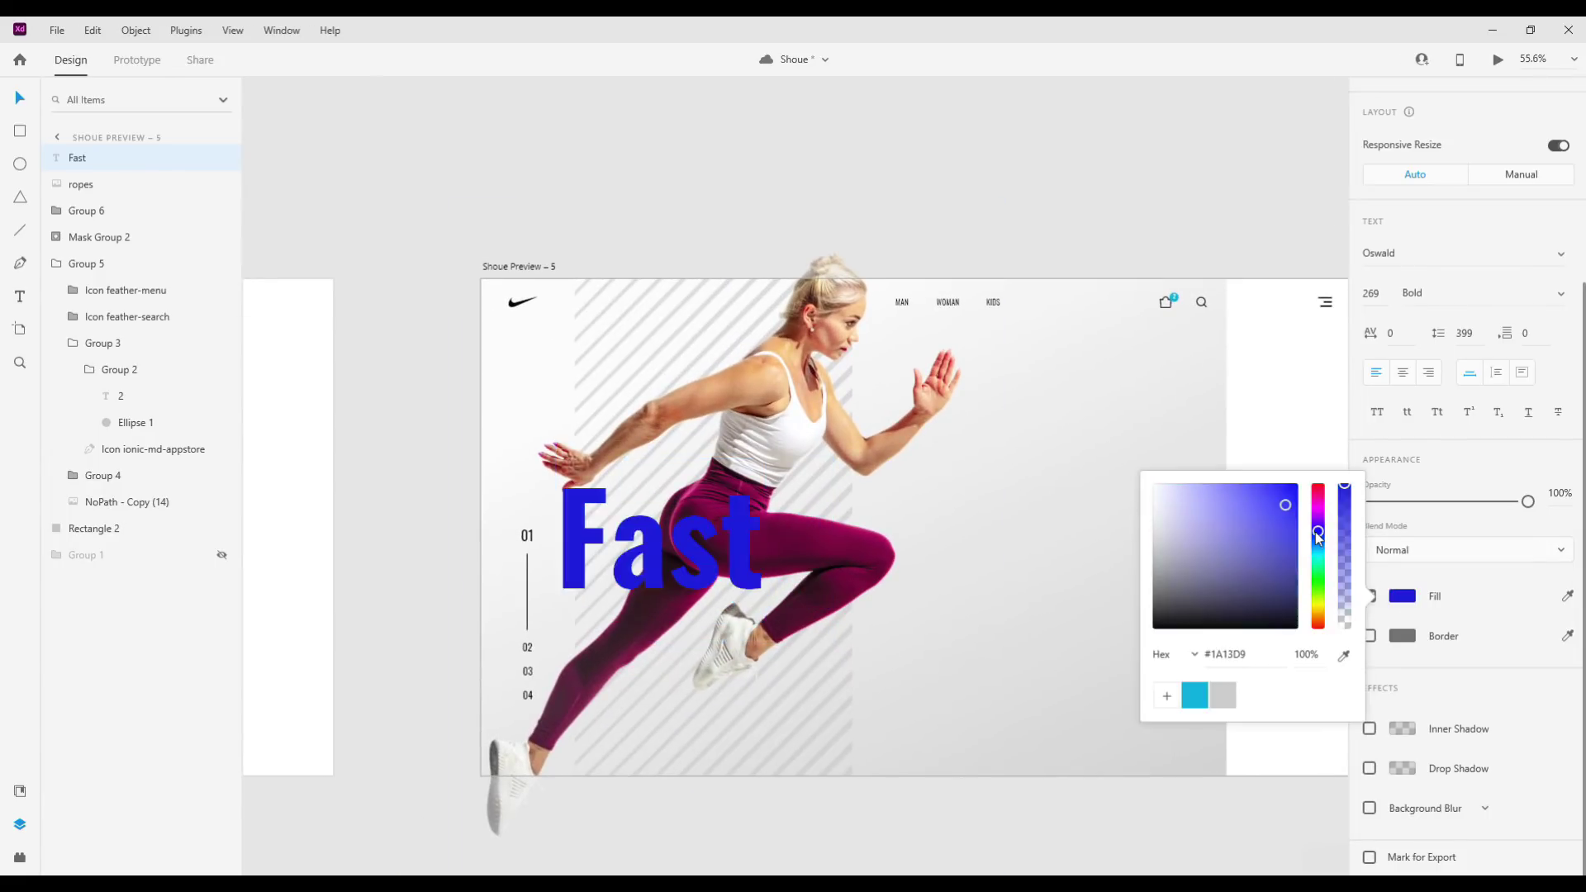
pyautogui.moveTo(1247, 569); pyautogui.dragTo(1293, 504)
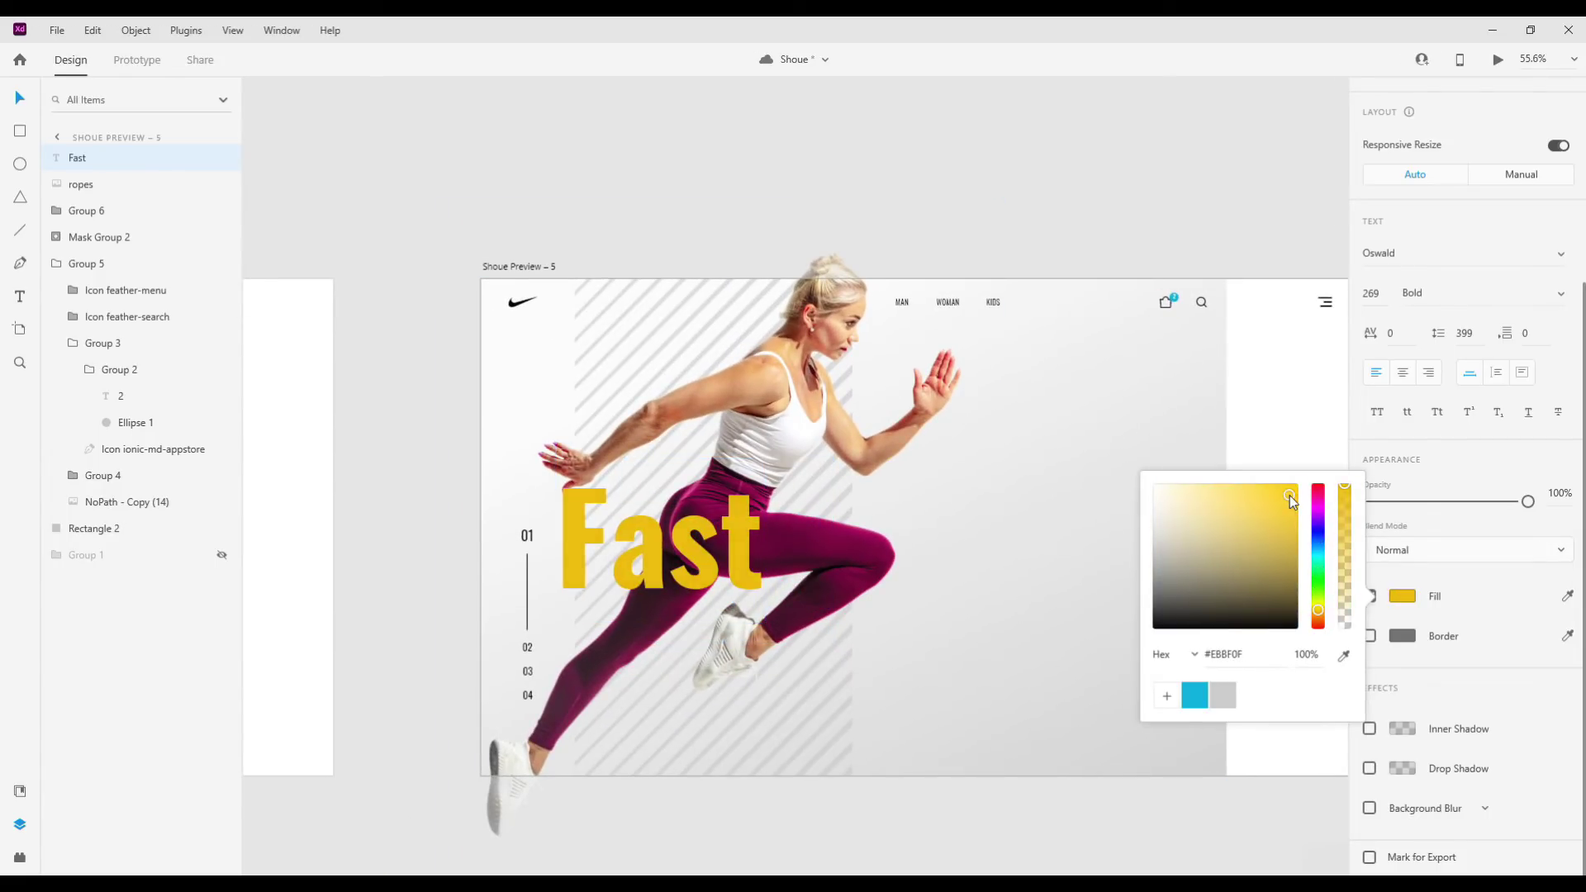
pyautogui.moveTo(1318, 609); pyautogui.dragTo(1300, 496)
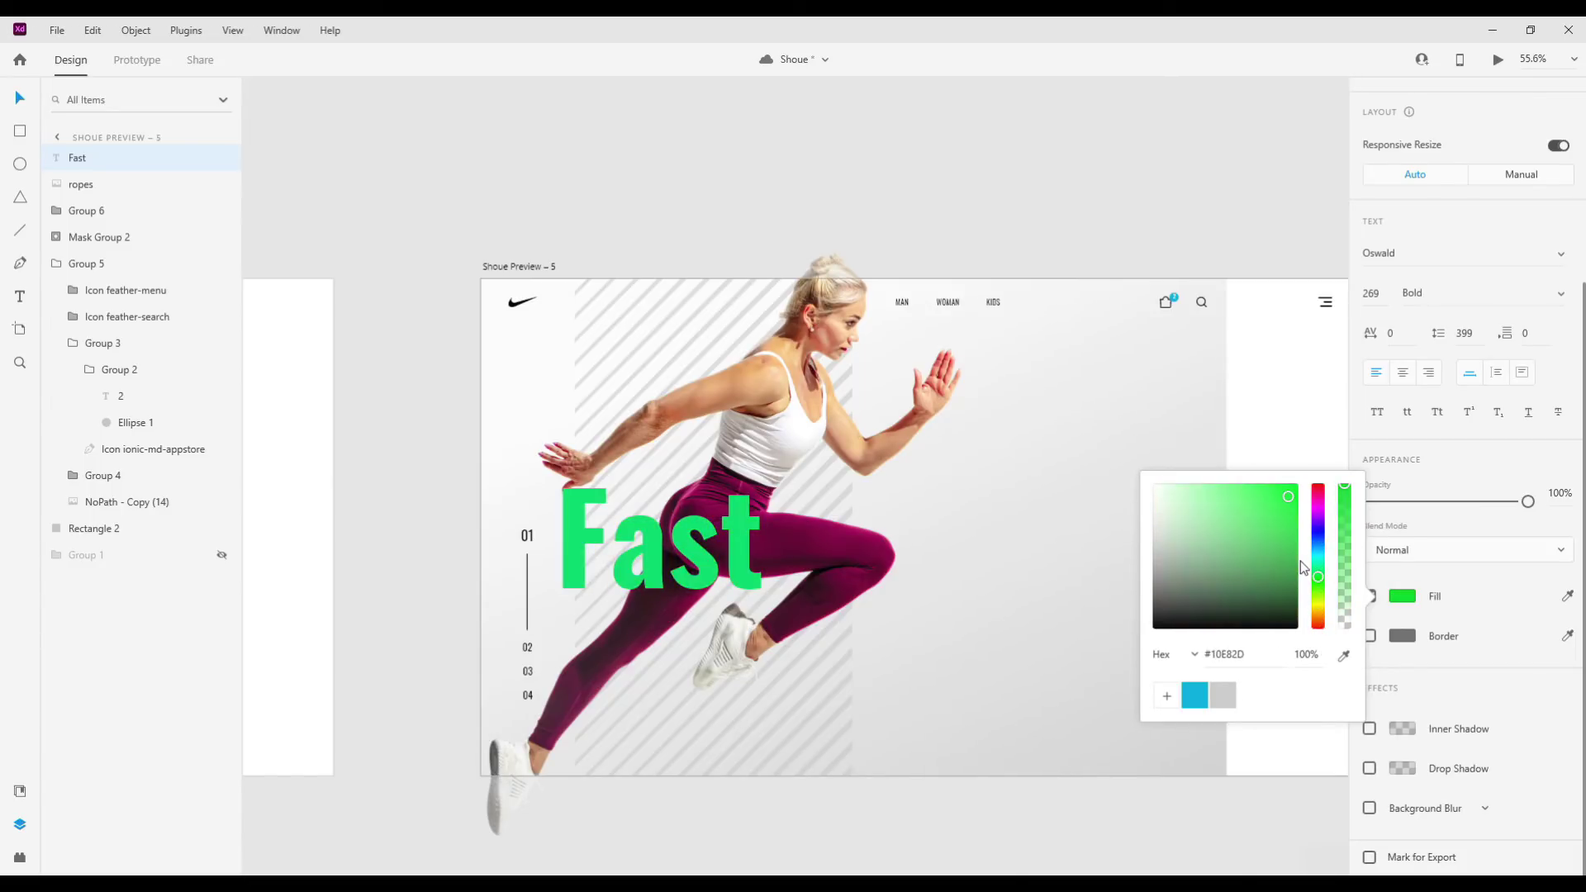
pyautogui.moveTo(1317, 495); pyautogui.dragTo(1318, 611)
pyautogui.click(1194, 695)
pyautogui.click(735, 533)
pyautogui.moveTo(734, 534)
pyautogui.mouseDown()
pyautogui.moveTo(747, 516)
pyautogui.moveTo(727, 526)
pyautogui.mouseUp()
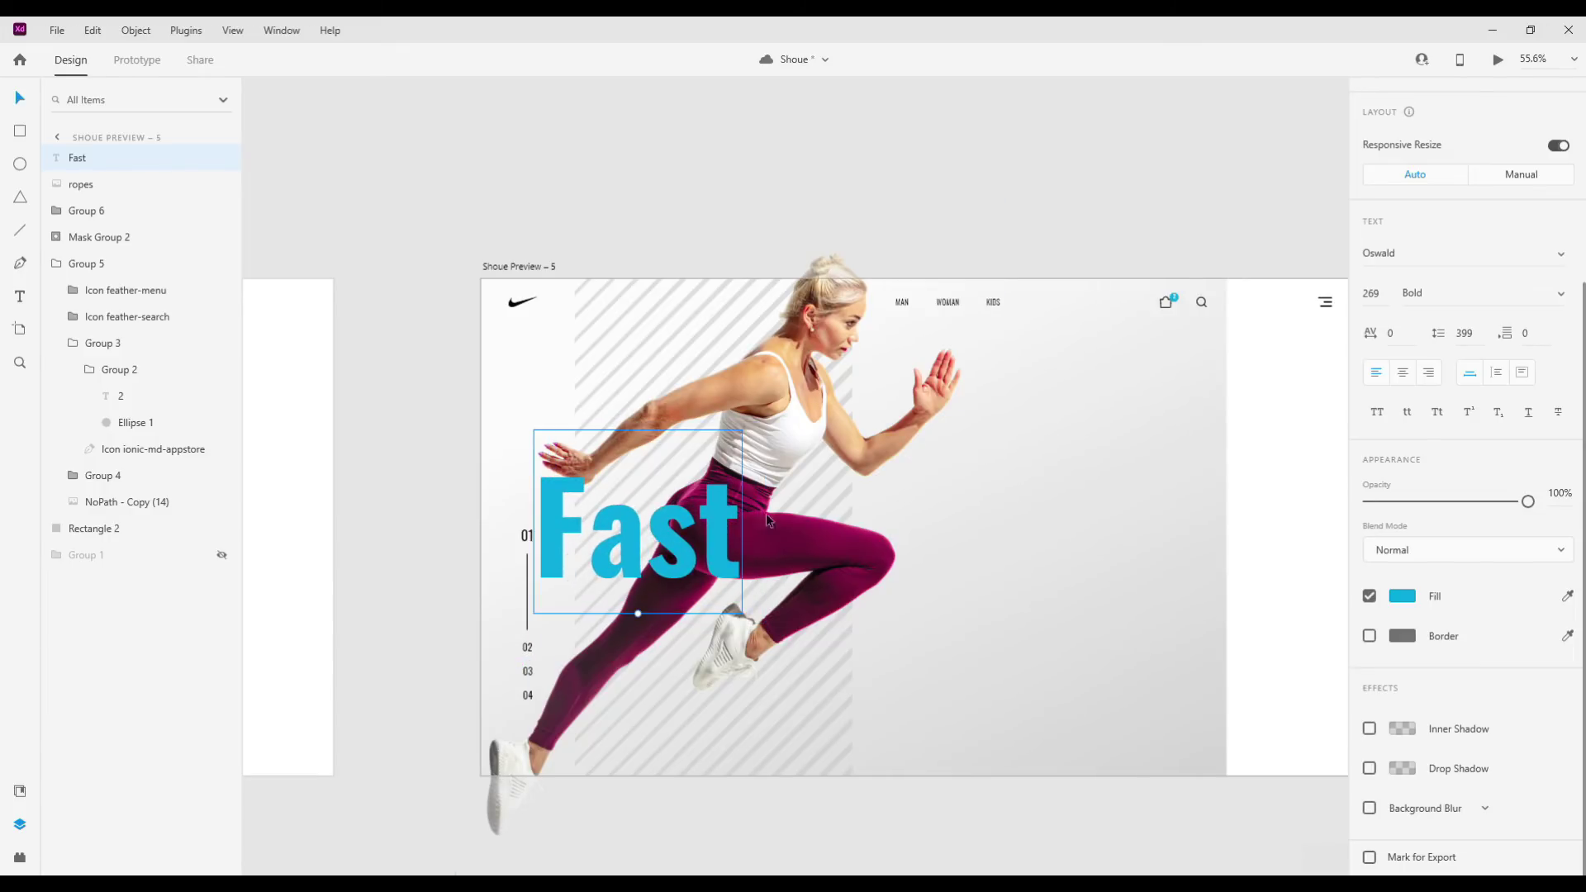
# Try fading the runner photo to 56% opacity, then restore full opacity.
pyautogui.click(815, 515)
pyautogui.moveTo(1532, 463)
pyautogui.mouseDown()
pyautogui.moveTo(1459, 462)
pyautogui.moveTo(1528, 462)
pyautogui.mouseUp()
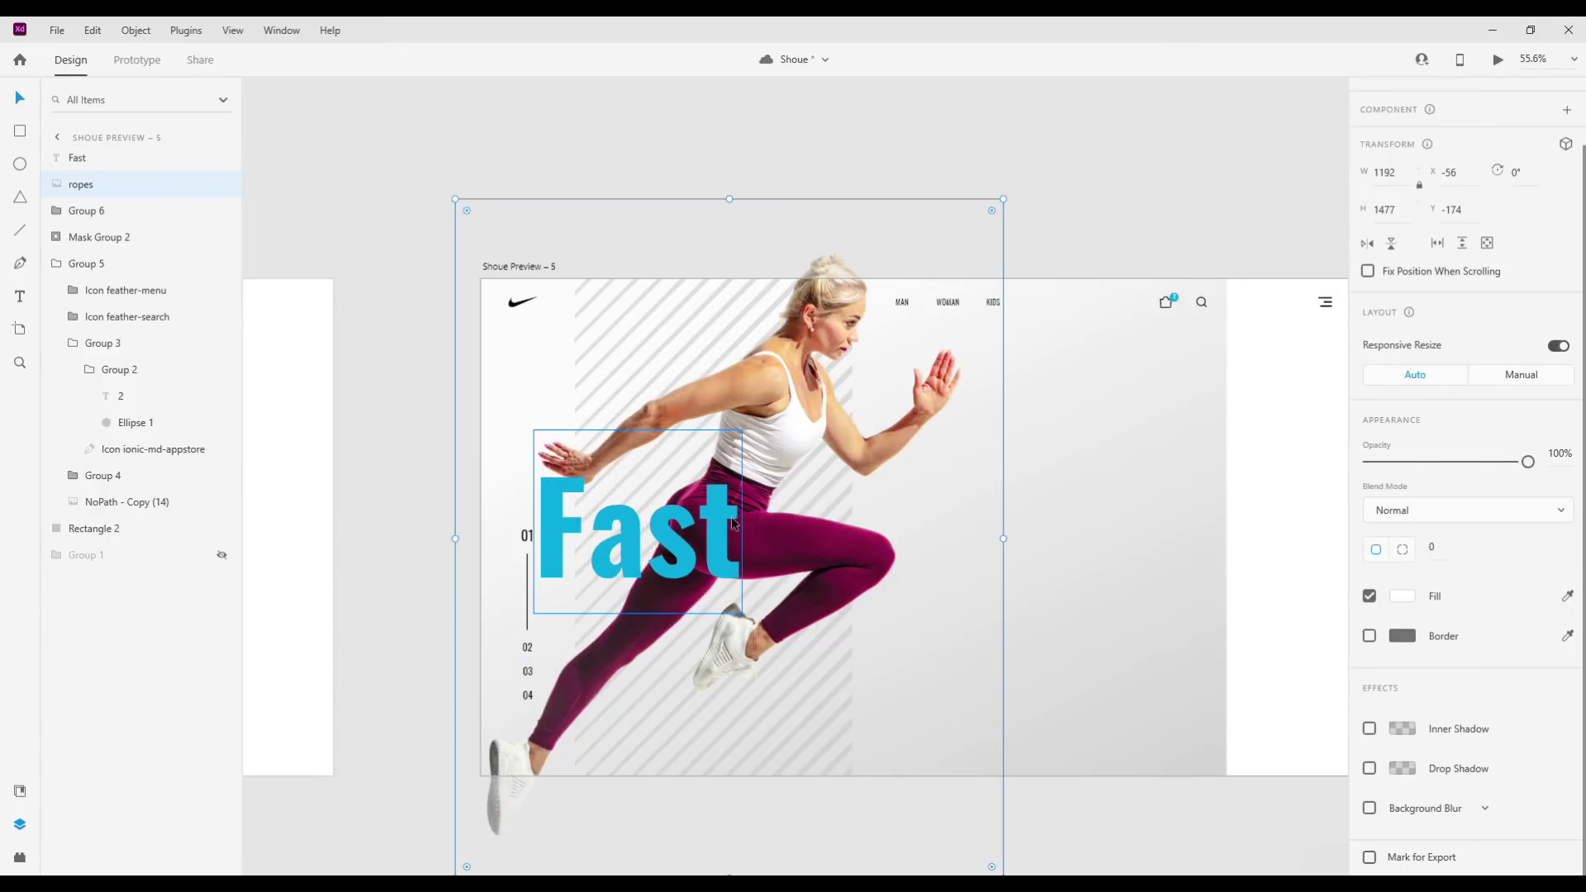
pyautogui.click(652, 537)
# Give Fast a black drop shadow at 11% opacity.
pyautogui.click(1369, 769)
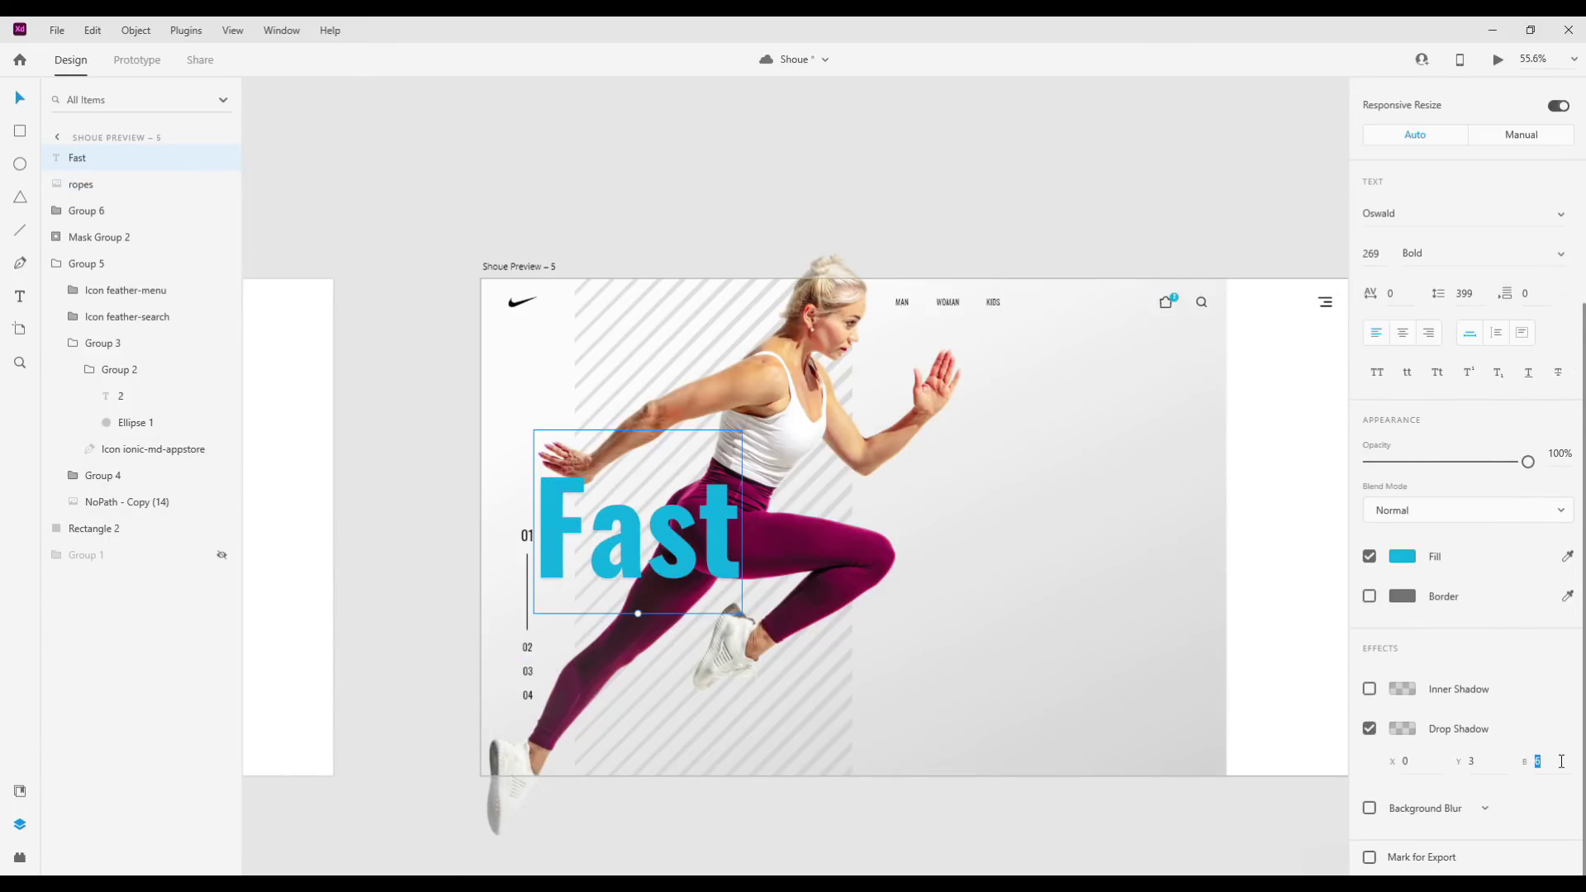
pyautogui.click(1400, 729)
pyautogui.moveTo(1345, 737); pyautogui.dragTo(1347, 711)
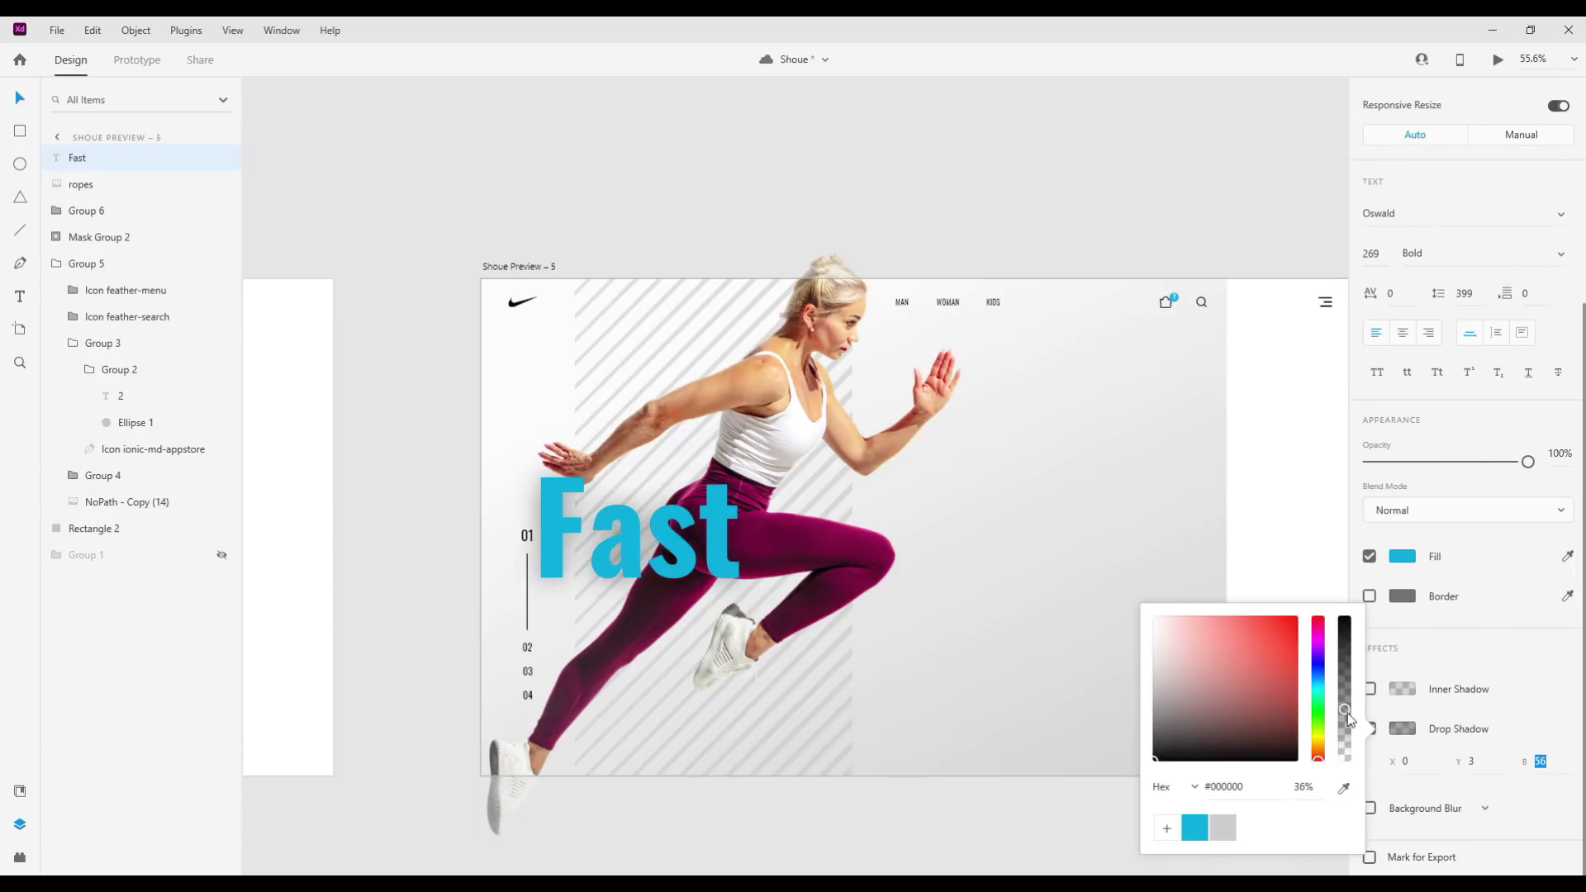
pyautogui.press('Escape')
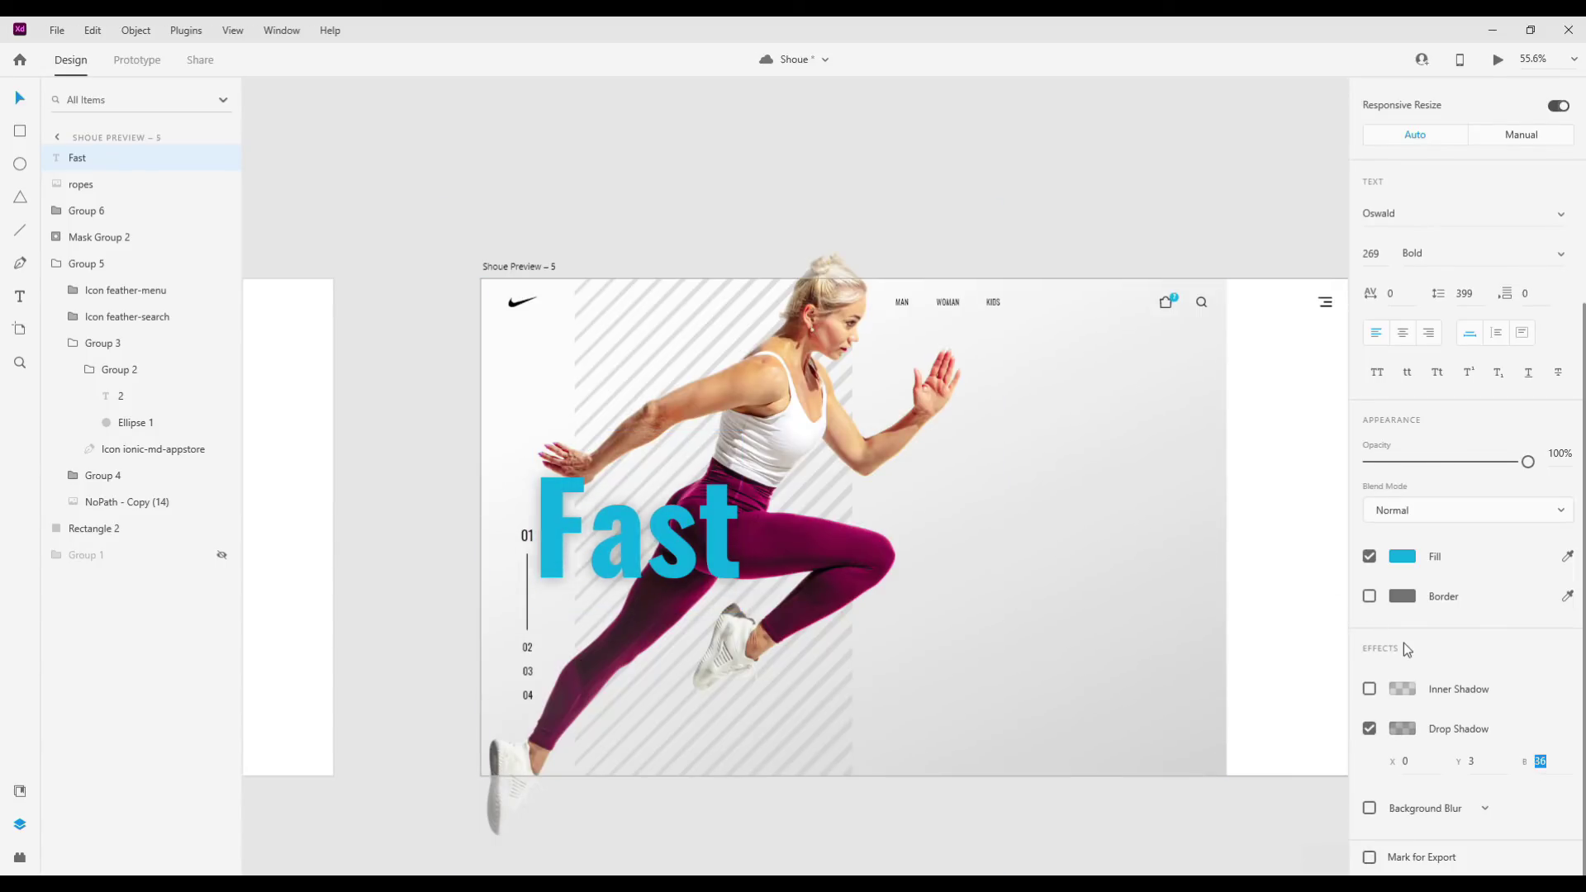
pyautogui.click(1401, 728)
pyautogui.hotkey('shift', 'Down')
pyautogui.hotkey('shift', 'Down')
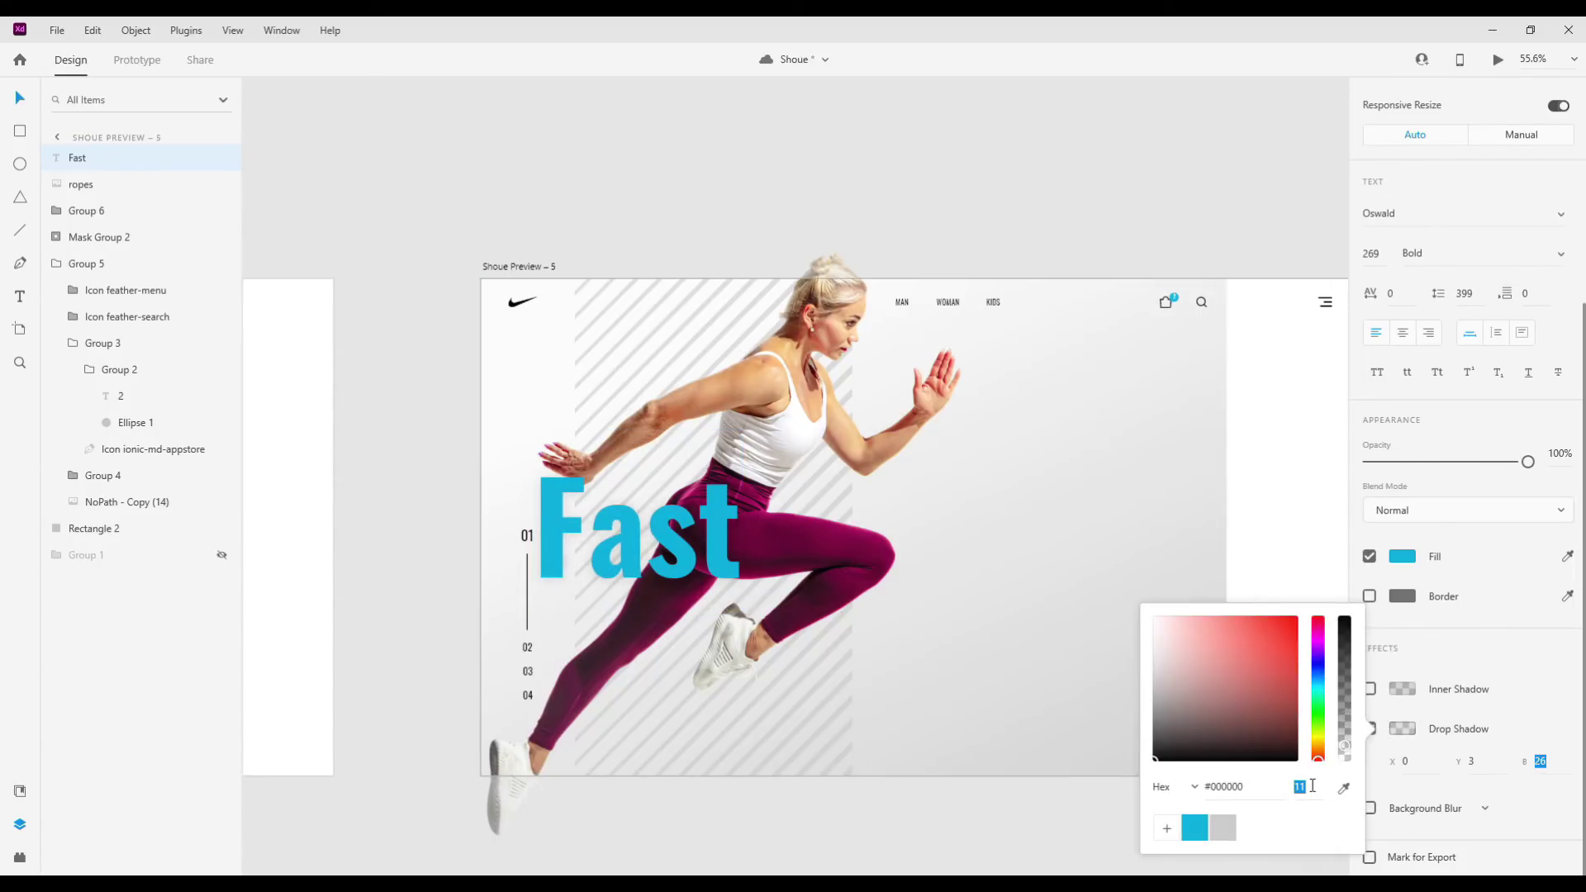
pyautogui.scroll(-1, 637, 535)
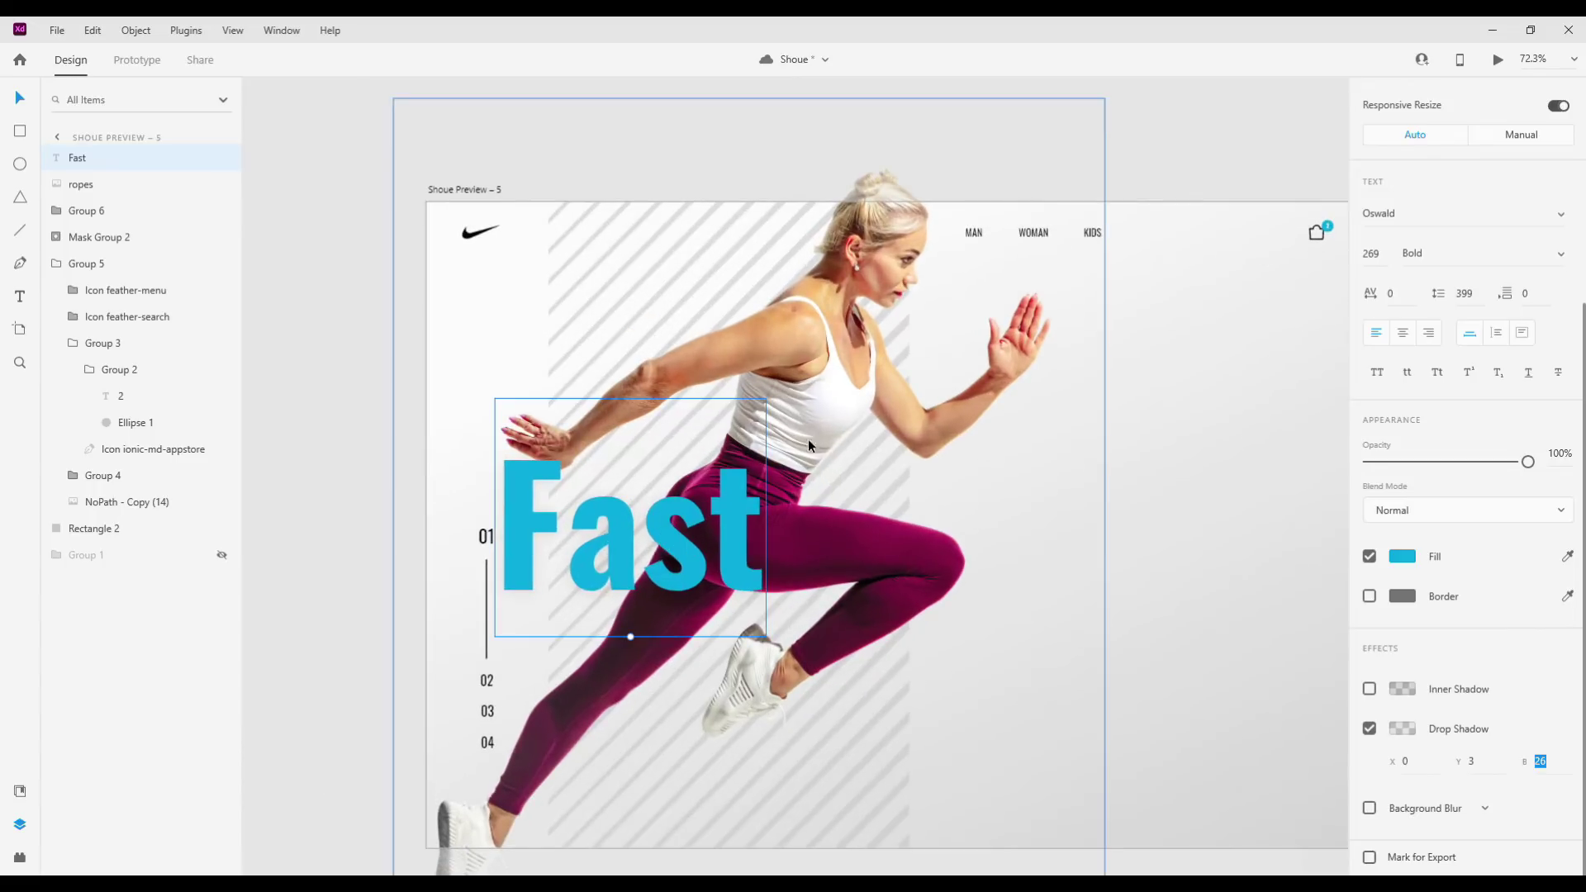
# Move the 01–04 number column slightly left.
pyautogui.click(86, 266)
pyautogui.click(87, 211)
pyautogui.moveTo(531, 488); pyautogui.dragTo(522, 490)
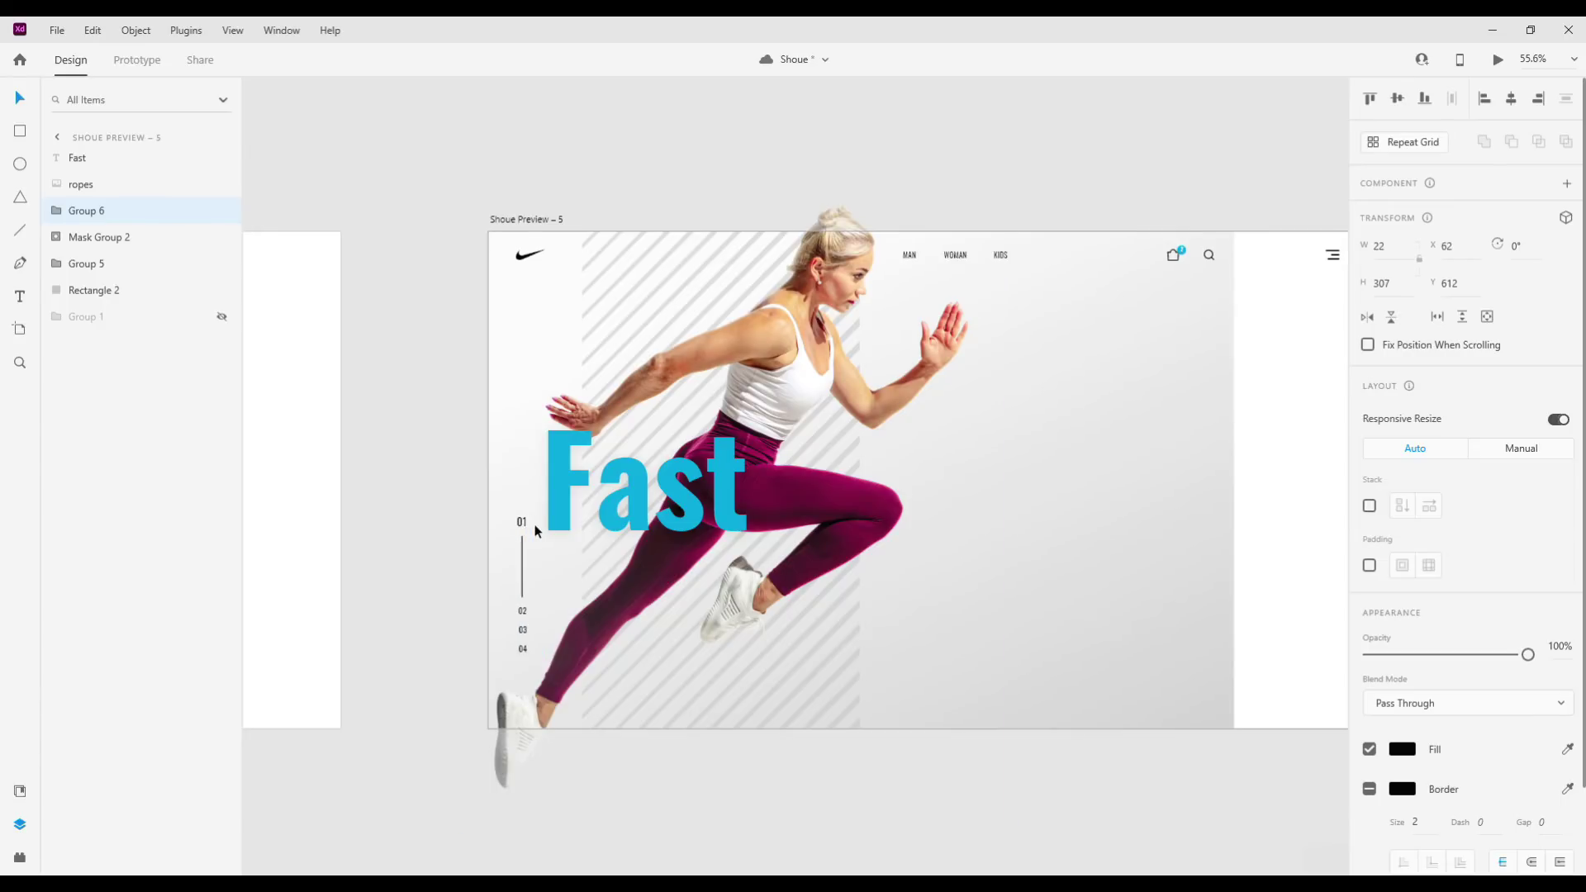
# Duplicate Fast lower right and set the upper Fast to size 240.
pyautogui.moveTo(695, 510); pyautogui.dragTo(919, 619)
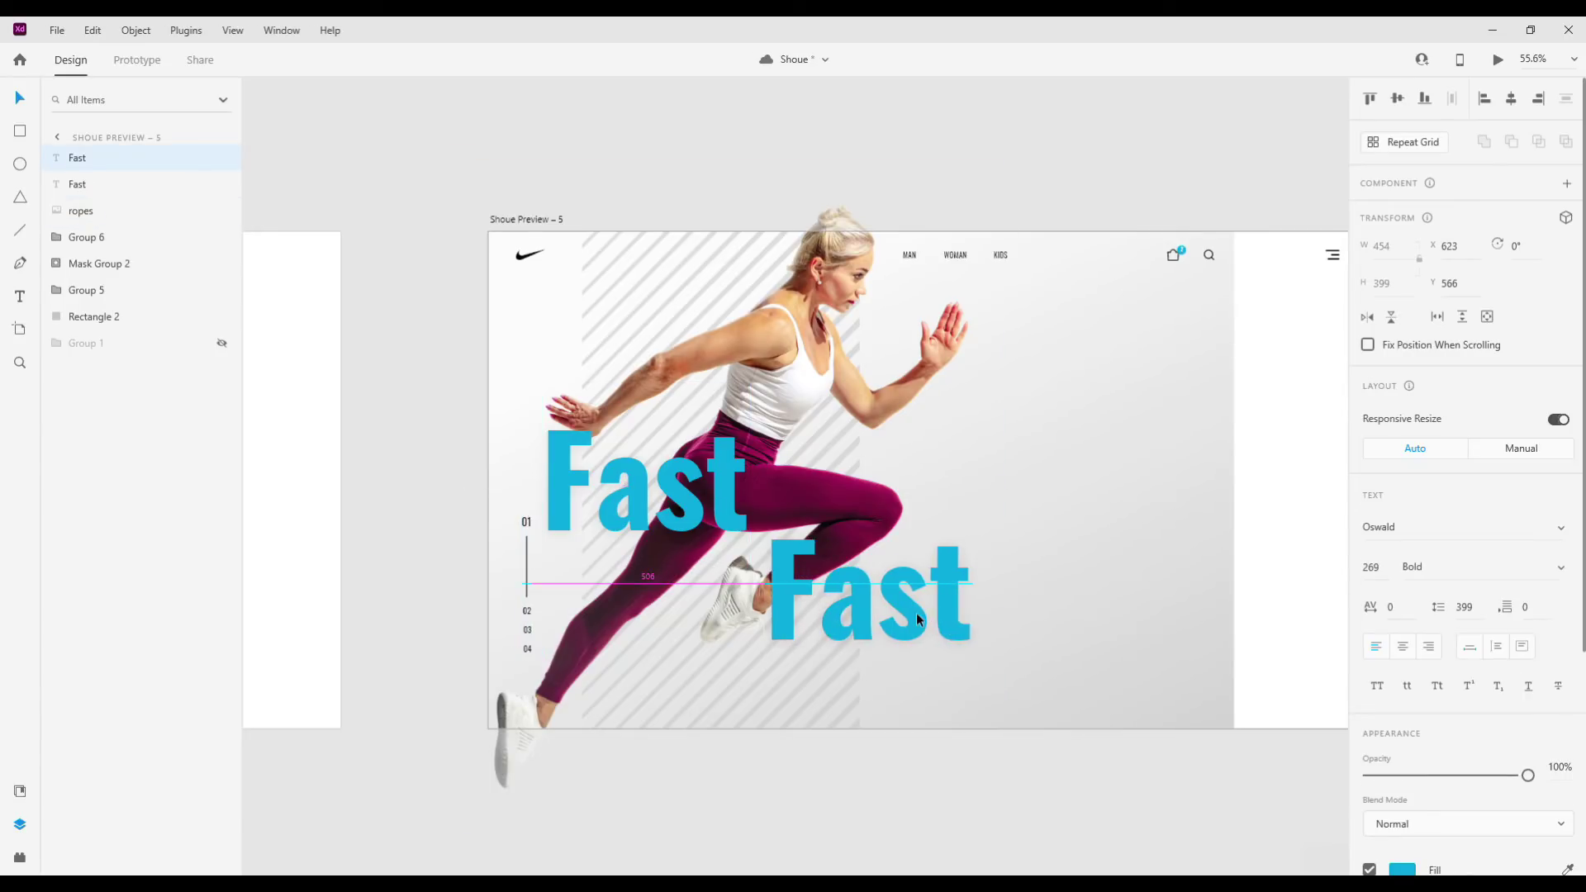
pyautogui.hotkey('ctrl', 'z')
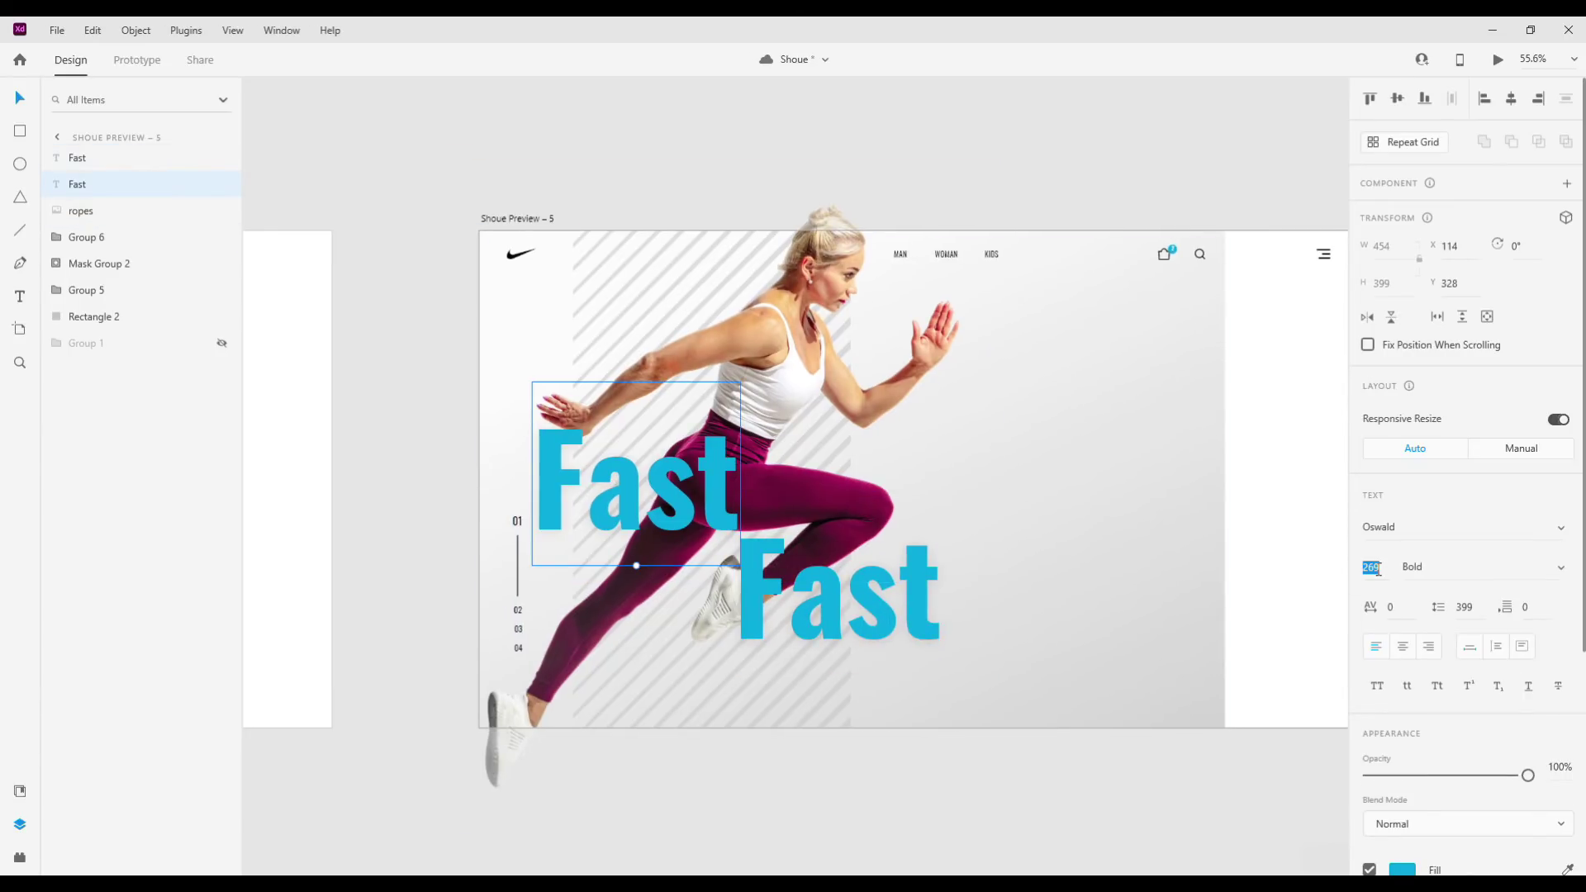
pyautogui.click(958, 537)
pyautogui.click(636, 478)
pyautogui.click(1370, 567)
pyautogui.click(1143, 623)
pyautogui.click(636, 479)
pyautogui.hotkey('shift', 'Down')
pyautogui.hotkey('shift', 'Down')
pyautogui.hotkey('shift', 'Down')
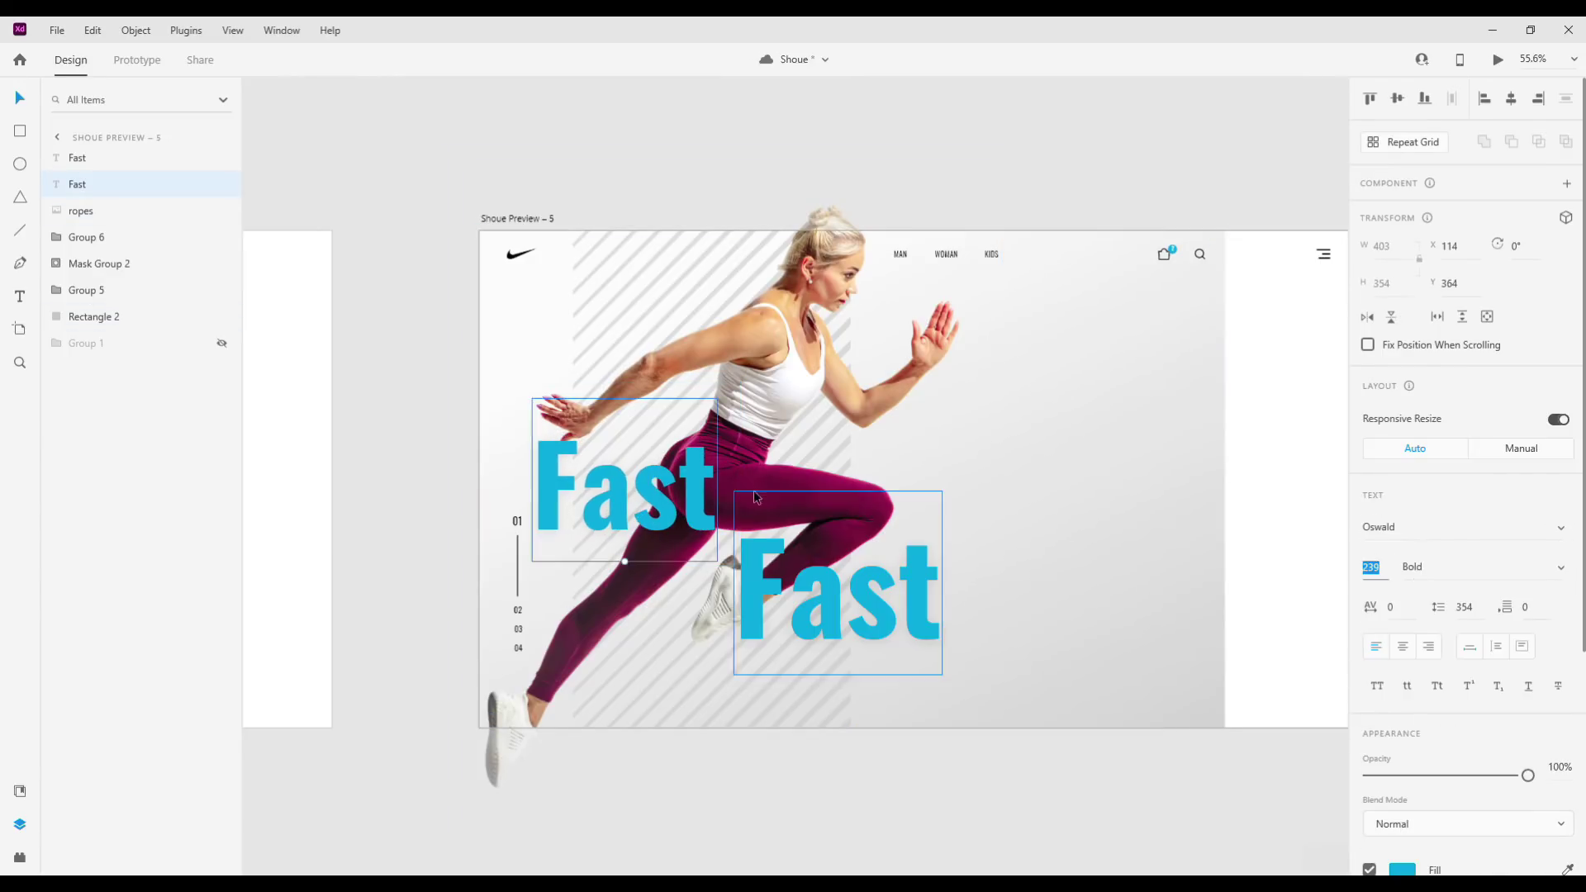
pyautogui.click(1370, 567)
pyautogui.press('Up')
# Resize the lower copy to 230, nudge it, and retype it as 'Running'.
pyautogui.click(835, 594)
pyautogui.click(1373, 566)
pyautogui.write('260')
pyautogui.press('Return')
pyautogui.hotkey('shift', 'Down')
pyautogui.hotkey('shift', 'Down')
pyautogui.hotkey('shift', 'Down')
pyautogui.moveTo(858, 596); pyautogui.dragTo(852, 580)
pyautogui.doubleClick(845, 597)
pyautogui.press('BackSpace')
pyautogui.write('Runn')
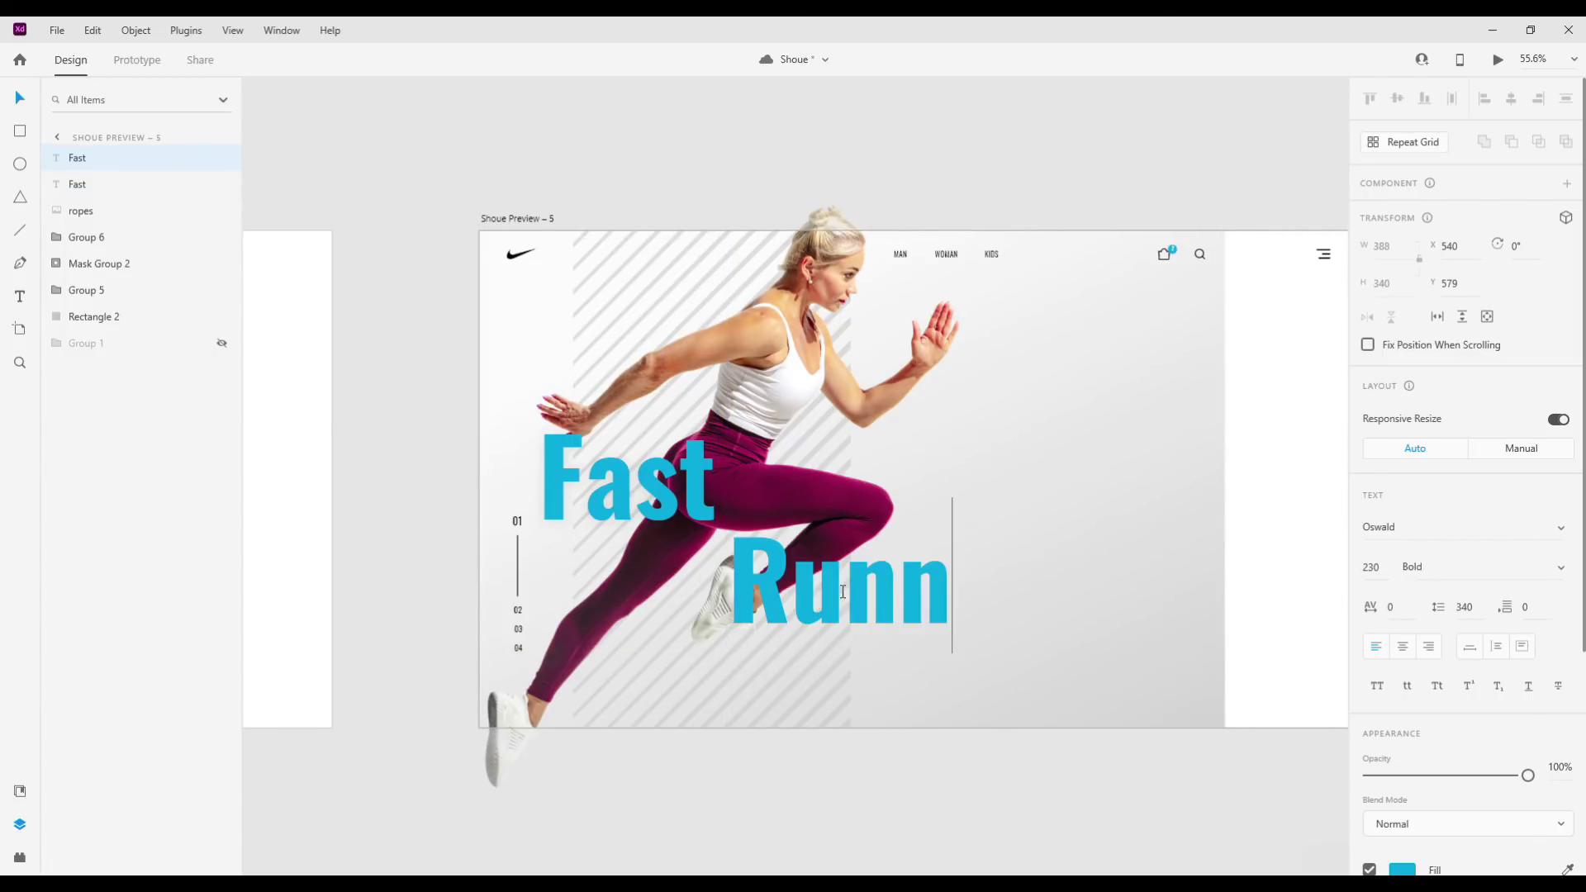
pyautogui.write('ing')
# Set both Fast and Running to all uppercase.
pyautogui.click(706, 508)
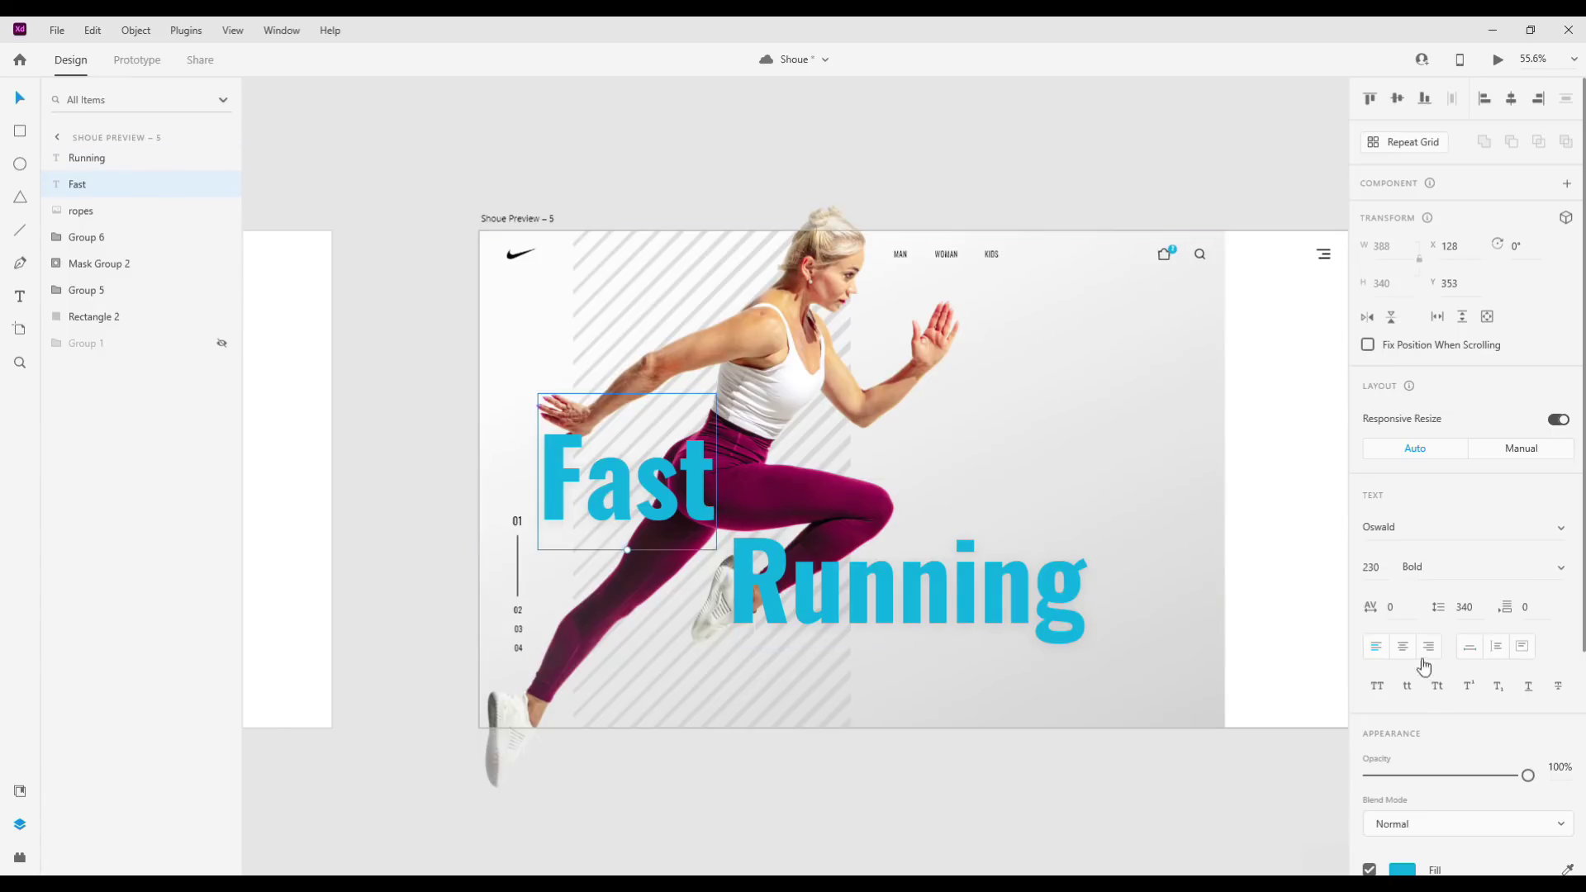
pyautogui.click(1377, 686)
pyautogui.click(876, 590)
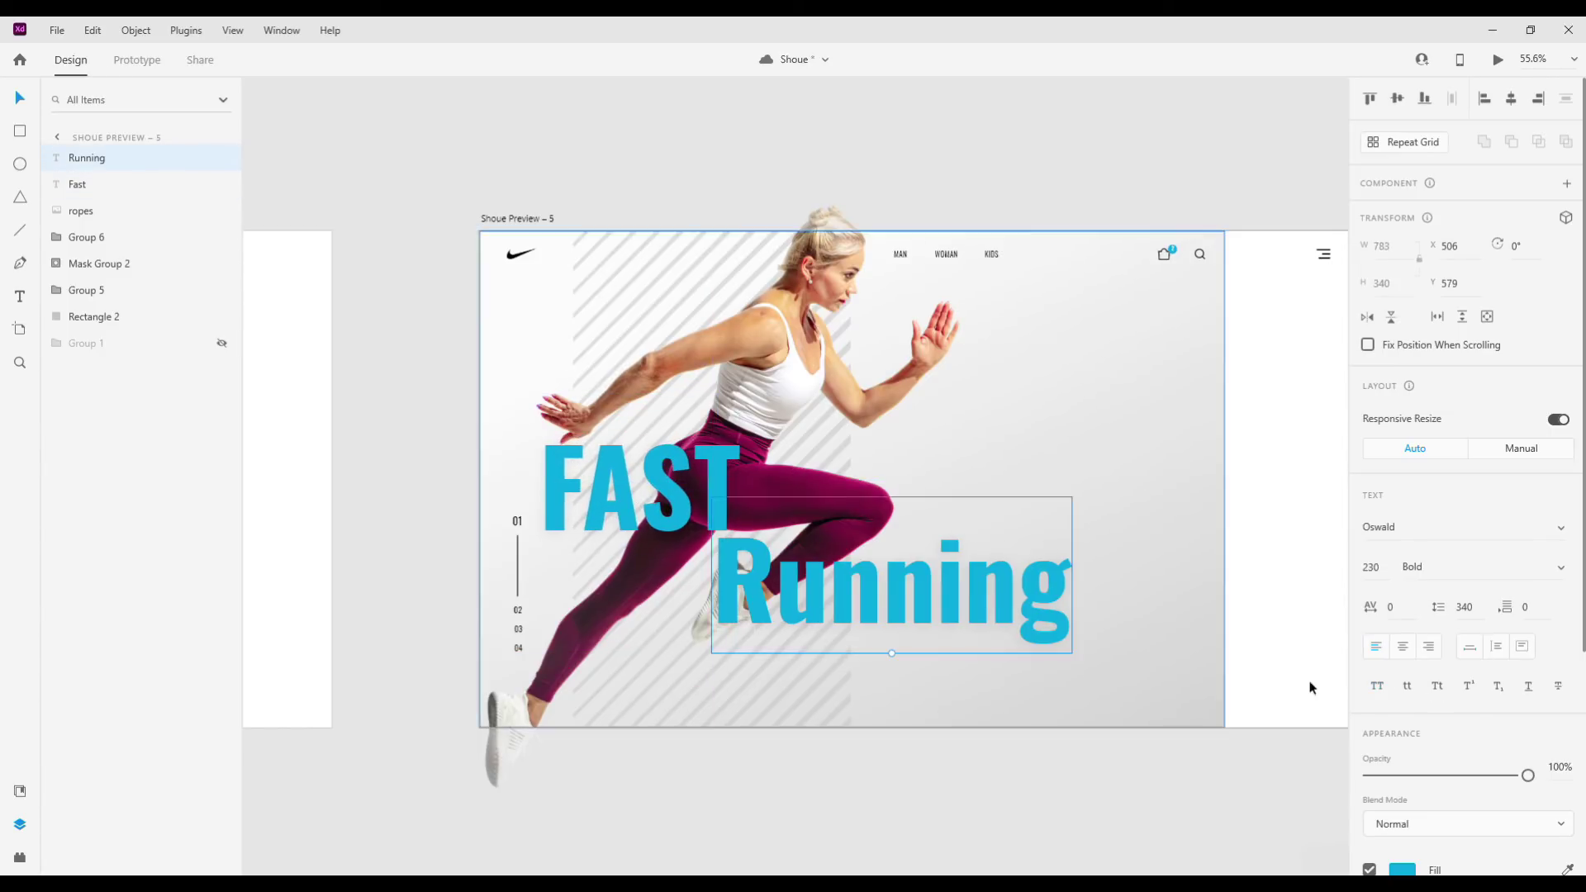
pyautogui.click(1406, 686)
pyautogui.click(1377, 686)
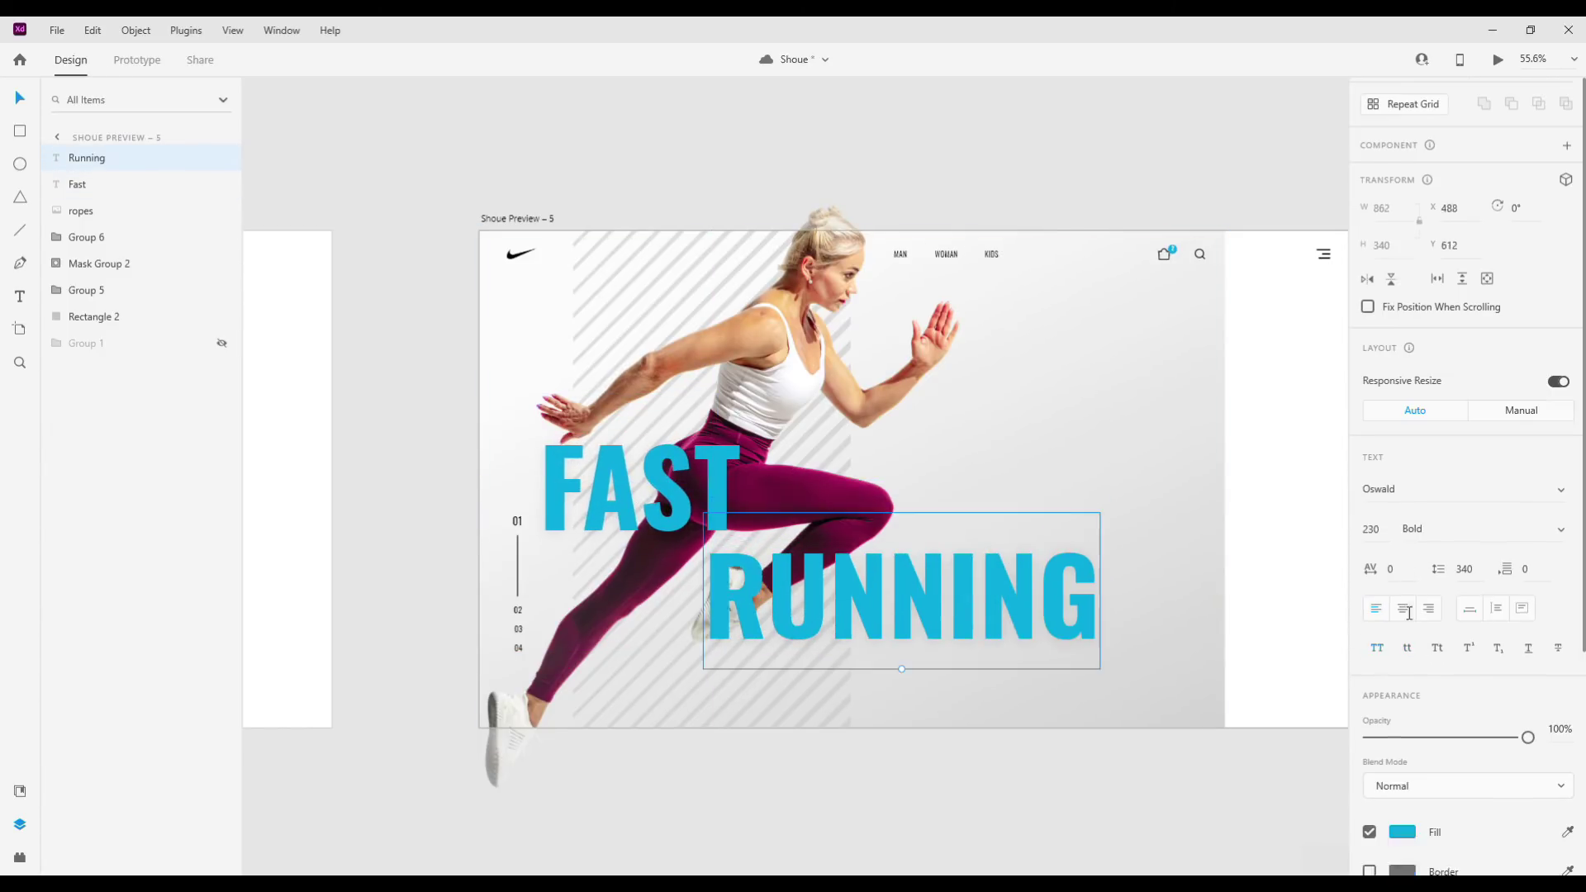
# Give RUNNING a white border with no fill and send it behind the runner.
pyautogui.scroll(-3, 1375, 664)
pyautogui.click(1369, 669)
pyautogui.click(1157, 567)
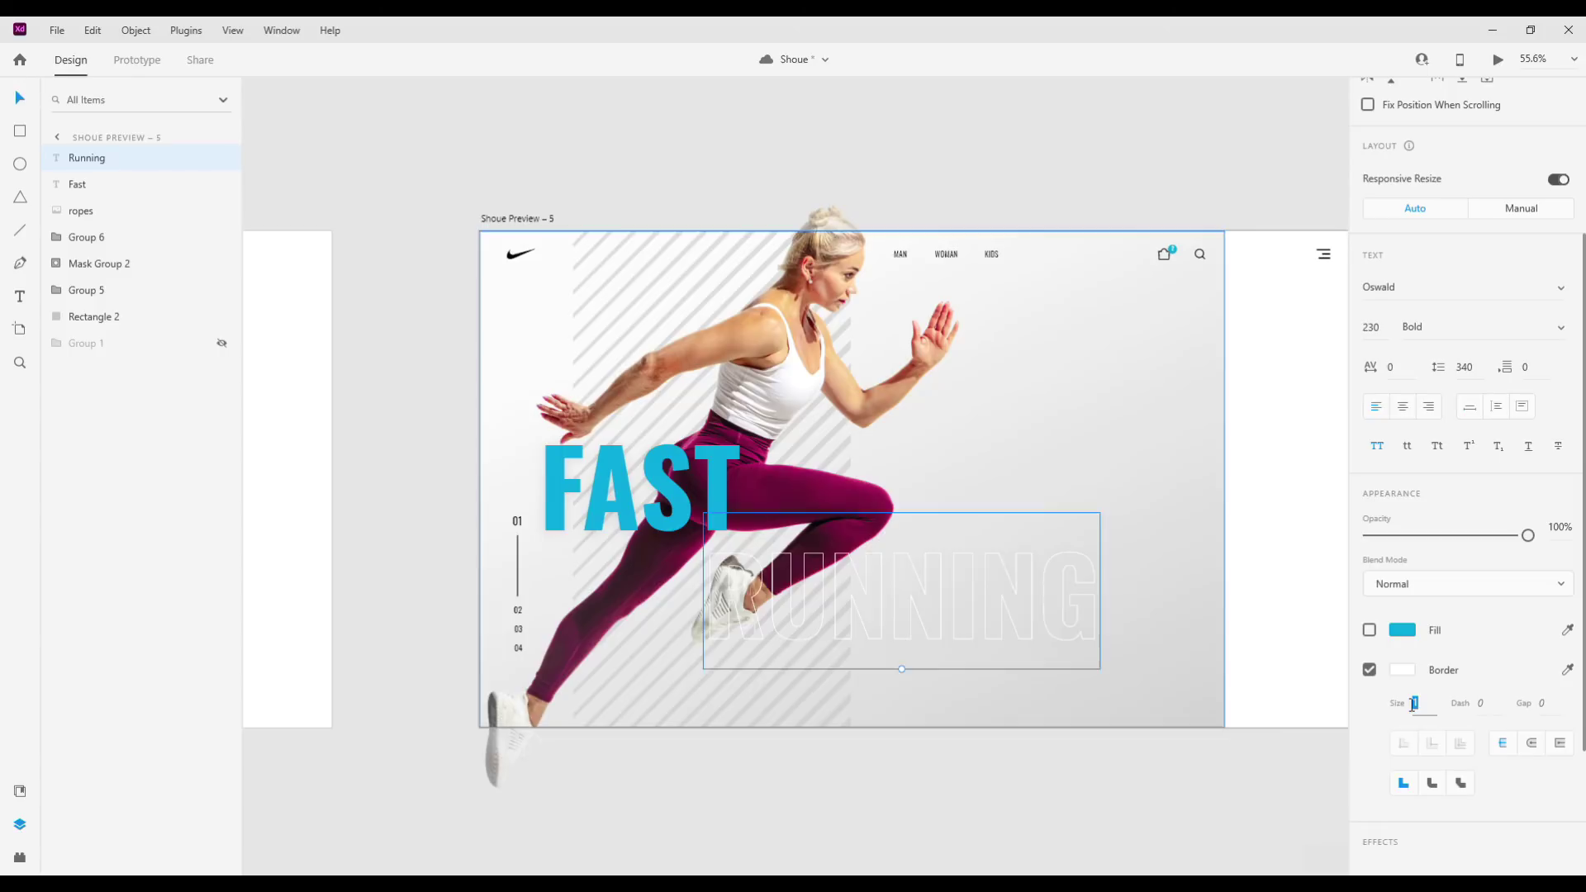
pyautogui.write('7')
pyautogui.click(998, 632)
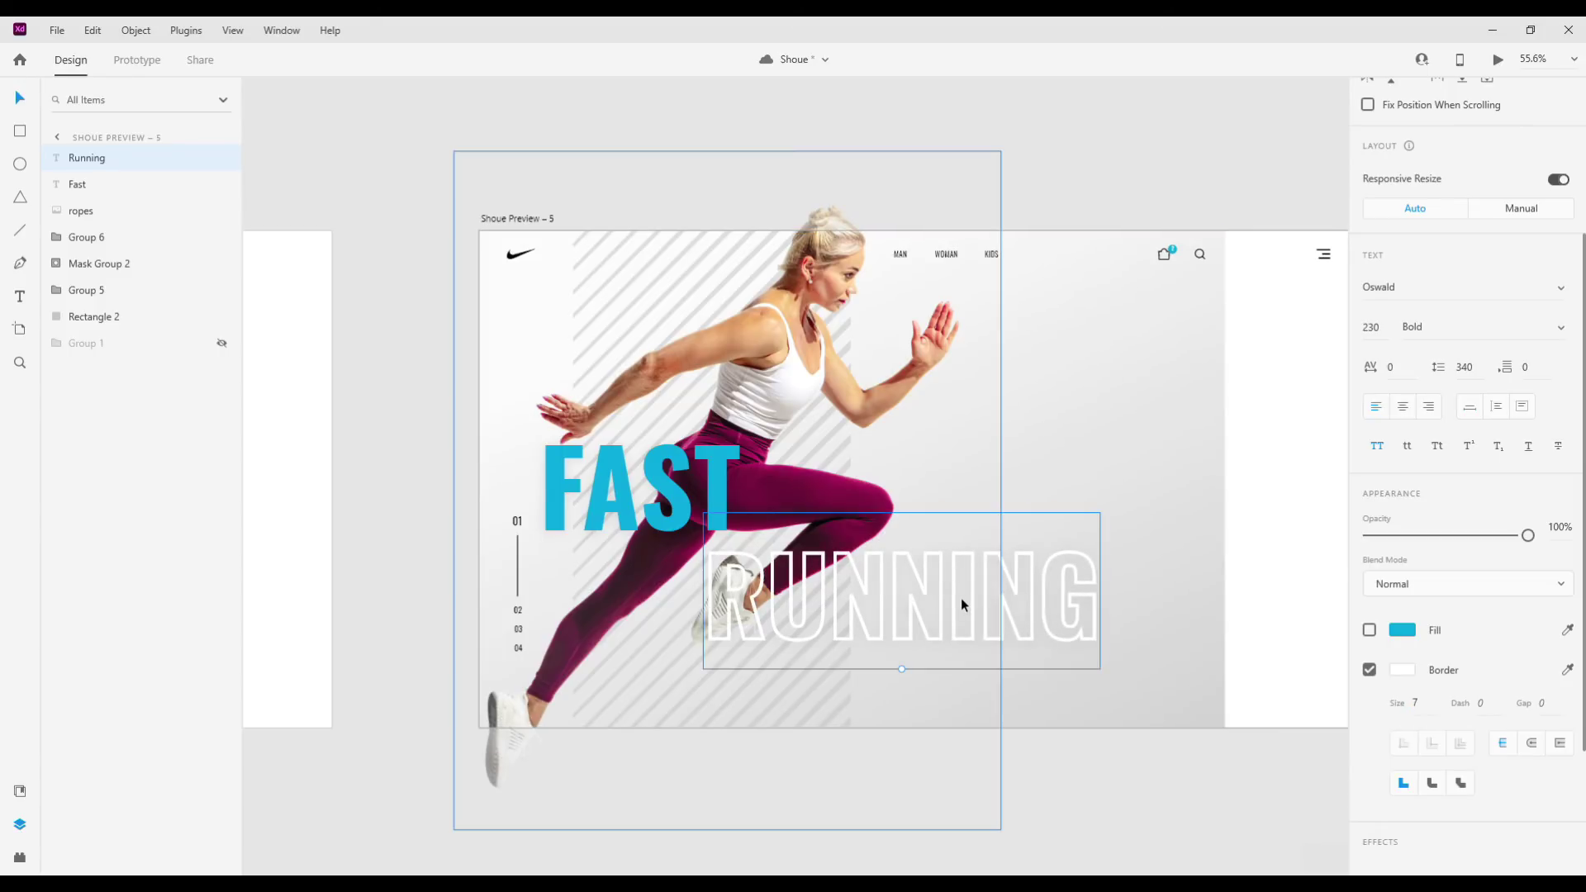
pyautogui.hotkey('ctrl', '[')
pyautogui.hotkey('ctrl', '[')
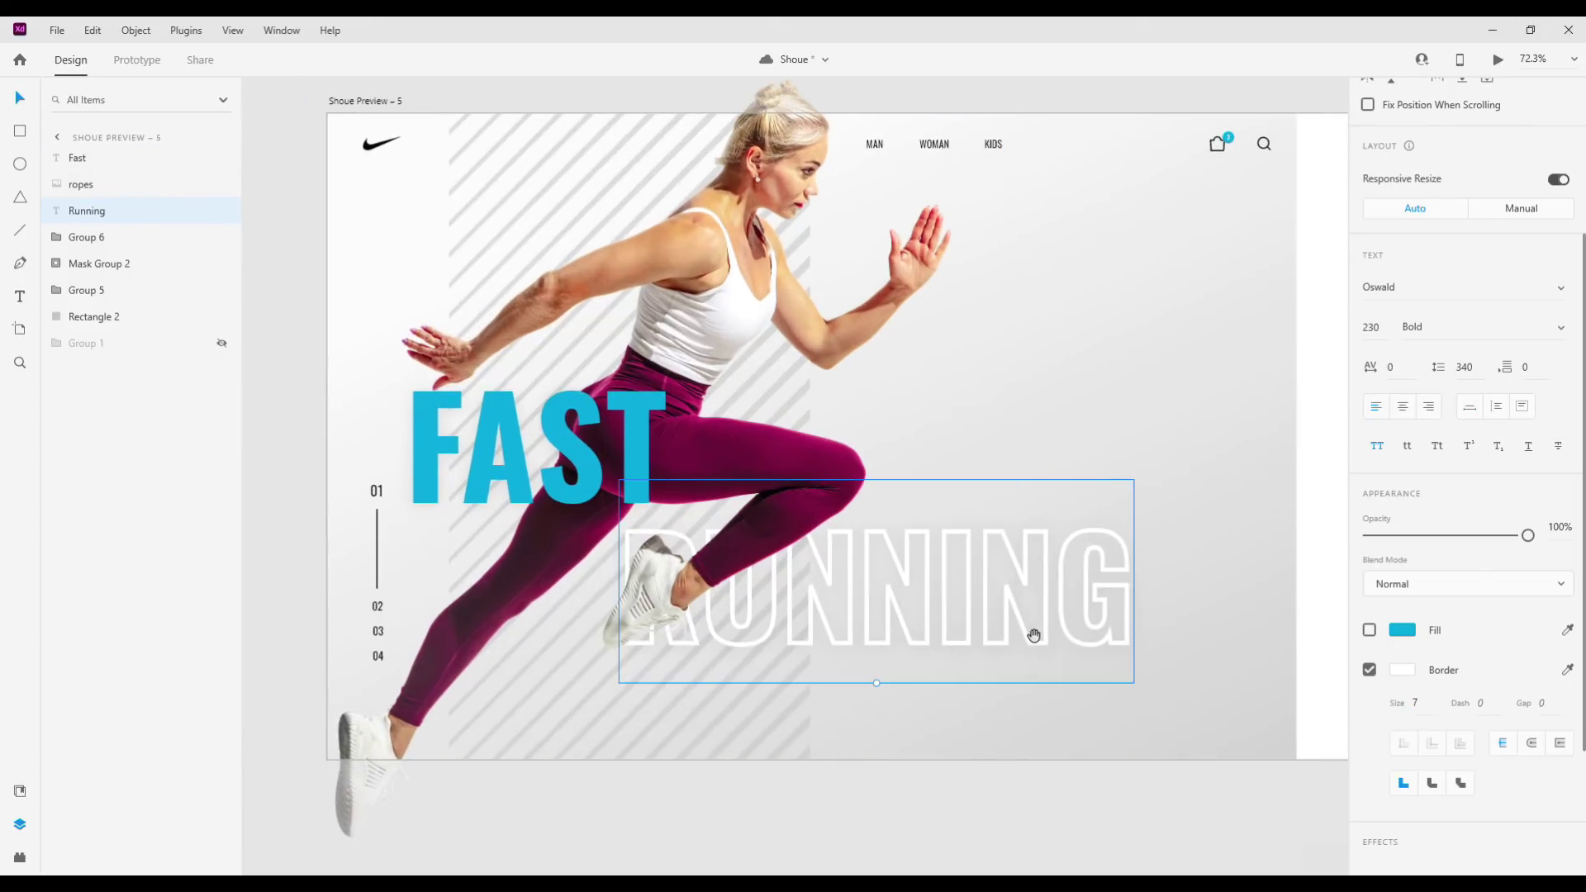
# Nudge RUNNING with Shift+arrow keys into position.
pyautogui.scroll(-3, 941, 702)
pyautogui.click(924, 793)
pyautogui.click(827, 573)
pyautogui.click(880, 558)
pyautogui.hotkey('shift', 'Up')
pyautogui.hotkey('shift', 'Up')
pyautogui.hotkey('shift', 'Up')
pyautogui.hotkey('shift', 'Right')
pyautogui.hotkey('shift', 'Right')
pyautogui.hotkey('shift', 'Right')
pyautogui.hotkey('shift', 'Down')
pyautogui.hotkey('shift', 'Right')
pyautogui.hotkey('shift', 'Right')
pyautogui.hotkey('shift', 'Right')
pyautogui.hotkey('shift', 'Right')
pyautogui.hotkey('shift', 'Right')
pyautogui.hotkey('shift', 'Right')
pyautogui.hotkey('shift', 'Right')
pyautogui.hotkey('shift', 'Right')
pyautogui.hotkey('shift', 'Right')
pyautogui.hotkey('shift', 'Right')
pyautogui.hotkey('shift', 'Down')
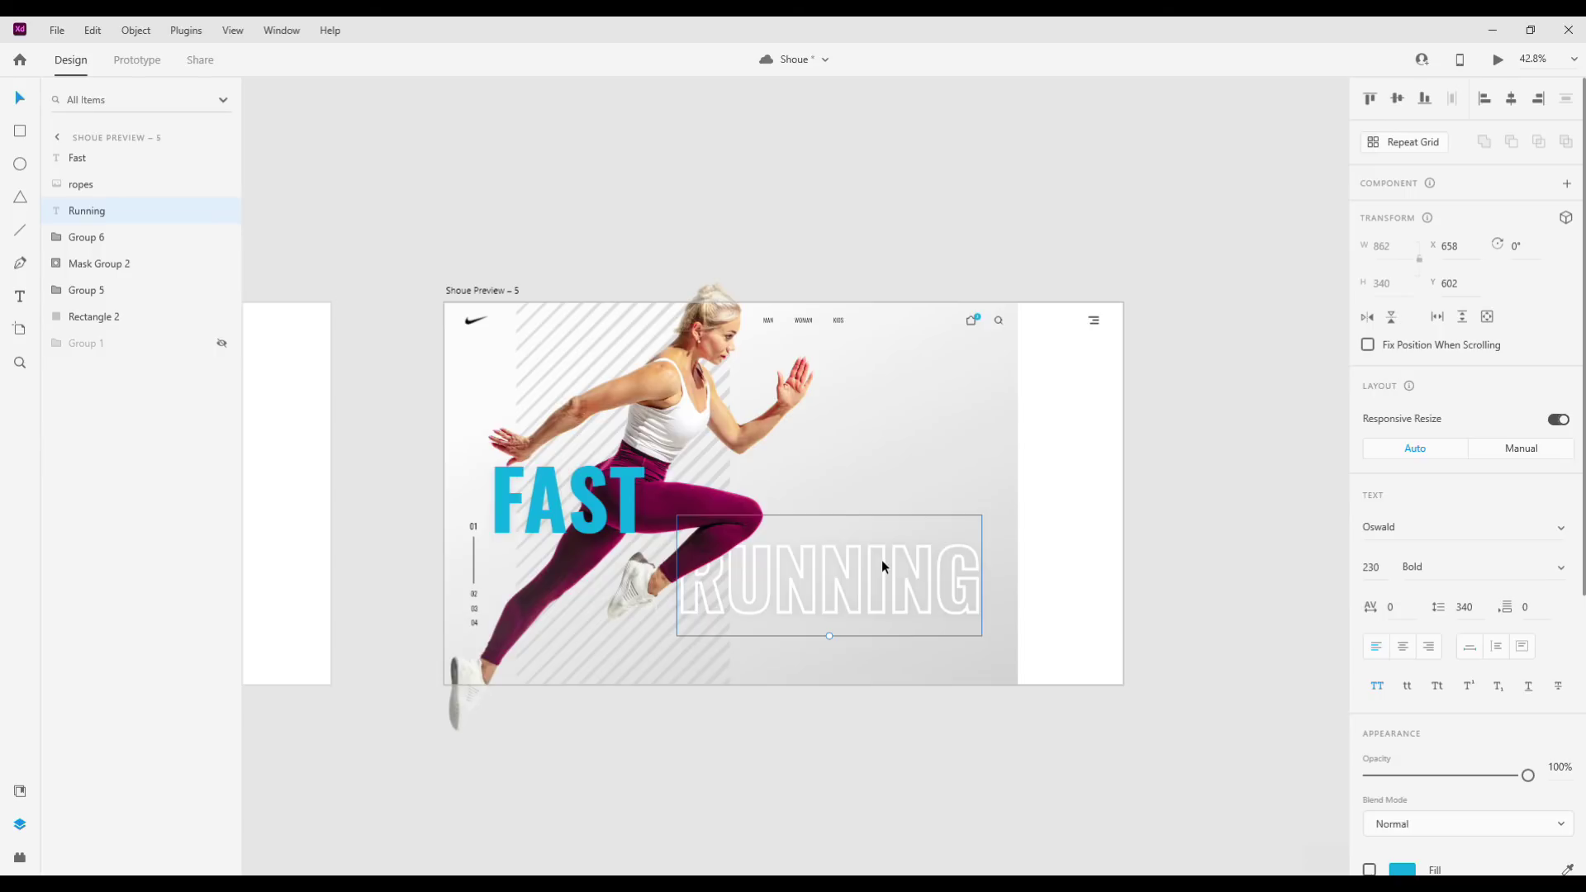
# Leave mask editing, select the artboard, and preview it full size.
pyautogui.keyDown('shift'); pyautogui.click(697, 490); pyautogui.keyUp('shift')
pyautogui.press('Escape')
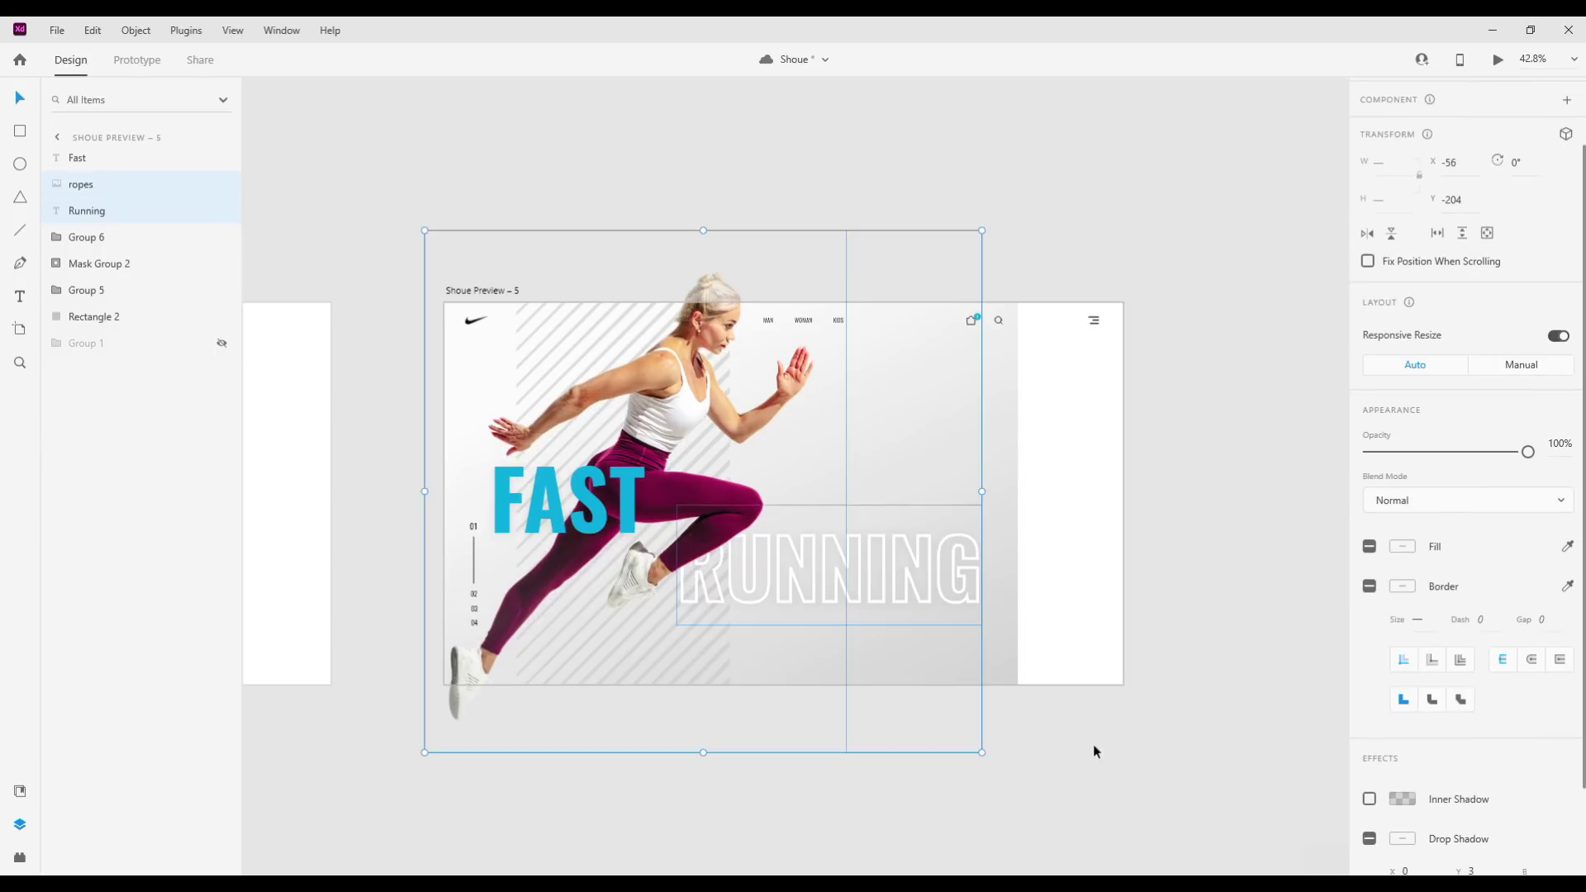
pyautogui.click(486, 291)
pyautogui.hotkey('ctrl', 'Return')
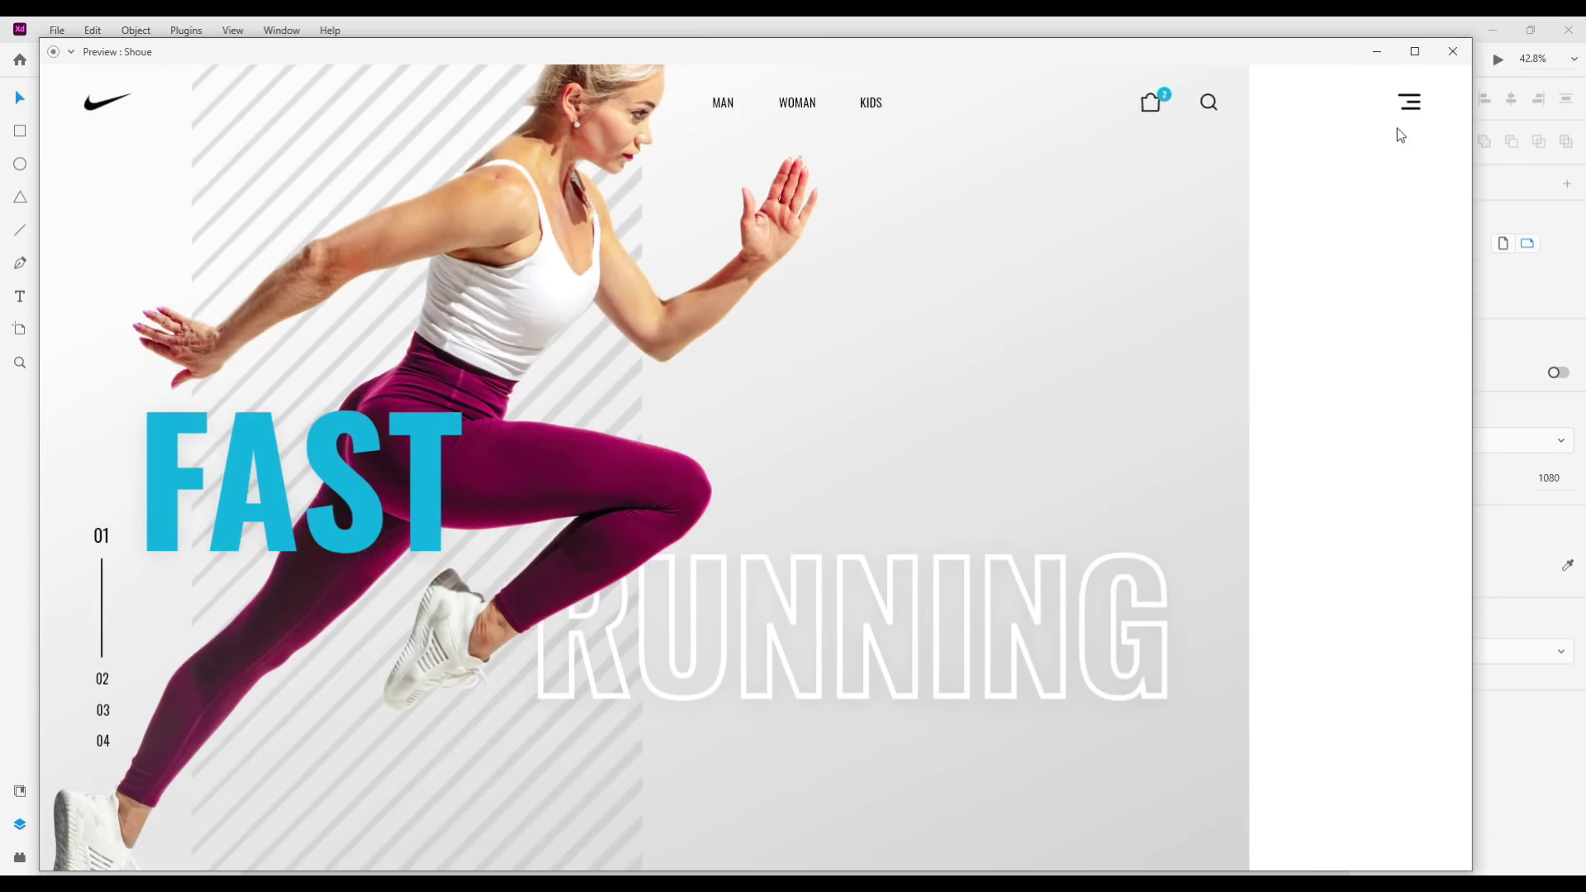
# Close the preview, shift the ropes image slightly, and open the Plugins panel.
pyautogui.click(1452, 51)
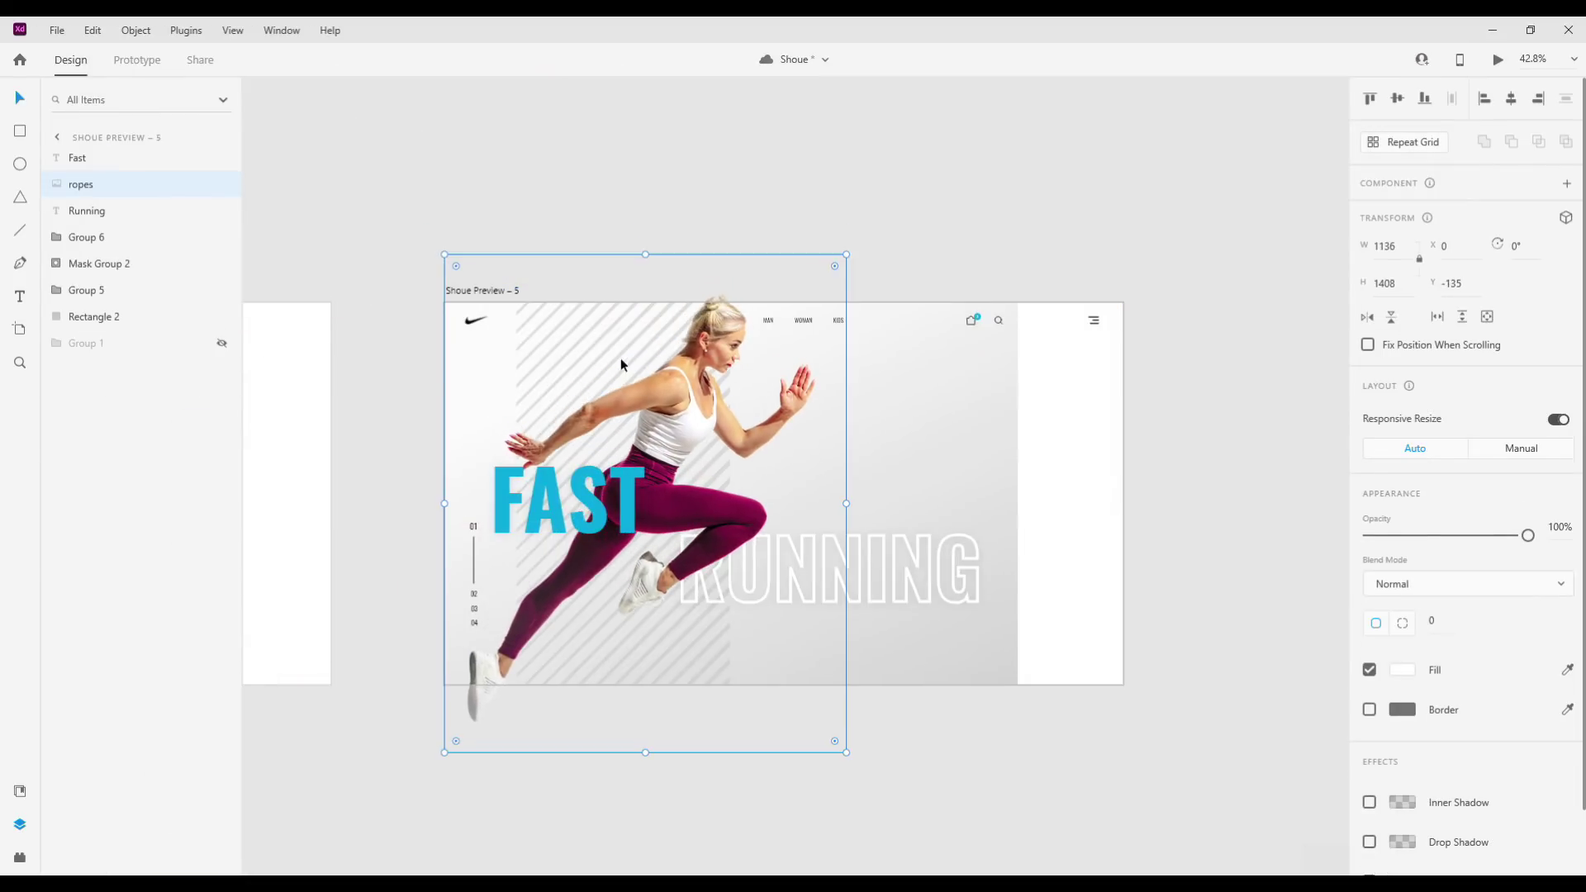
pyautogui.moveTo(654, 391); pyautogui.dragTo(736, 504)
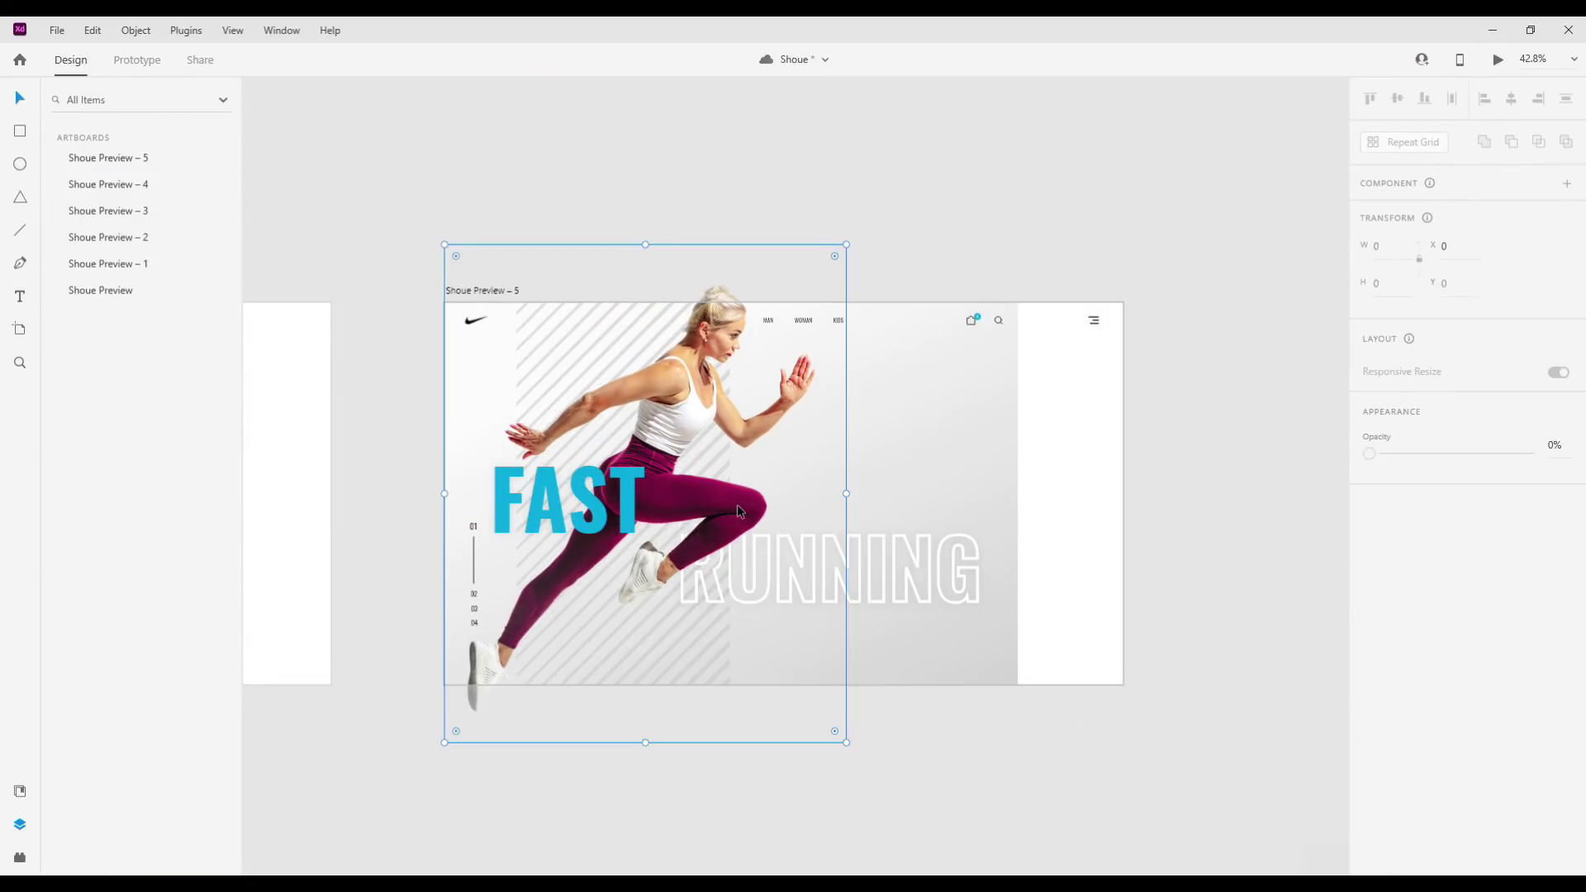
pyautogui.scroll(-1, 545, 479)
pyautogui.hscroll(1, 544, 479)
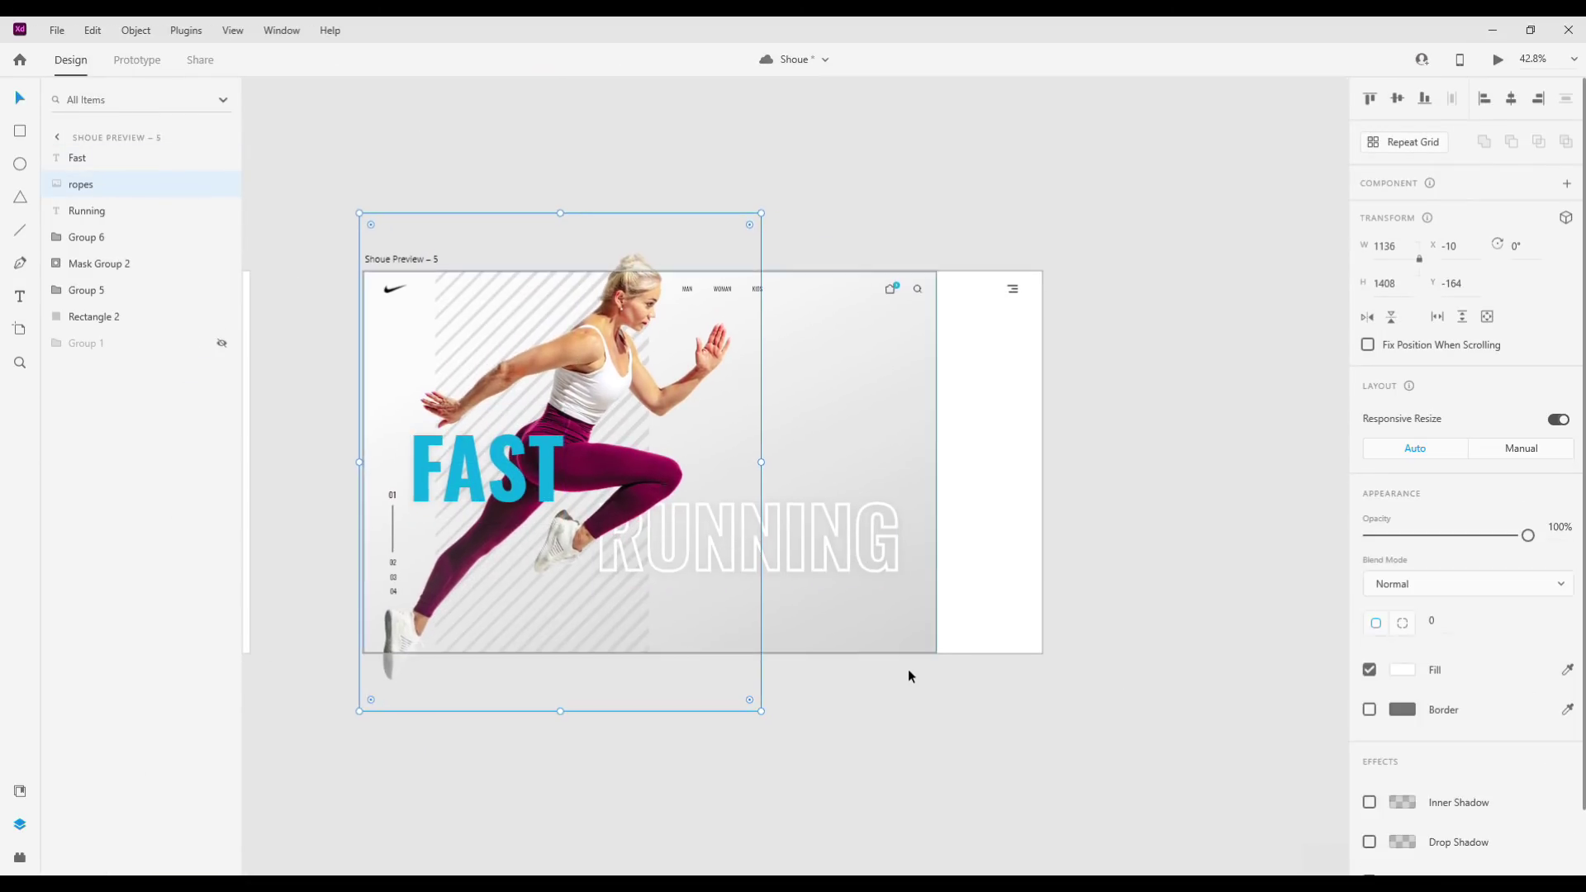
pyautogui.scroll(2, 796, 606)
pyautogui.press('Escape')
pyautogui.hotkey('ctrl', 'shift', 'p')
# Draw a text box below RUNNING and fill it with Lorem Ipsum placeholder text.
pyautogui.click(54, 95)
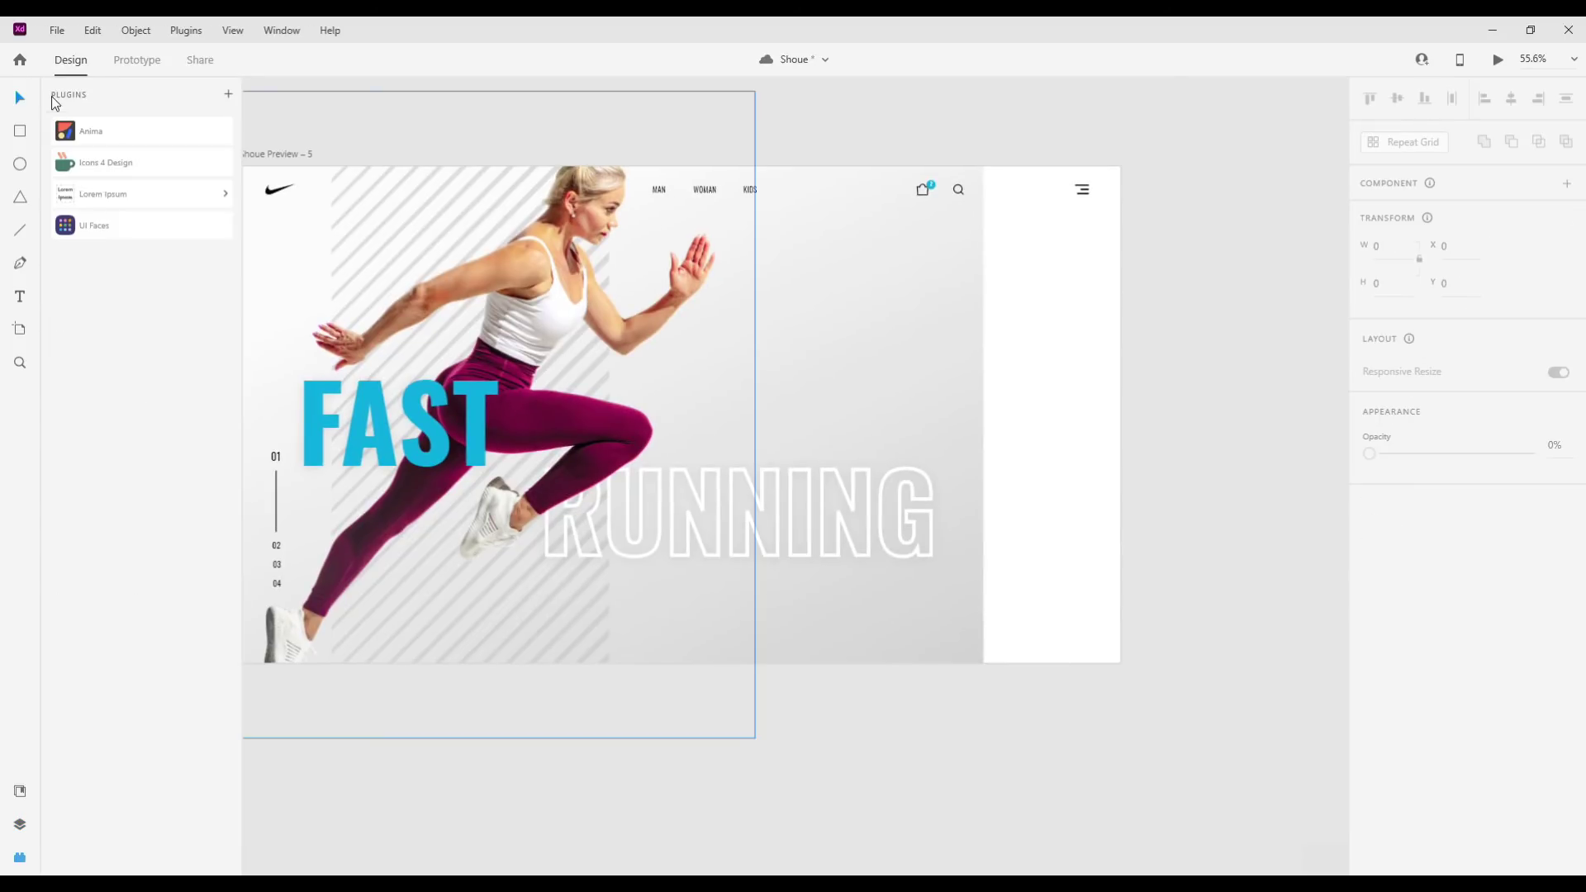
pyautogui.click(207, 195)
pyautogui.press('t')
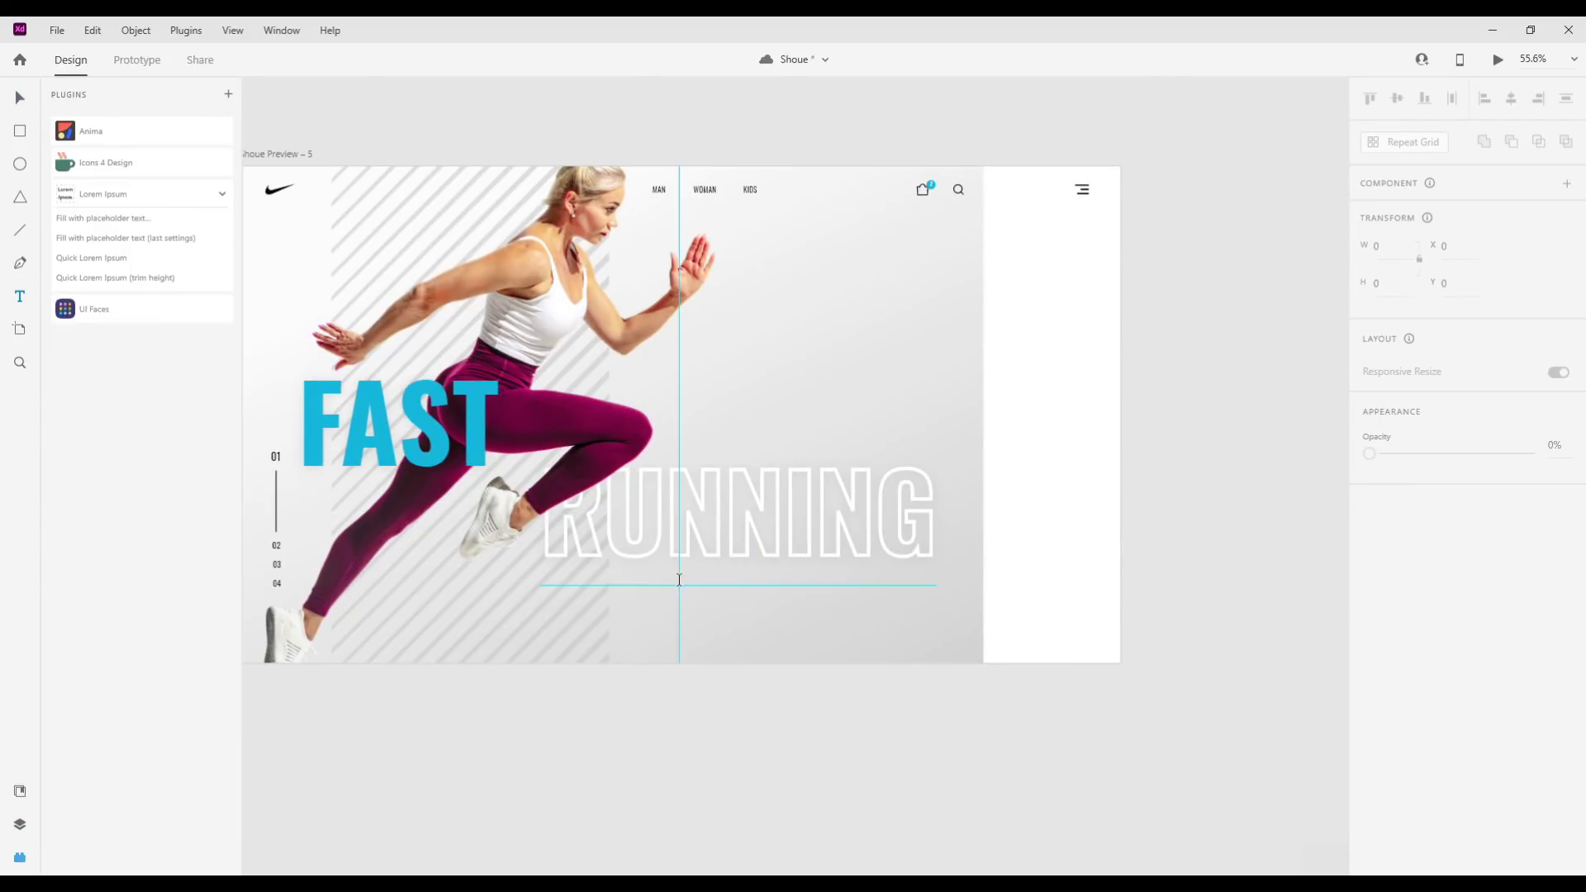
pyautogui.click(679, 582)
pyautogui.moveTo(900, 638); pyautogui.dragTo(908, 633)
pyautogui.click(115, 239)
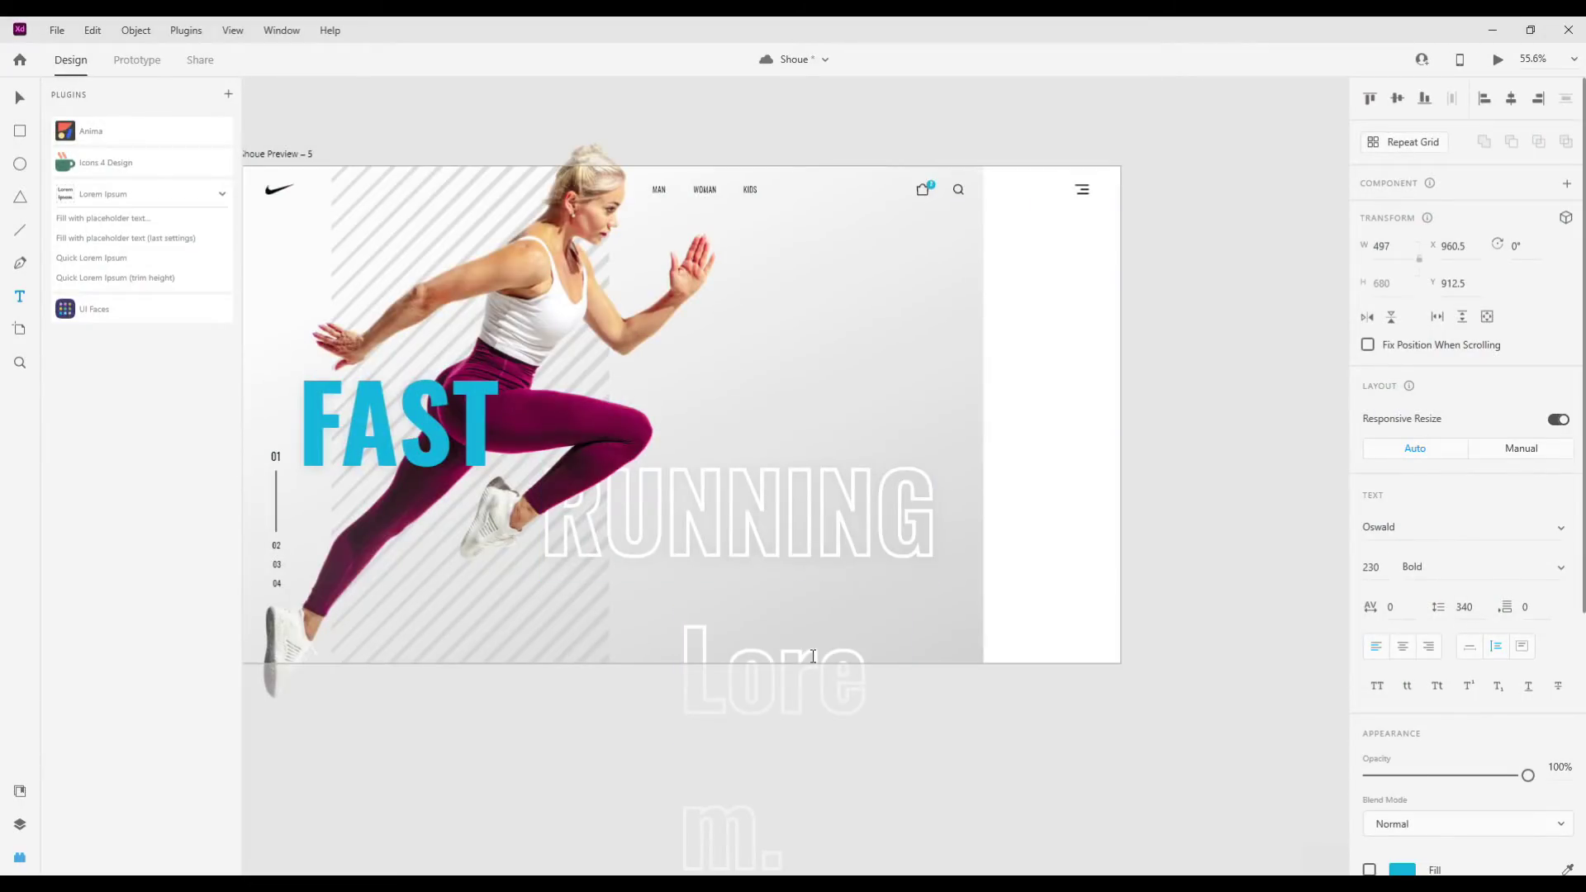
# Set the paragraph to size 20 in a fixed-height box enlarged to show more lines.
pyautogui.press('Return')
pyautogui.write('0')
pyautogui.press('Return')
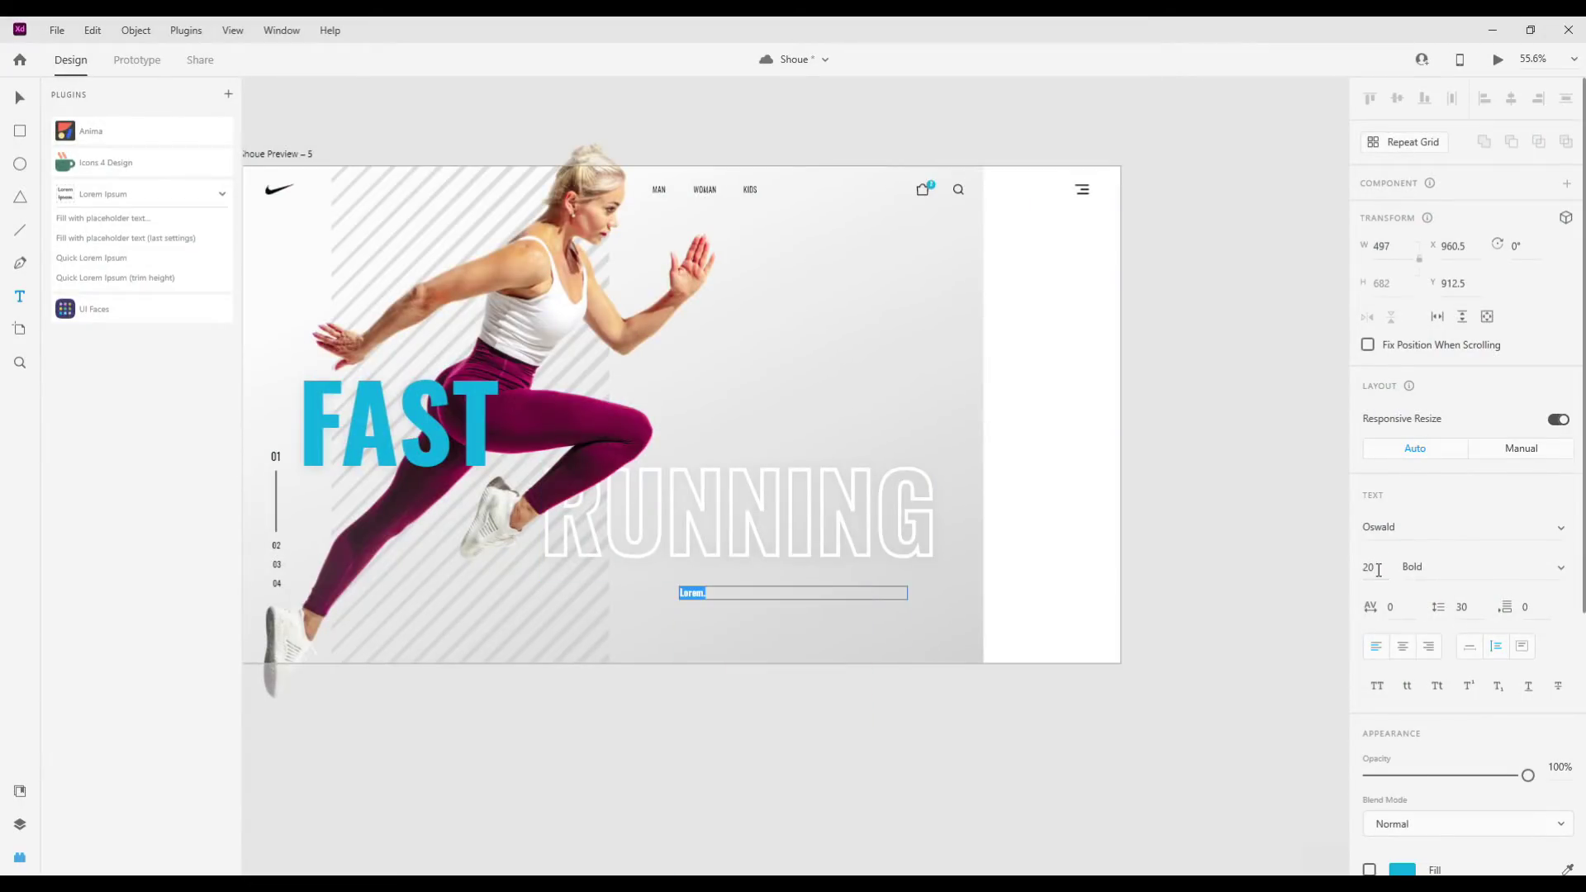
pyautogui.click(1516, 651)
pyautogui.moveTo(795, 618); pyautogui.dragTo(794, 644)
pyautogui.click(127, 238)
# Colour the paragraph grey #C7C7C7 and change its weight to Regular.
pyautogui.scroll(-1, 1425, 640)
pyautogui.scroll(-2, 1425, 633)
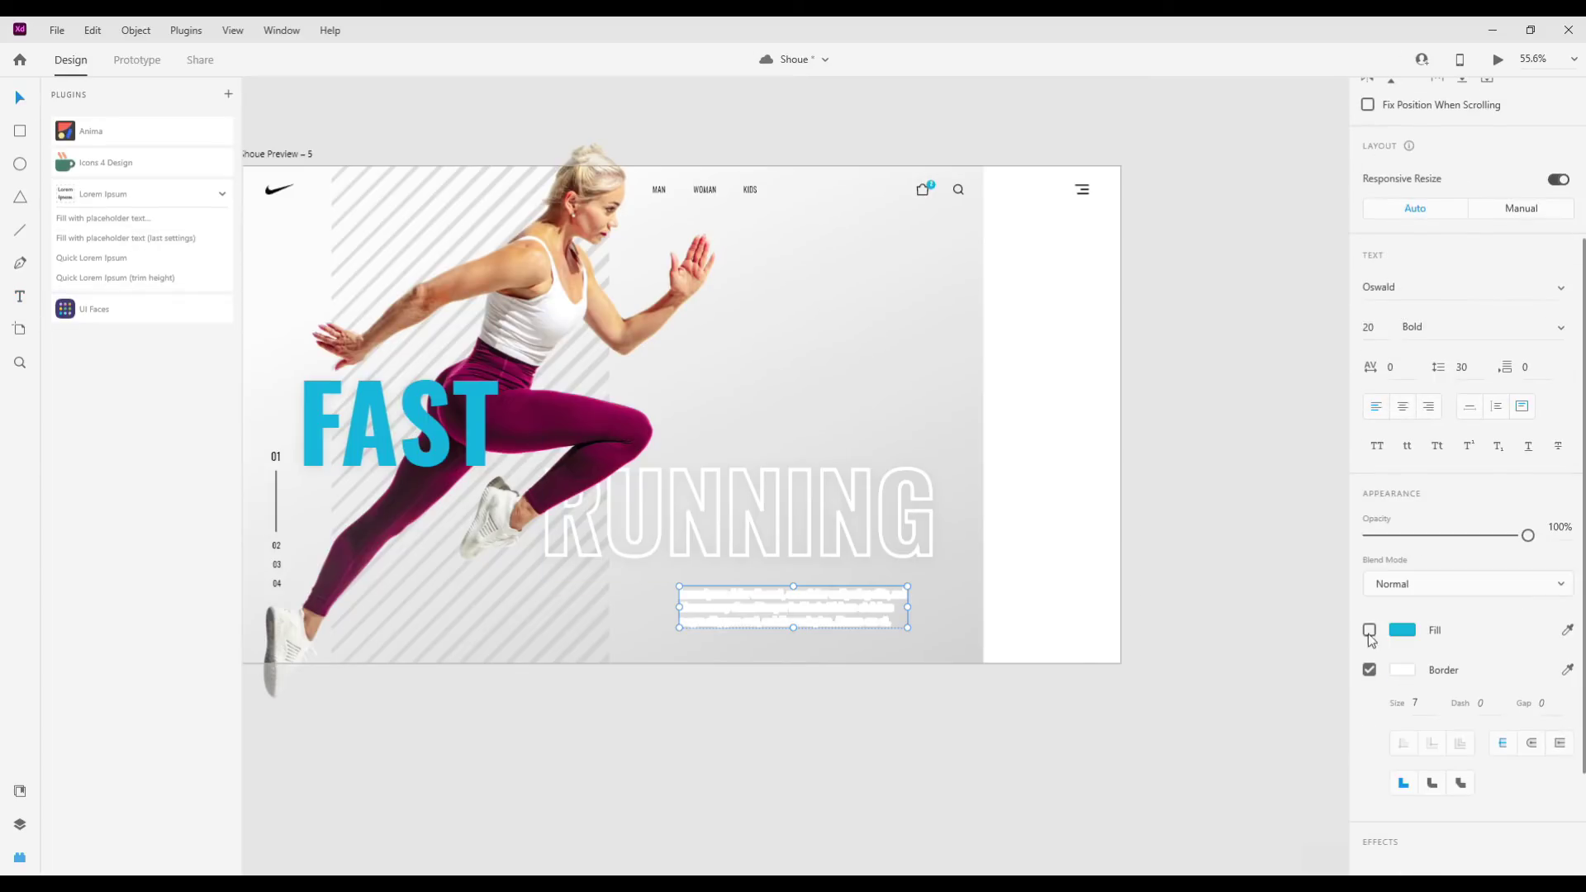
pyautogui.click(1402, 630)
pyautogui.write('FFFFFF')
pyautogui.press('Return')
pyautogui.click(1222, 729)
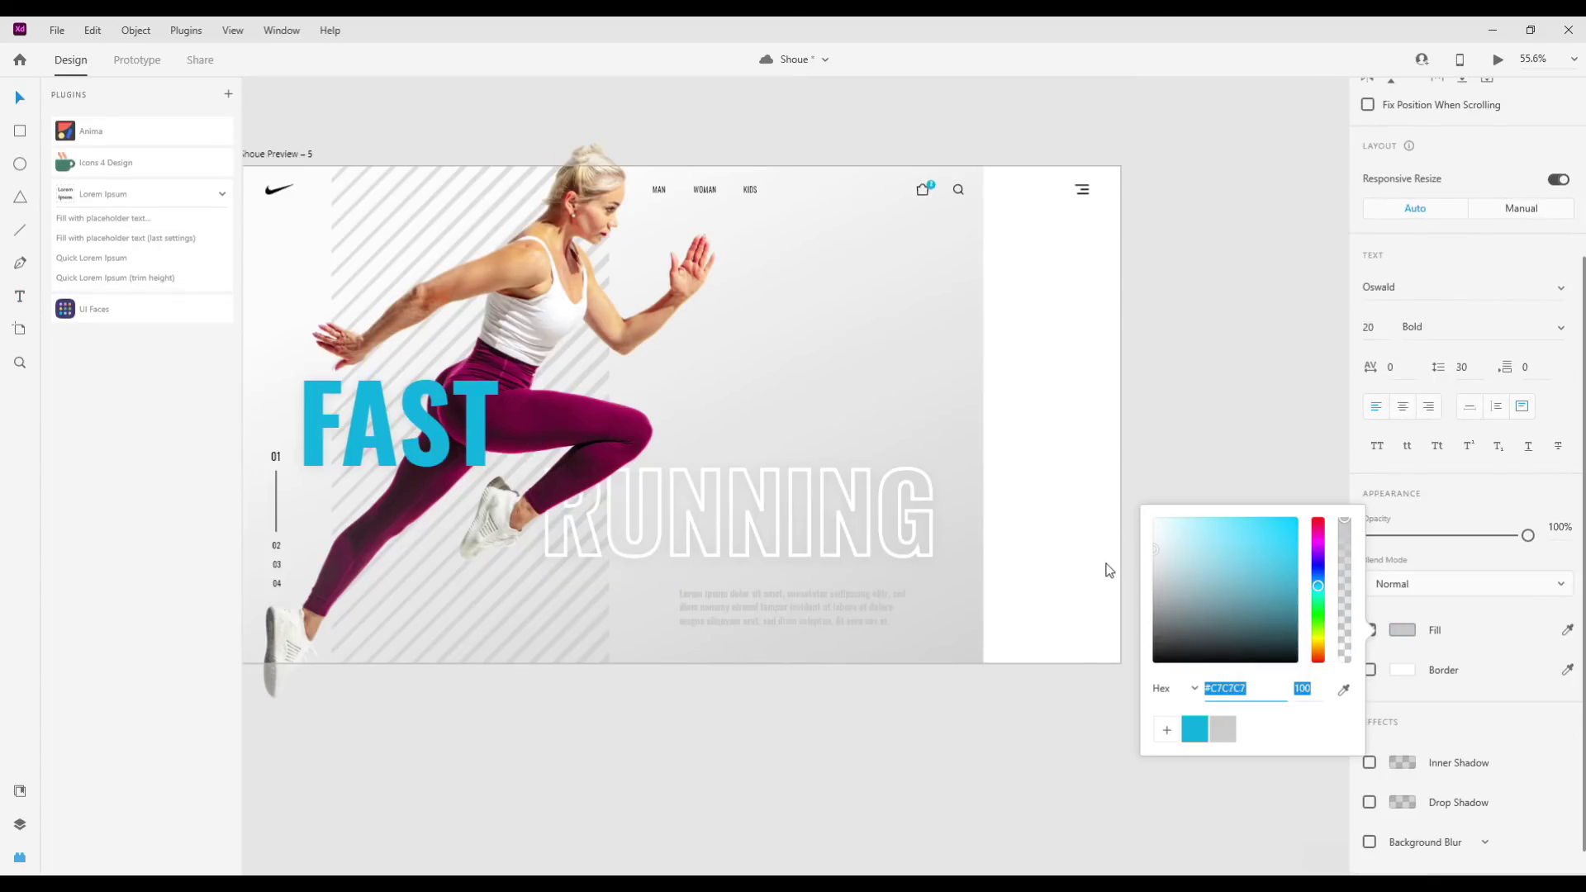
pyautogui.click(1421, 327)
pyautogui.write('Regular')
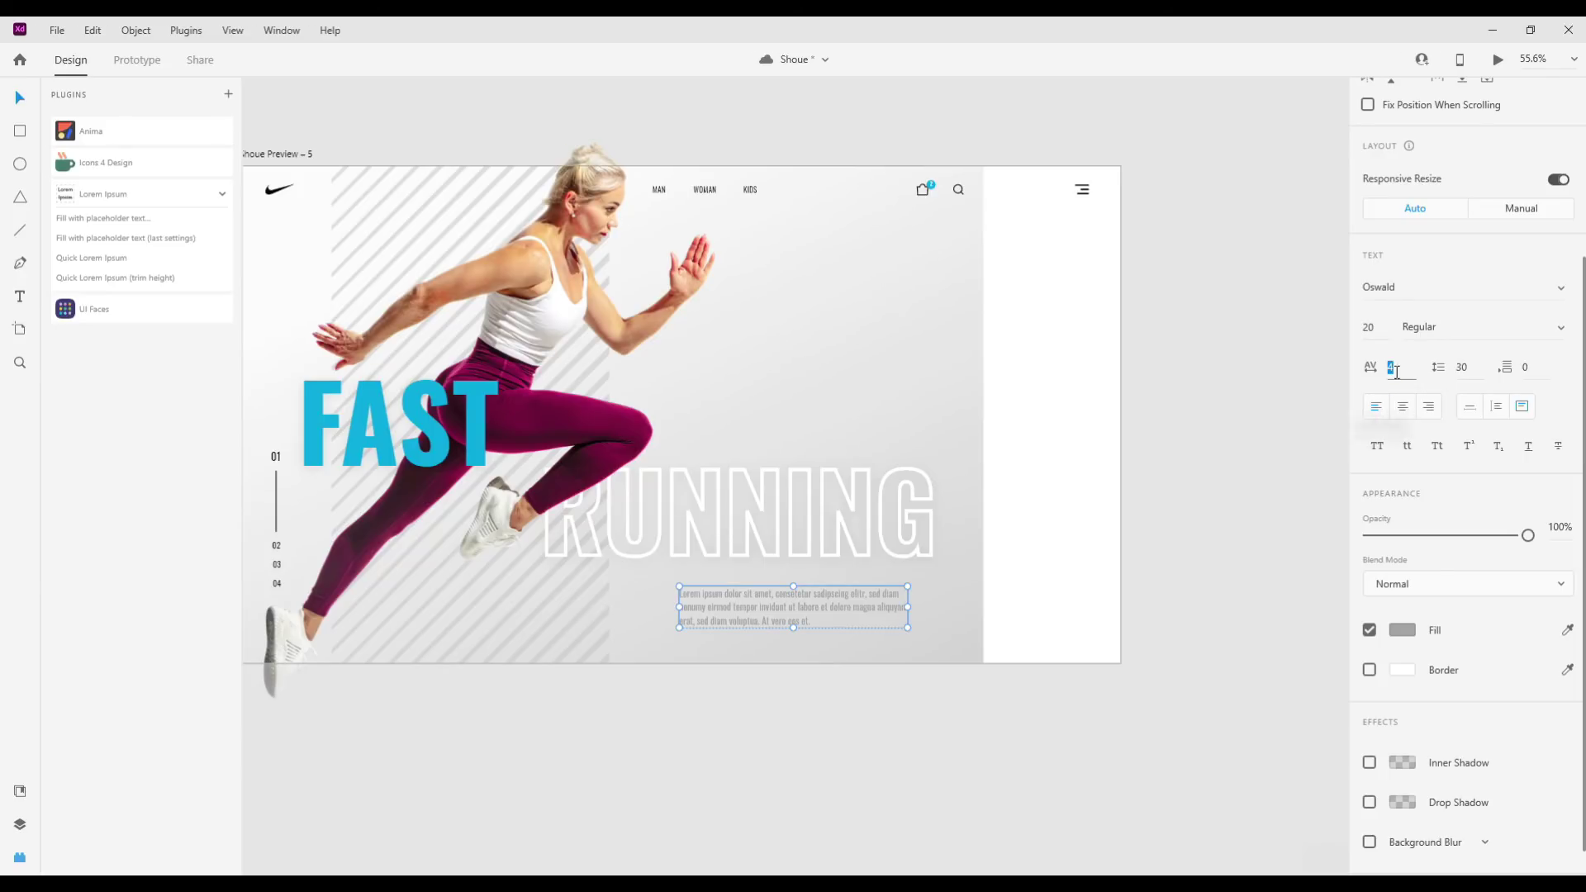
# Duplicate the paragraph beneath itself and replace the copy's text with 'Read More'.
pyautogui.scroll(3, 776, 602)
pyautogui.click(1403, 629)
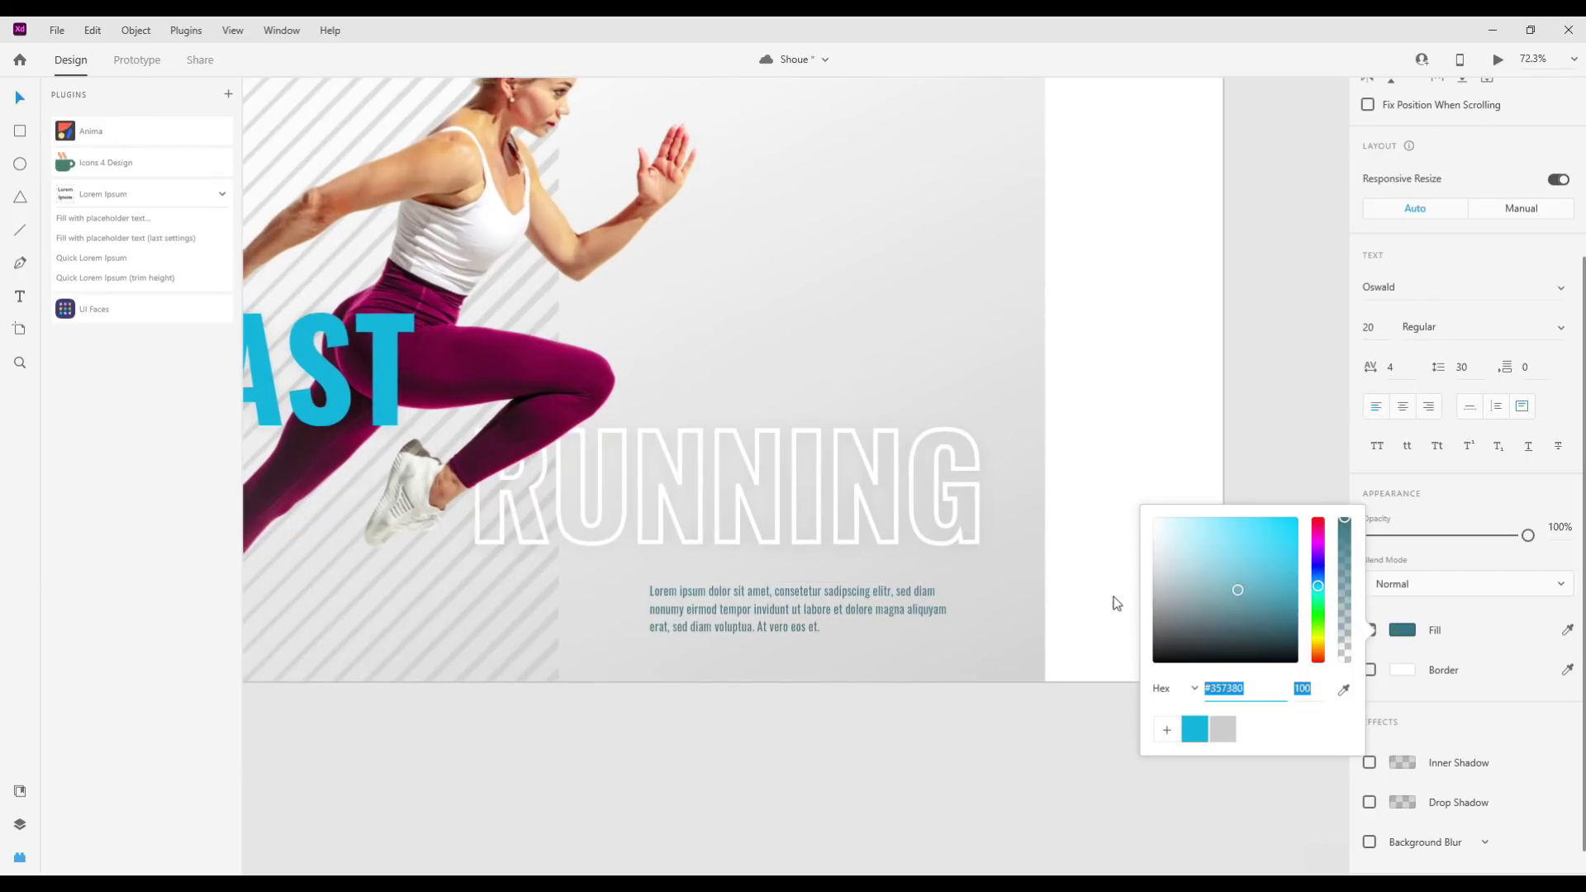
pyautogui.moveTo(318, 223); pyautogui.dragTo(747, 779)
pyautogui.moveTo(809, 603); pyautogui.dragTo(801, 600)
pyautogui.scroll(-2, 797, 612)
pyautogui.doubleClick(801, 600)
pyautogui.hotkey('ctrl', 'a')
pyautogui.press('BackSpace')
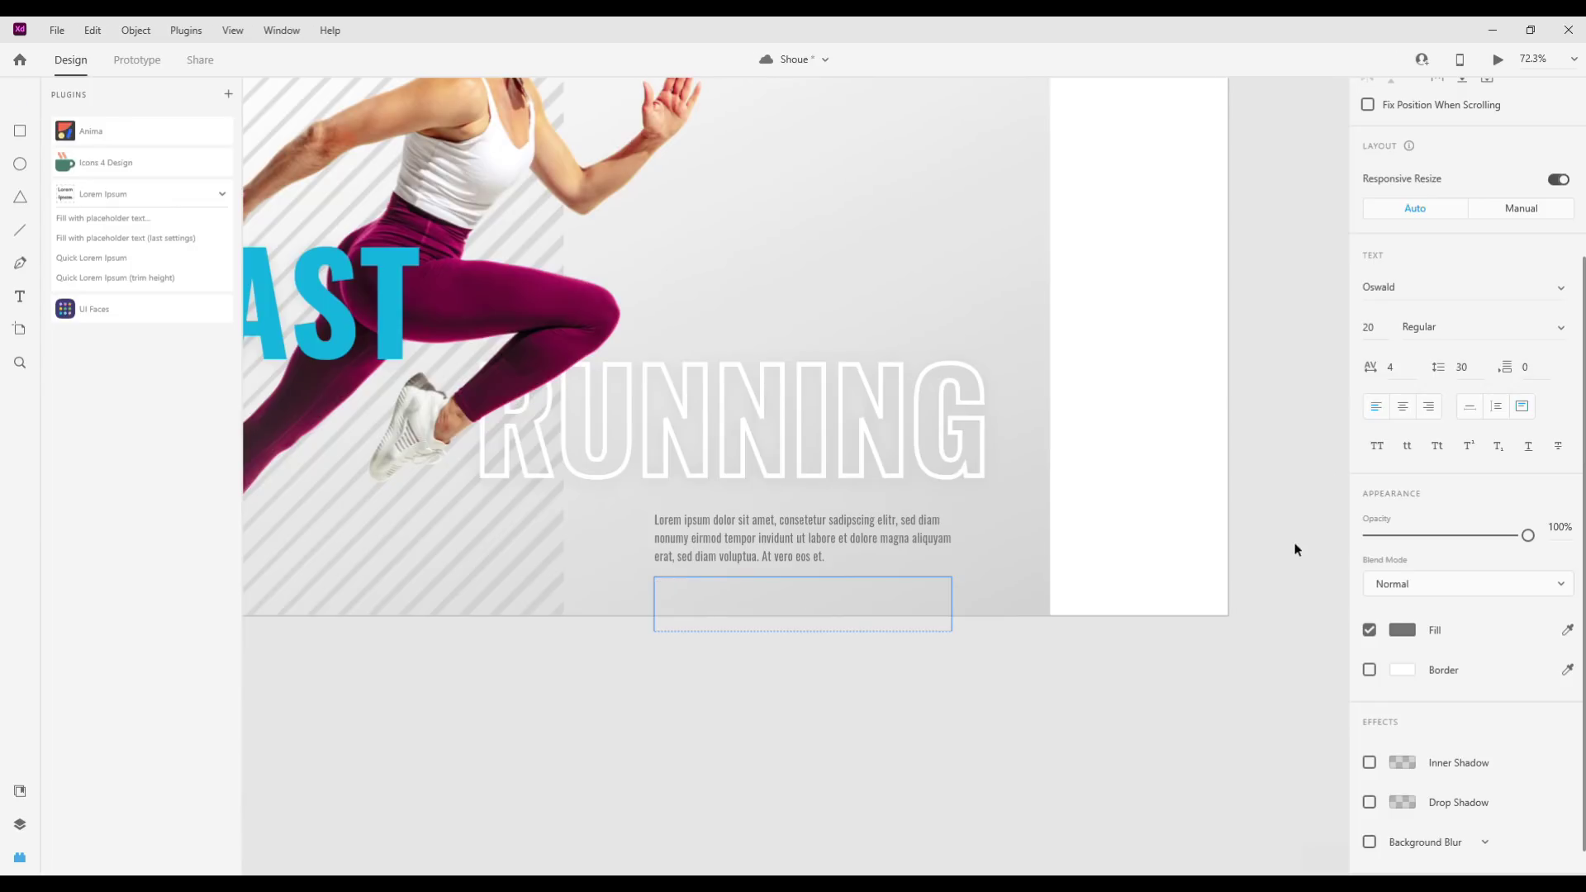
pyautogui.click(1470, 410)
# Draw a horizontal line right of Read More with a #13B7D9 cyan border.
pyautogui.scroll(3, 686, 605)
pyautogui.scroll(1, 710, 601)
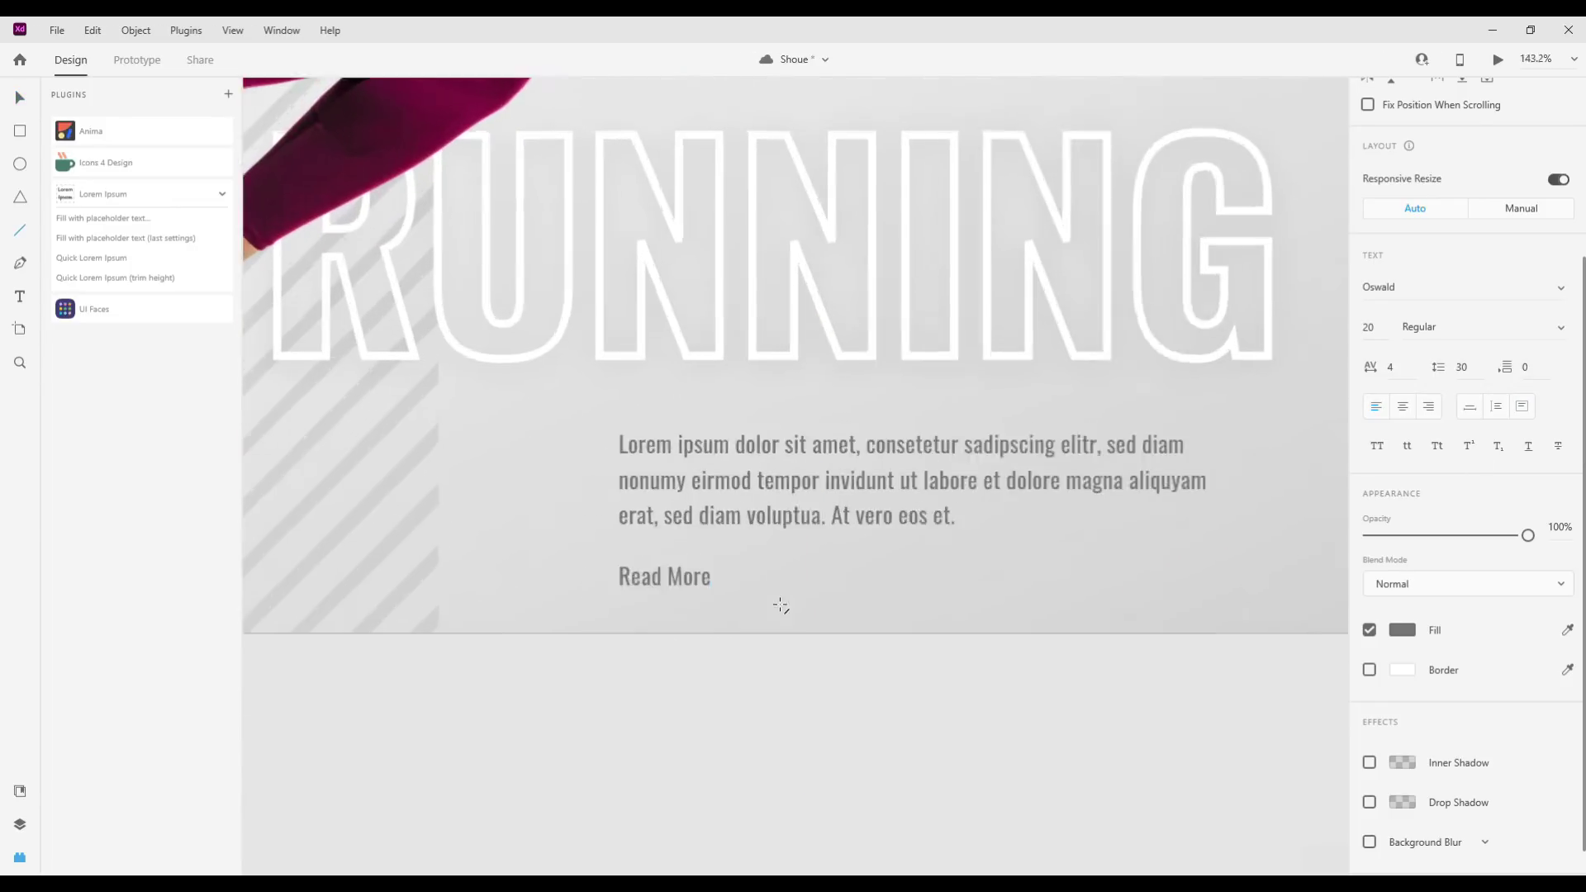
pyautogui.scroll(1, 735, 596)
pyautogui.moveTo(735, 597); pyautogui.dragTo(1015, 594)
pyautogui.click(1402, 555)
pyautogui.click(1194, 654)
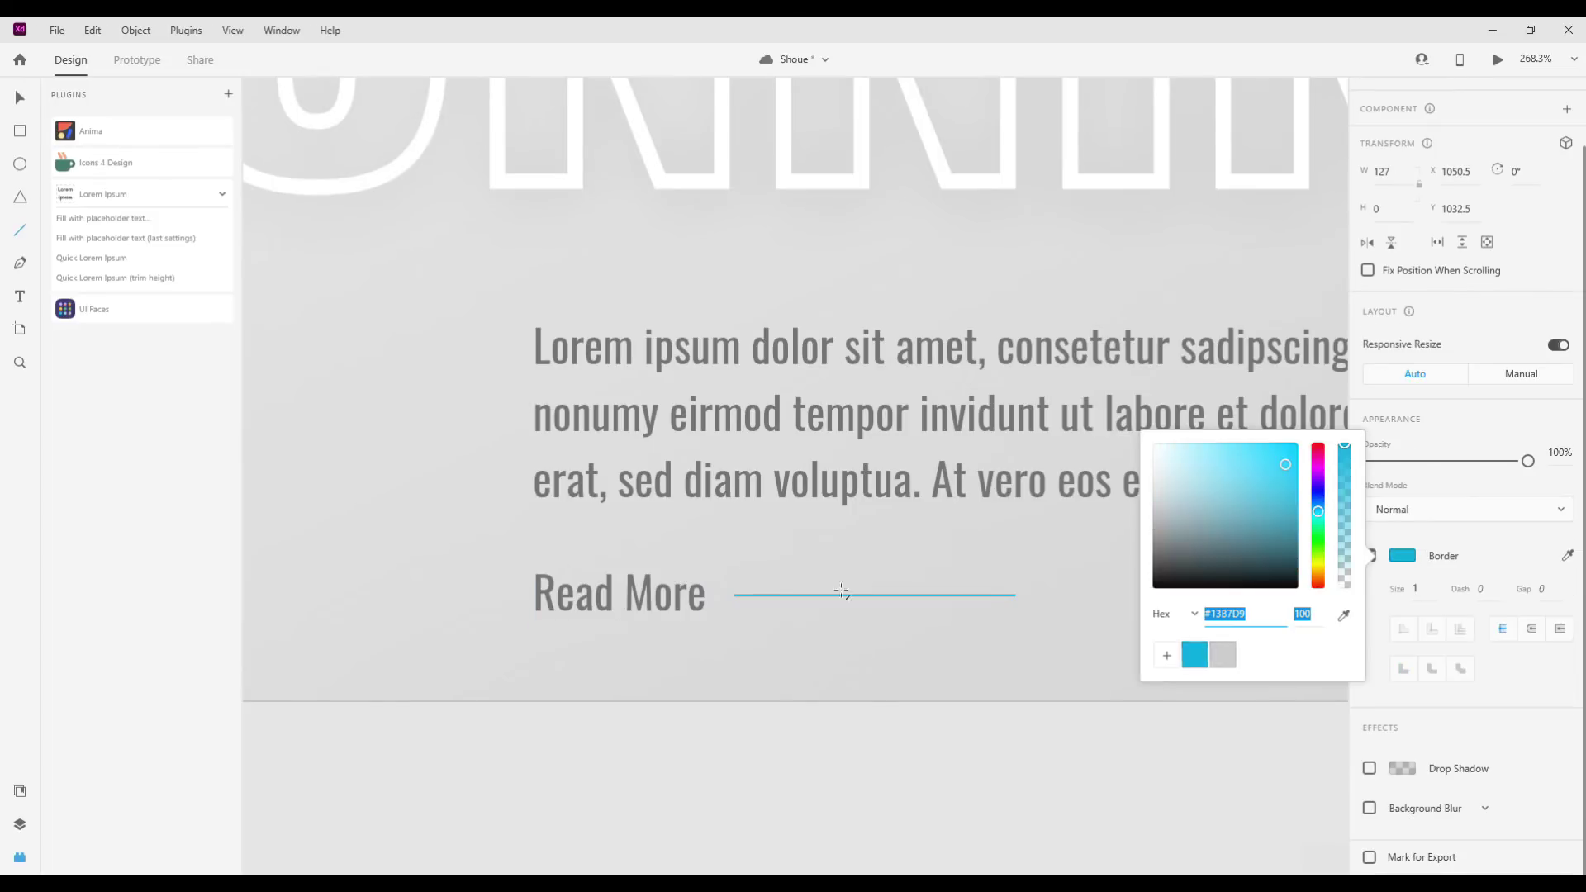
pyautogui.click(33, 101)
# Colour the Read More text #13B7D9 and select it together with the line.
pyautogui.click(626, 592)
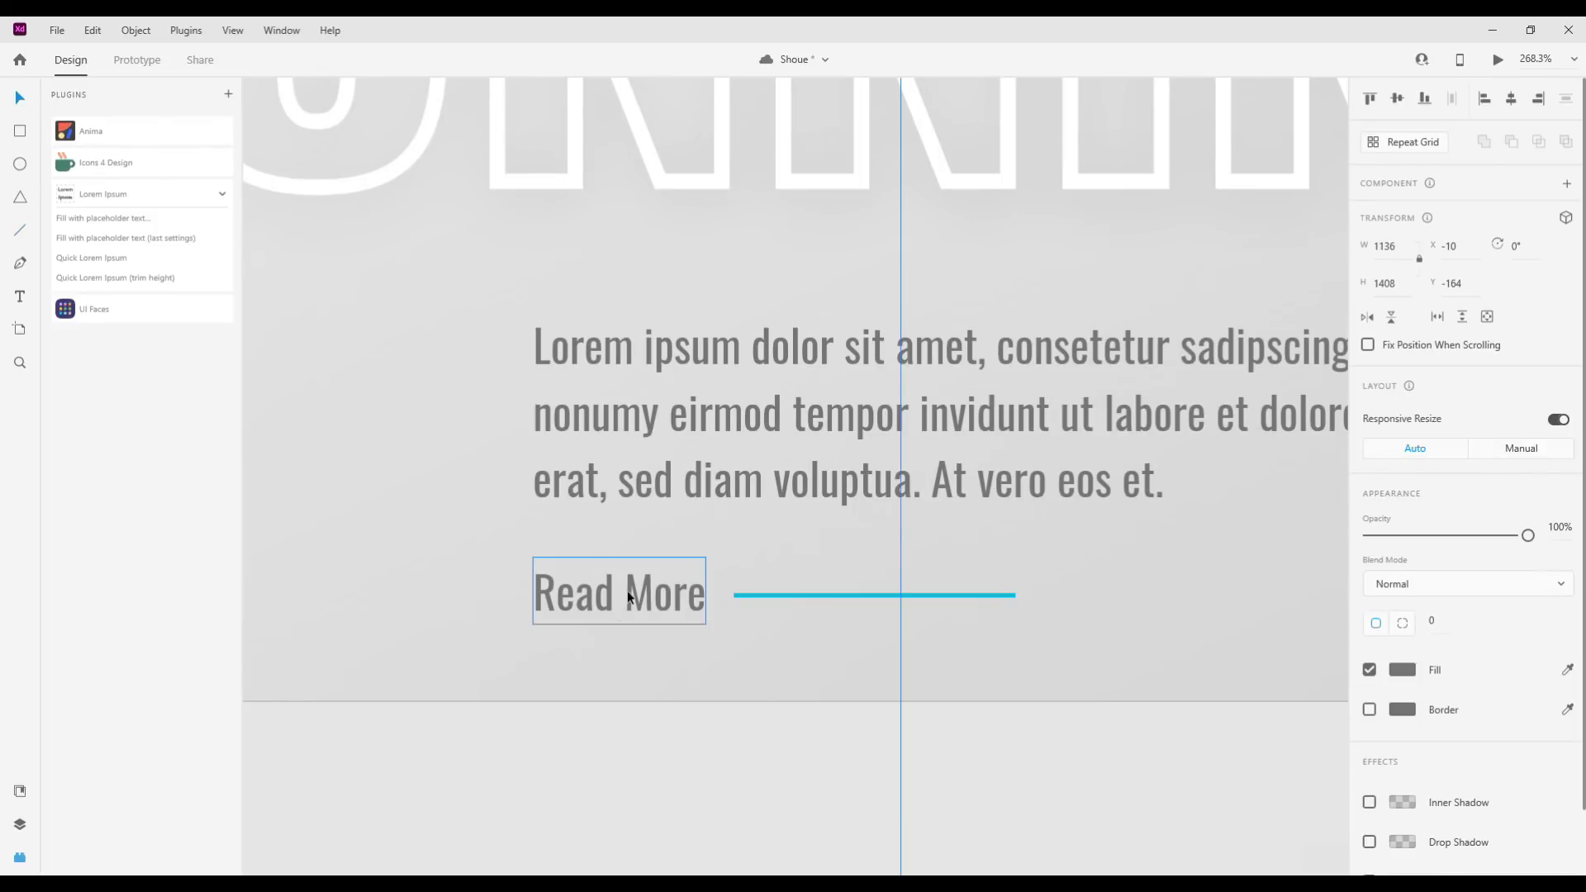
pyautogui.scroll(-3, 1424, 750)
pyautogui.click(1402, 630)
pyautogui.click(1194, 725)
pyautogui.click(814, 597)
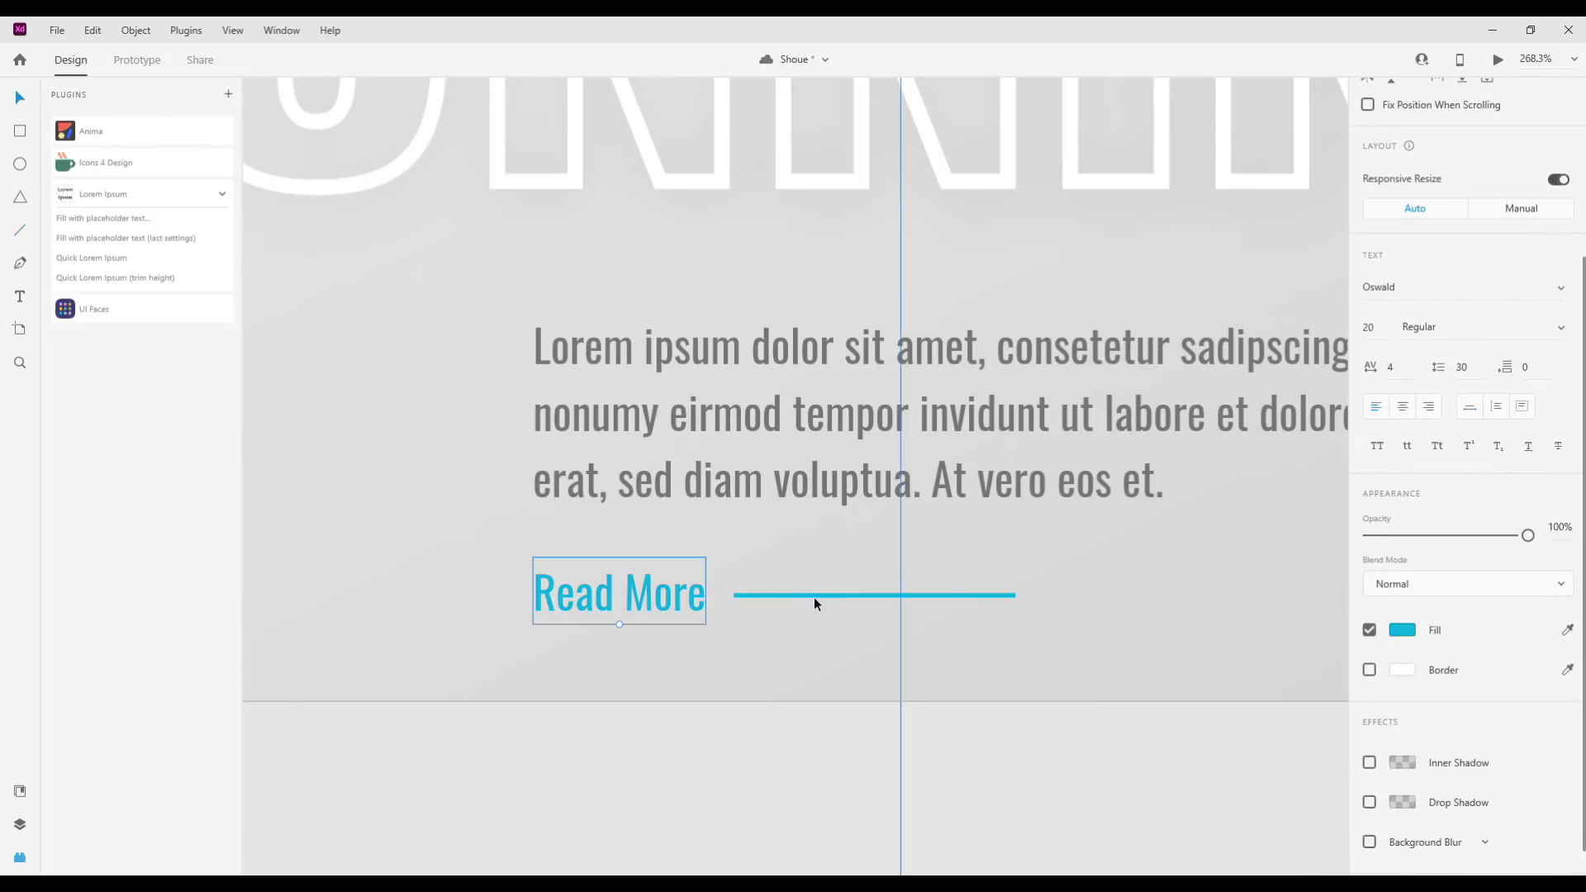
pyautogui.keyDown('shift'); pyautogui.click(927, 595); pyautogui.keyUp('shift')
pyautogui.scroll(-4, 927, 594)
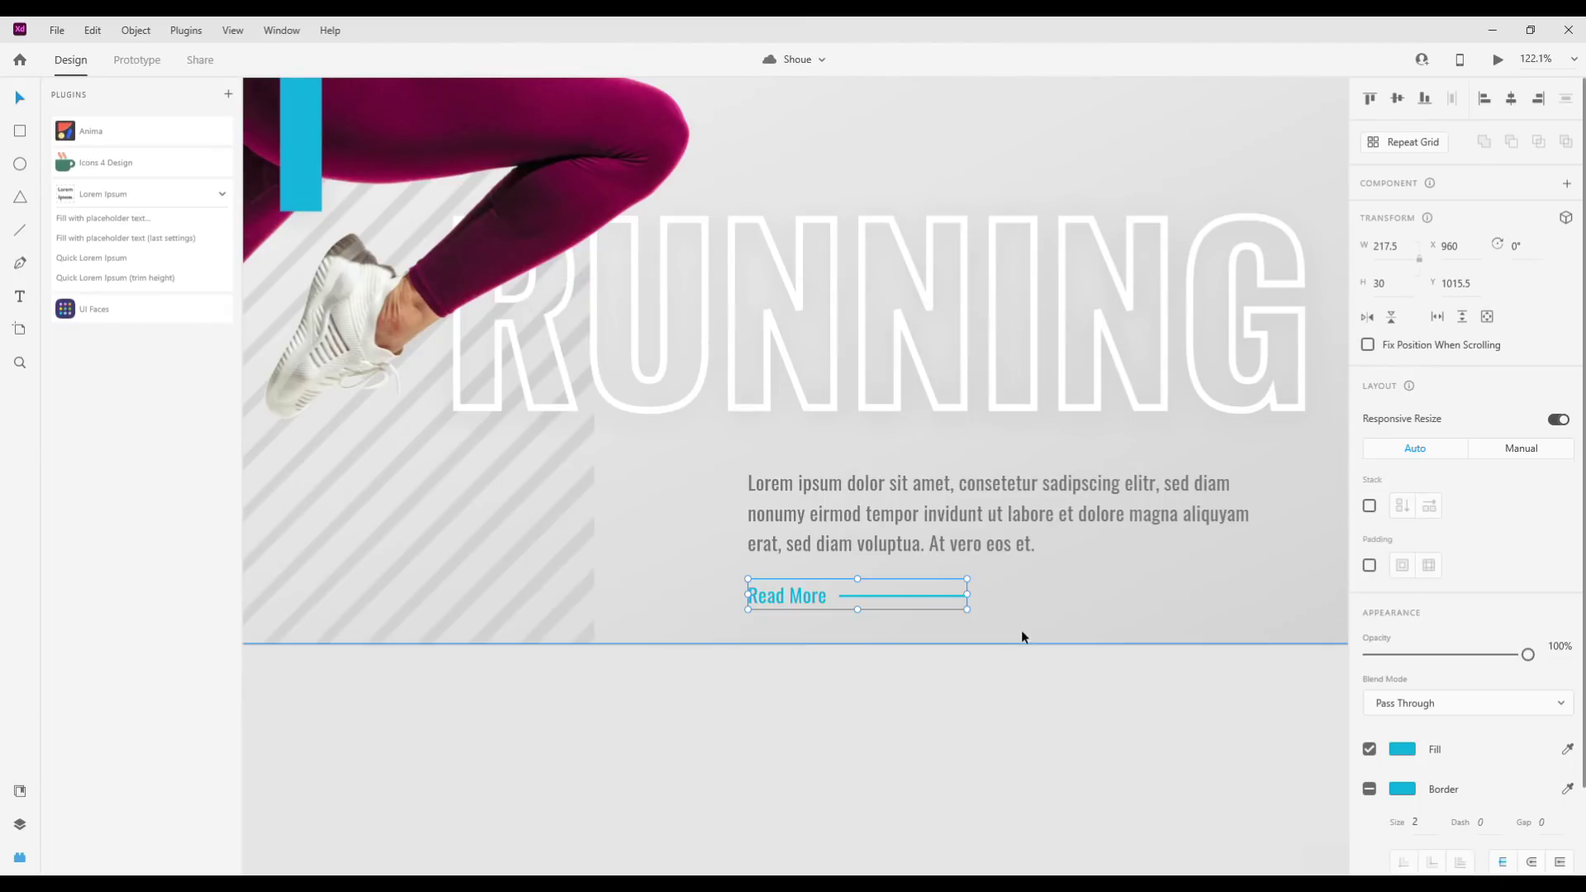
pyautogui.scroll(-5, 996, 702)
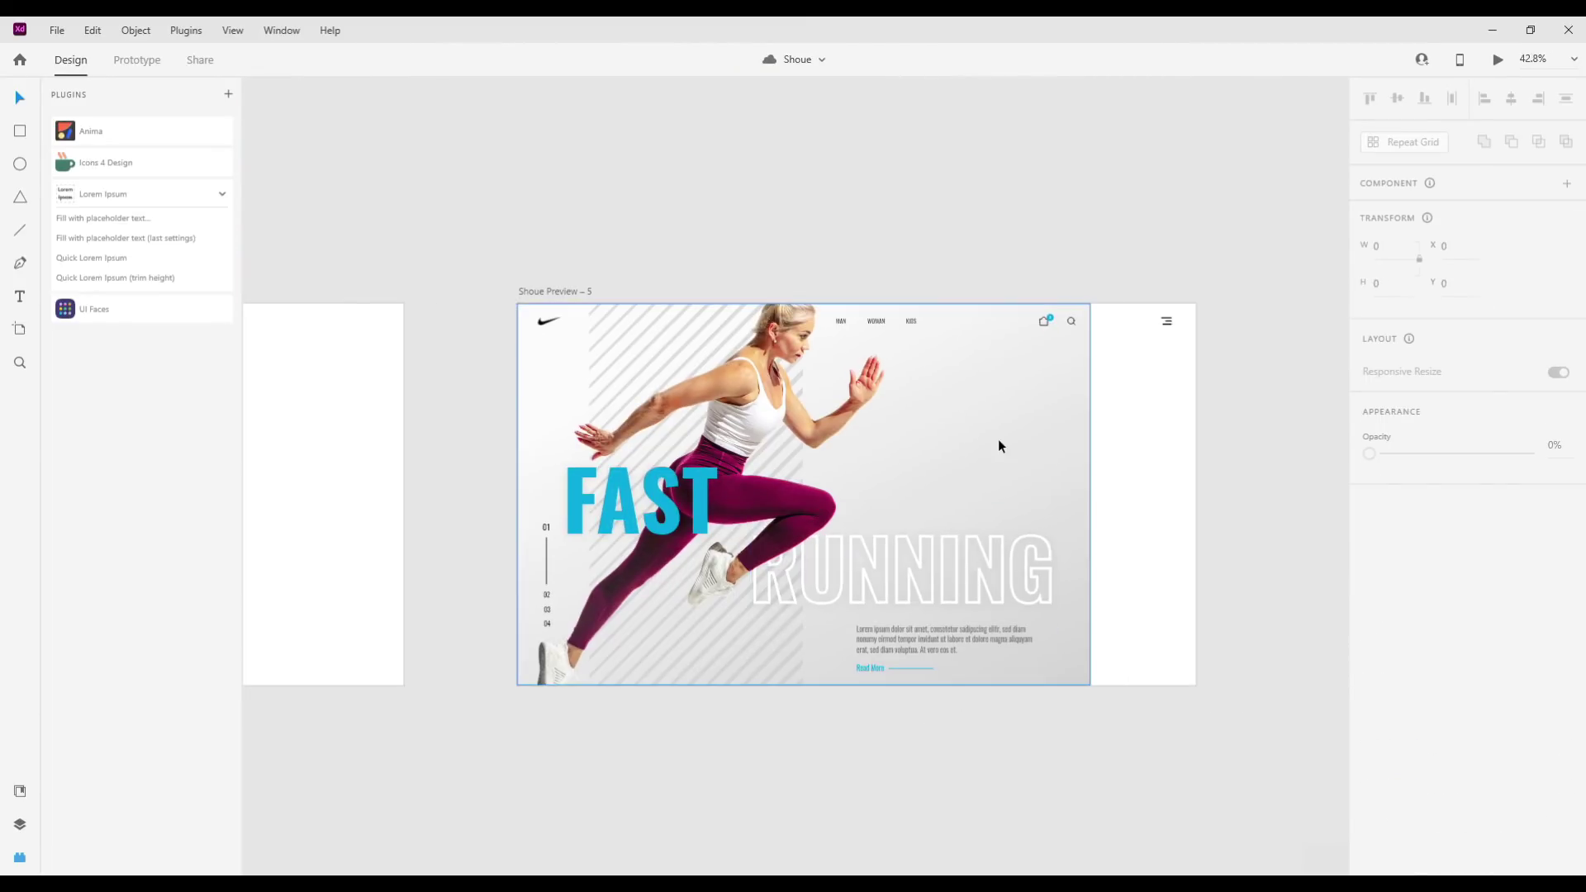
# Draw a white card rectangle at the right side of the hero.
pyautogui.scroll(2, 997, 446)
pyautogui.moveTo(1063, 463); pyautogui.dragTo(1027, 451)
pyautogui.click(20, 824)
pyautogui.click(20, 131)
pyautogui.moveTo(1020, 340); pyautogui.dragTo(1158, 513)
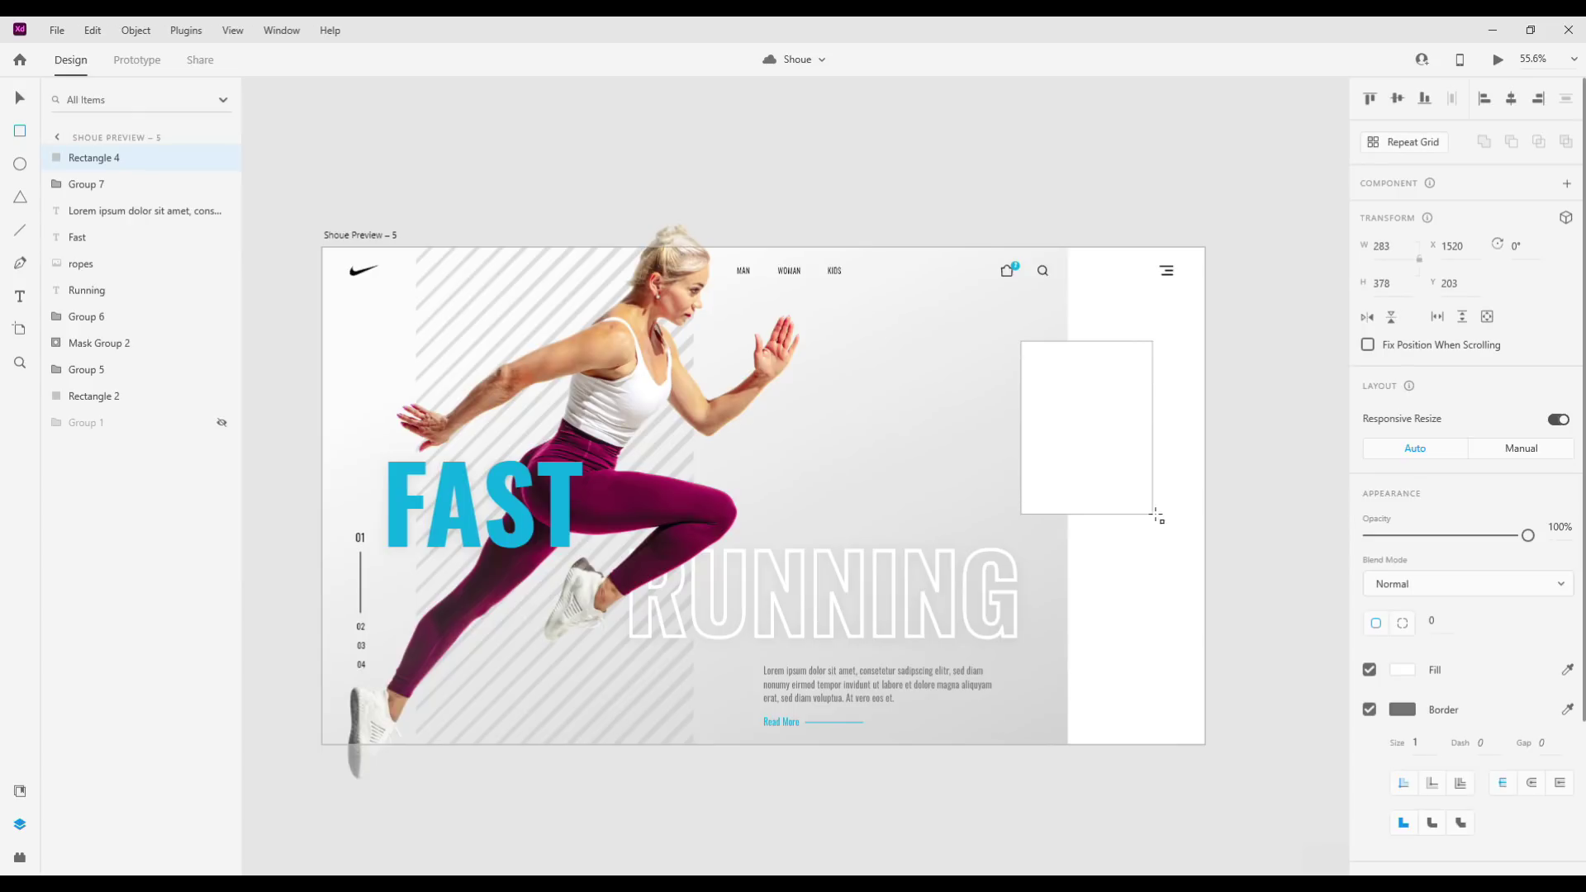
# Place the Image 2 runner photo from Assets, shrink it, and stack it below Rectangle 4.
pyautogui.click(19, 791)
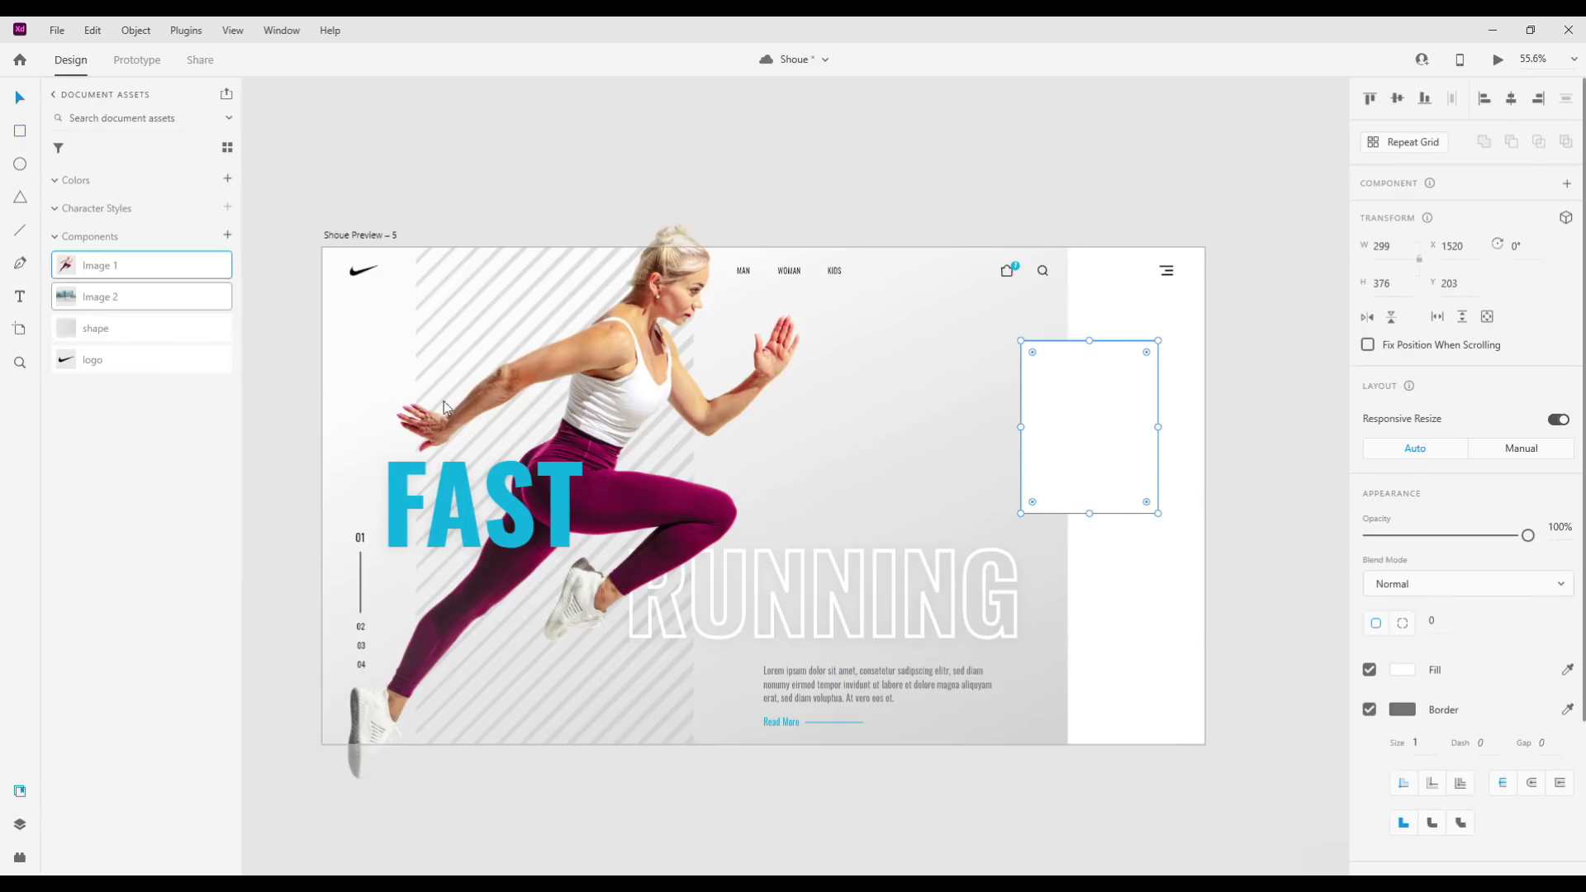
pyautogui.moveTo(100, 297); pyautogui.dragTo(1064, 431)
pyautogui.scroll(-3, 1014, 525)
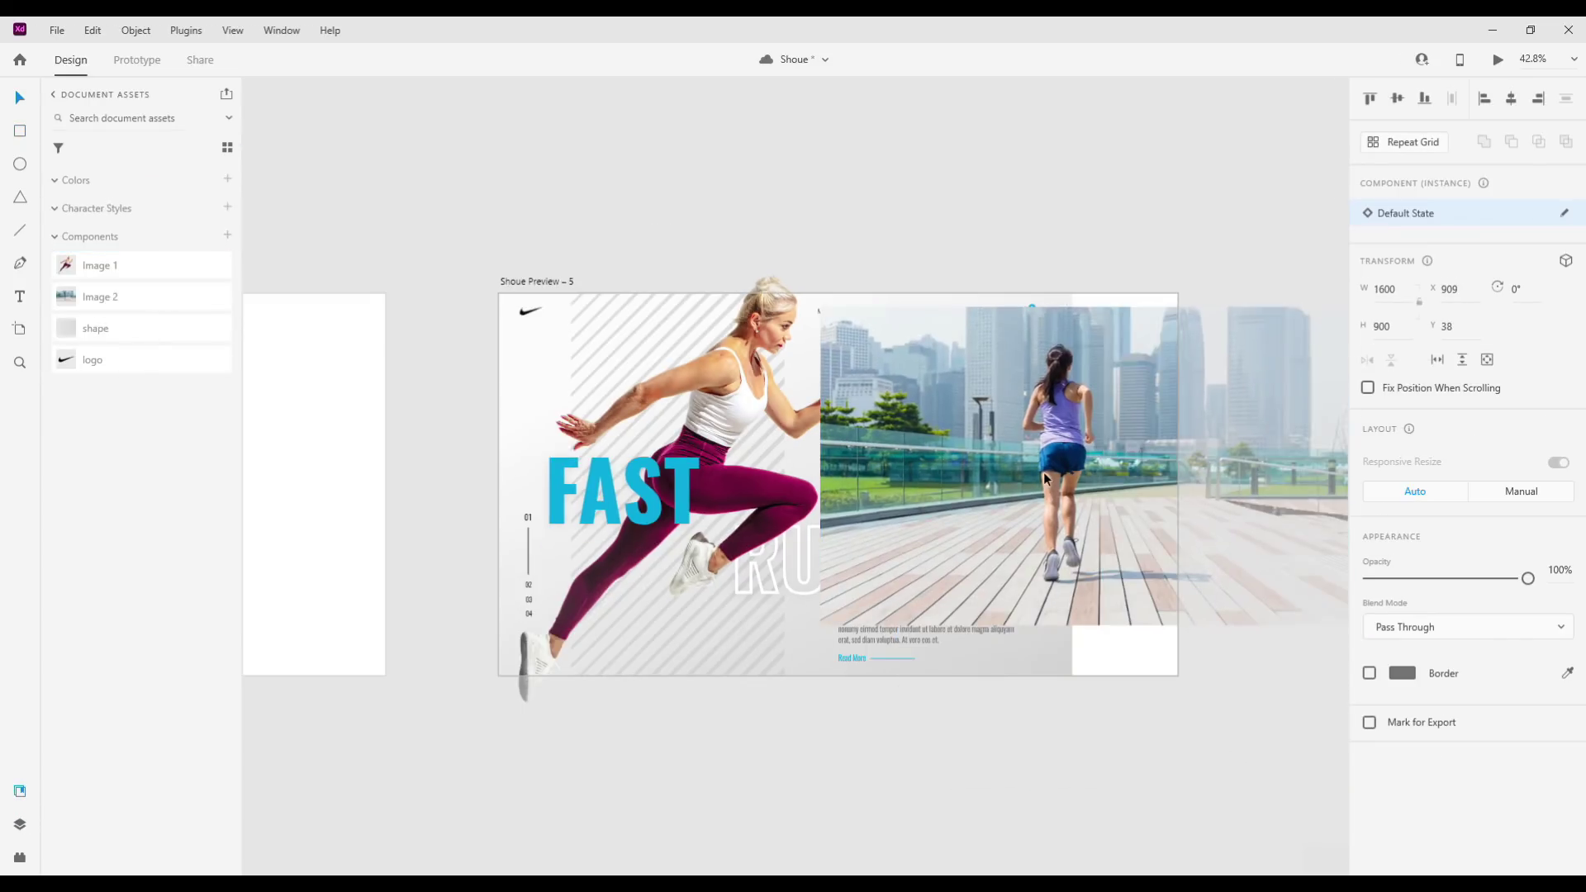
pyautogui.moveTo(1197, 609); pyautogui.dragTo(984, 485)
pyautogui.moveTo(829, 442); pyautogui.dragTo(913, 479)
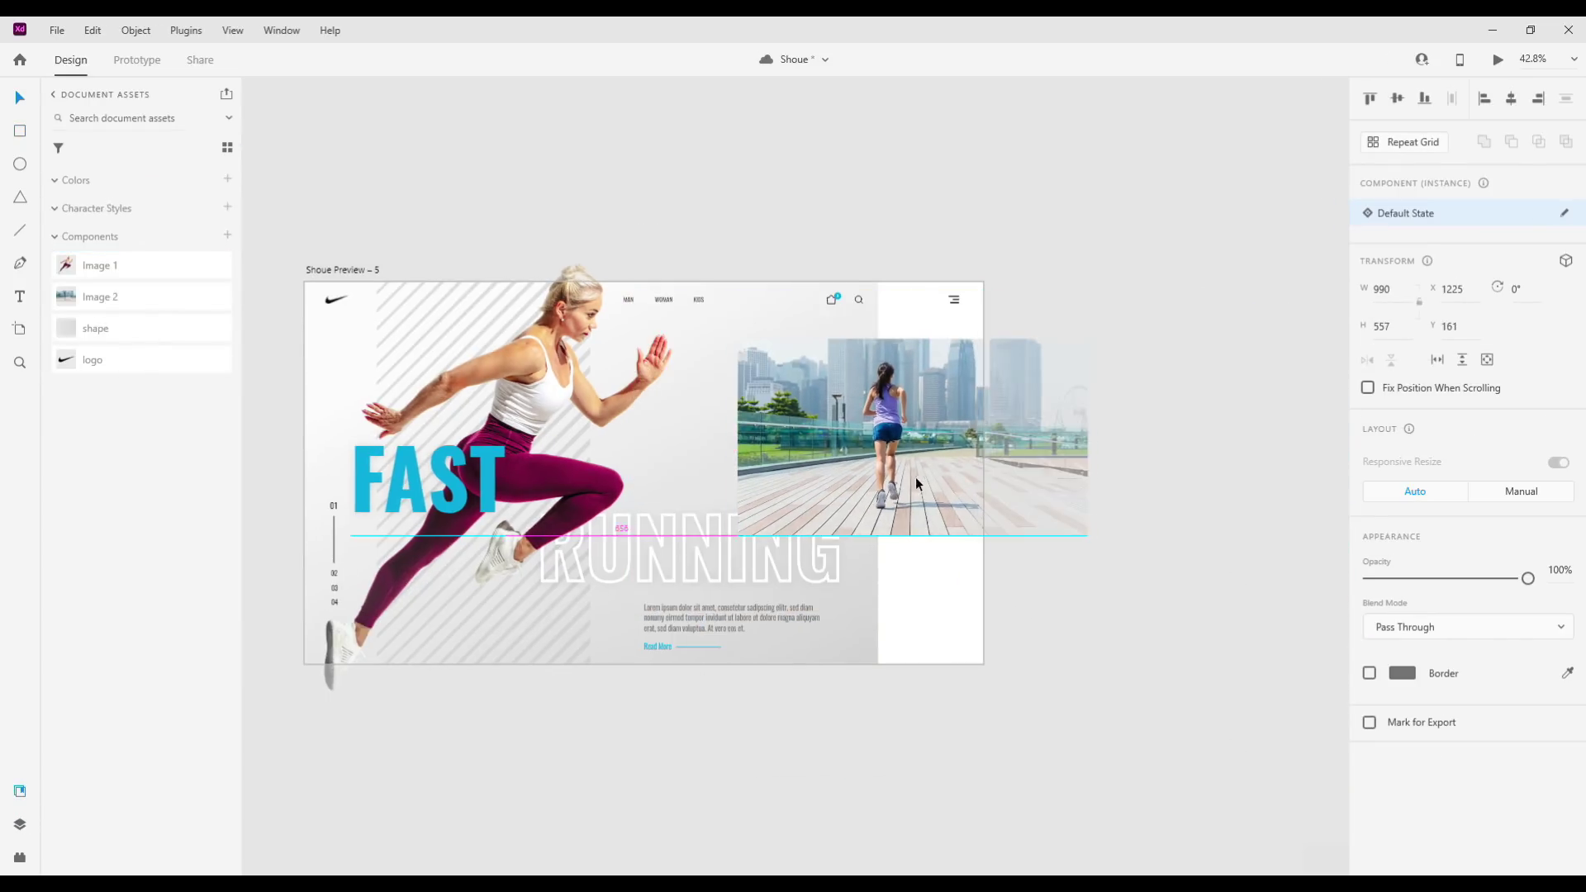
pyautogui.click(20, 823)
pyautogui.moveTo(78, 157); pyautogui.dragTo(82, 194)
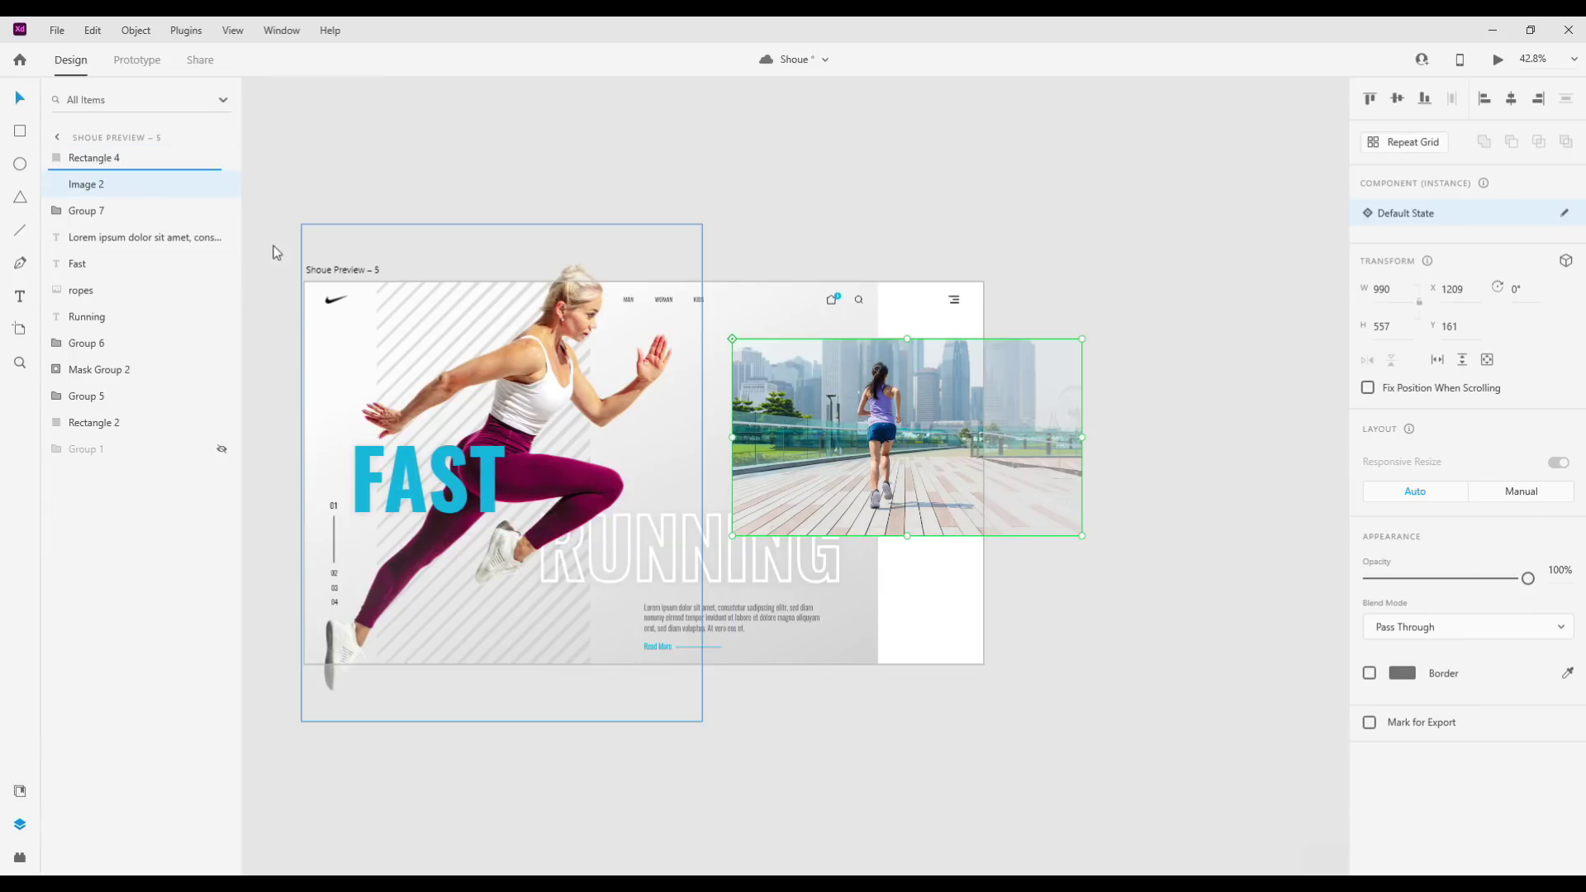
# Mask the runner photo with the white rectangle using Mask with Shape.
pyautogui.click(872, 423)
pyautogui.moveTo(879, 436); pyautogui.dragTo(892, 433)
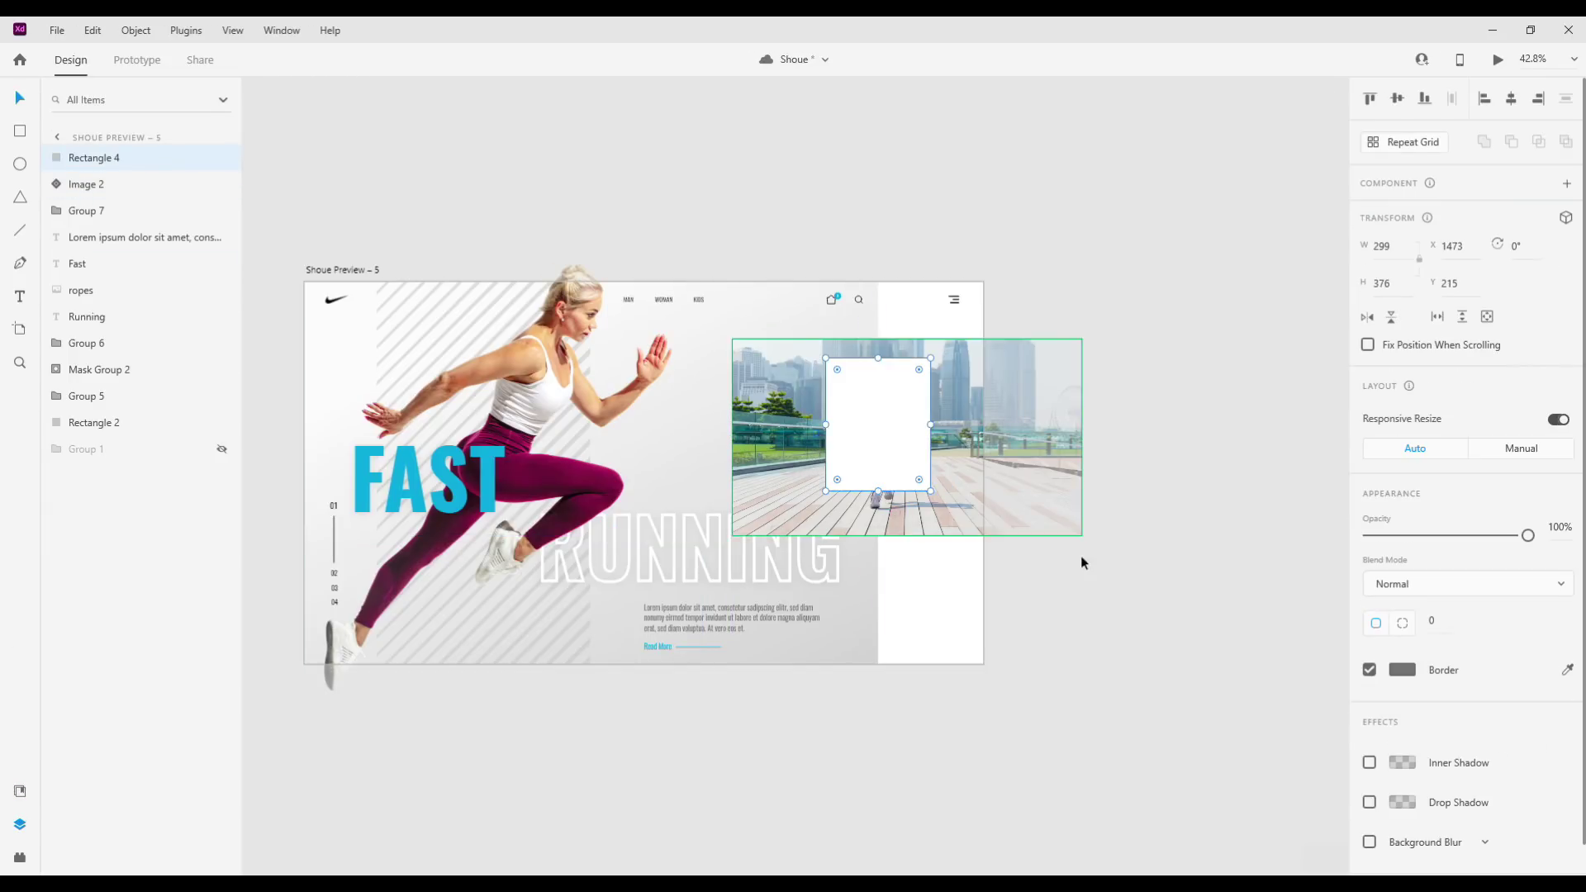
pyautogui.click(1066, 526)
pyautogui.keyDown('shift'); pyautogui.click(878, 424); pyautogui.keyUp('shift')
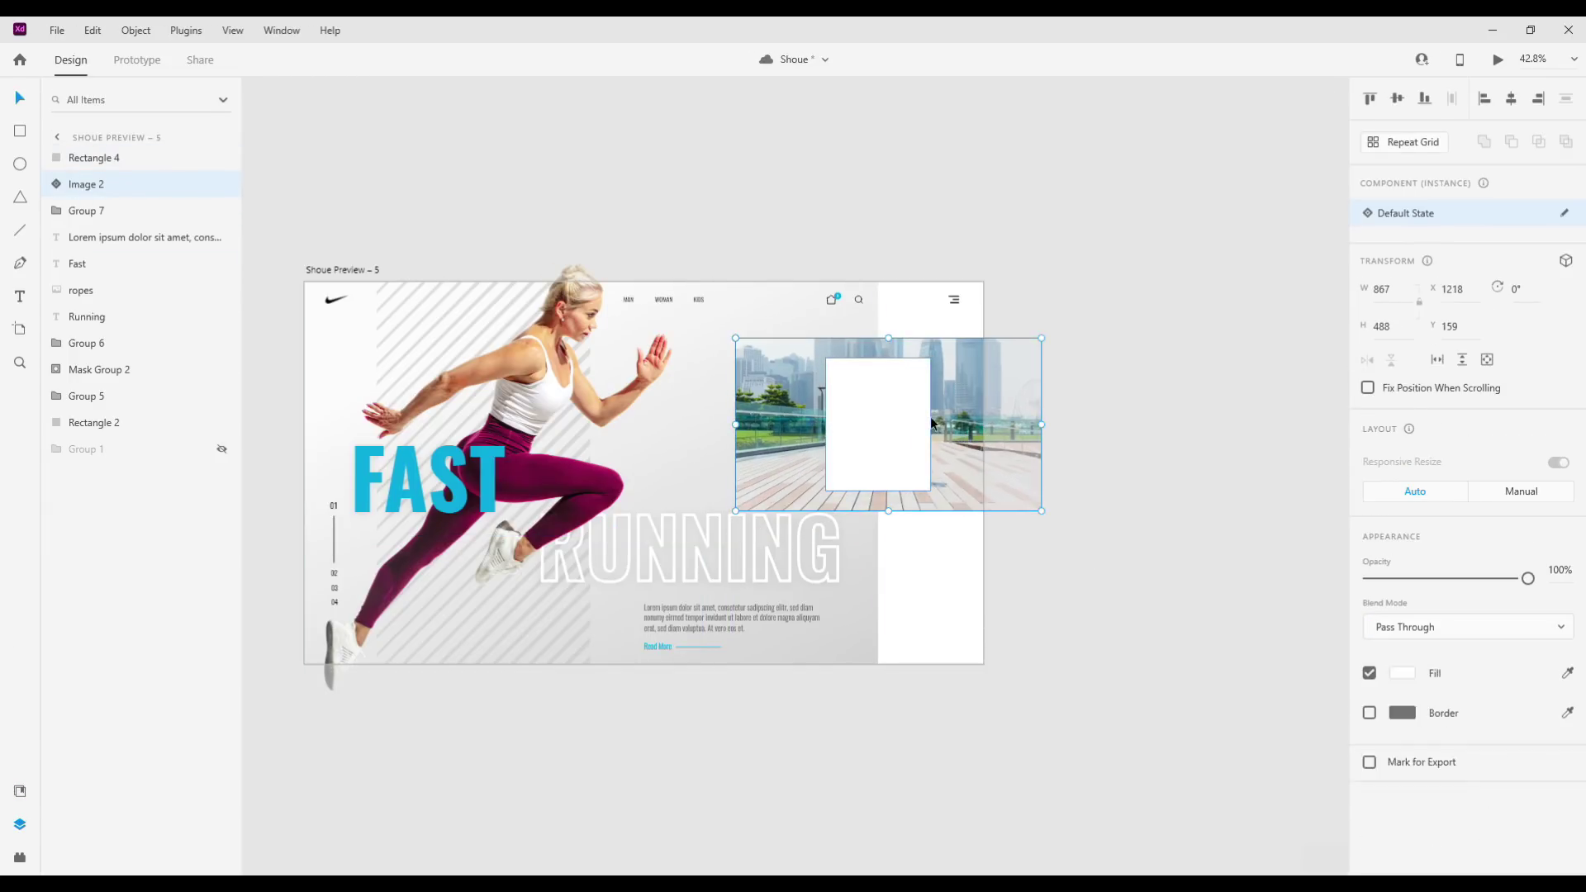
pyautogui.rightClick(912, 413)
pyautogui.click(958, 266)
# Resize and reposition the photo inside the mask, then nudge the card up.
pyautogui.doubleClick(890, 452)
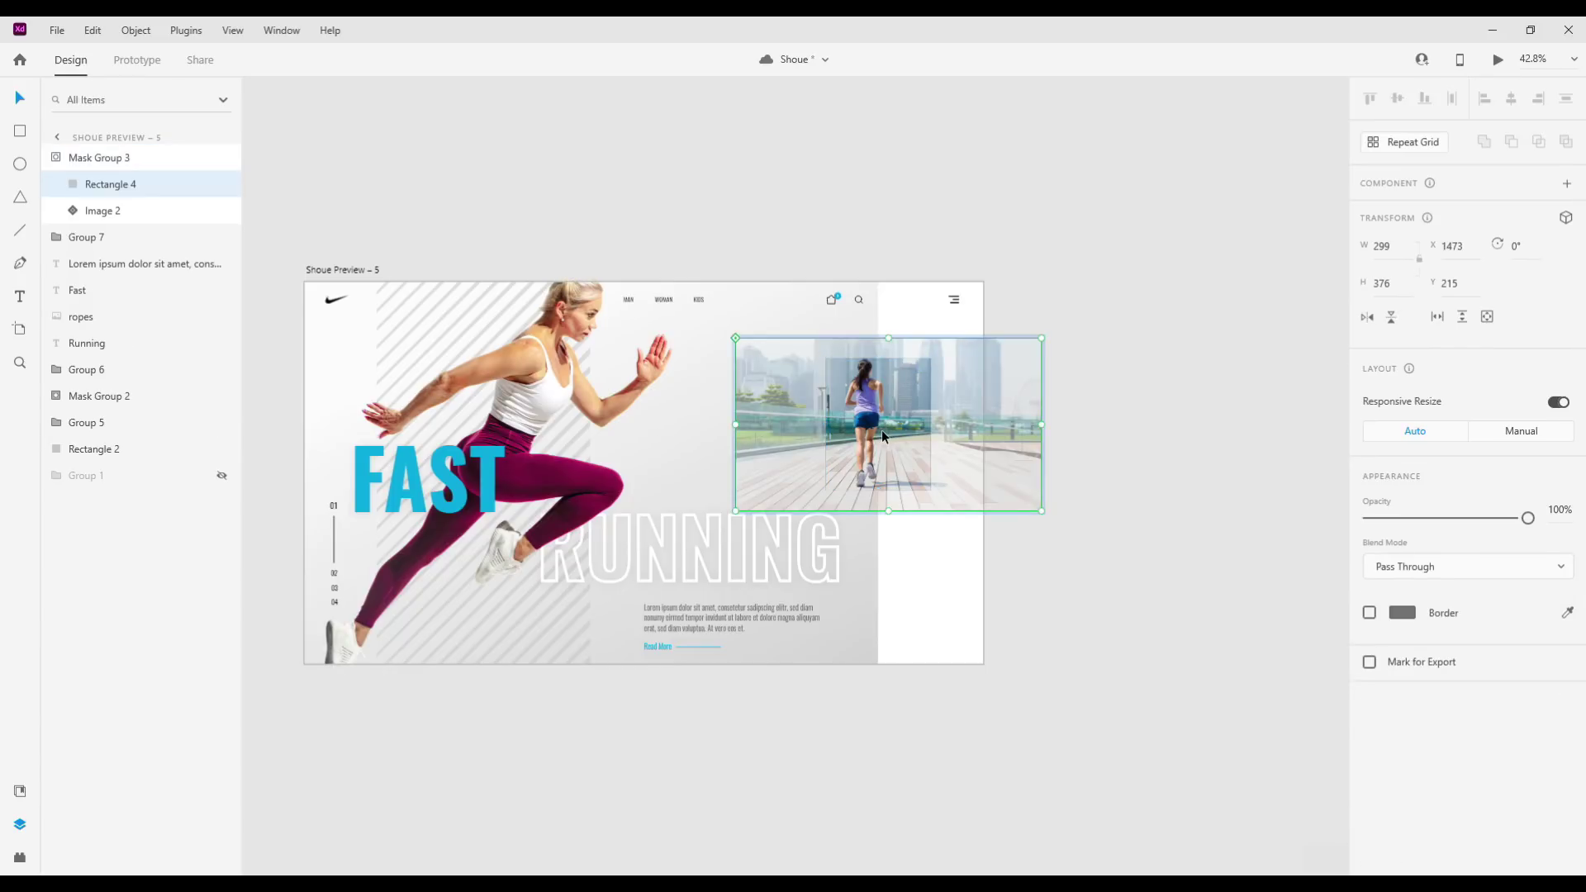
pyautogui.scroll(5, 880, 429)
pyautogui.moveTo(1170, 565); pyautogui.dragTo(1238, 690)
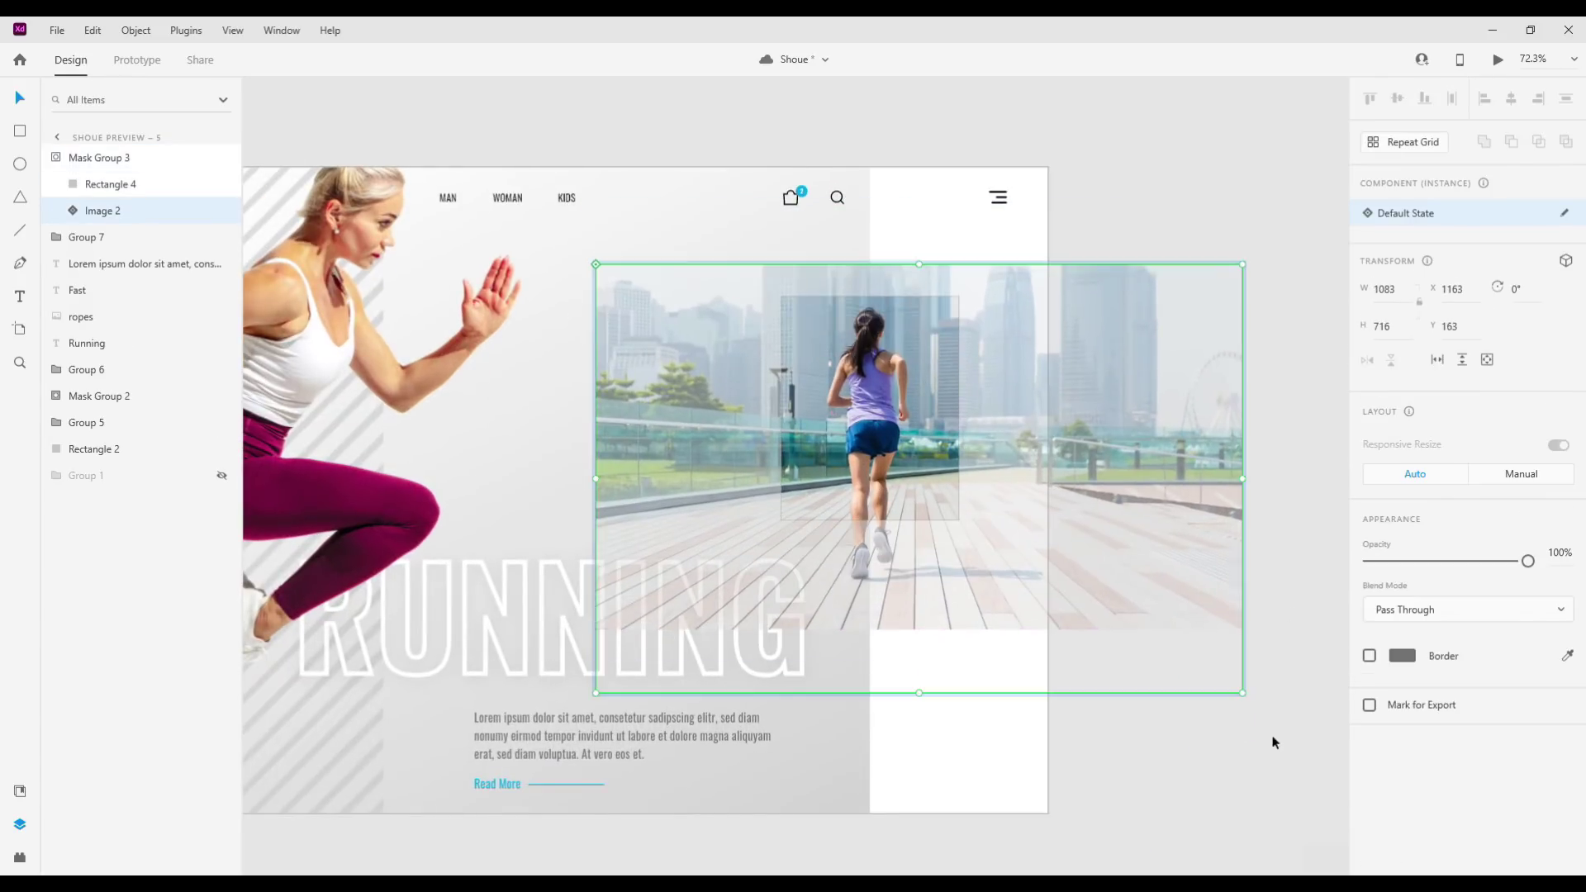
pyautogui.click(1154, 641)
pyautogui.scroll(-3, 971, 480)
pyautogui.moveTo(970, 481); pyautogui.dragTo(970, 472)
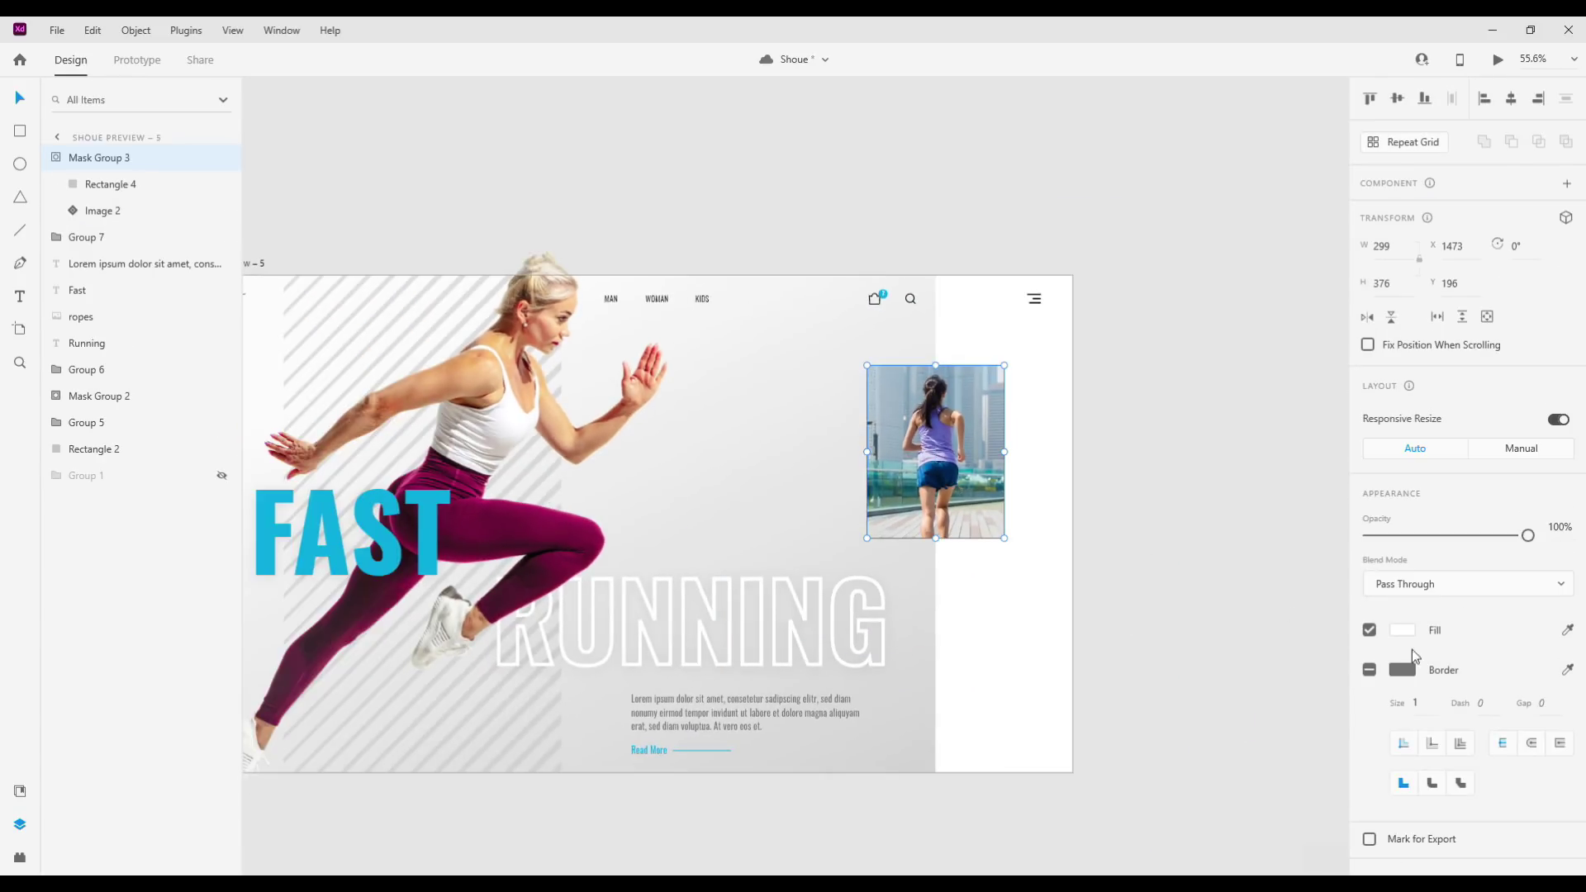
# Remove the photo card's border and add a drop shadow to its inner rectangle.
pyautogui.click(1368, 670)
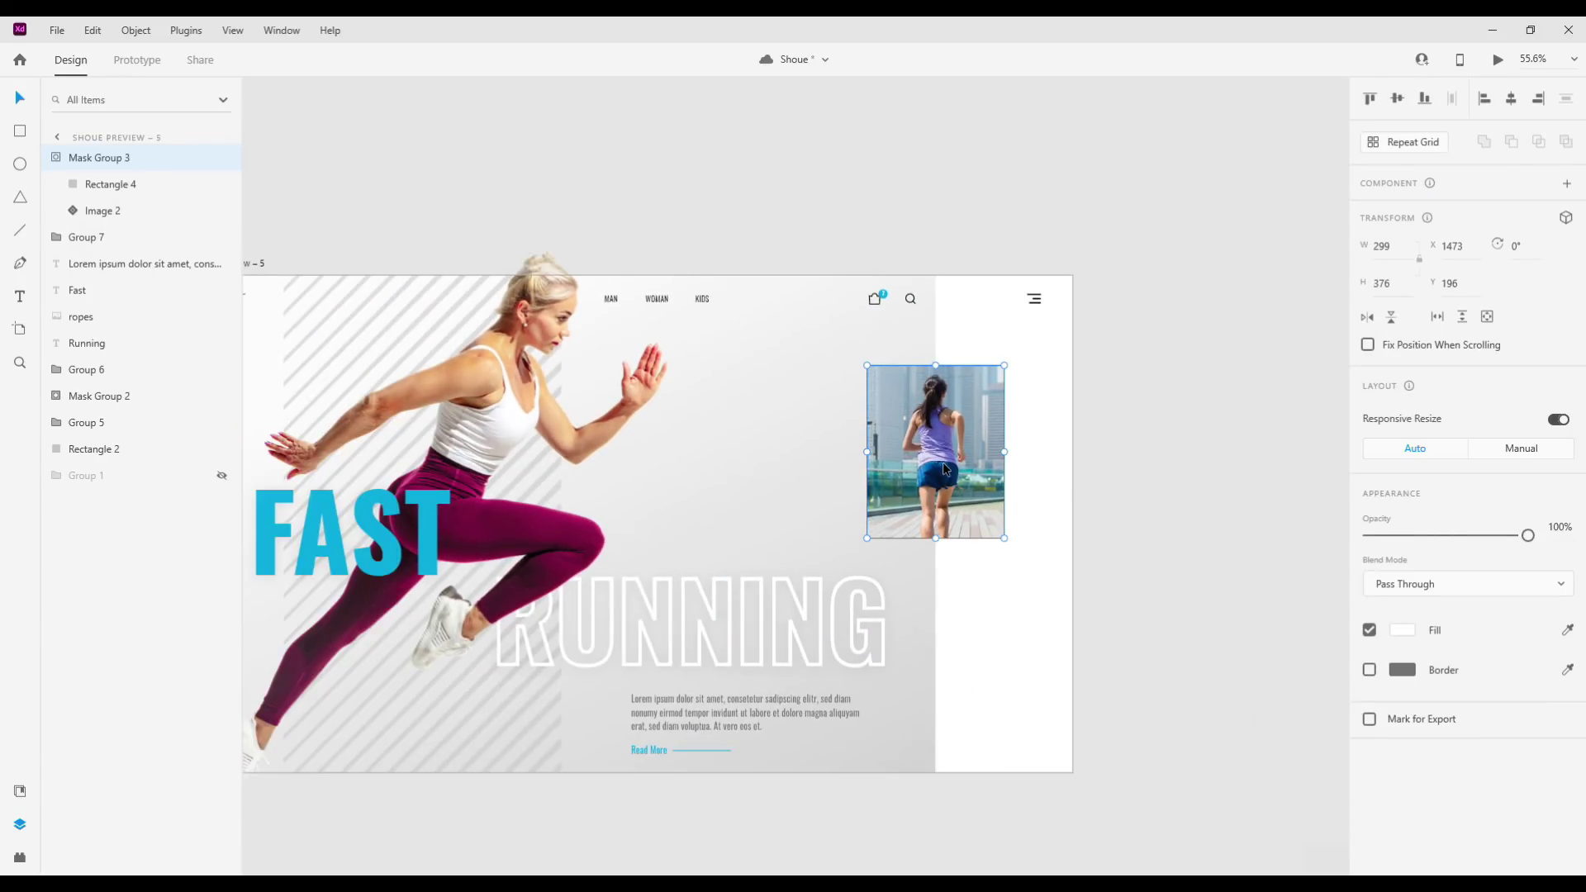
pyautogui.doubleClick(946, 469)
pyautogui.scroll(-3, 1467, 620)
pyautogui.click(1368, 766)
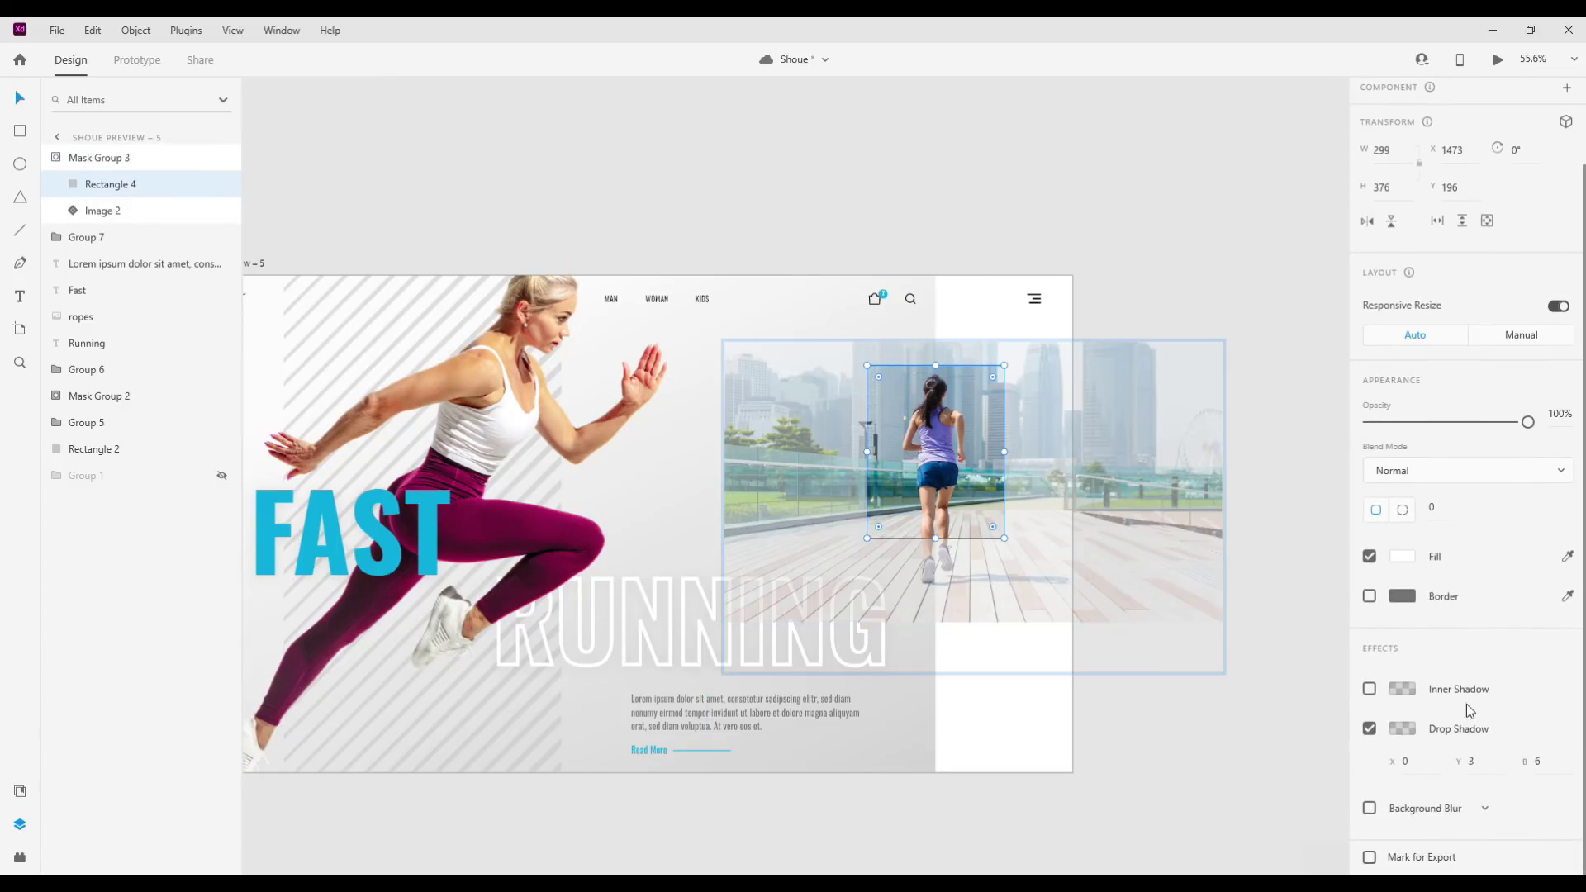
pyautogui.press('Escape')
# Paste a copy of the card rectangle with a drop shadow, sent behind the runner photo.
pyautogui.press('Escape')
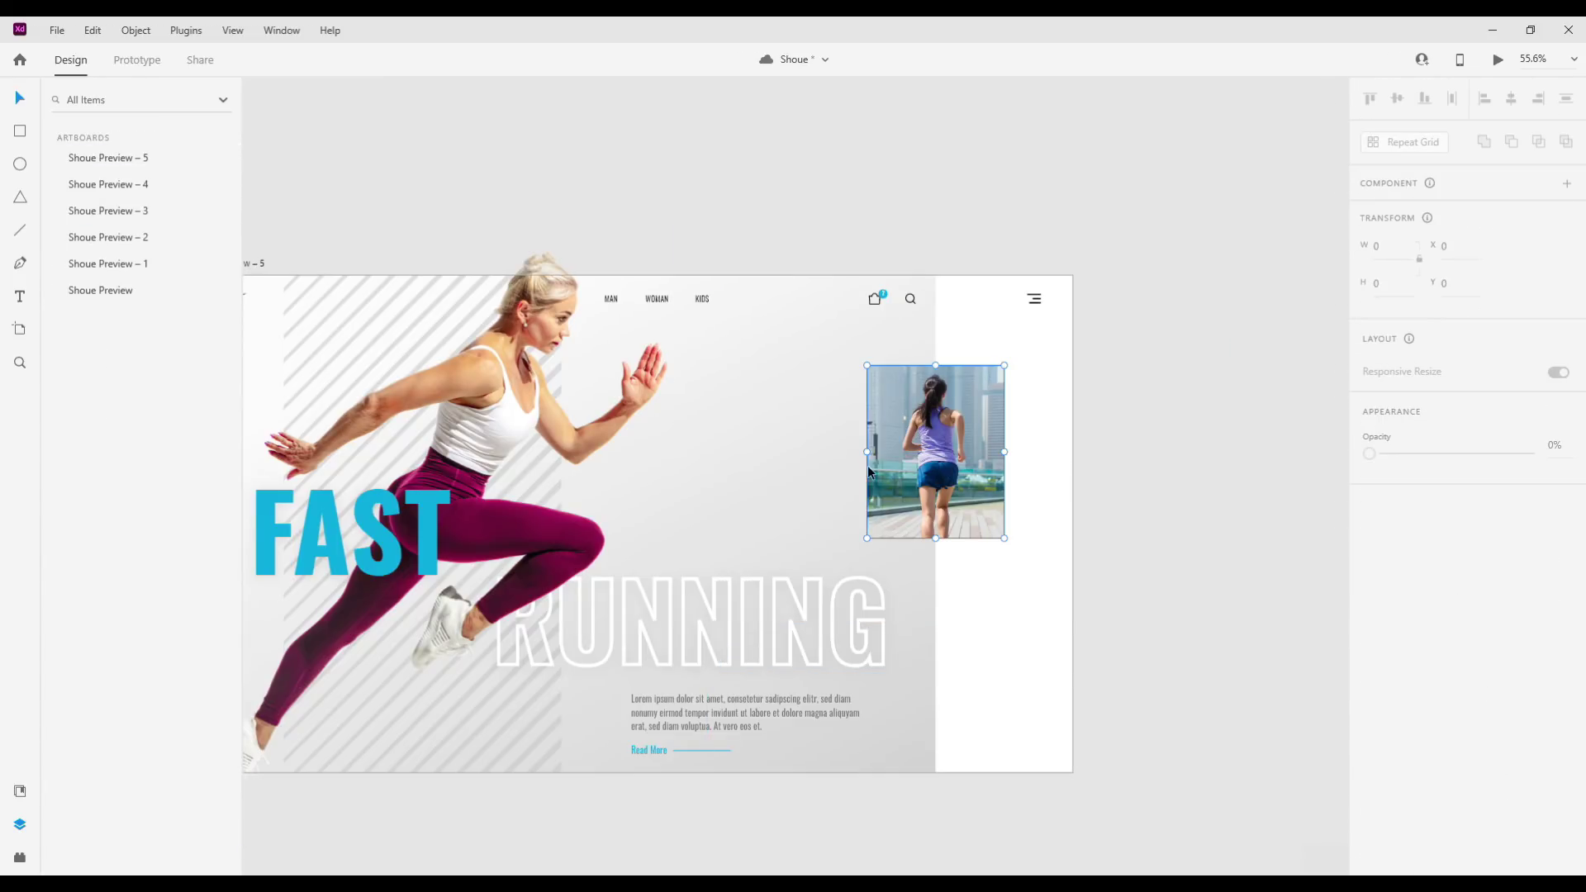
pyautogui.doubleClick(867, 464)
pyautogui.hotkey('ctrl', 'c')
pyautogui.press('Escape')
pyautogui.press('Escape')
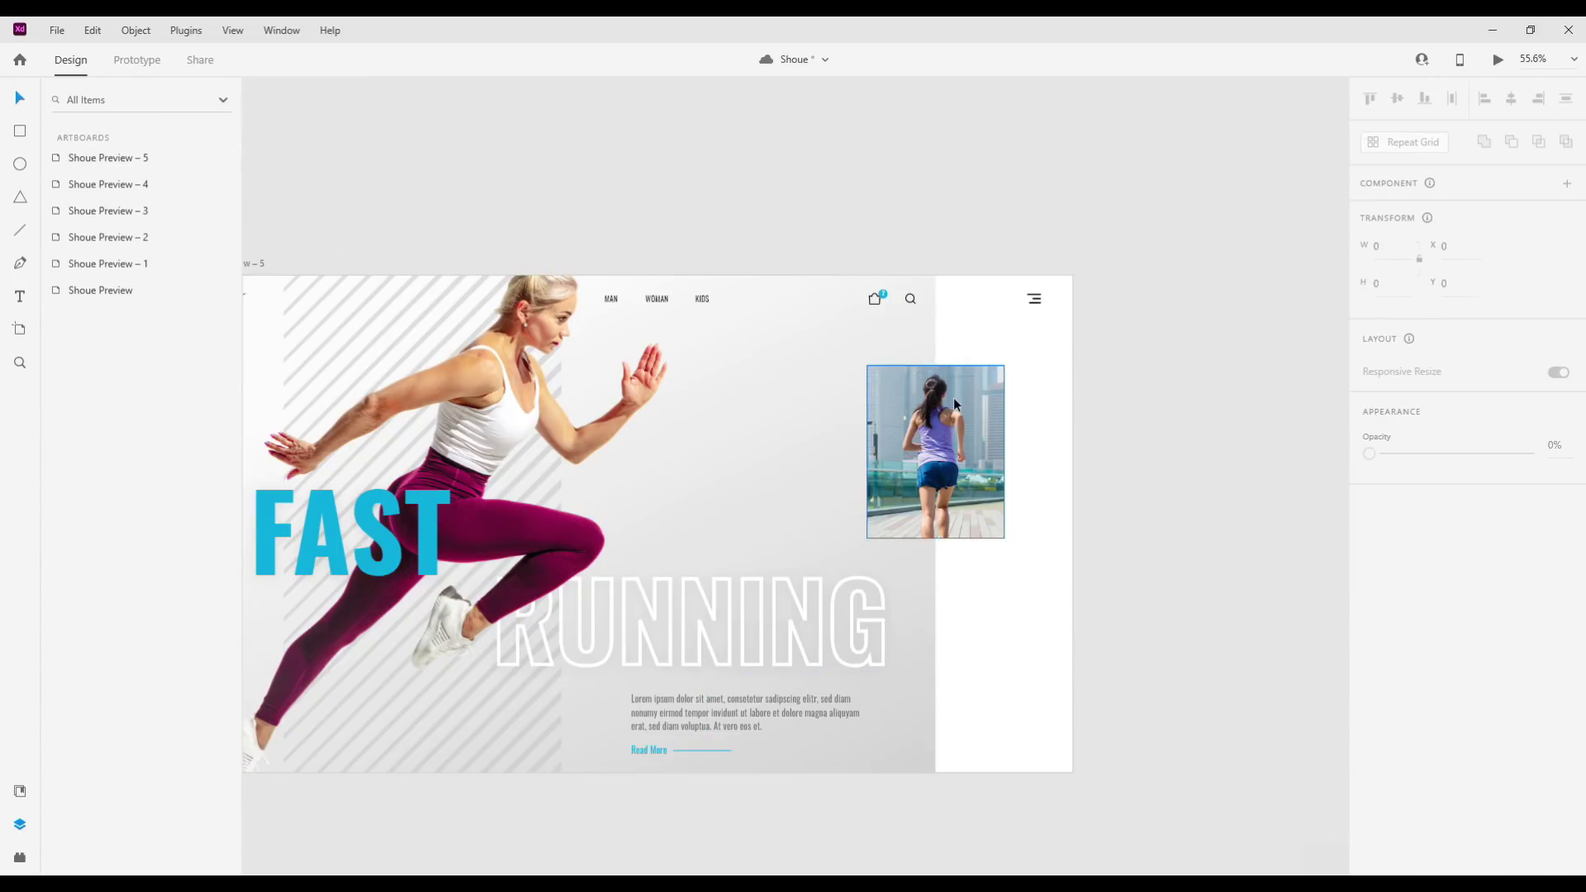
pyautogui.hotkey('ctrl', 'v')
pyautogui.scroll(-2, 1404, 702)
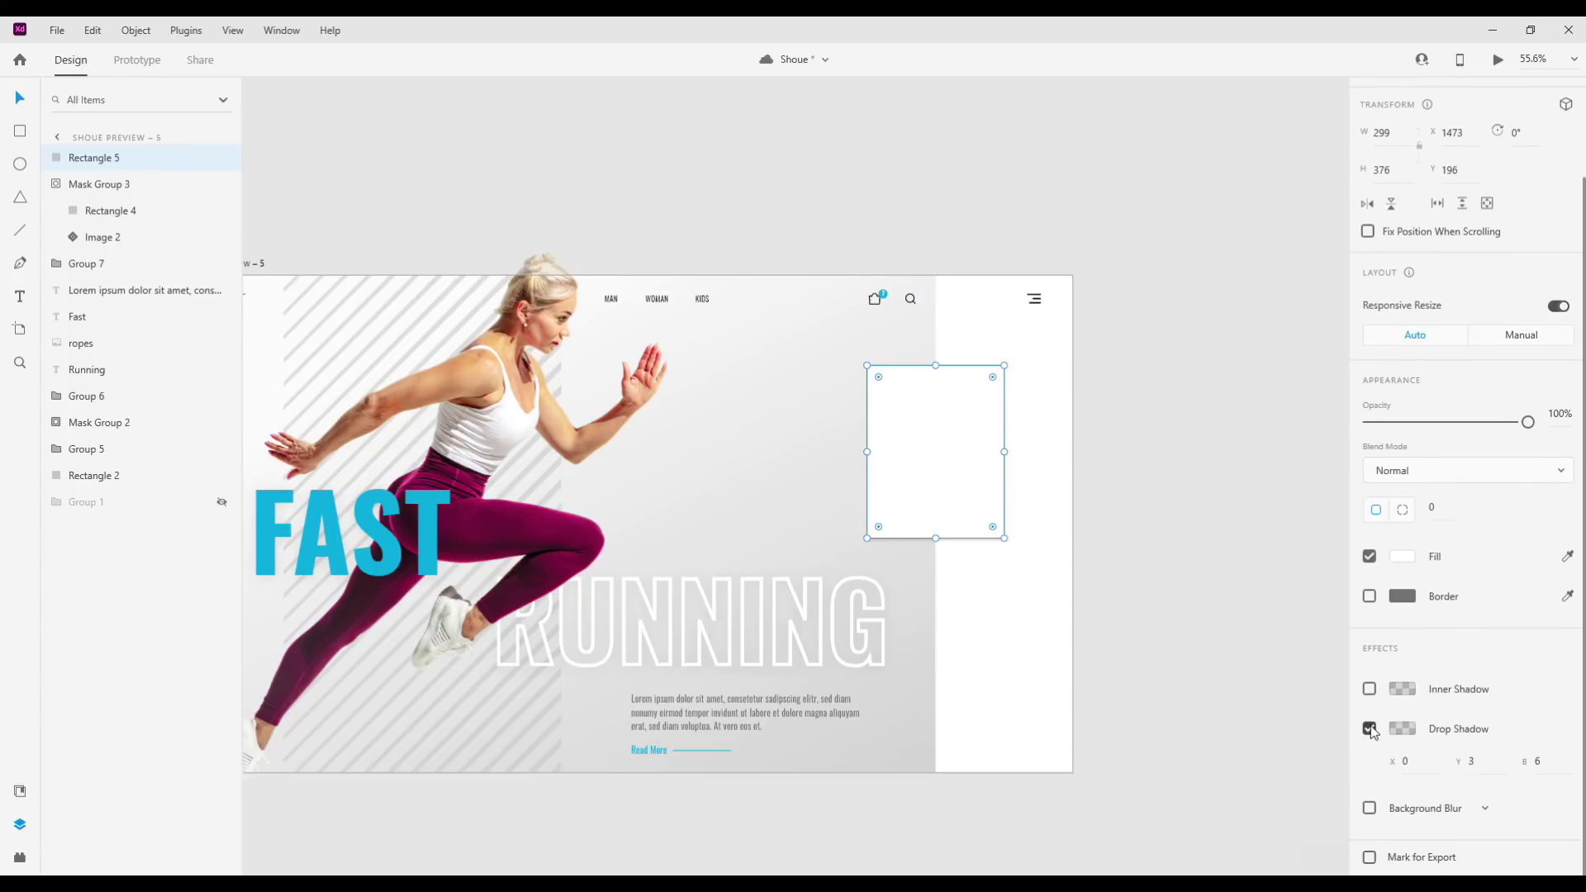
pyautogui.click(1430, 760)
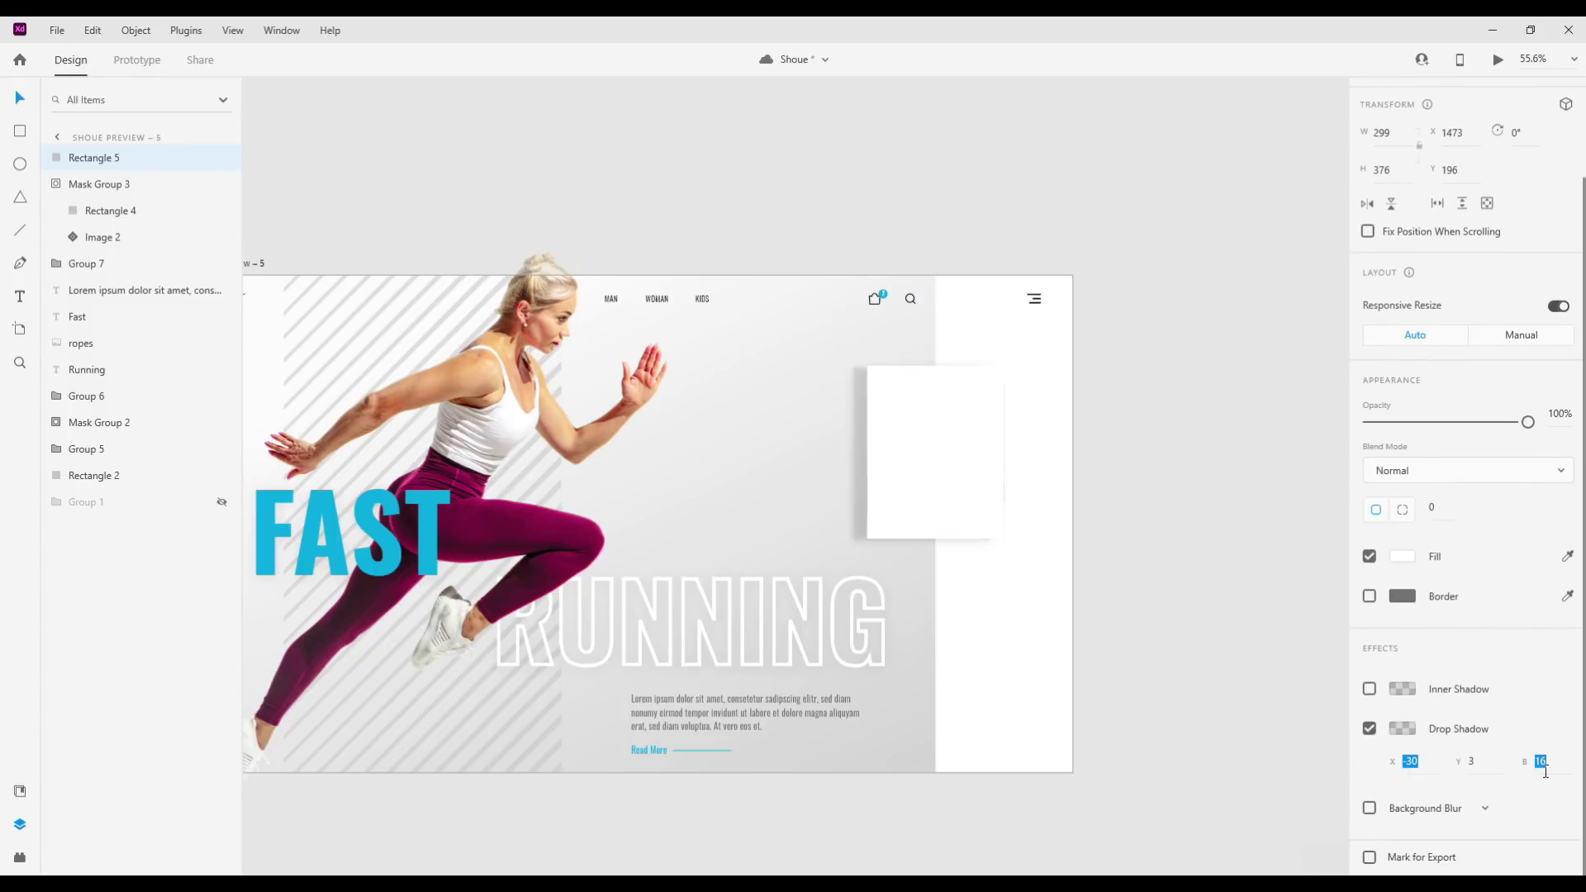
pyautogui.hotkey('ctrl', '[')
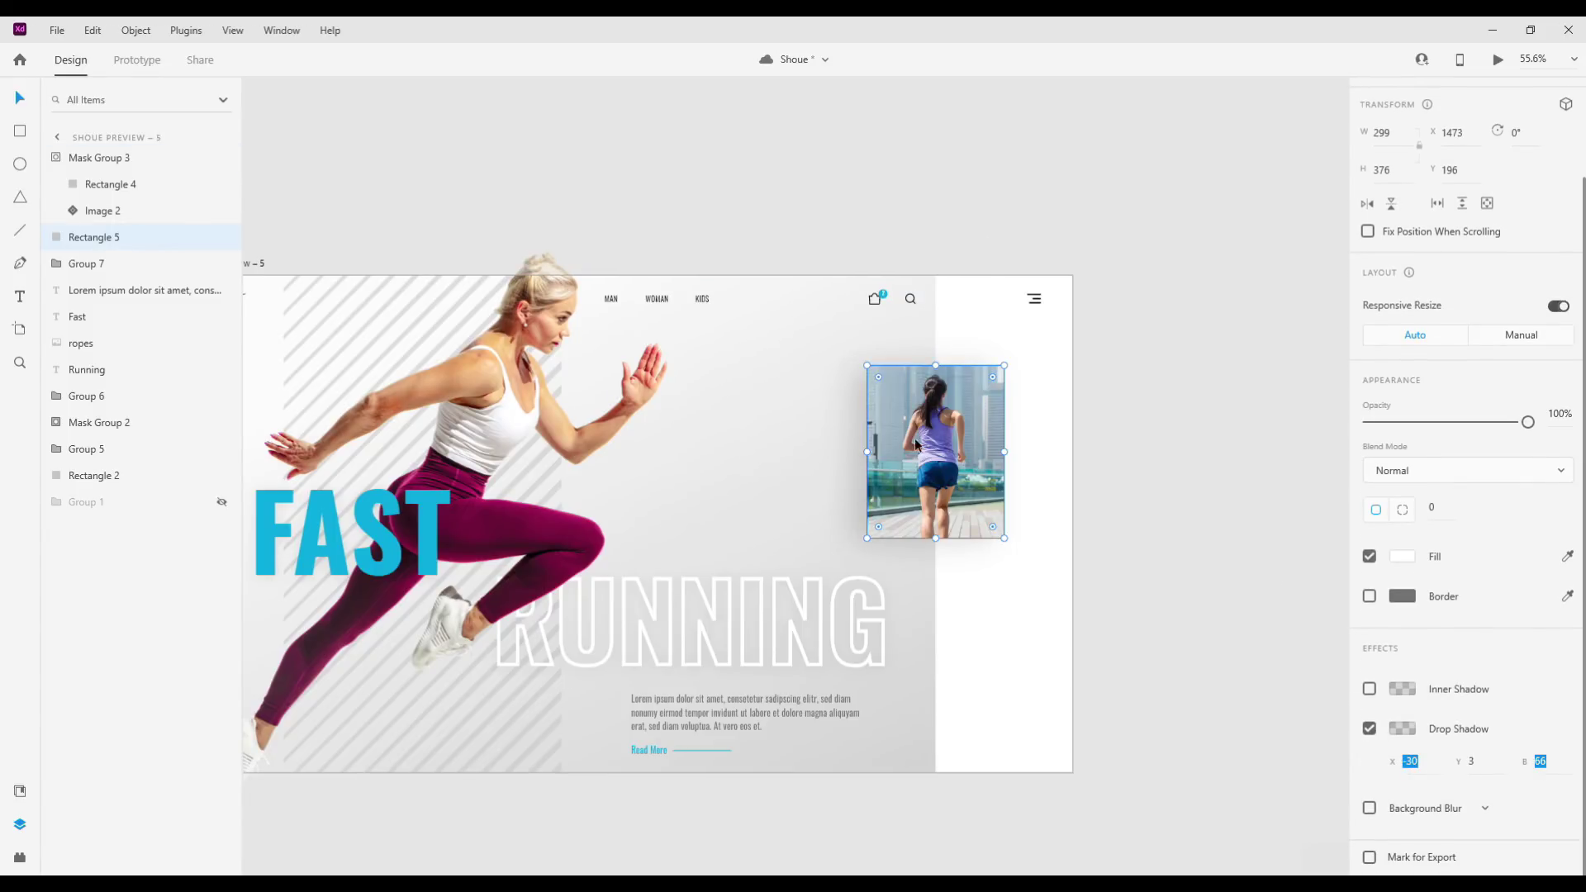
# Group the runner photo with its white shadowed backing card.
pyautogui.keyDown('shift'); pyautogui.click(122, 165); pyautogui.keyUp('shift')
pyautogui.hotkey('ctrl', 'g')
pyautogui.click(969, 413)
pyautogui.scroll(-3, 970, 413)
pyautogui.click(860, 421)
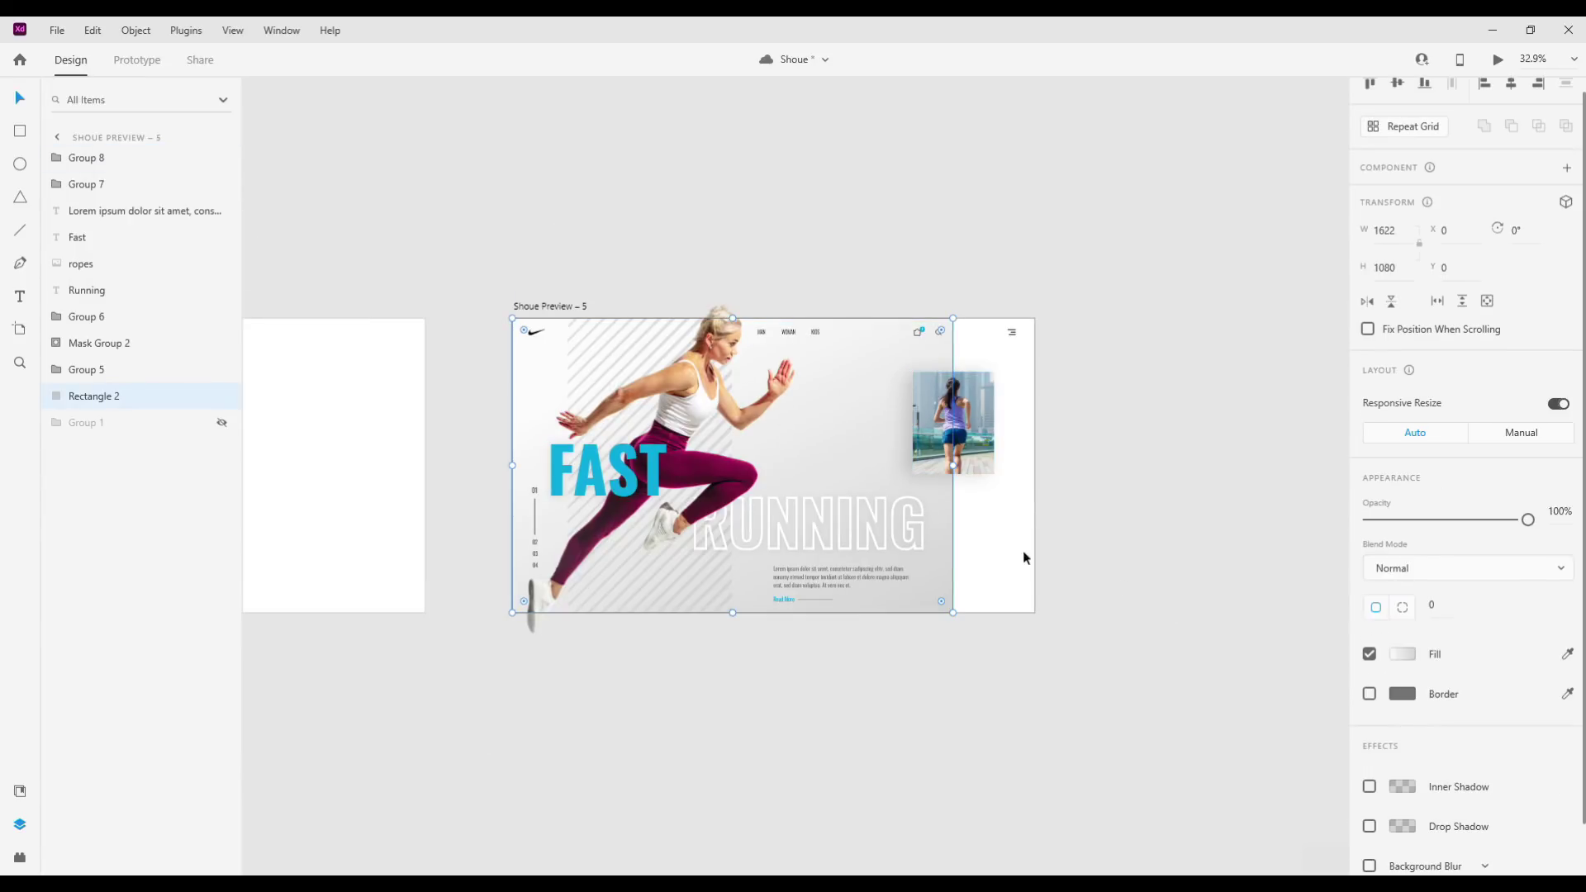
# Insert Facebook, Twitter and Instagram icons from the Icons 4 Design plugin.
pyautogui.click(20, 857)
pyautogui.click(80, 285)
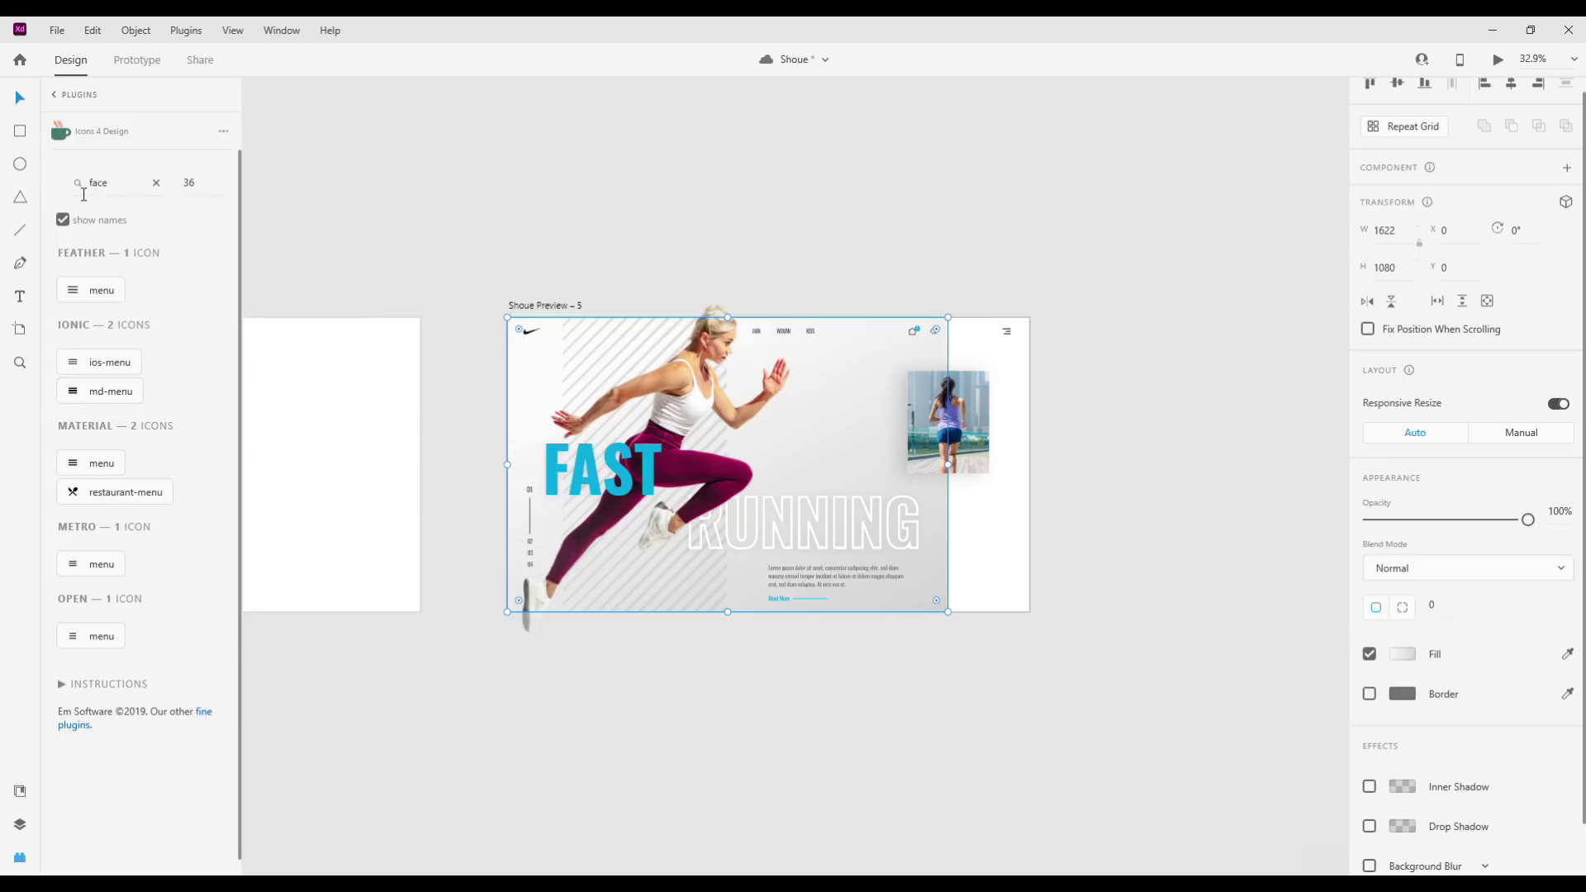
pyautogui.write('book')
pyautogui.click(124, 350)
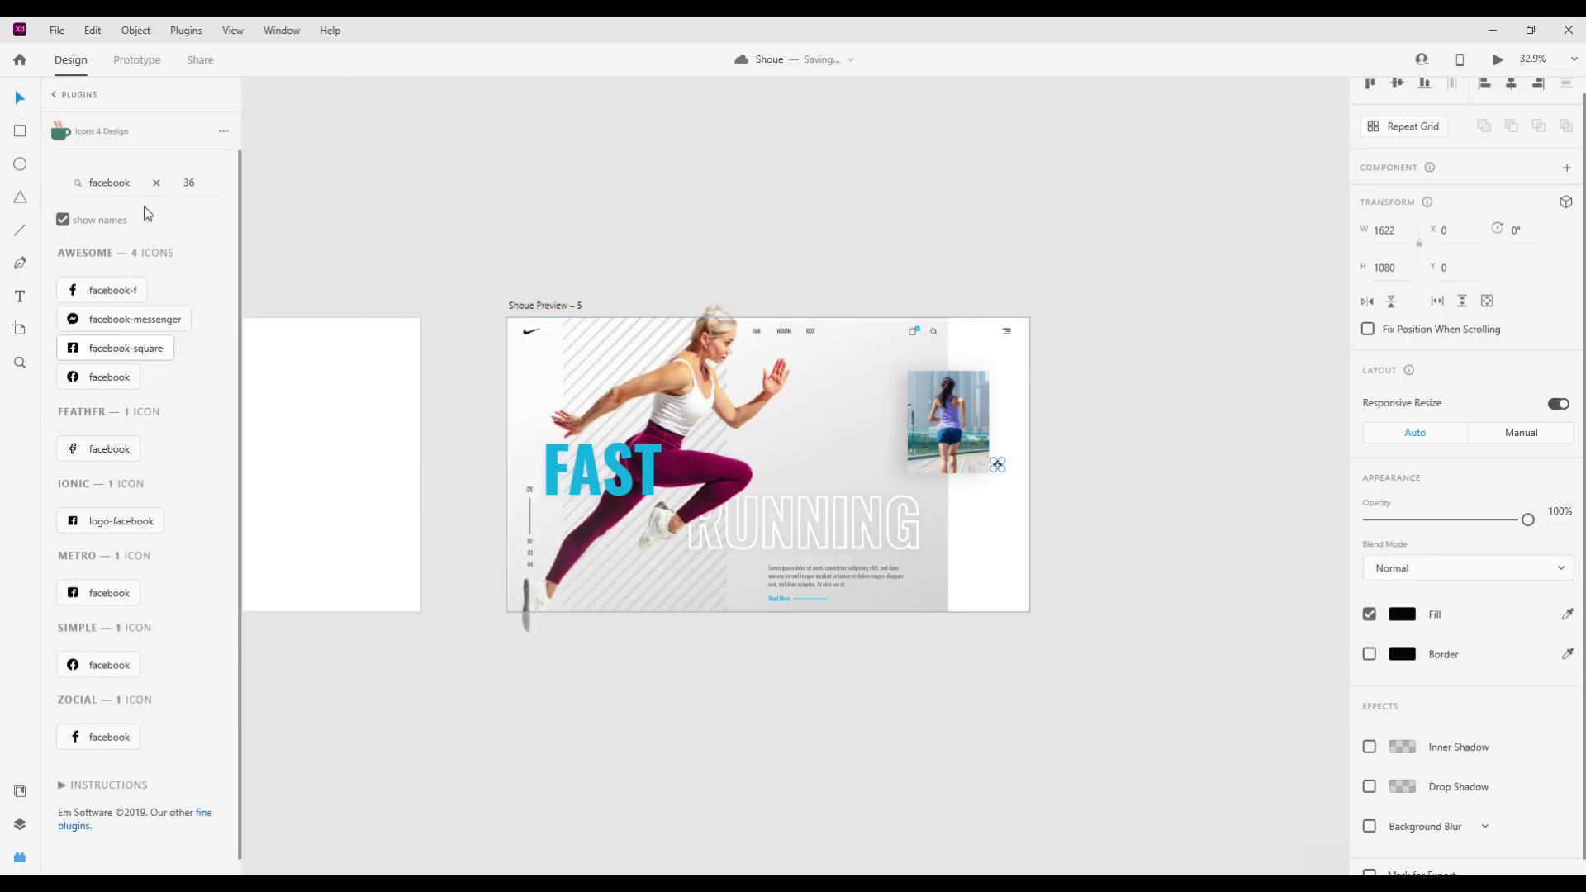
pyautogui.write('twitter')
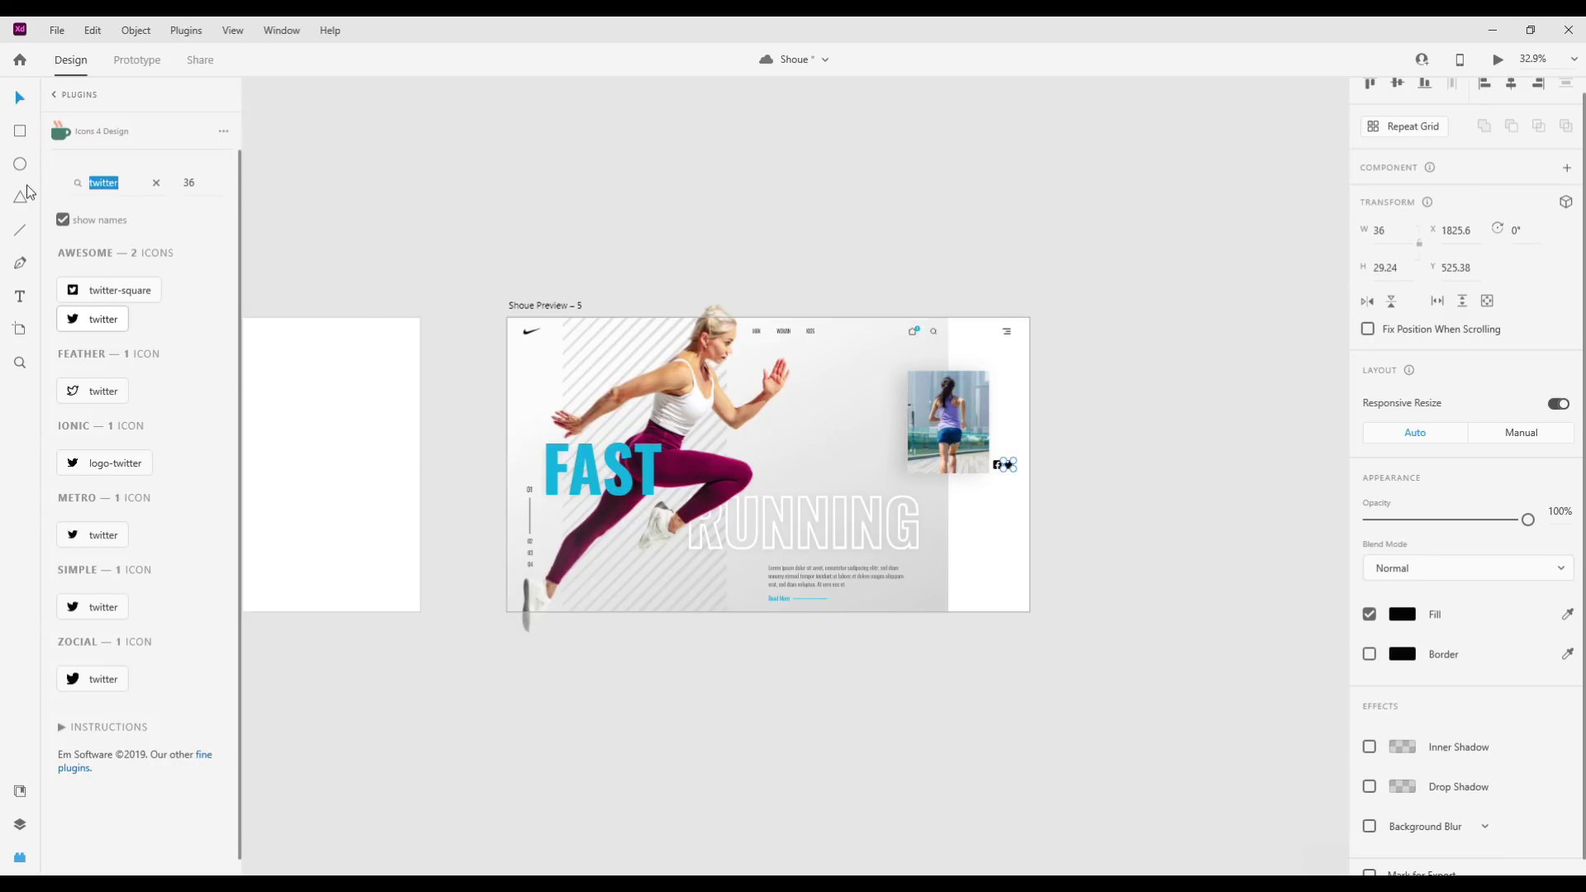
pyautogui.write('insta')
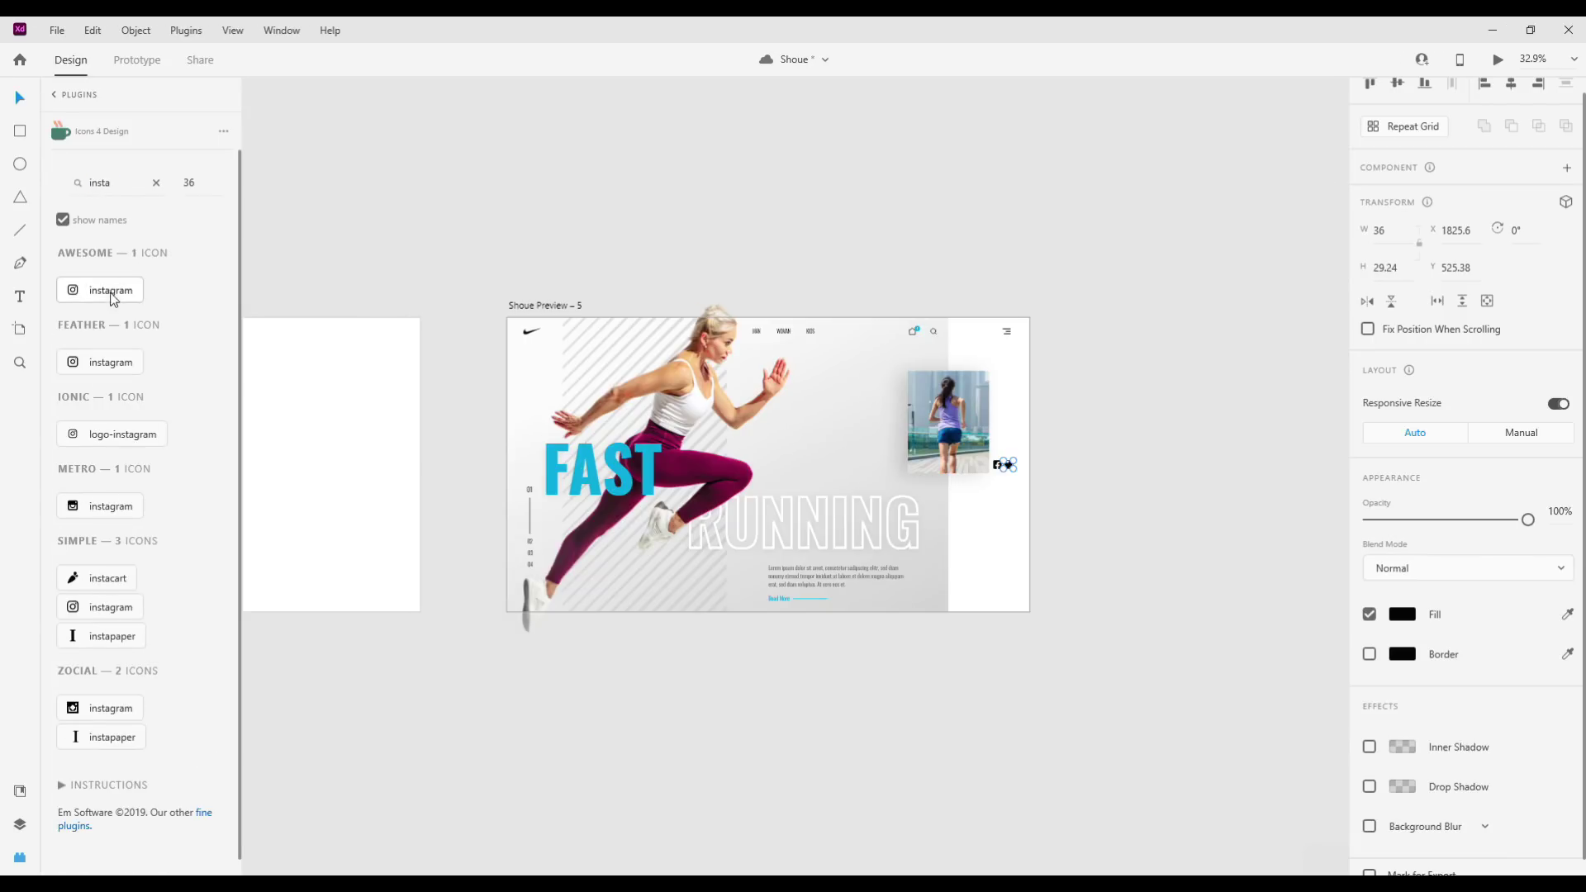
# Stack the Facebook, Twitter and Instagram icons vertically down the white right strip.
pyautogui.keyDown('ctrl'); pyautogui.scroll(5, 984, 492); pyautogui.keyUp('ctrl')
pyautogui.moveTo(888, 258); pyautogui.dragTo(862, 638)
pyautogui.moveTo(942, 260); pyautogui.dragTo(865, 725)
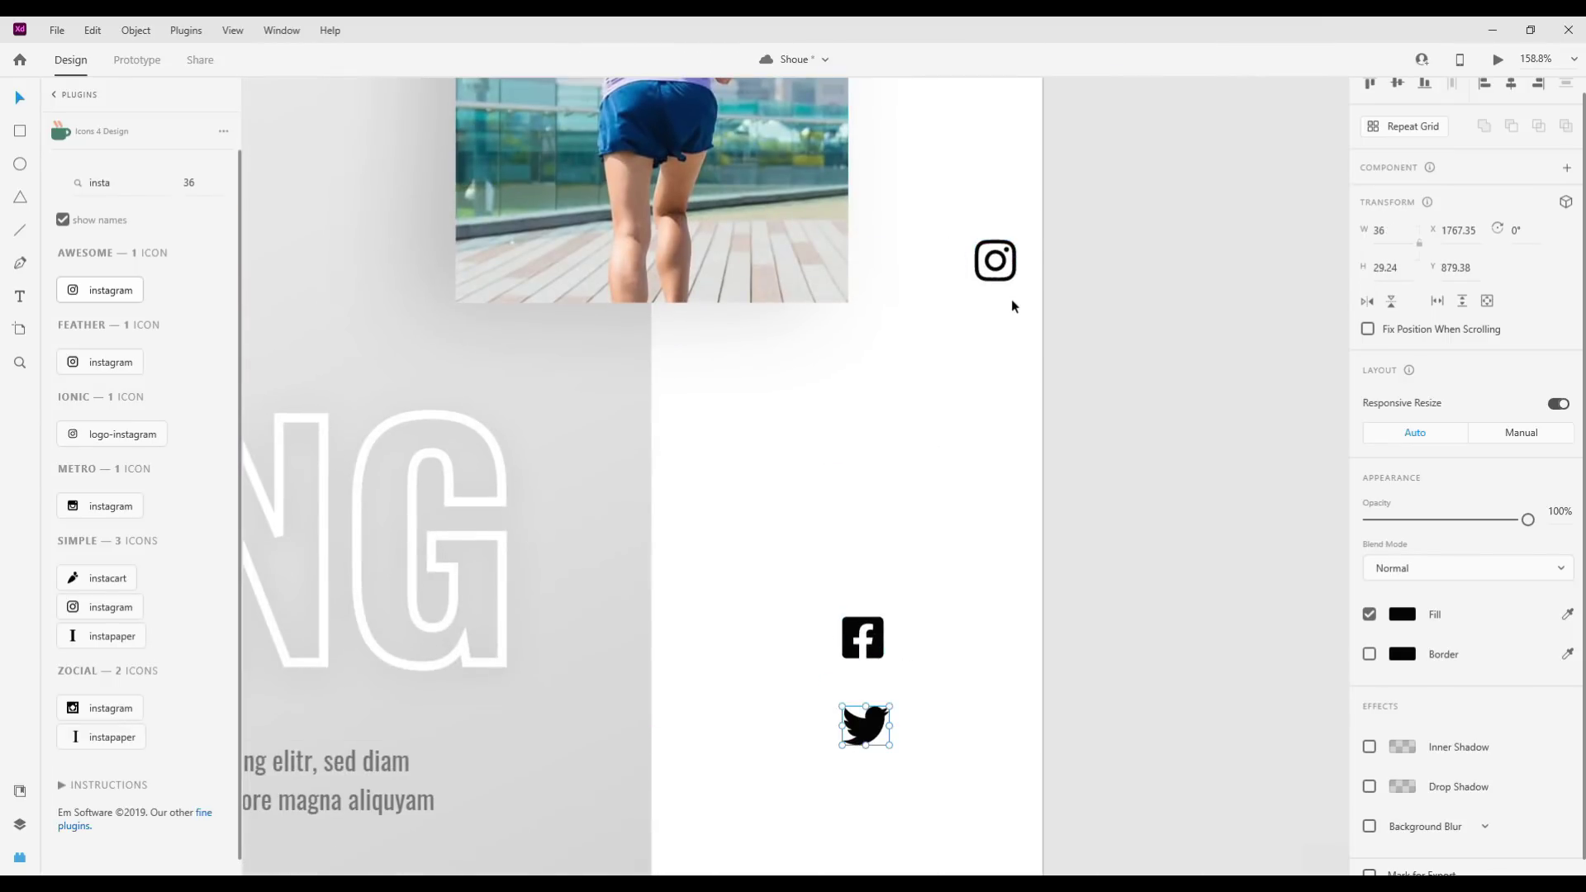
pyautogui.moveTo(1003, 283); pyautogui.dragTo(874, 841)
# Centre-align the three social icons, group them and scale the group up slightly.
pyautogui.moveTo(941, 537); pyautogui.dragTo(830, 843)
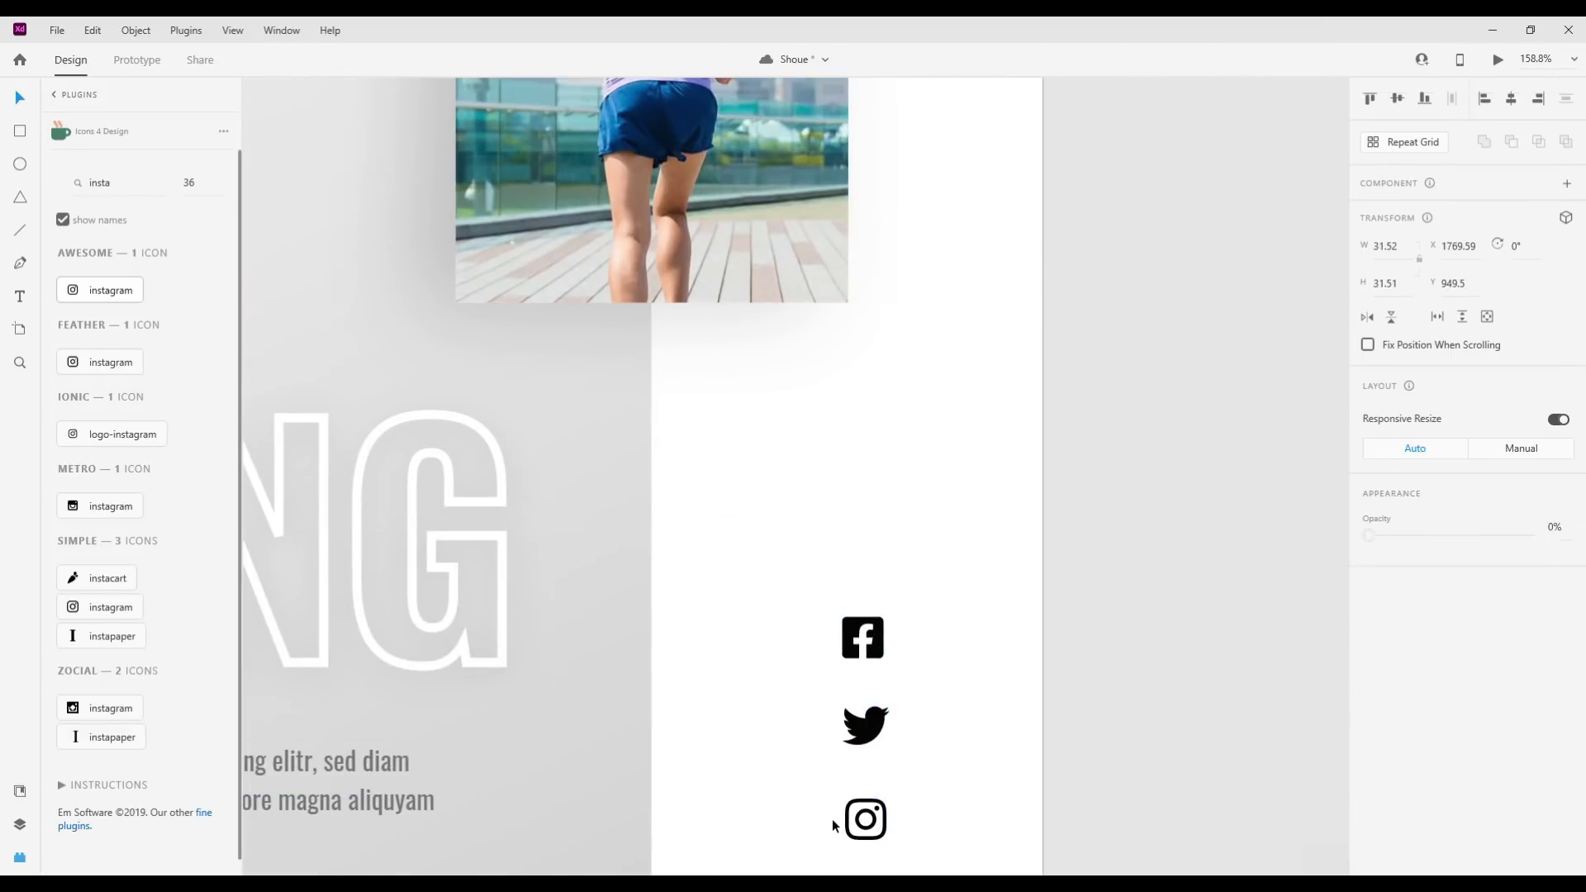
pyautogui.click(1510, 98)
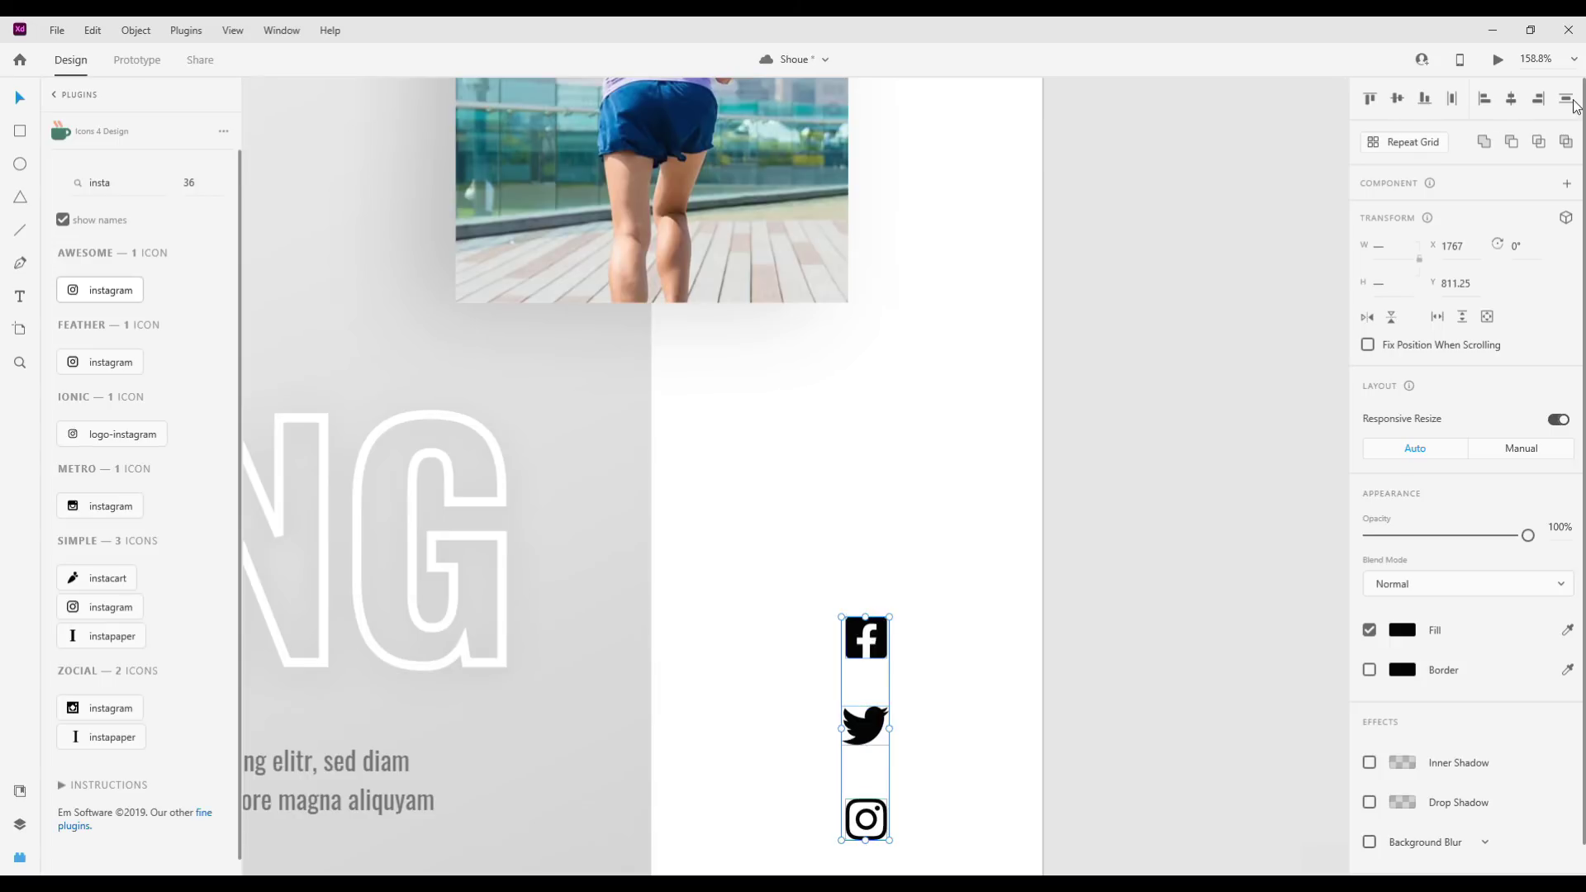
pyautogui.hotkey('ctrl', '0')
pyautogui.hotkey('ctrl', 'g')
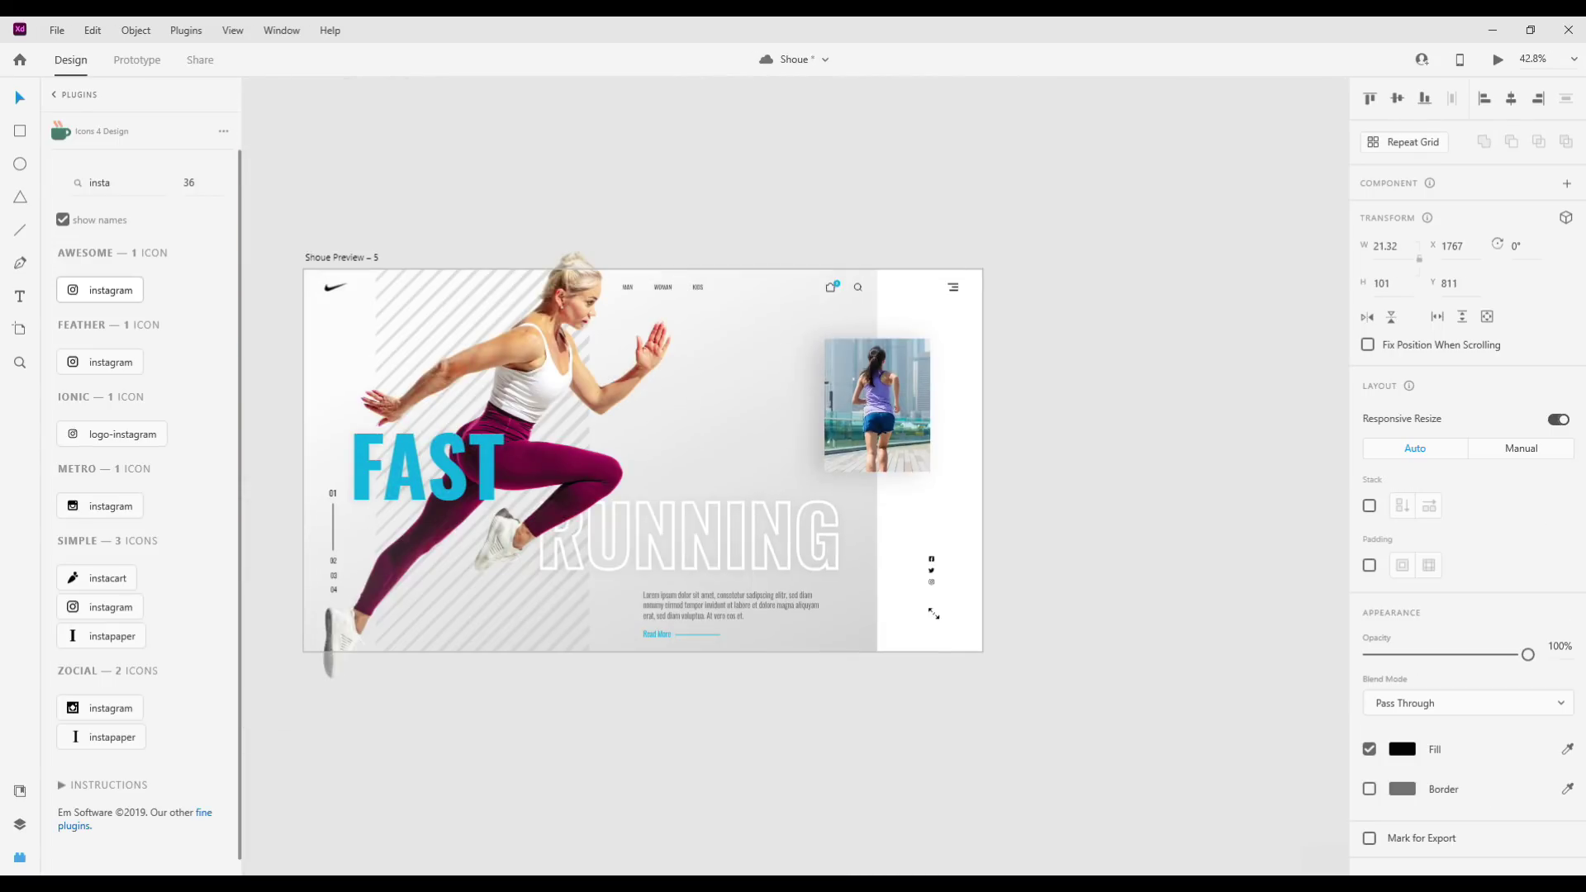
pyautogui.scroll(2, 940, 588)
pyautogui.scroll(3, 940, 588)
pyautogui.moveTo(932, 578); pyautogui.dragTo(942, 601)
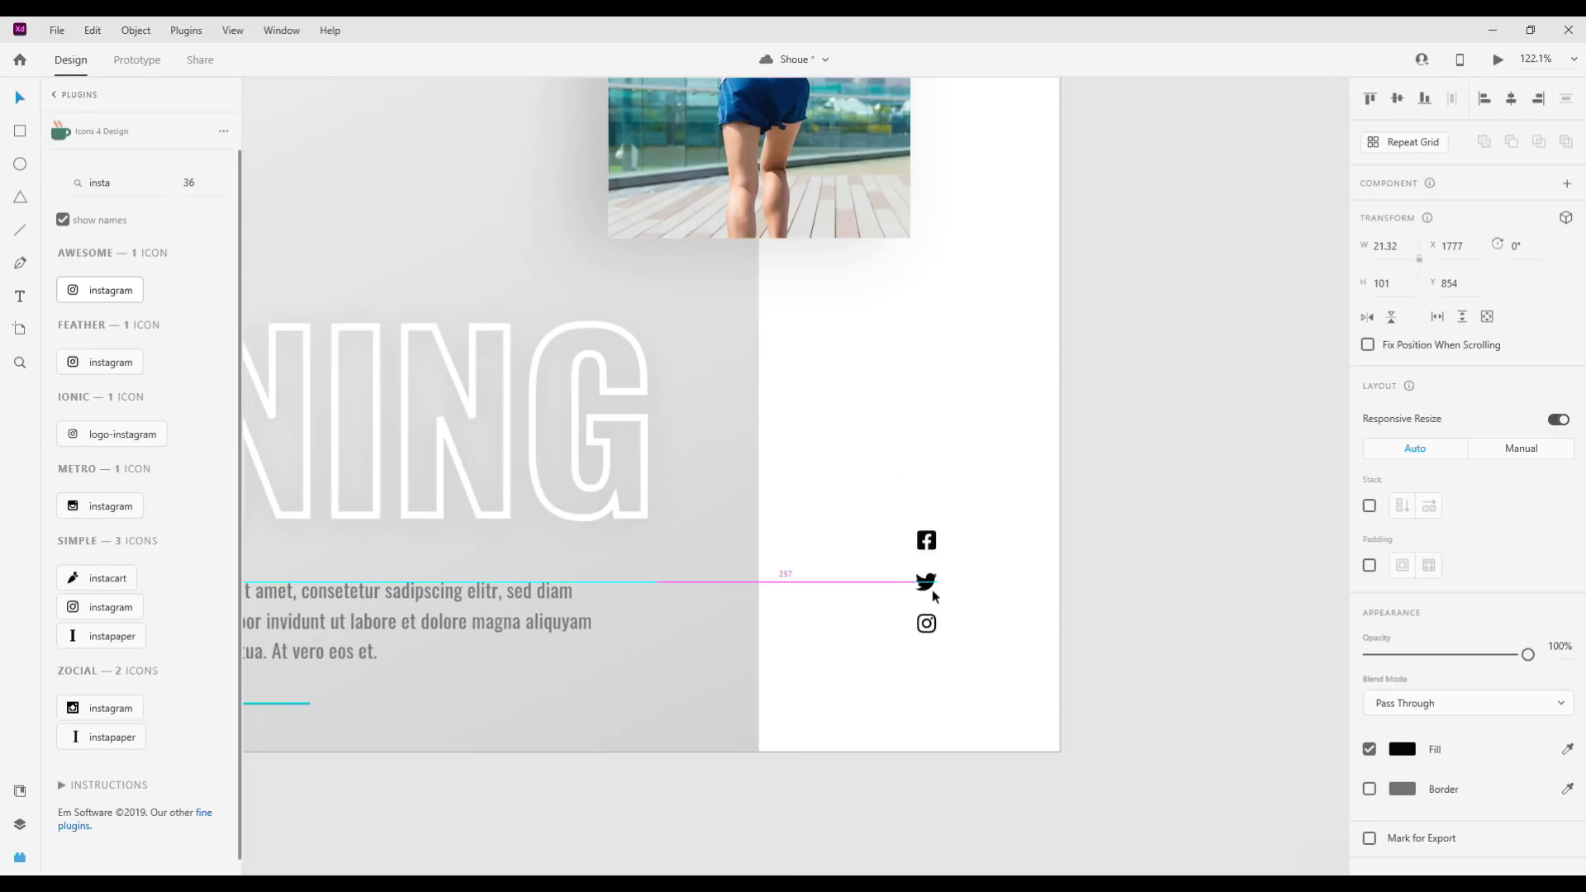
pyautogui.scroll(-3, 1029, 625)
pyautogui.click(774, 494)
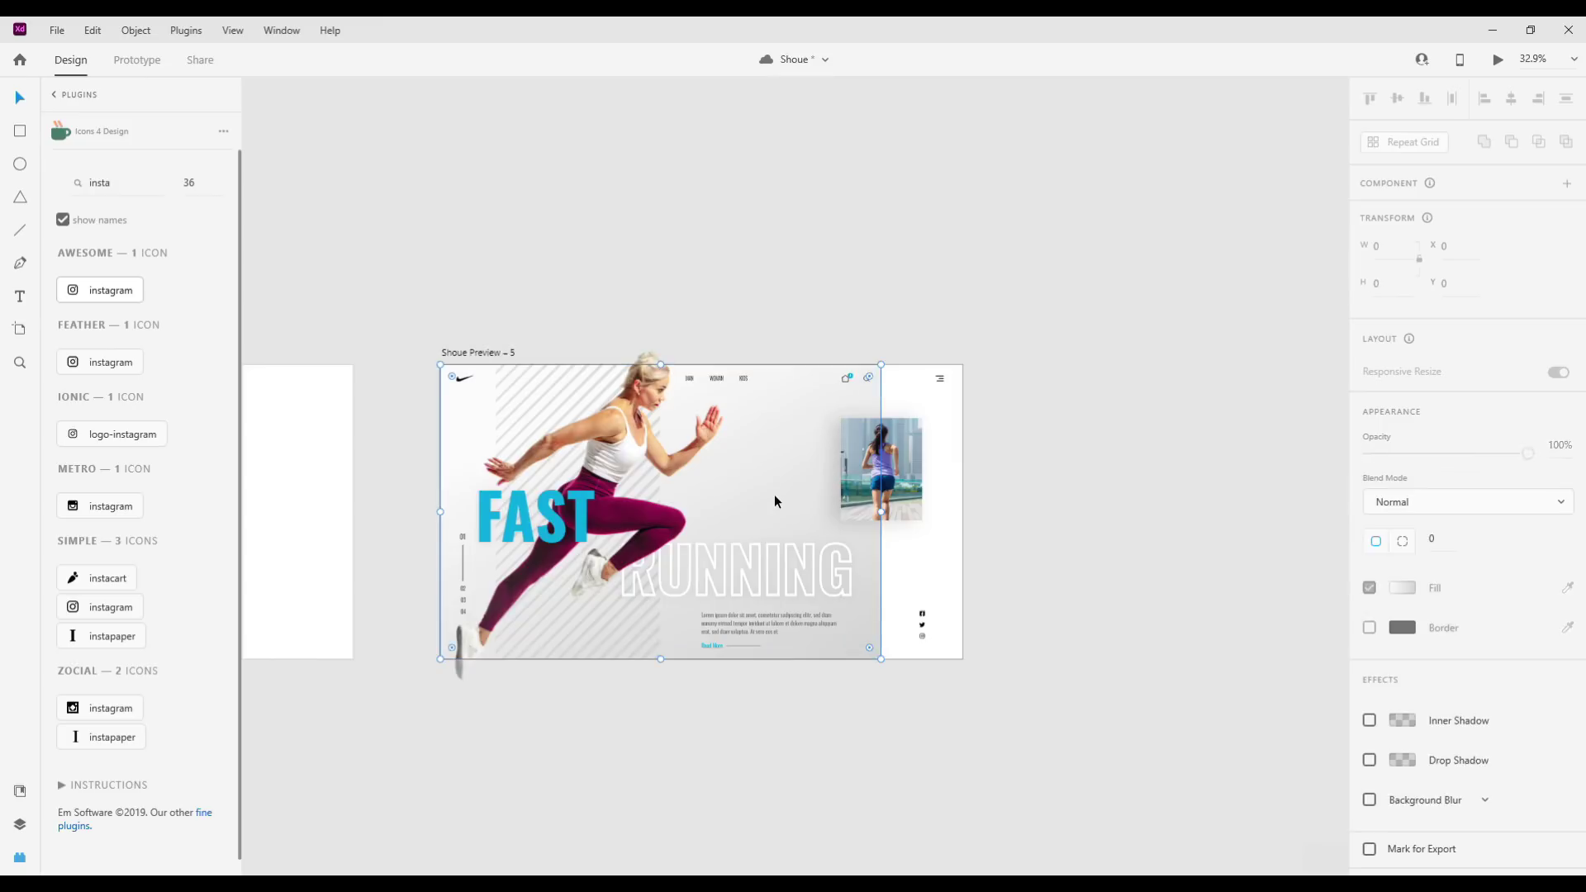
# Set the background's linear gradient stops to a light and a darker bluish grey.
pyautogui.click(1401, 600)
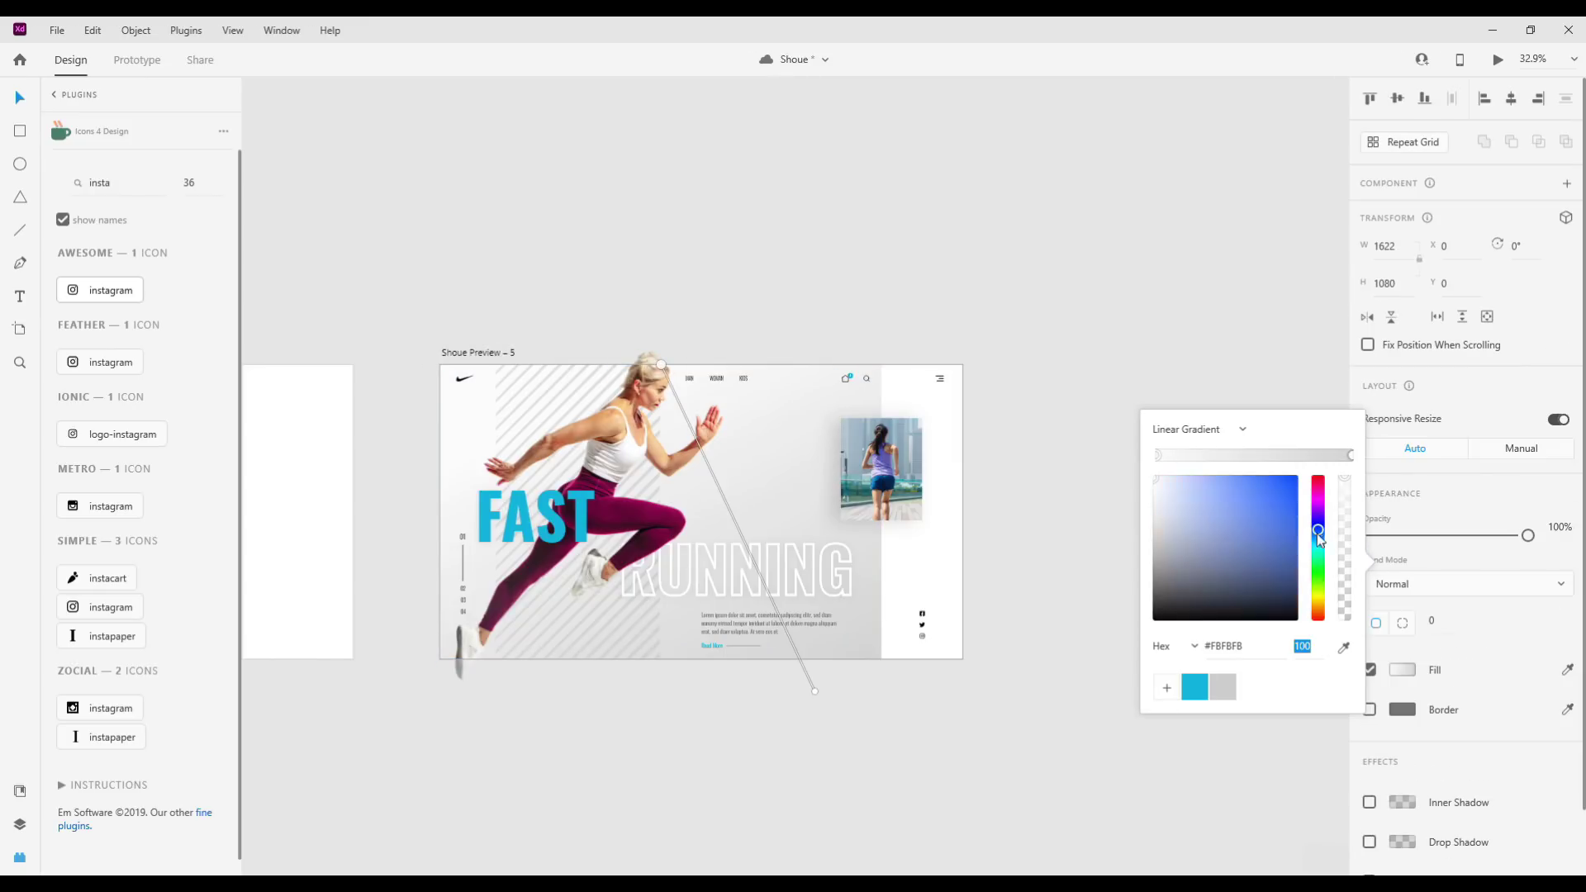
pyautogui.moveTo(1159, 496); pyautogui.dragTo(1164, 497)
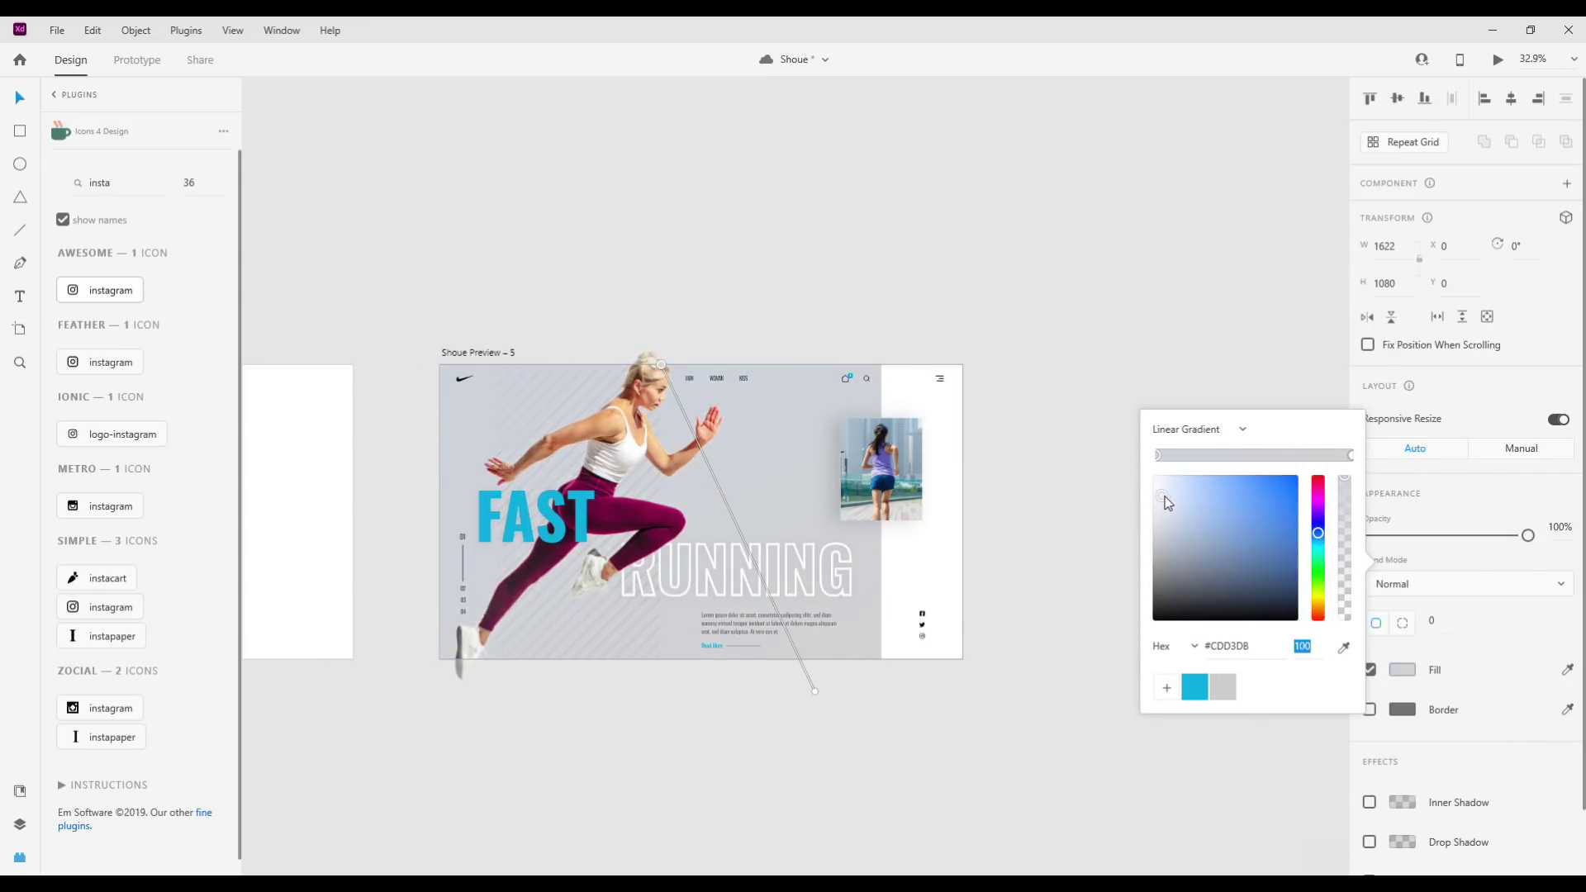
pyautogui.click(1350, 457)
pyautogui.click(1161, 497)
pyautogui.moveTo(1159, 496)
pyautogui.mouseDown()
pyautogui.moveTo(1181, 517)
pyautogui.moveTo(1154, 487)
pyautogui.mouseUp()
pyautogui.click(864, 686)
# Preview the Shoue Preview – 5 artboard maximized, then close the preview.
pyautogui.click(477, 358)
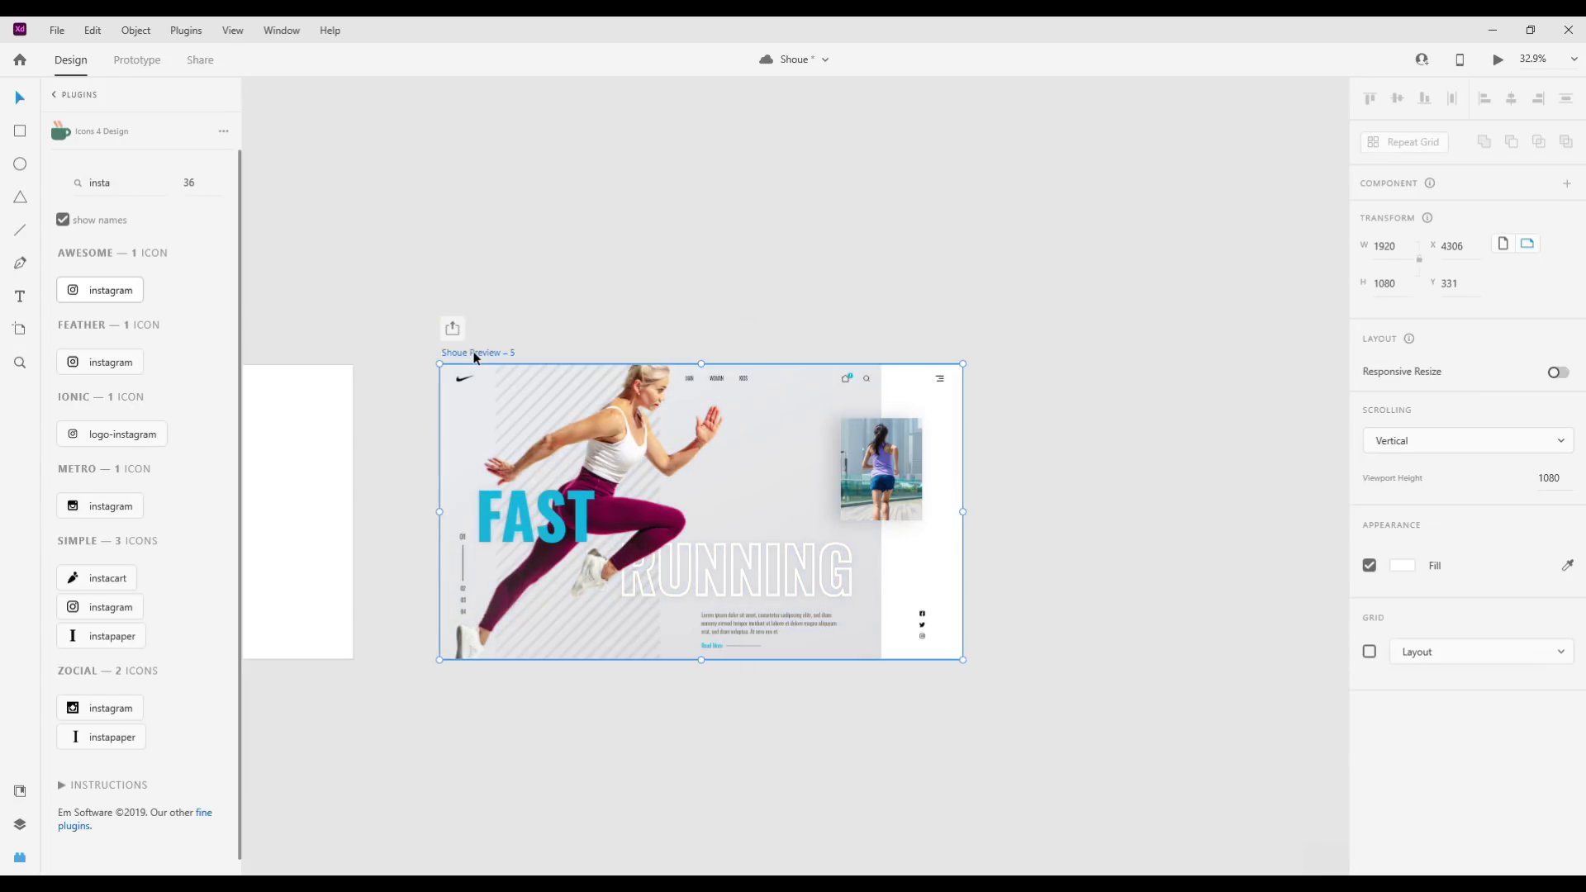
pyautogui.hotkey('ctrl', 'Return')
pyautogui.click(1415, 54)
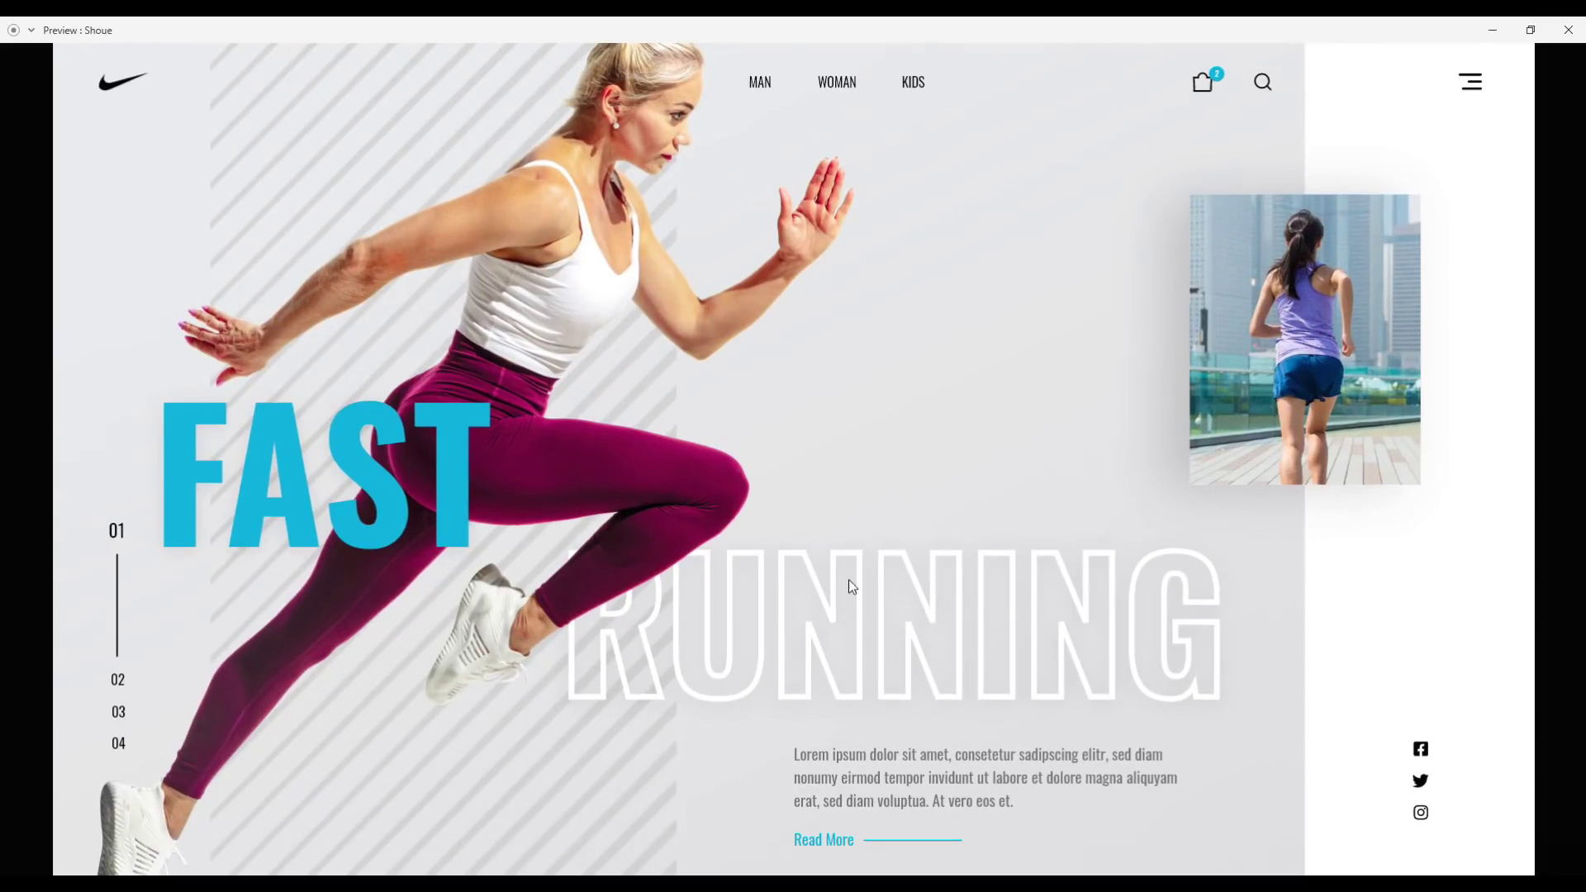
pyautogui.click(1568, 30)
pyautogui.click(983, 432)
# Alt-drag the Shoue Preview – 5 artboard to the right, creating Shoue Preview – 6.
pyautogui.scroll(-3, 983, 433)
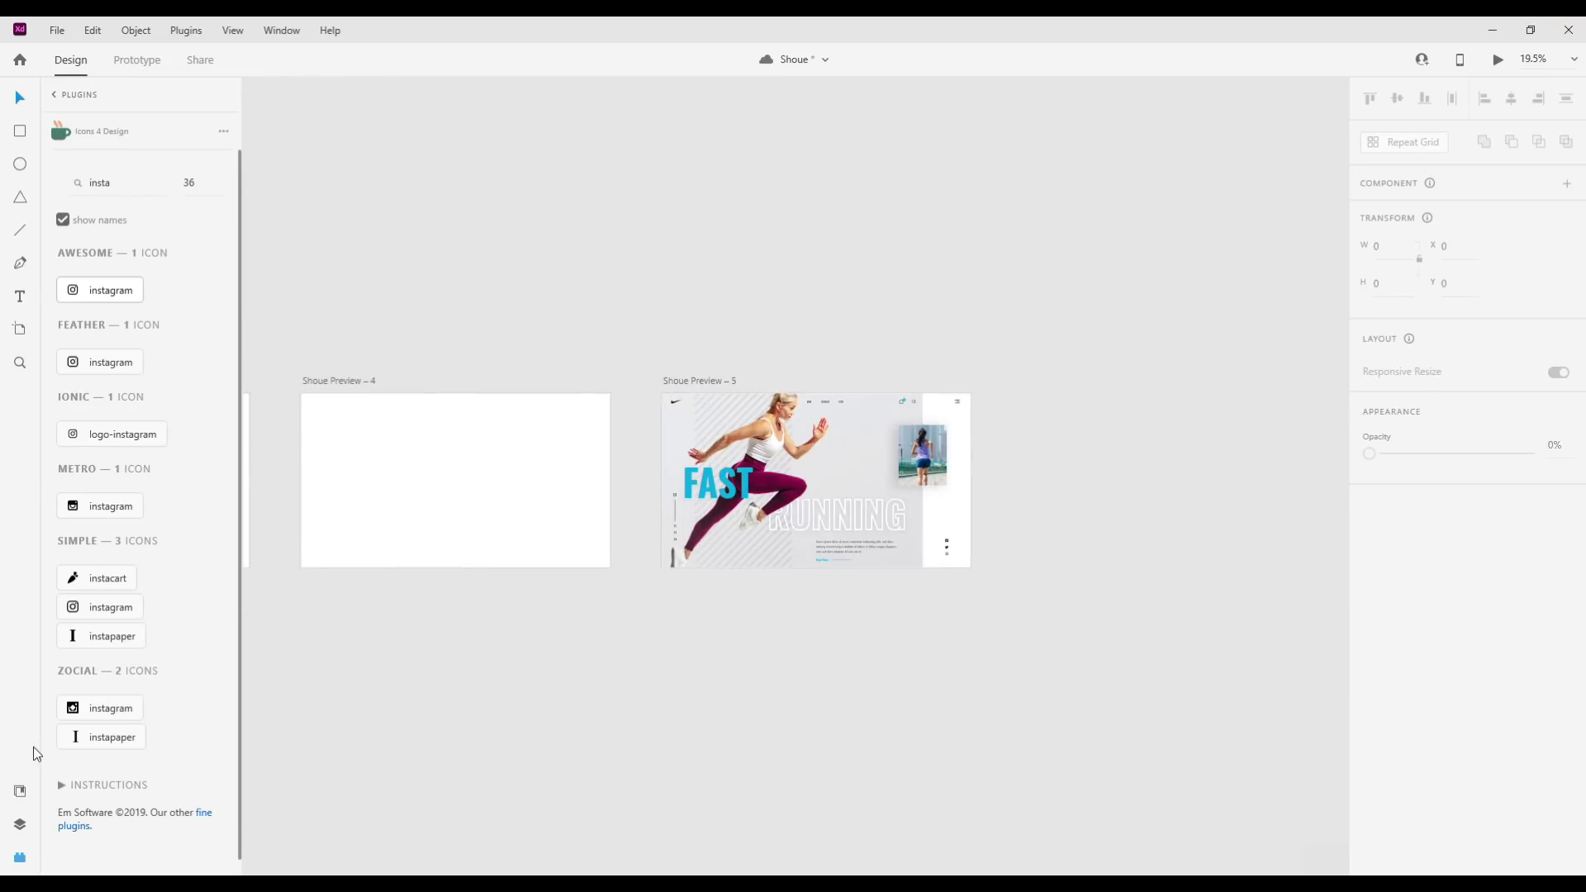
pyautogui.click(20, 823)
pyautogui.moveTo(547, 729); pyautogui.dragTo(622, 720)
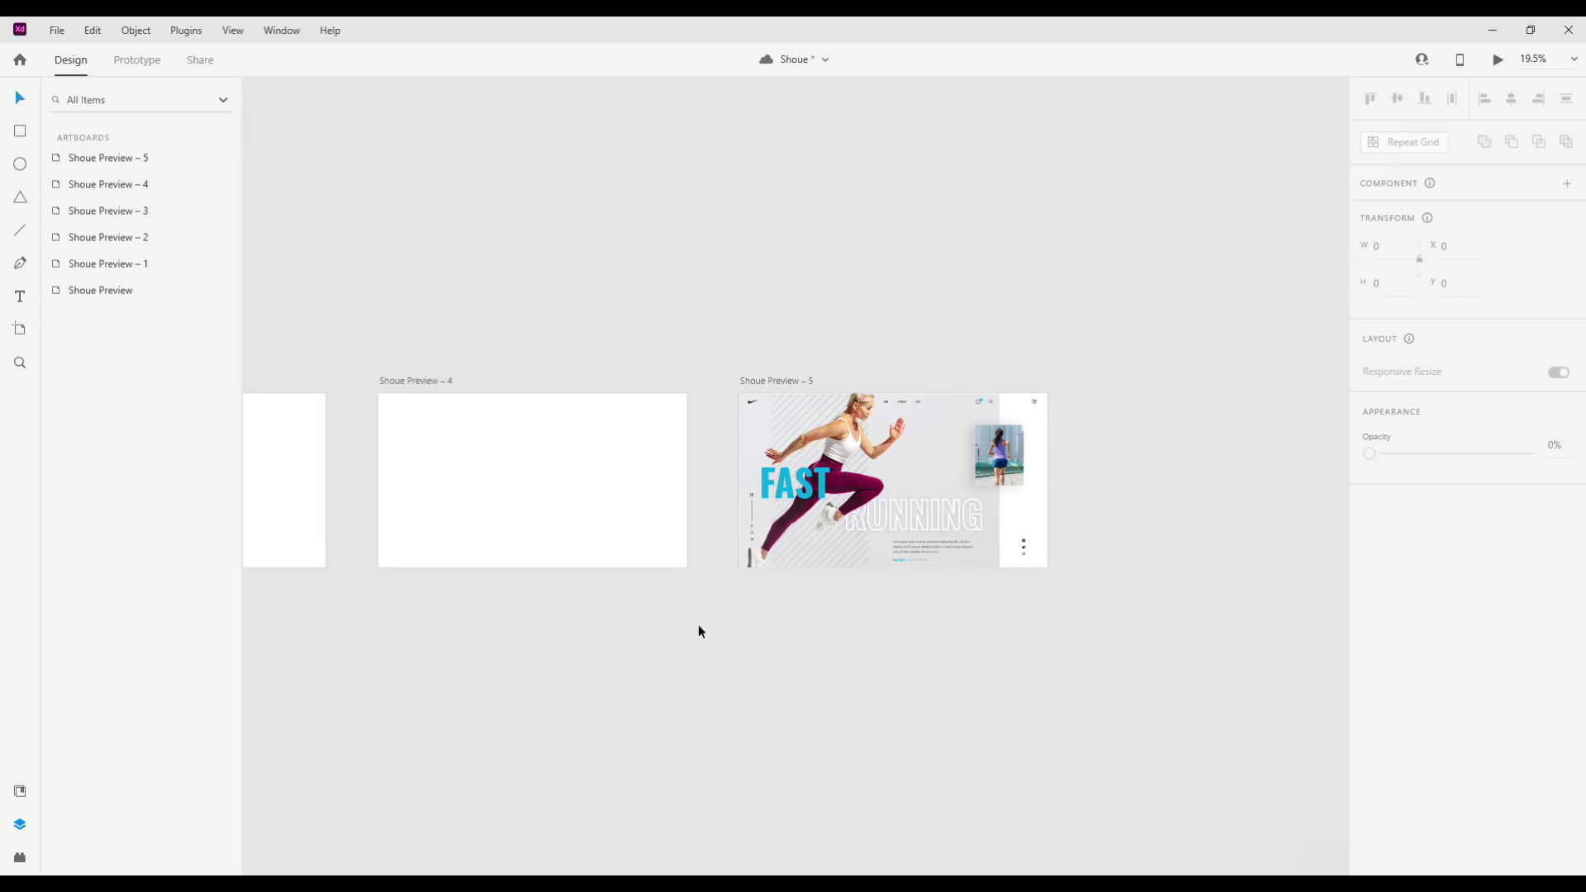
pyautogui.scroll(2, 697, 624)
pyautogui.scroll(-3, 970, 645)
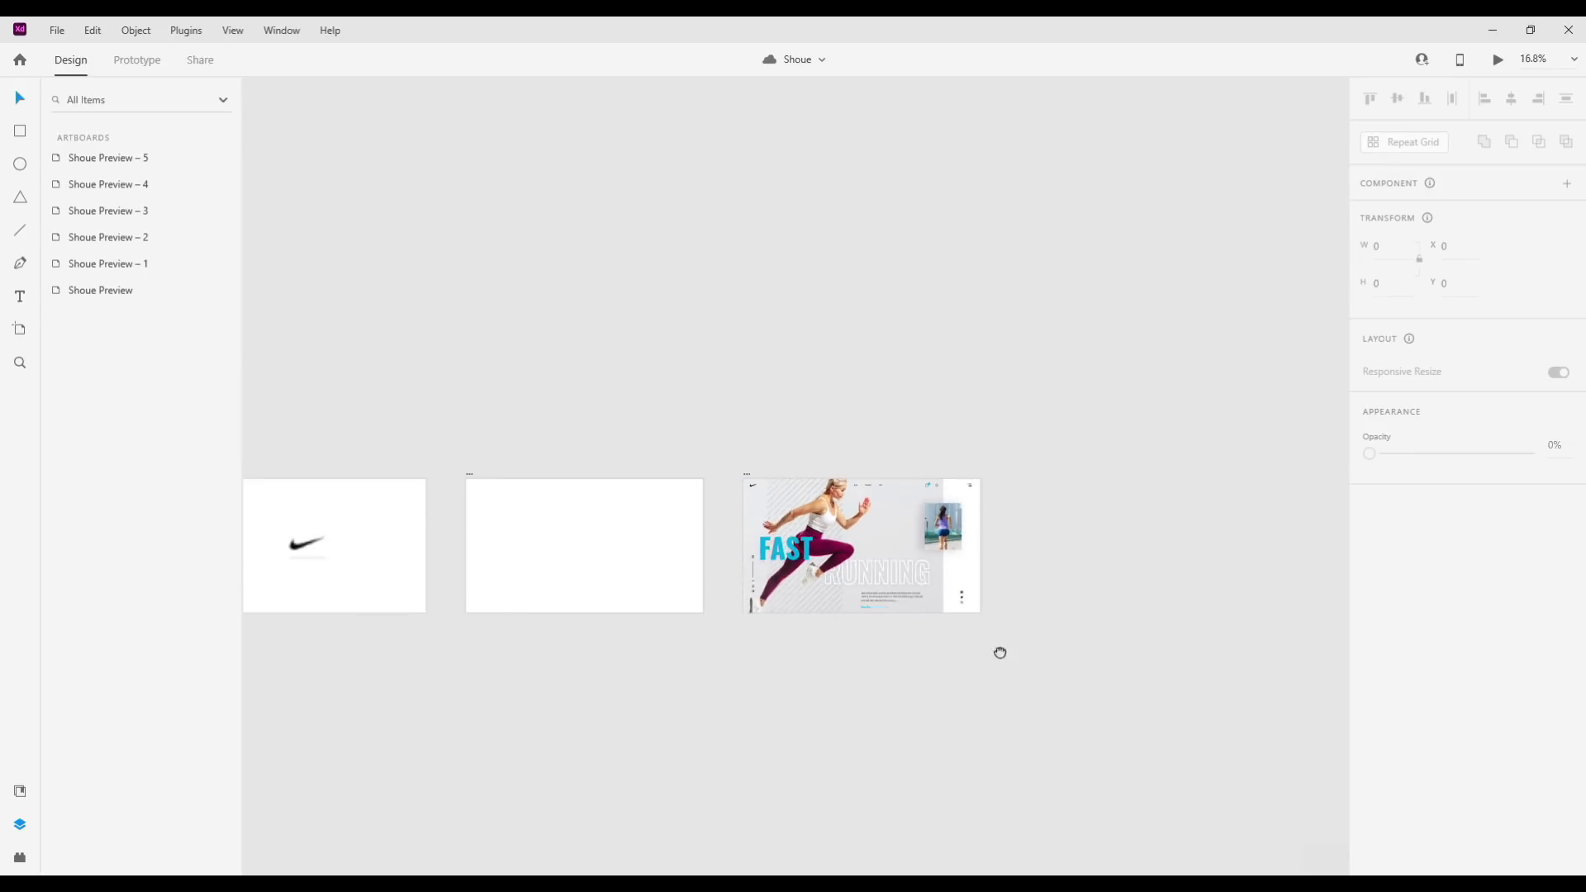
pyautogui.scroll(2, 555, 467)
pyautogui.click(555, 467)
pyautogui.moveTo(621, 457); pyautogui.dragTo(830, 460)
pyautogui.scroll(1, 720, 537)
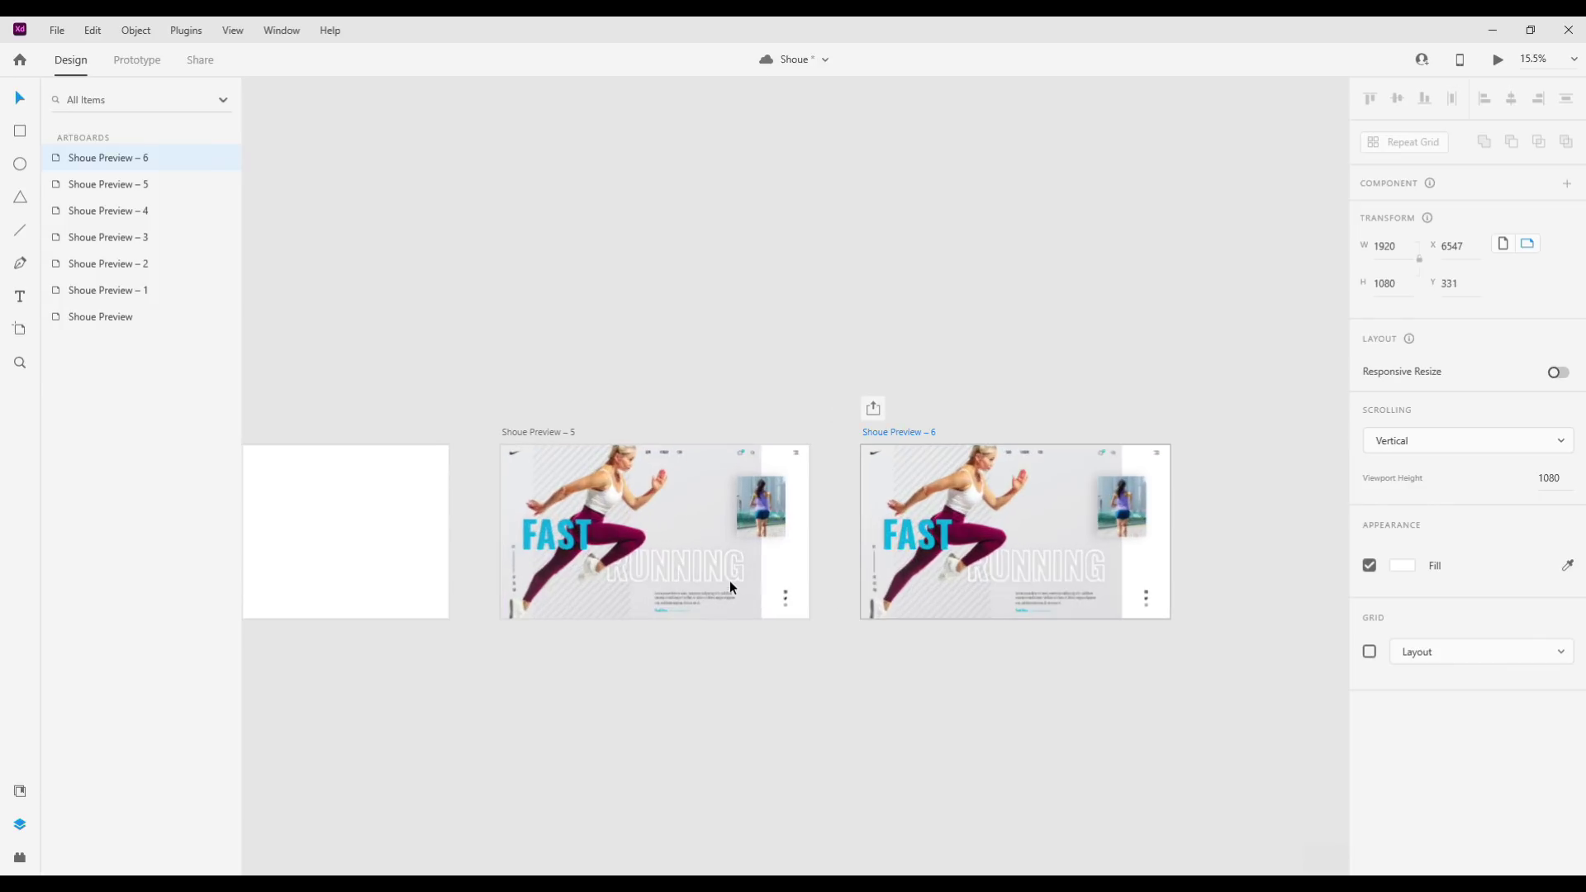
pyautogui.click(753, 502)
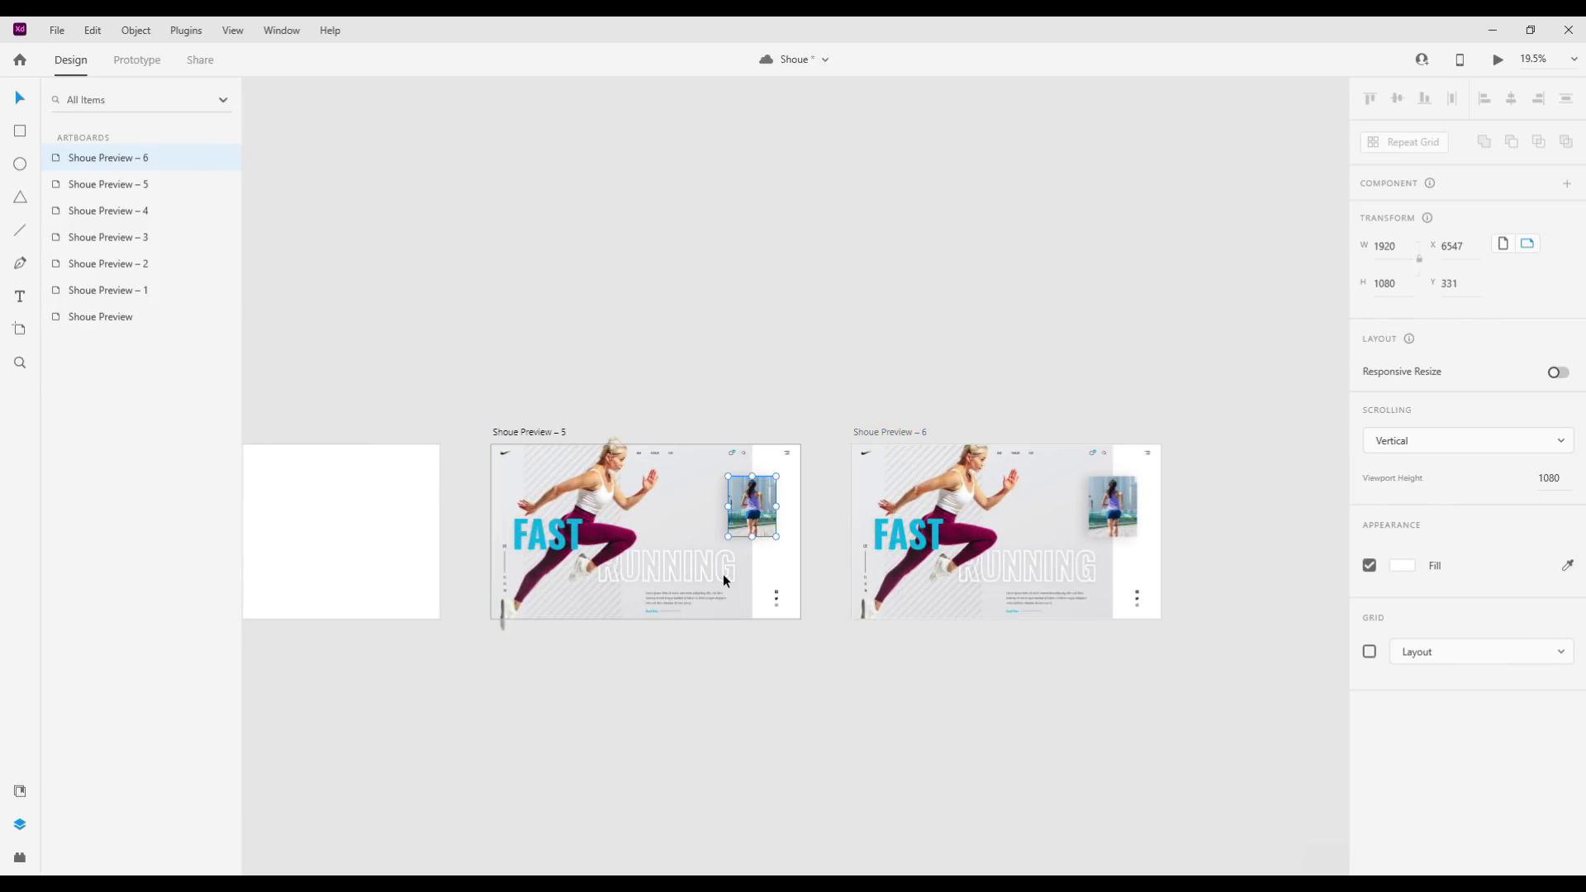
pyautogui.scroll(1, 721, 573)
pyautogui.scroll(1, 453, 476)
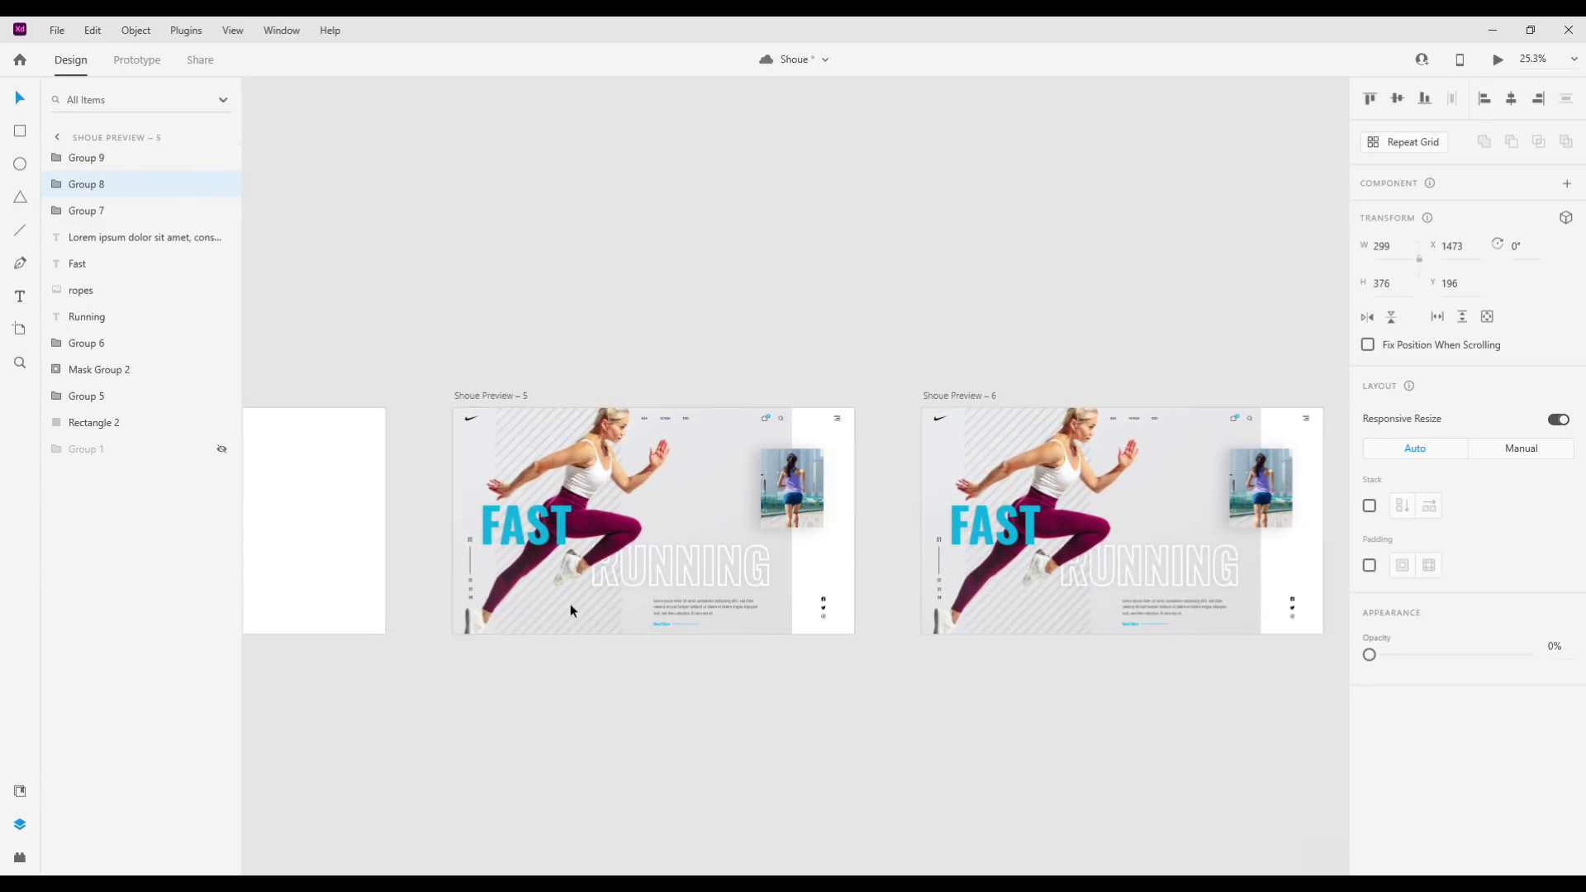
# Marquee-select Shoue Preview – 5's hero layers, including the menu icons, and group them.
pyautogui.moveTo(436, 354); pyautogui.dragTo(750, 720)
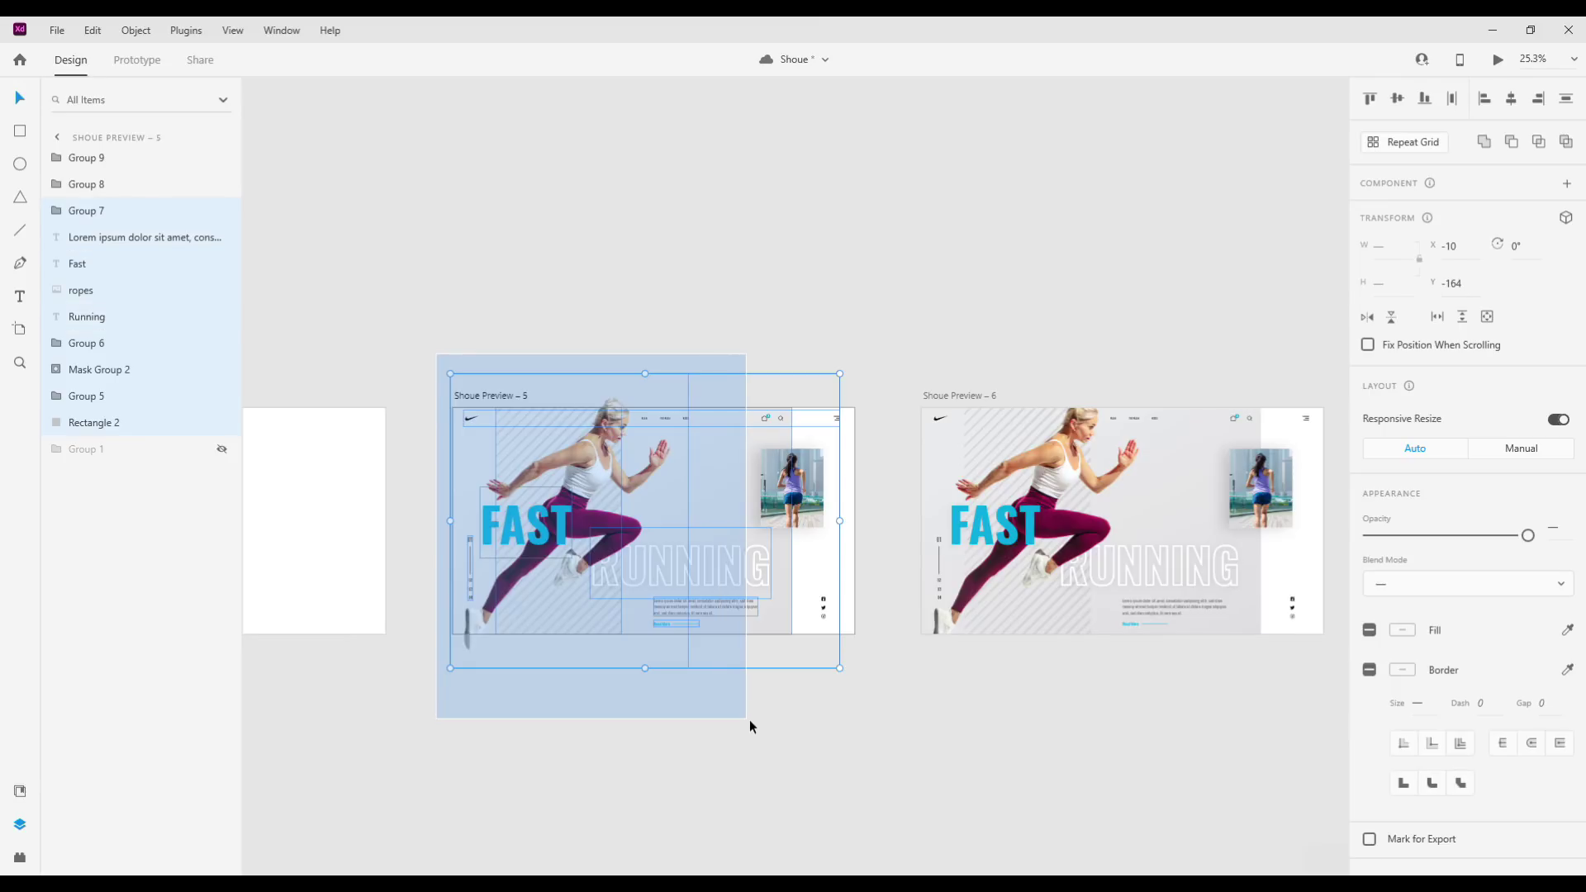
pyautogui.scroll(2, 776, 621)
pyautogui.keyDown('shift'); pyautogui.click(896, 279); pyautogui.keyUp('shift')
pyautogui.keyDown('shift'); pyautogui.click(894, 279); pyautogui.keyUp('shift')
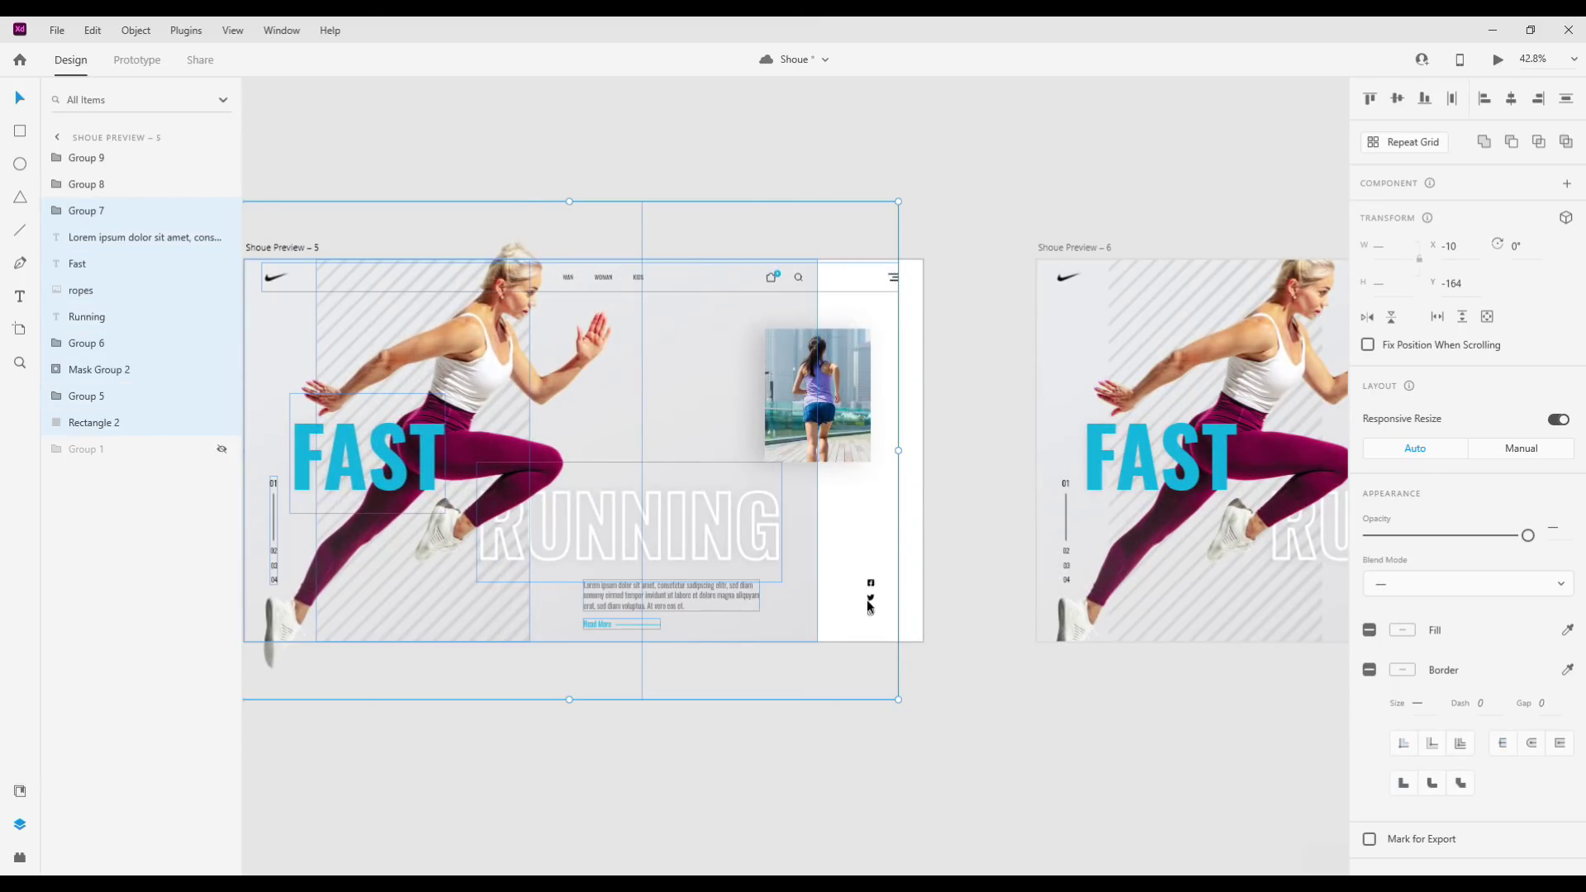
pyautogui.hotkey('ctrl', 'g')
pyautogui.click(834, 385)
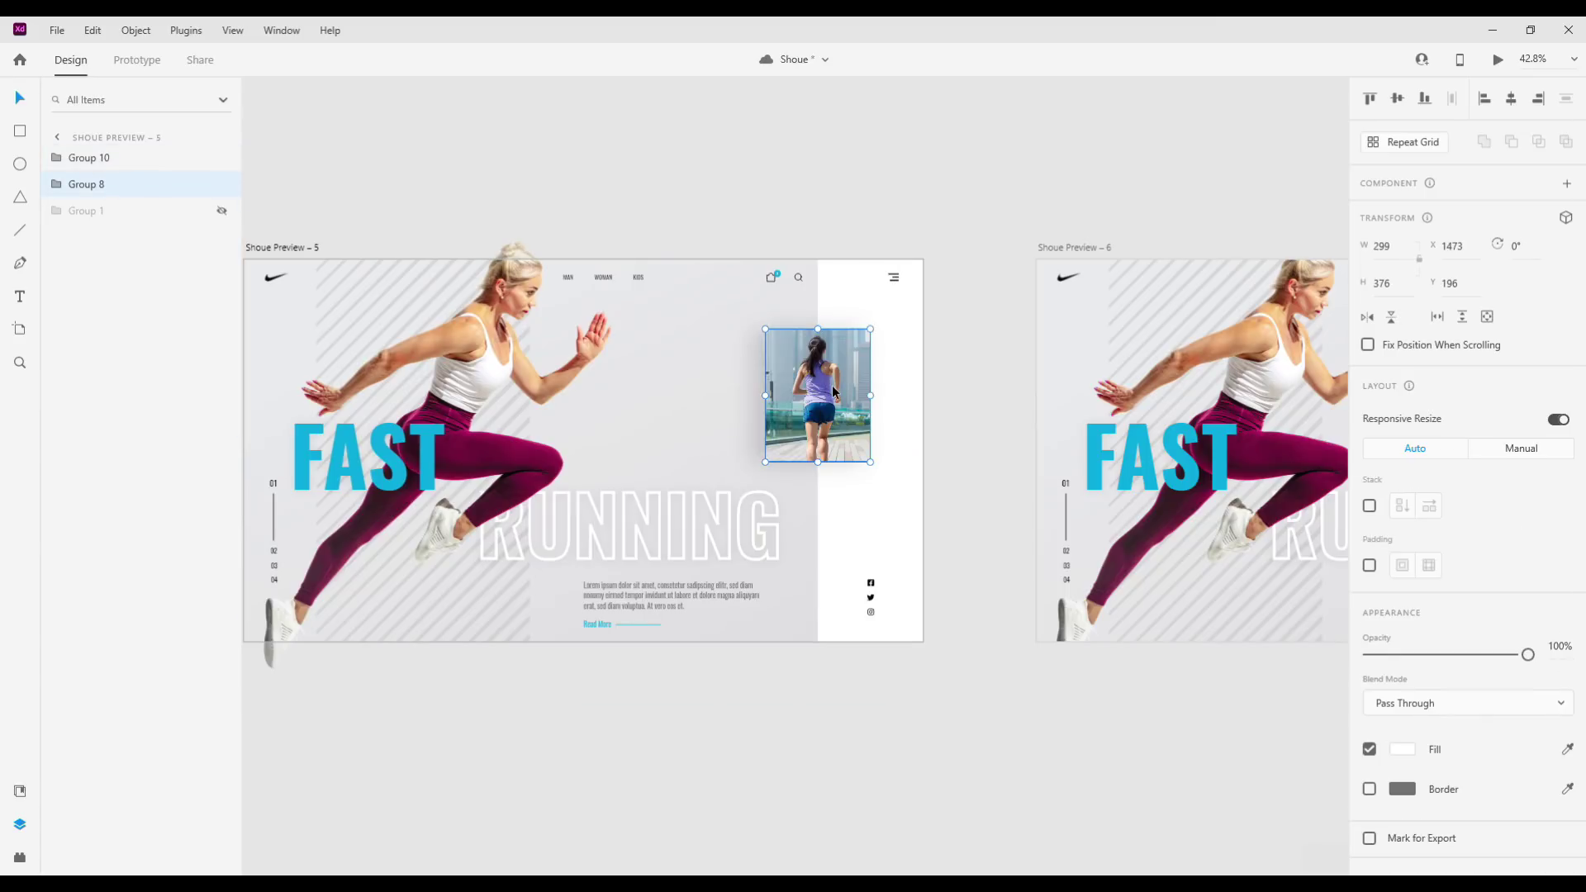
pyautogui.scroll(-3, 834, 390)
# Try narrowing the hero group from its right handle, undoing the unwanted resizes.
pyautogui.click(991, 466)
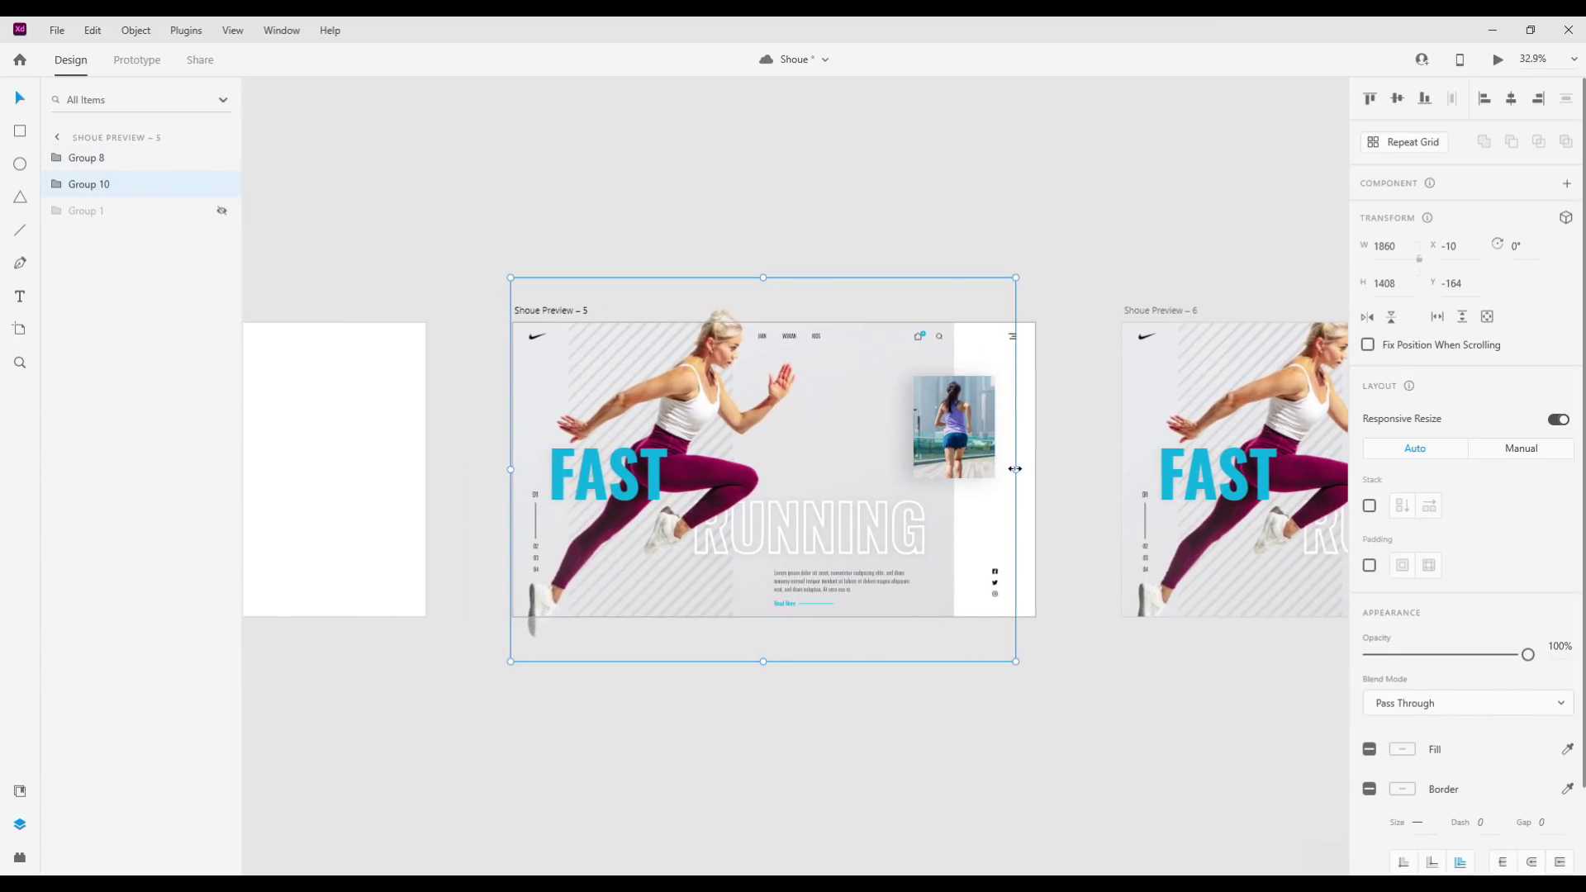
pyautogui.moveTo(982, 470); pyautogui.dragTo(534, 474)
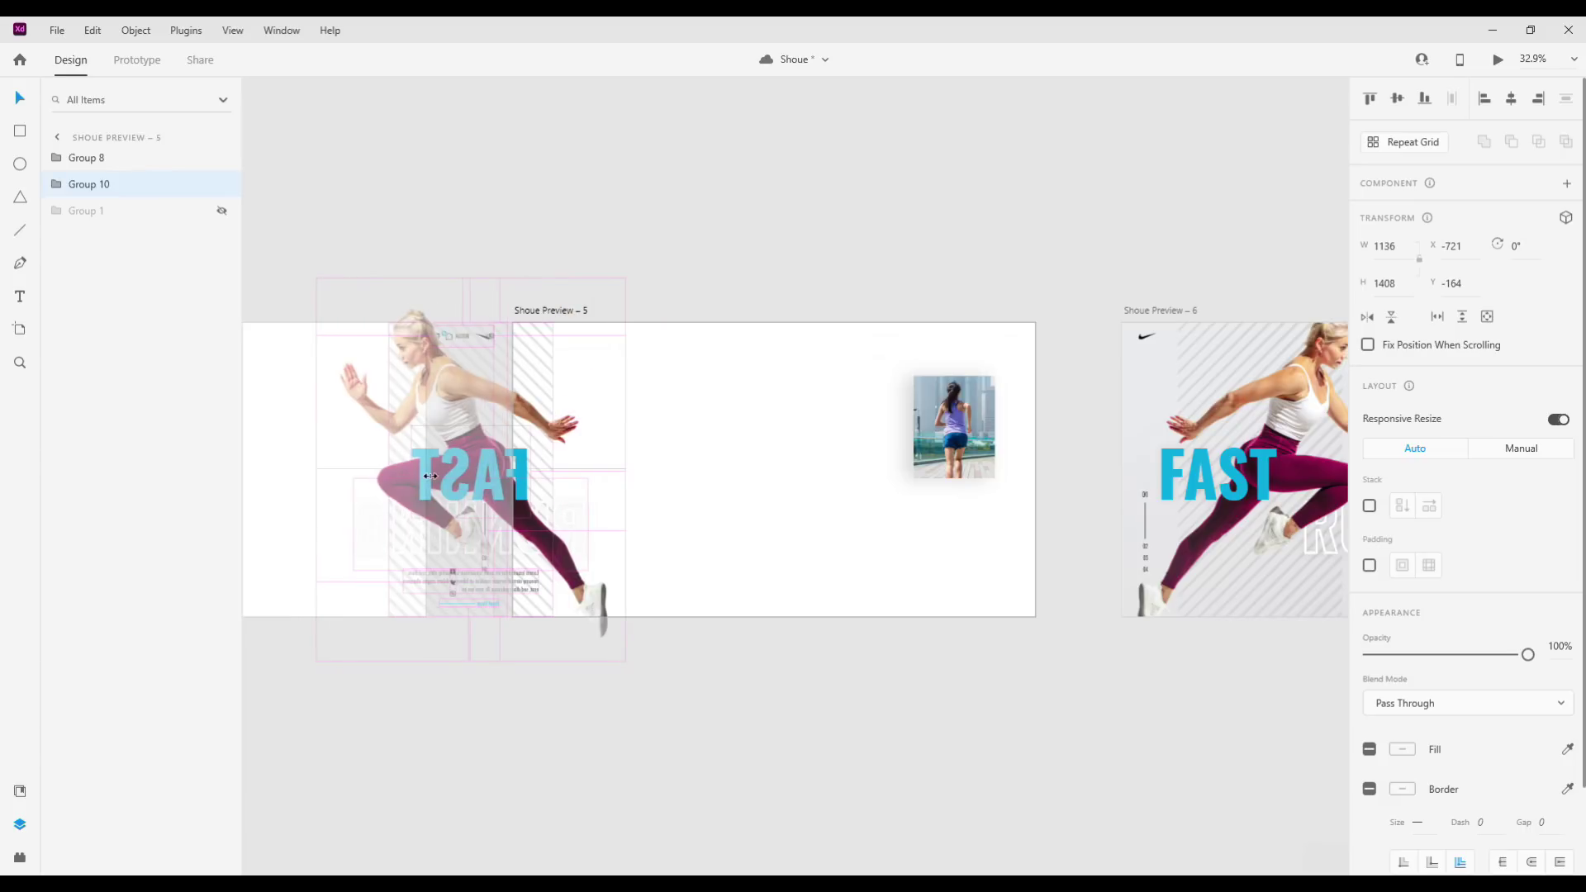
pyautogui.moveTo(534, 474); pyautogui.dragTo(408, 478)
pyautogui.hotkey('ctrl', 'z')
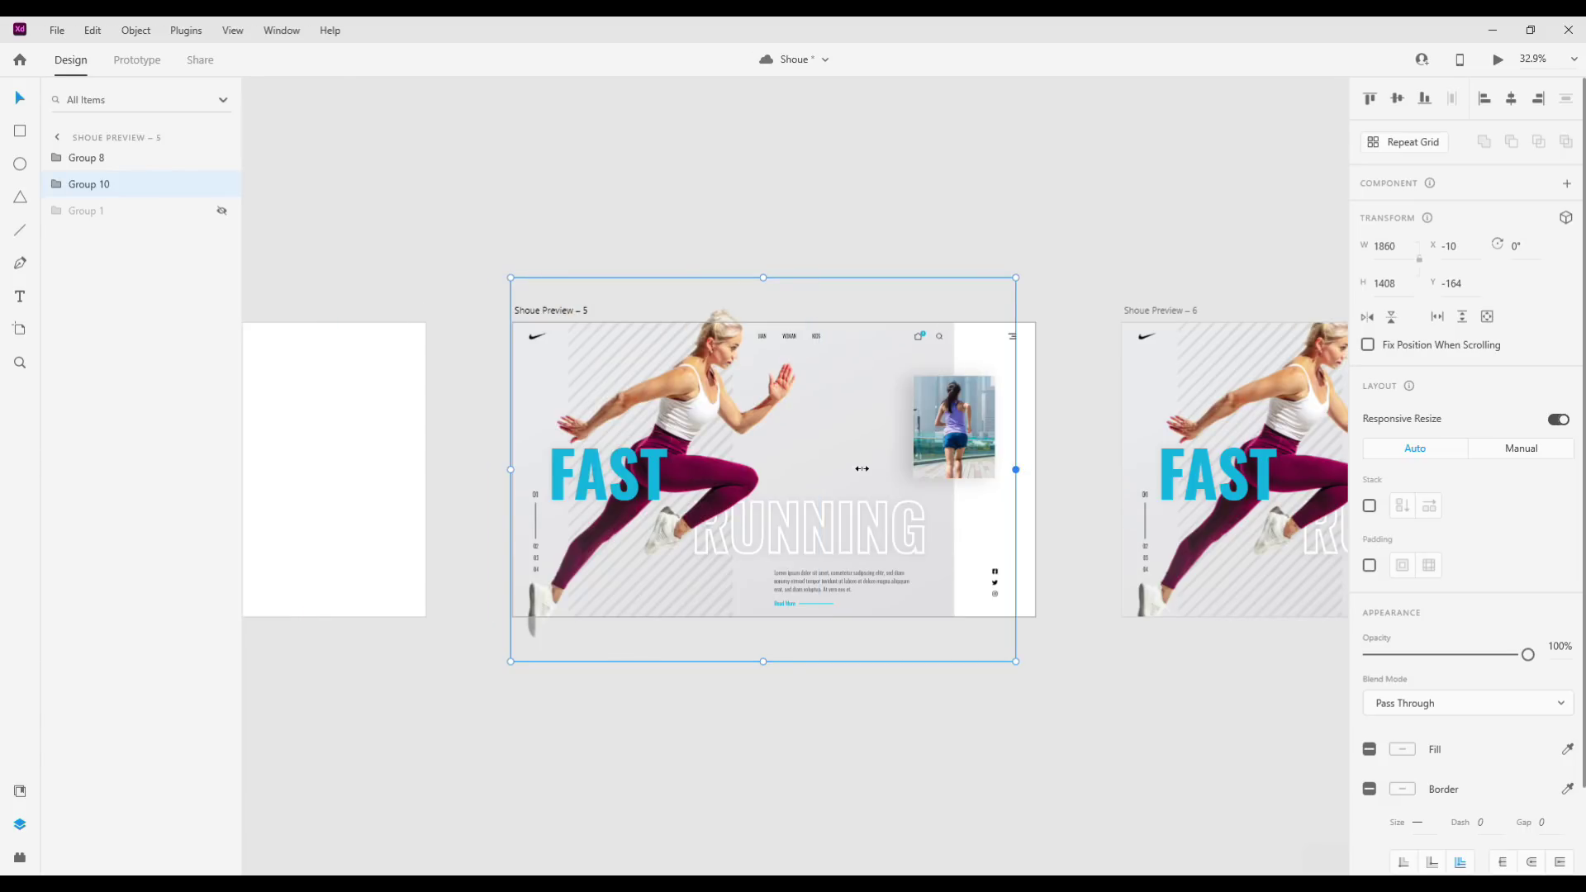
pyautogui.moveTo(861, 469); pyautogui.dragTo(514, 475)
pyautogui.moveTo(1527, 655); pyautogui.dragTo(1528, 655)
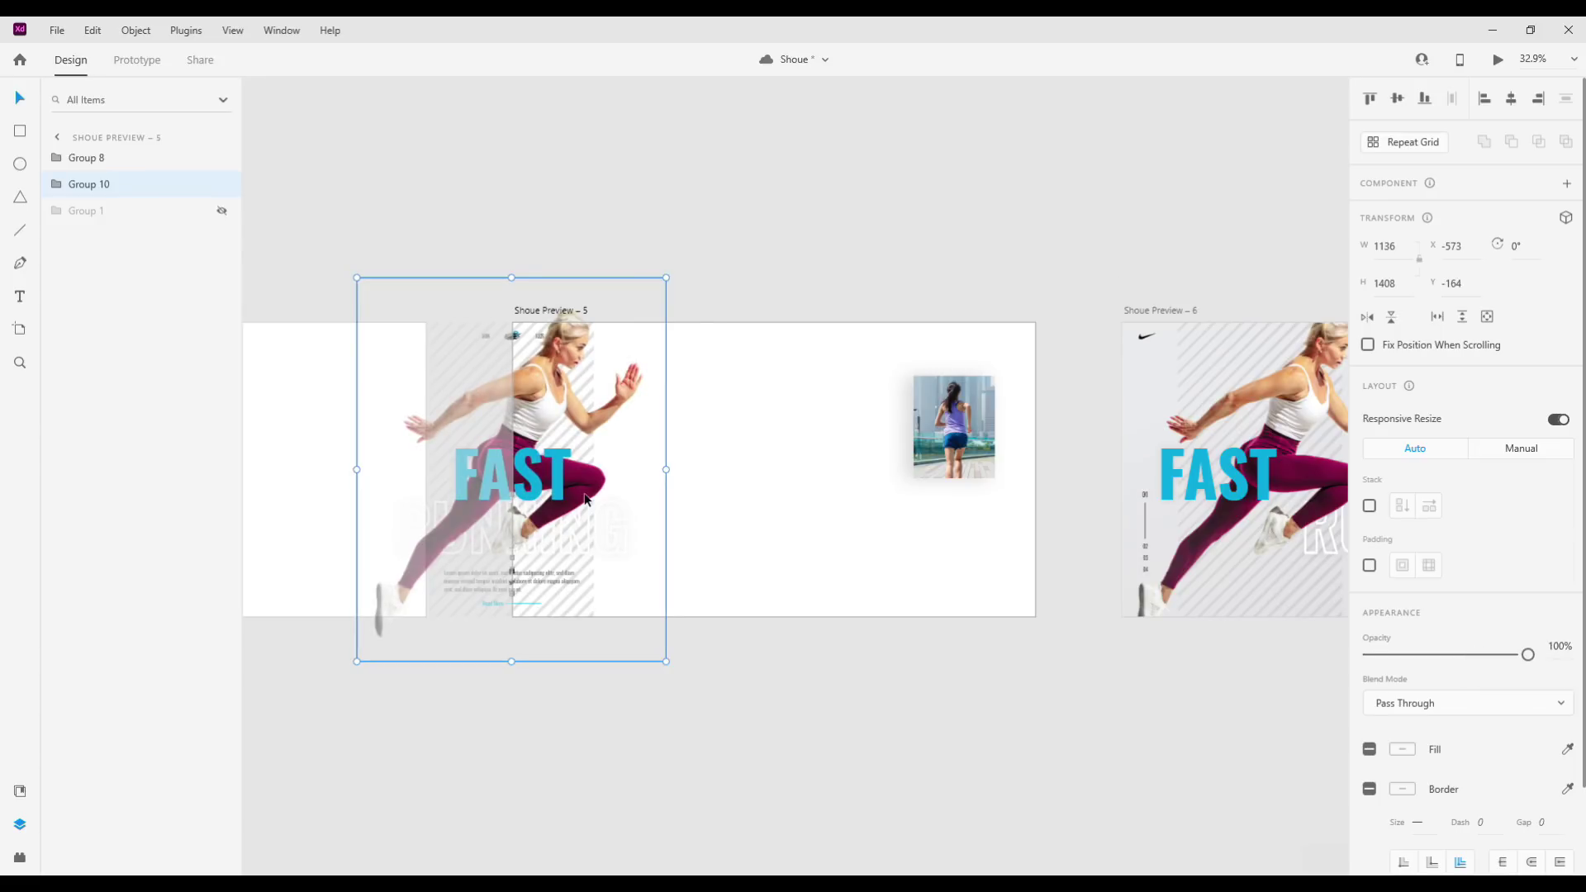
pyautogui.moveTo(585, 499); pyautogui.dragTo(821, 499)
pyautogui.hotkey('ctrl', 'z')
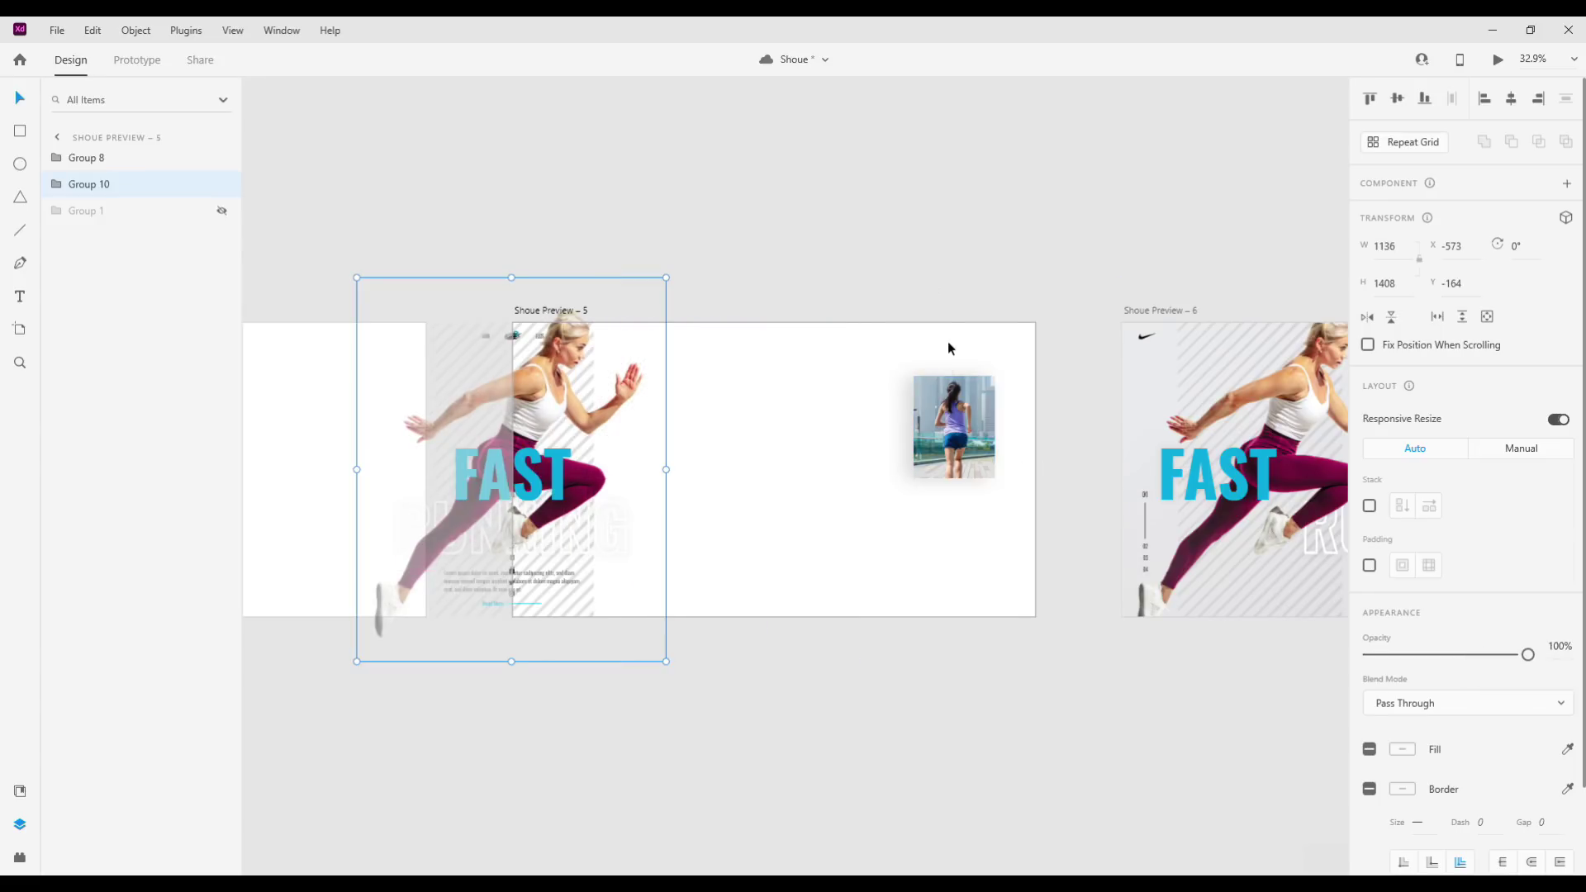
pyautogui.hotkey('ctrl', 'z')
# Shift the hero group left, narrow it to about 1228 wide, and fade it to 0% opacity.
pyautogui.moveTo(1001, 470); pyautogui.dragTo(576, 469)
pyautogui.hotkey('ctrl', 'z')
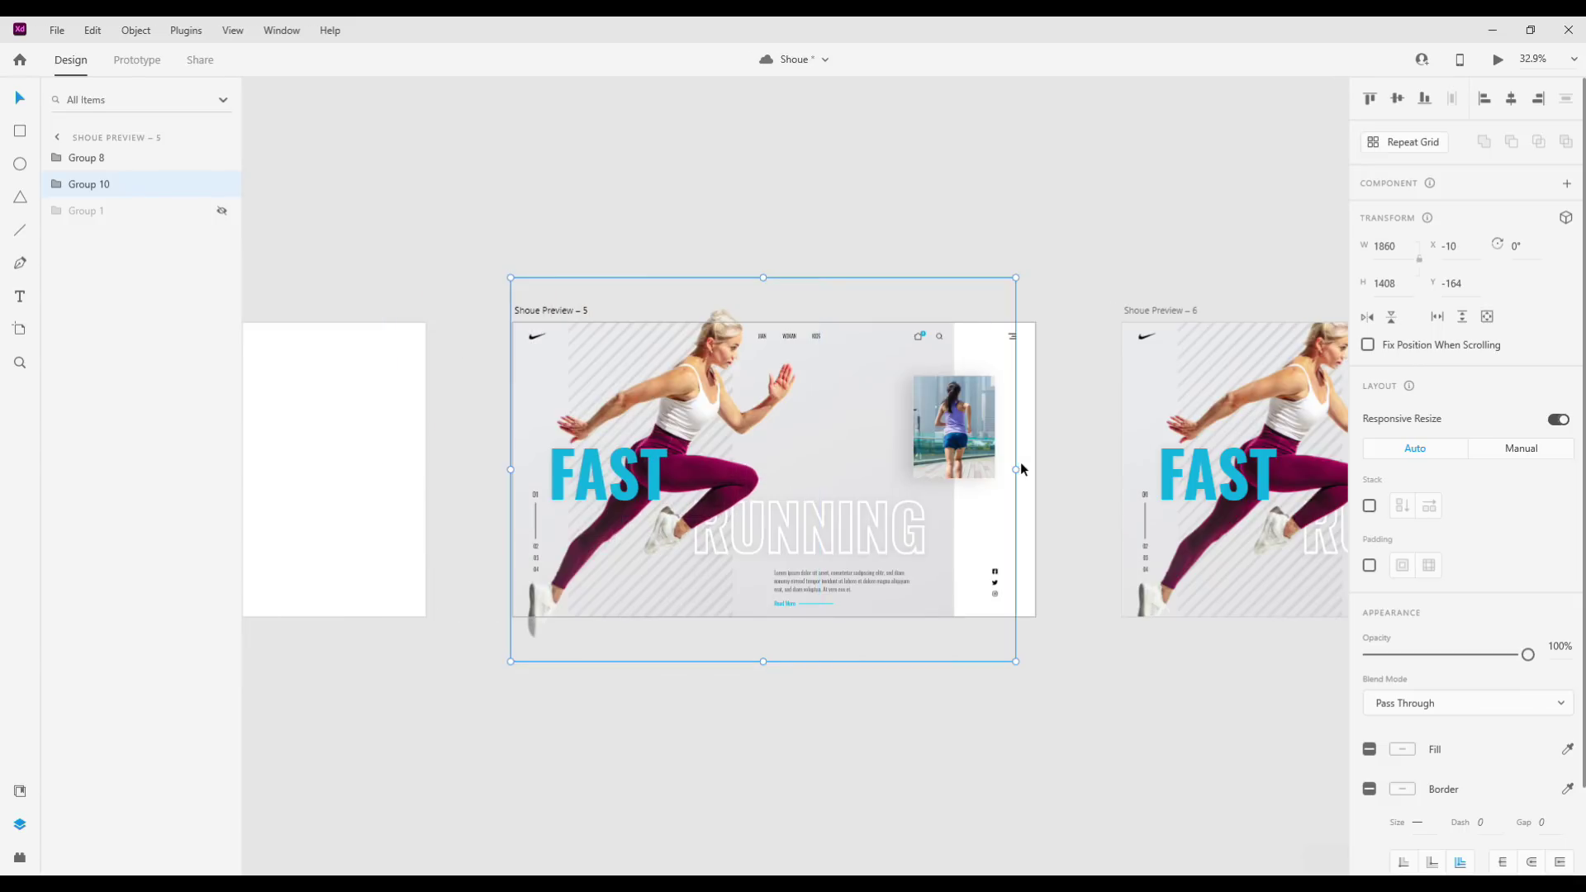
pyautogui.moveTo(853, 475); pyautogui.dragTo(652, 480)
pyautogui.moveTo(833, 471)
pyautogui.mouseDown()
pyautogui.moveTo(661, 471)
pyautogui.moveTo(715, 471)
pyautogui.mouseUp()
pyautogui.hotkey('ctrl', 'z')
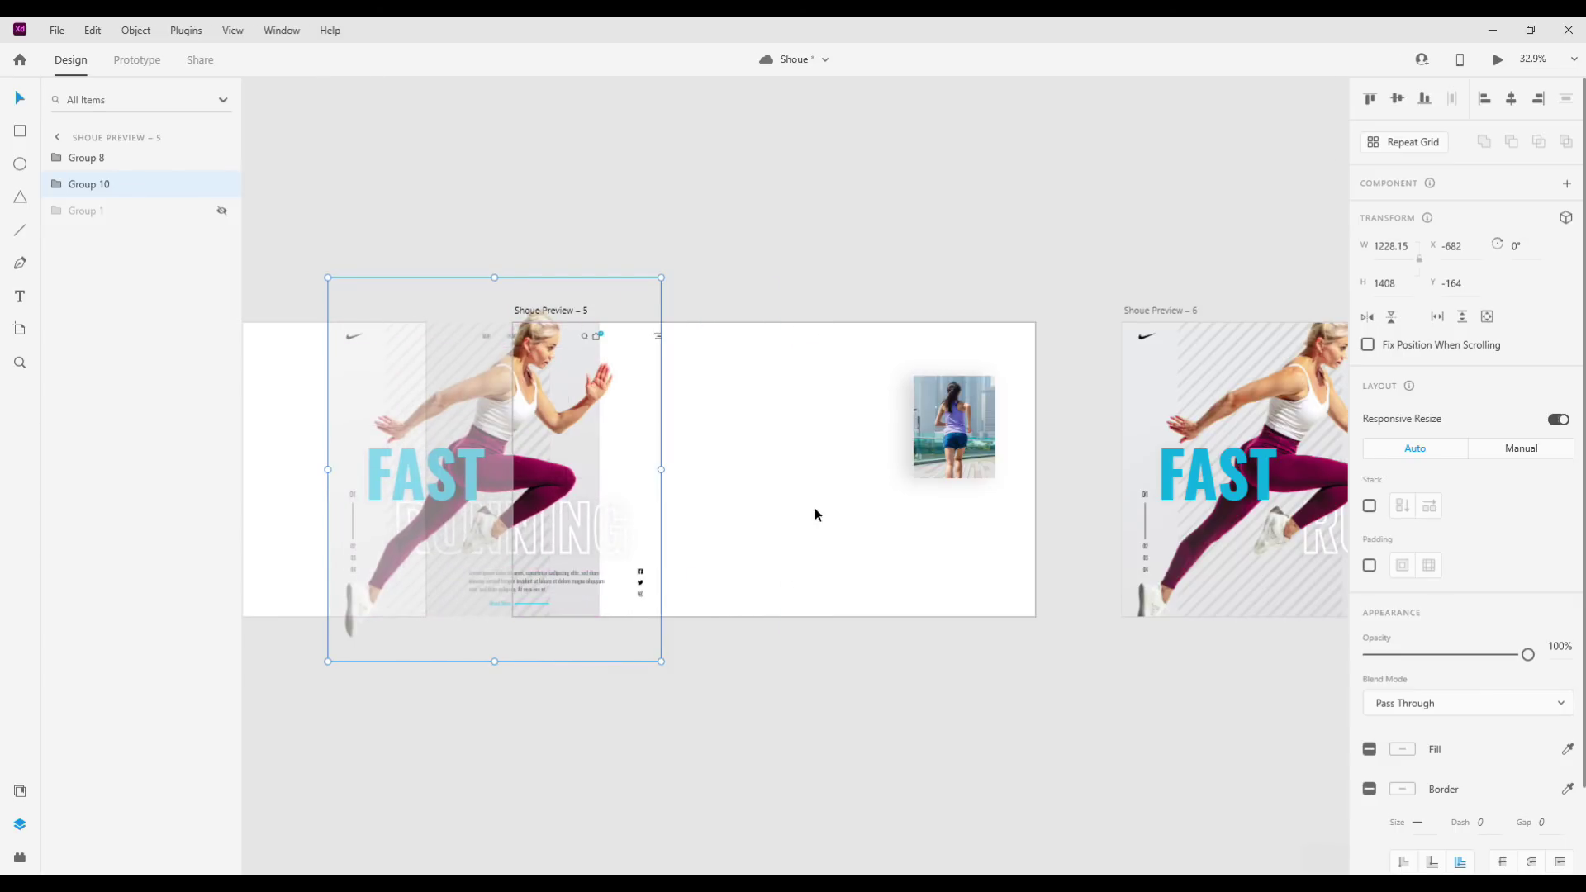
pyautogui.moveTo(1527, 654); pyautogui.dragTo(1234, 657)
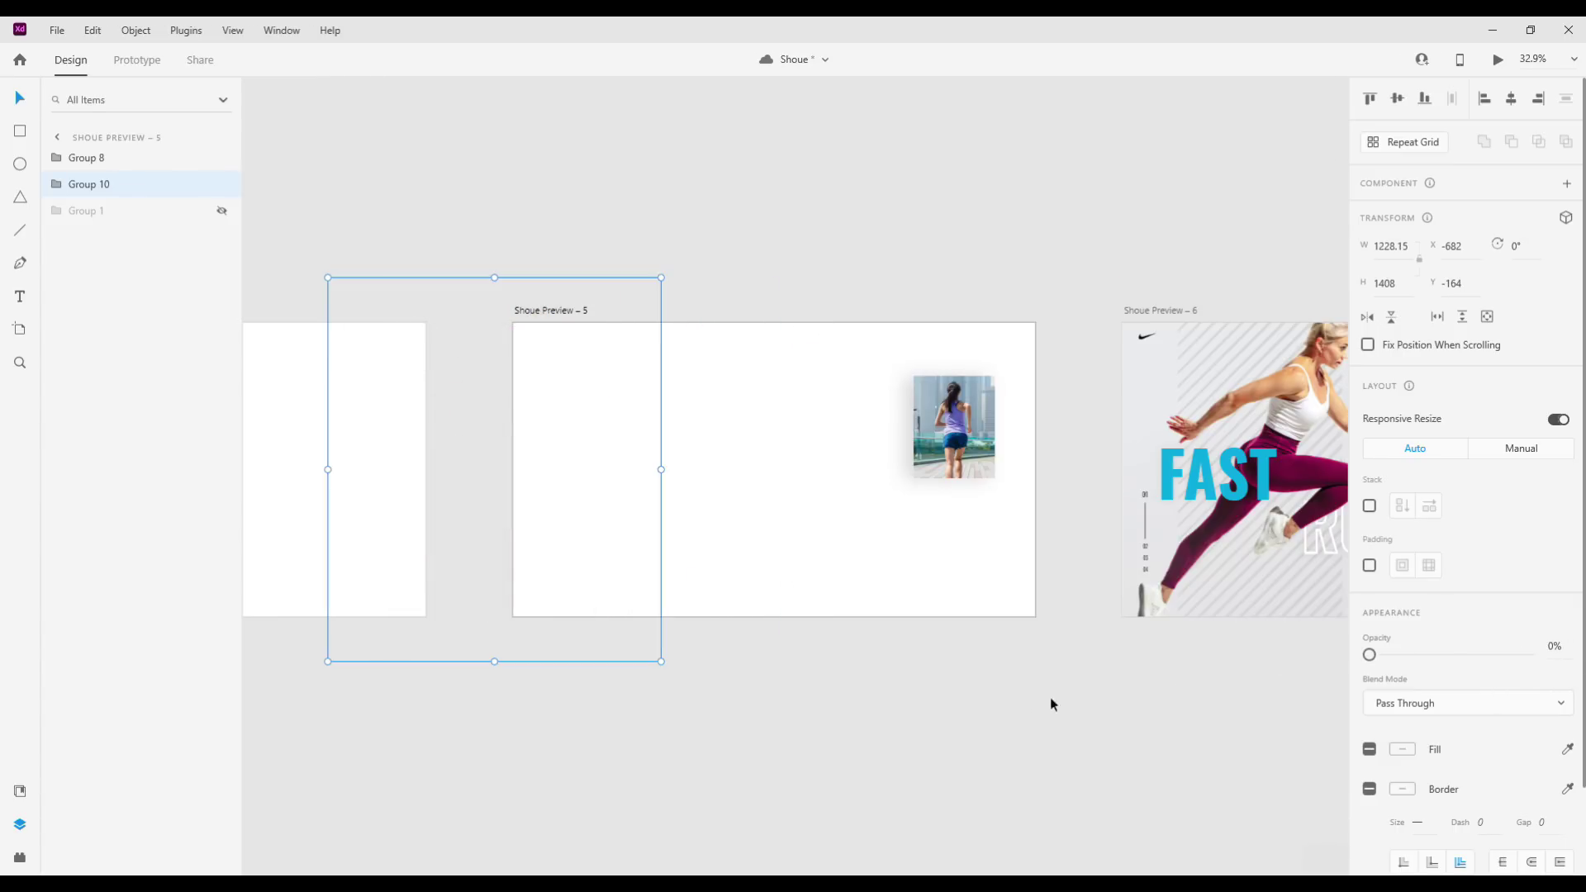
# Shift+Right-nudge Group 8, the runner photo card, past Shoue Preview – 5's right edge.
pyautogui.scroll(-3, 1069, 703)
pyautogui.click(942, 546)
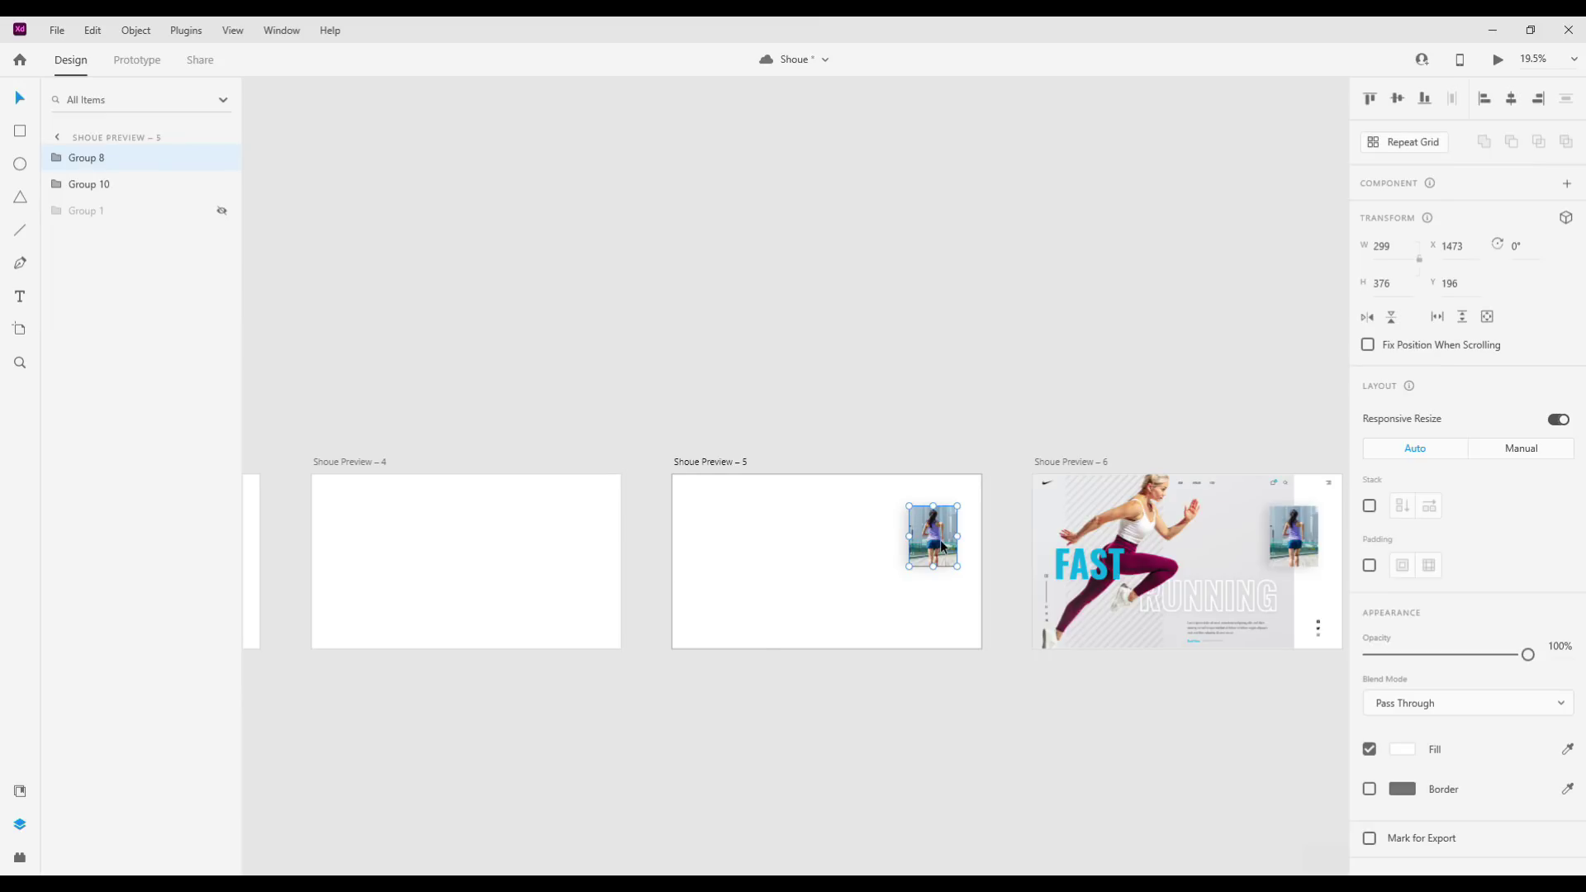
pyautogui.scroll(1, 943, 545)
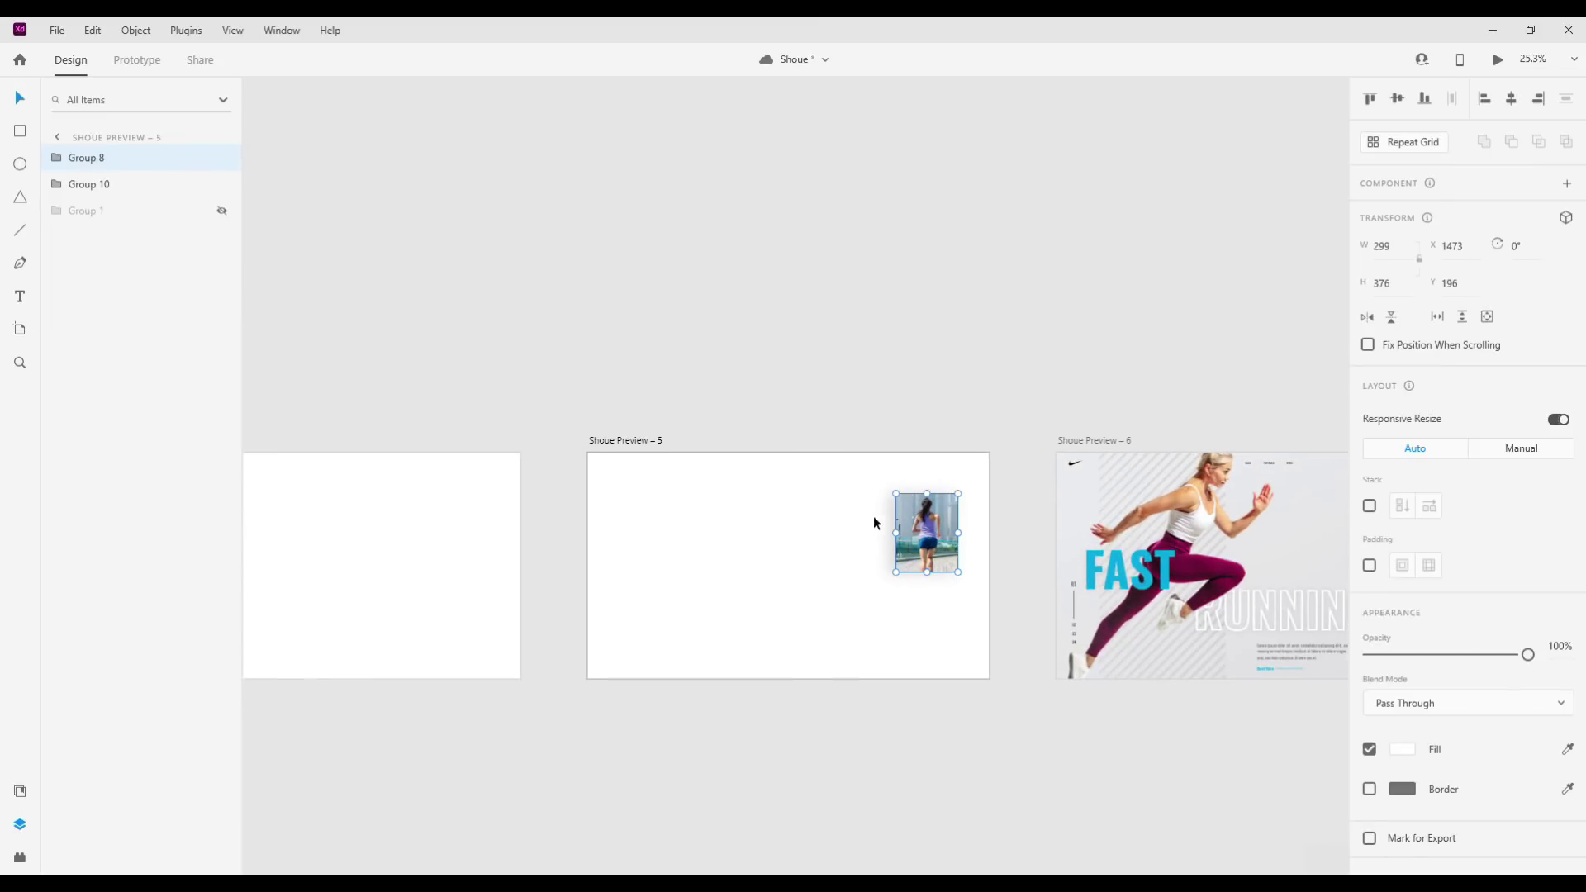
pyautogui.hotkey('shift', 'Right')
pyautogui.hotkey('shift', 'Right')
pyautogui.hotkey('shift', 'Right')
pyautogui.hotkey('shift', 'Right')
pyautogui.hotkey('shift', 'Right')
pyautogui.hotkey('shift', 'Right')
pyautogui.hotkey('shift', 'Right')
pyautogui.hotkey('shift', 'Right')
pyautogui.hotkey('shift', 'Right')
pyautogui.hotkey('shift', 'Right')
pyautogui.hotkey('shift', 'Right')
pyautogui.hotkey('shift', 'Right')
pyautogui.hotkey('shift', 'Right')
pyautogui.hotkey('shift', 'Right')
pyautogui.hotkey('shift', 'Right')
pyautogui.hotkey('shift', 'Right')
pyautogui.hotkey('shift', 'Right')
pyautogui.hotkey('shift', 'Right')
pyautogui.hotkey('shift', 'Right')
pyautogui.hotkey('shift', 'Right')
pyautogui.hotkey('shift', 'Right')
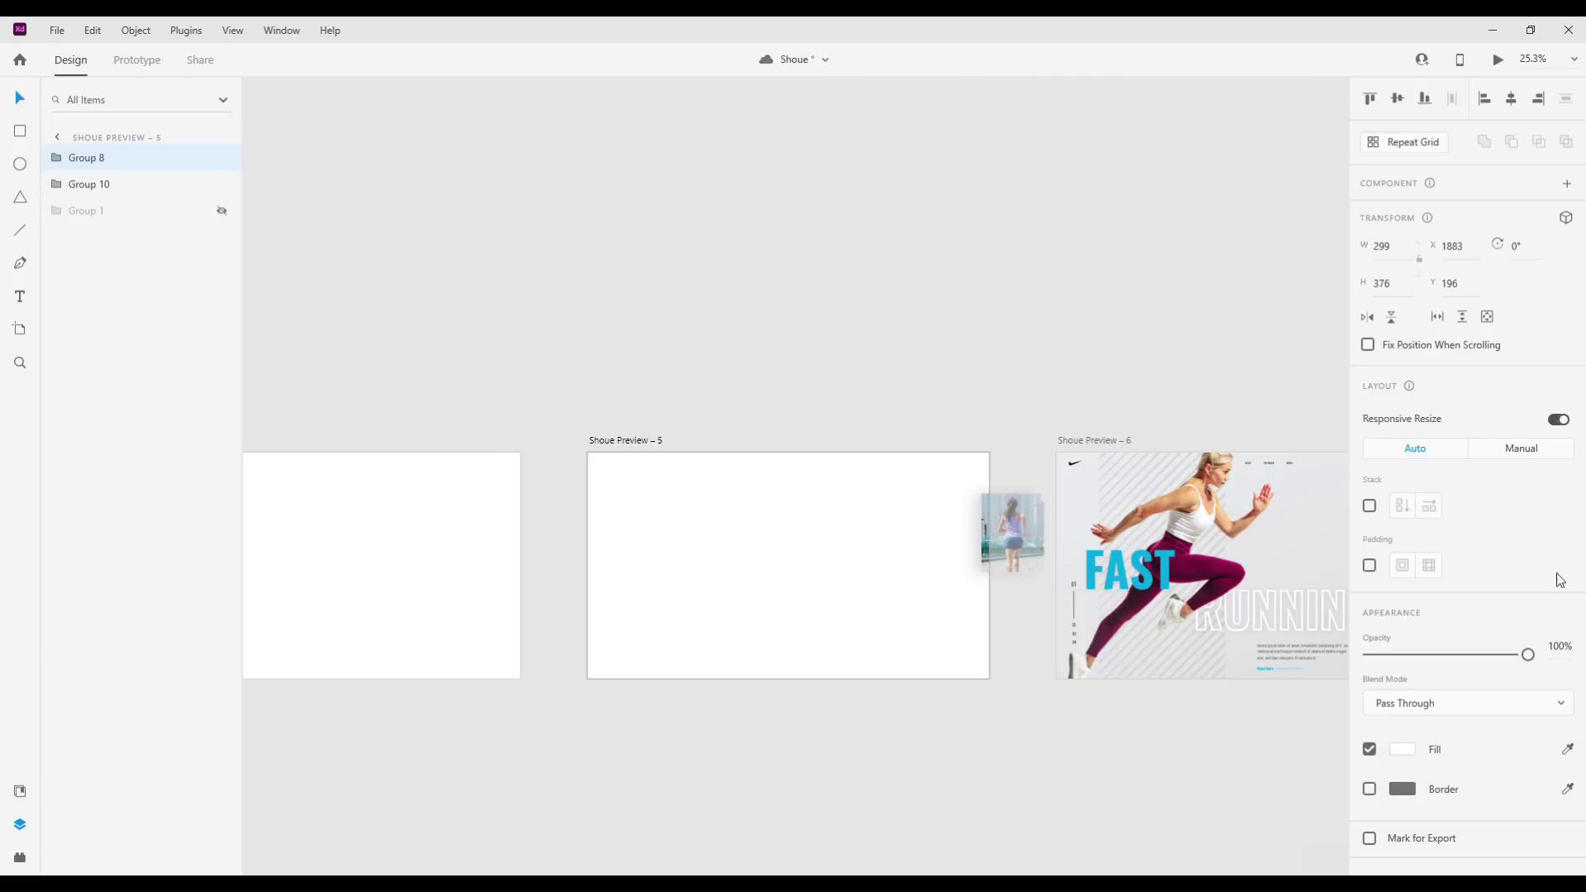
pyautogui.scroll(-2, 1090, 798)
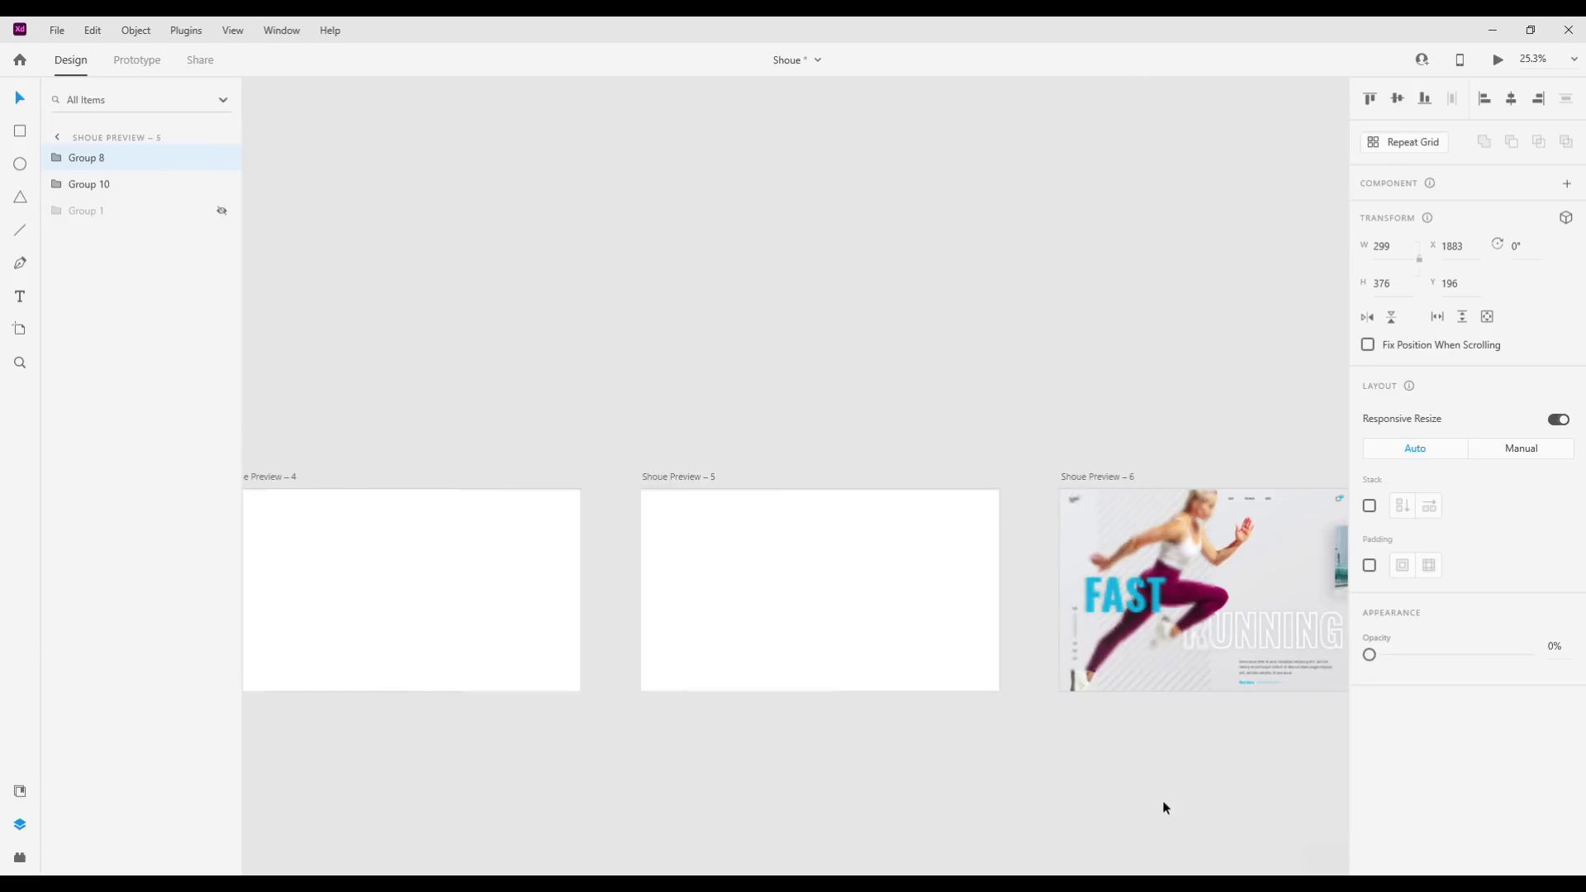
pyautogui.scroll(-3, 1162, 800)
pyautogui.click(995, 707)
pyautogui.moveTo(924, 508)
pyautogui.mouseDown()
pyautogui.moveTo(779, 464)
pyautogui.moveTo(1058, 456)
pyautogui.mouseUp()
pyautogui.click(777, 459)
# Make the hidden logo group visible again, select it, and return to Prototype mode.
pyautogui.click(137, 59)
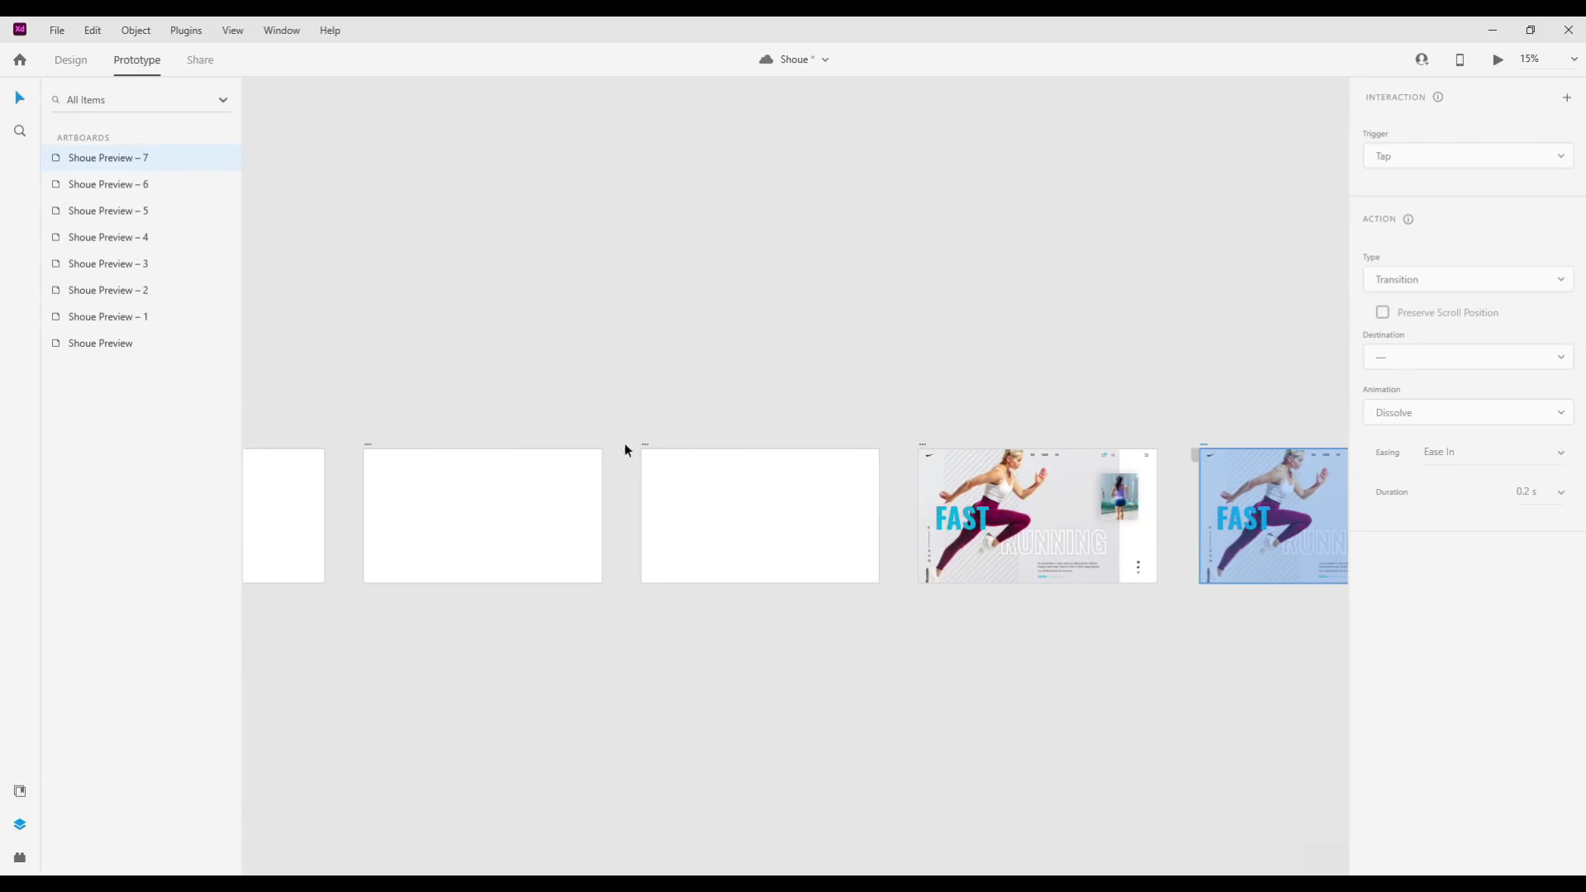
pyautogui.click(225, 158)
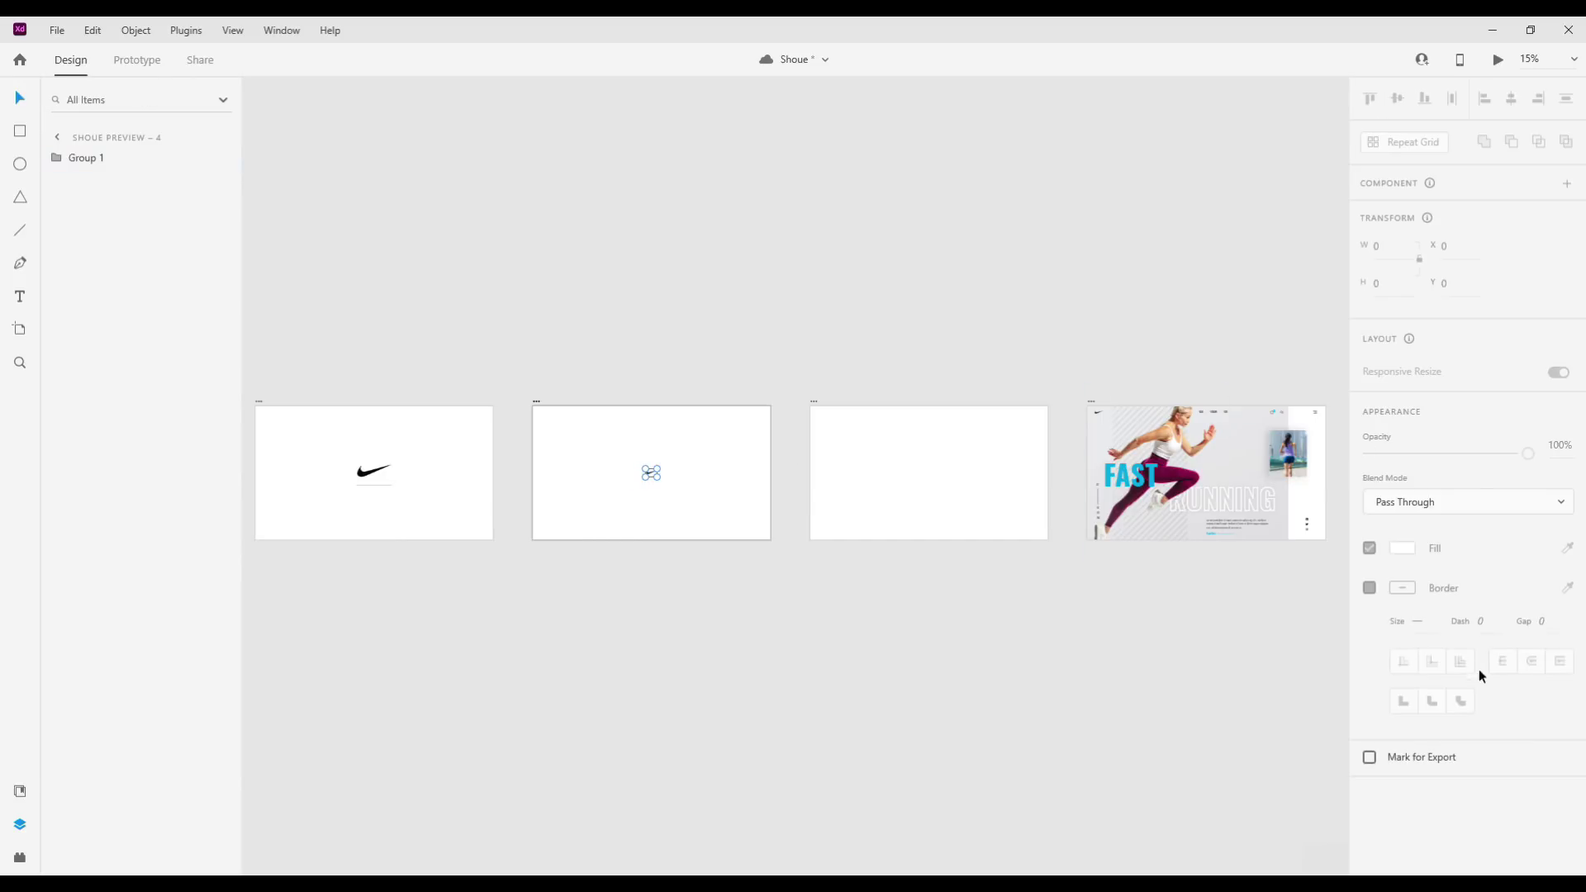
pyautogui.moveTo(1498, 556); pyautogui.dragTo(1163, 553)
pyautogui.click(137, 59)
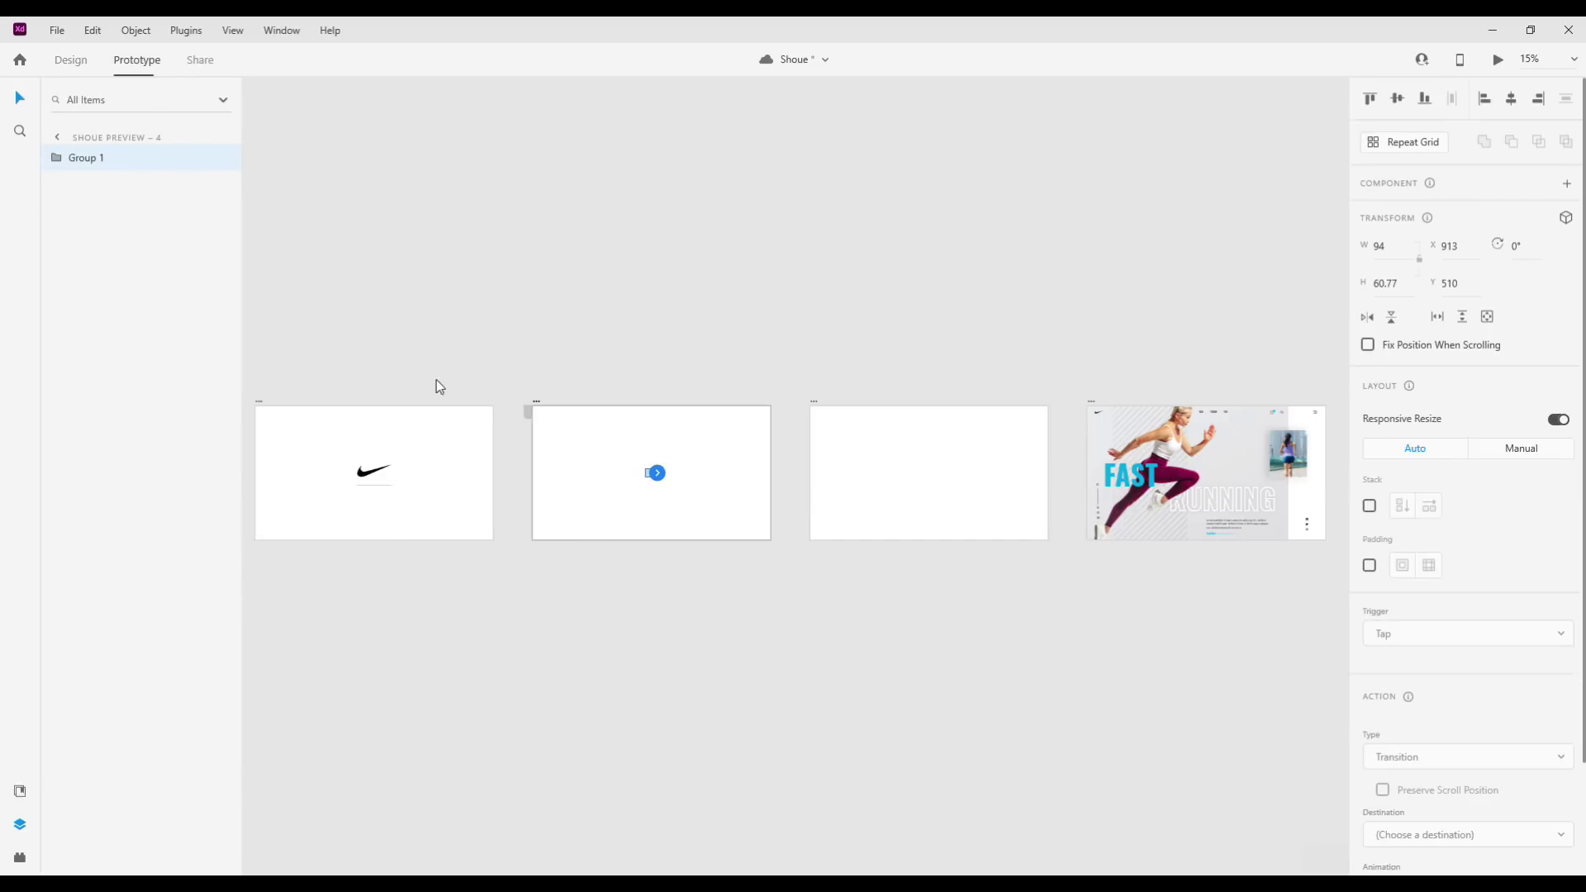
pyautogui.click(520, 411)
# Link Shoue Preview – 4 to 5 and 5 to 6 with Time-triggered 0.8 s Ease In-Out Auto-Animate.
pyautogui.click(537, 405)
pyautogui.moveTo(769, 454); pyautogui.dragTo(919, 516)
pyautogui.hscroll(3, 919, 512)
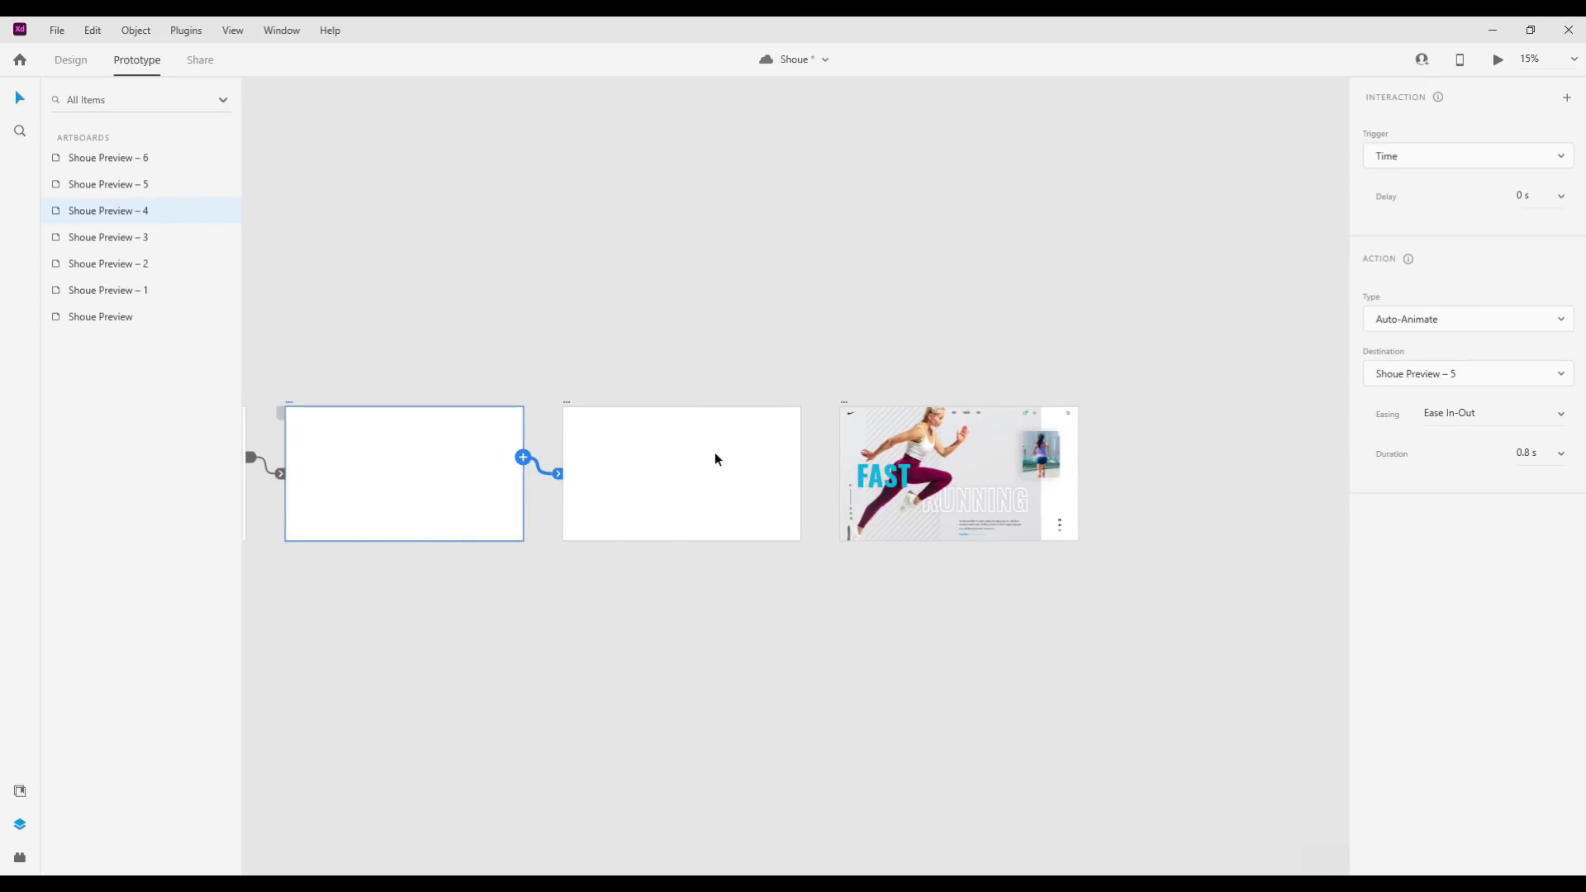
pyautogui.click(563, 403)
pyautogui.moveTo(799, 454); pyautogui.dragTo(873, 473)
# Play the prototype preview starting from the first Shoue Preview artboard.
pyautogui.scroll(-1, 562, 403)
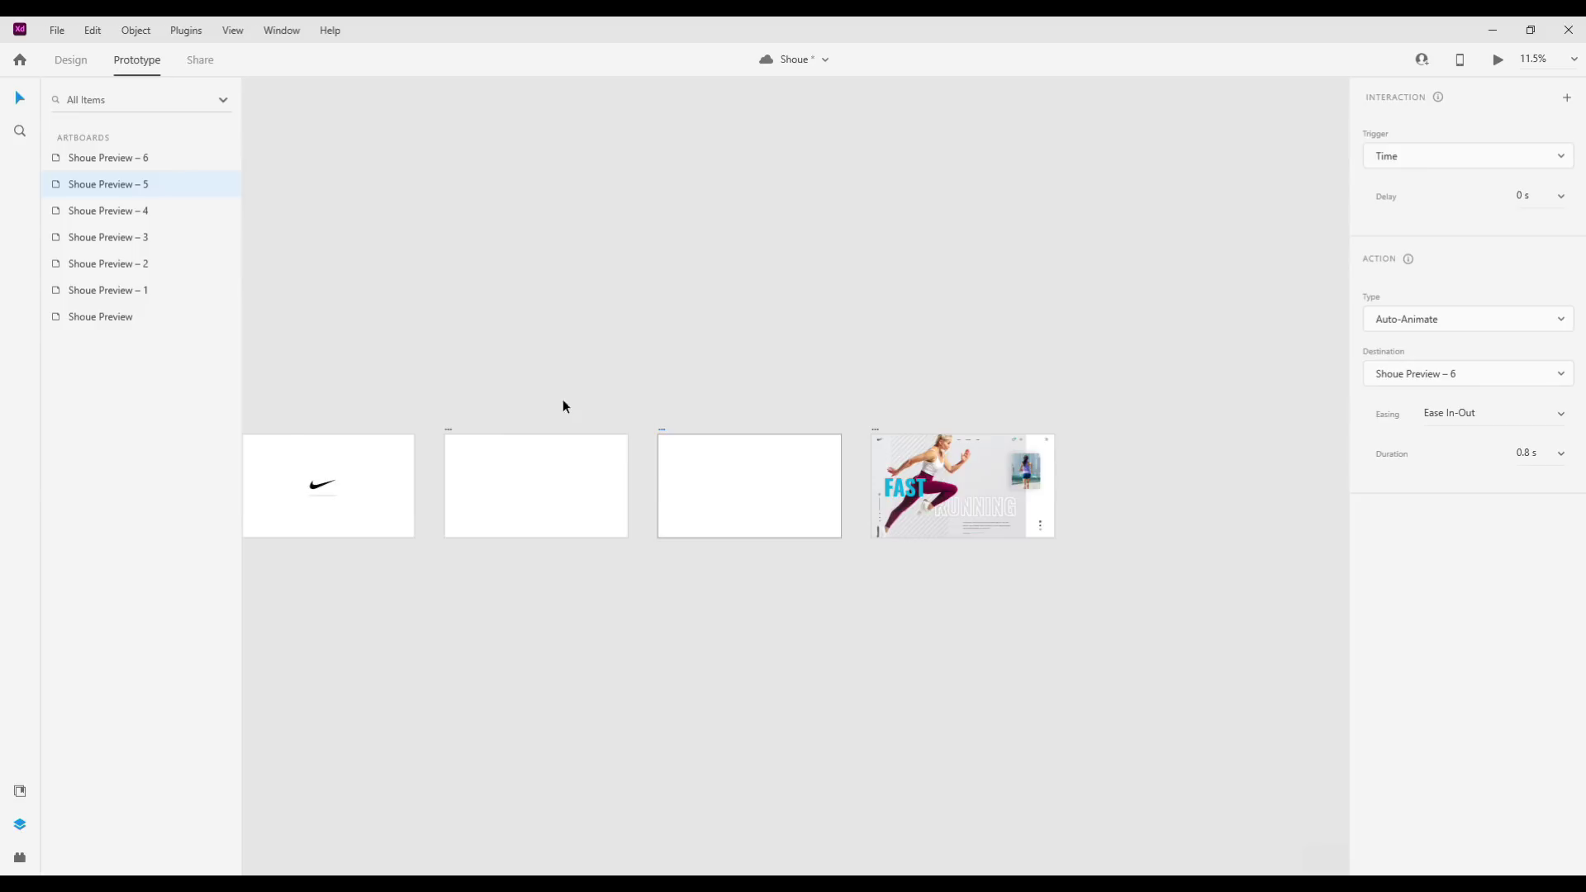
pyautogui.hscroll(-1, 565, 407)
pyautogui.scroll(-2, 598, 385)
pyautogui.hscroll(-3, 549, 407)
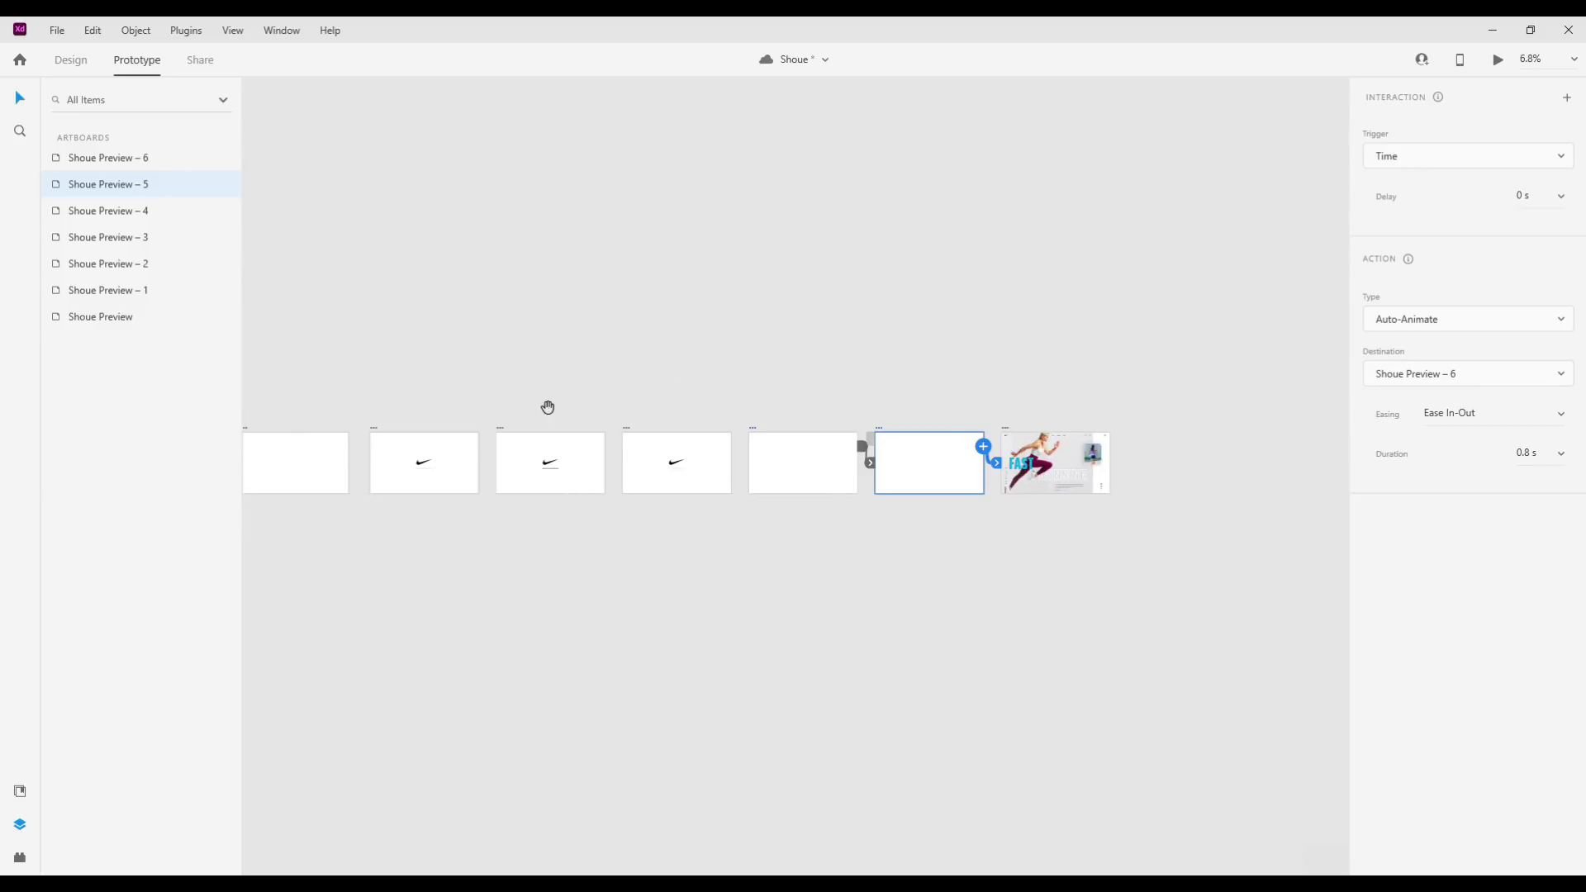
pyautogui.hscroll(-2, 398, 426)
pyautogui.click(324, 429)
pyautogui.hotkey('ctrl', 'Return')
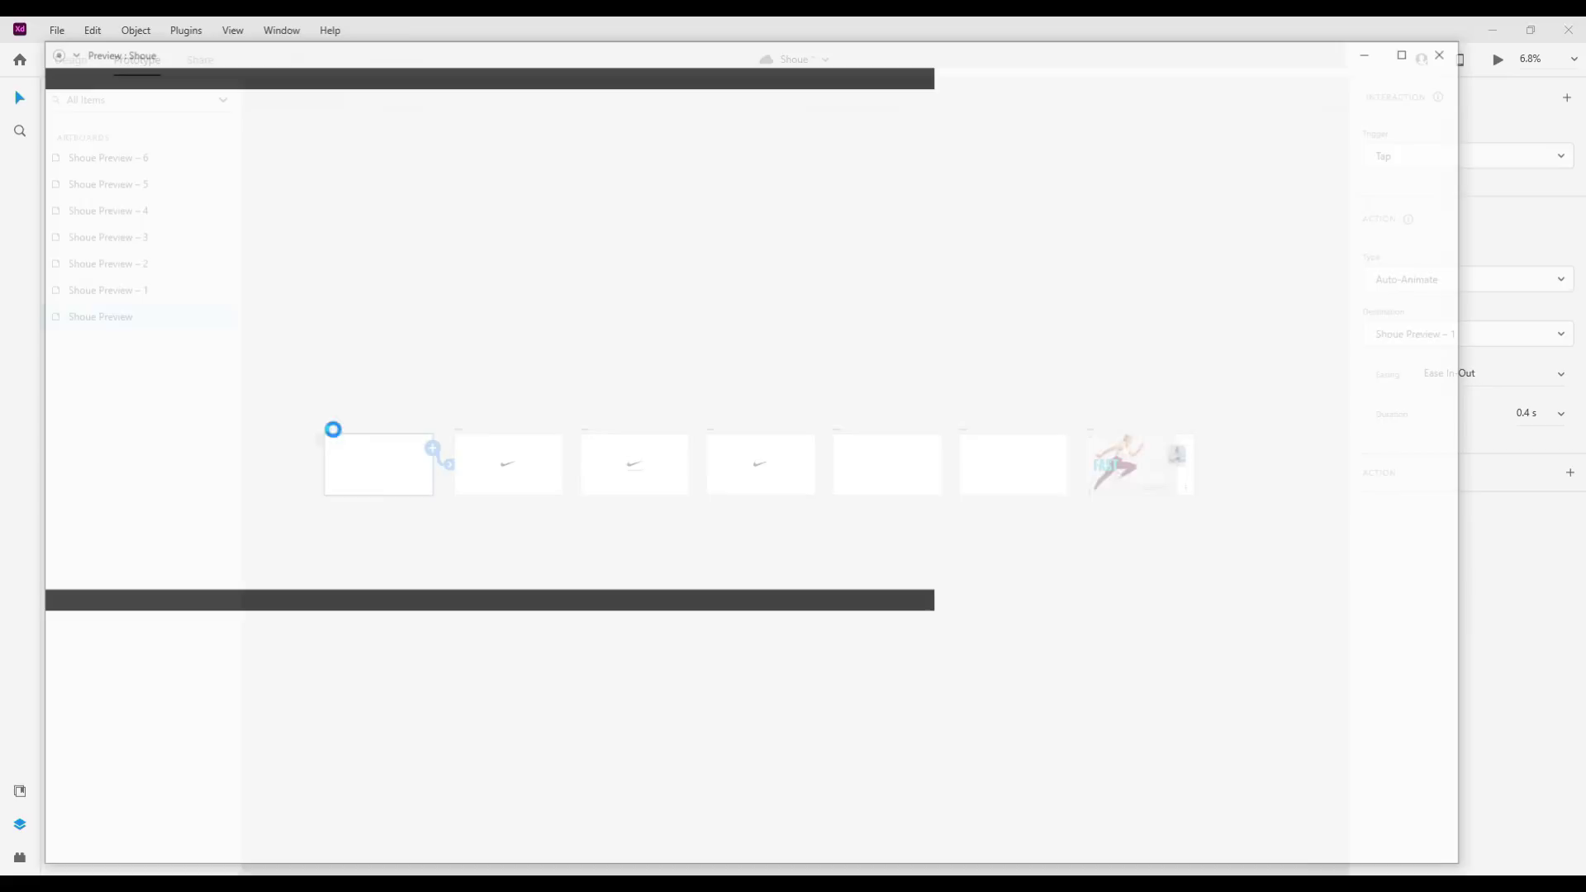